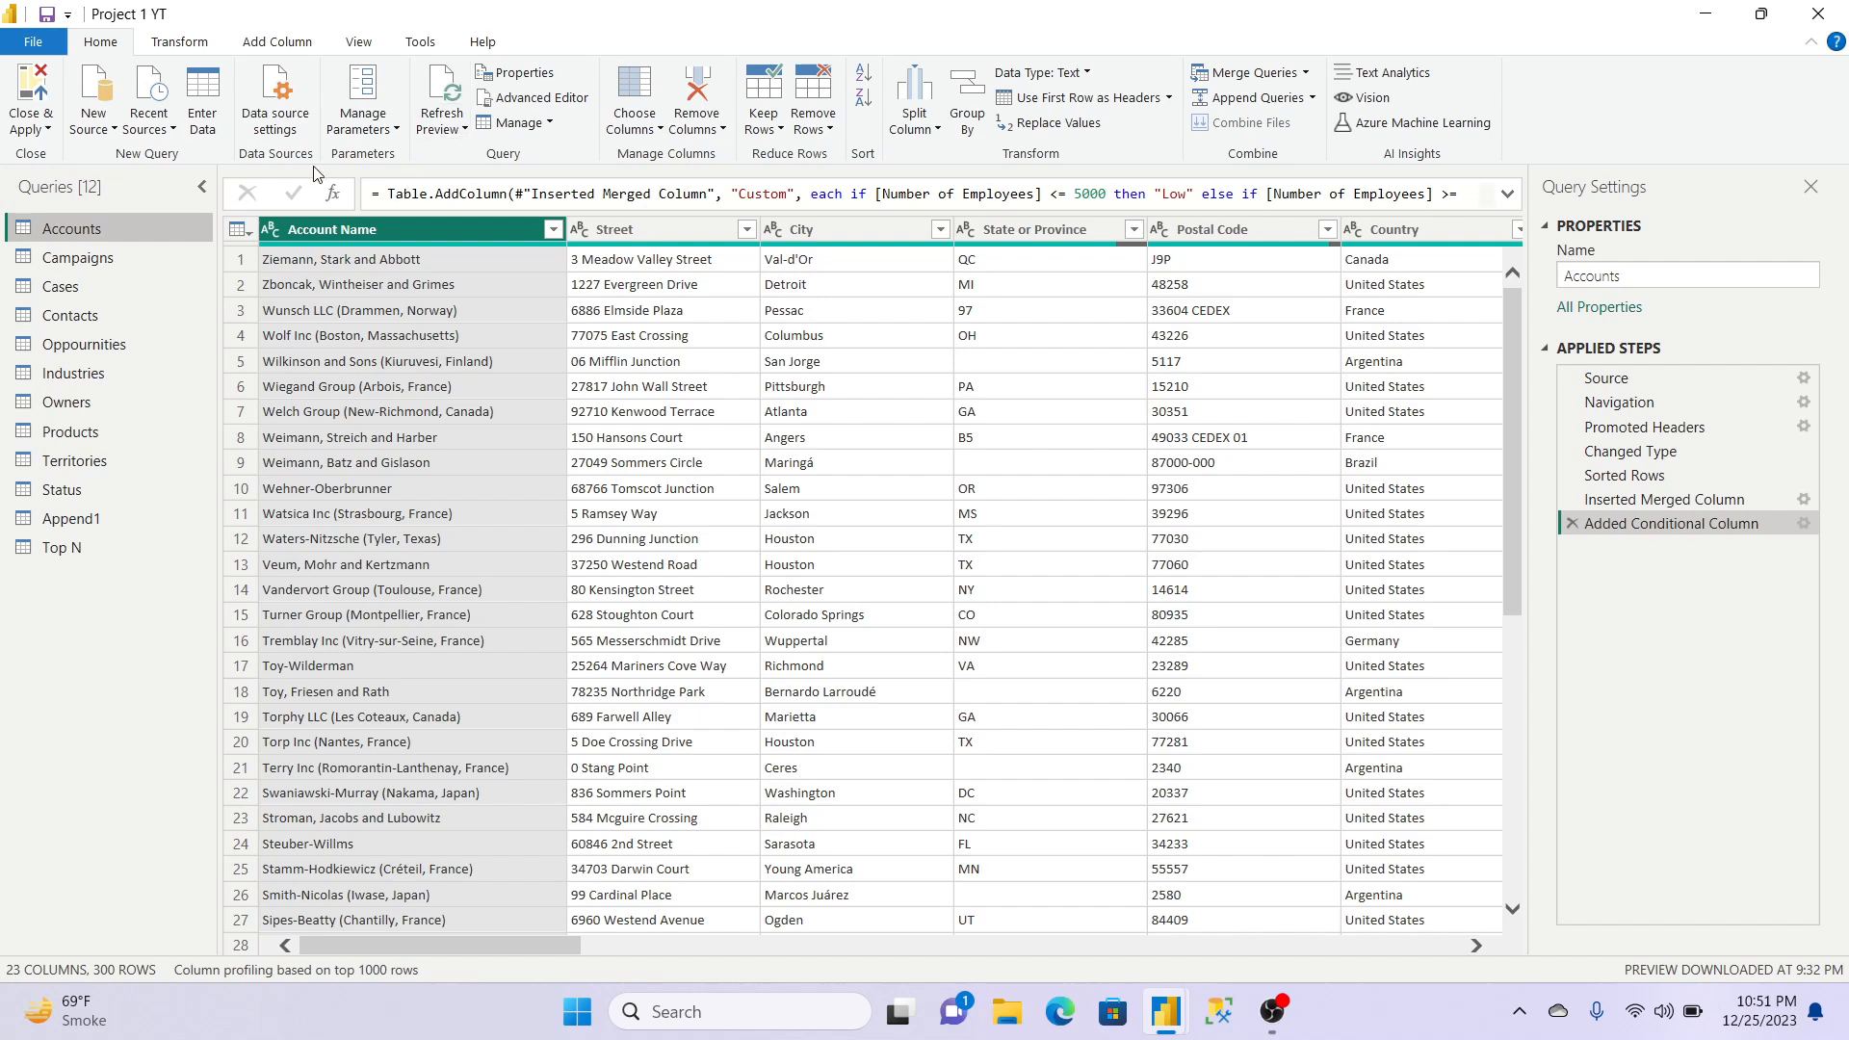
{"action": "left_click", "coordinate": [92, 120]}
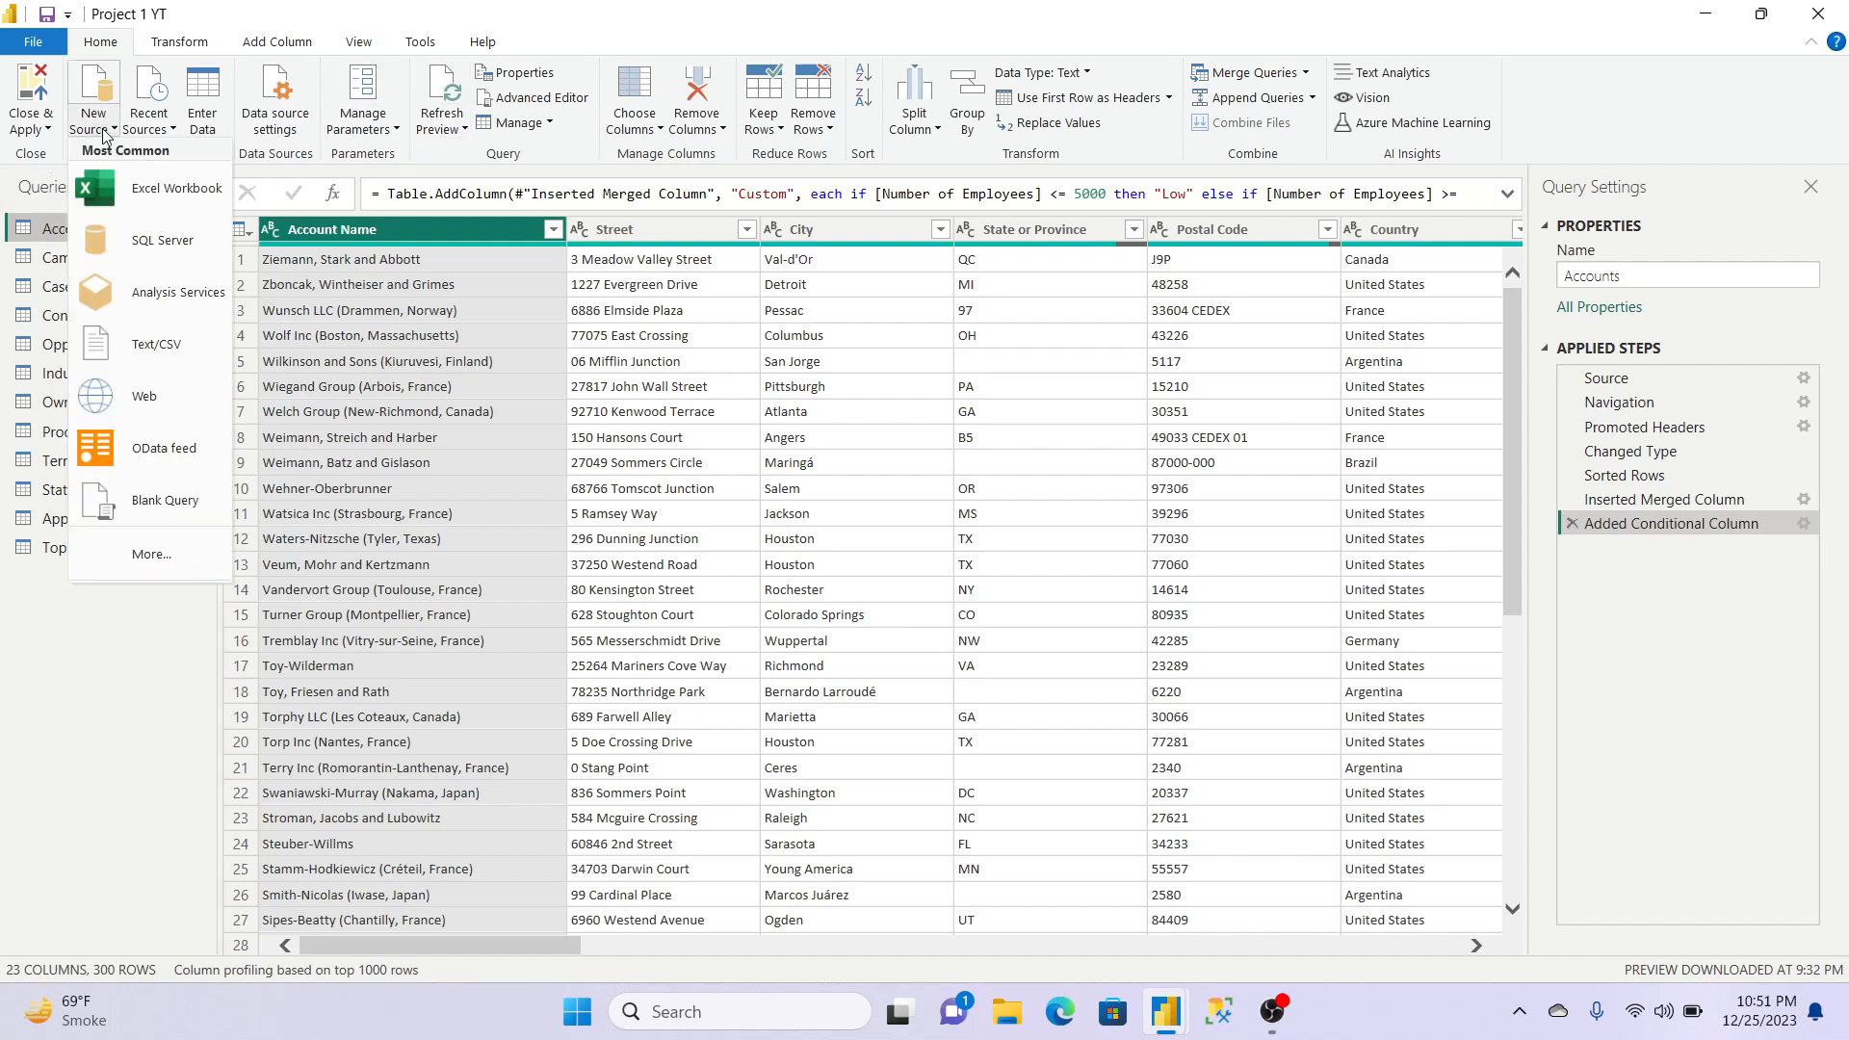
{"action": "left_click", "coordinate": [745, 3]}
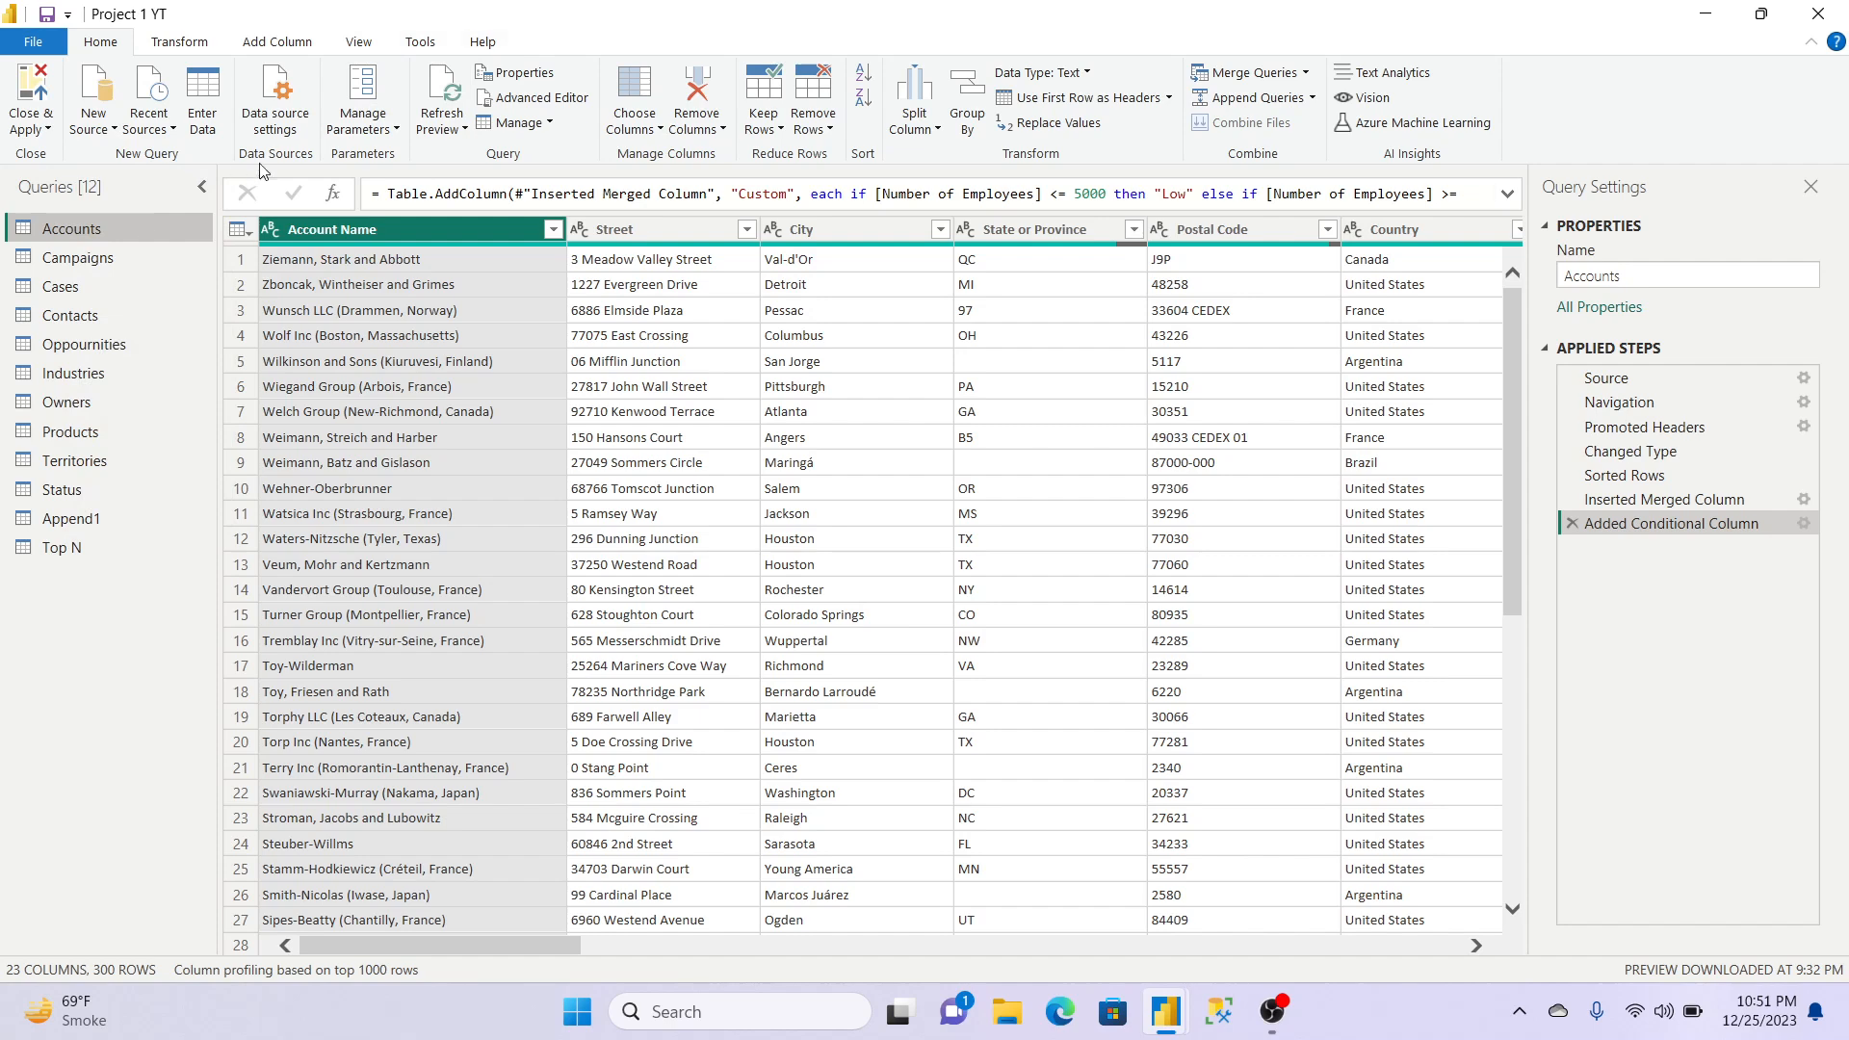
{"action": "right_click", "coordinate": [77, 236]}
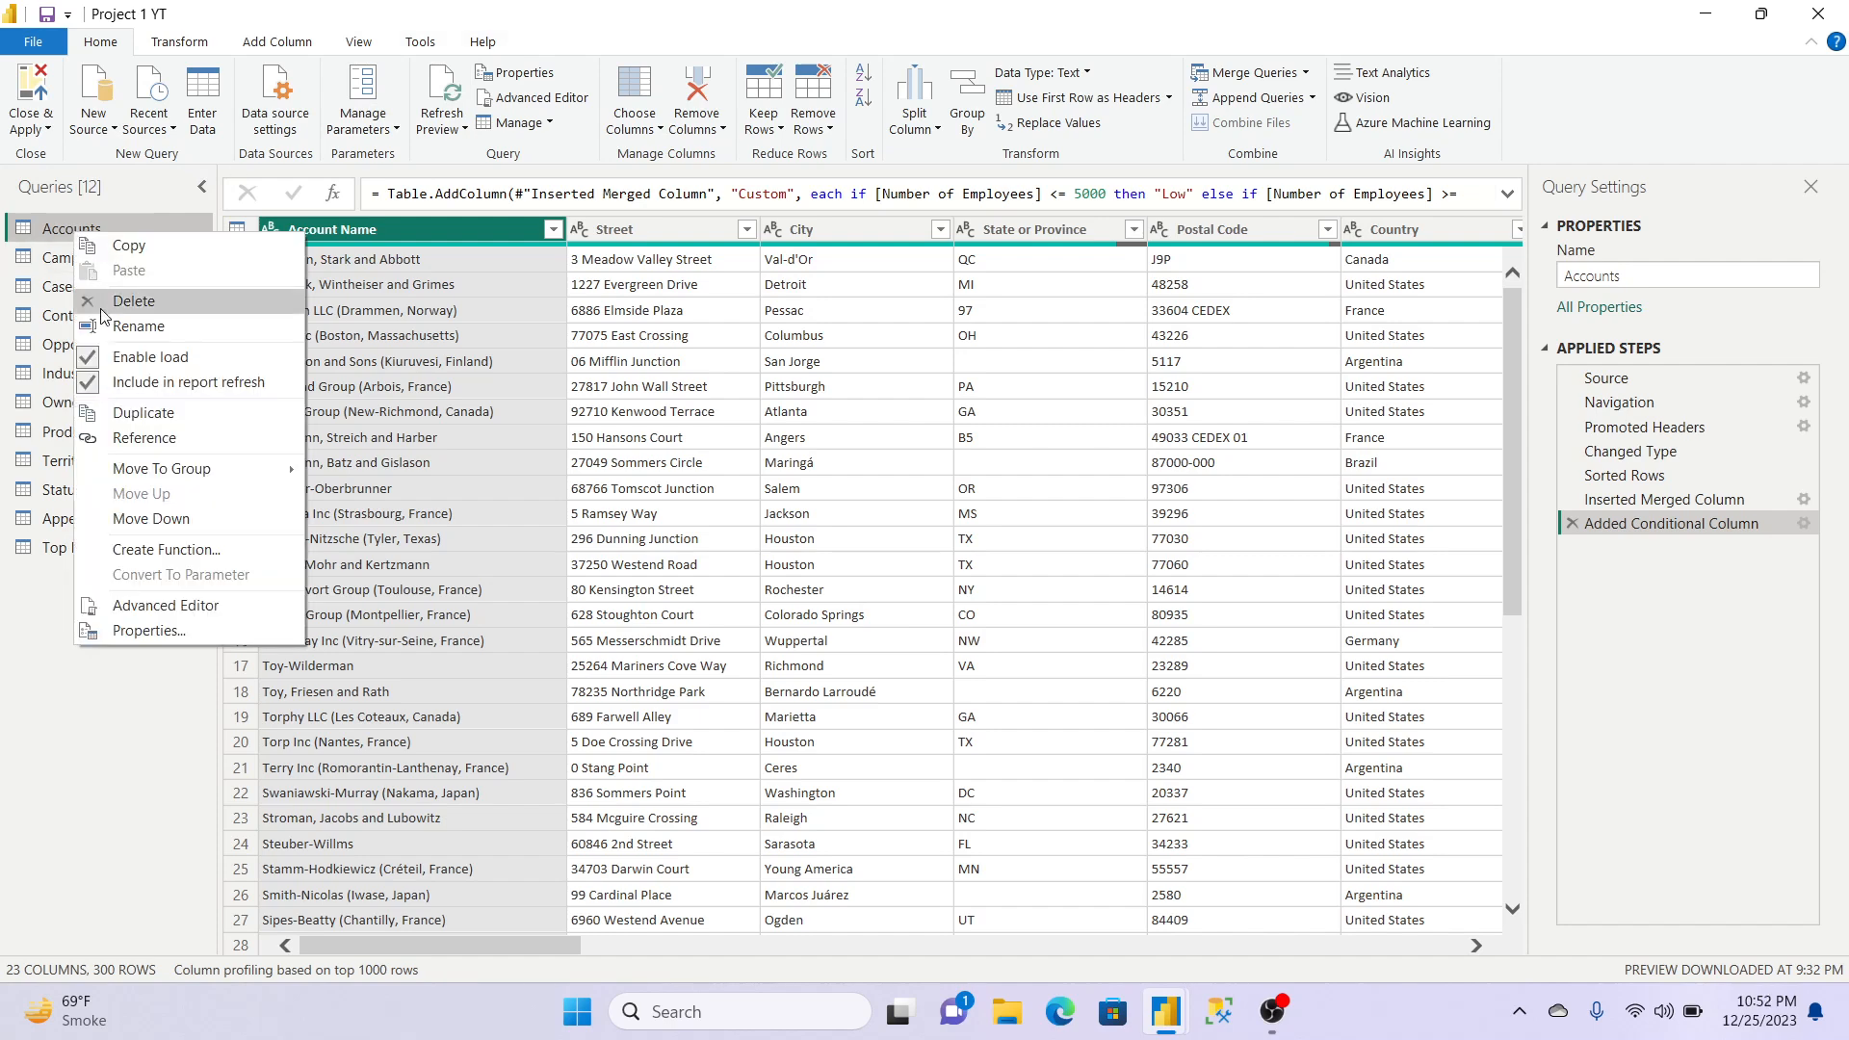
{"action": "left_click", "coordinate": [742, 8]}
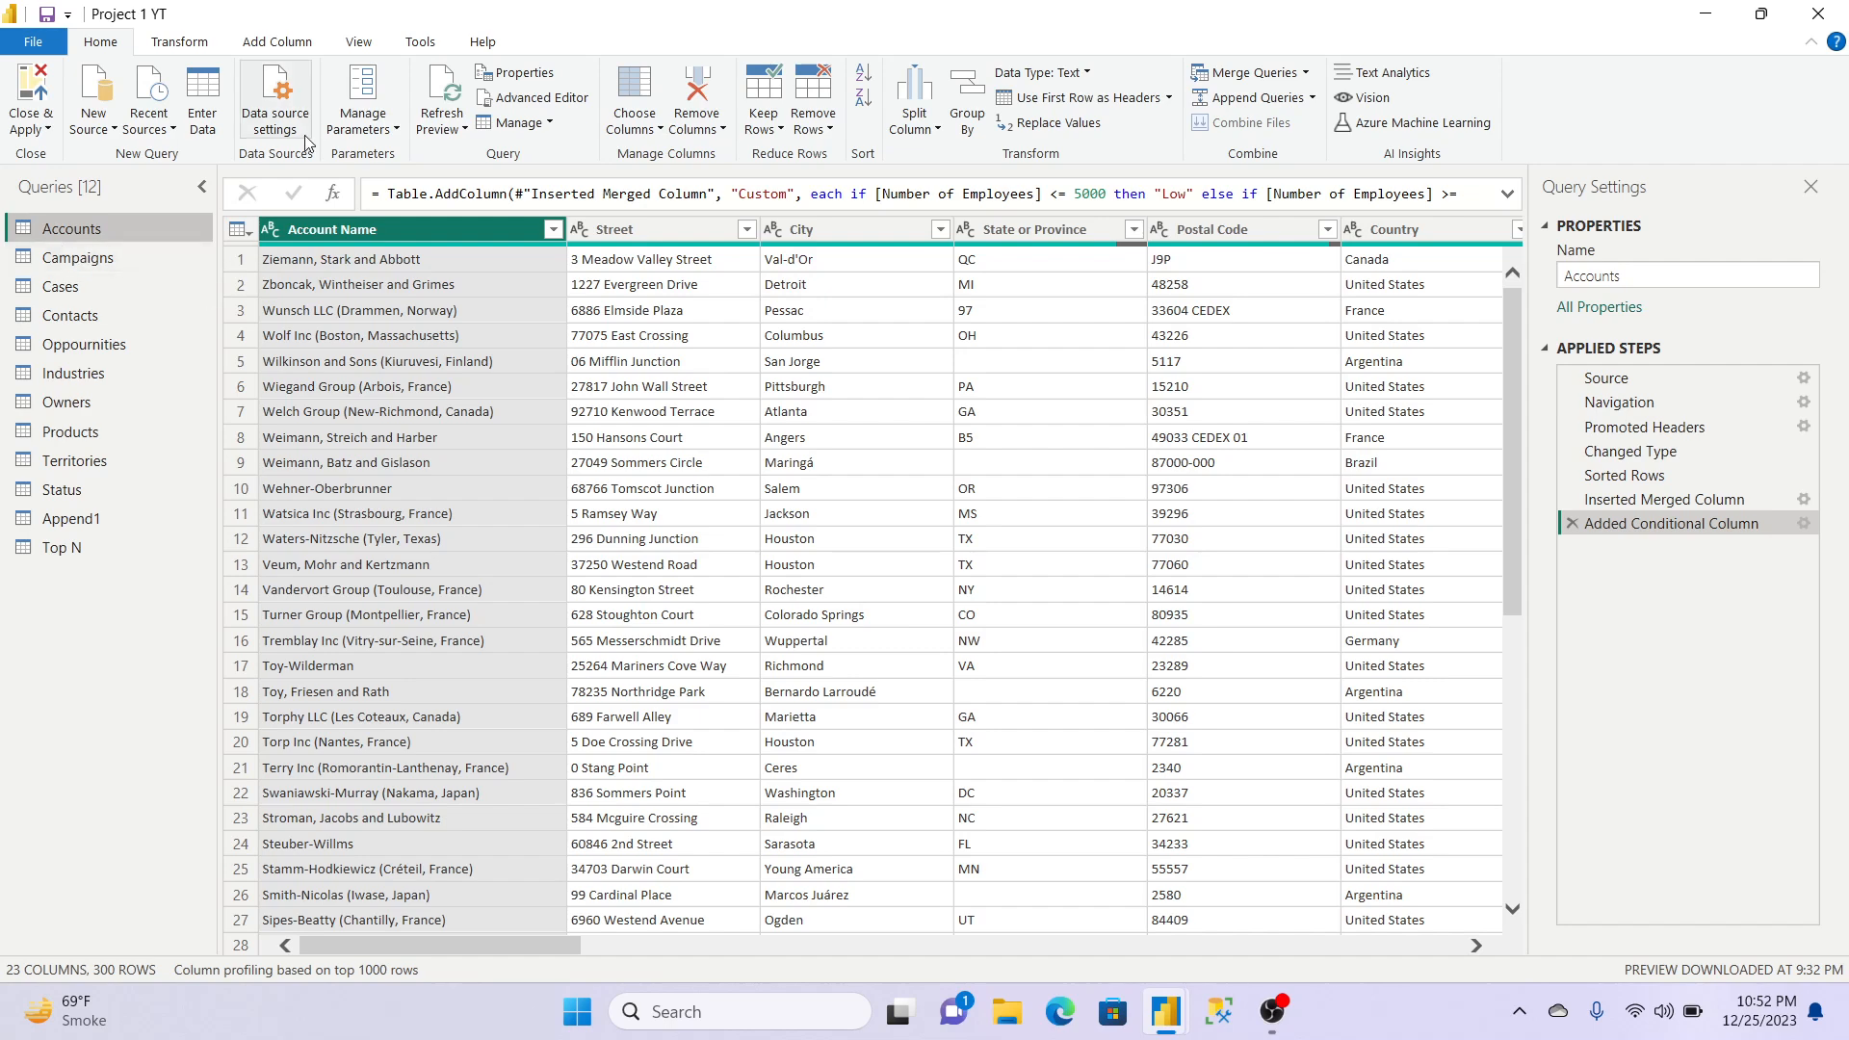
{"action": "left_click", "coordinate": [367, 41]}
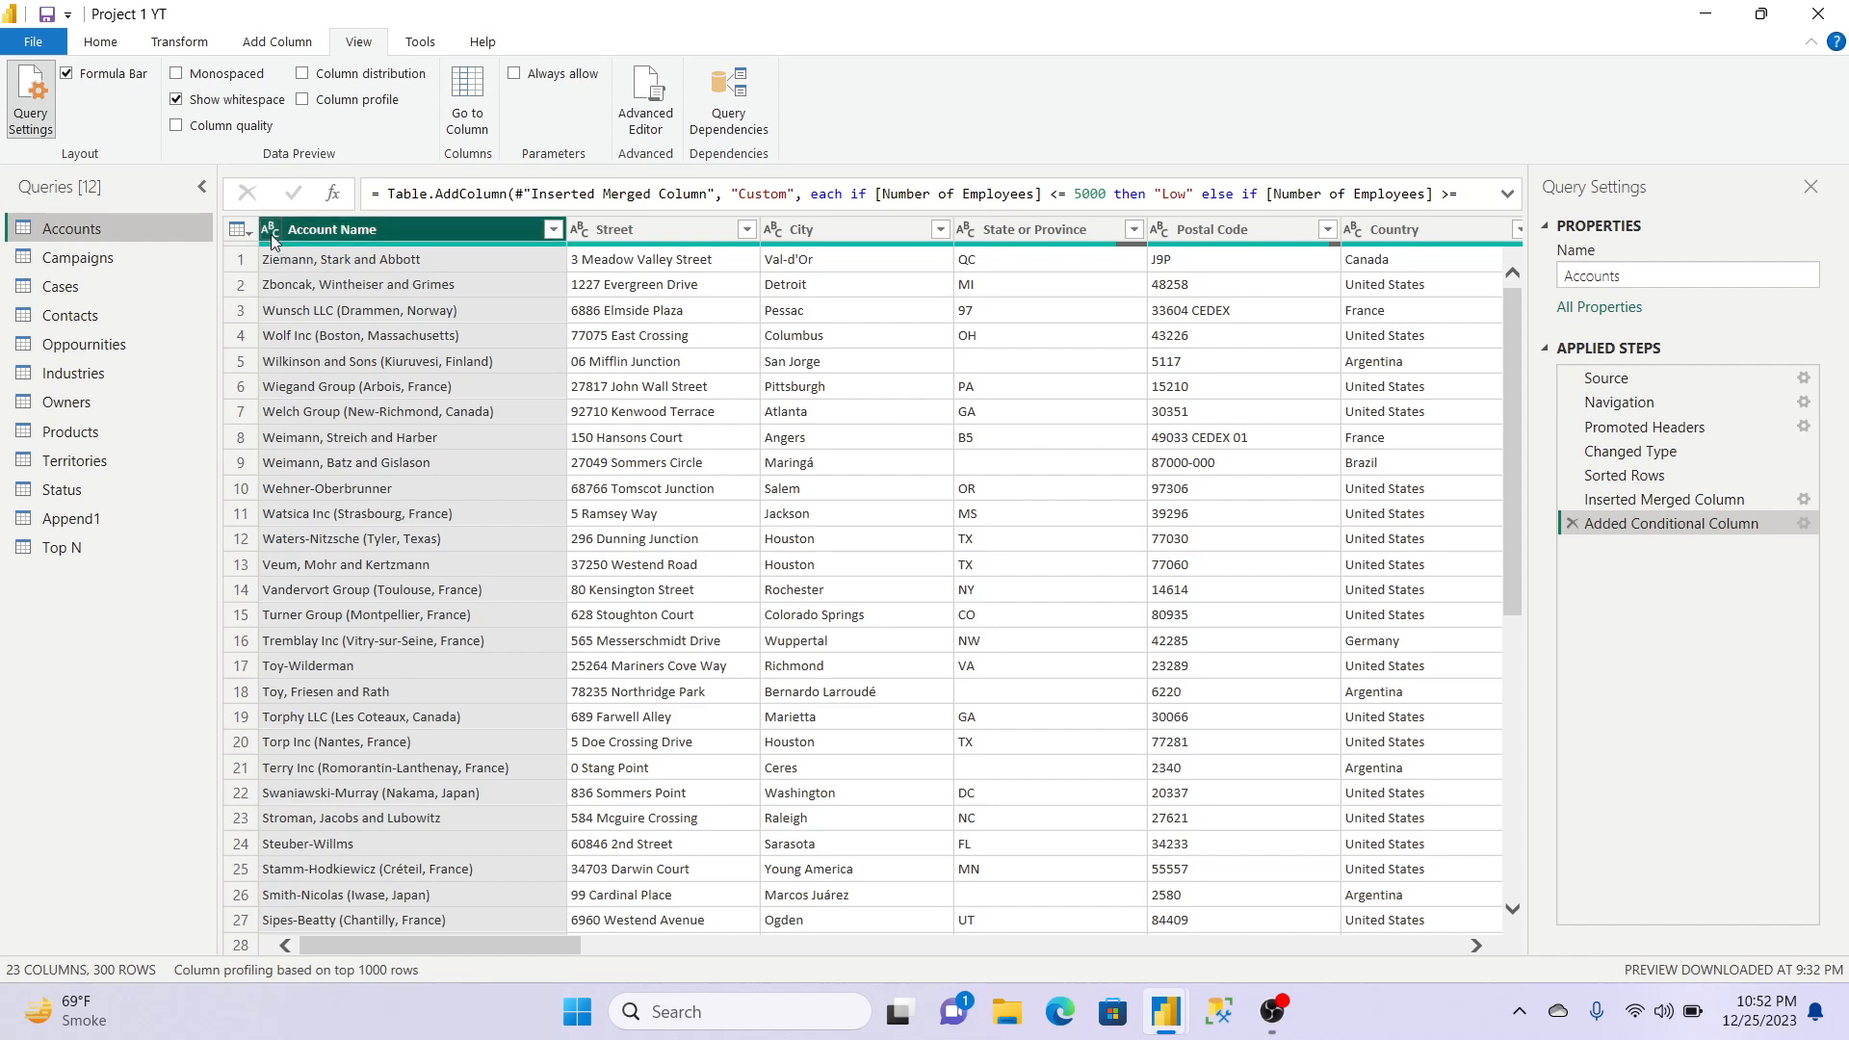
Step: Look through the Accounts table's columns and the data type choices for Latitude and Annual Revenue
{"action": "mouse_move", "coordinate": [514, 952]}
{"action": "left_mouse_down"}
{"action": "mouse_move", "coordinate": [536, 948]}
{"action": "mouse_move", "coordinate": [504, 934]}
{"action": "left_mouse_up"}
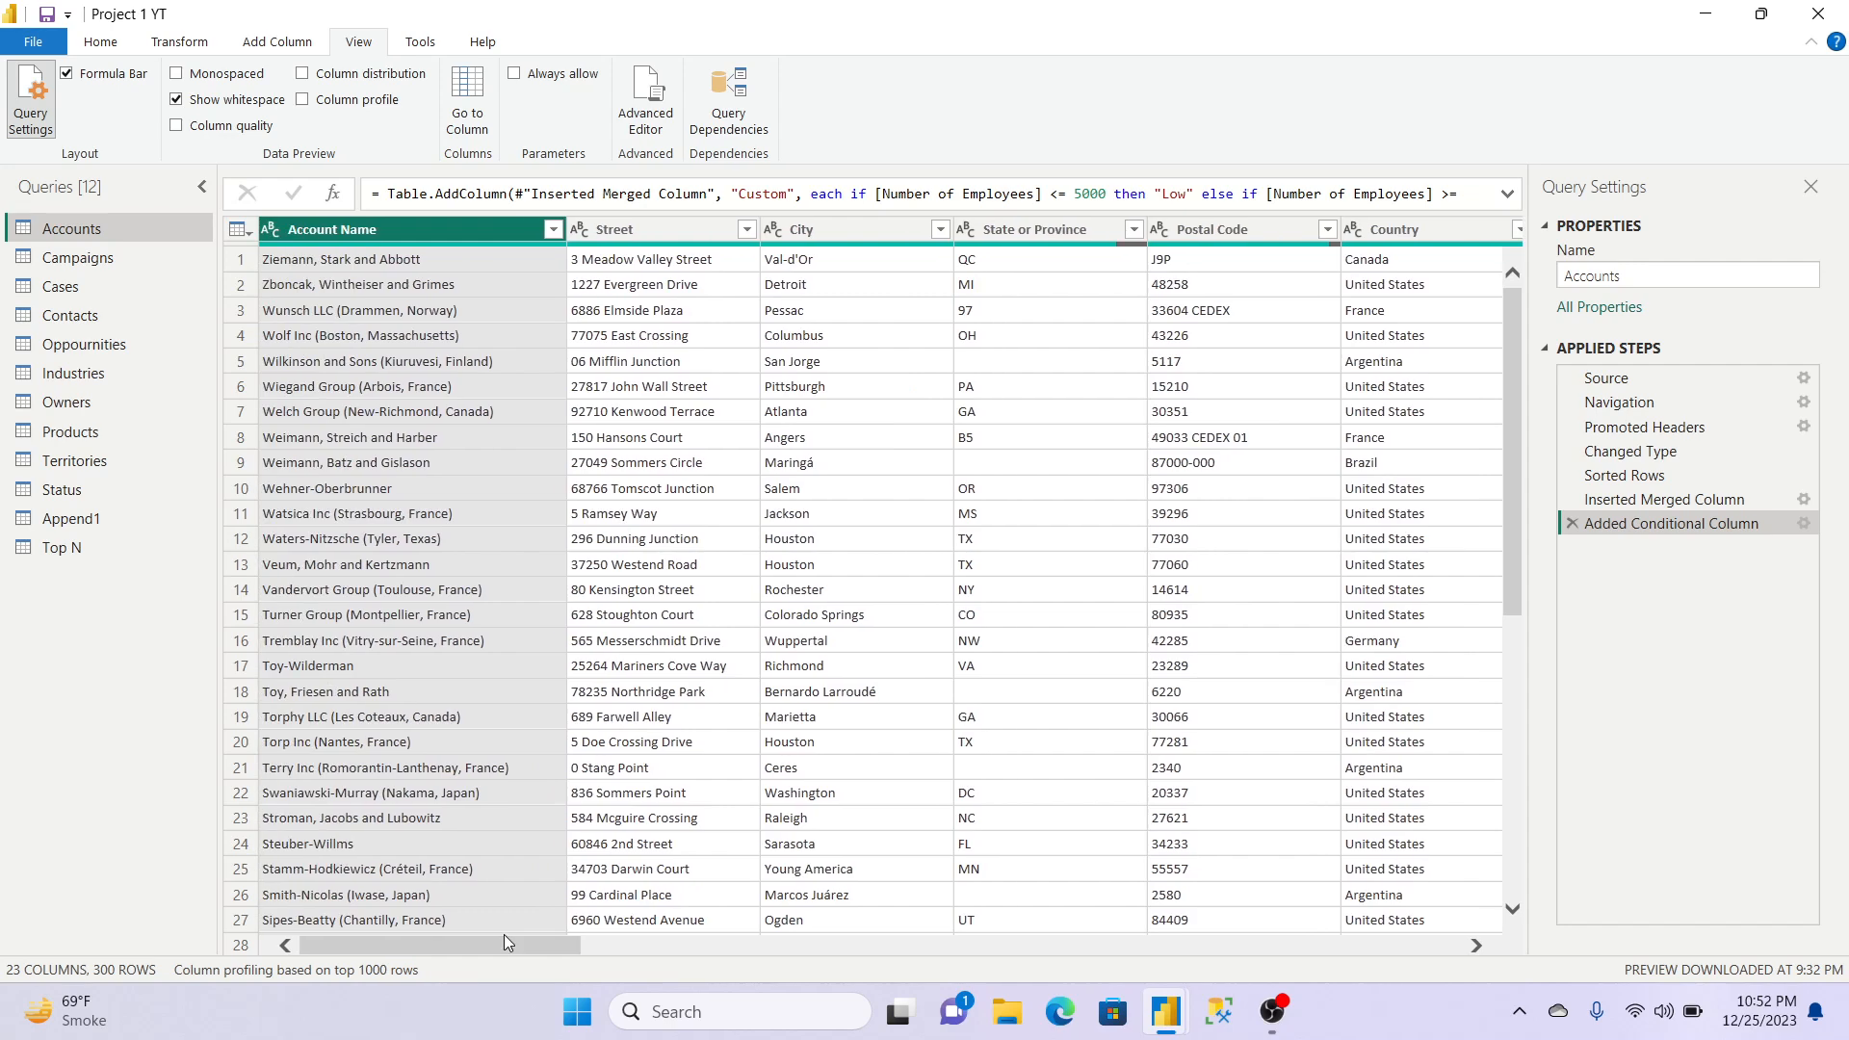
{"action": "scroll", "coordinate": [505, 934], "scroll_direction": "down", "scroll_amount": 1}
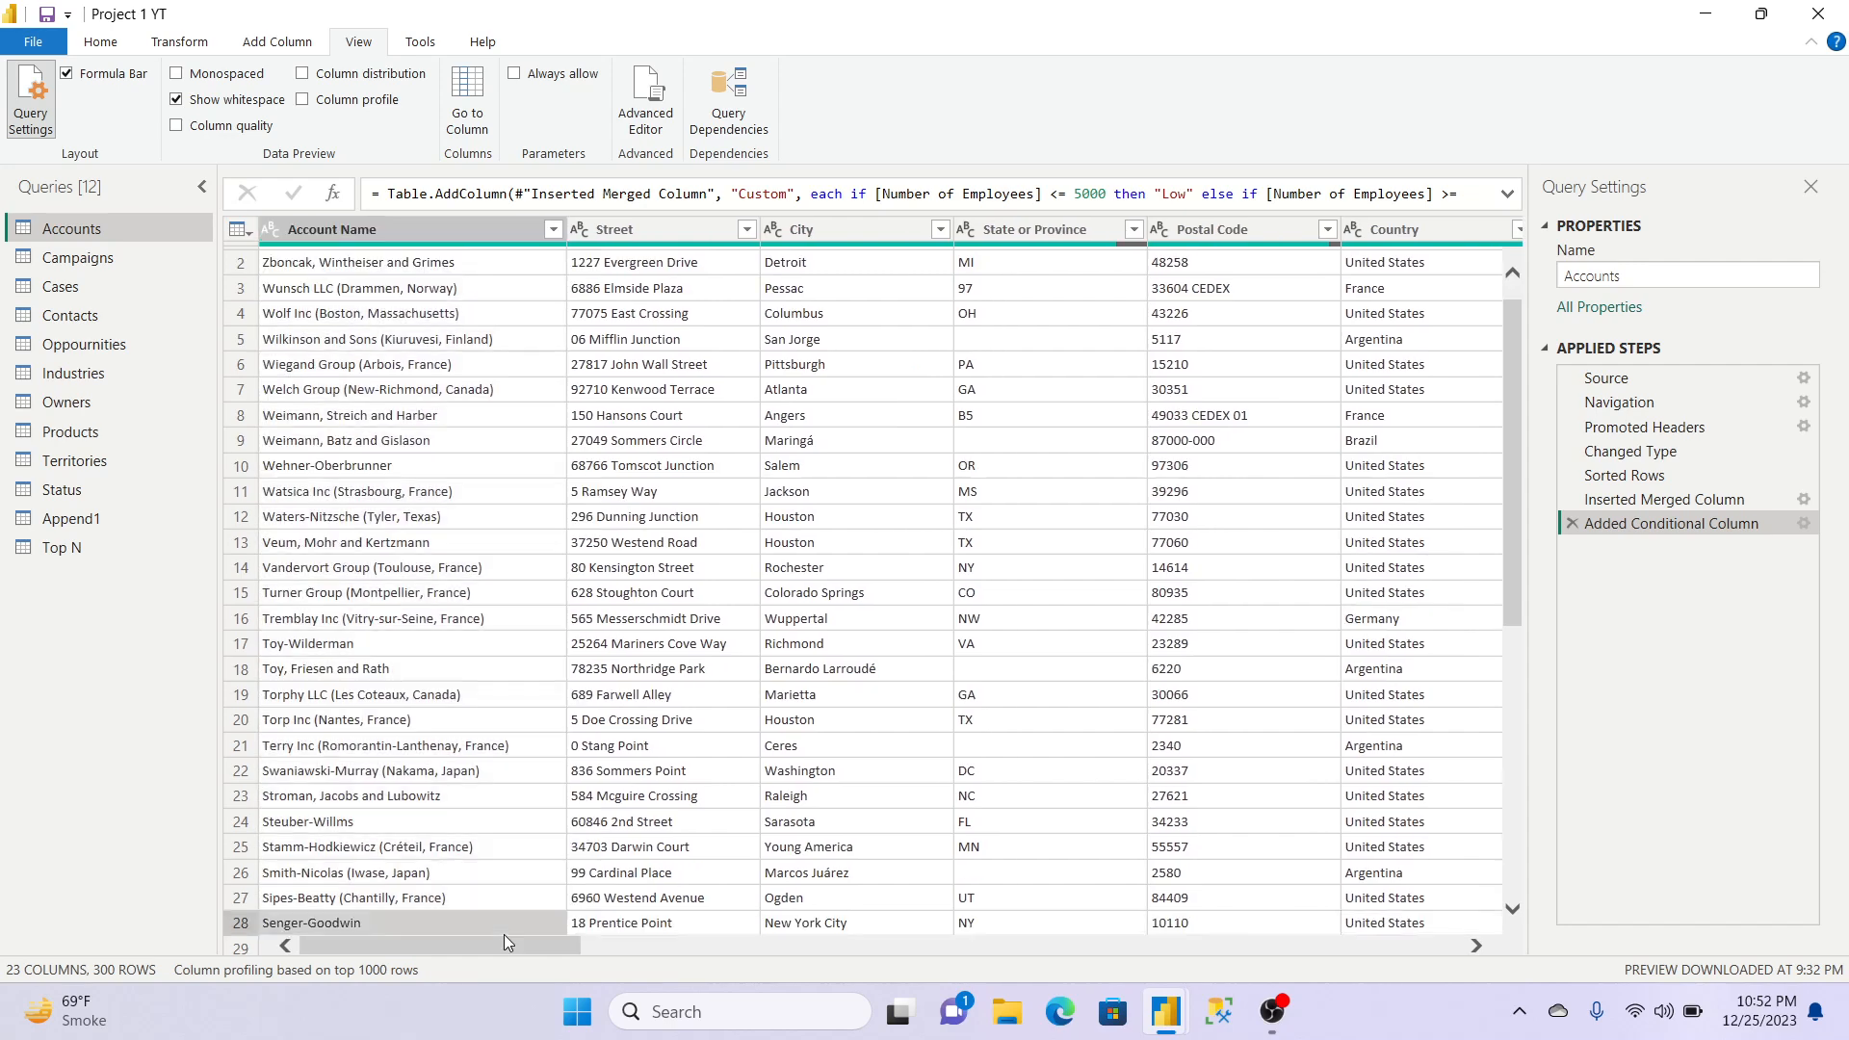
{"action": "left_click", "coordinate": [423, 953]}
{"action": "left_click_drag", "start_coordinate": [423, 953], "coordinate": [436, 951]}
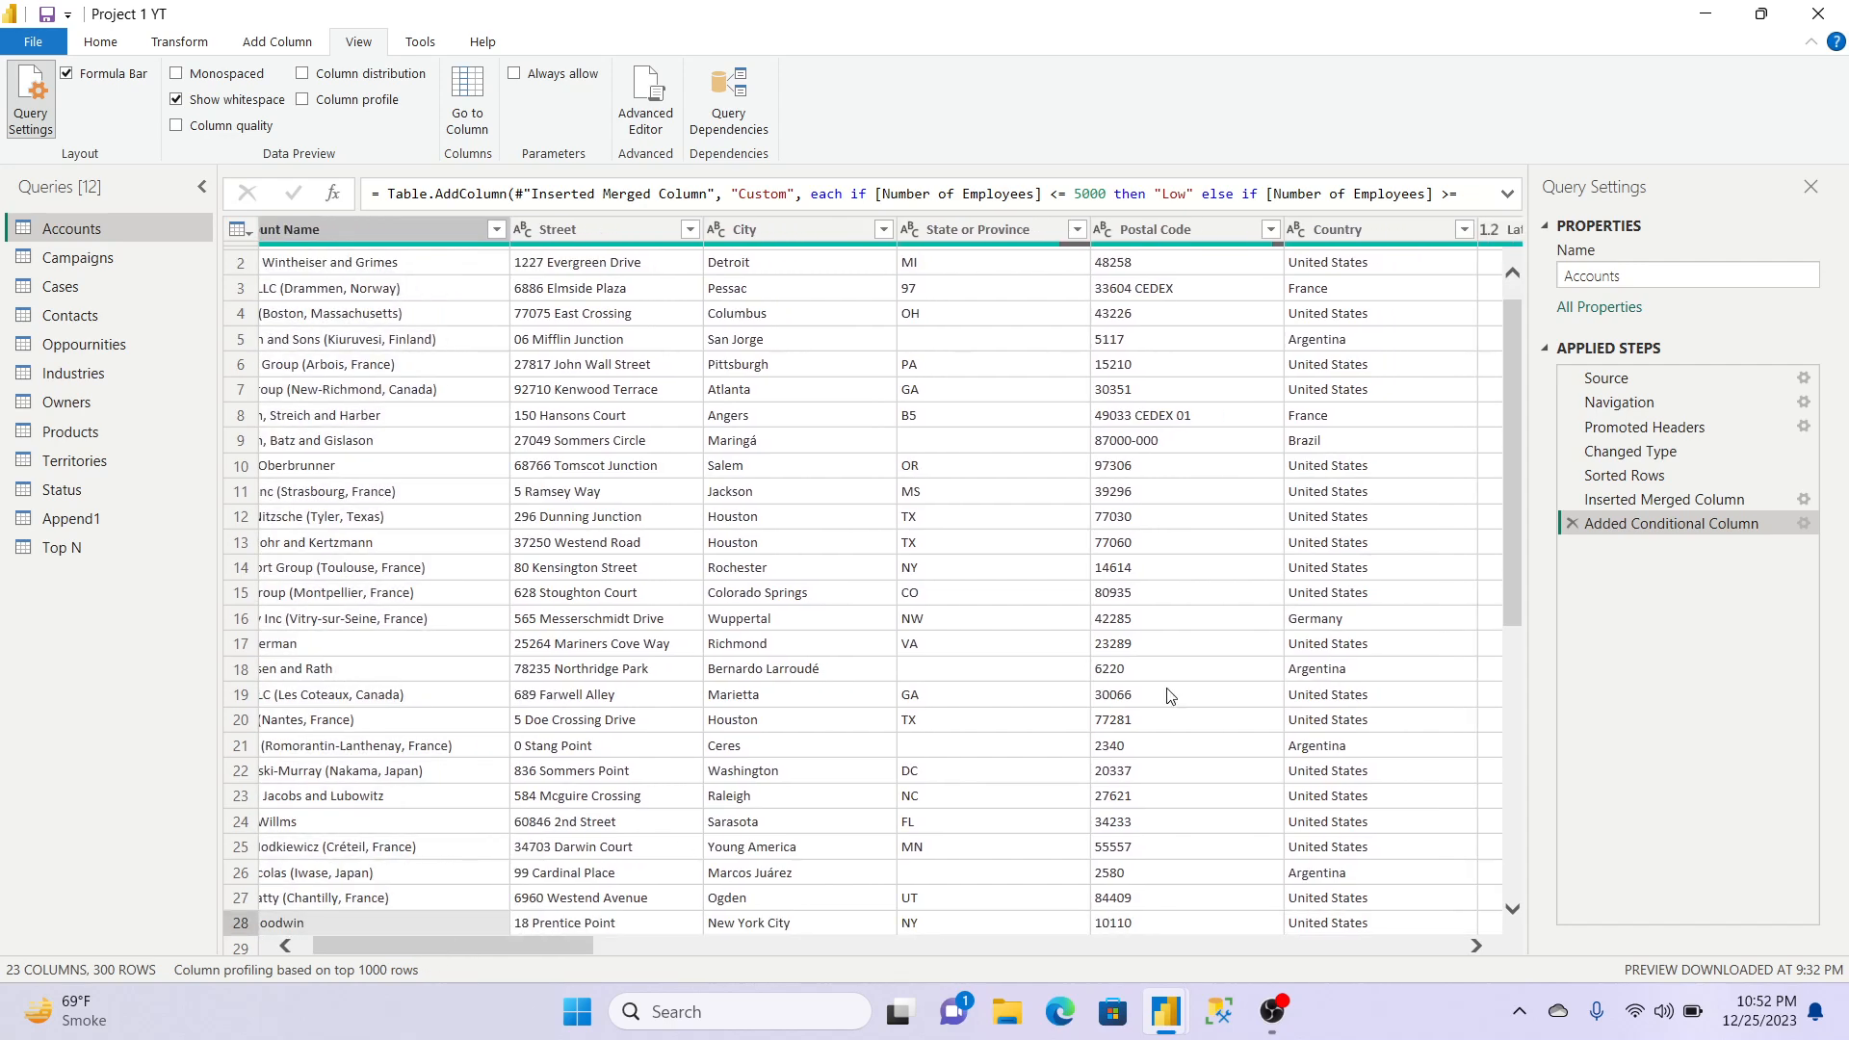
{"action": "left_click", "coordinate": [740, 232]}
{"action": "left_click_drag", "start_coordinate": [571, 940], "coordinate": [748, 946]}
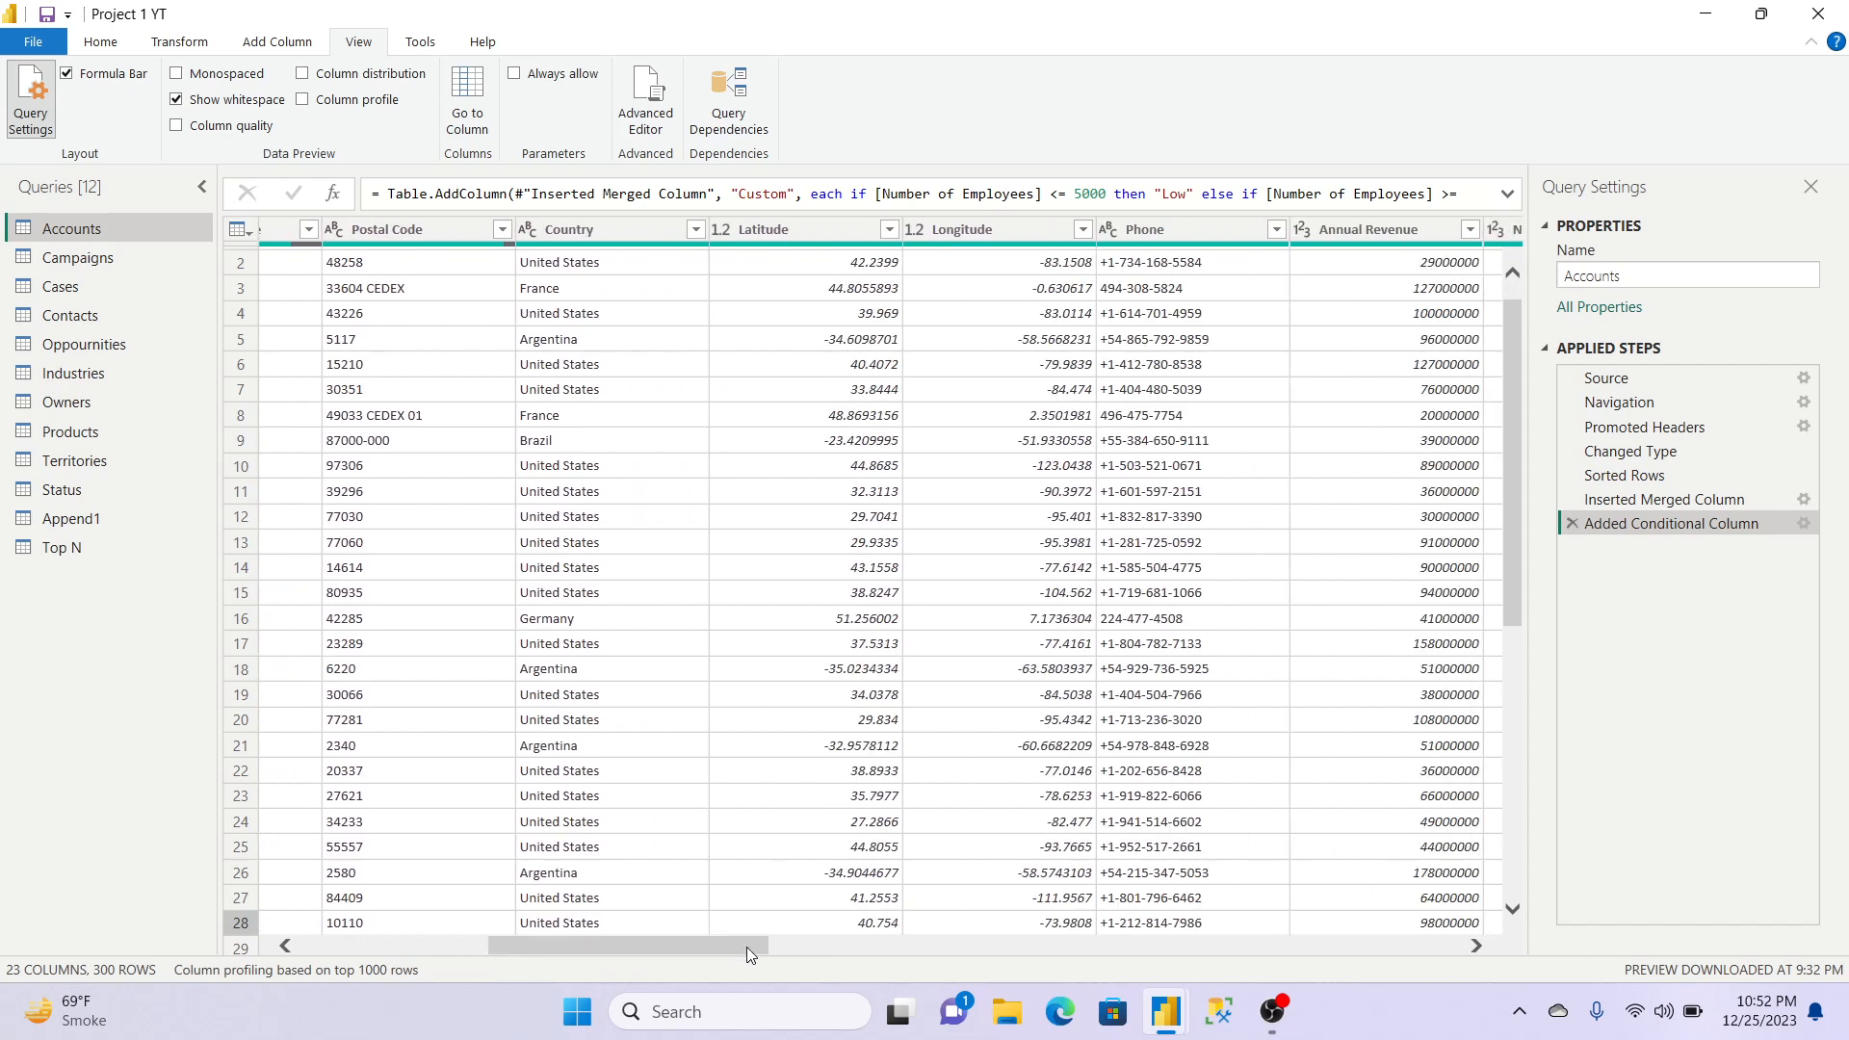
{"action": "left_click", "coordinate": [723, 229]}
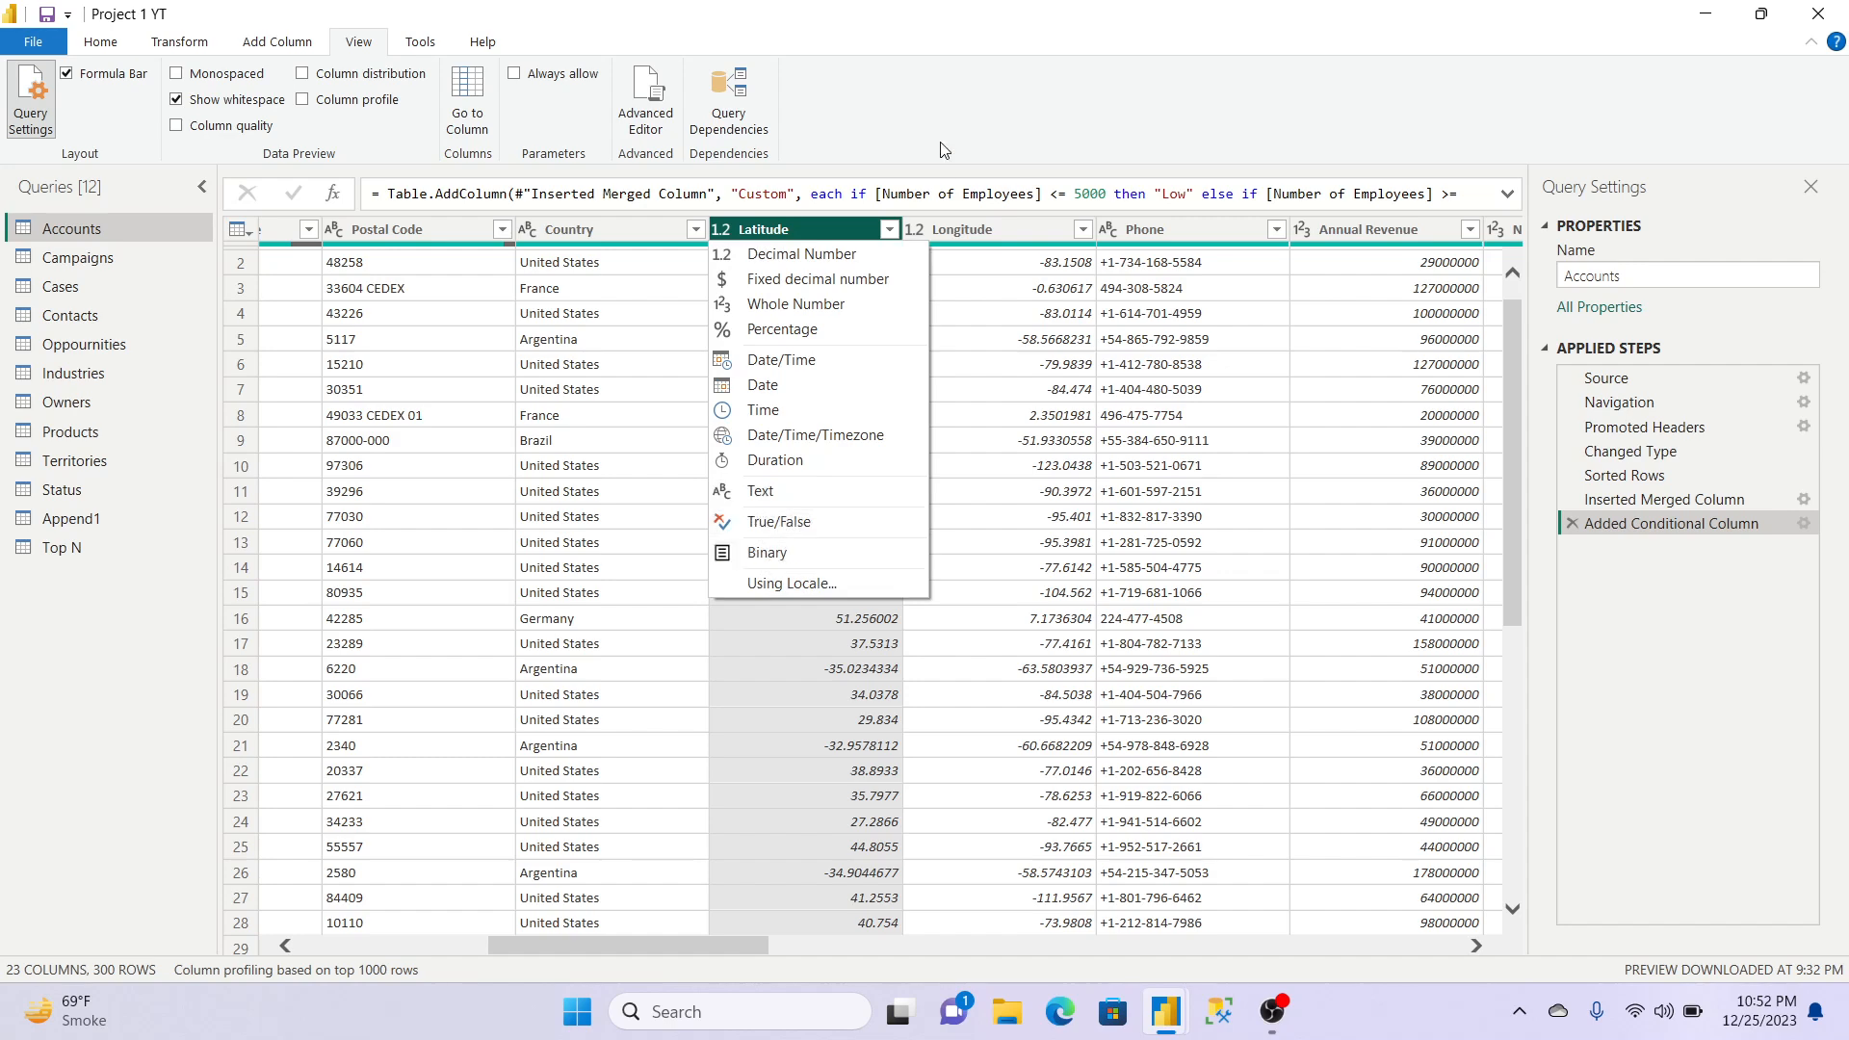
{"action": "left_click", "coordinate": [1070, 3]}
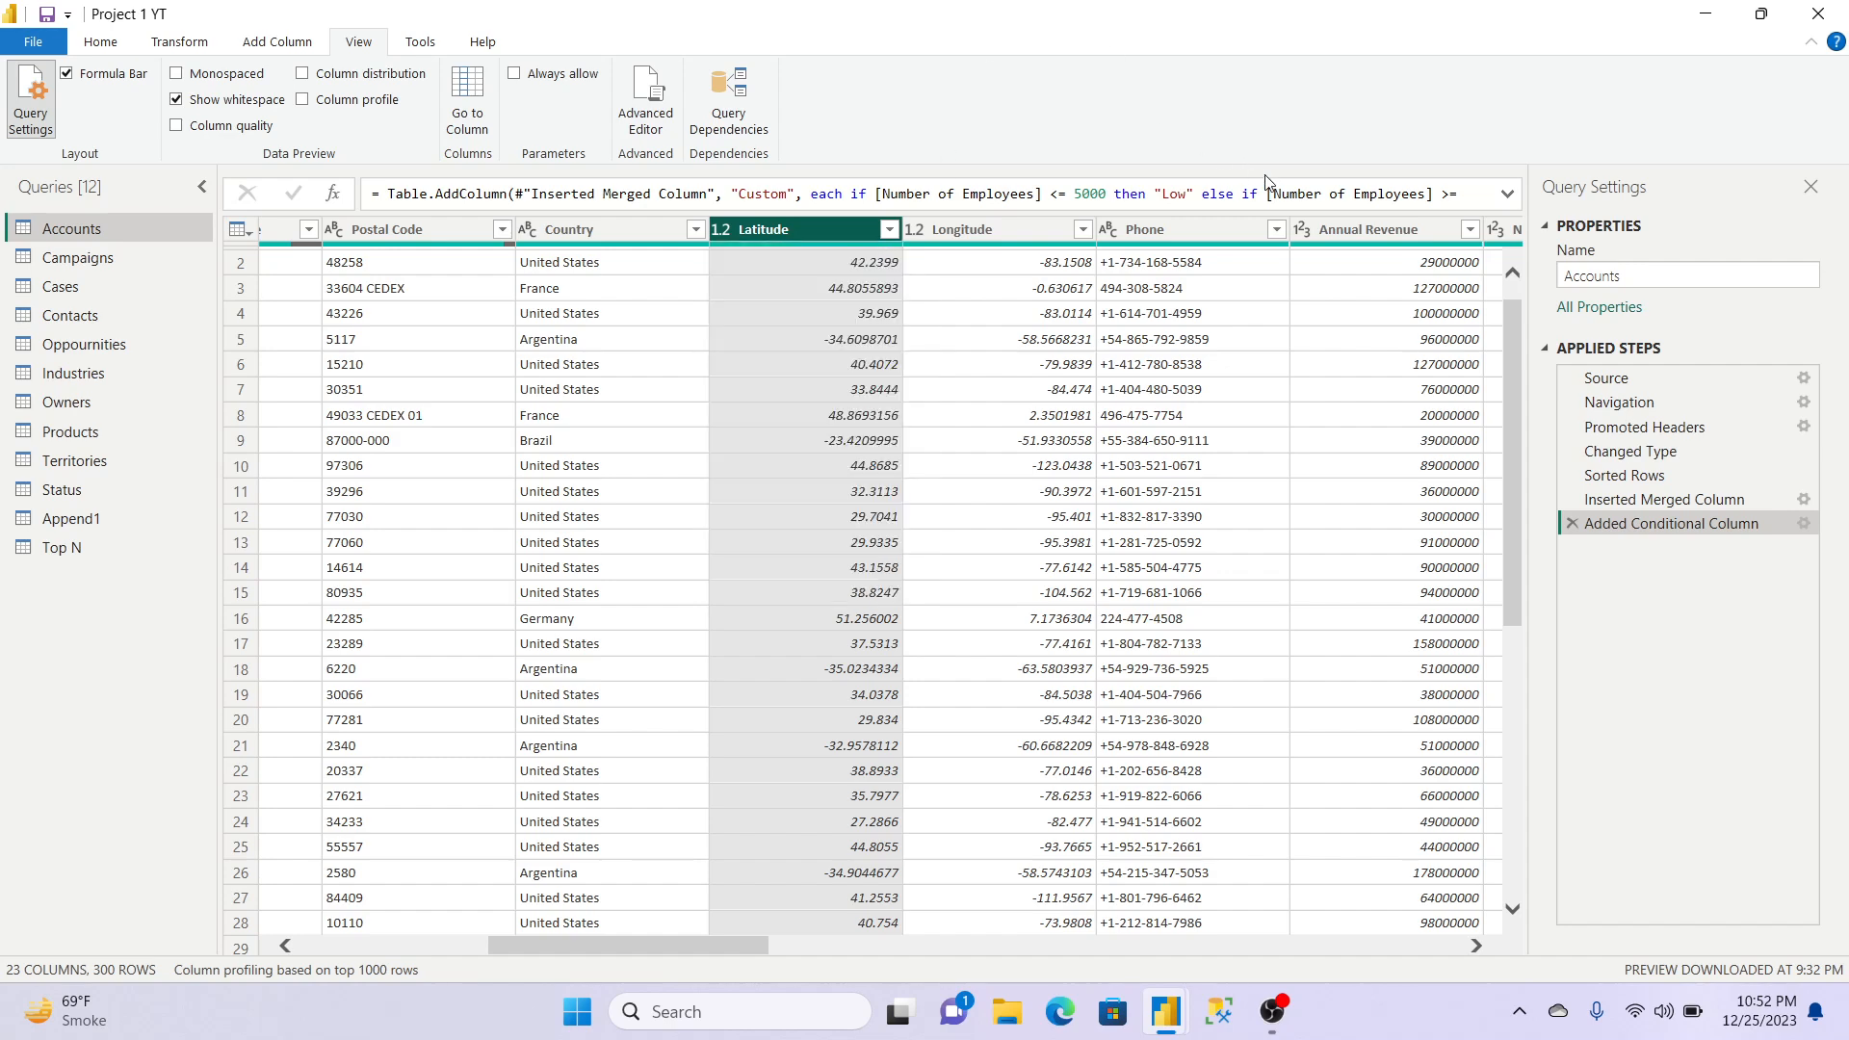
{"action": "left_click", "coordinate": [1381, 235]}
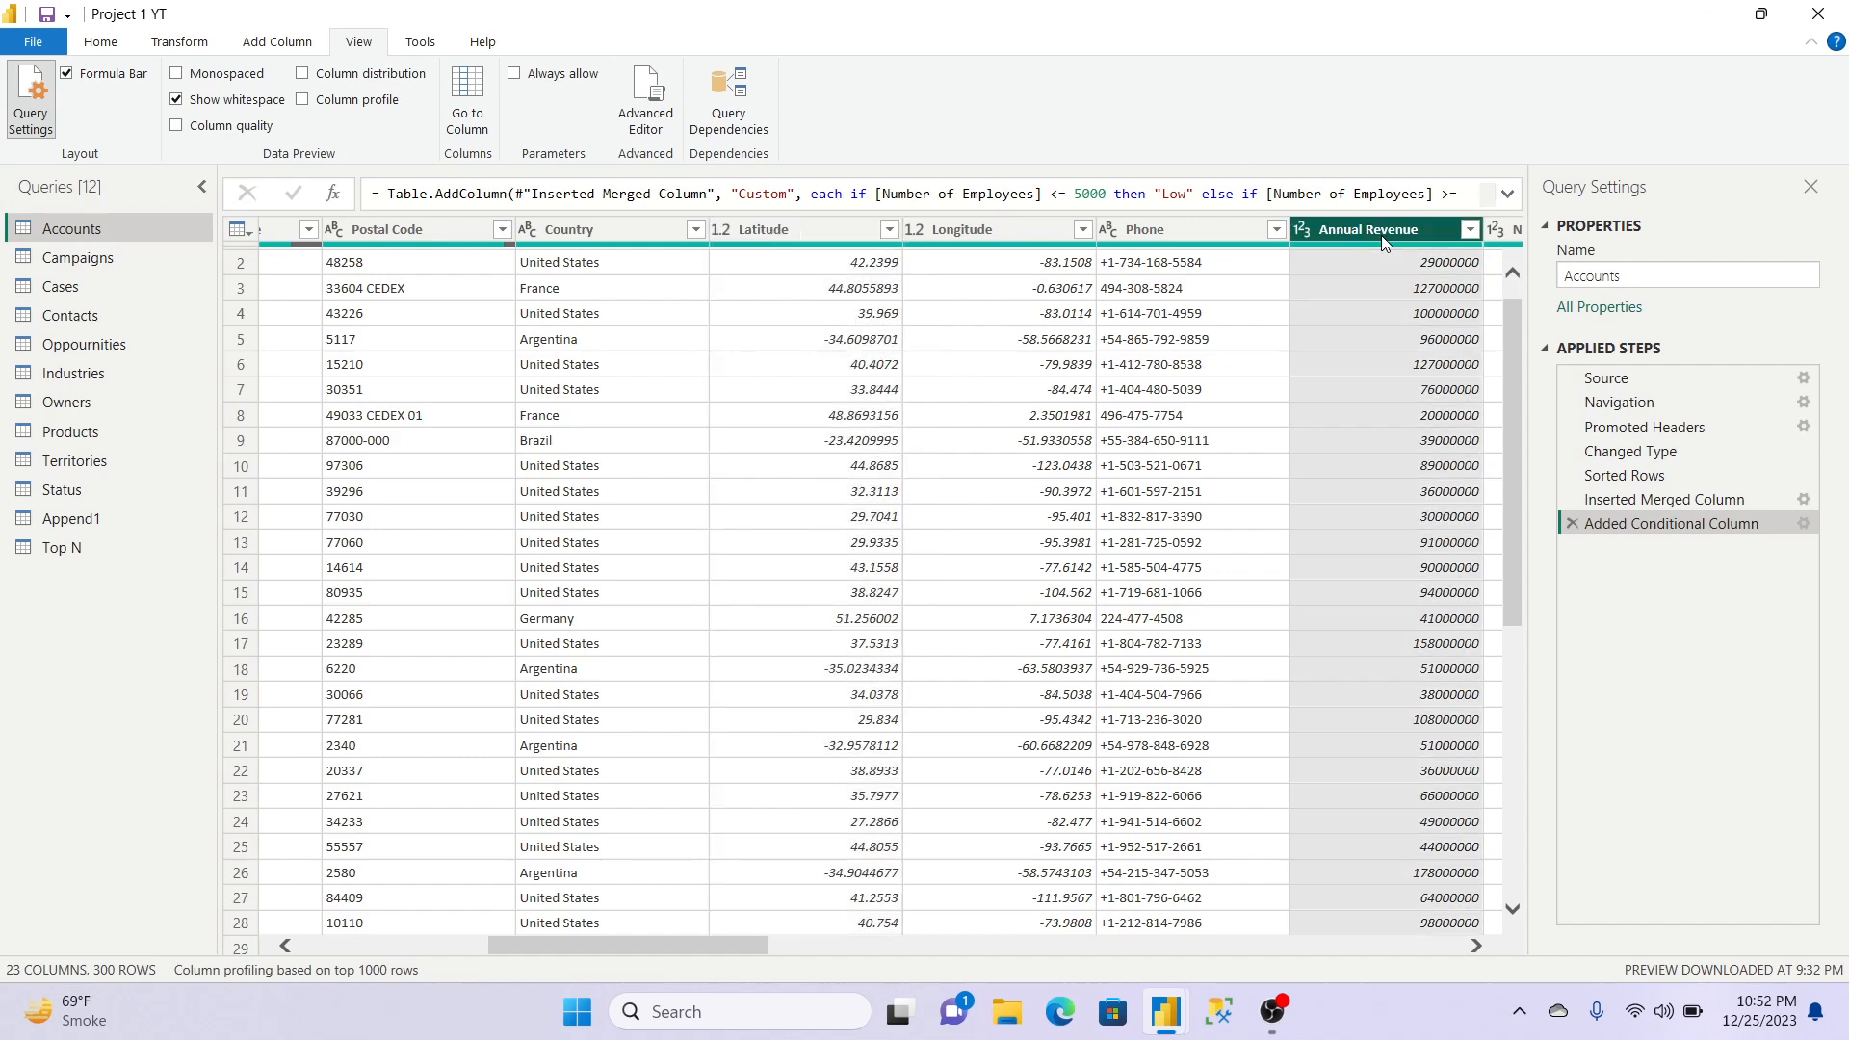
{"action": "left_click", "coordinate": [1305, 229]}
{"action": "left_click", "coordinate": [896, 8]}
{"action": "left_click", "coordinate": [122, 41]}
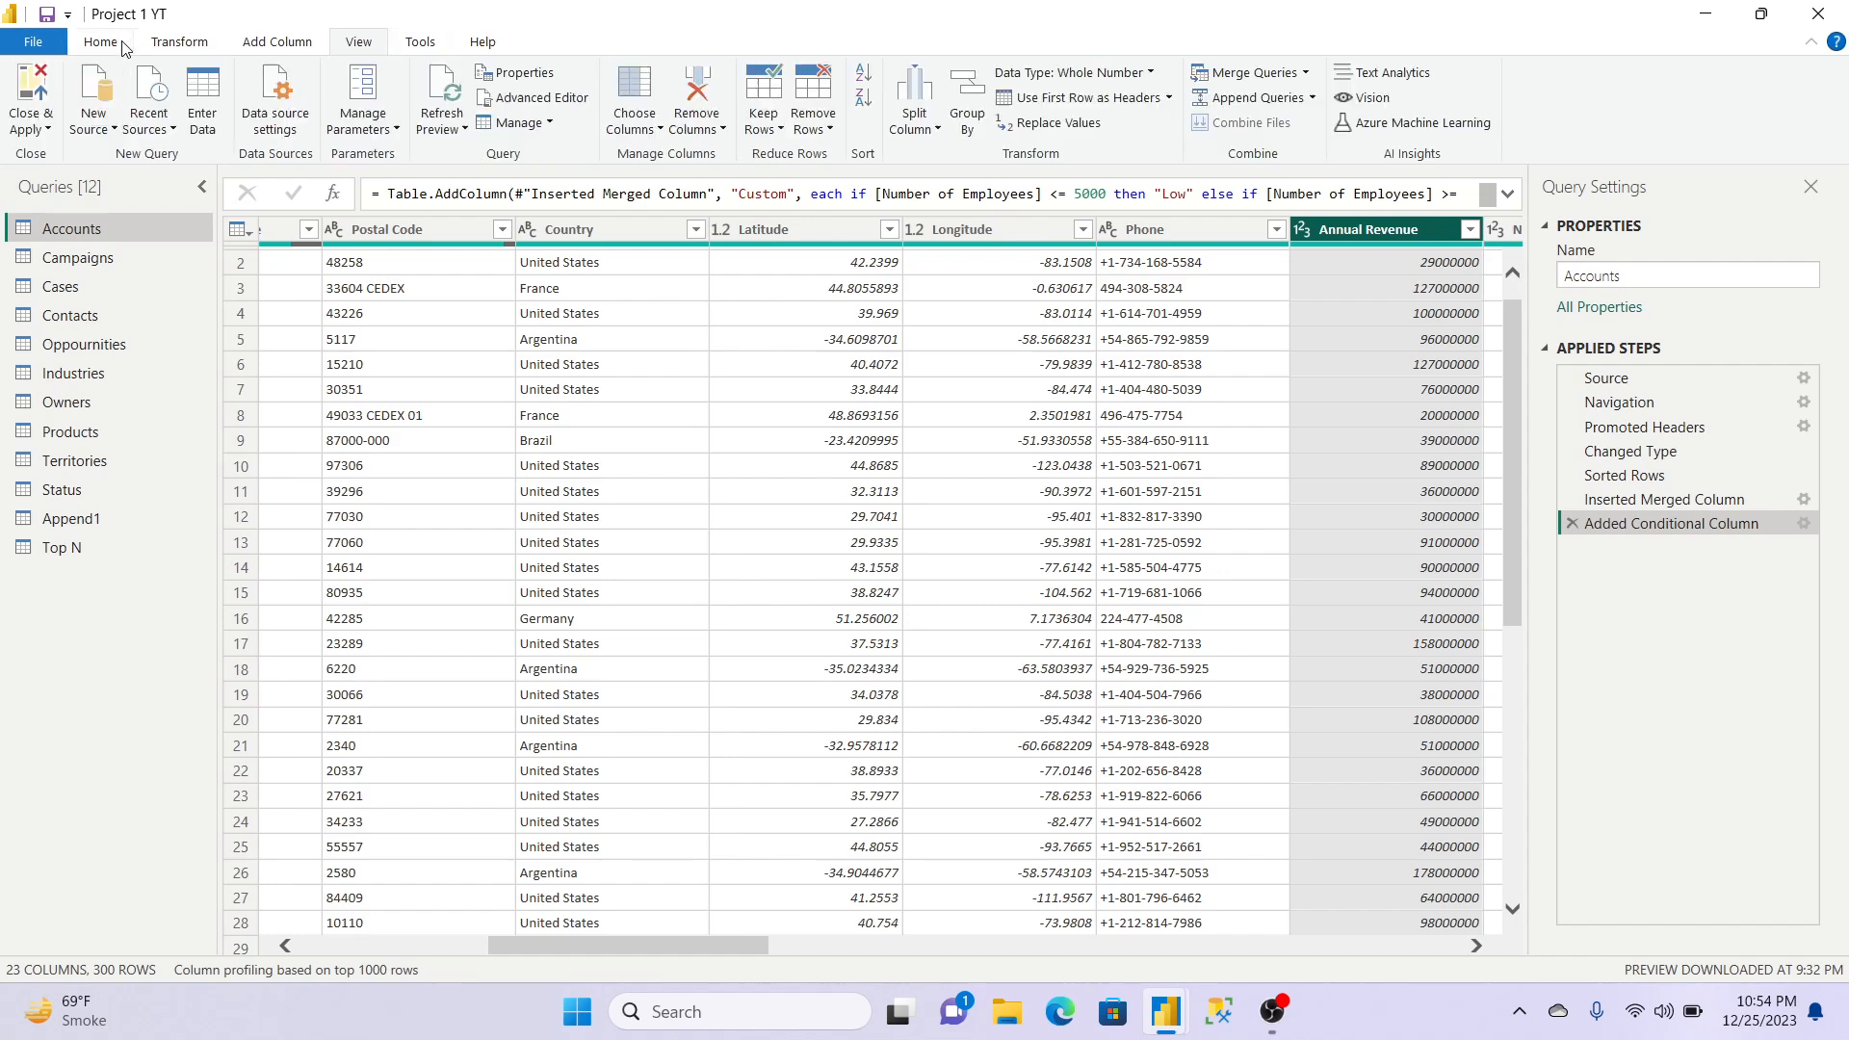
{"action": "left_click", "coordinate": [445, 123]}
{"action": "left_click", "coordinate": [934, 9]}
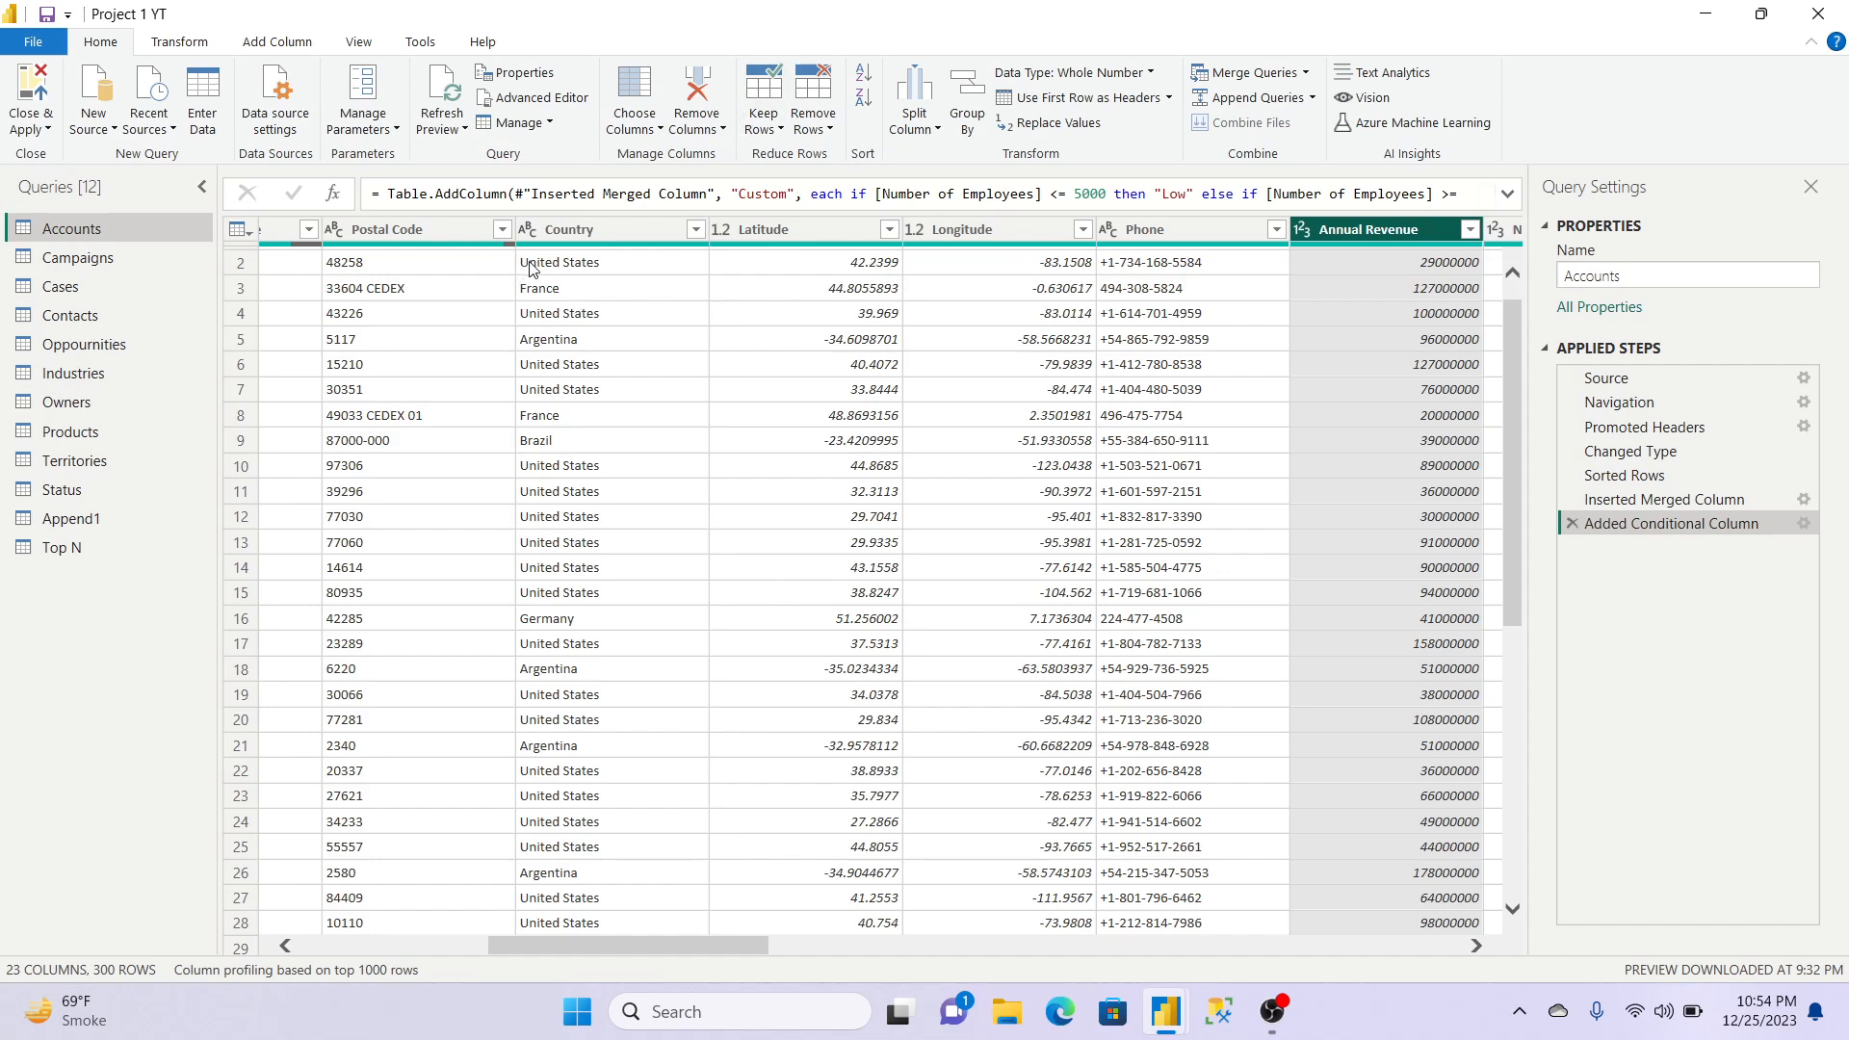
{"action": "left_click_drag", "start_coordinate": [649, 944], "coordinate": [411, 951]}
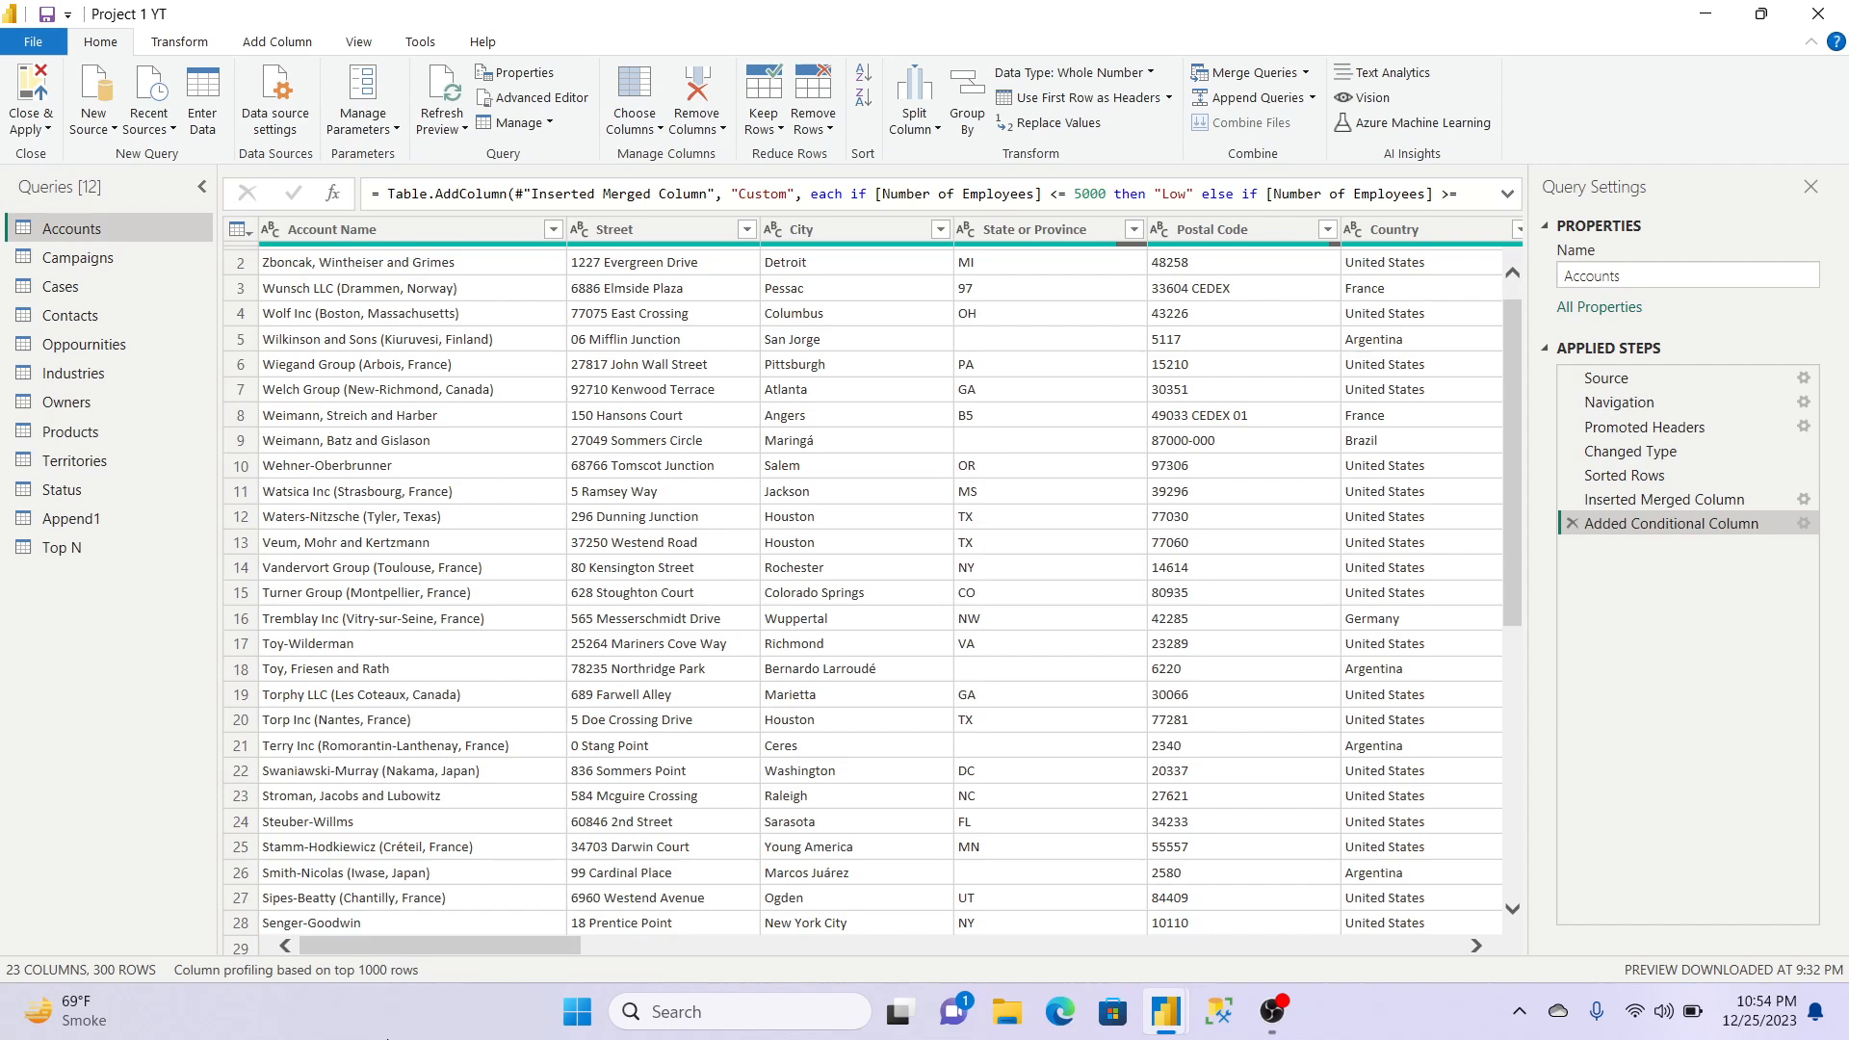
{"action": "left_click", "coordinate": [405, 231]}
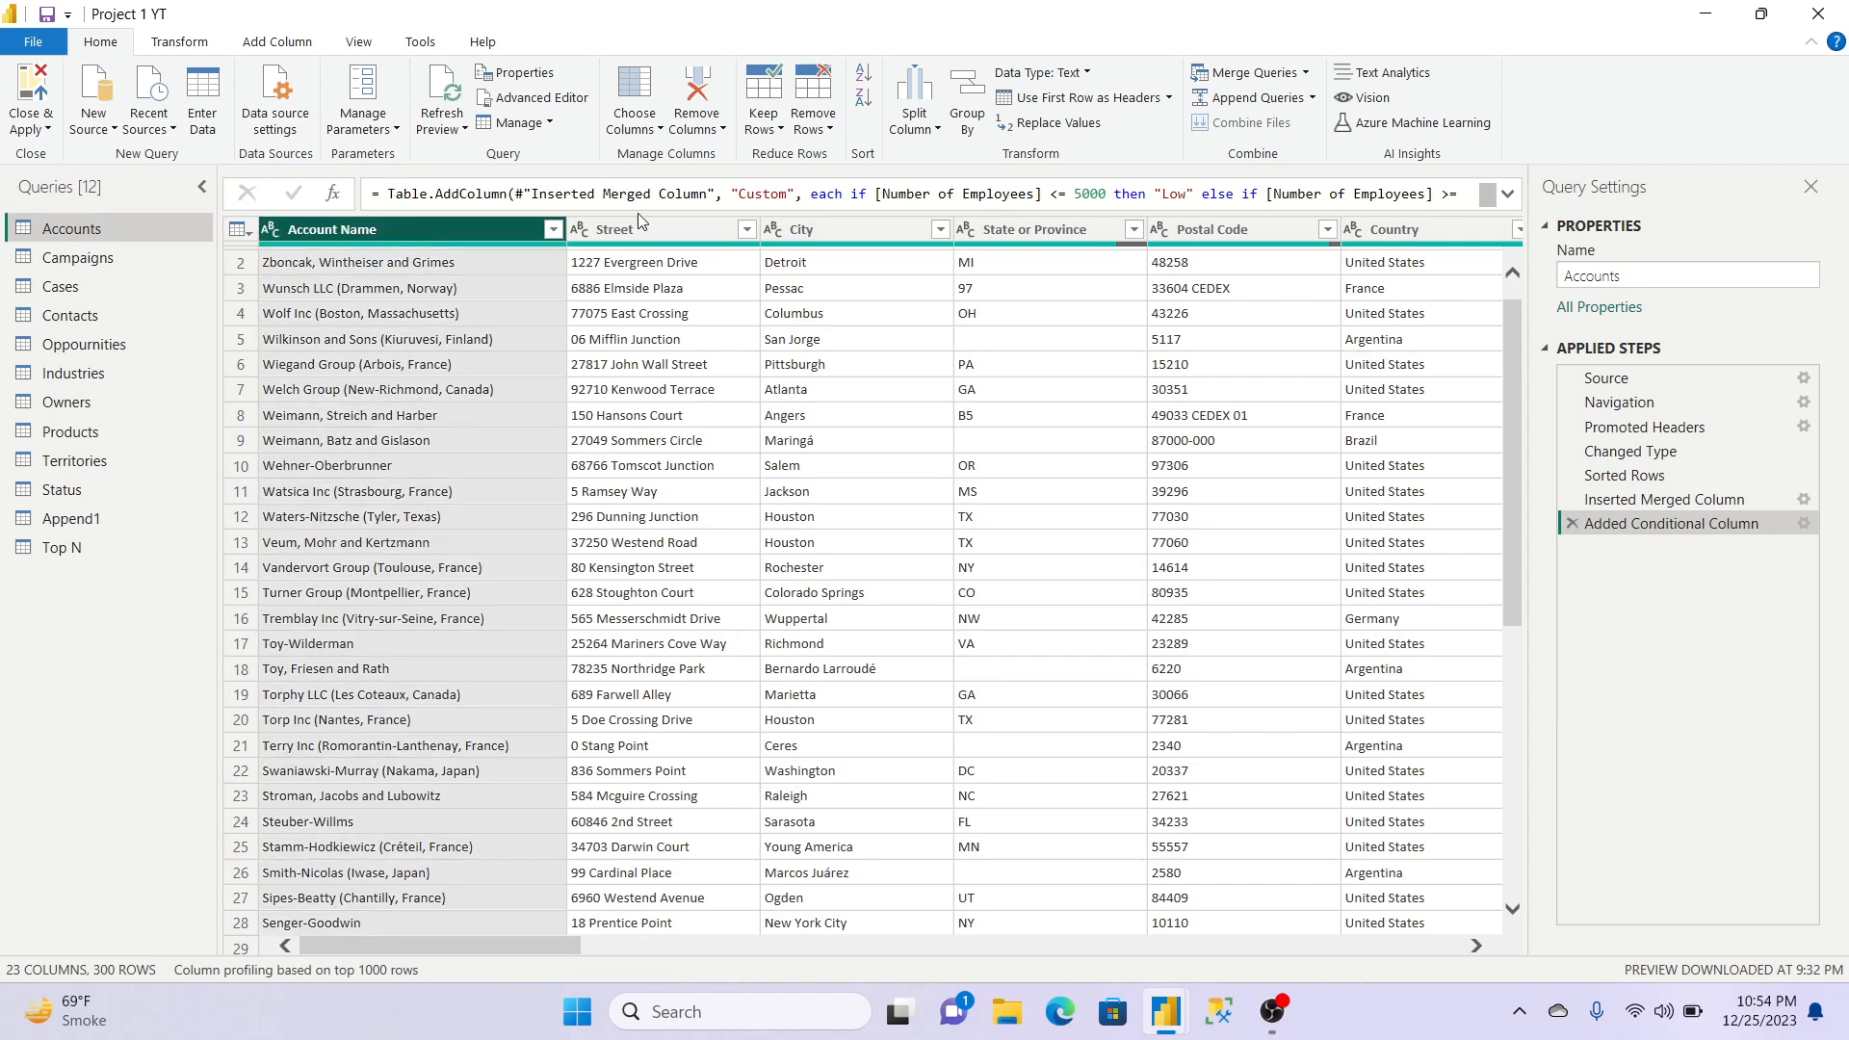
{"action": "left_click", "coordinate": [635, 227]}
{"action": "left_click", "coordinate": [857, 228]}
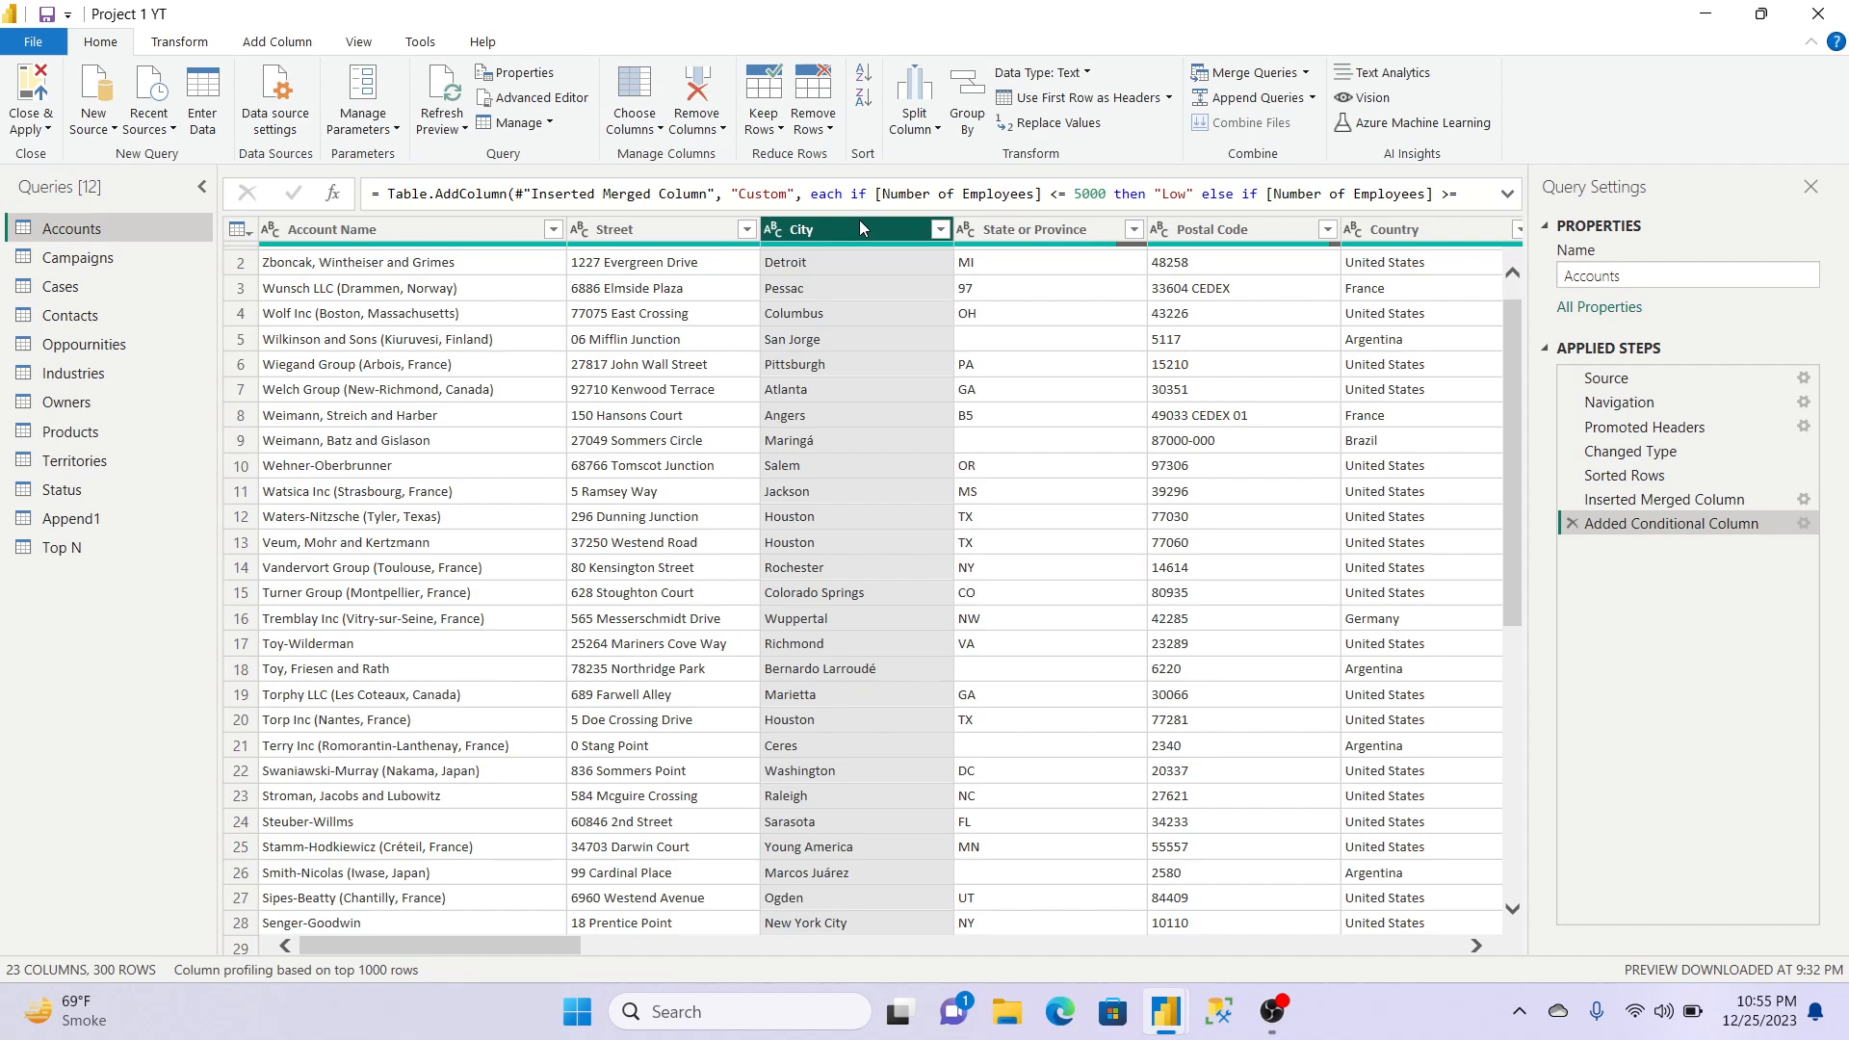
Step: Open the Campaigns query and show the column quality details for its columns
{"action": "left_click", "coordinate": [357, 40]}
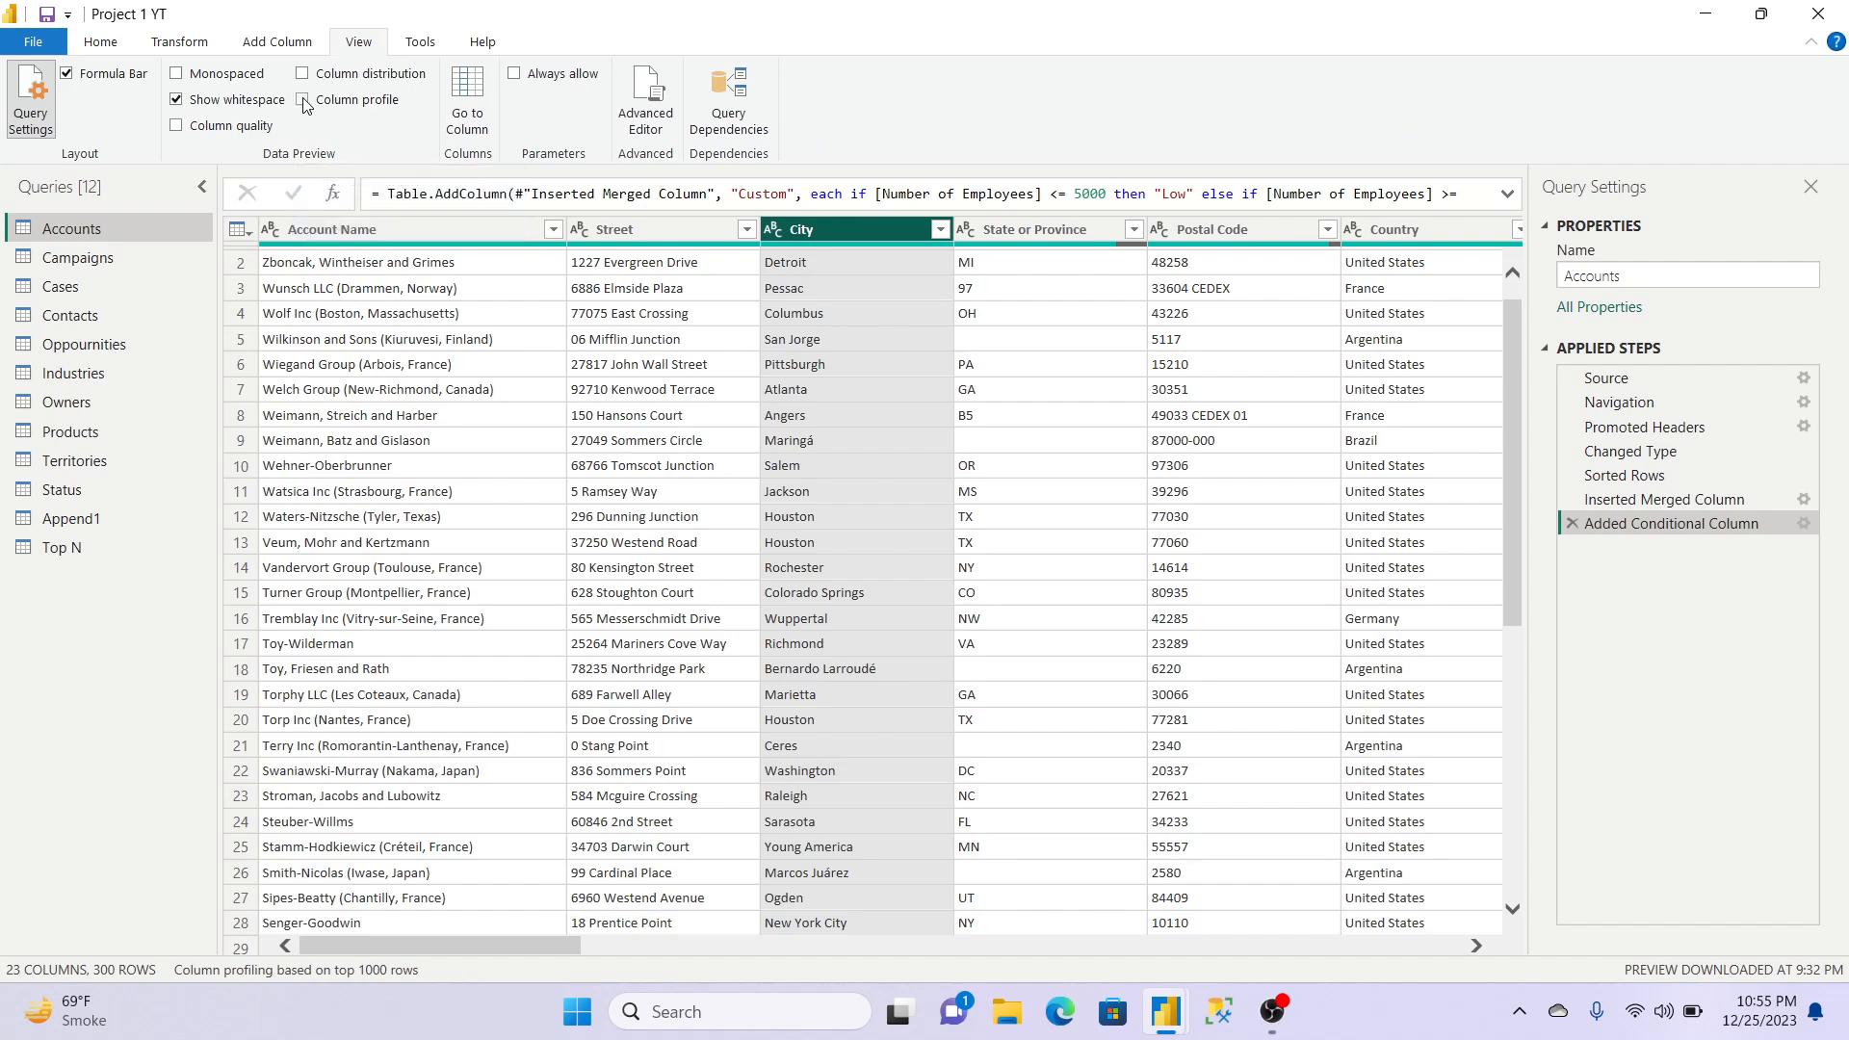
{"action": "left_click", "coordinate": [121, 258]}
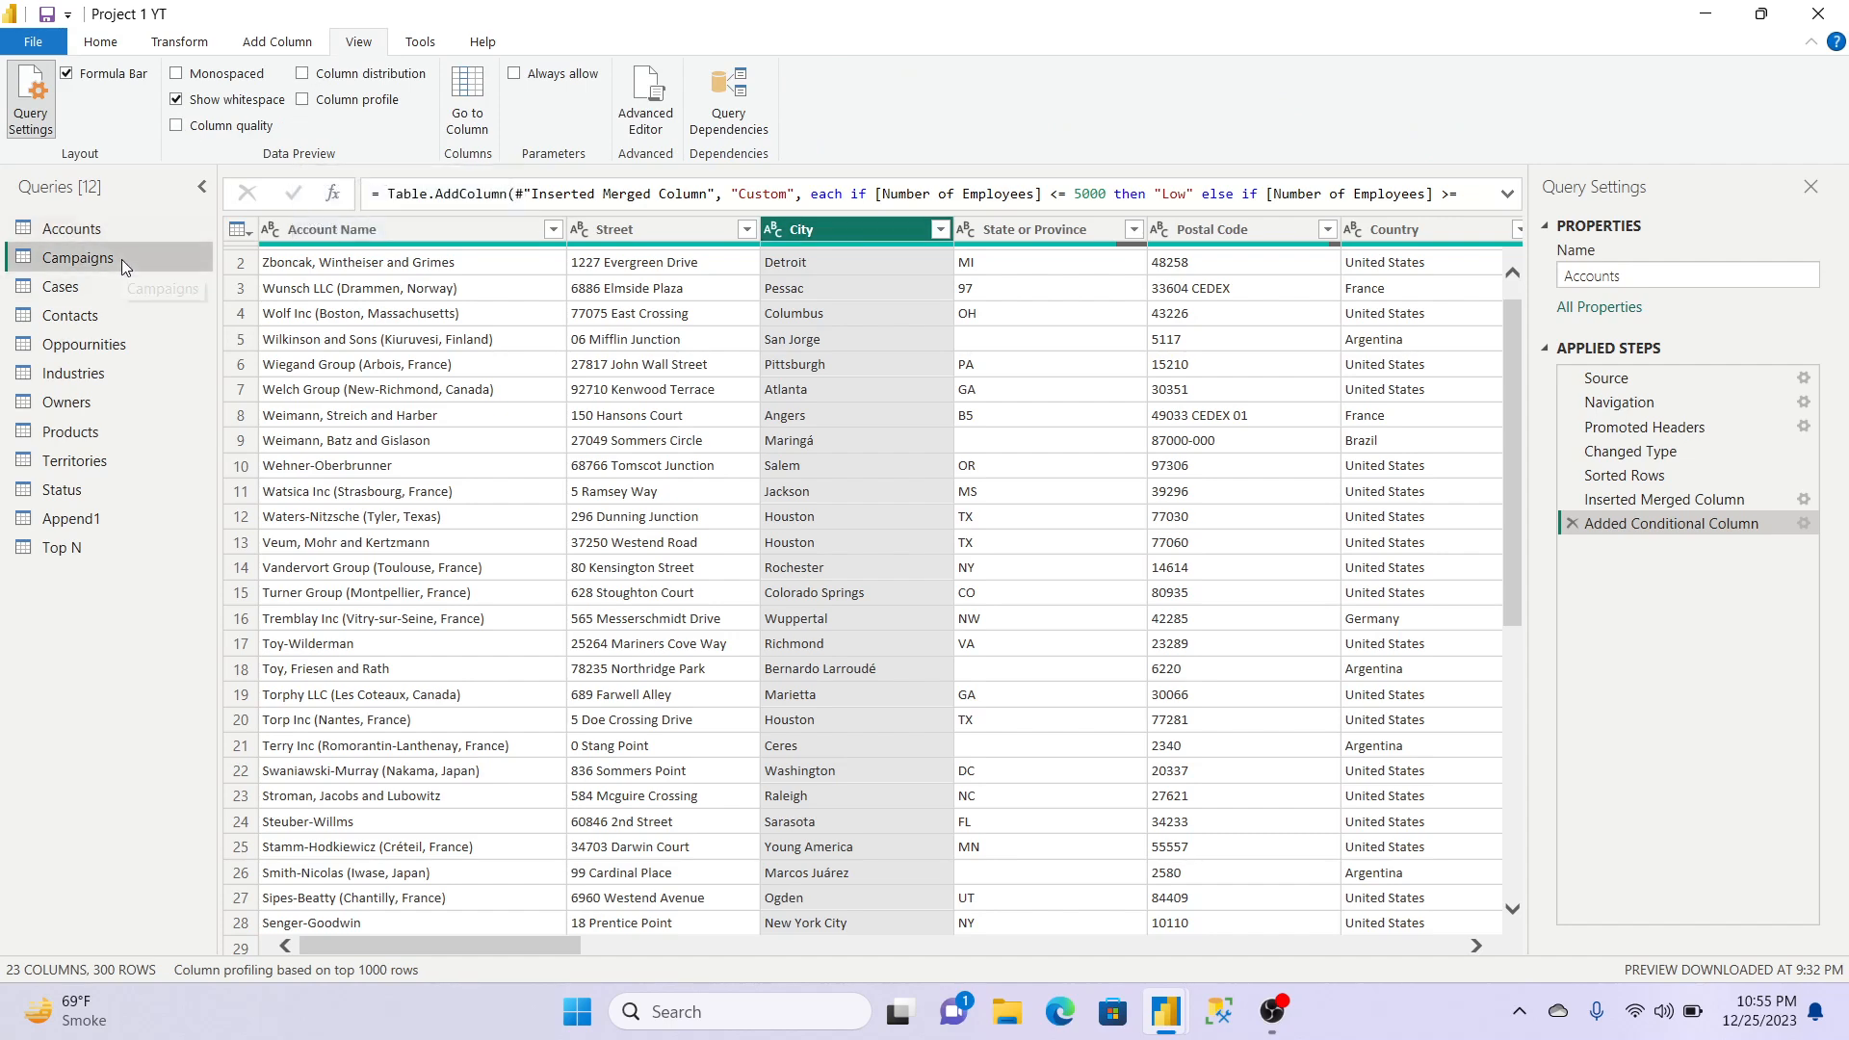
{"action": "left_click", "coordinate": [177, 126]}
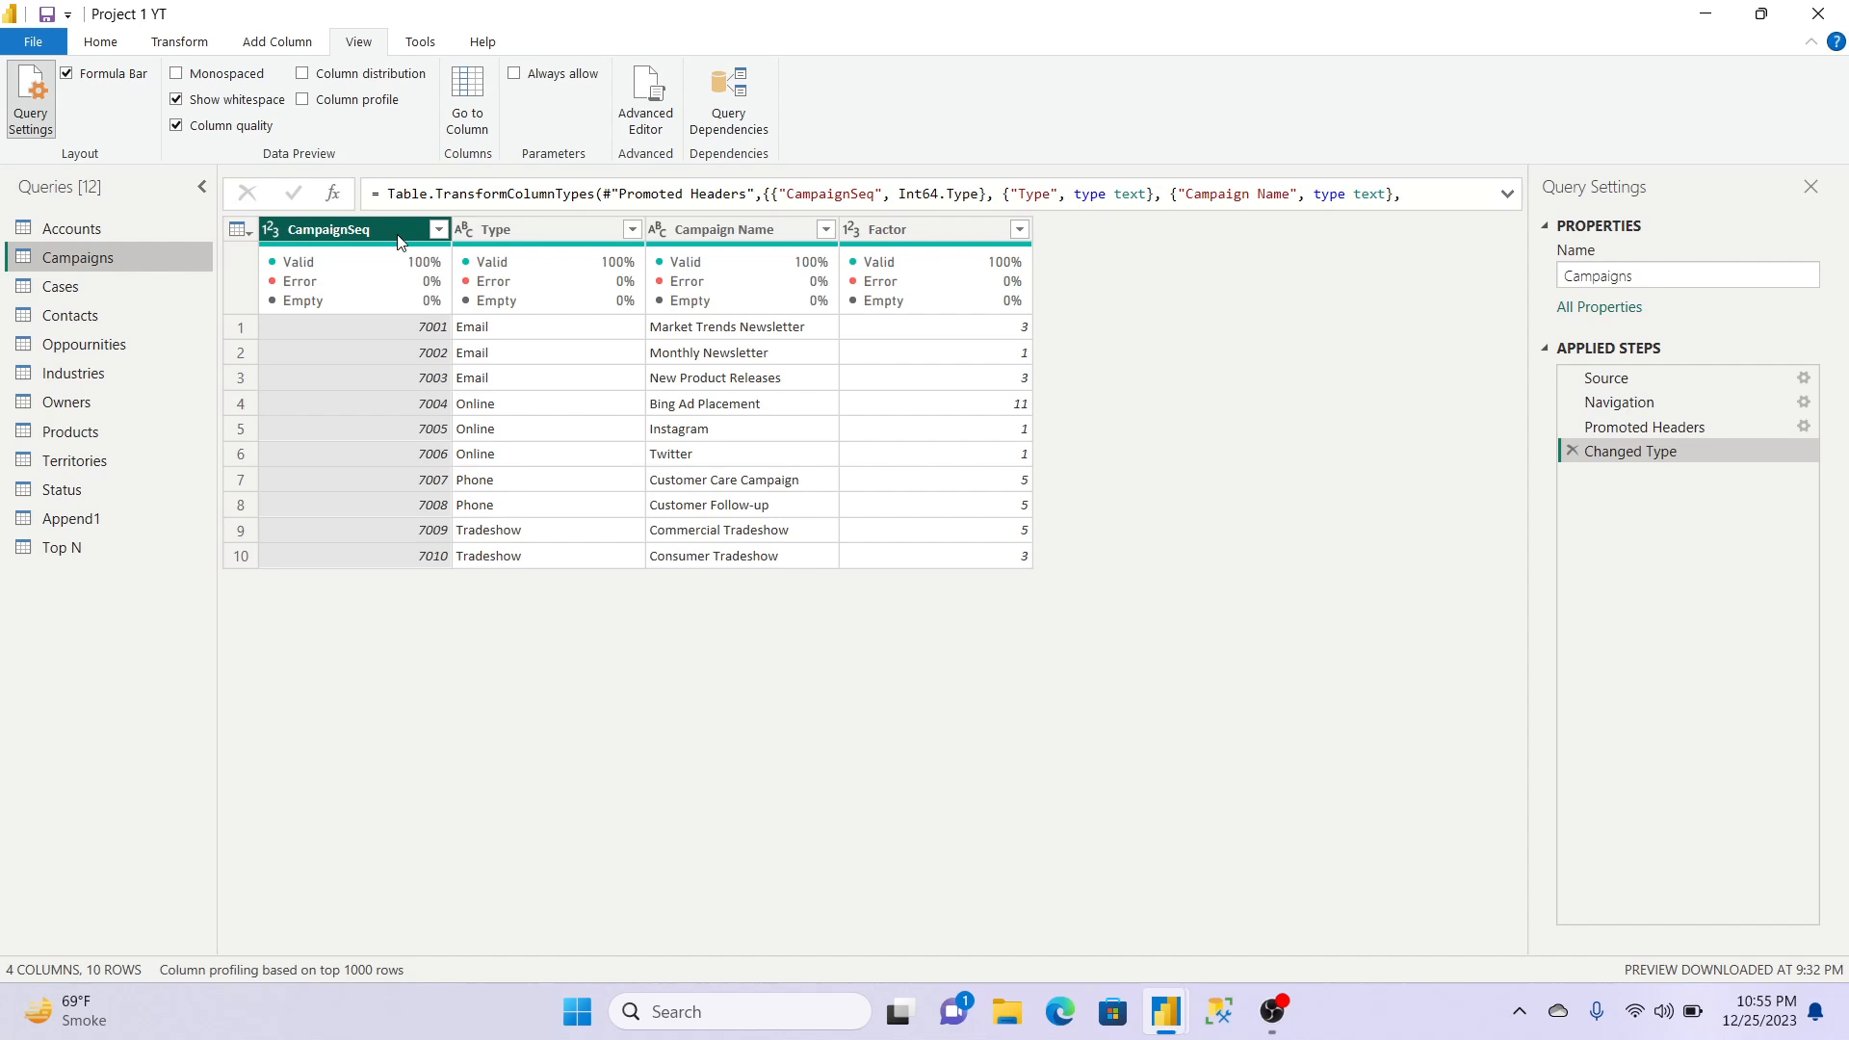
{"action": "mouse_move", "coordinate": [282, 266]}
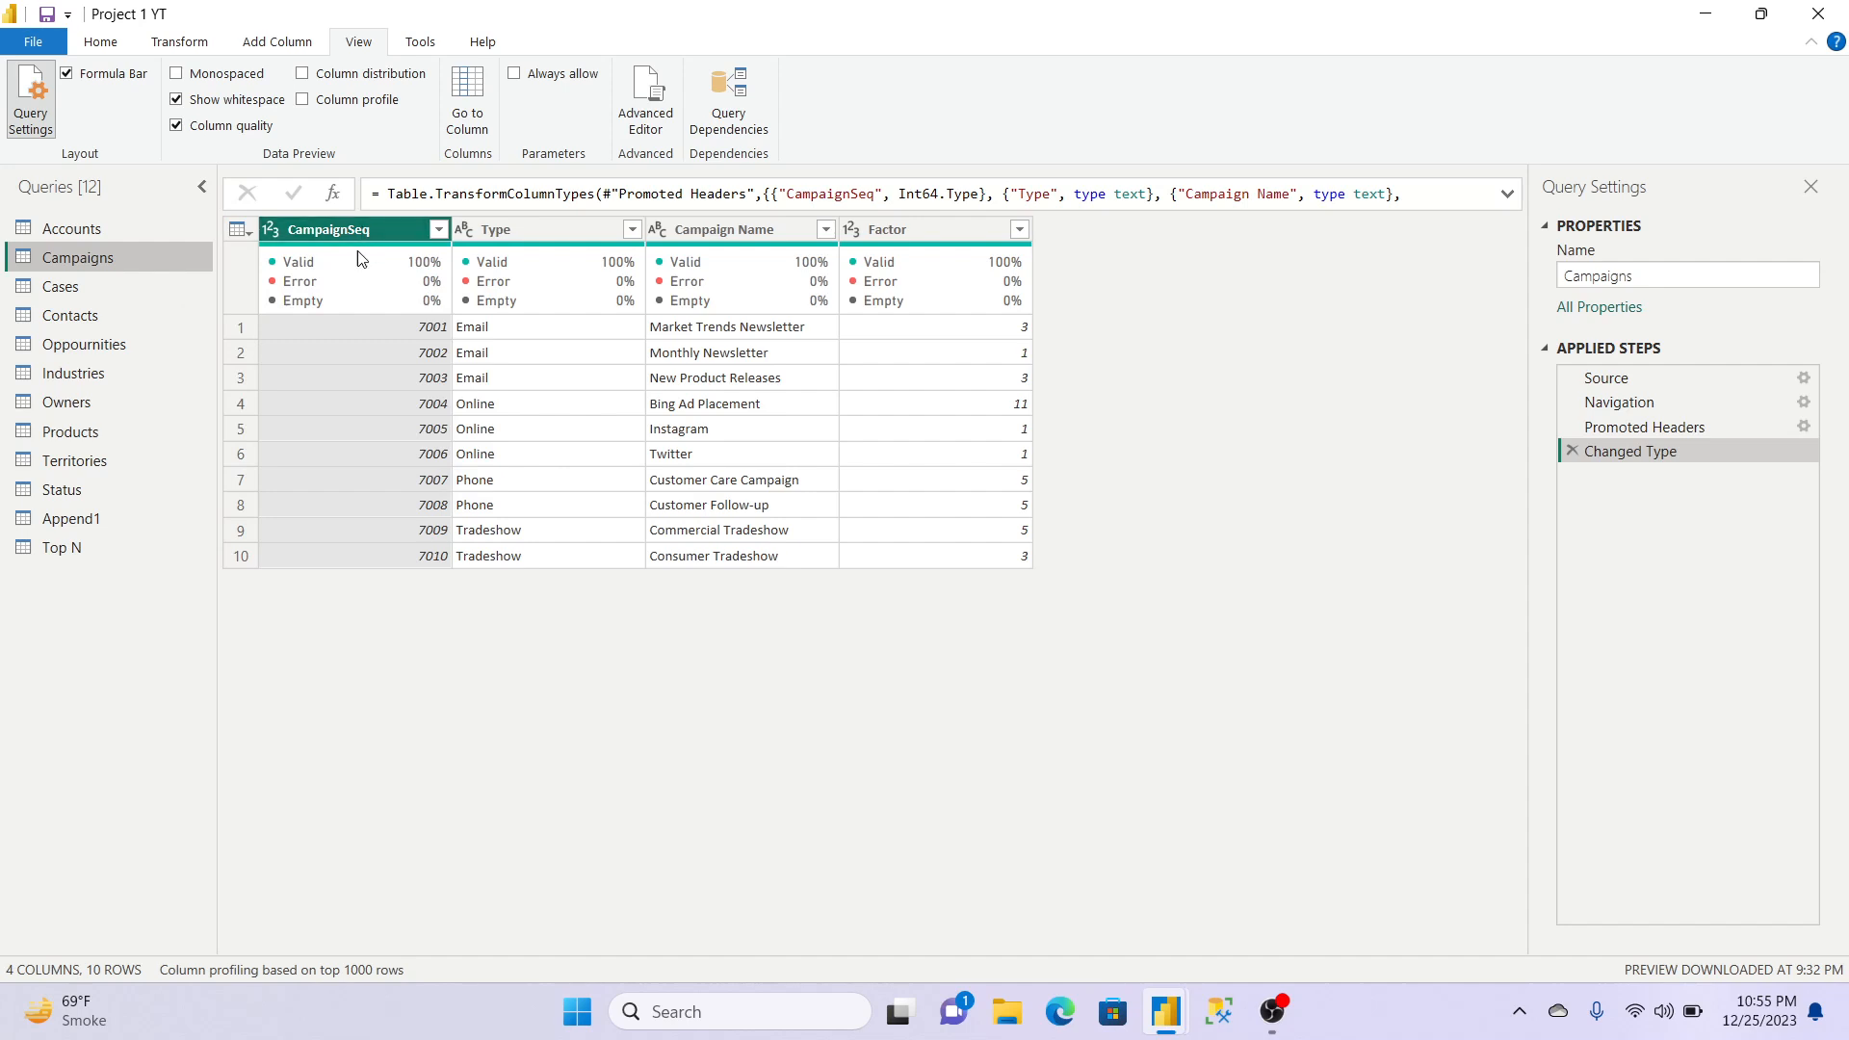
{"action": "mouse_move", "coordinate": [355, 278]}
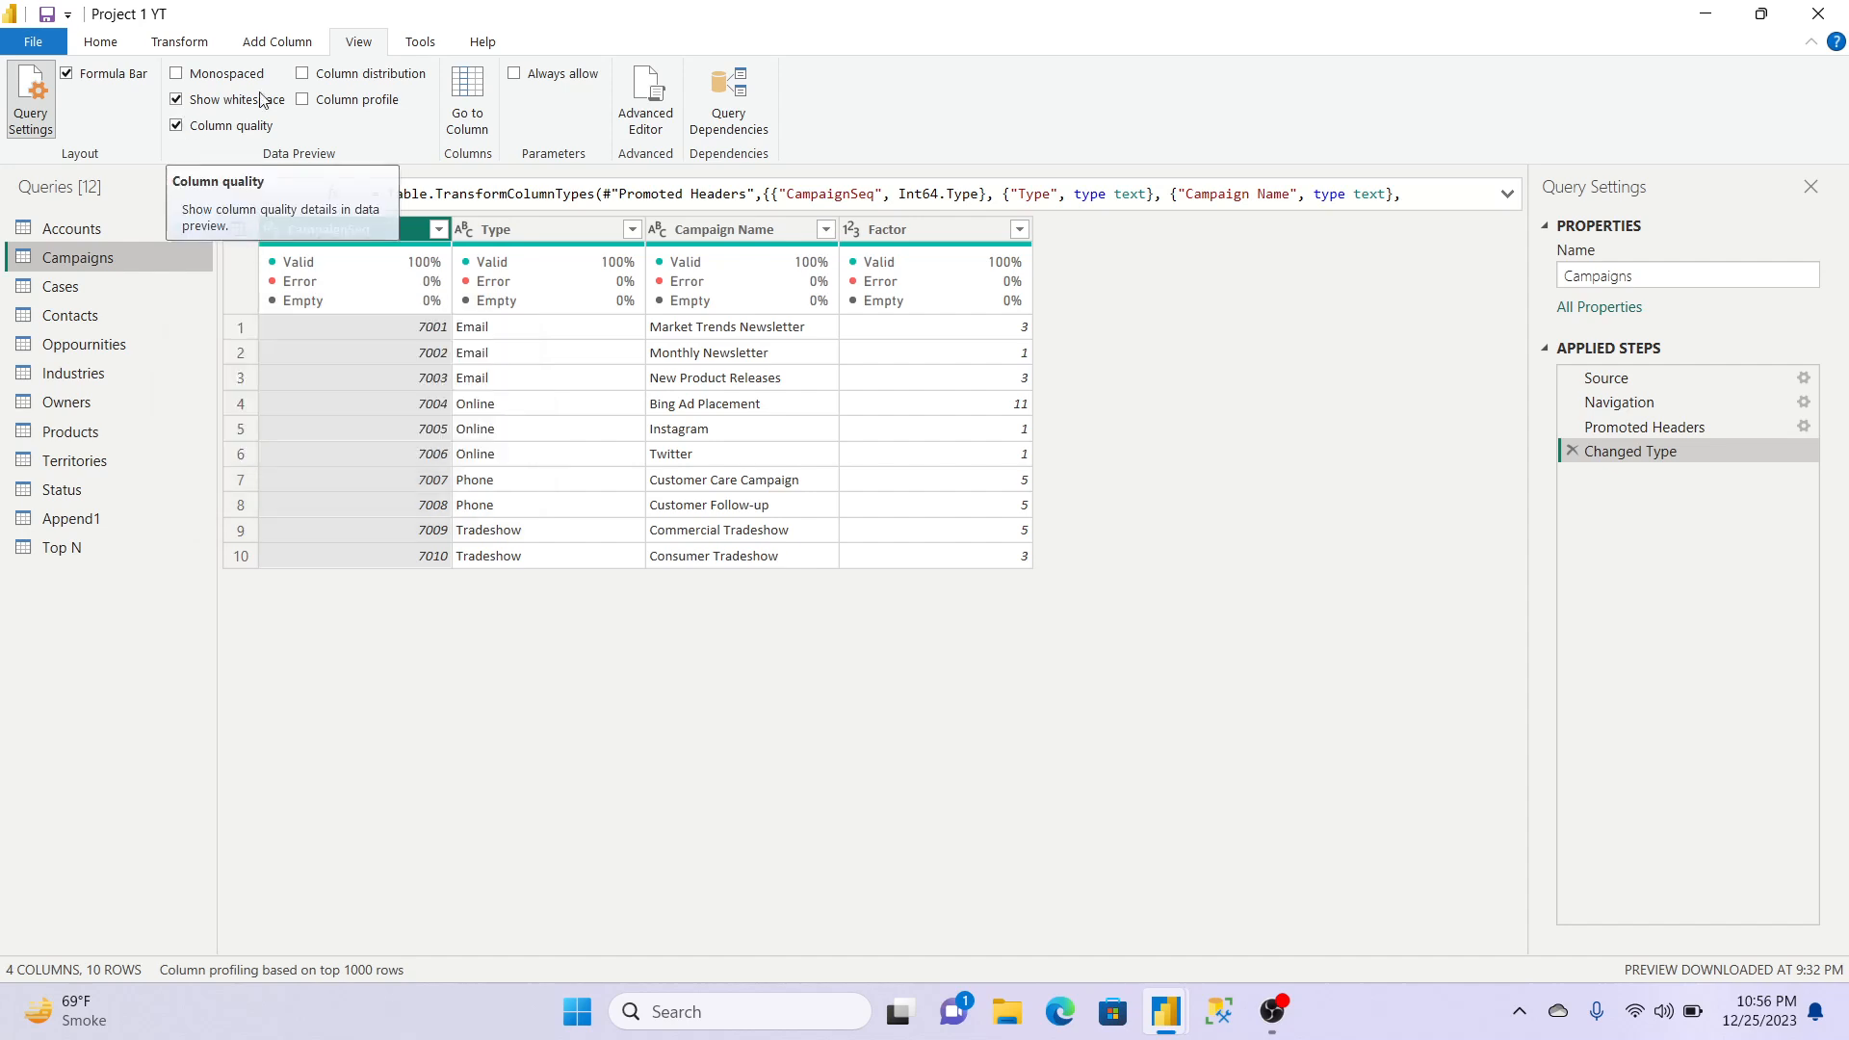
Step: Show column distribution instead of column quality and examine it for the Campaigns columns, including Factor
{"action": "left_click", "coordinate": [302, 75]}
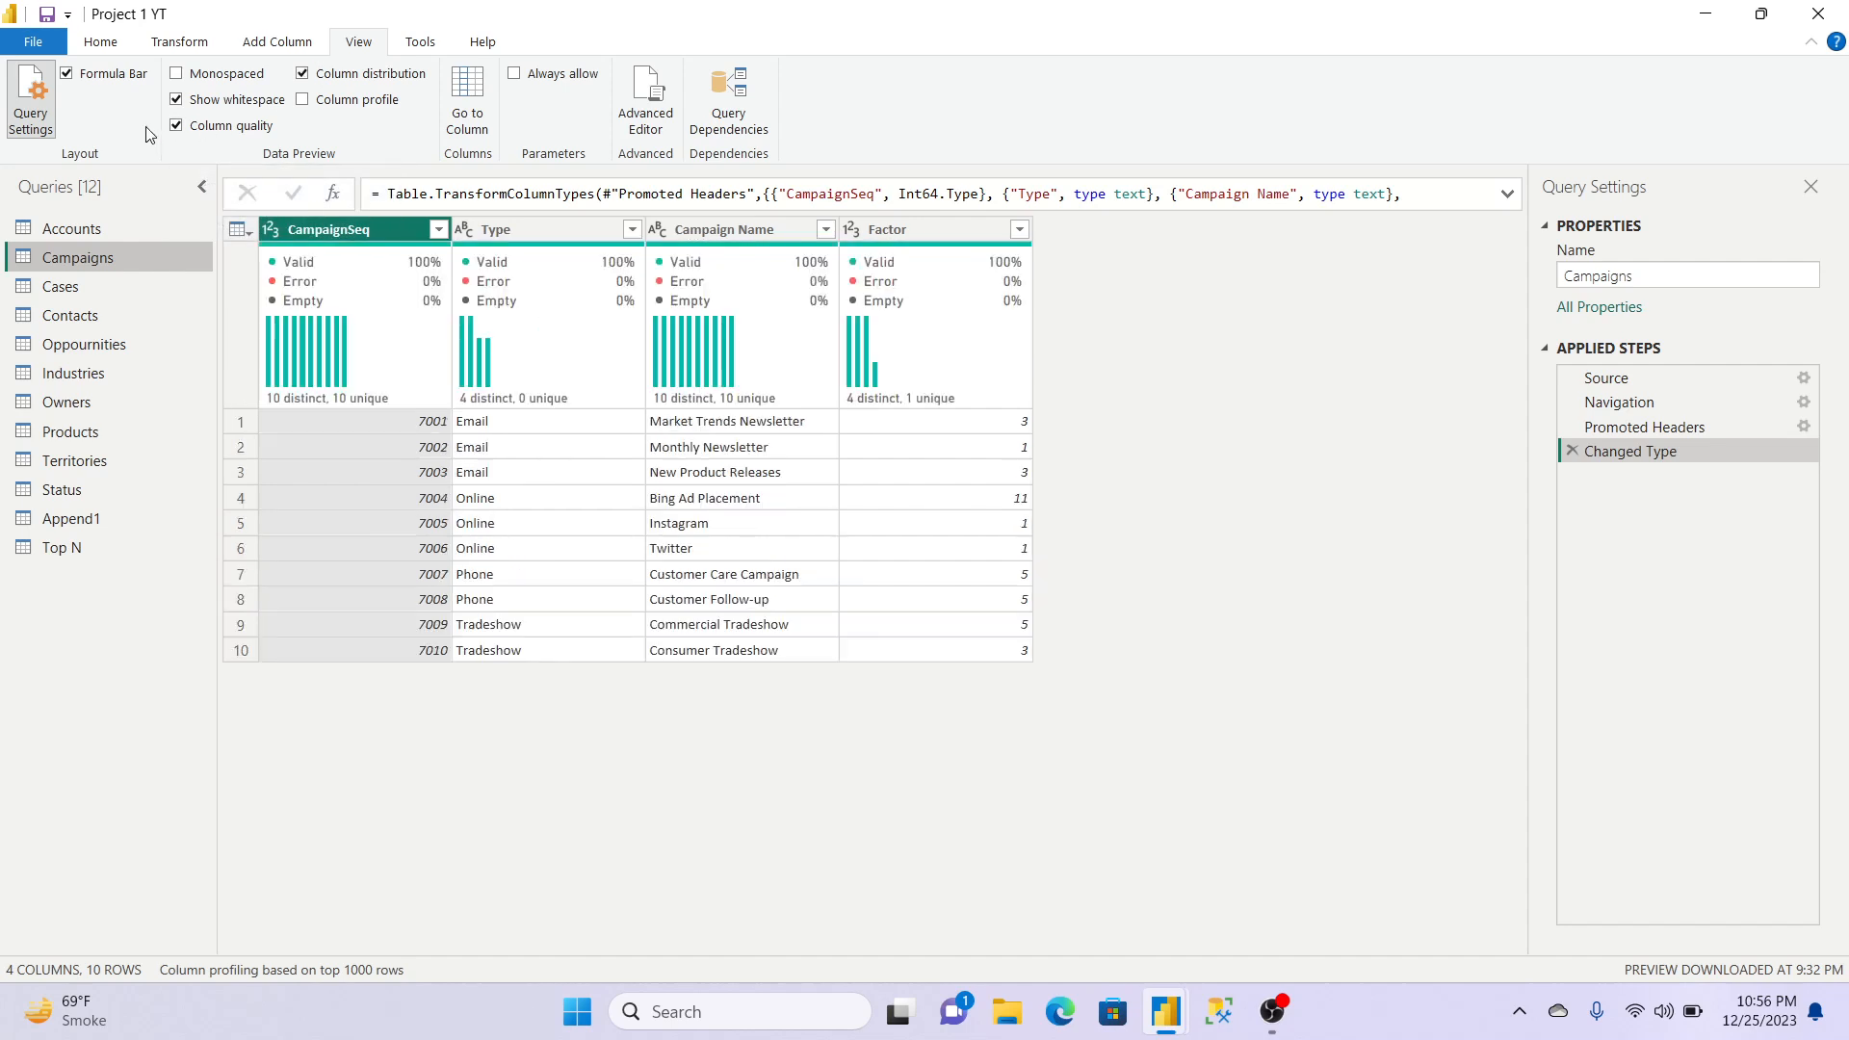
{"action": "left_click", "coordinate": [176, 126]}
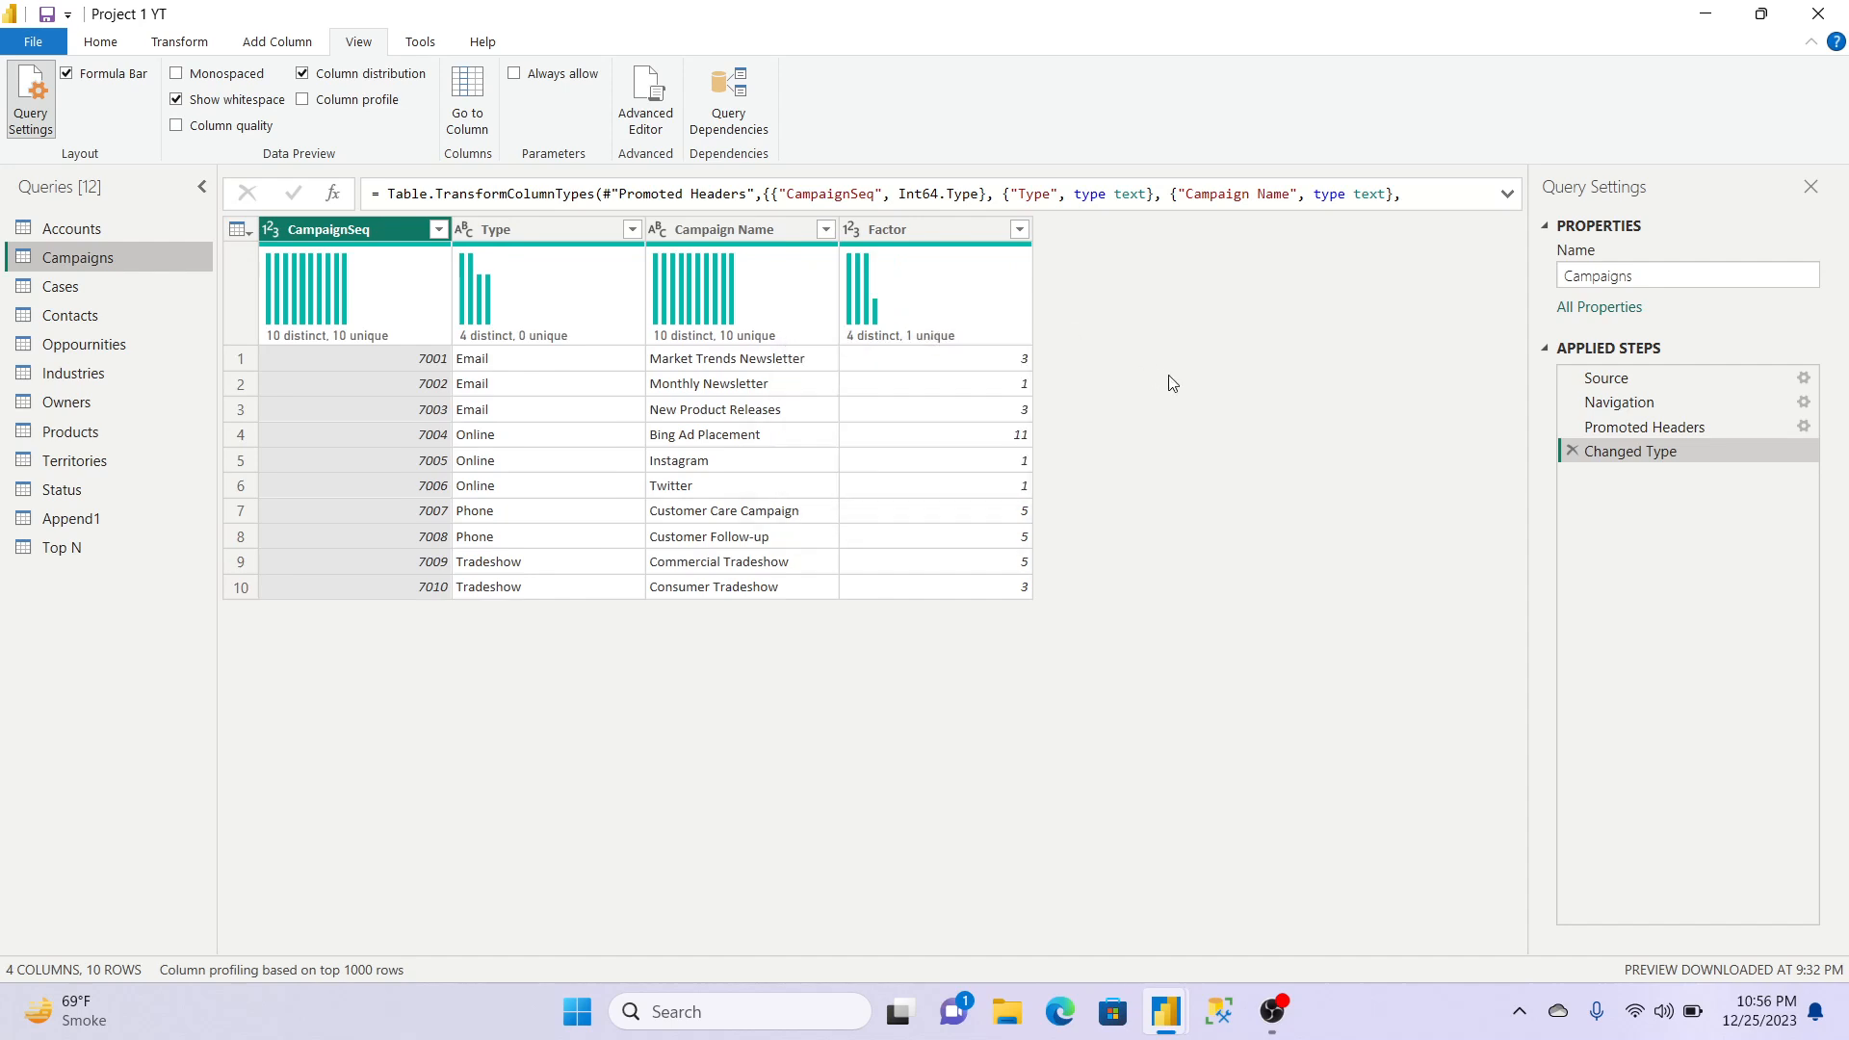
{"action": "left_click", "coordinate": [141, 292]}
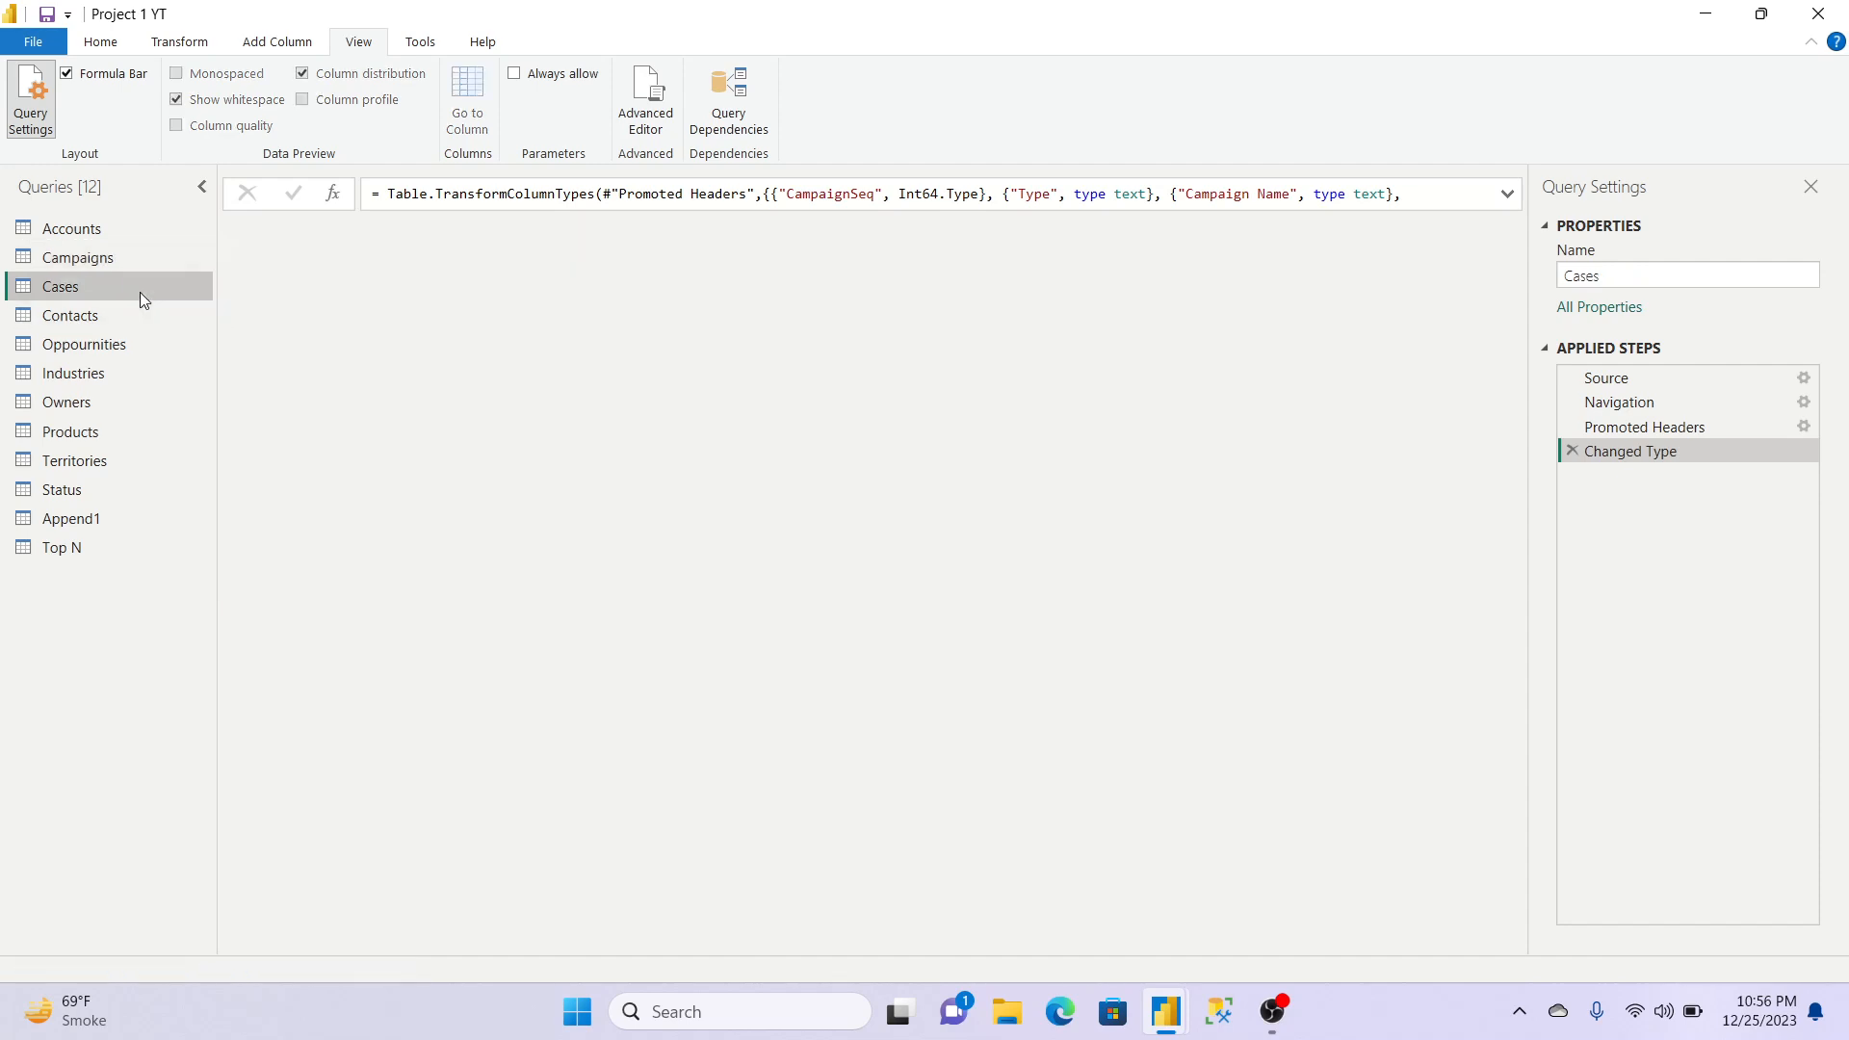
{"action": "left_click", "coordinate": [124, 316]}
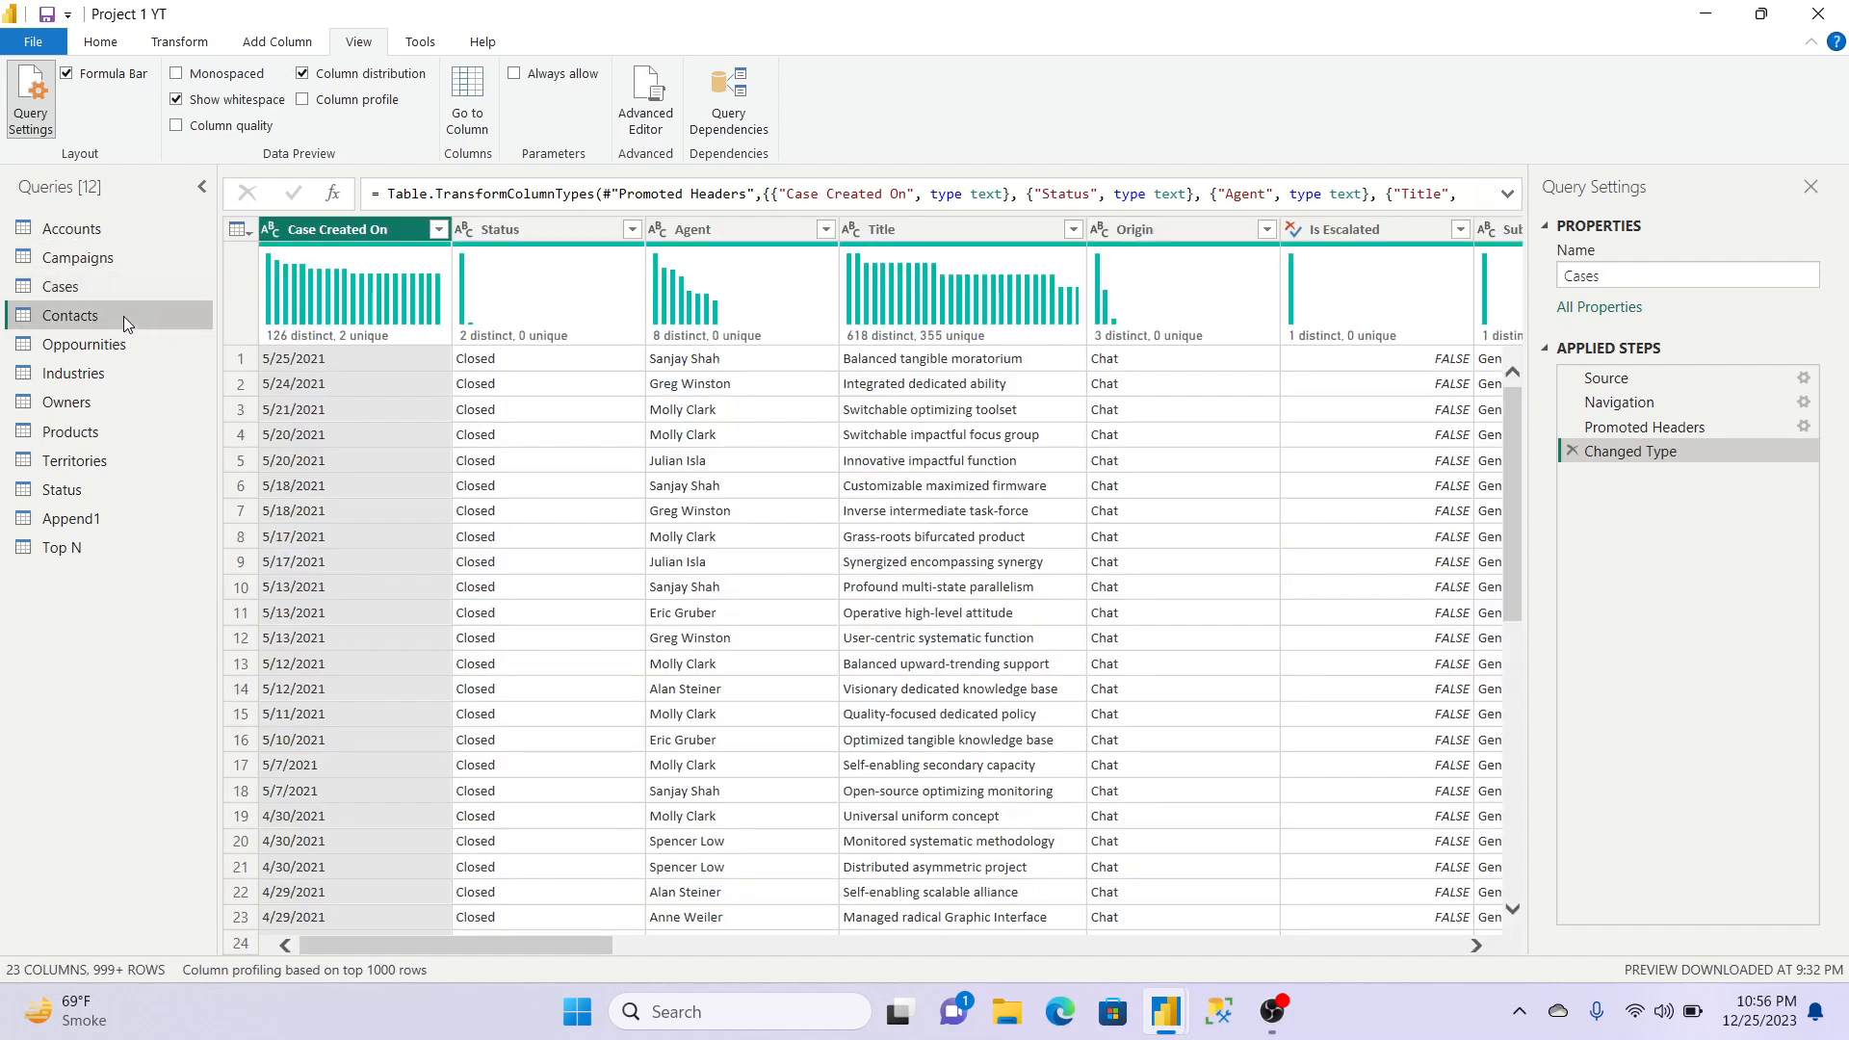
{"action": "left_click", "coordinate": [125, 341]}
{"action": "left_click", "coordinate": [97, 258]}
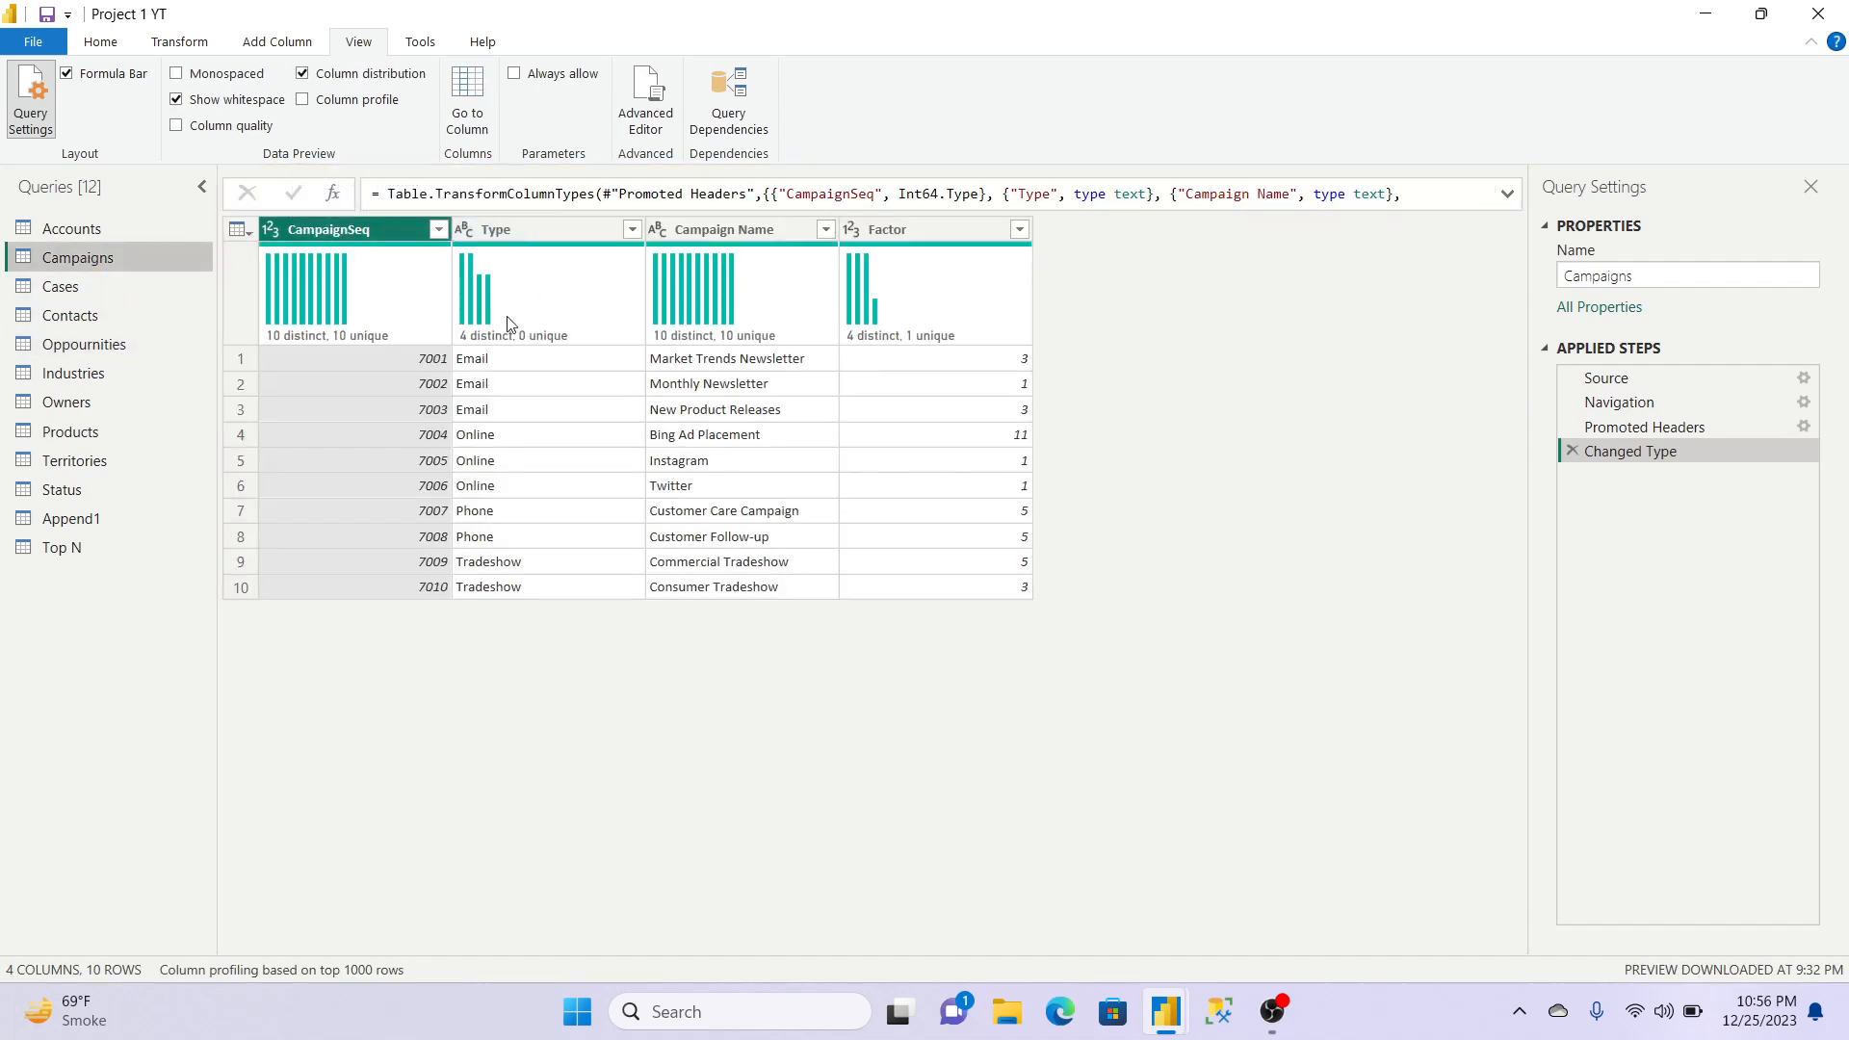
{"action": "left_click", "coordinate": [945, 235]}
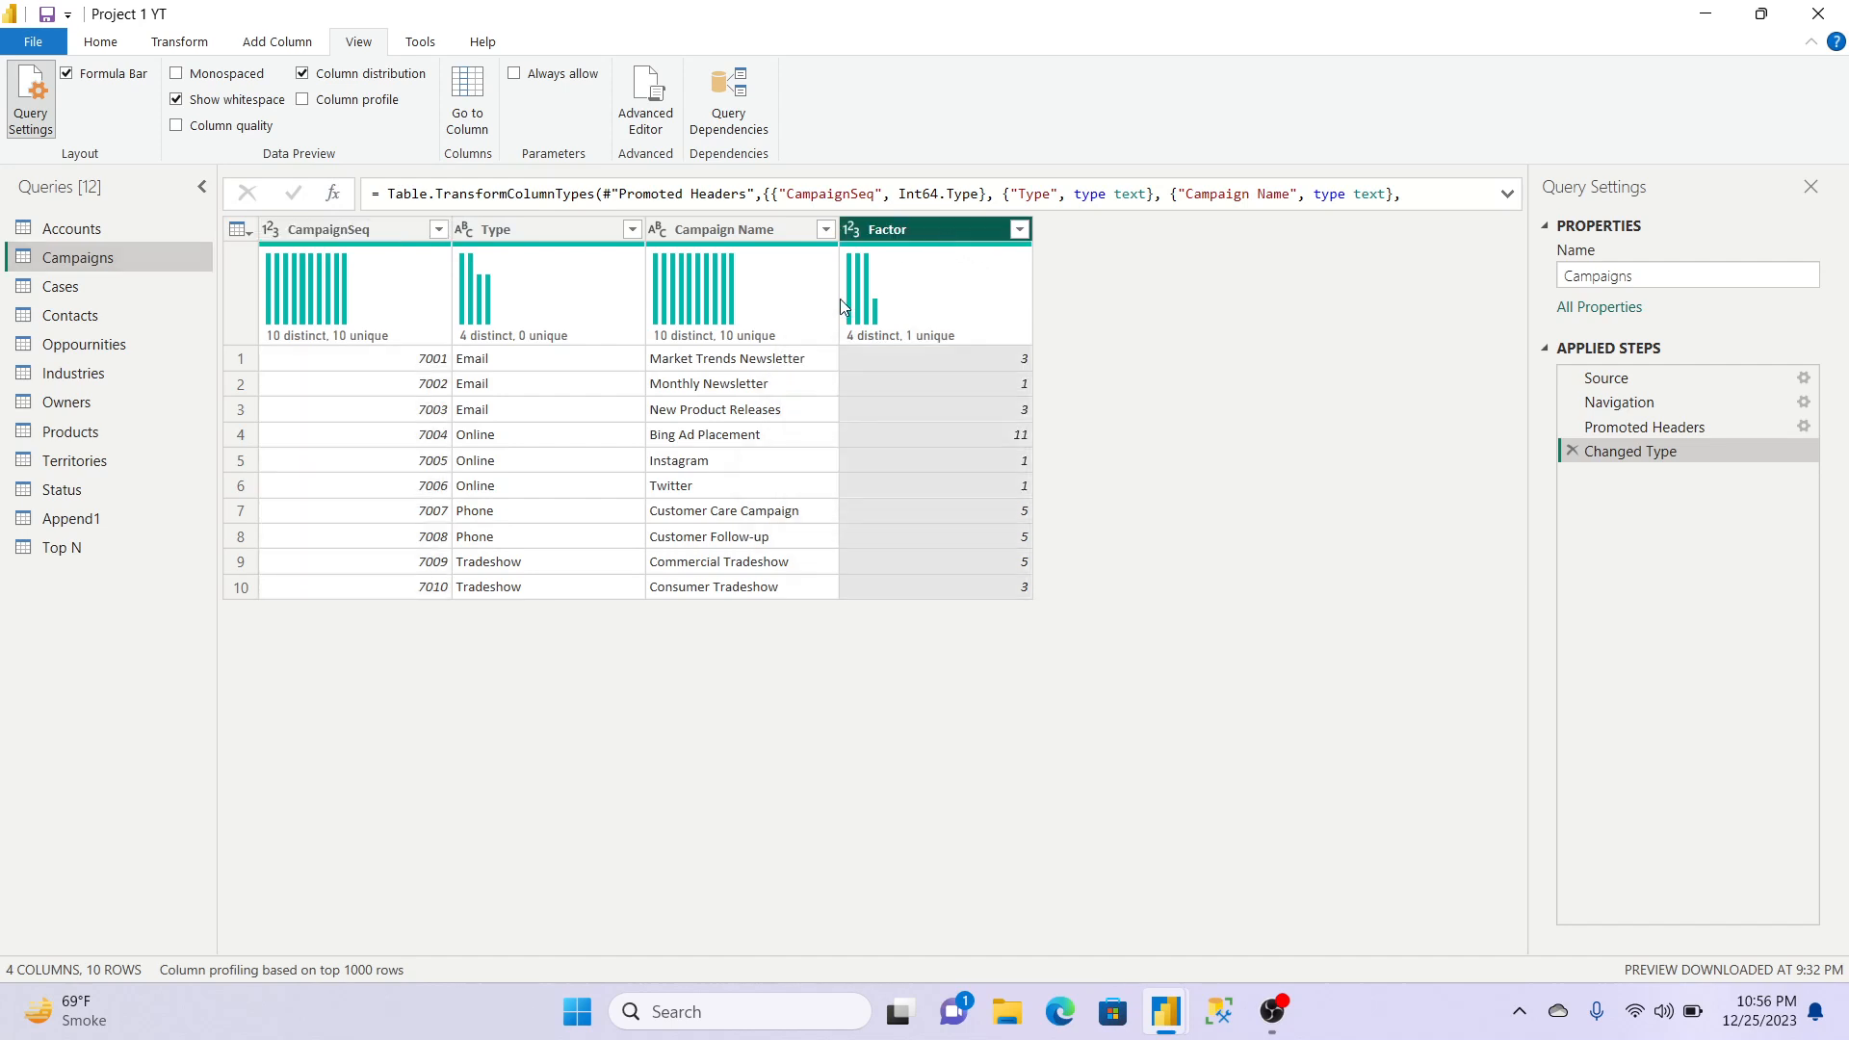
{"action": "mouse_move", "coordinate": [887, 339]}
Step: Replace column distribution with column profile and examine the full statistics of the CampaignSeq column in Campaigns
{"action": "left_click", "coordinate": [303, 77]}
{"action": "left_click", "coordinate": [303, 100]}
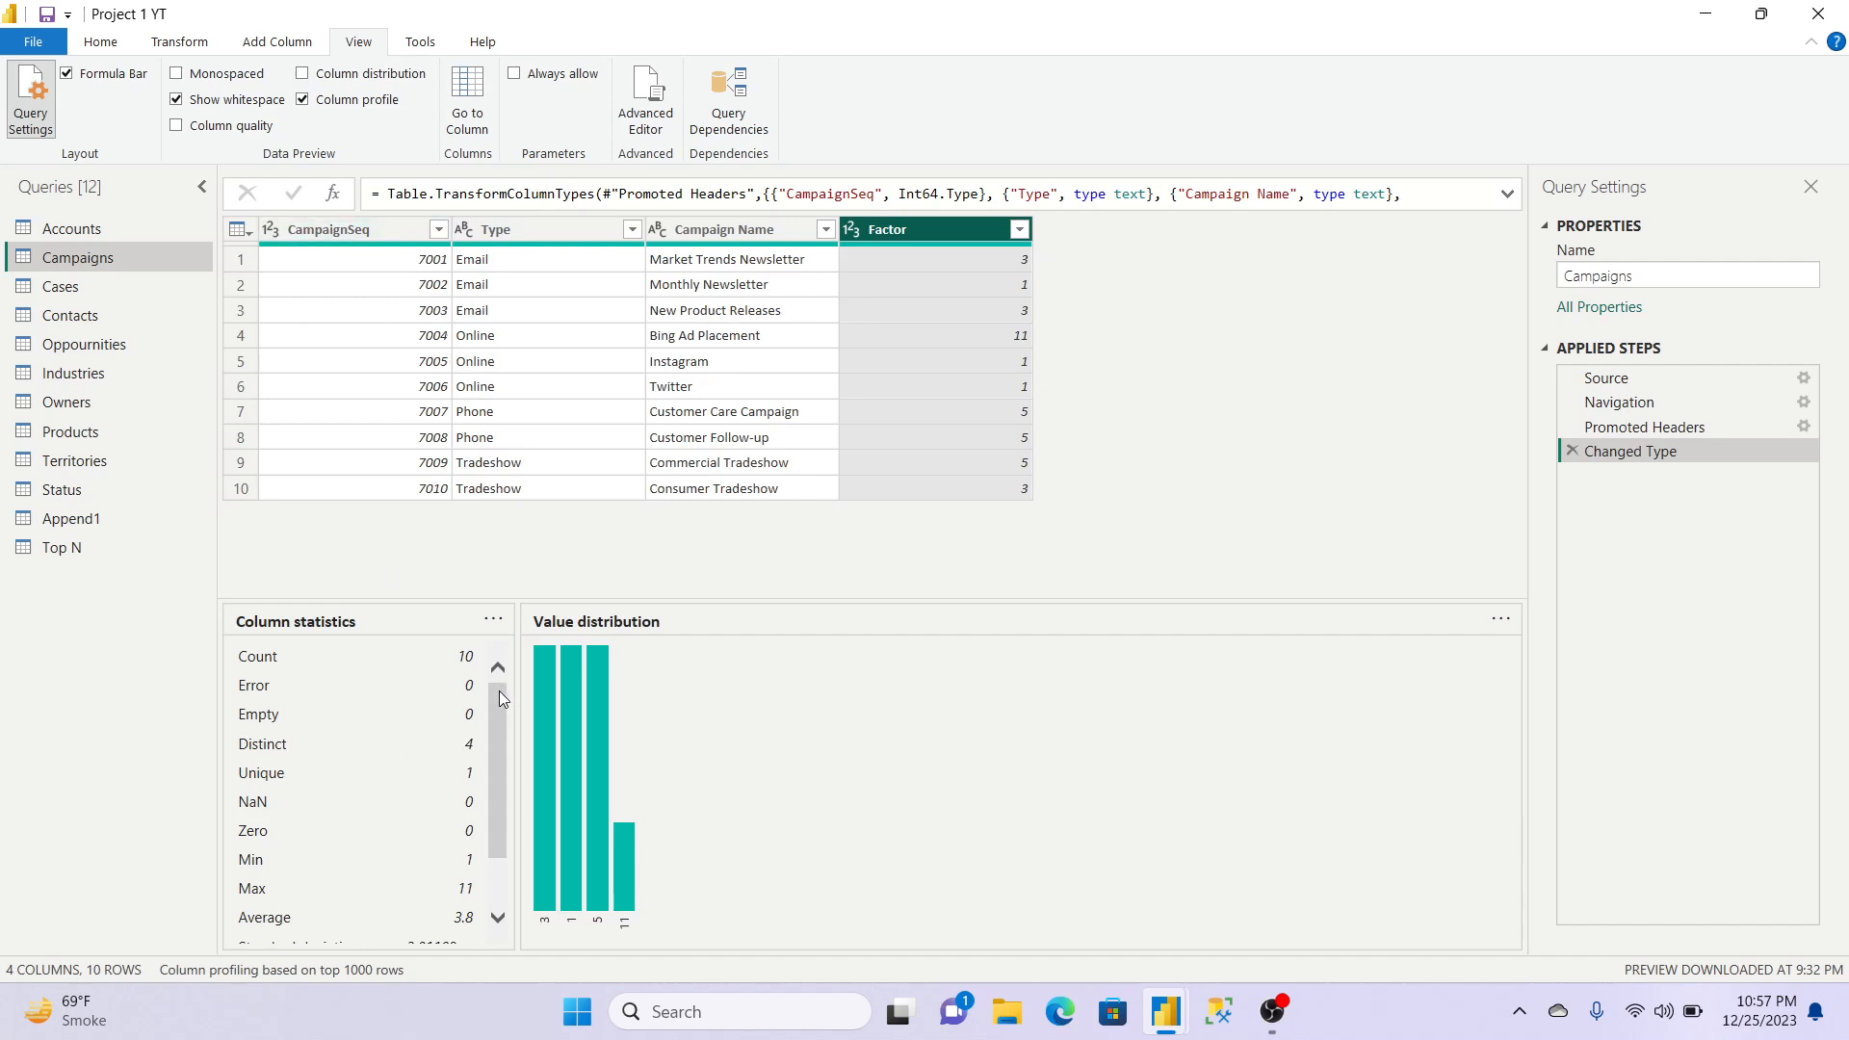
{"action": "left_click", "coordinate": [356, 228]}
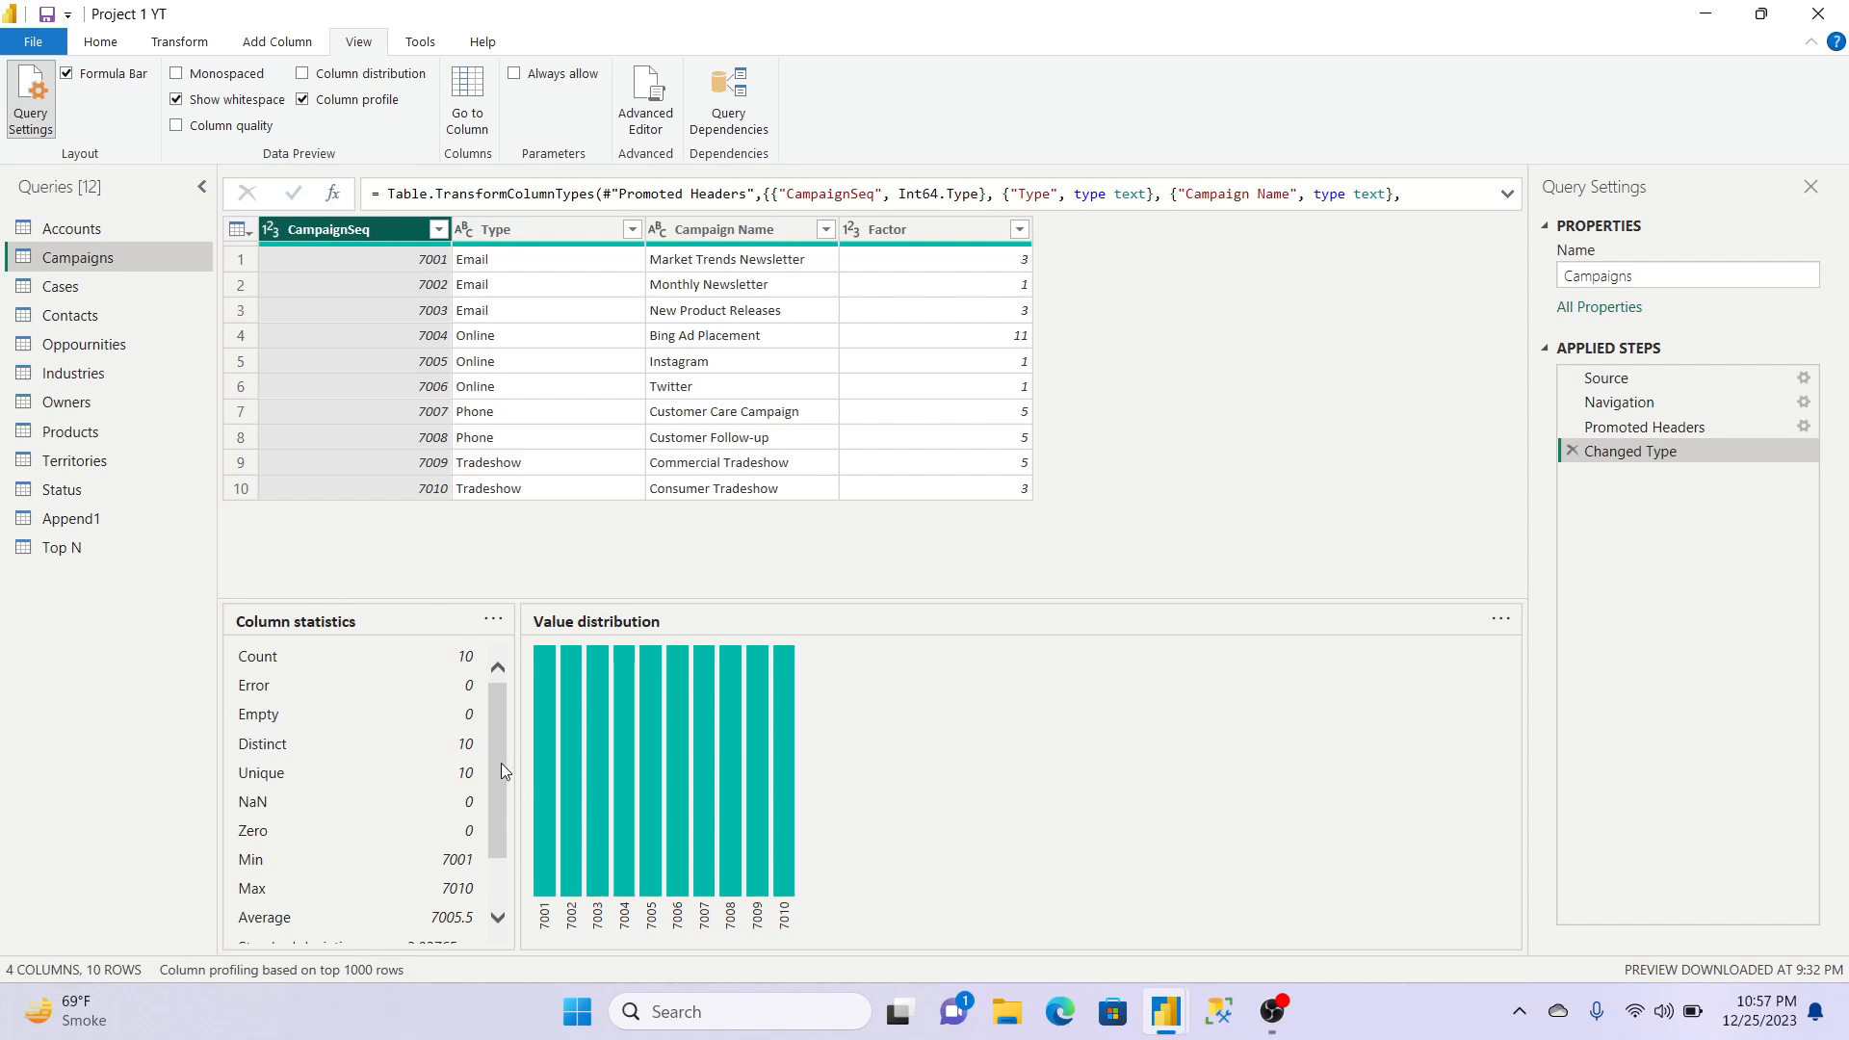
{"action": "left_click_drag", "start_coordinate": [501, 763], "coordinate": [501, 859]}
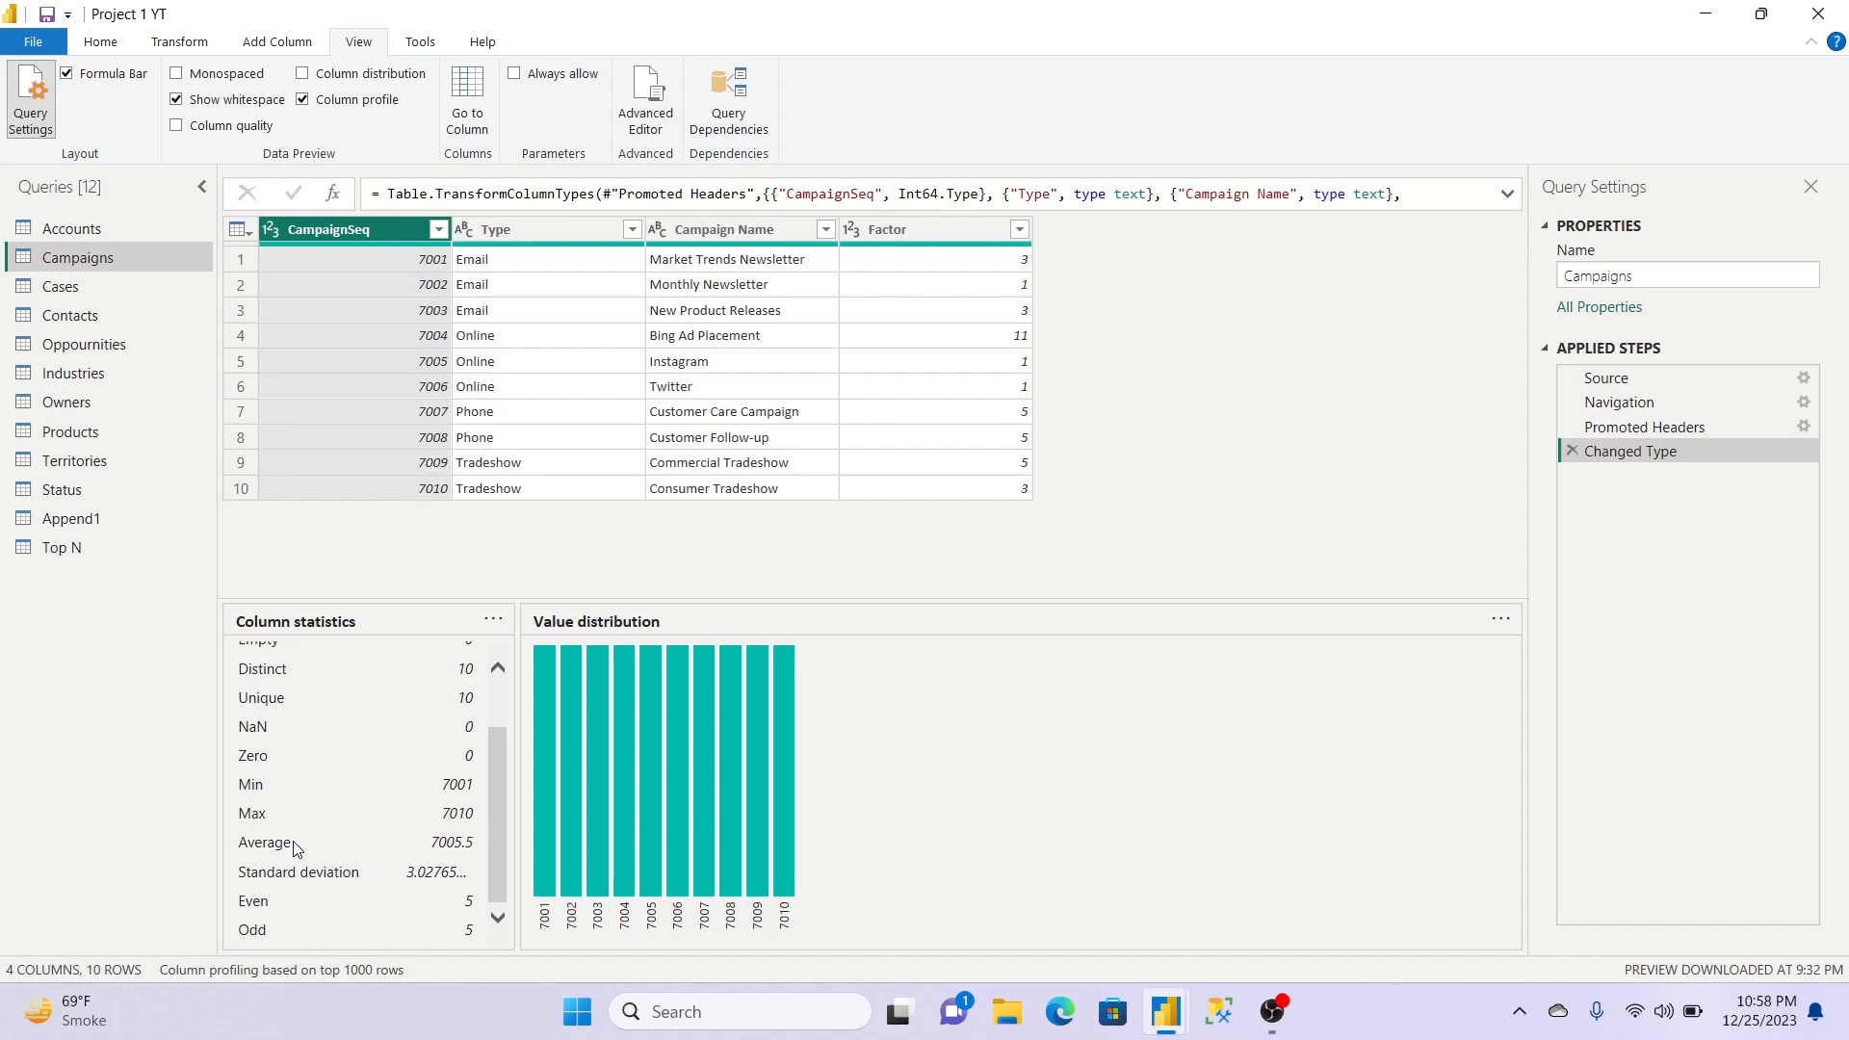
Step: Examine the column profile and filter values of Number of Employees in the Accounts query, and turn off column profile
{"action": "left_click", "coordinate": [104, 231]}
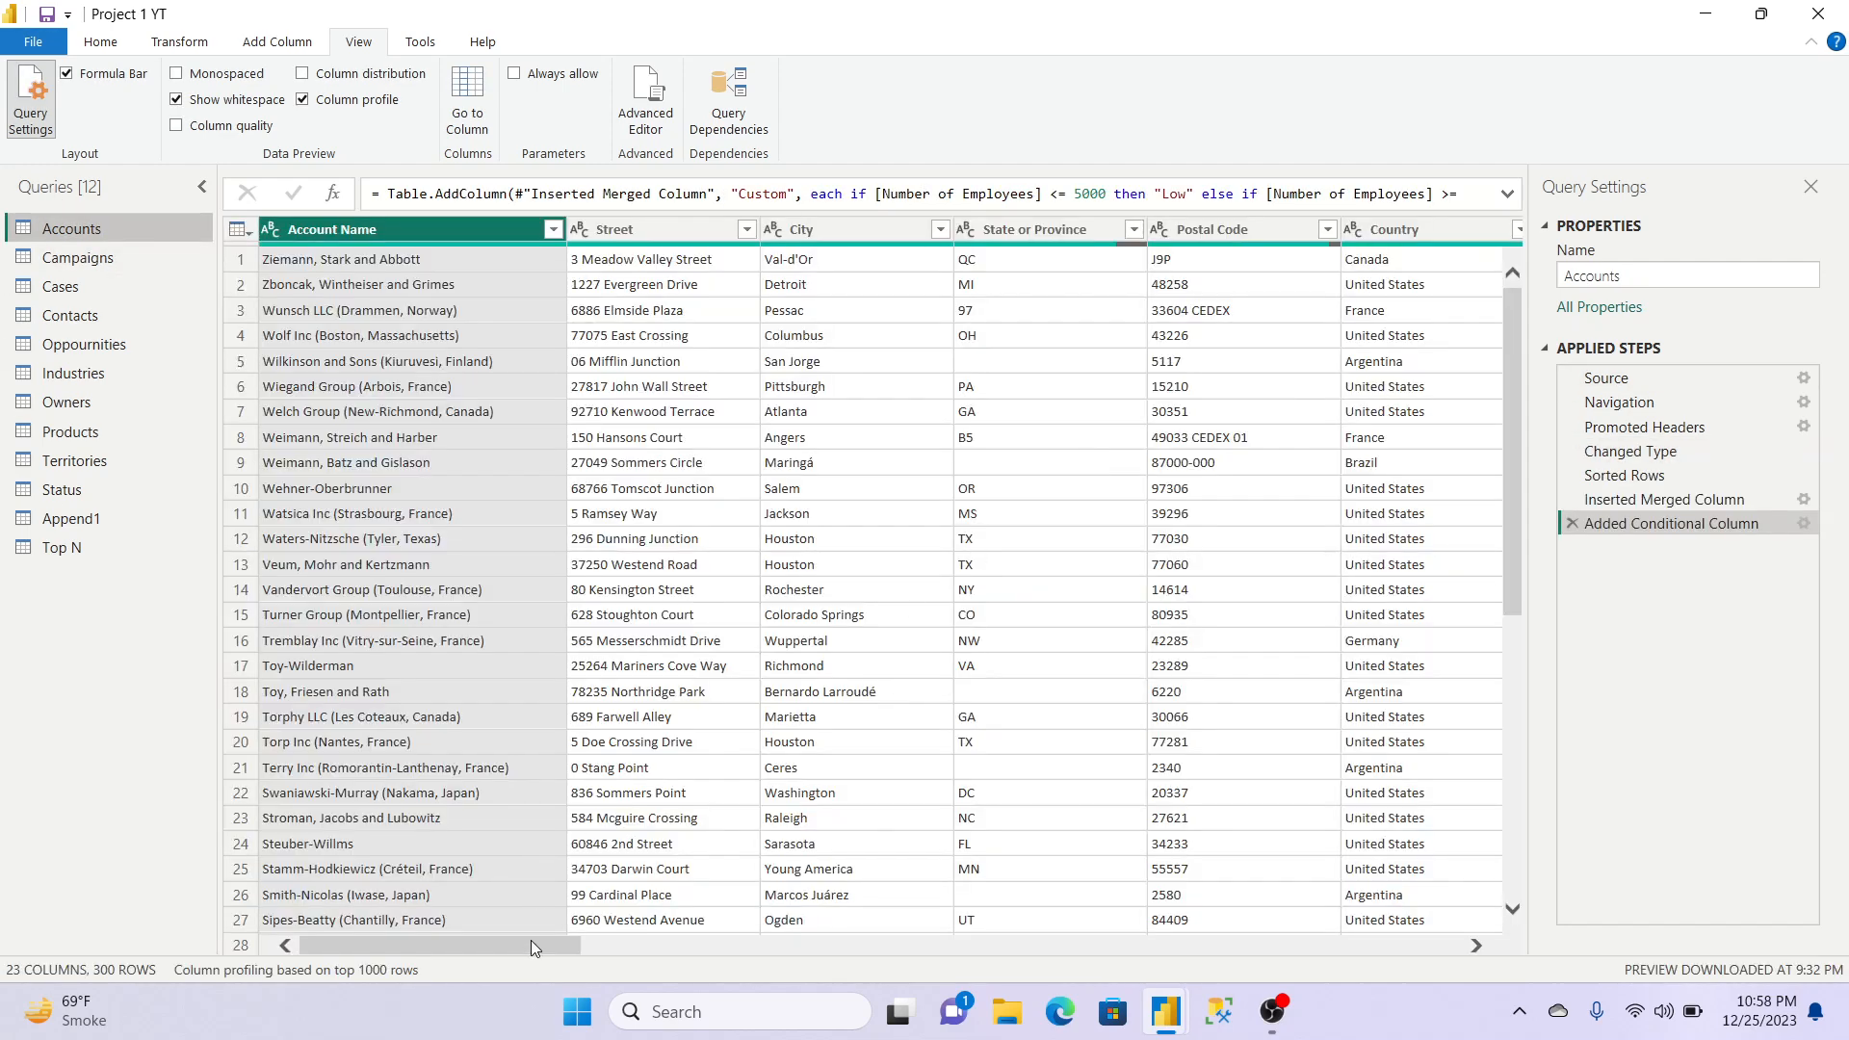
{"action": "left_click_drag", "start_coordinate": [520, 945], "coordinate": [879, 951]}
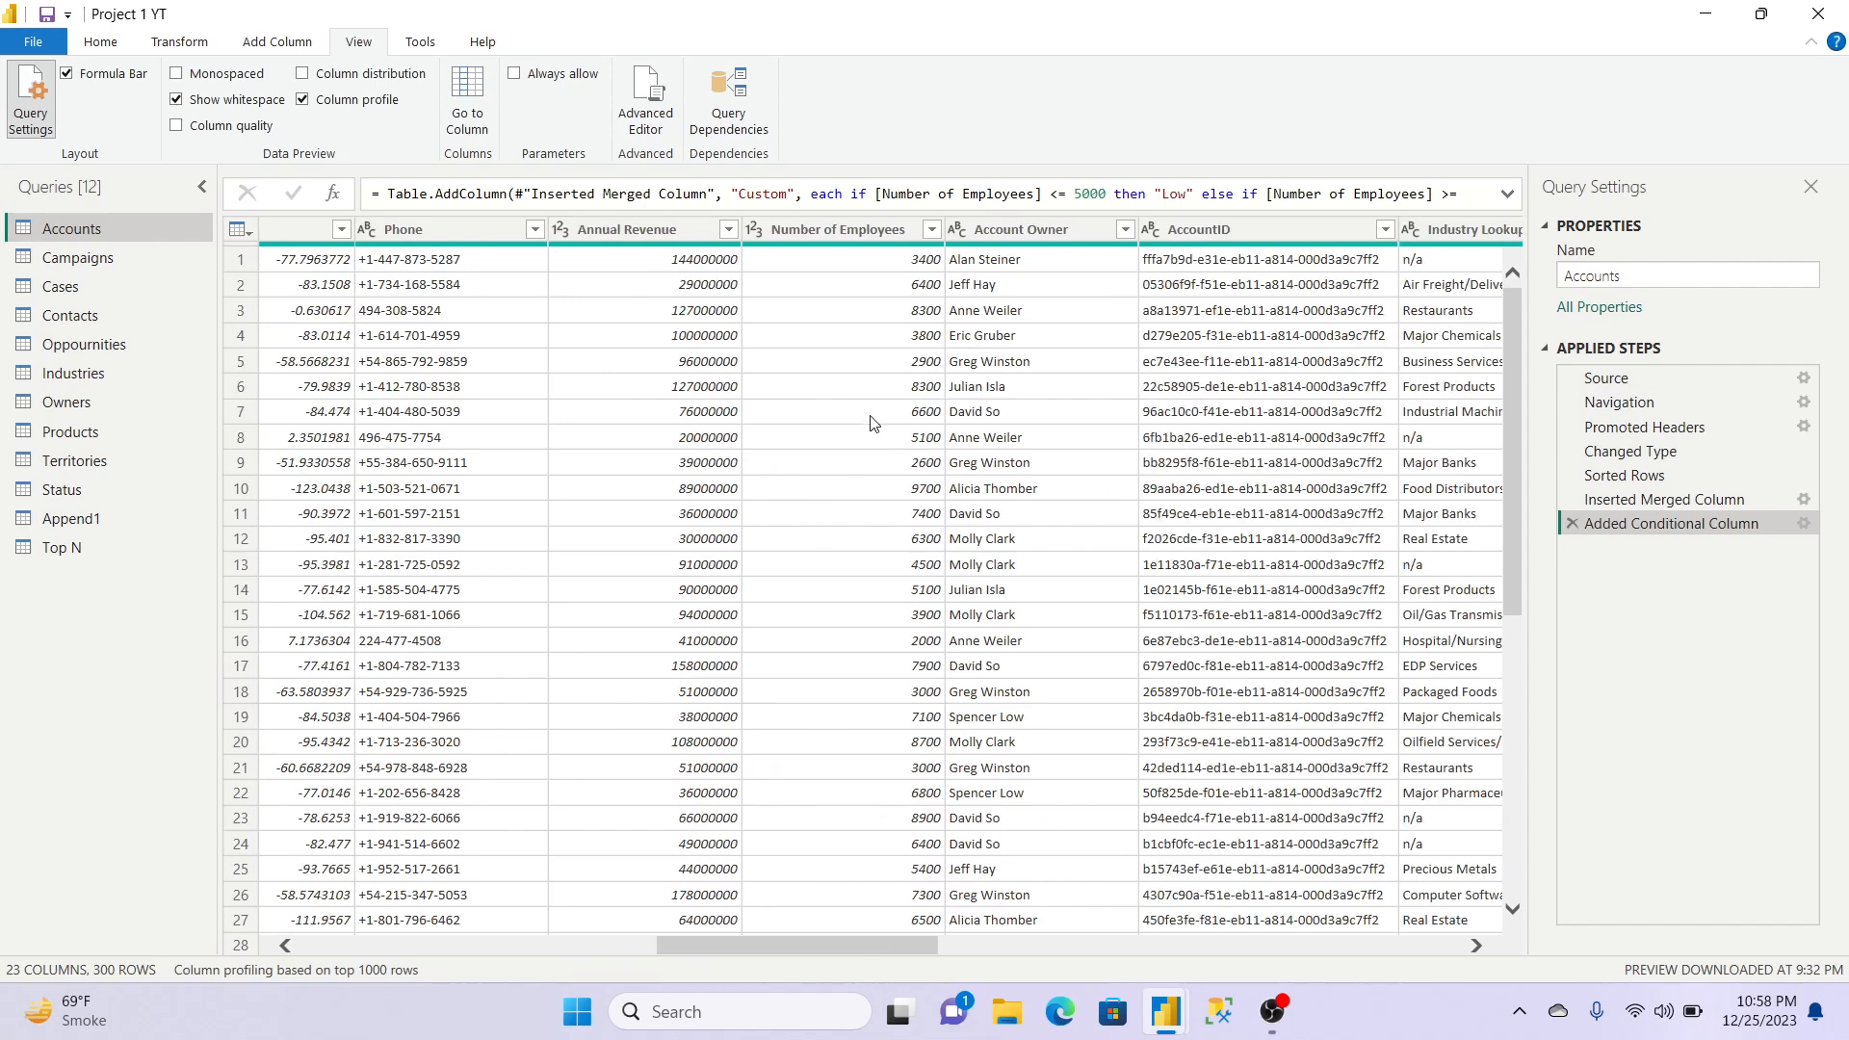
{"action": "left_click", "coordinate": [841, 235]}
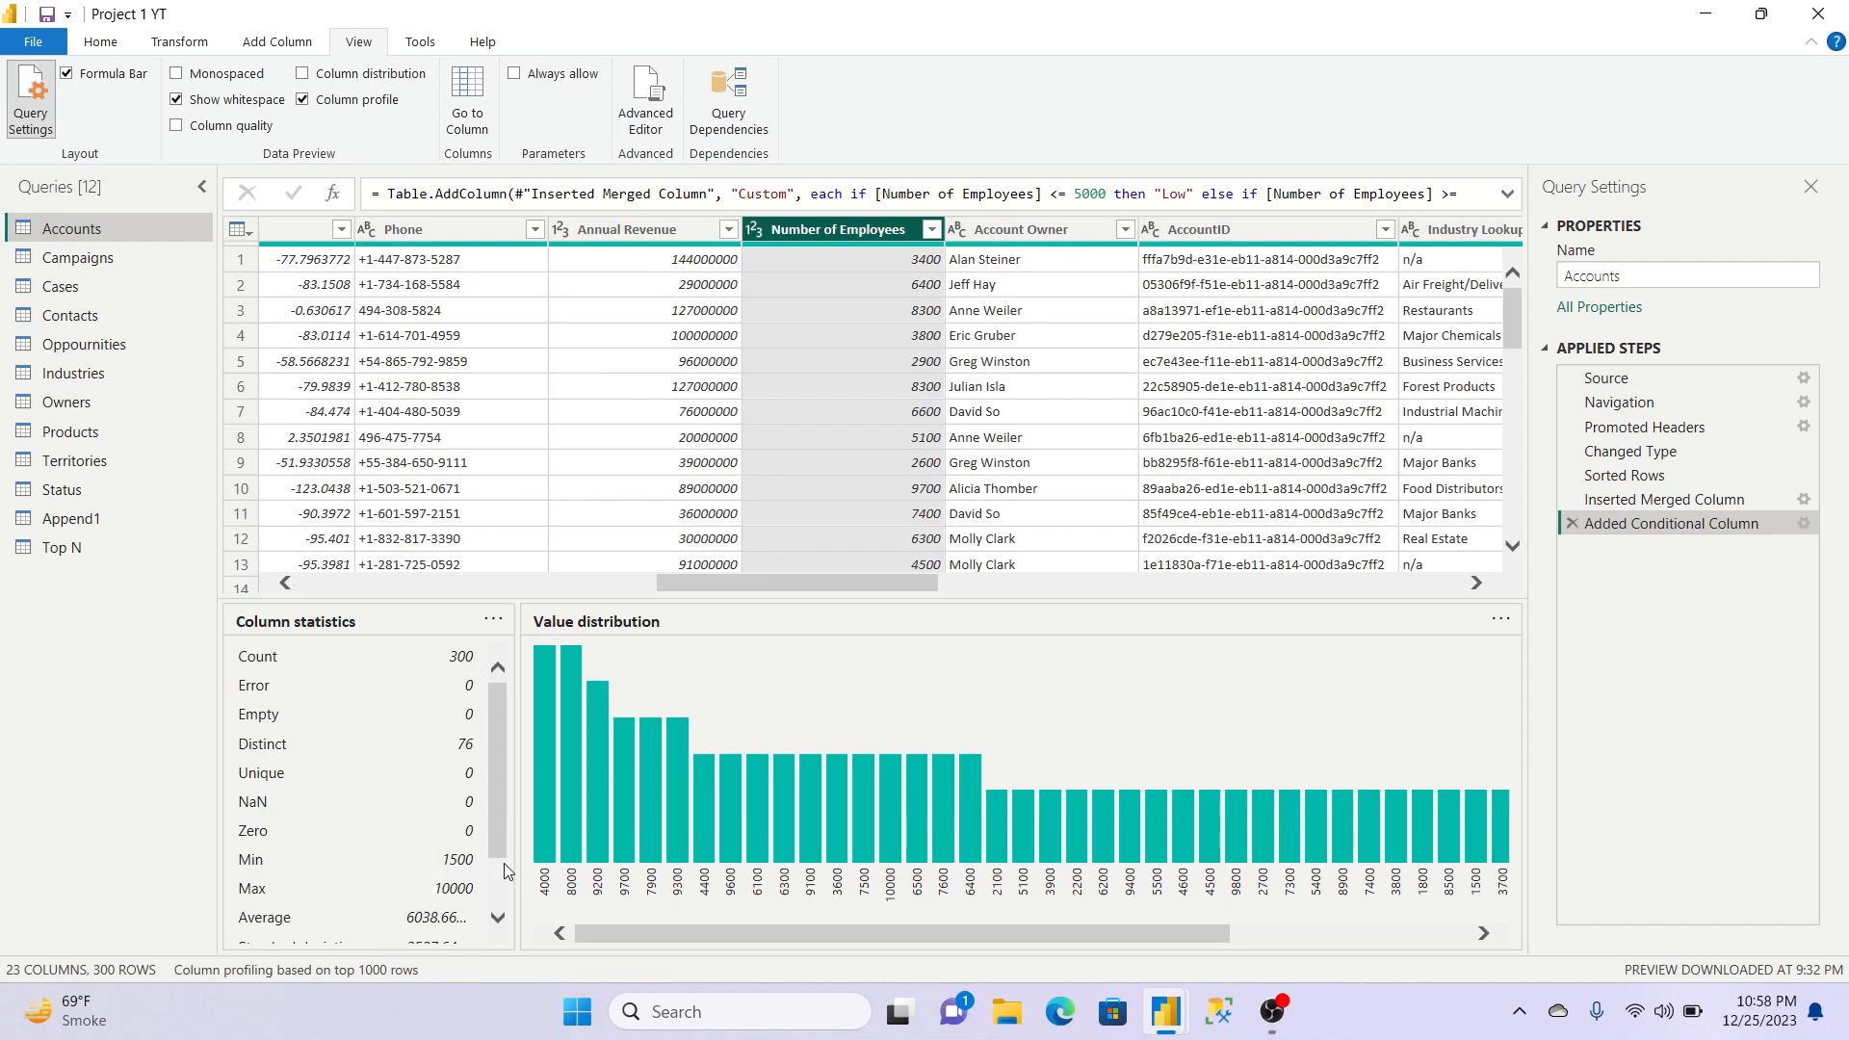
{"action": "left_click", "coordinate": [932, 231]}
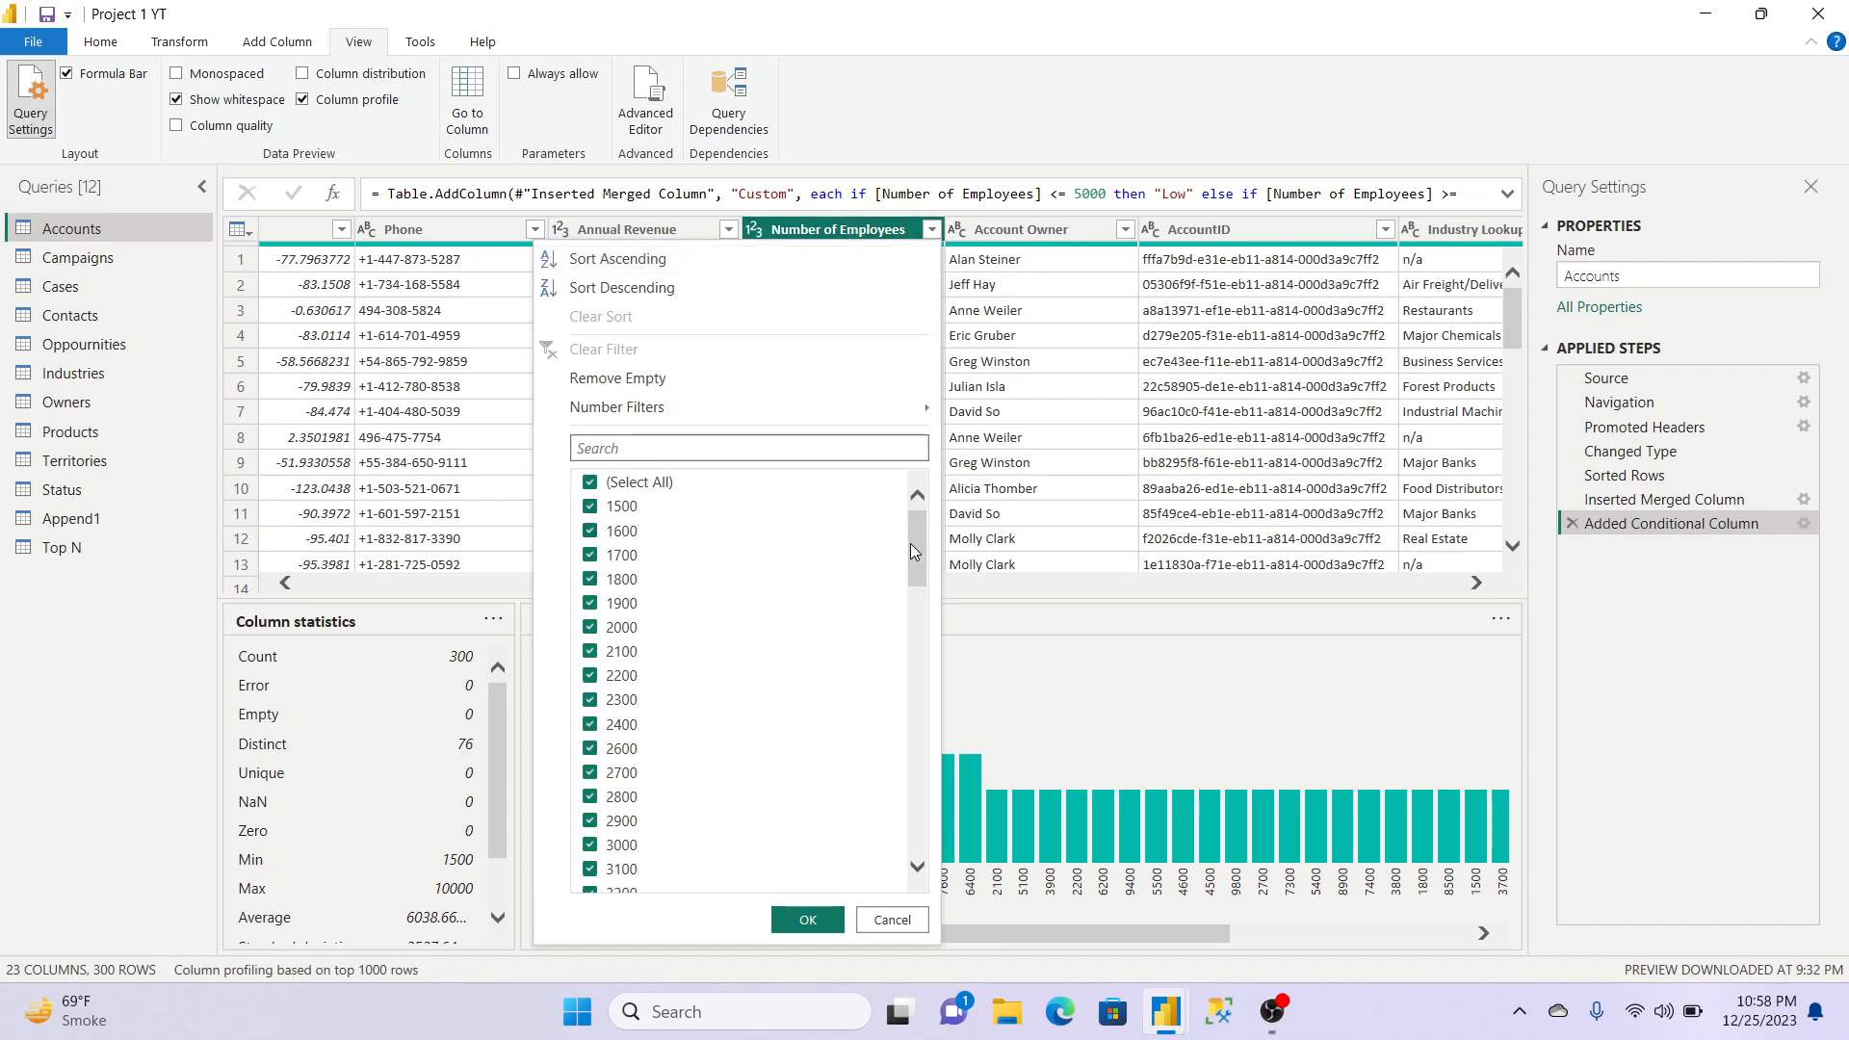
{"action": "left_click_drag", "start_coordinate": [917, 542], "coordinate": [917, 833]}
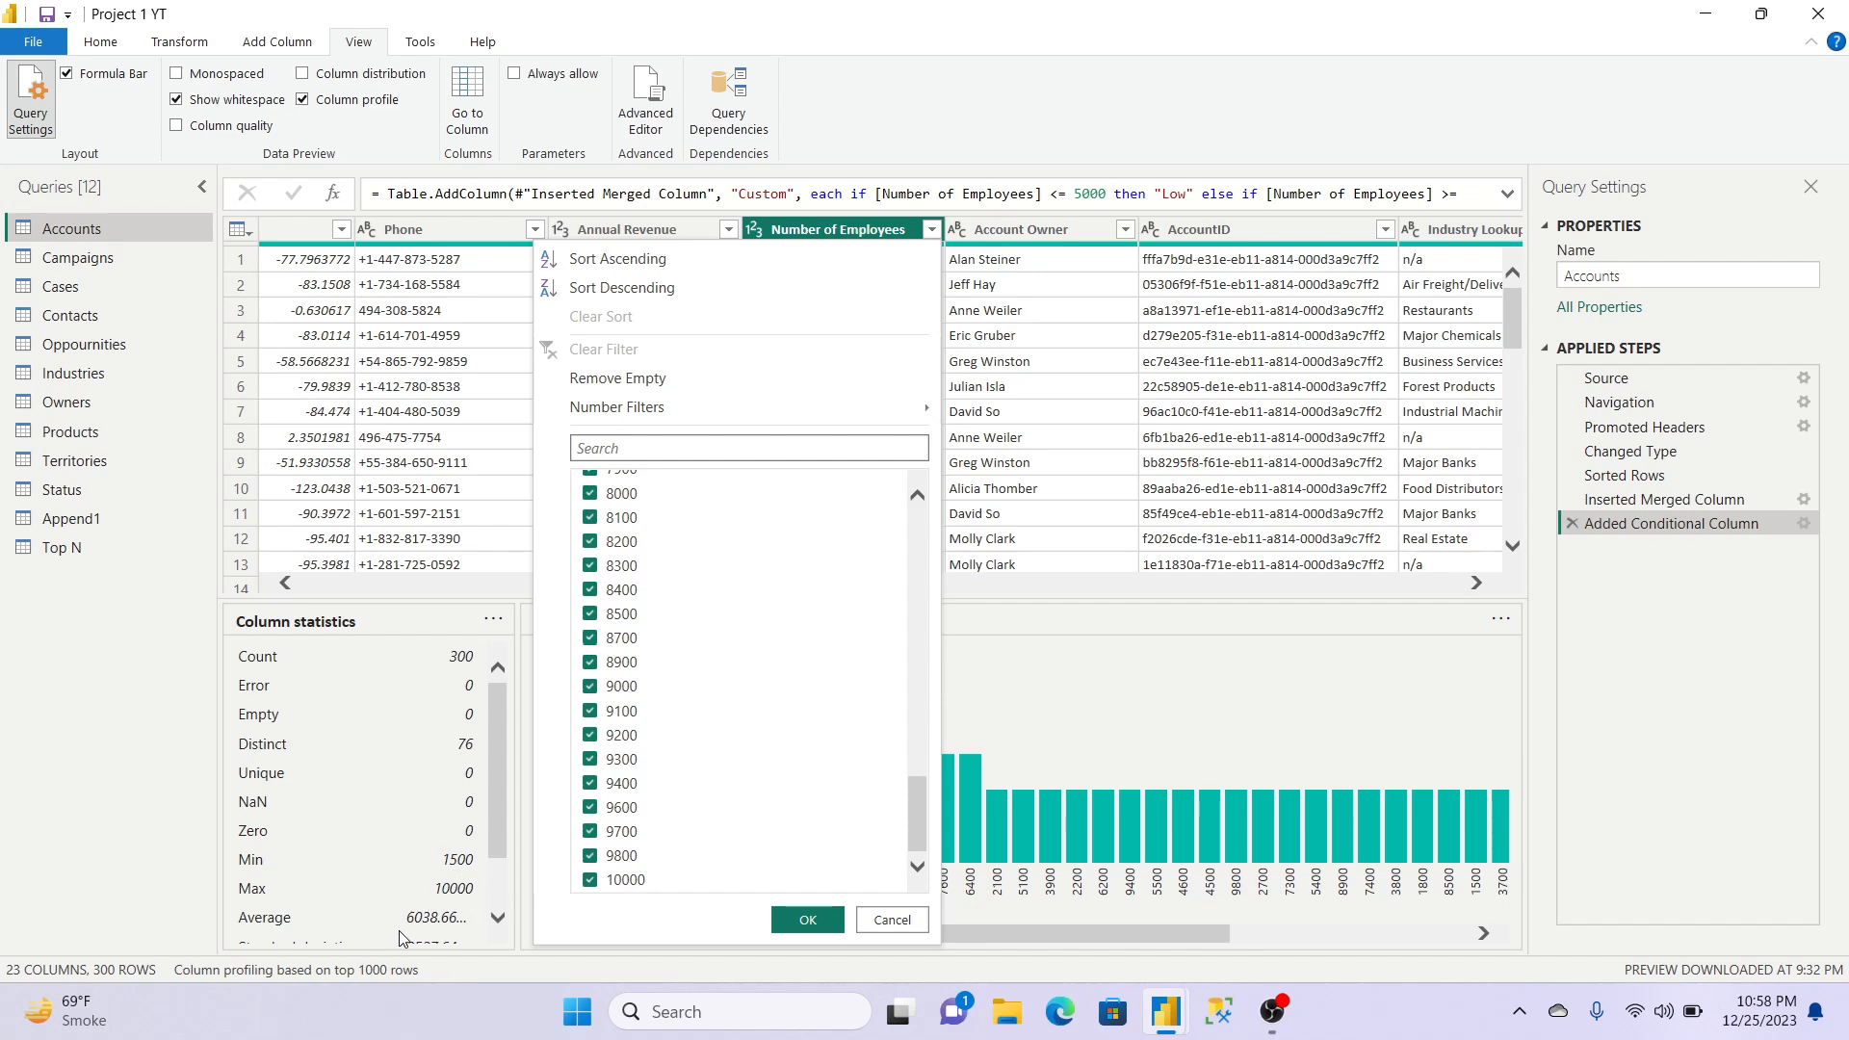
{"action": "left_click", "coordinate": [911, 925]}
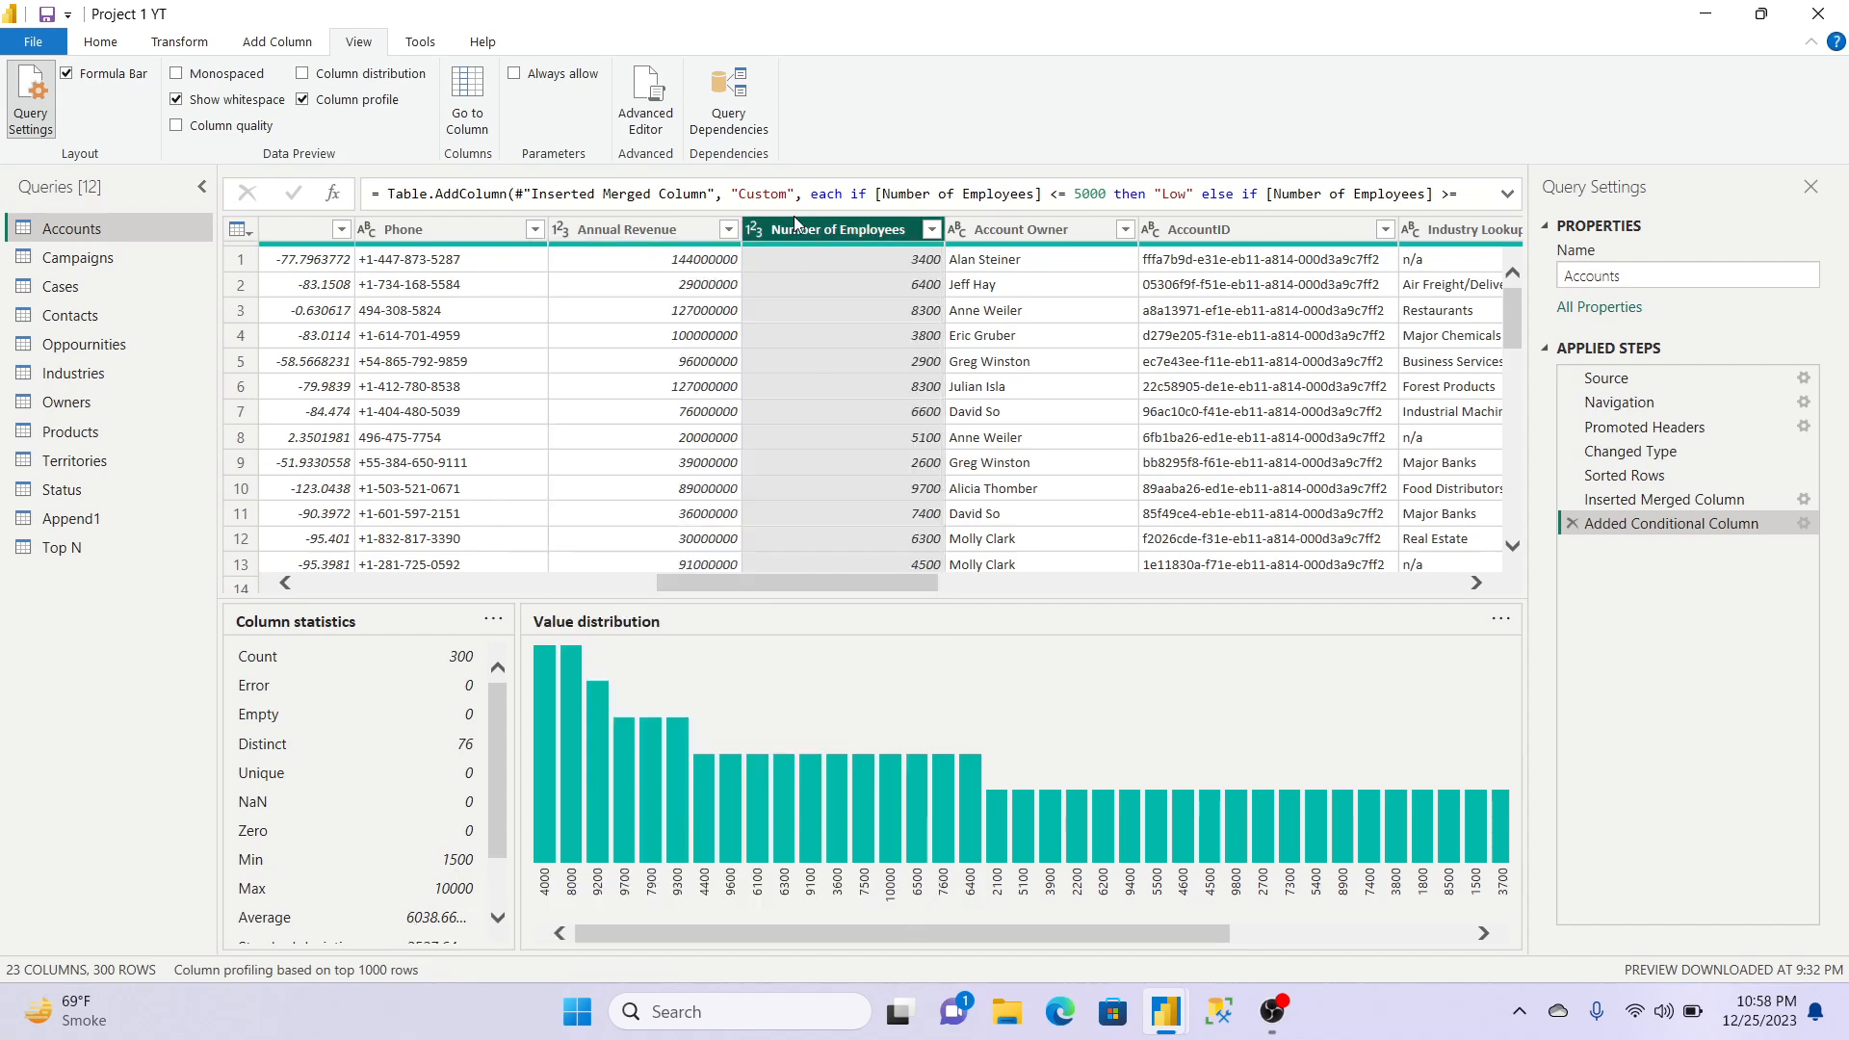
{"action": "left_click", "coordinate": [302, 99]}
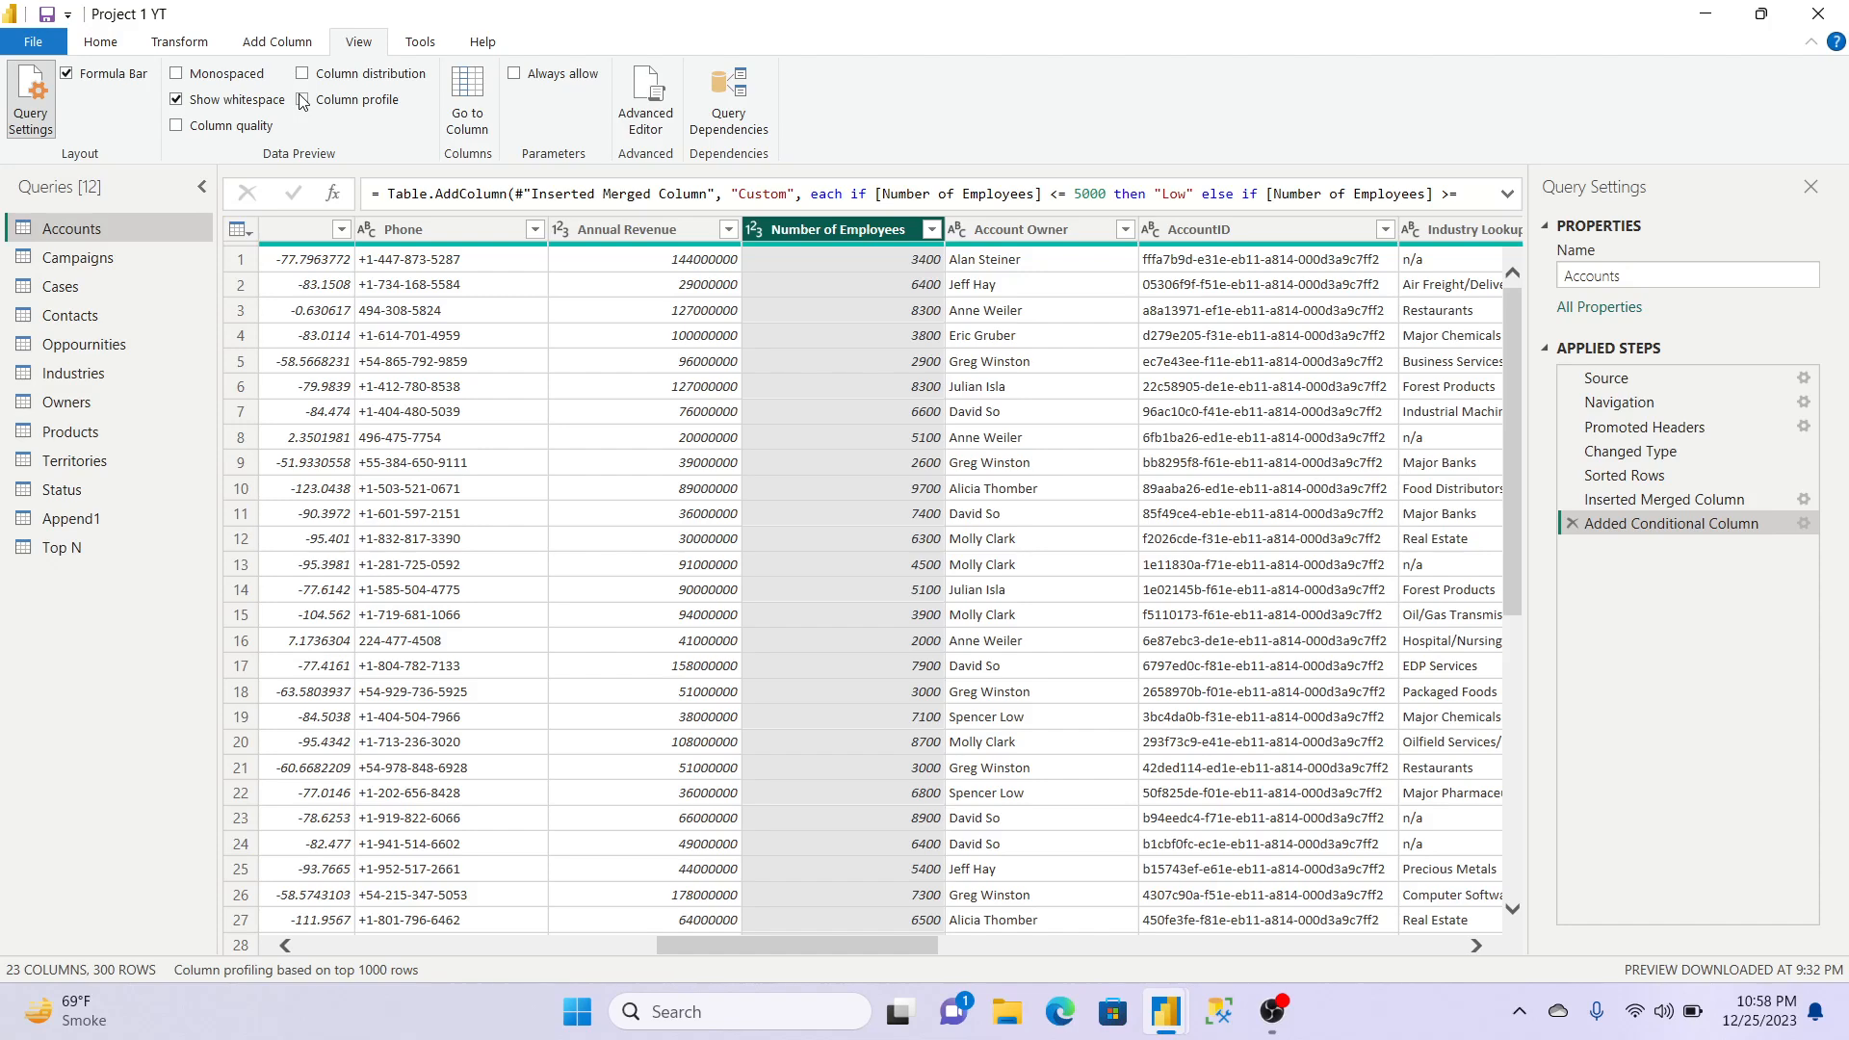
Step: Look through the text Format options among the transformations and select the Account Owner column
{"action": "left_click", "coordinate": [104, 41]}
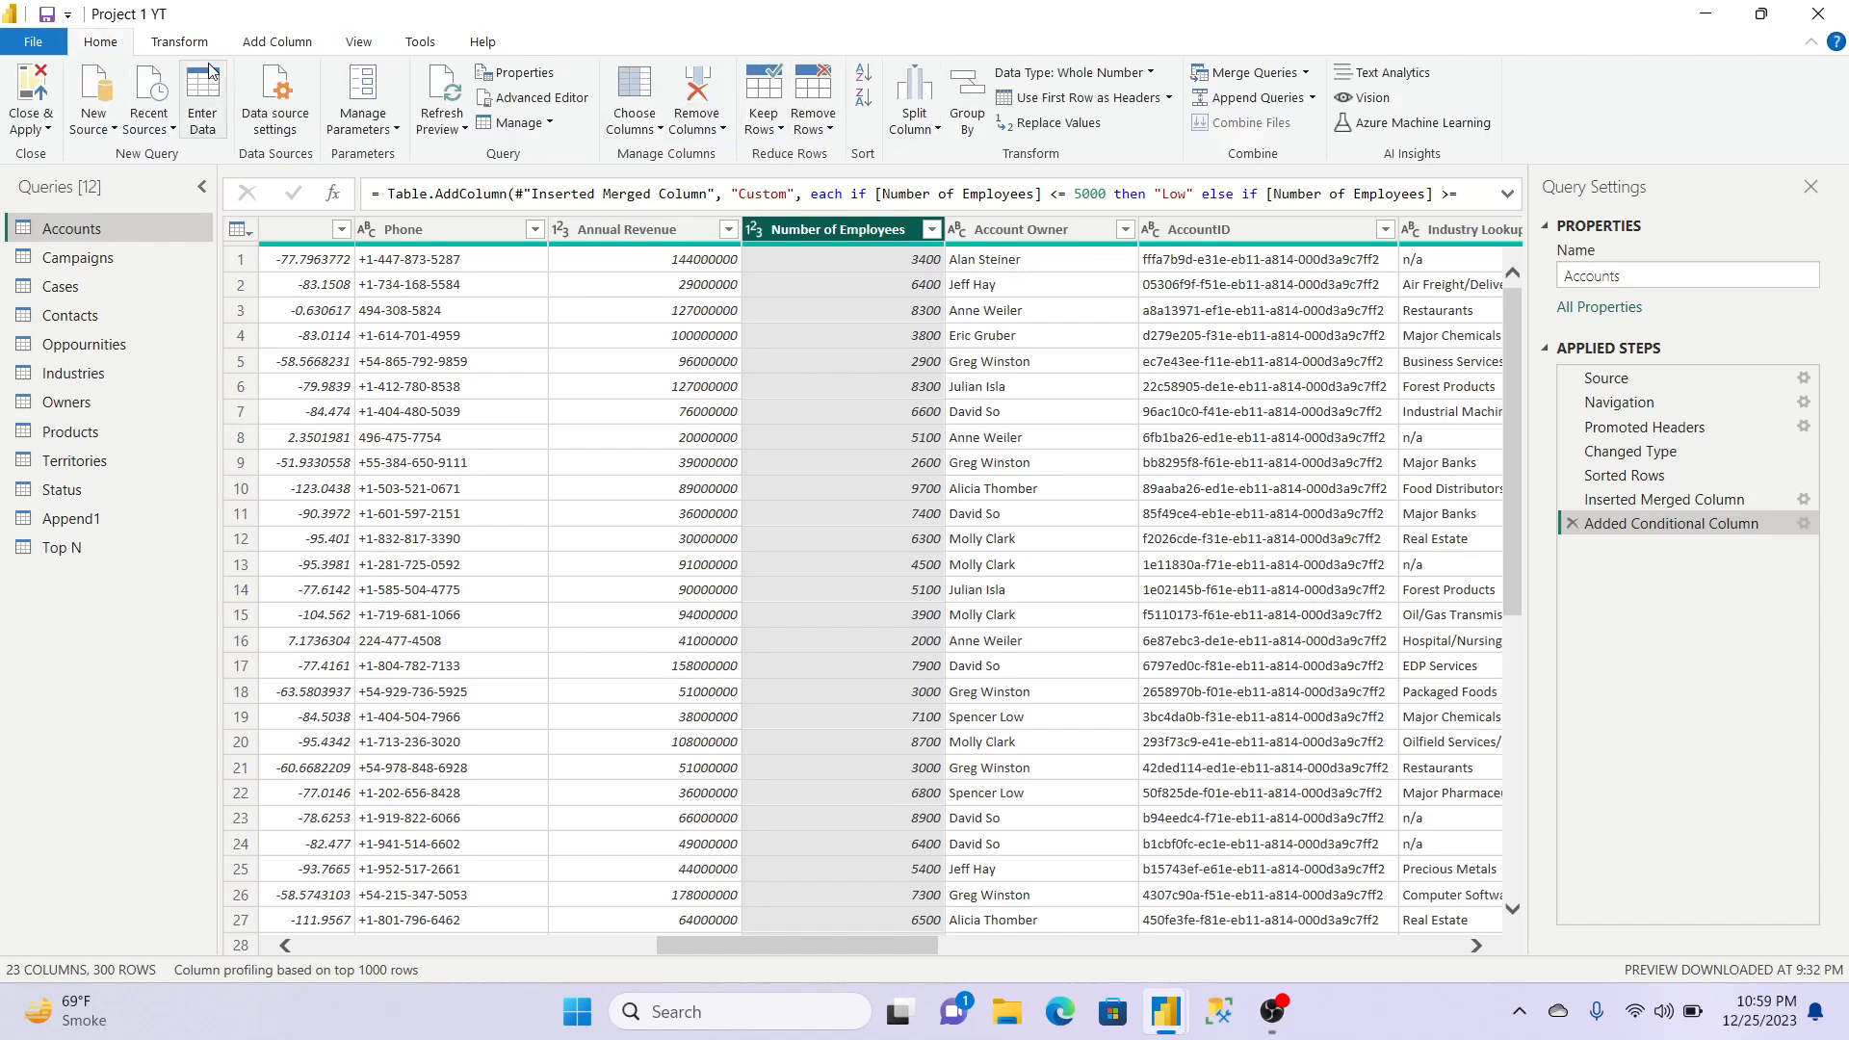
{"action": "left_click", "coordinate": [180, 42]}
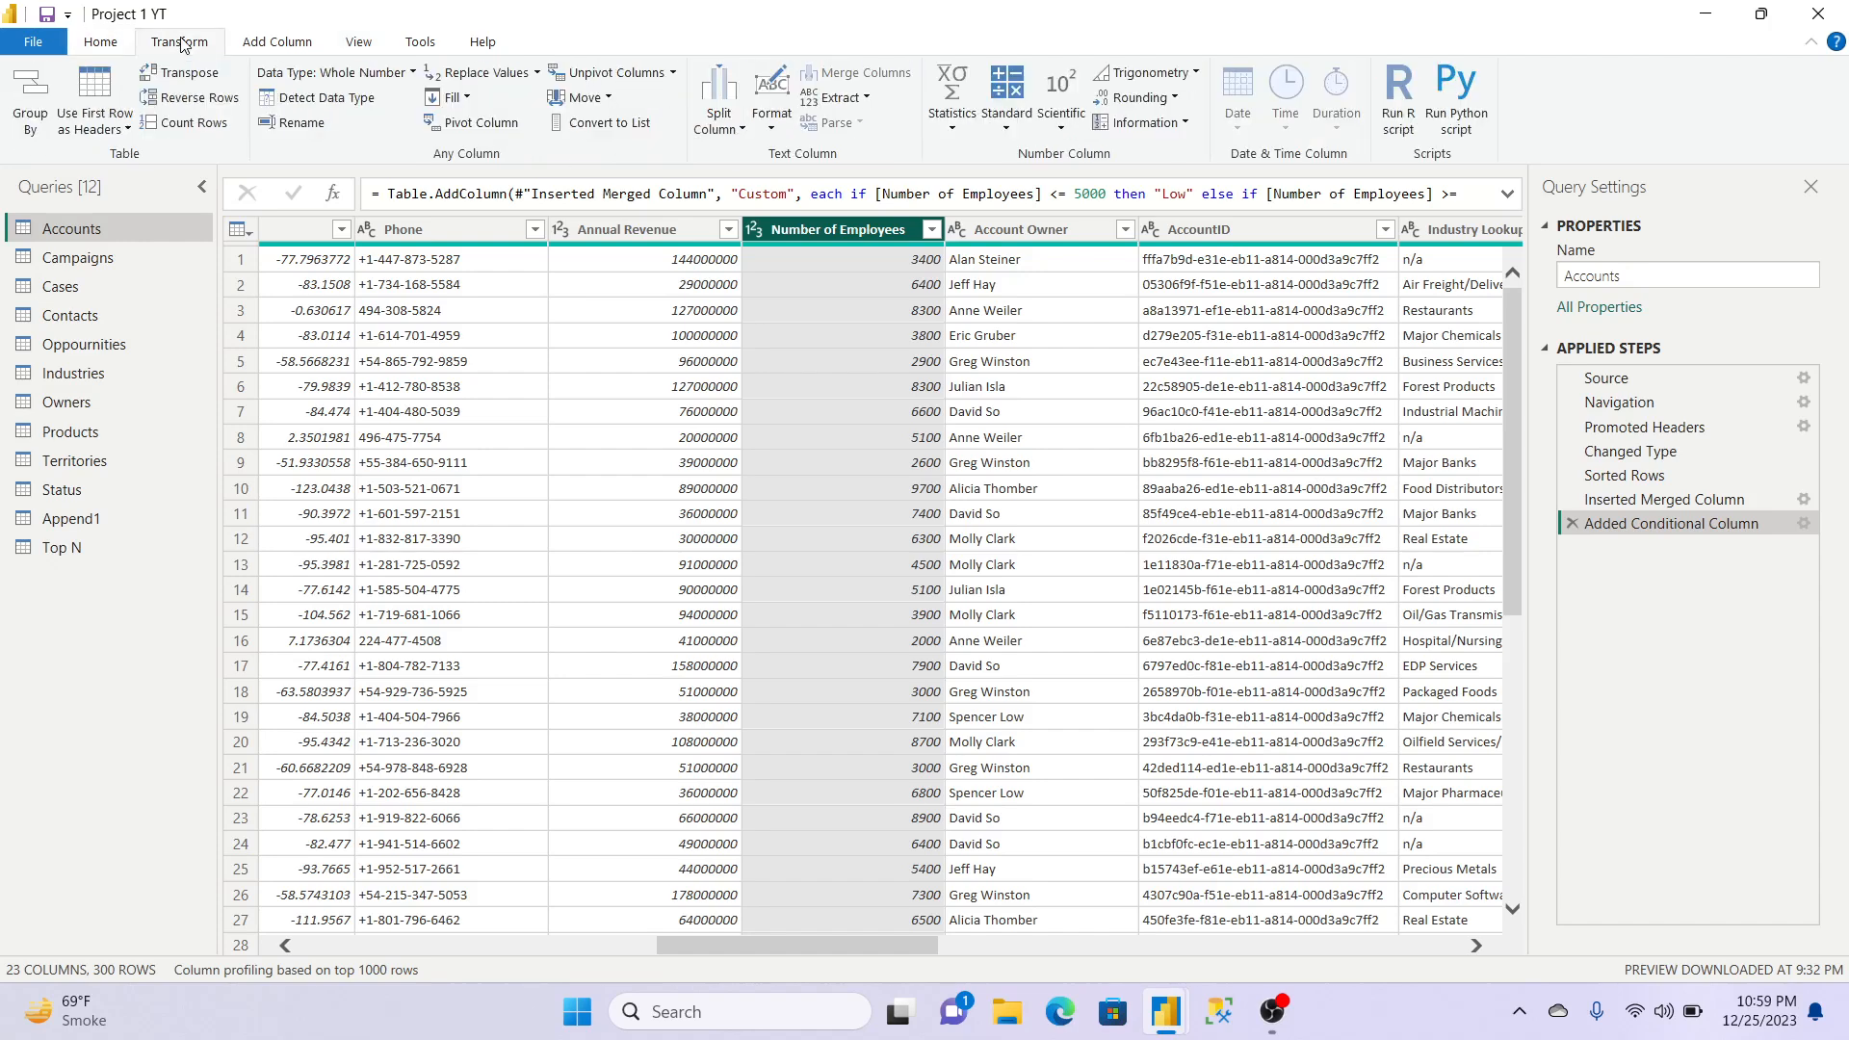
{"action": "left_click", "coordinate": [771, 129]}
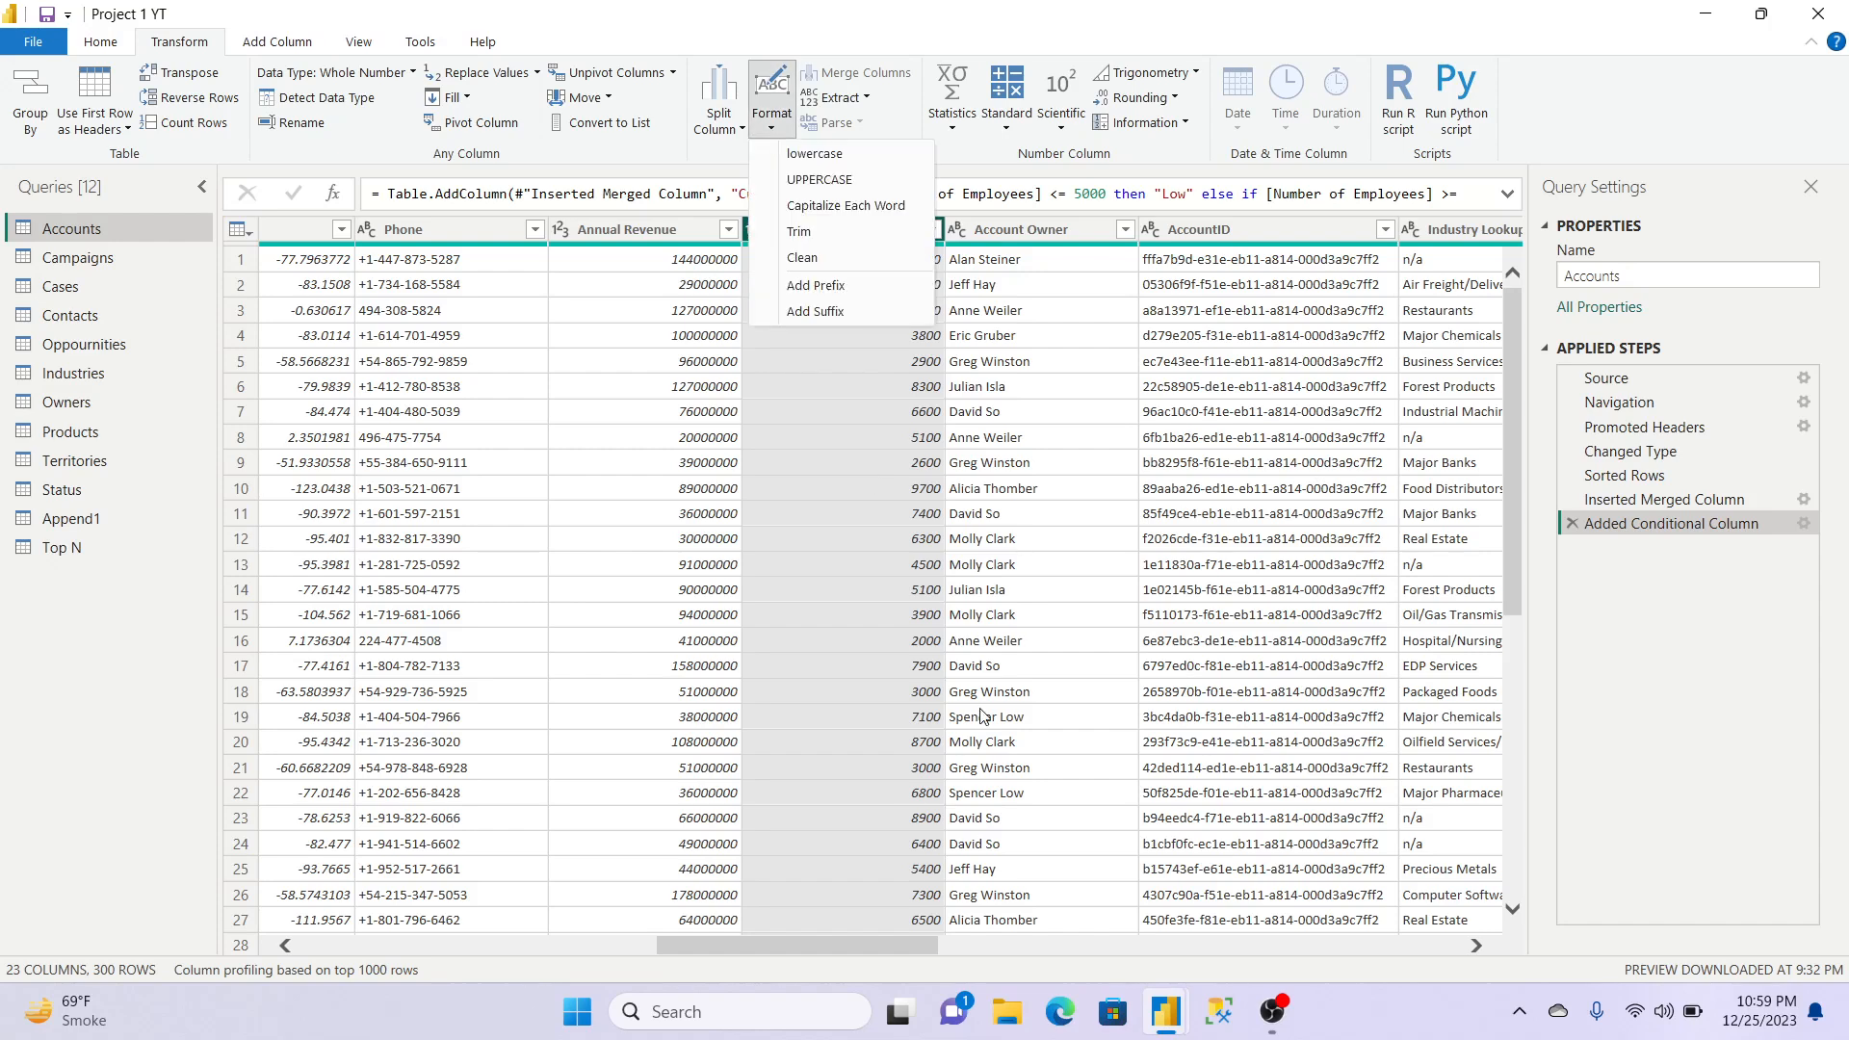
{"action": "left_click", "coordinate": [1047, 237]}
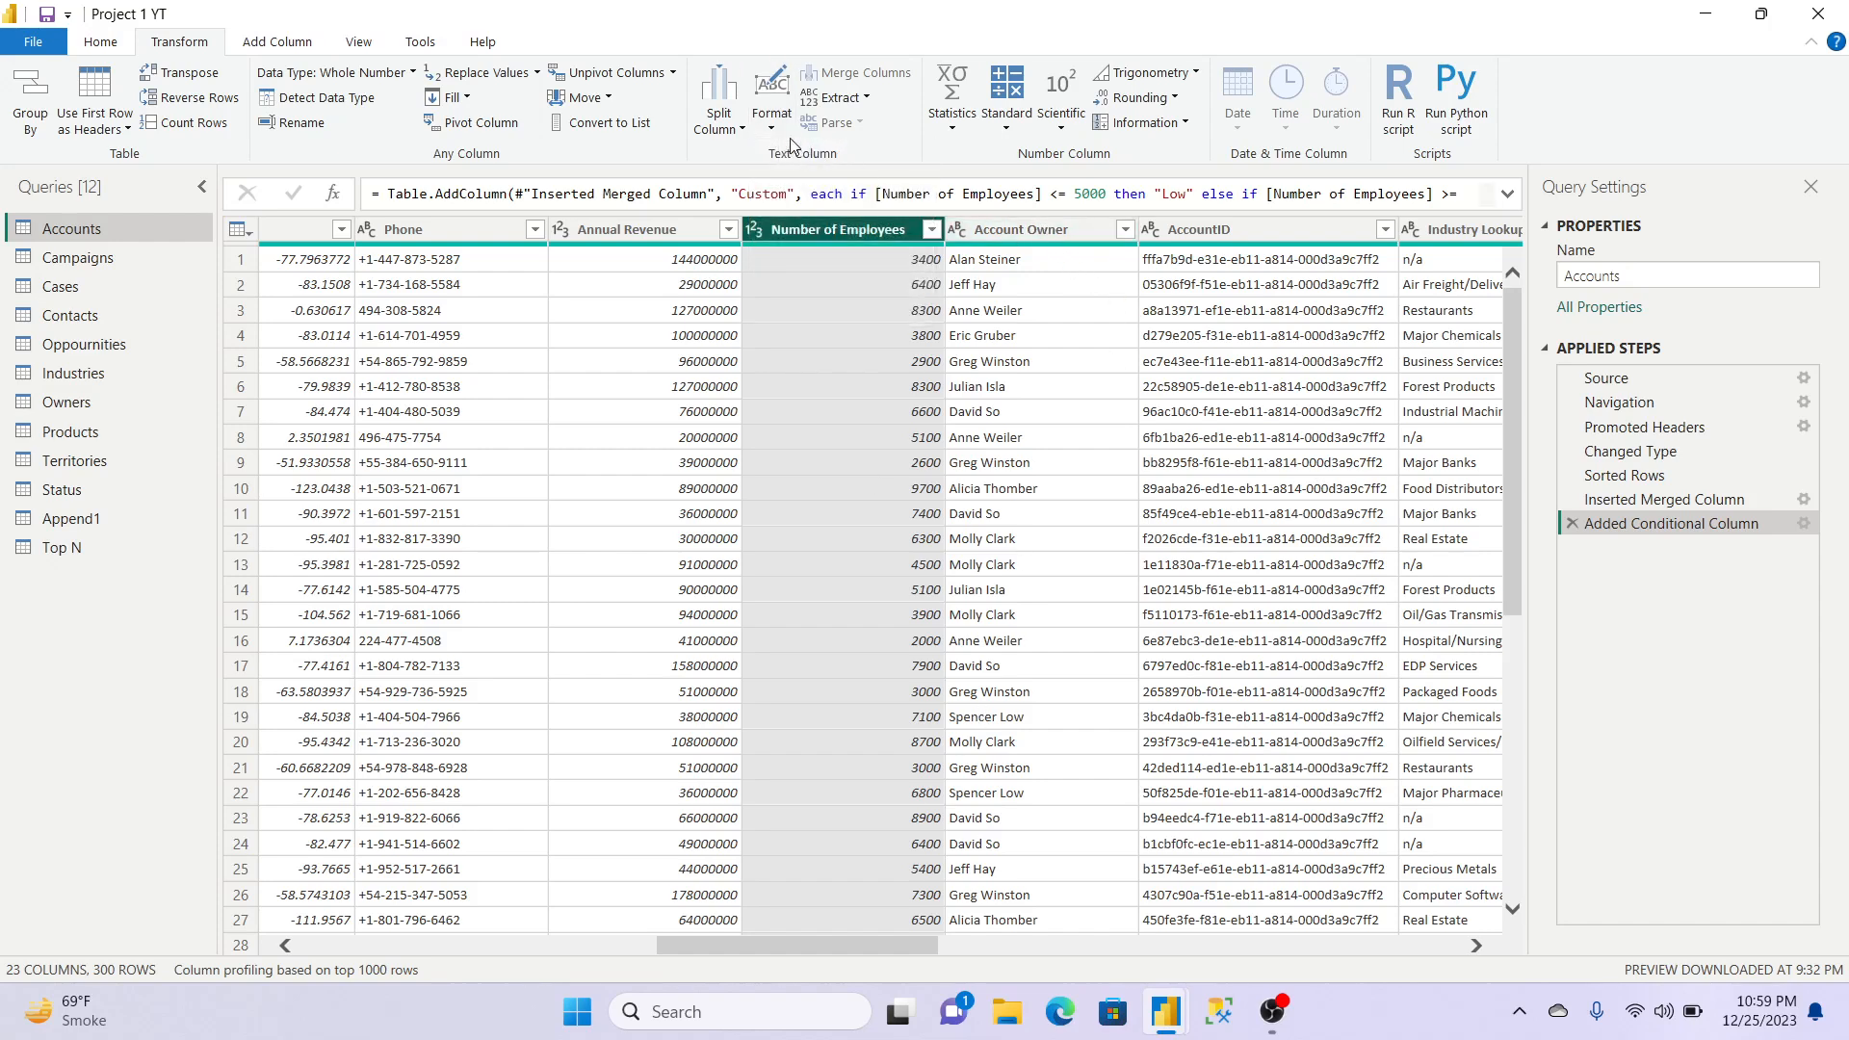
{"action": "left_click", "coordinate": [771, 113]}
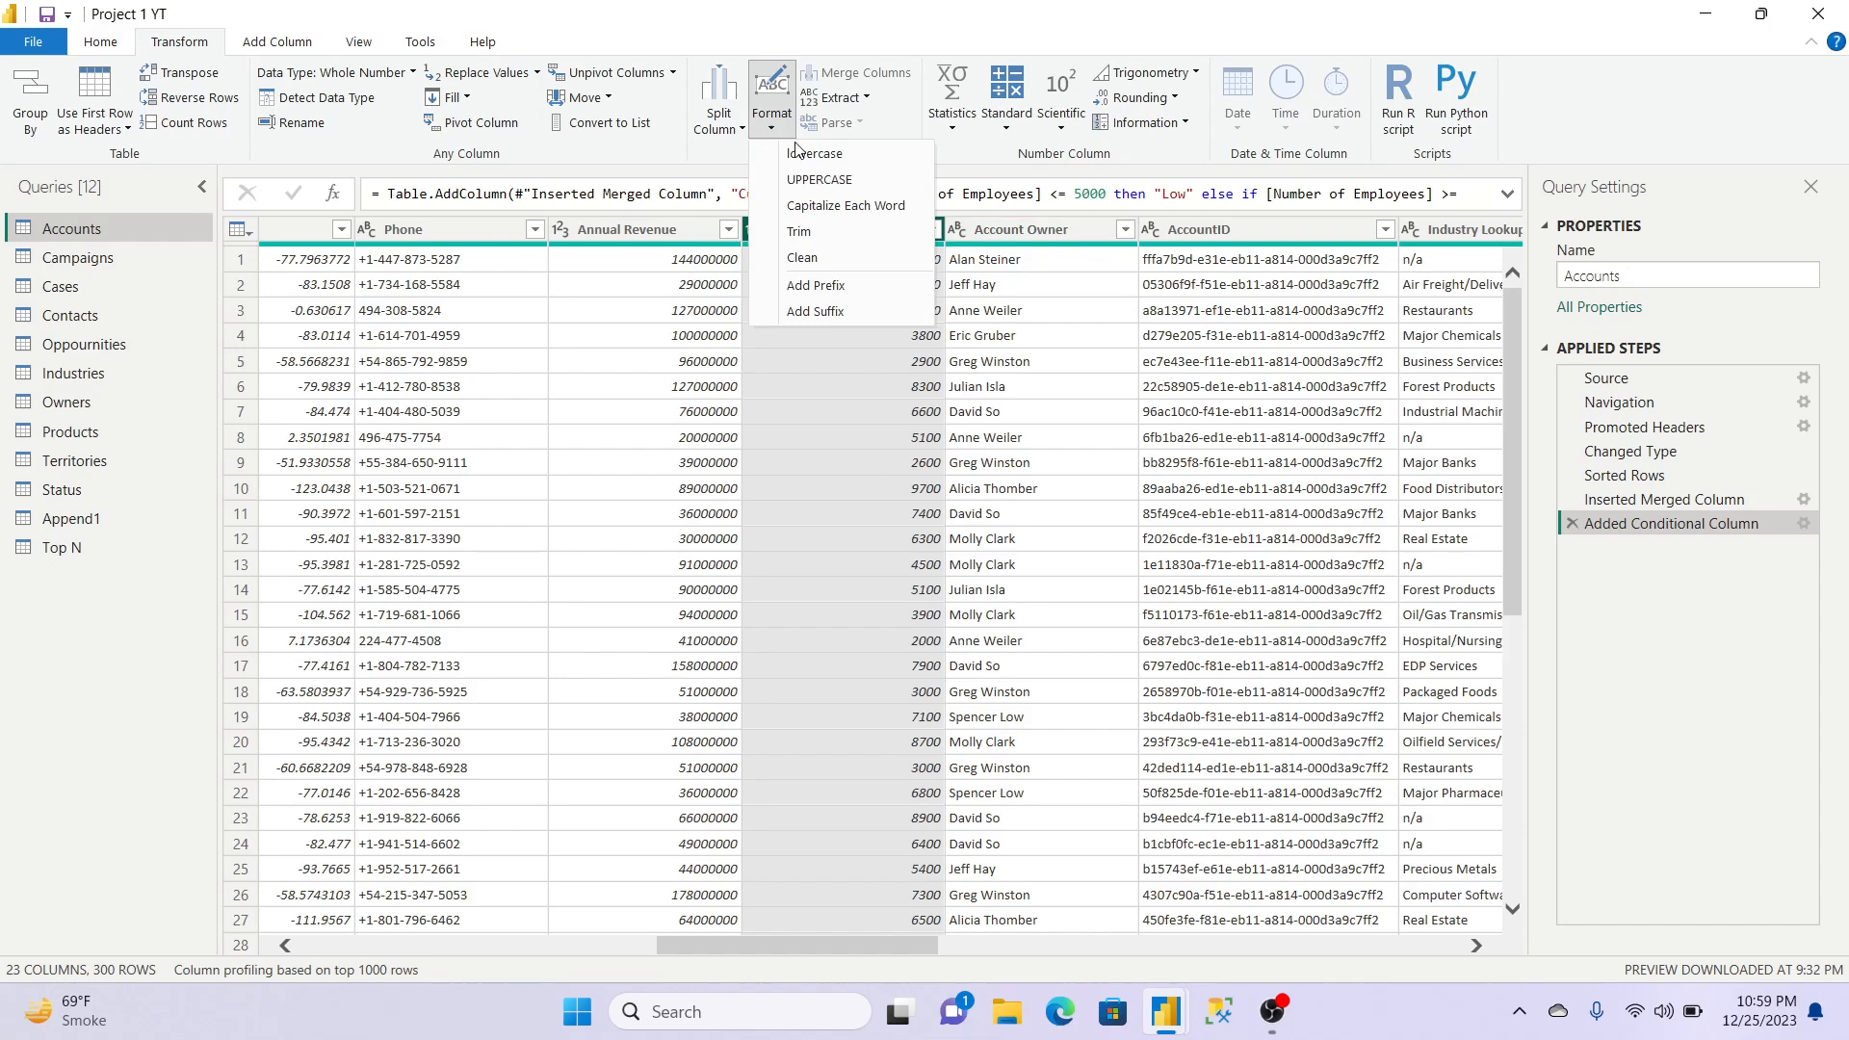
{"action": "left_click", "coordinate": [898, 7]}
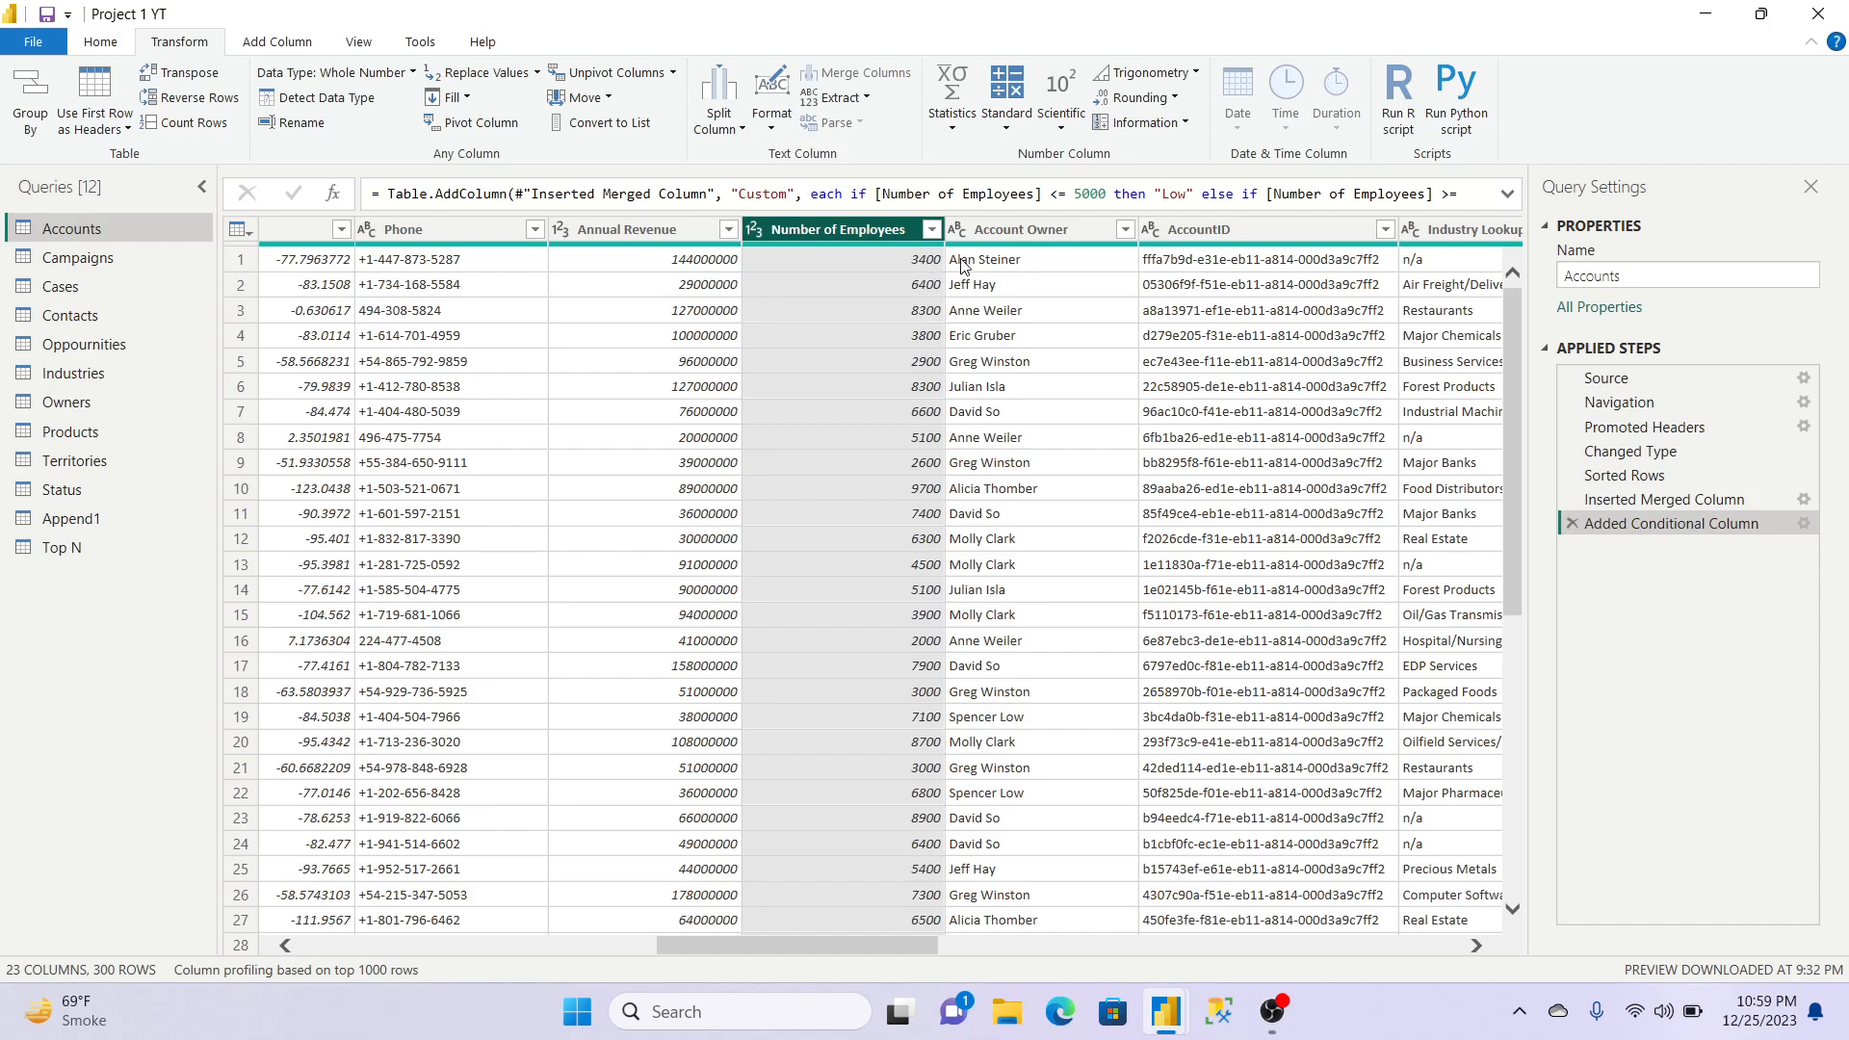
{"action": "left_click", "coordinate": [1032, 231]}
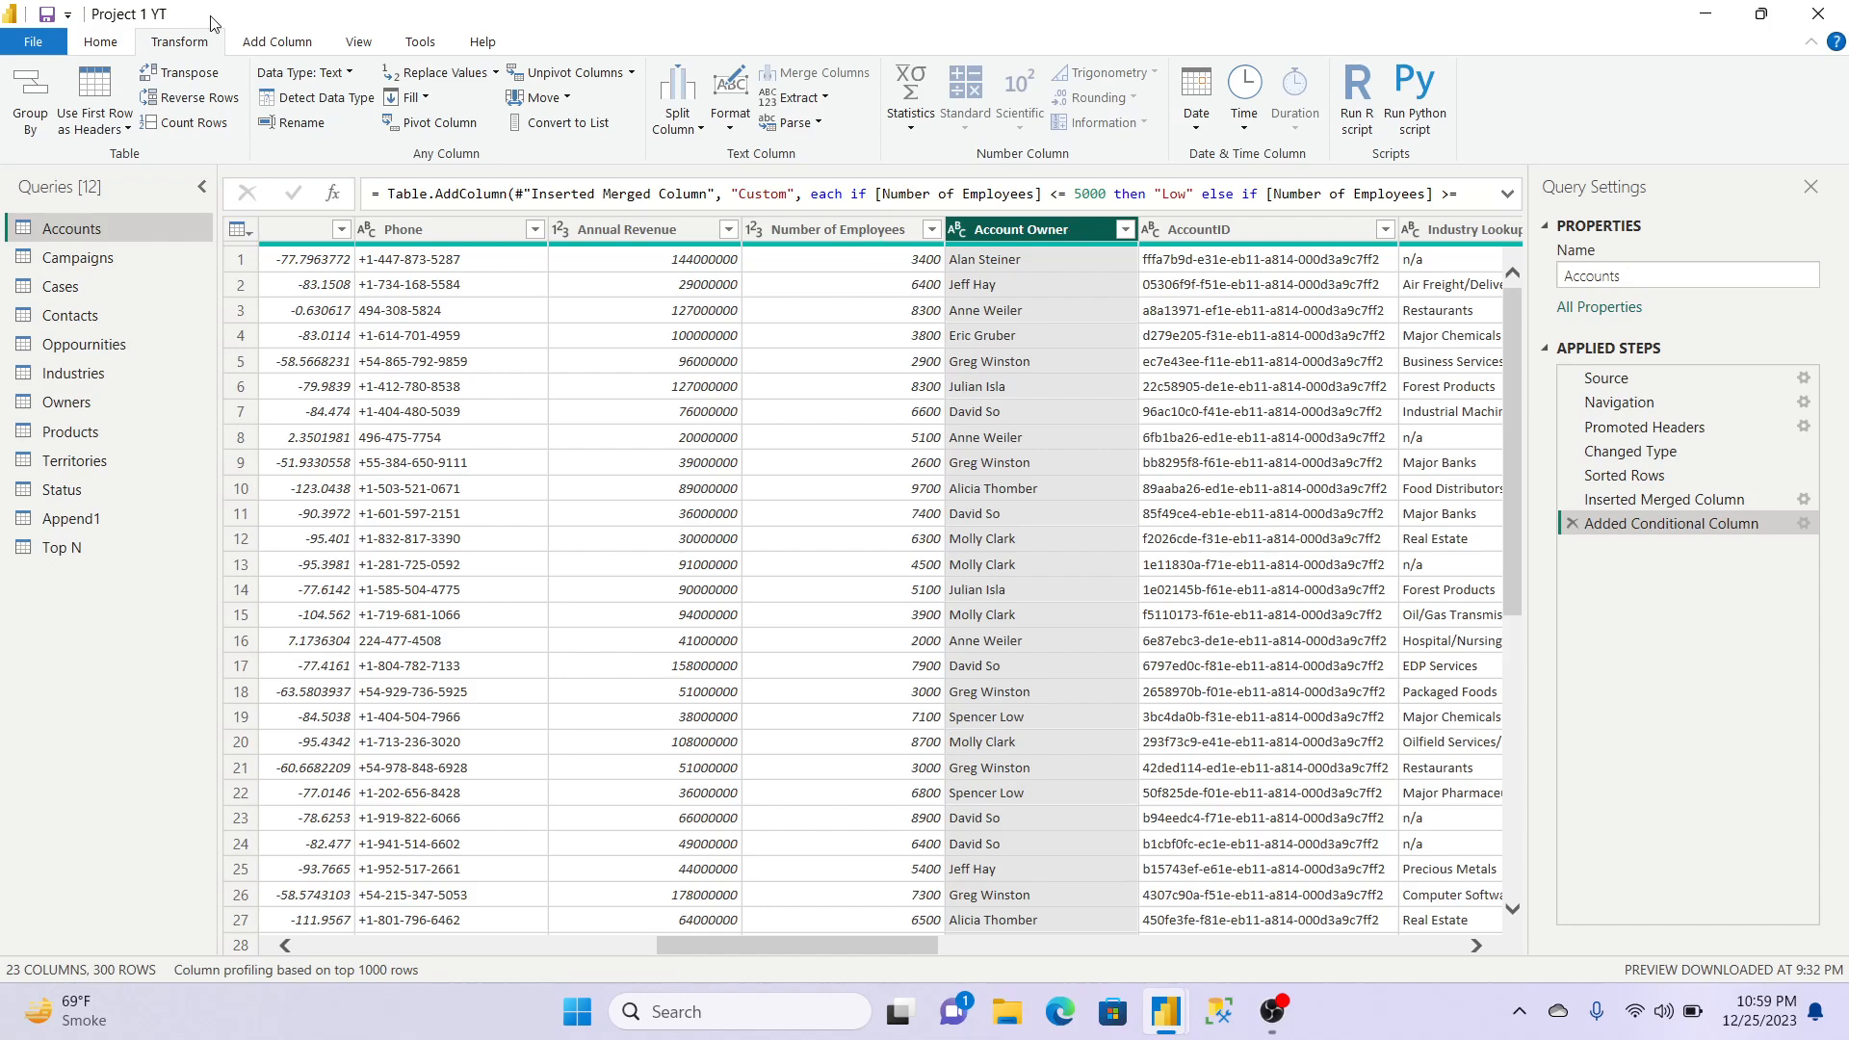
Step: Close and apply the queries, try the Accounts City field in a new table visual, and remove the field again
{"action": "left_click", "coordinate": [102, 45]}
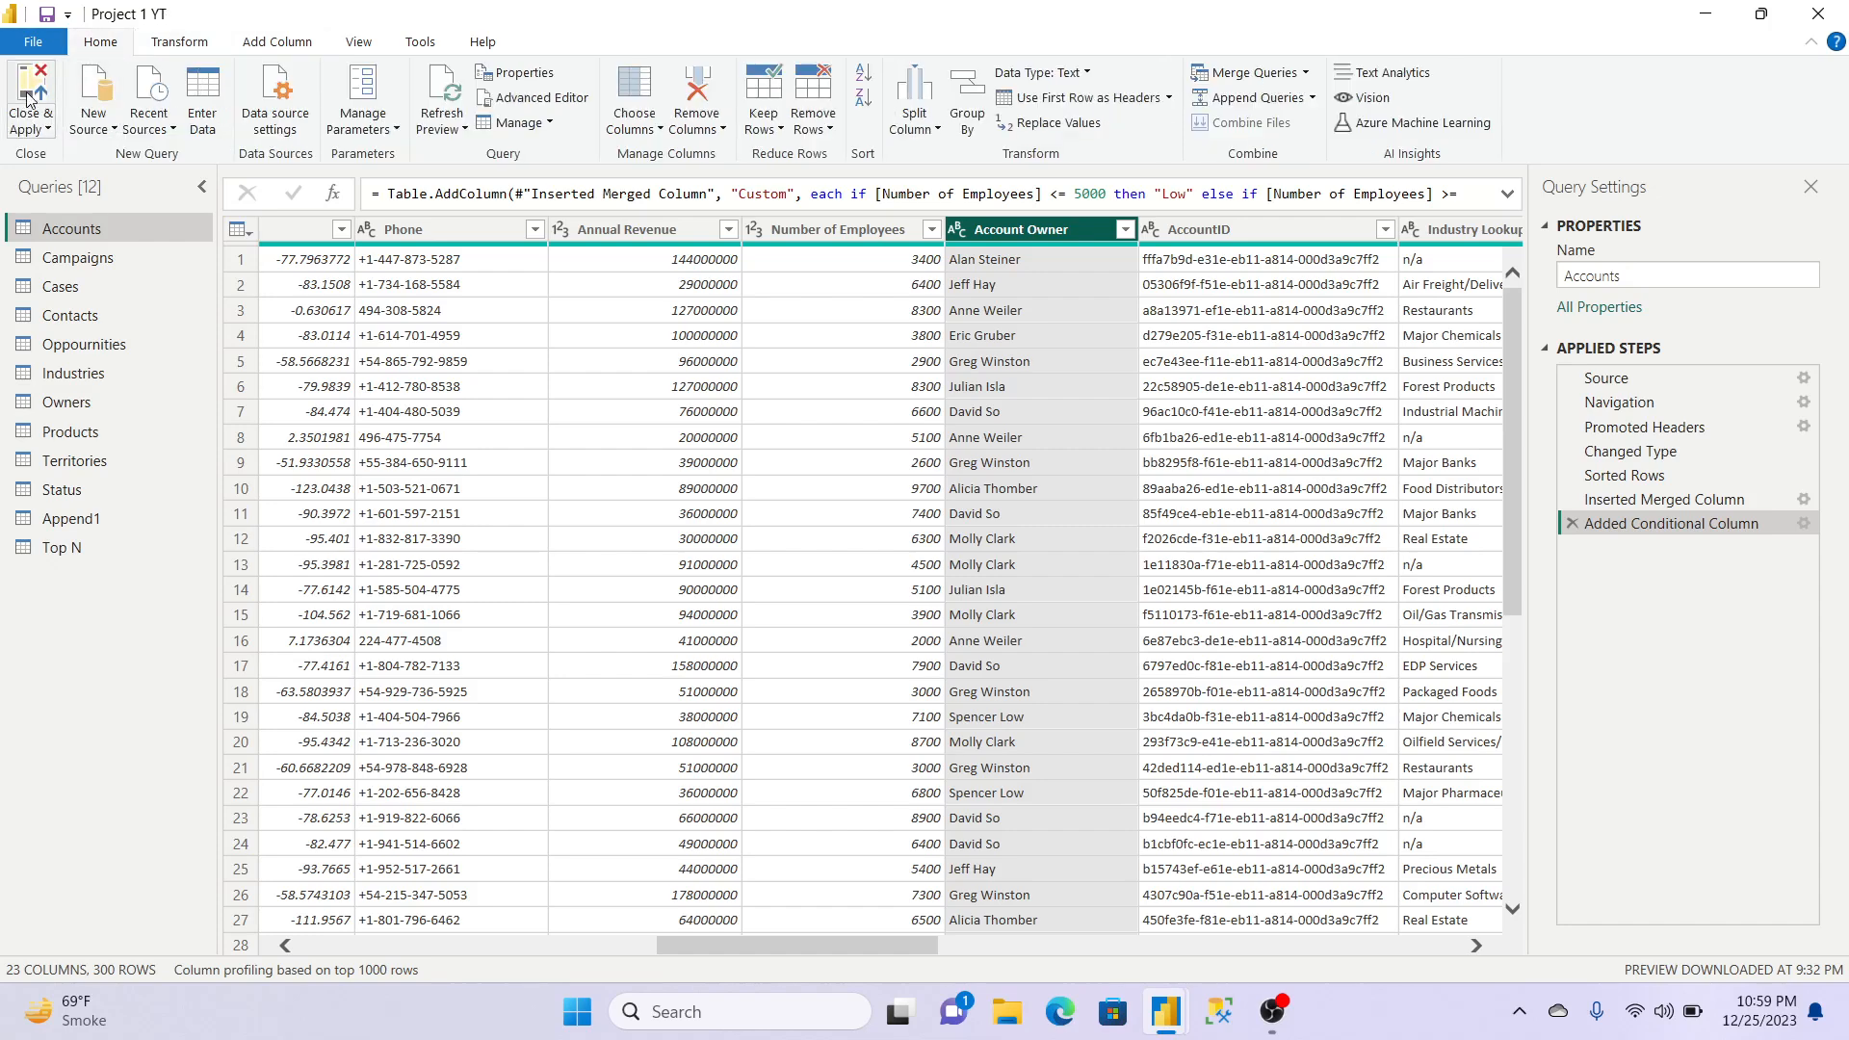
{"action": "left_click", "coordinate": [30, 100]}
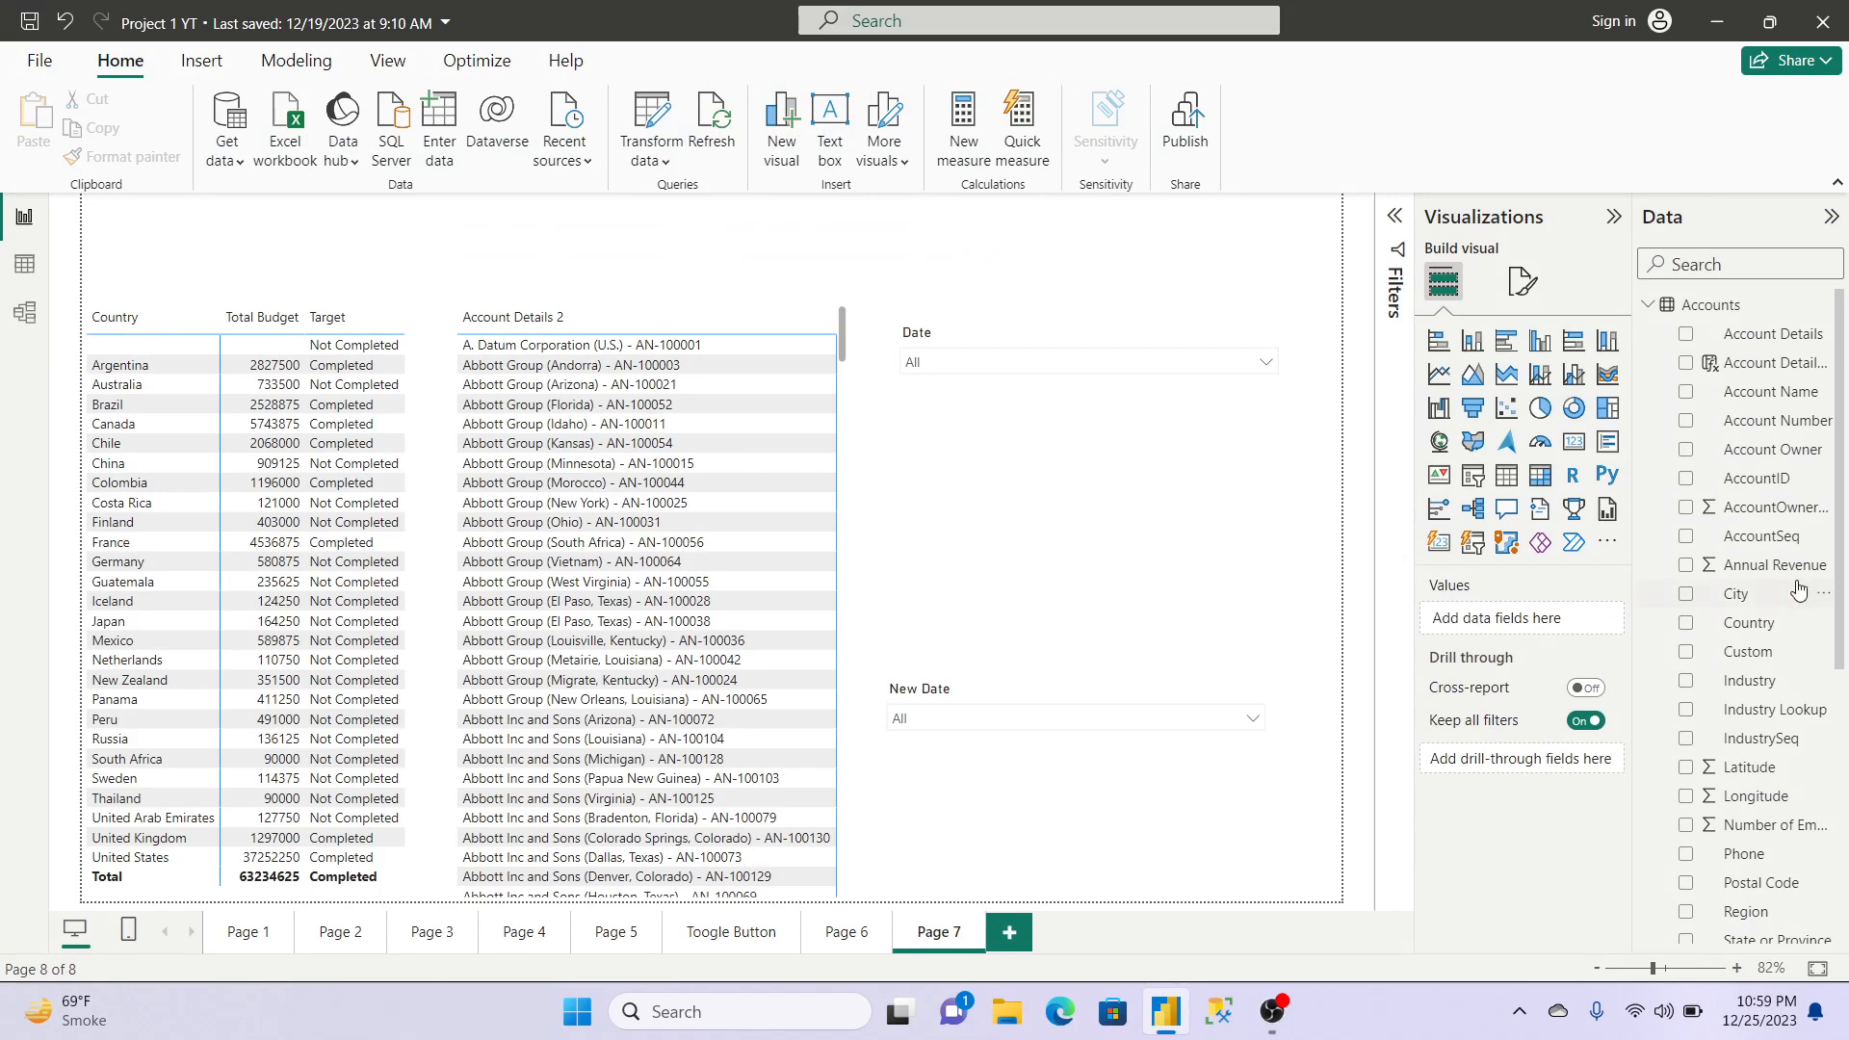
{"action": "left_click_drag", "start_coordinate": [1757, 598], "coordinate": [1461, 624]}
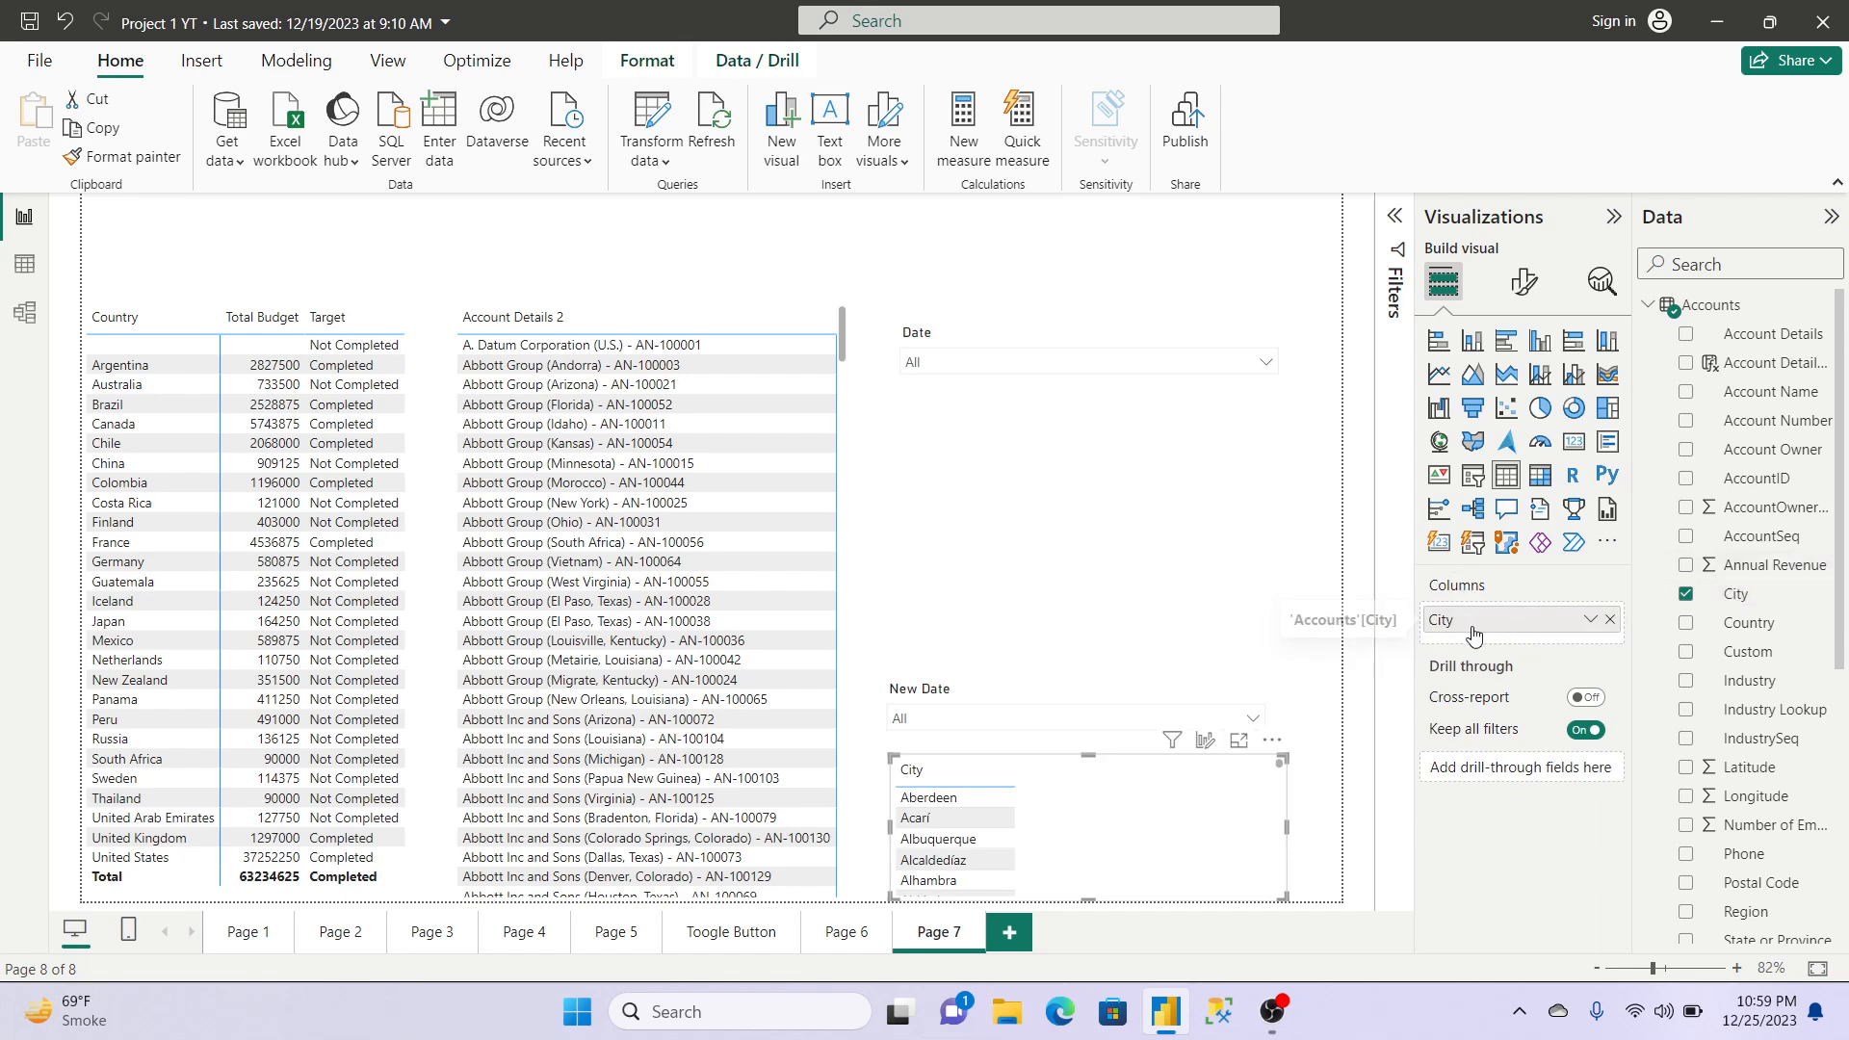
{"action": "left_click", "coordinate": [1610, 621]}
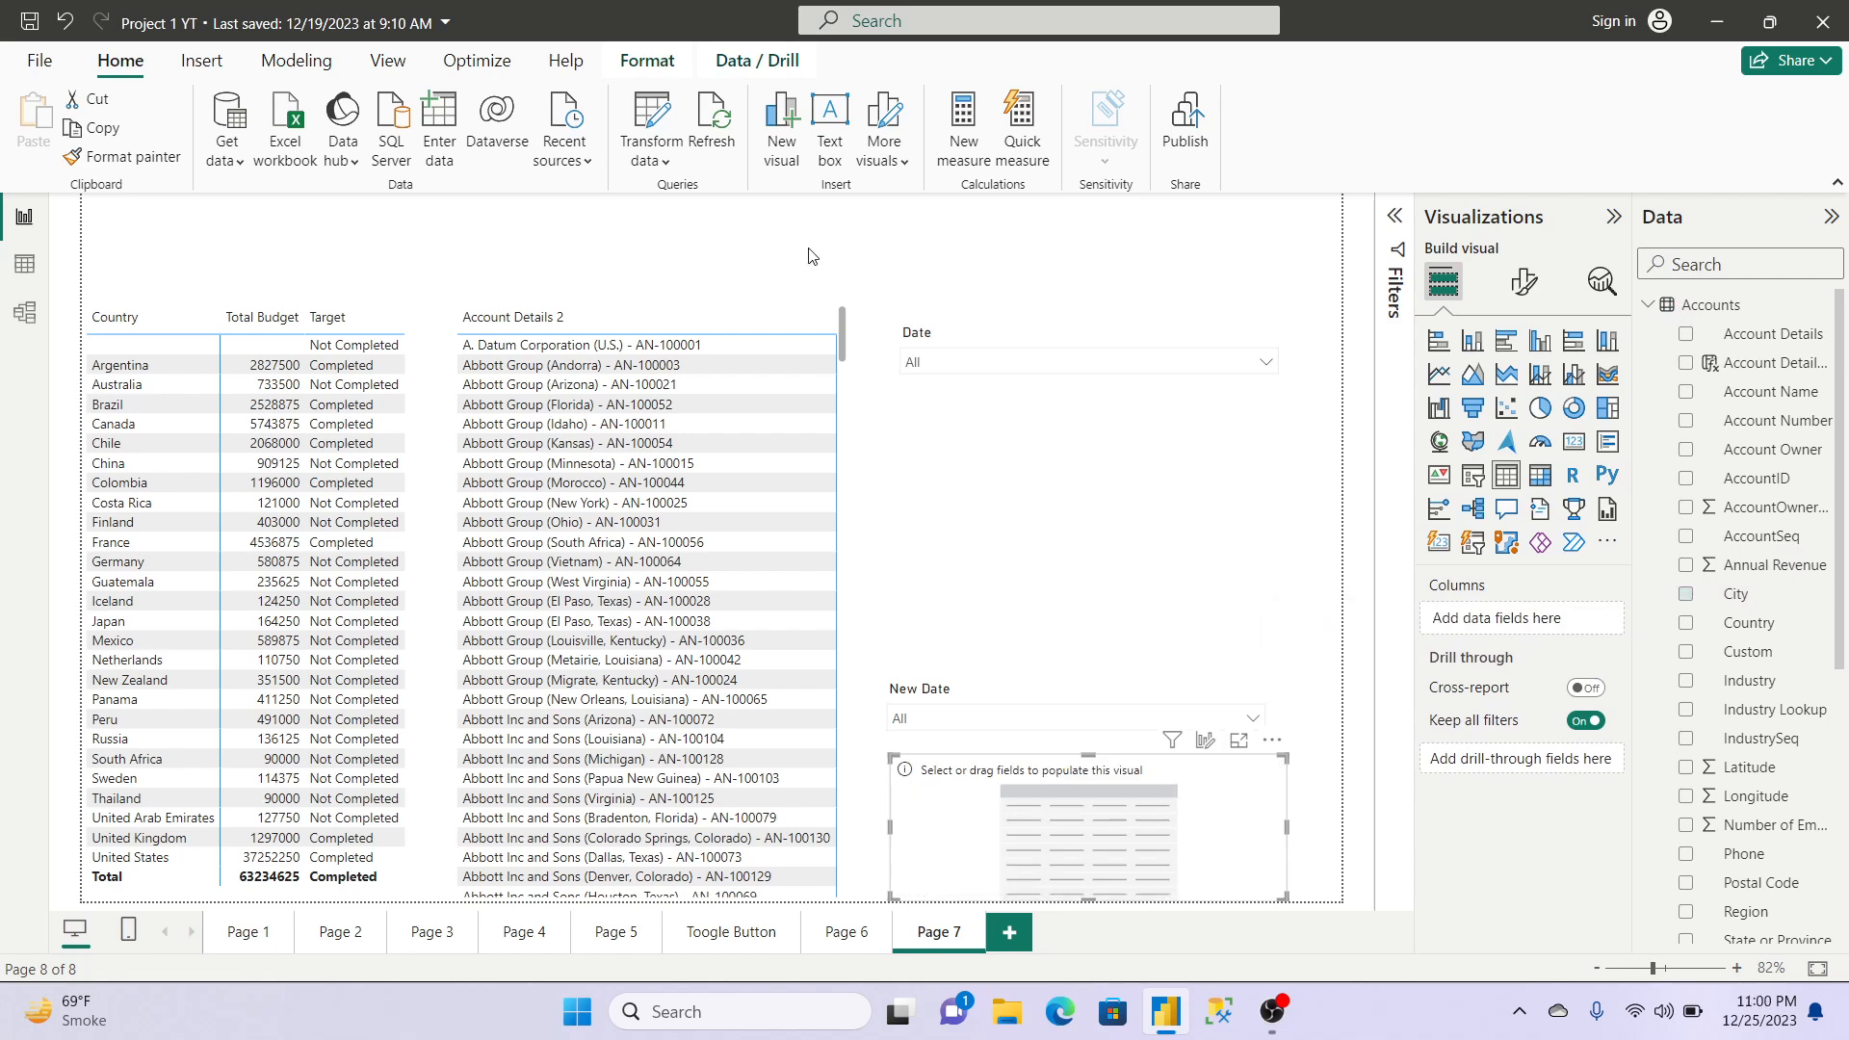
Step: Reopen the query editor and capitalize each word in the Account Owner column of Accounts
{"action": "left_click", "coordinate": [652, 117]}
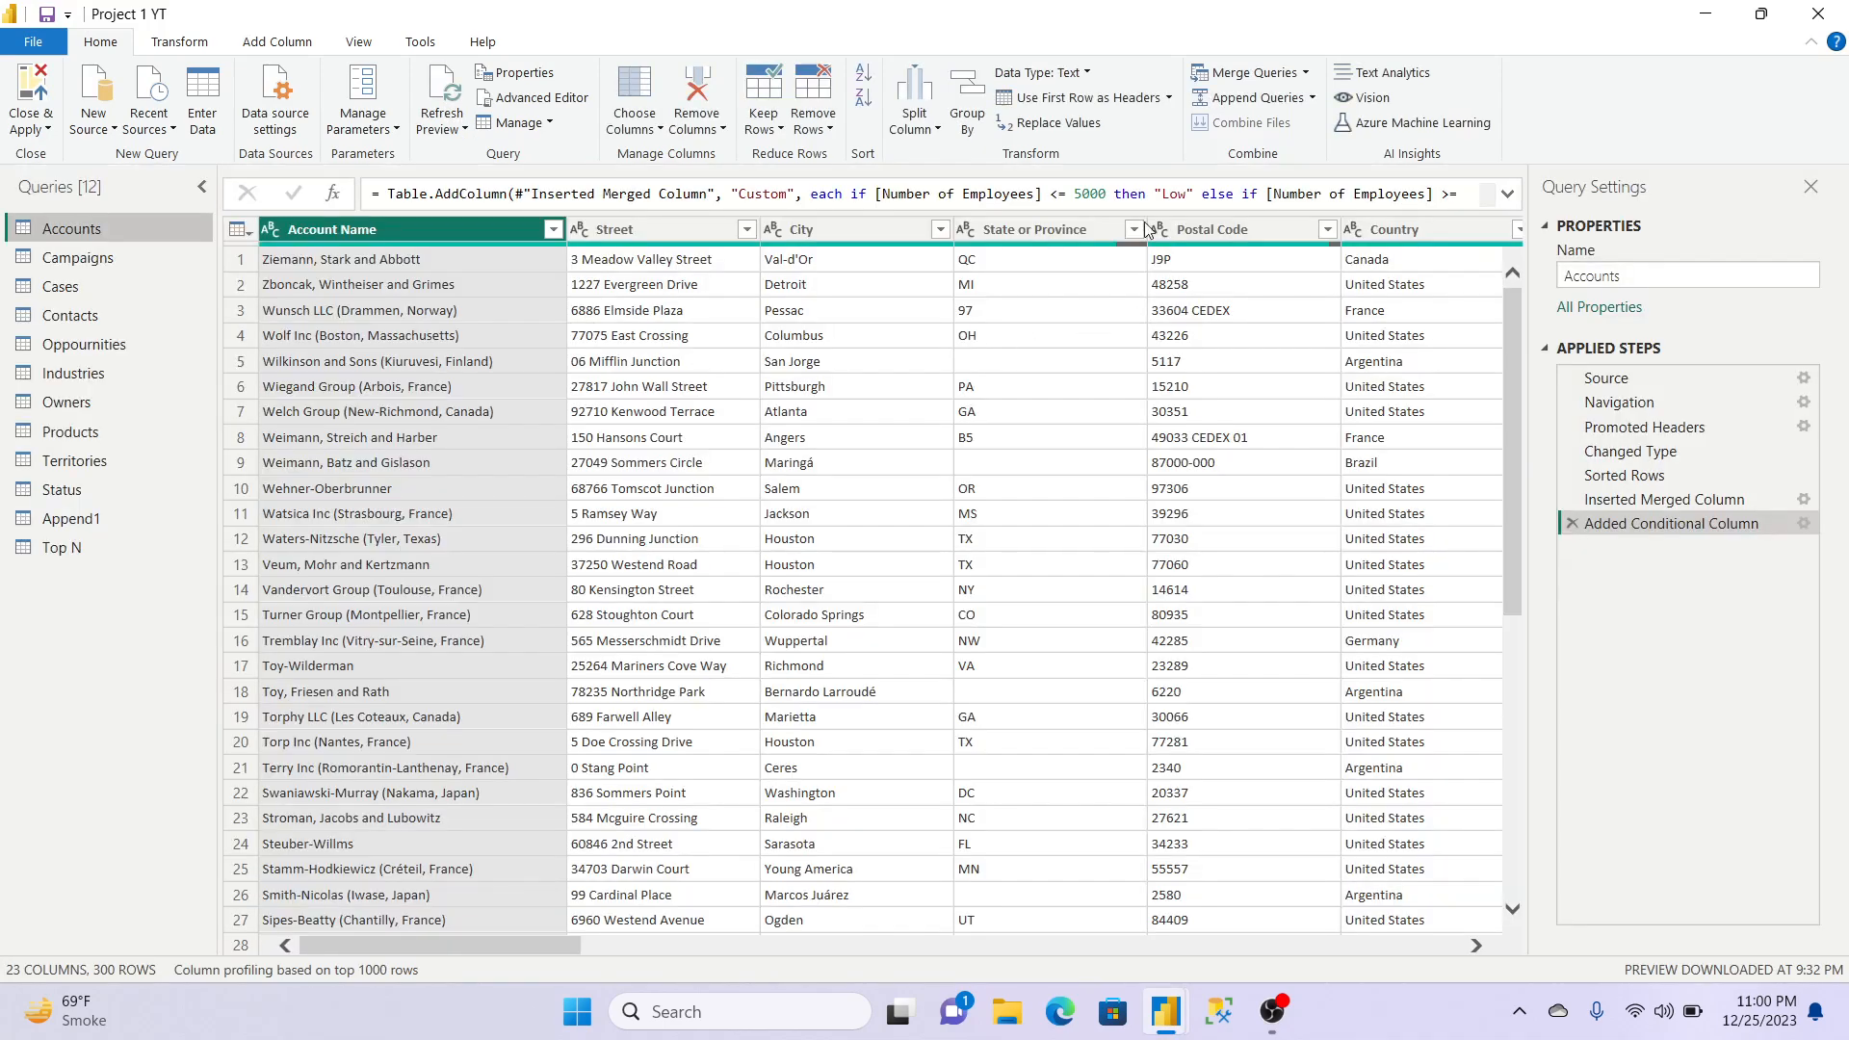
{"action": "left_click_drag", "start_coordinate": [540, 939], "coordinate": [860, 954]}
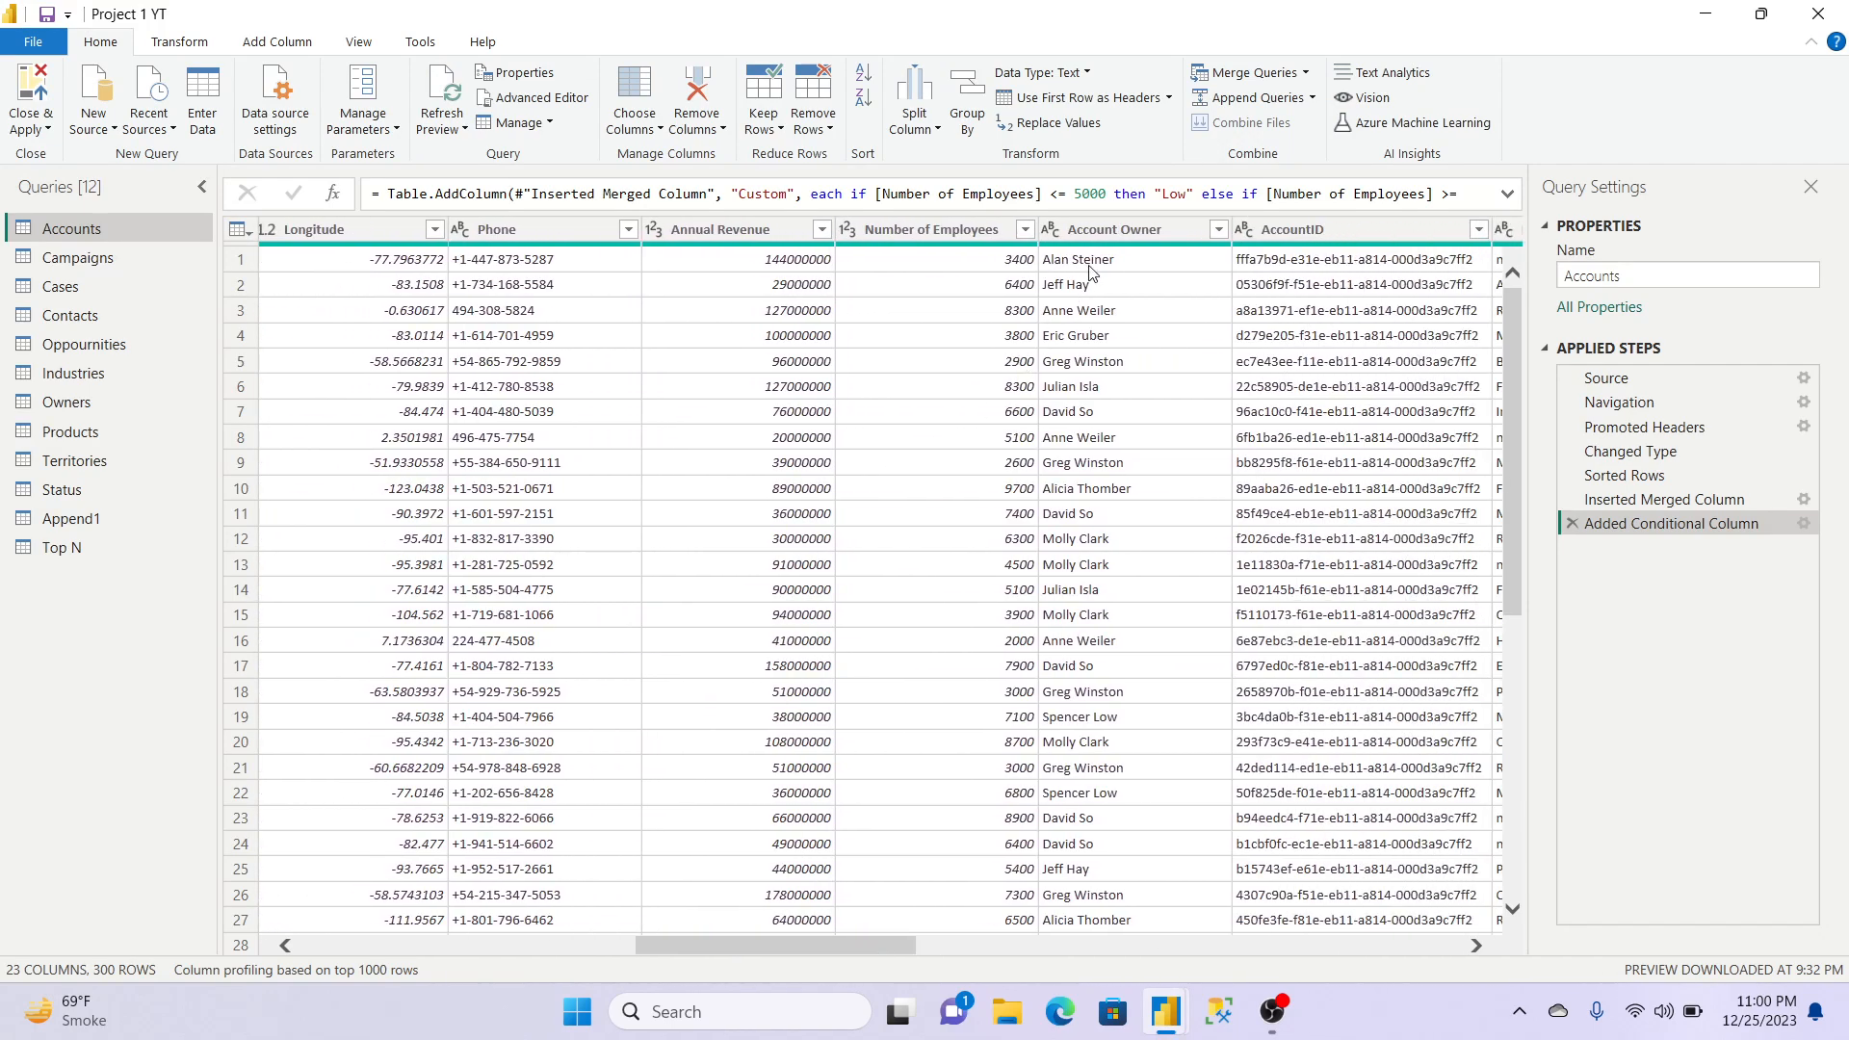
{"action": "left_click", "coordinate": [1137, 231]}
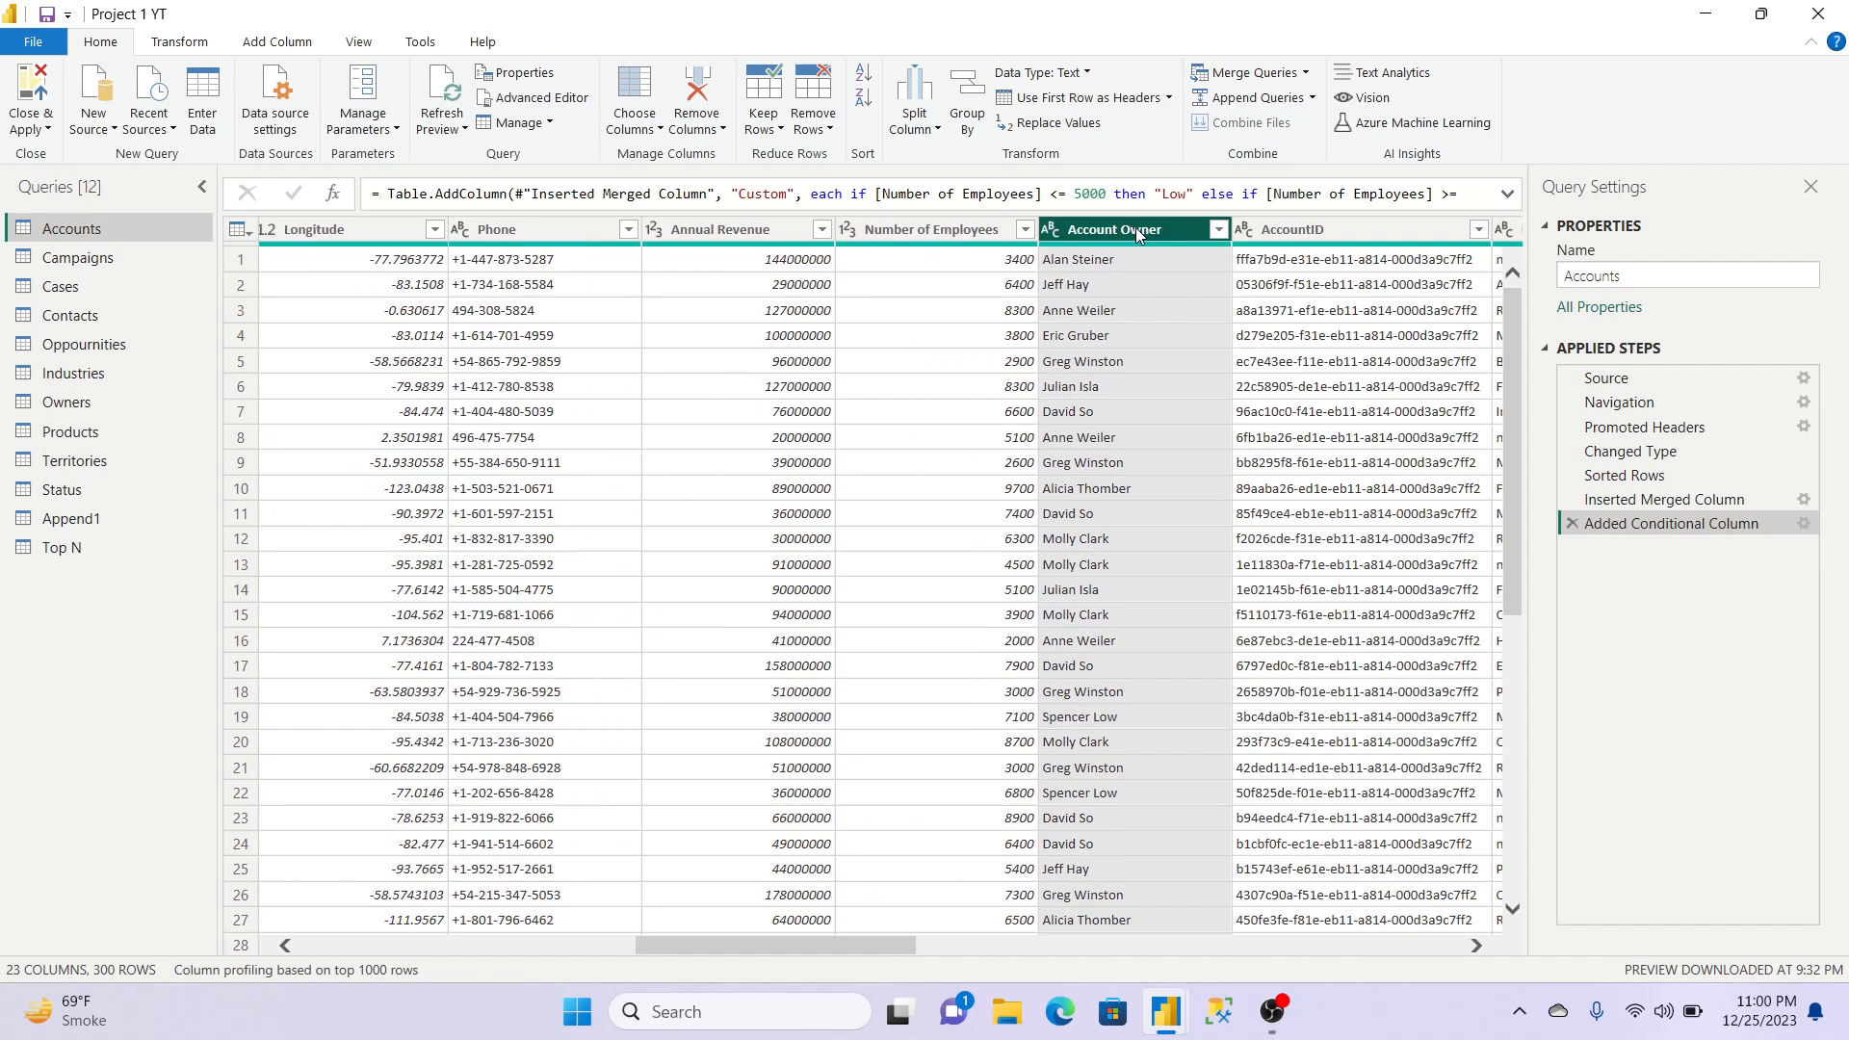
{"action": "left_click", "coordinate": [204, 43]}
{"action": "left_click", "coordinate": [728, 129]}
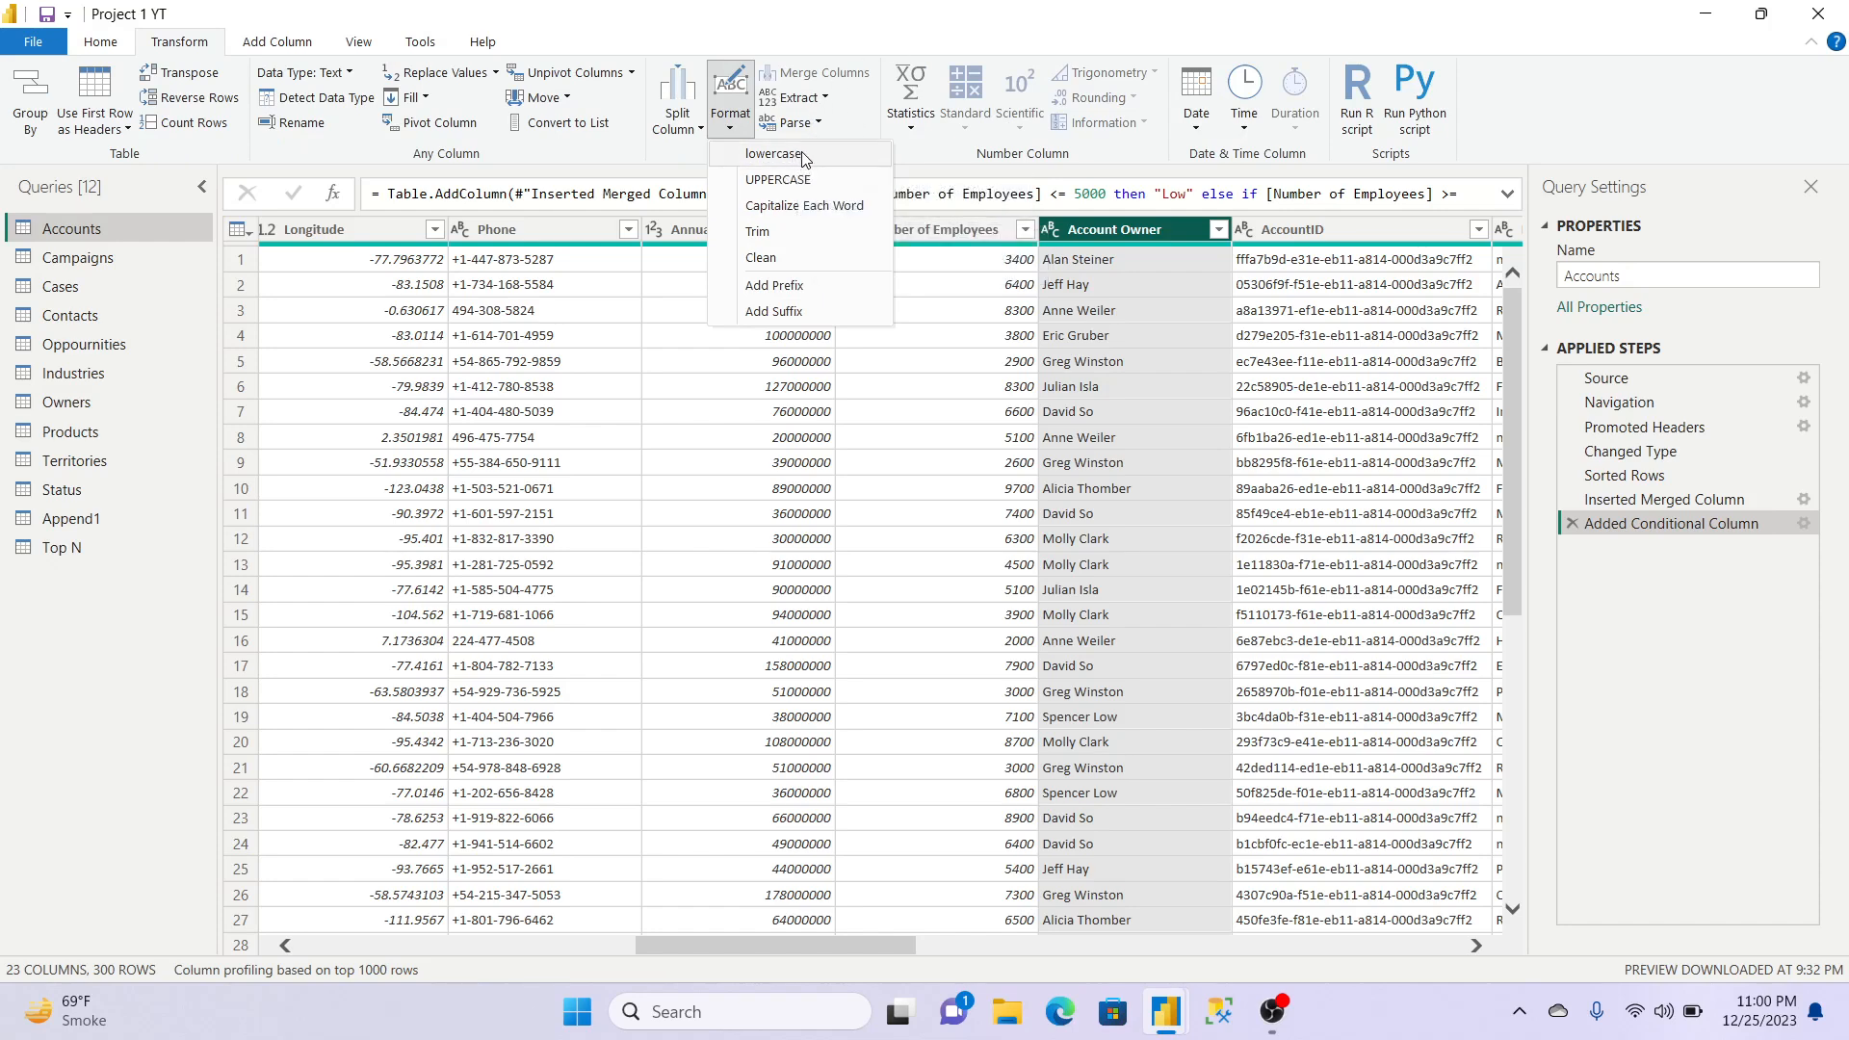
{"action": "left_click", "coordinate": [815, 207]}
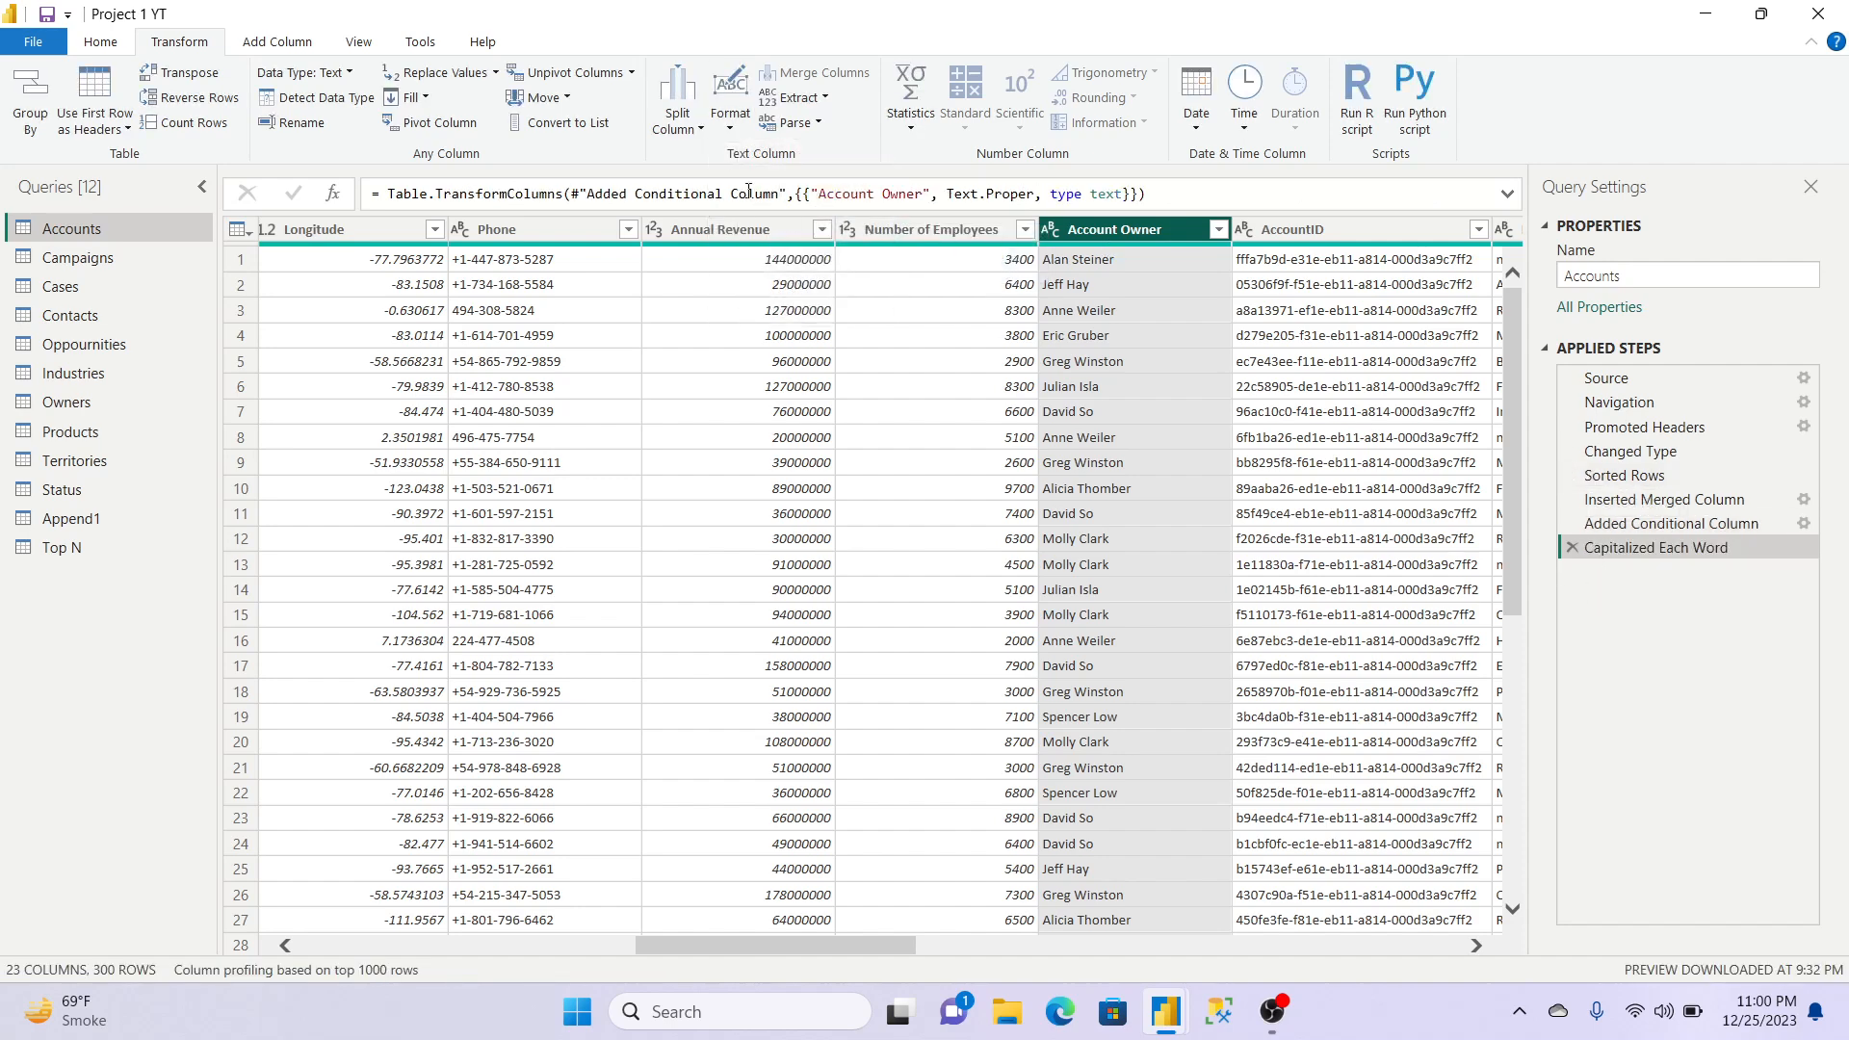
Step: Convert the Account Owner text to lowercase and apply uppercase formatting on top of it
{"action": "left_click", "coordinate": [729, 118]}
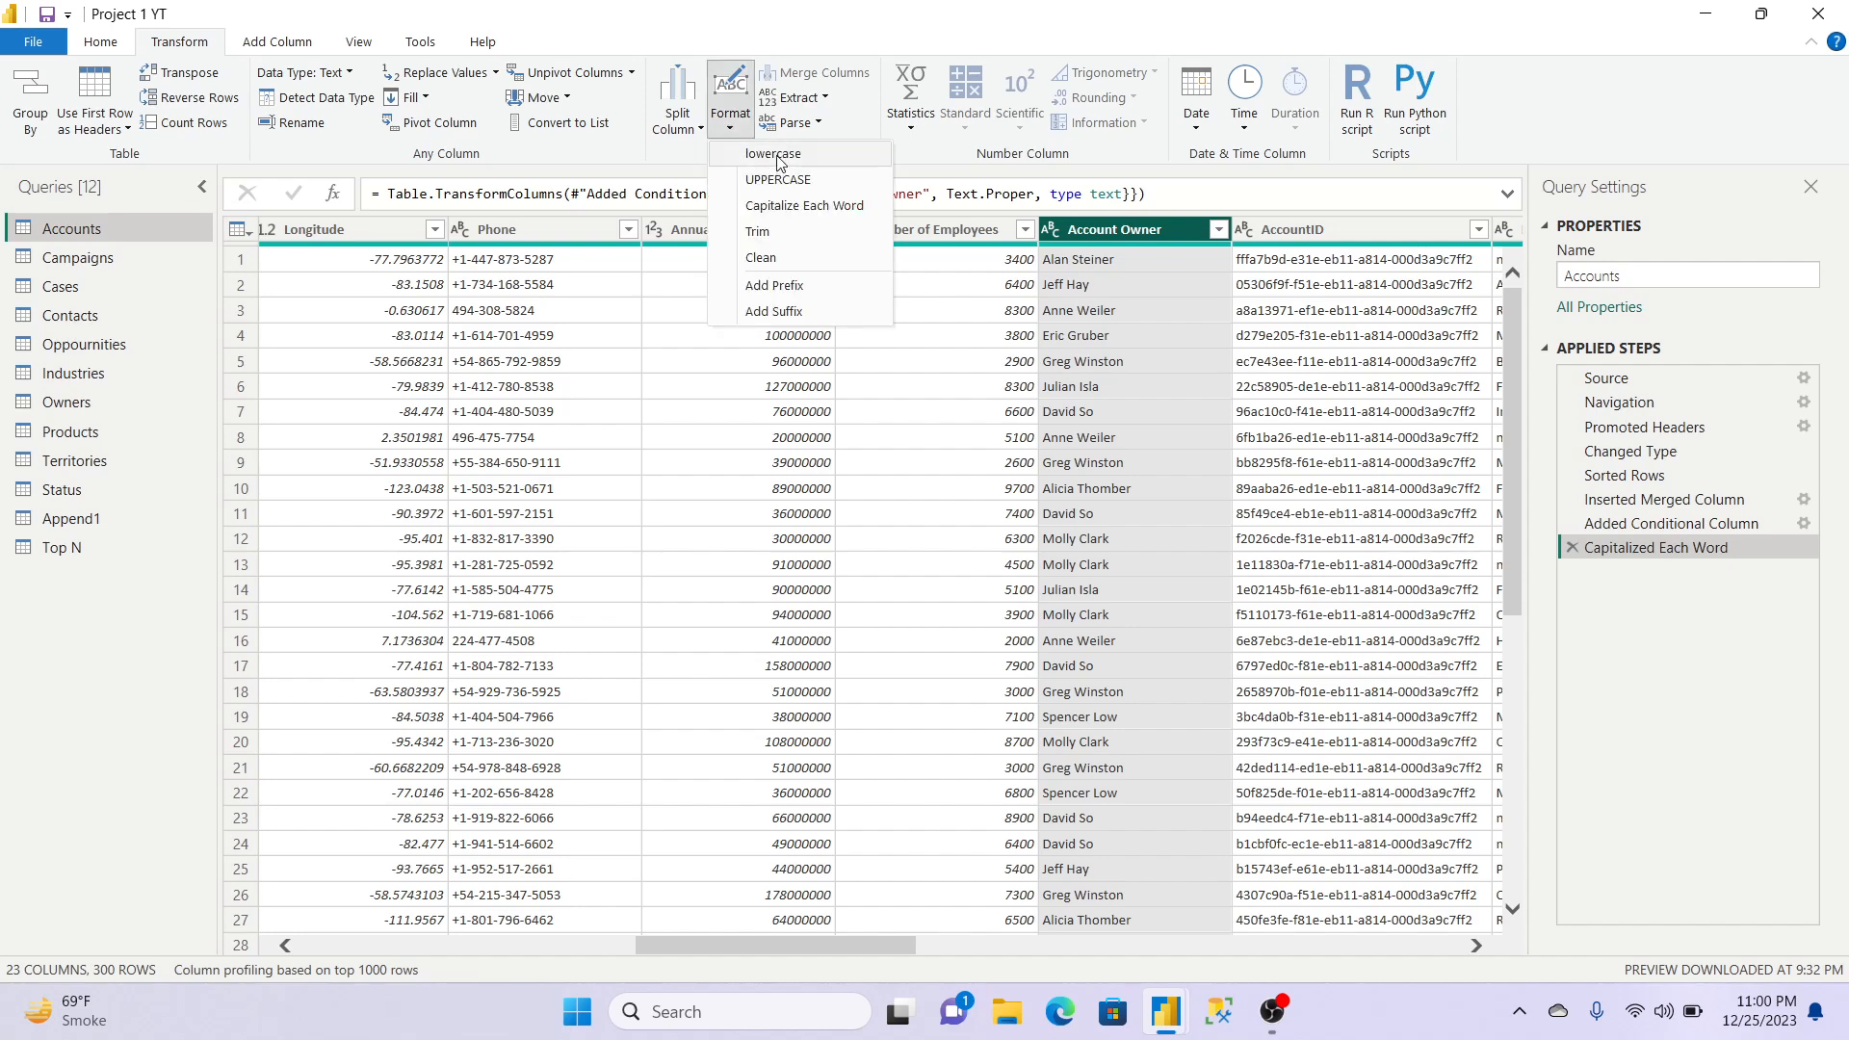
{"action": "left_click", "coordinate": [777, 157]}
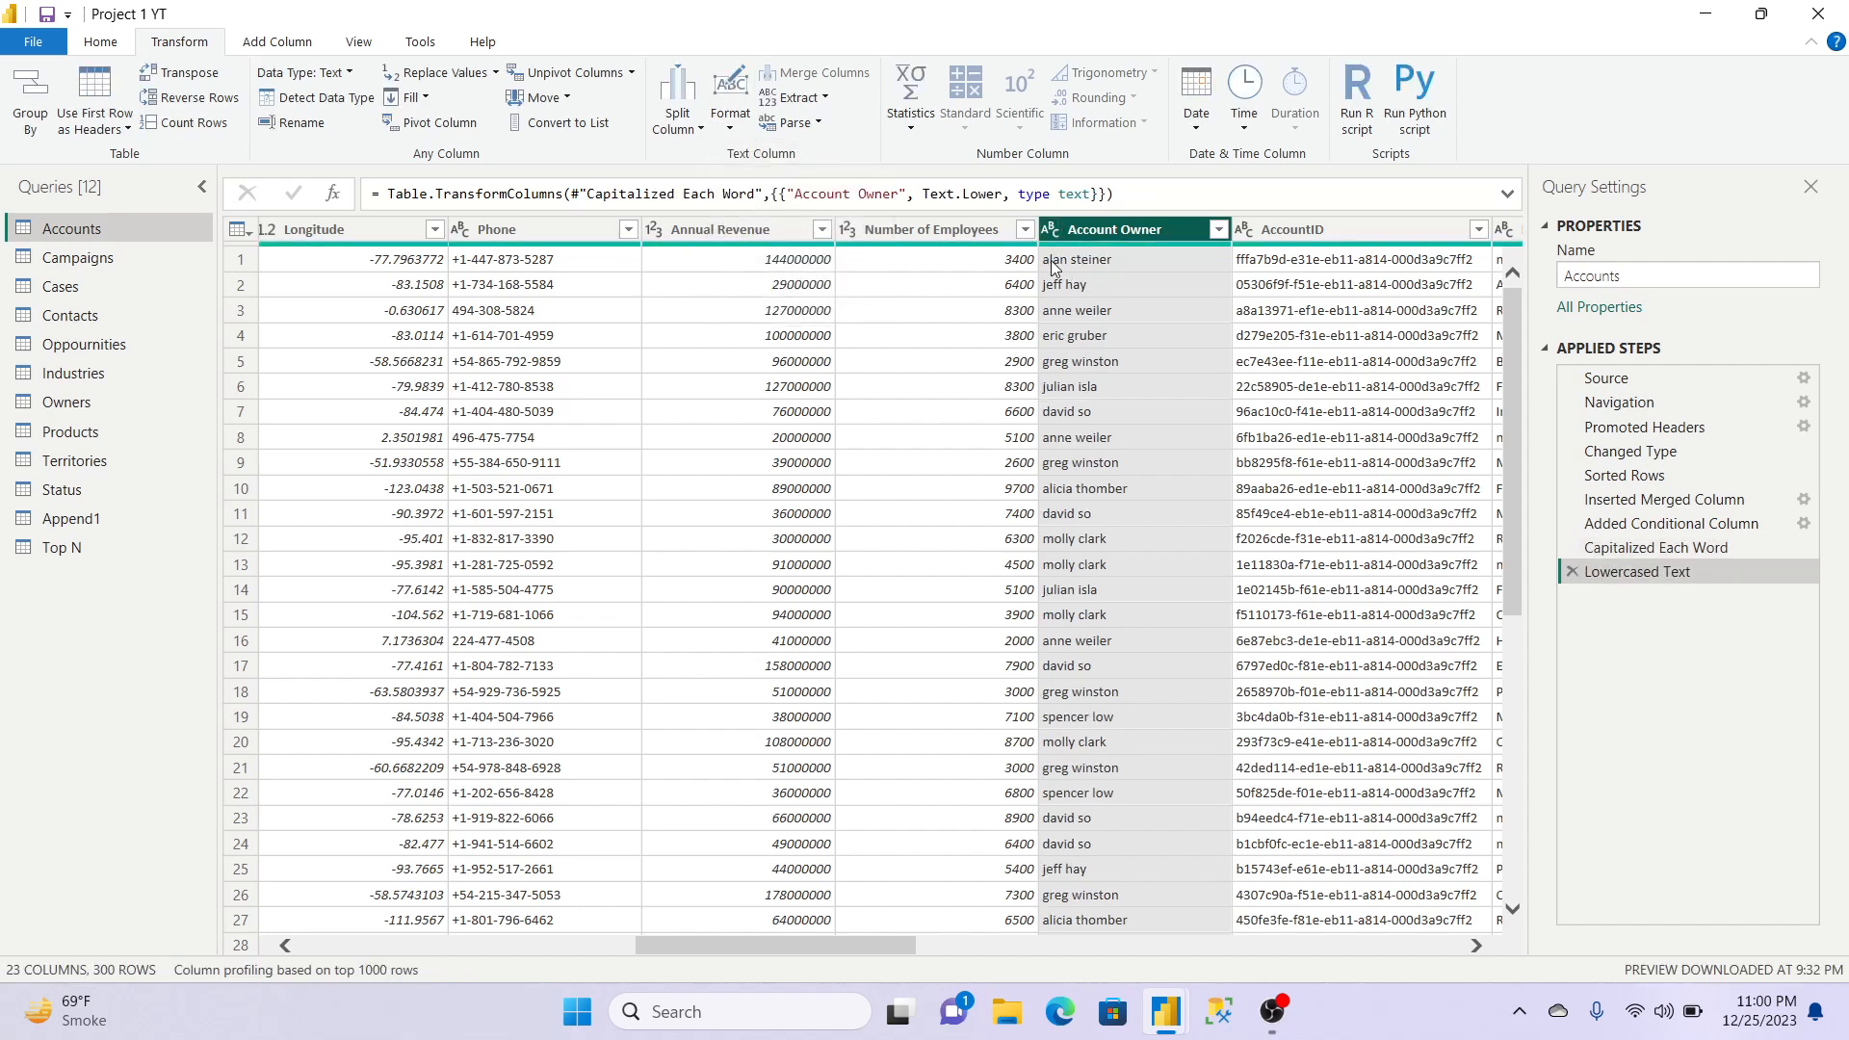
{"action": "left_click", "coordinate": [730, 130]}
{"action": "left_click", "coordinate": [770, 180]}
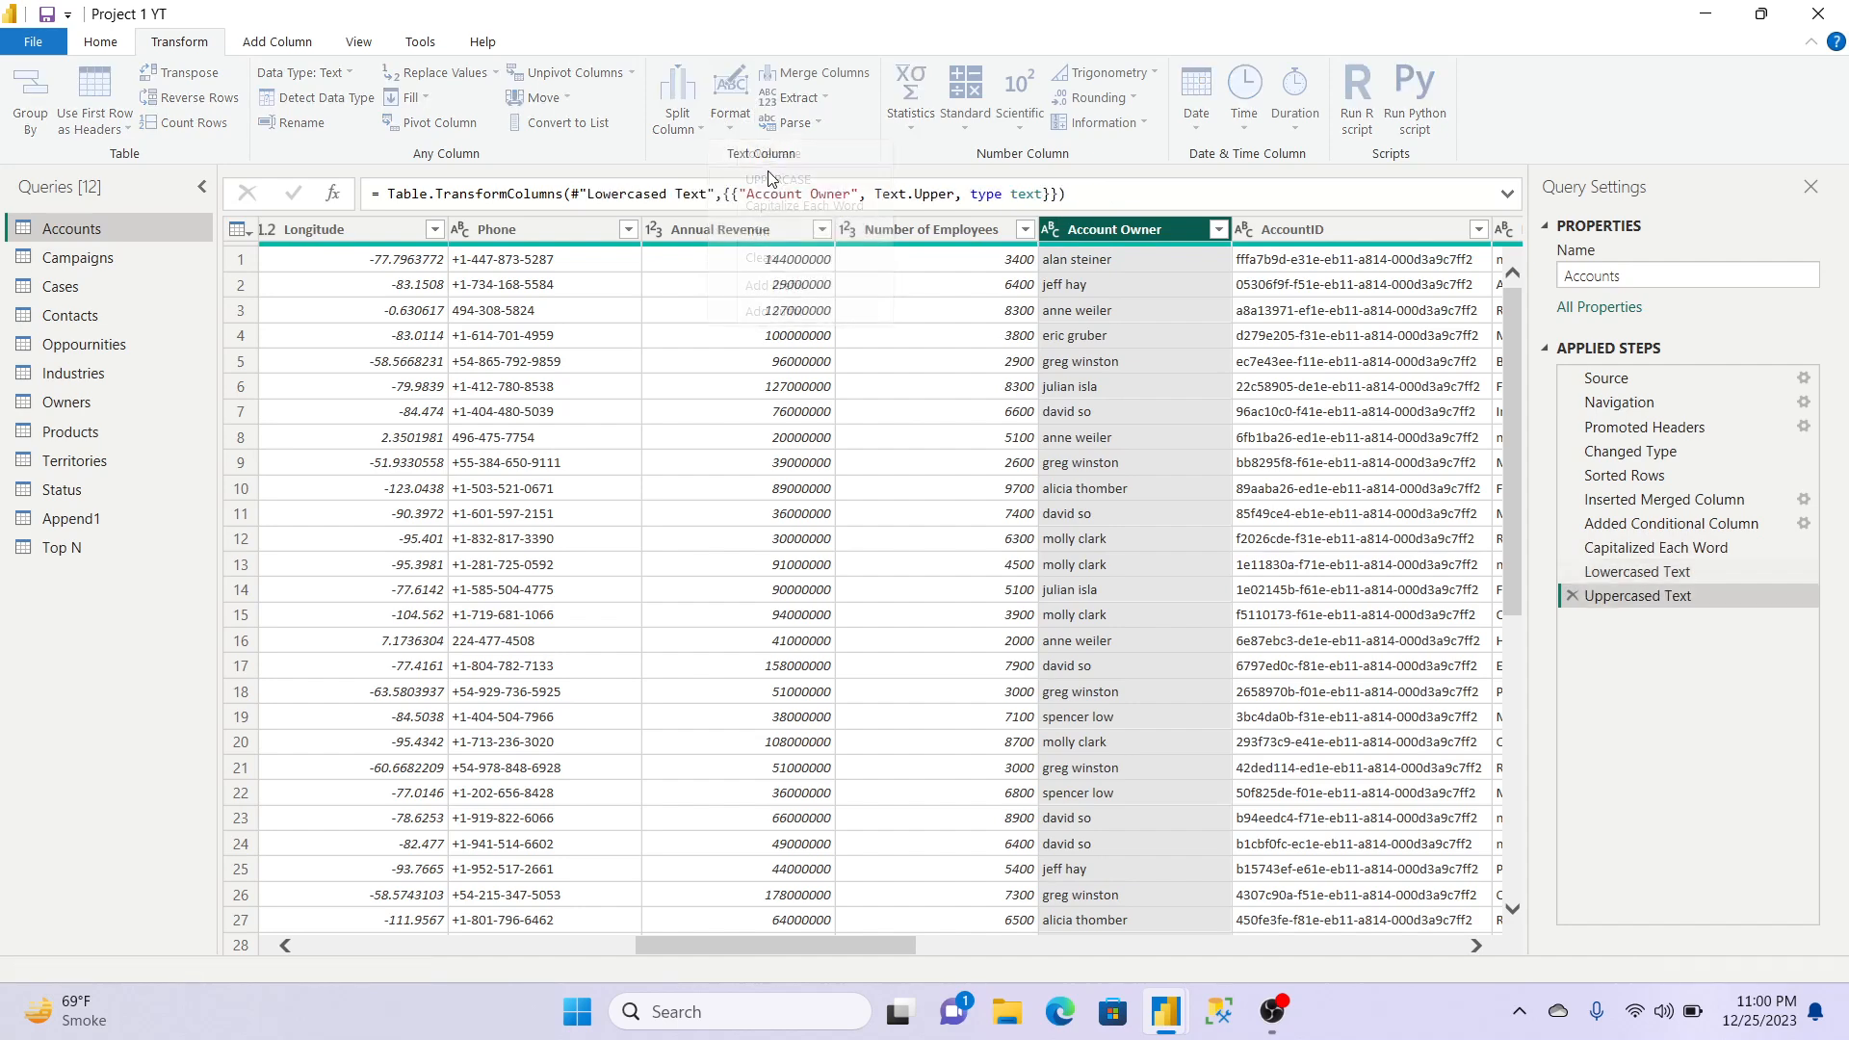
Step: Apply Capitalize Each Word to Account Owner again and go back to the Uppercased Text applied step
{"action": "left_click", "coordinate": [730, 126]}
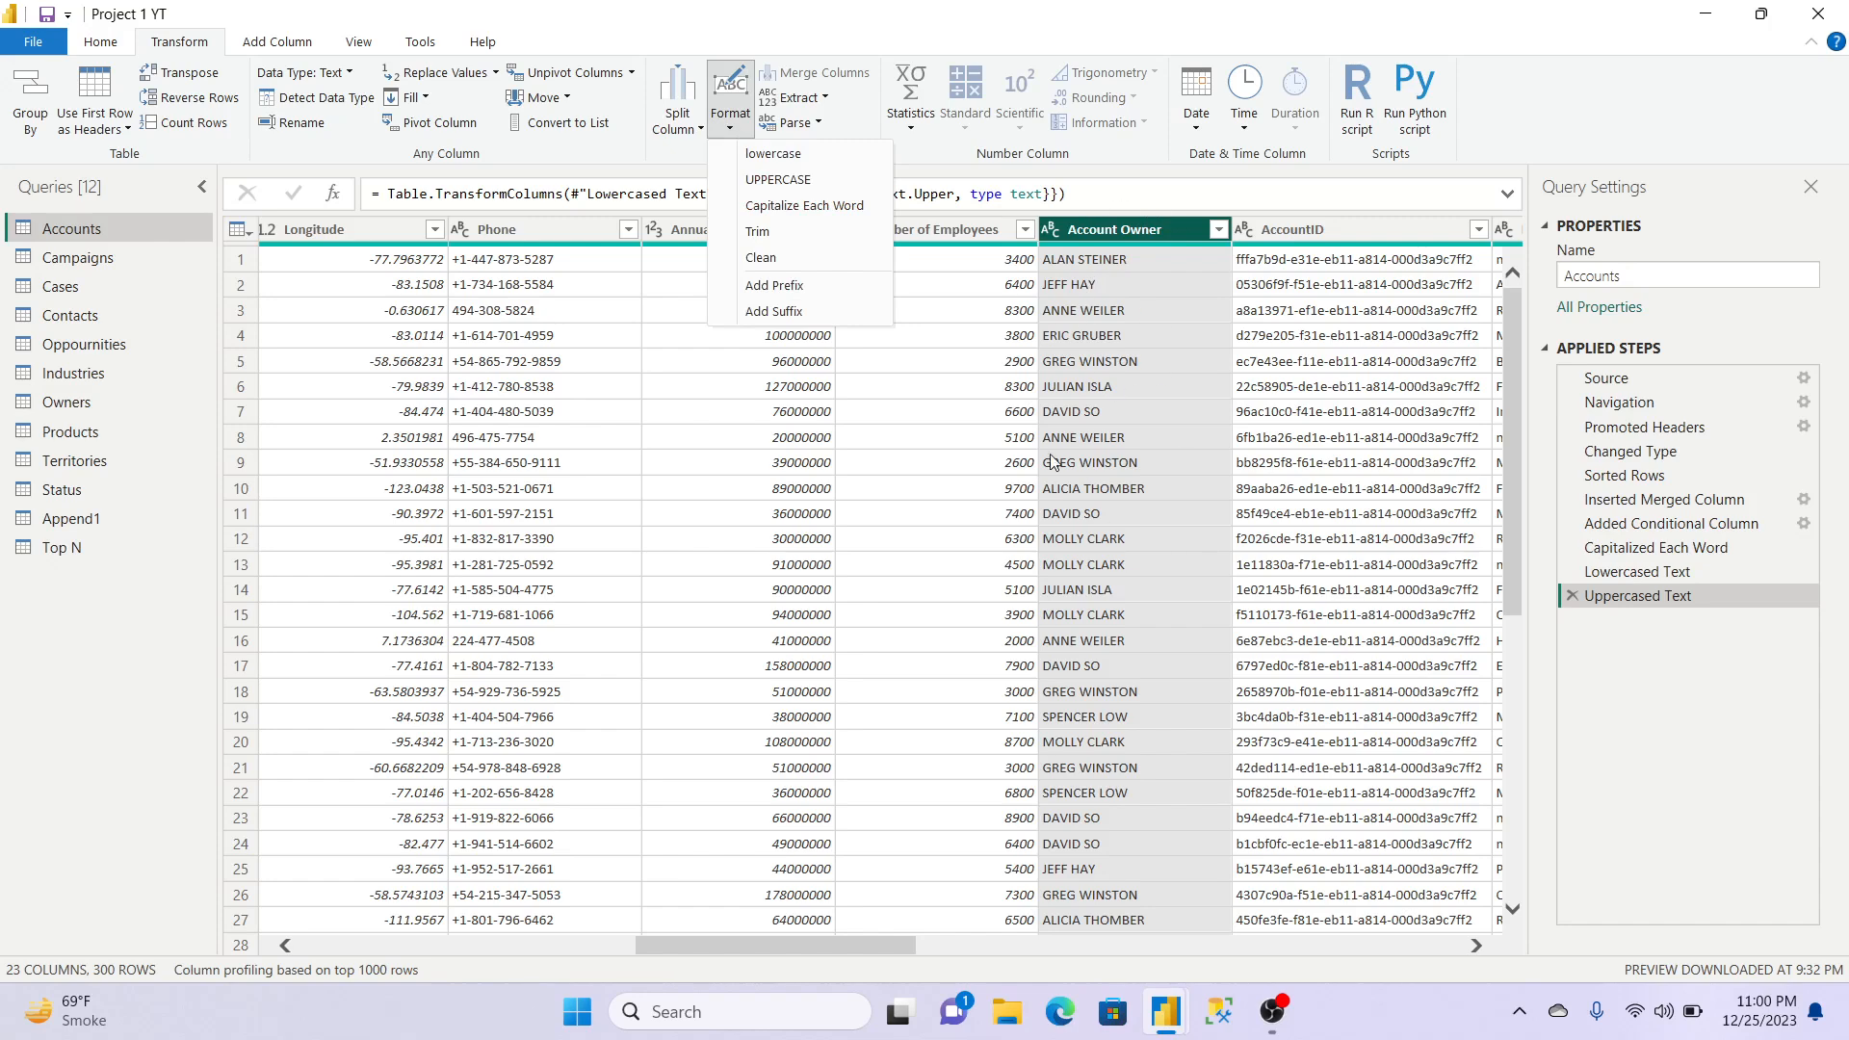
{"action": "left_click", "coordinate": [807, 208]}
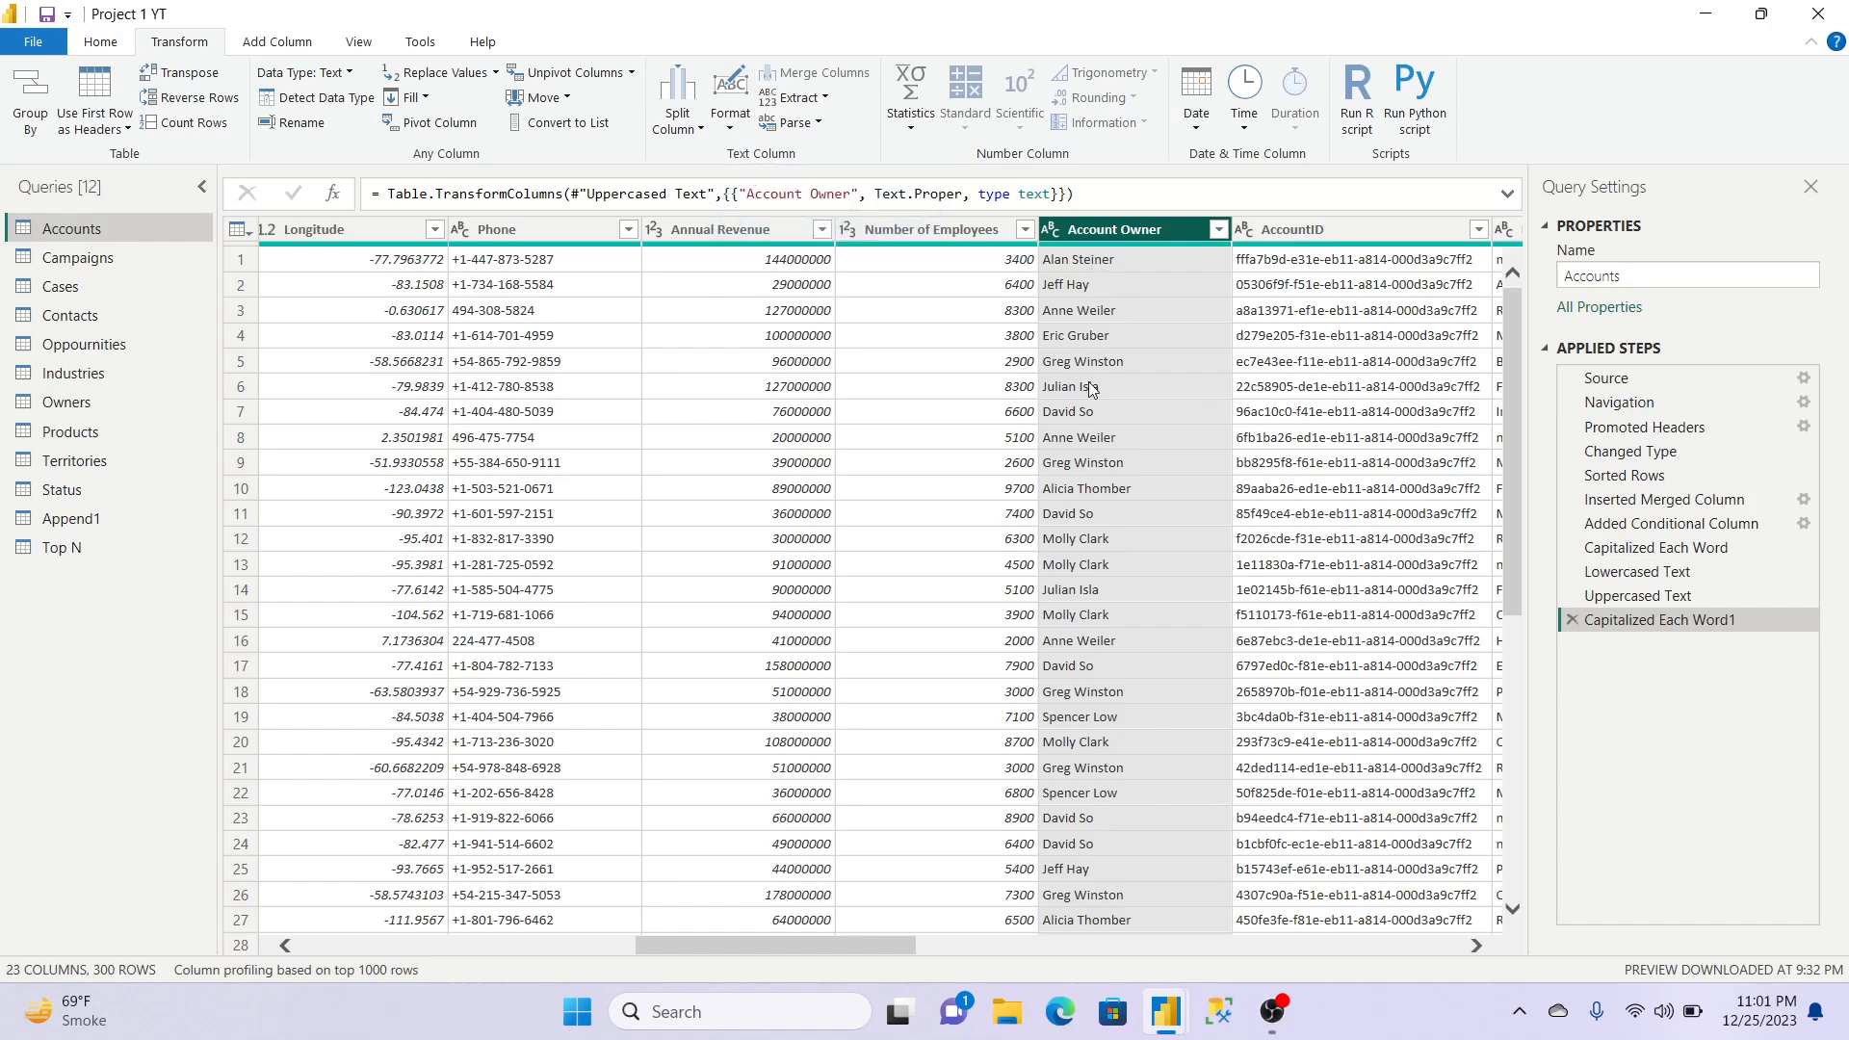
{"action": "left_click", "coordinate": [1663, 598]}
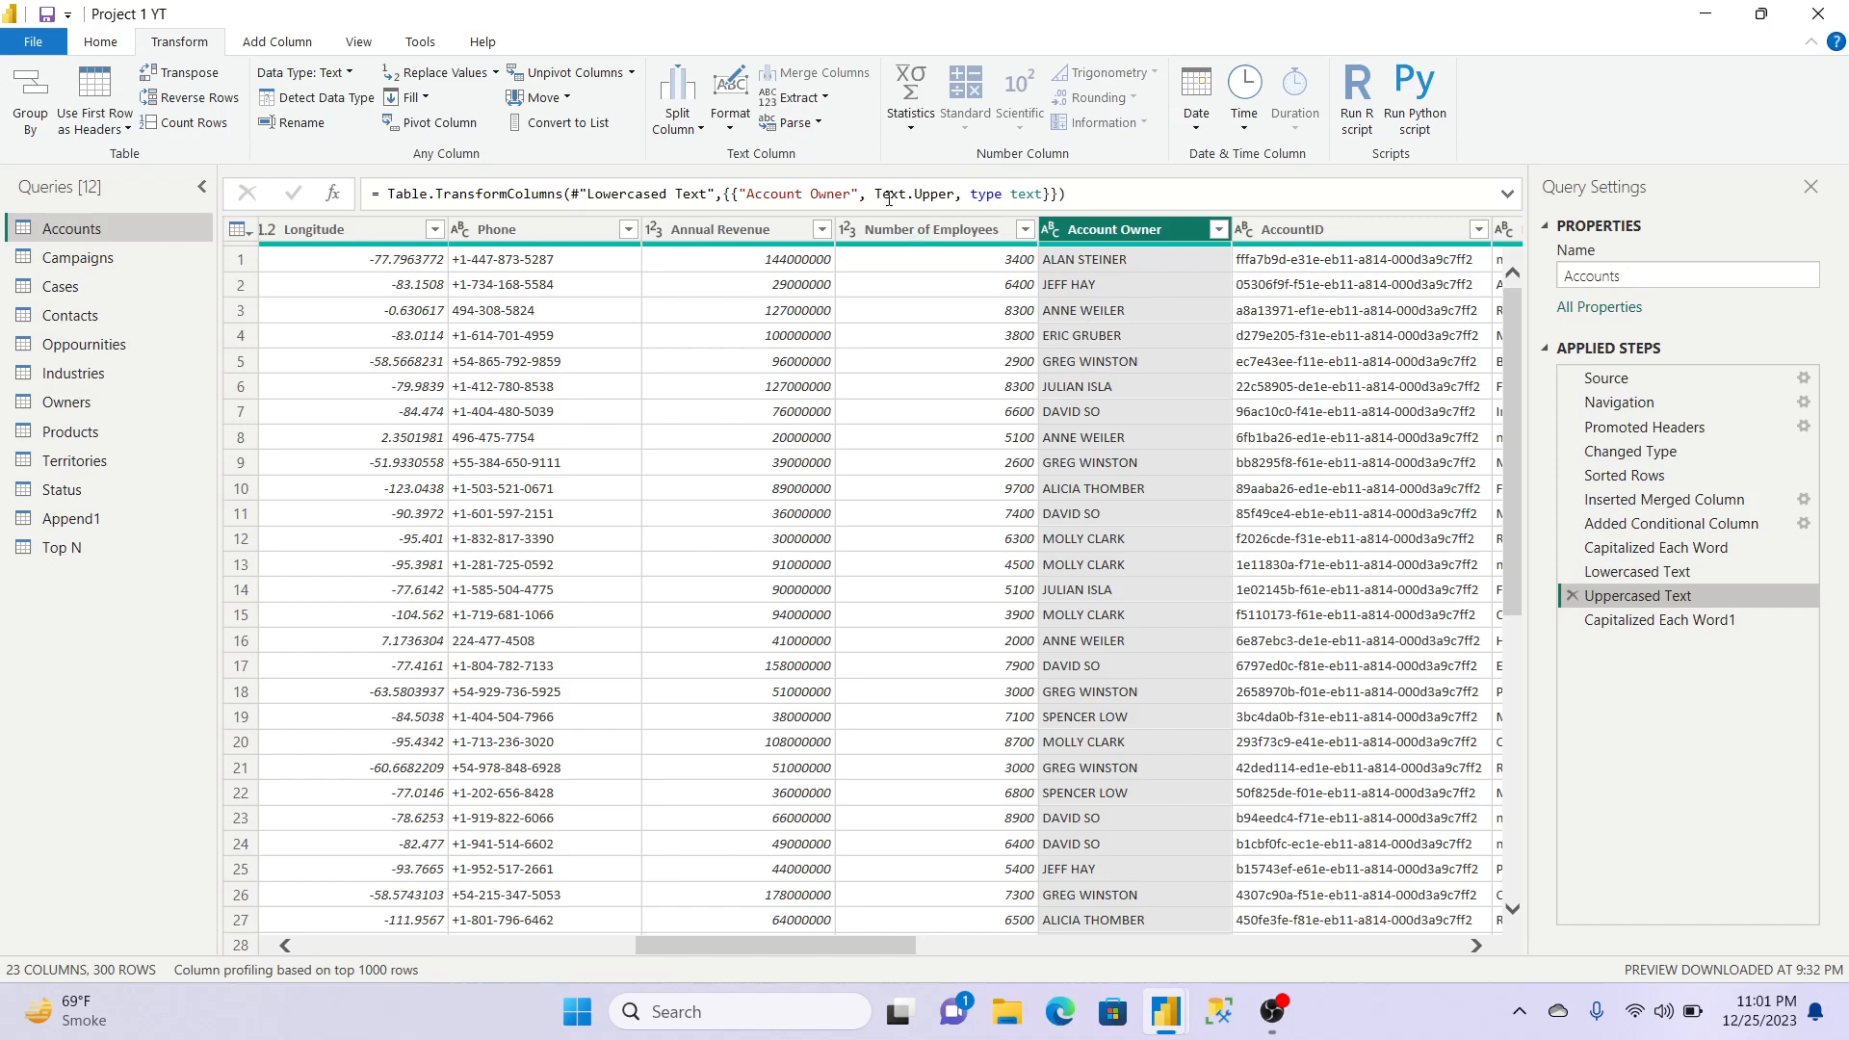
Step: Review the text format options for Account Owner and the standard arithmetic operations for a new column from Annual Revenue
{"action": "left_click", "coordinate": [731, 127]}
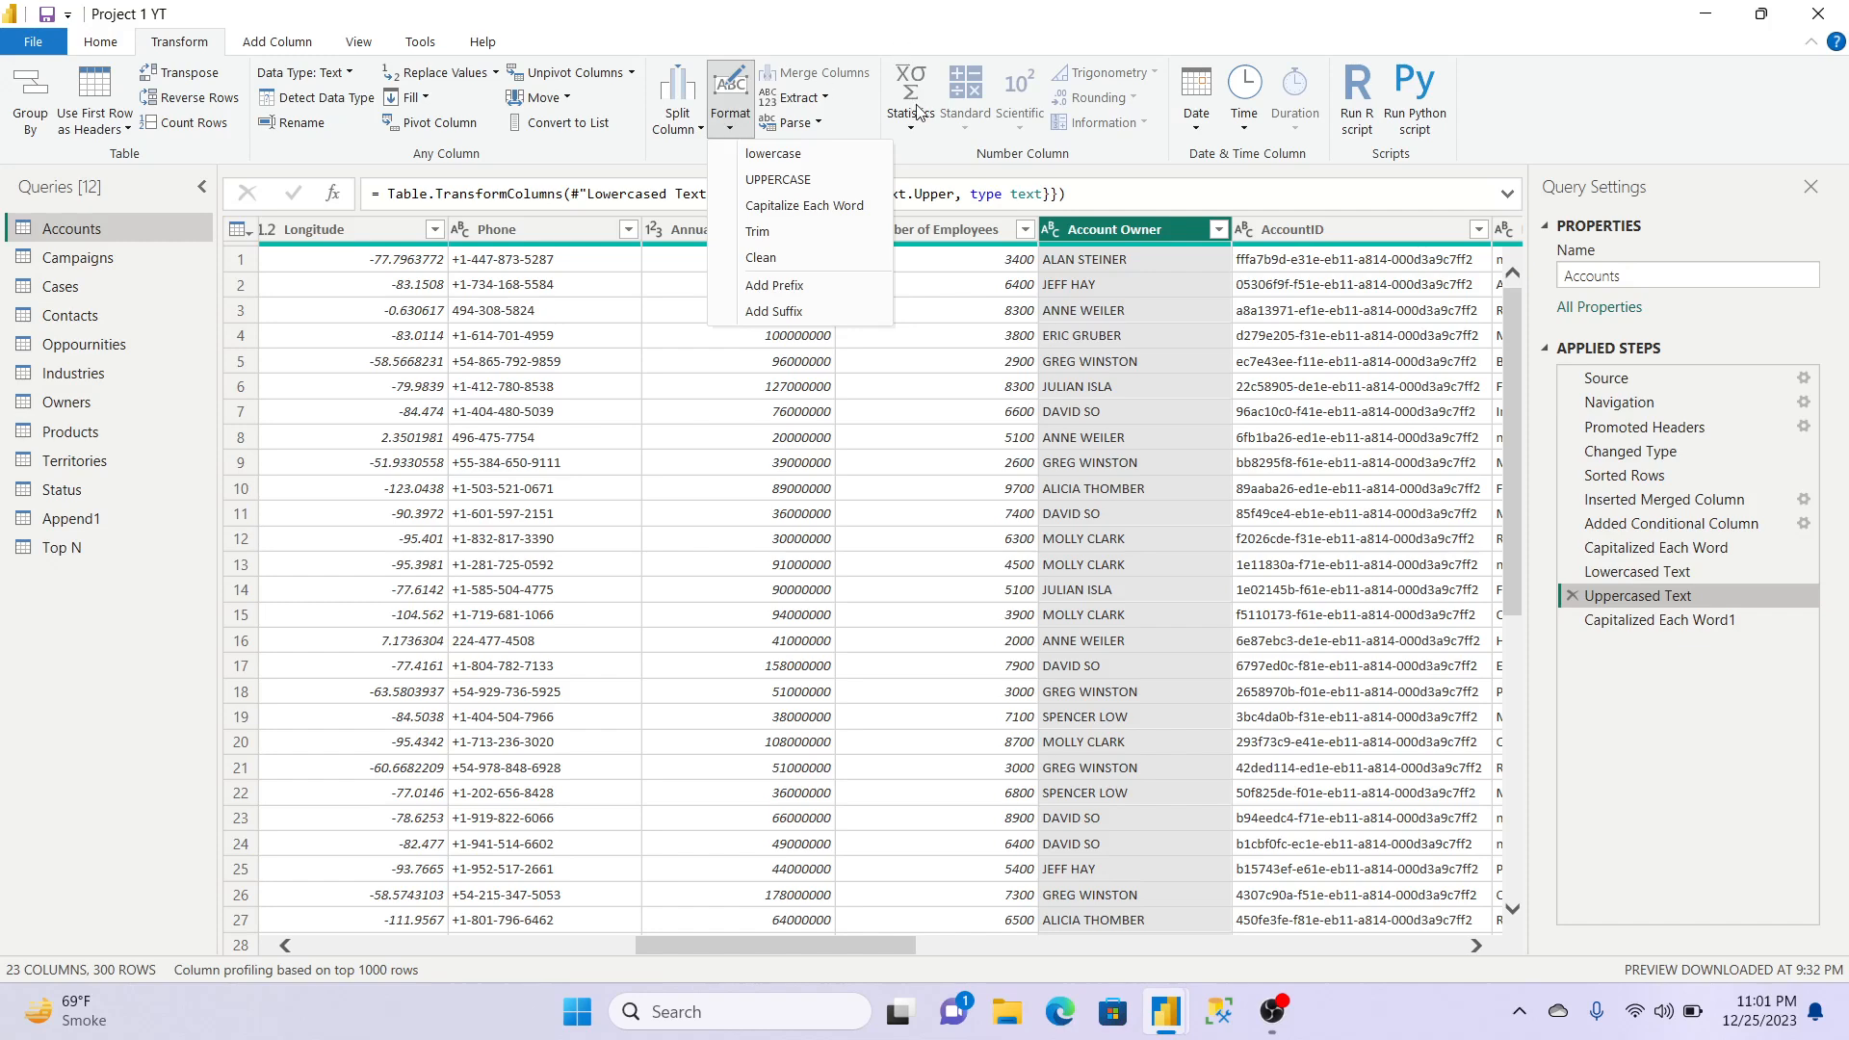
{"action": "left_click", "coordinate": [286, 38]}
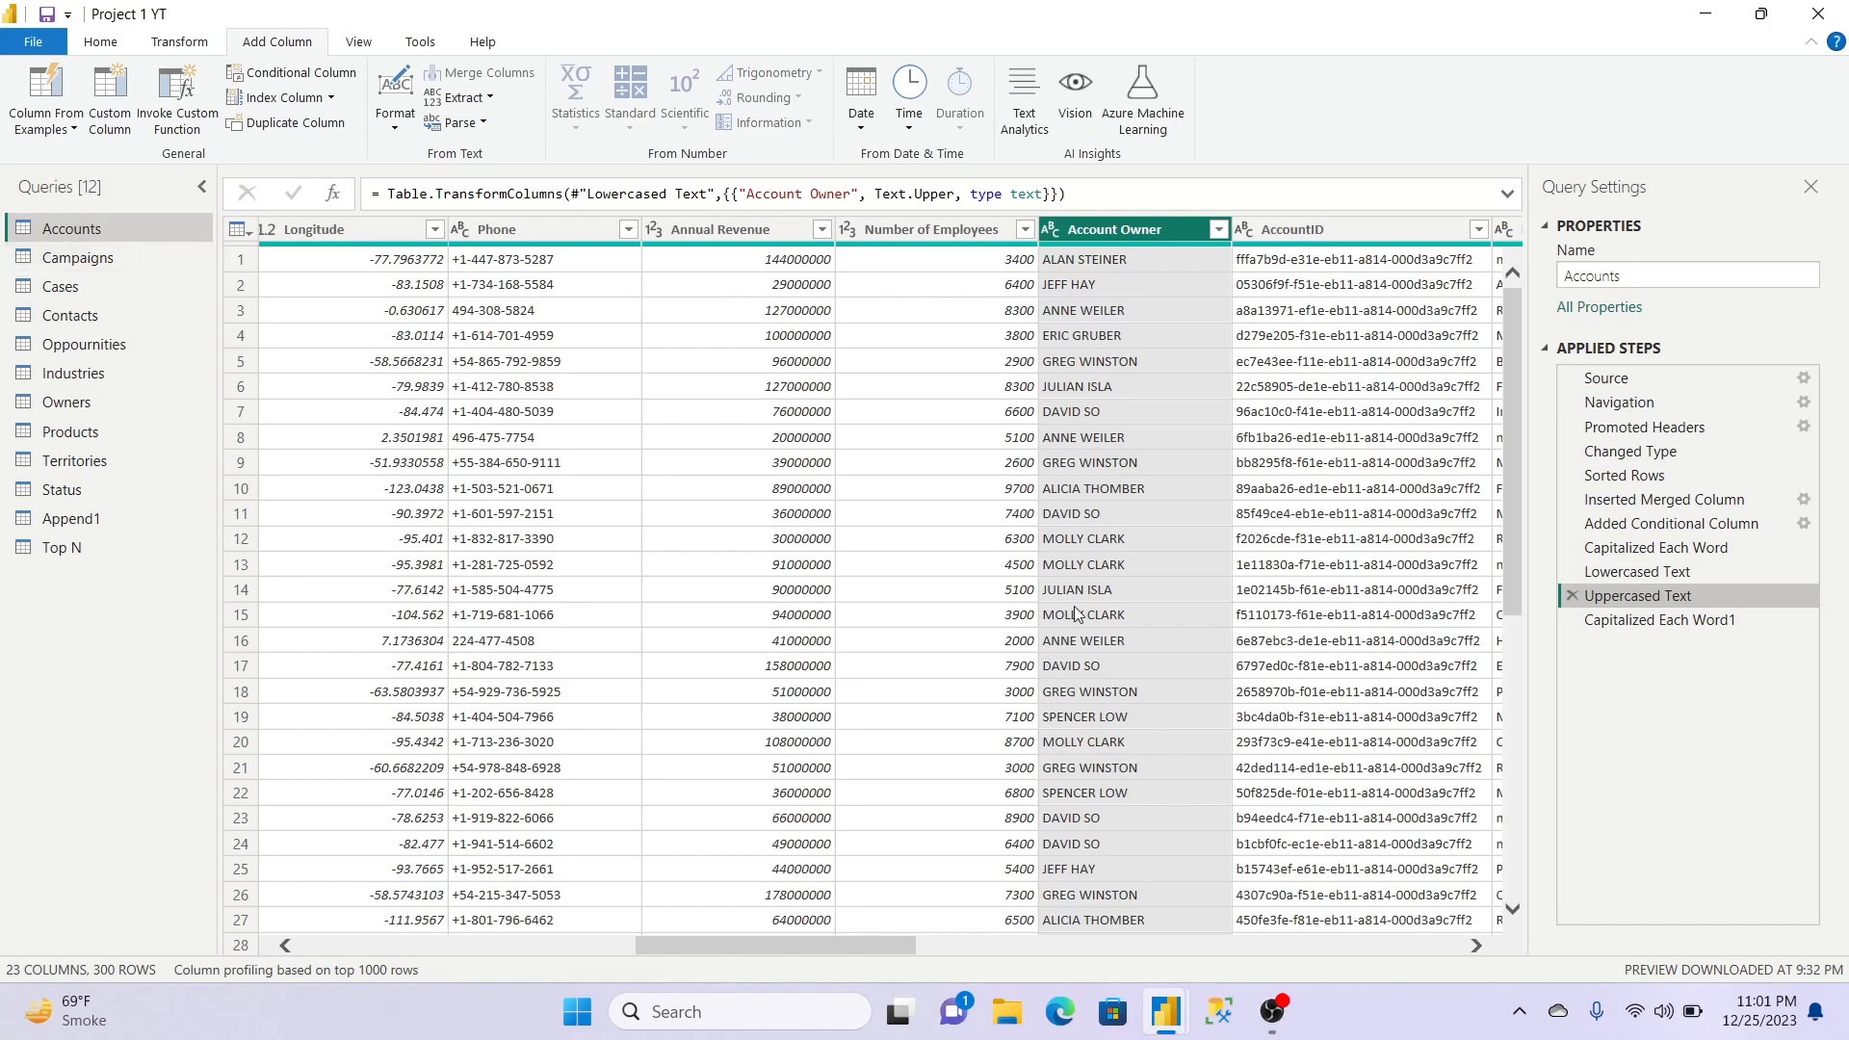
{"action": "left_click", "coordinate": [754, 227]}
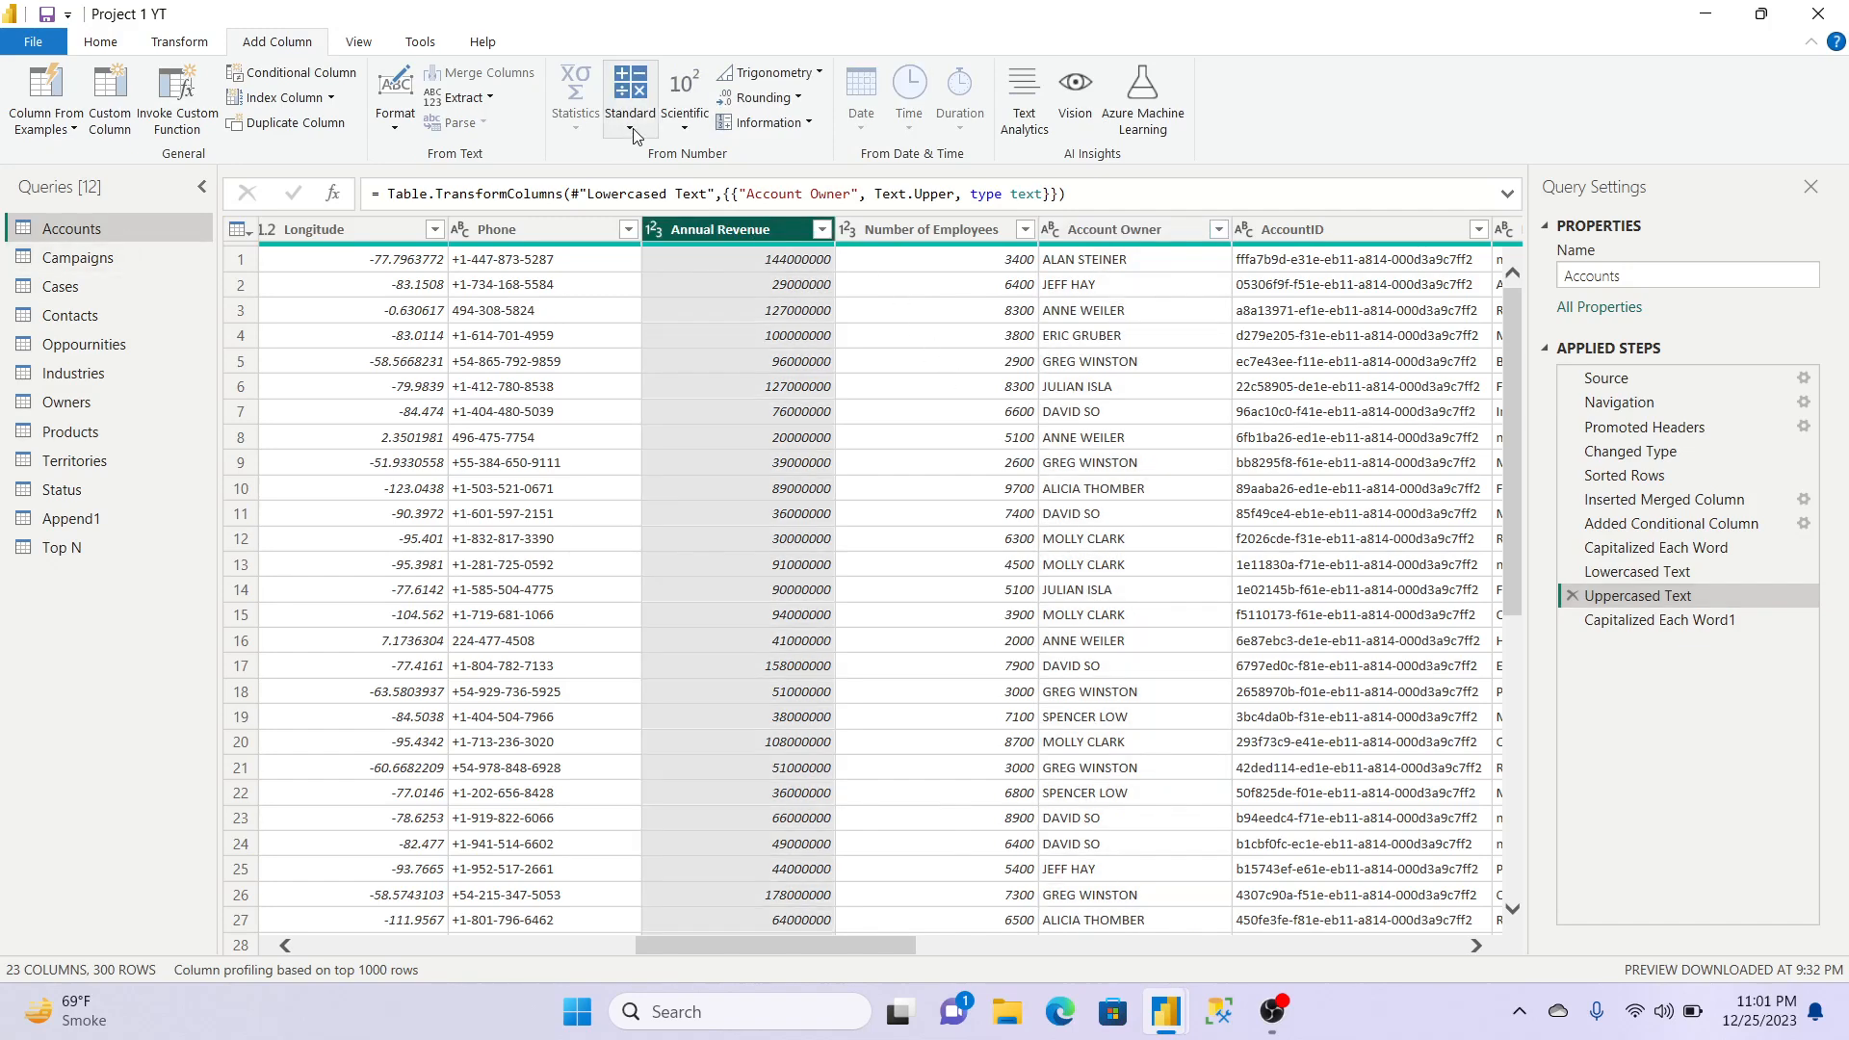
{"action": "left_click", "coordinate": [633, 129]}
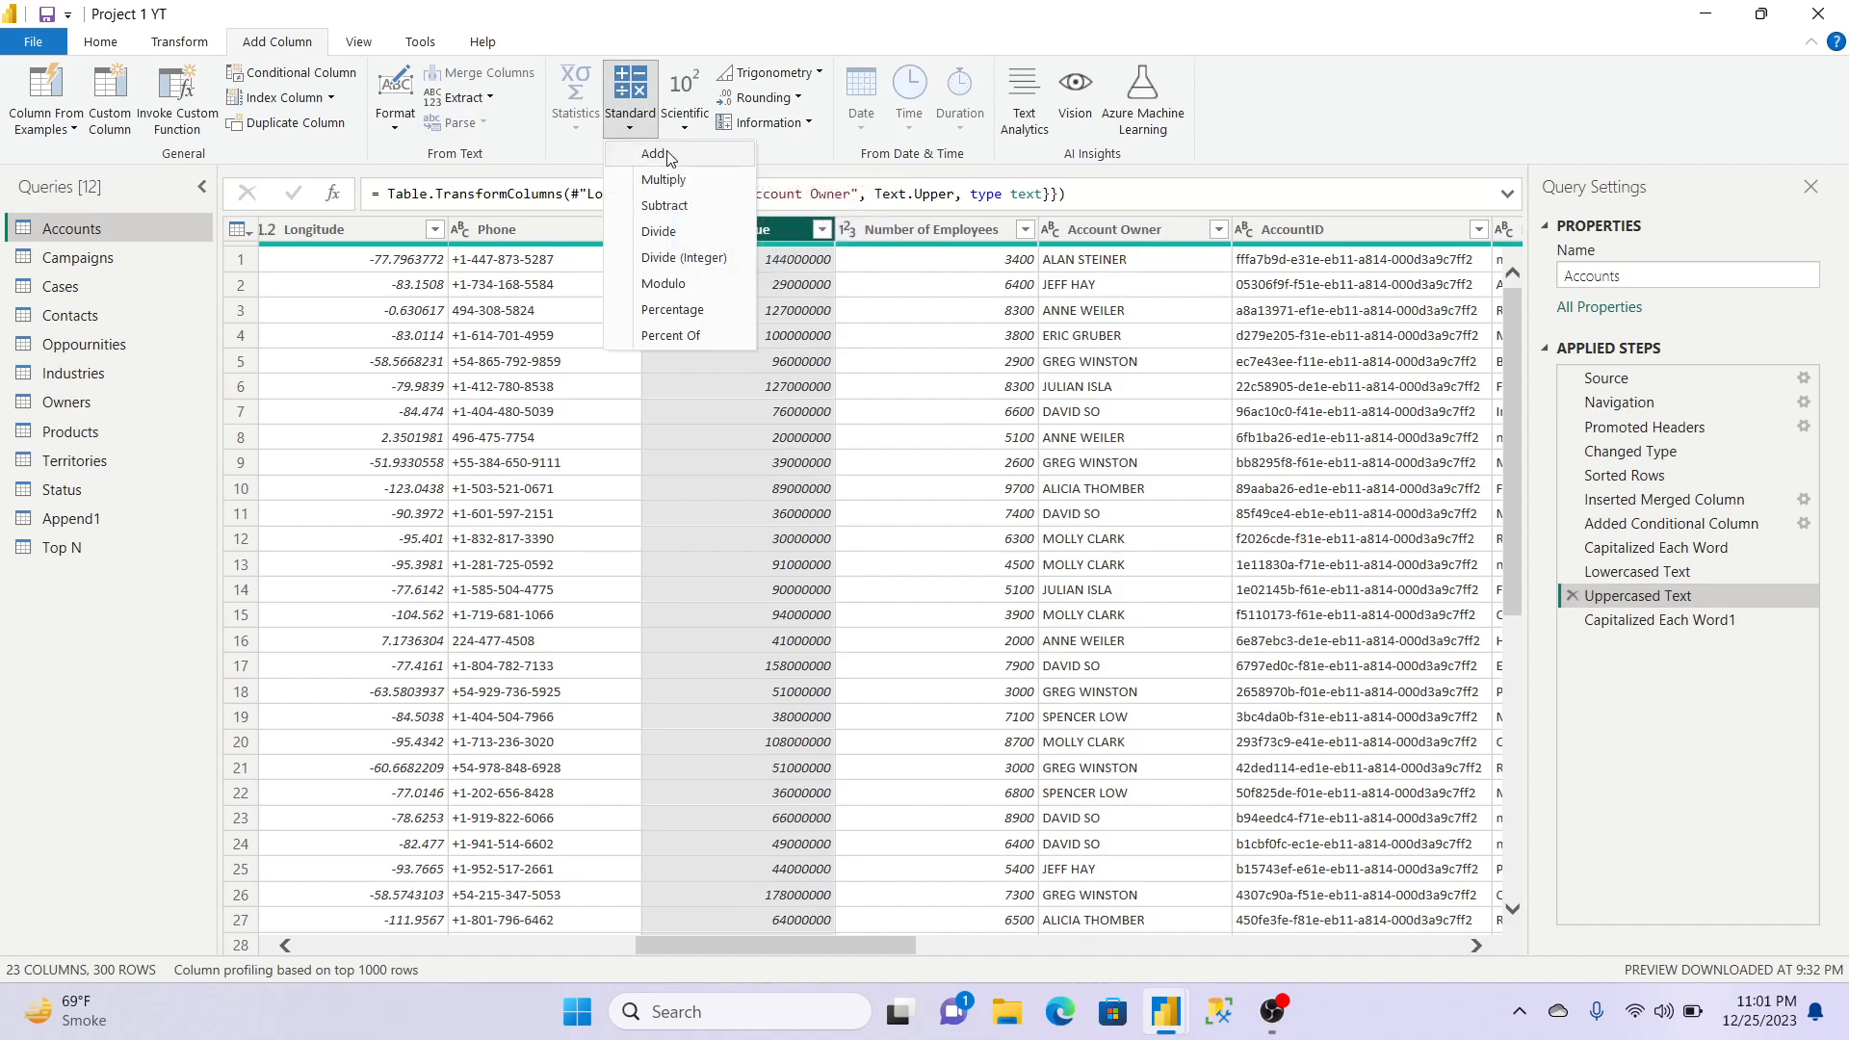
{"action": "left_click", "coordinate": [891, 8]}
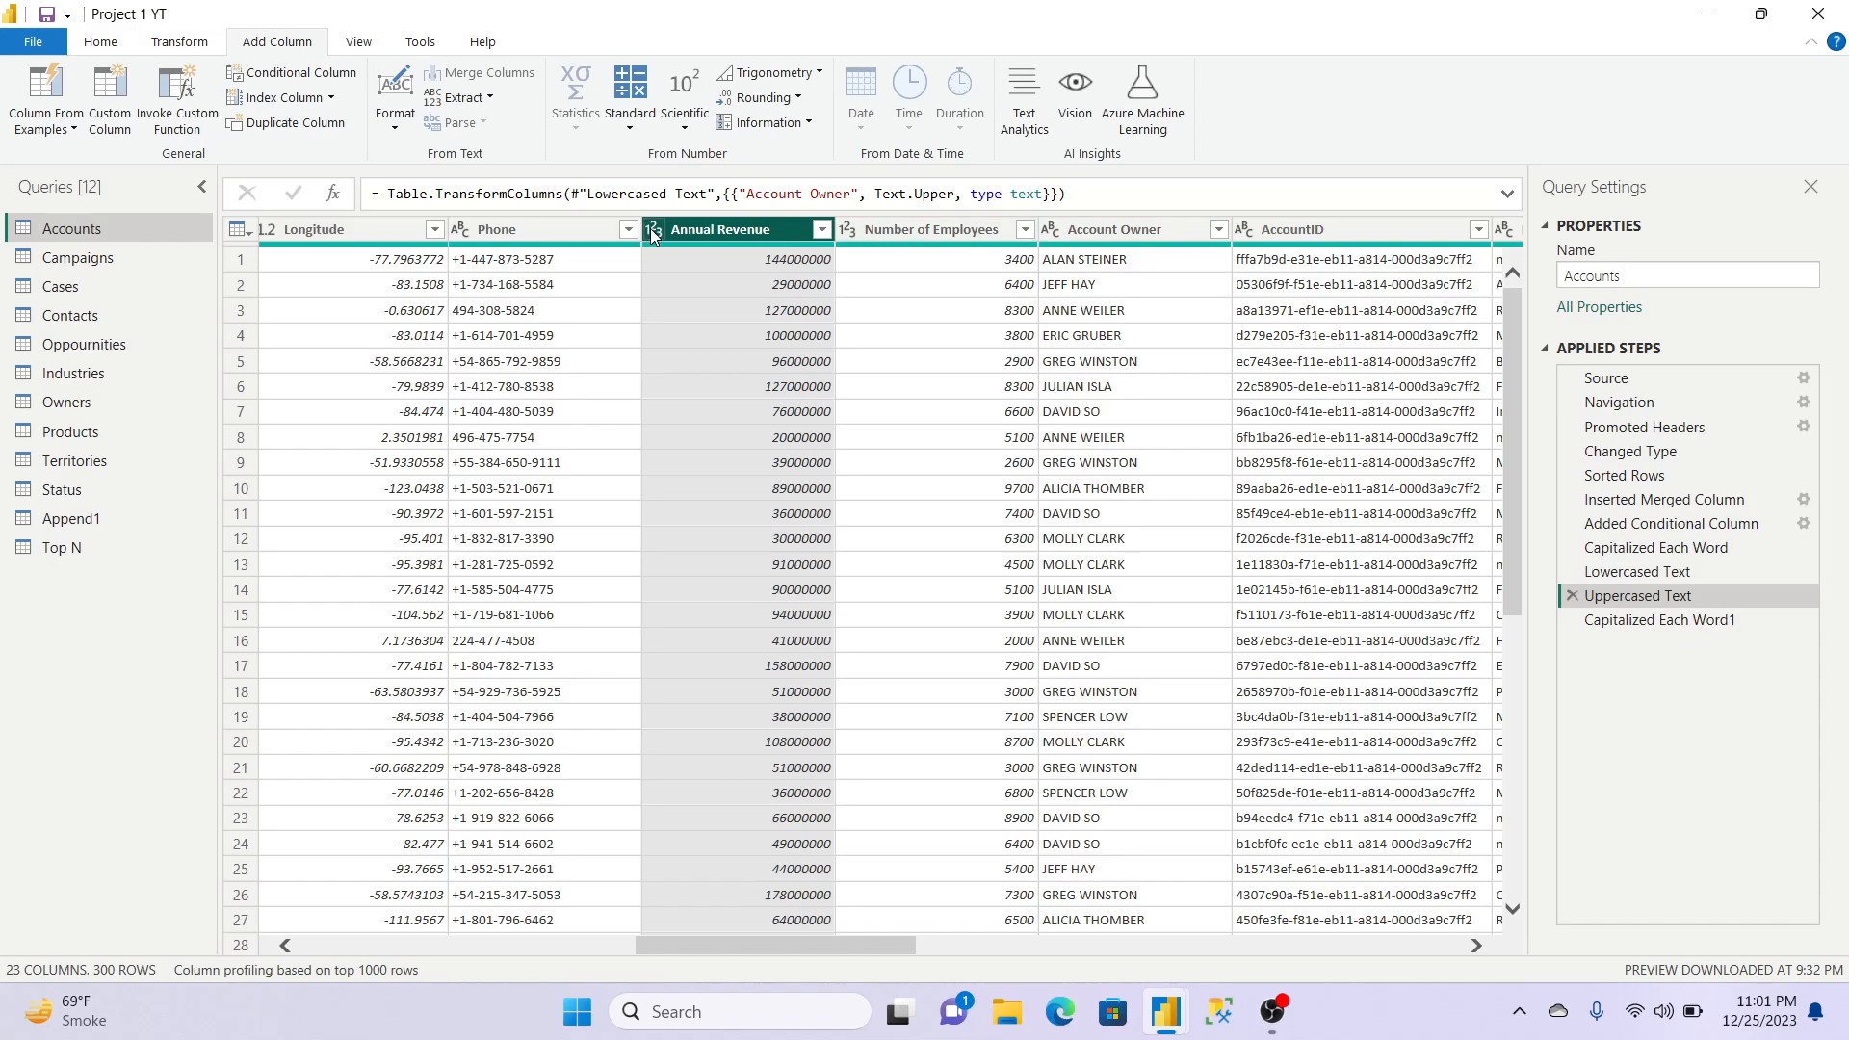
Step: Insert a new column in Accounts that adds Annual Revenue and Number of Employees, as an intermediate query step
{"action": "left_click", "coordinate": [893, 234], "text": "ctrl"}
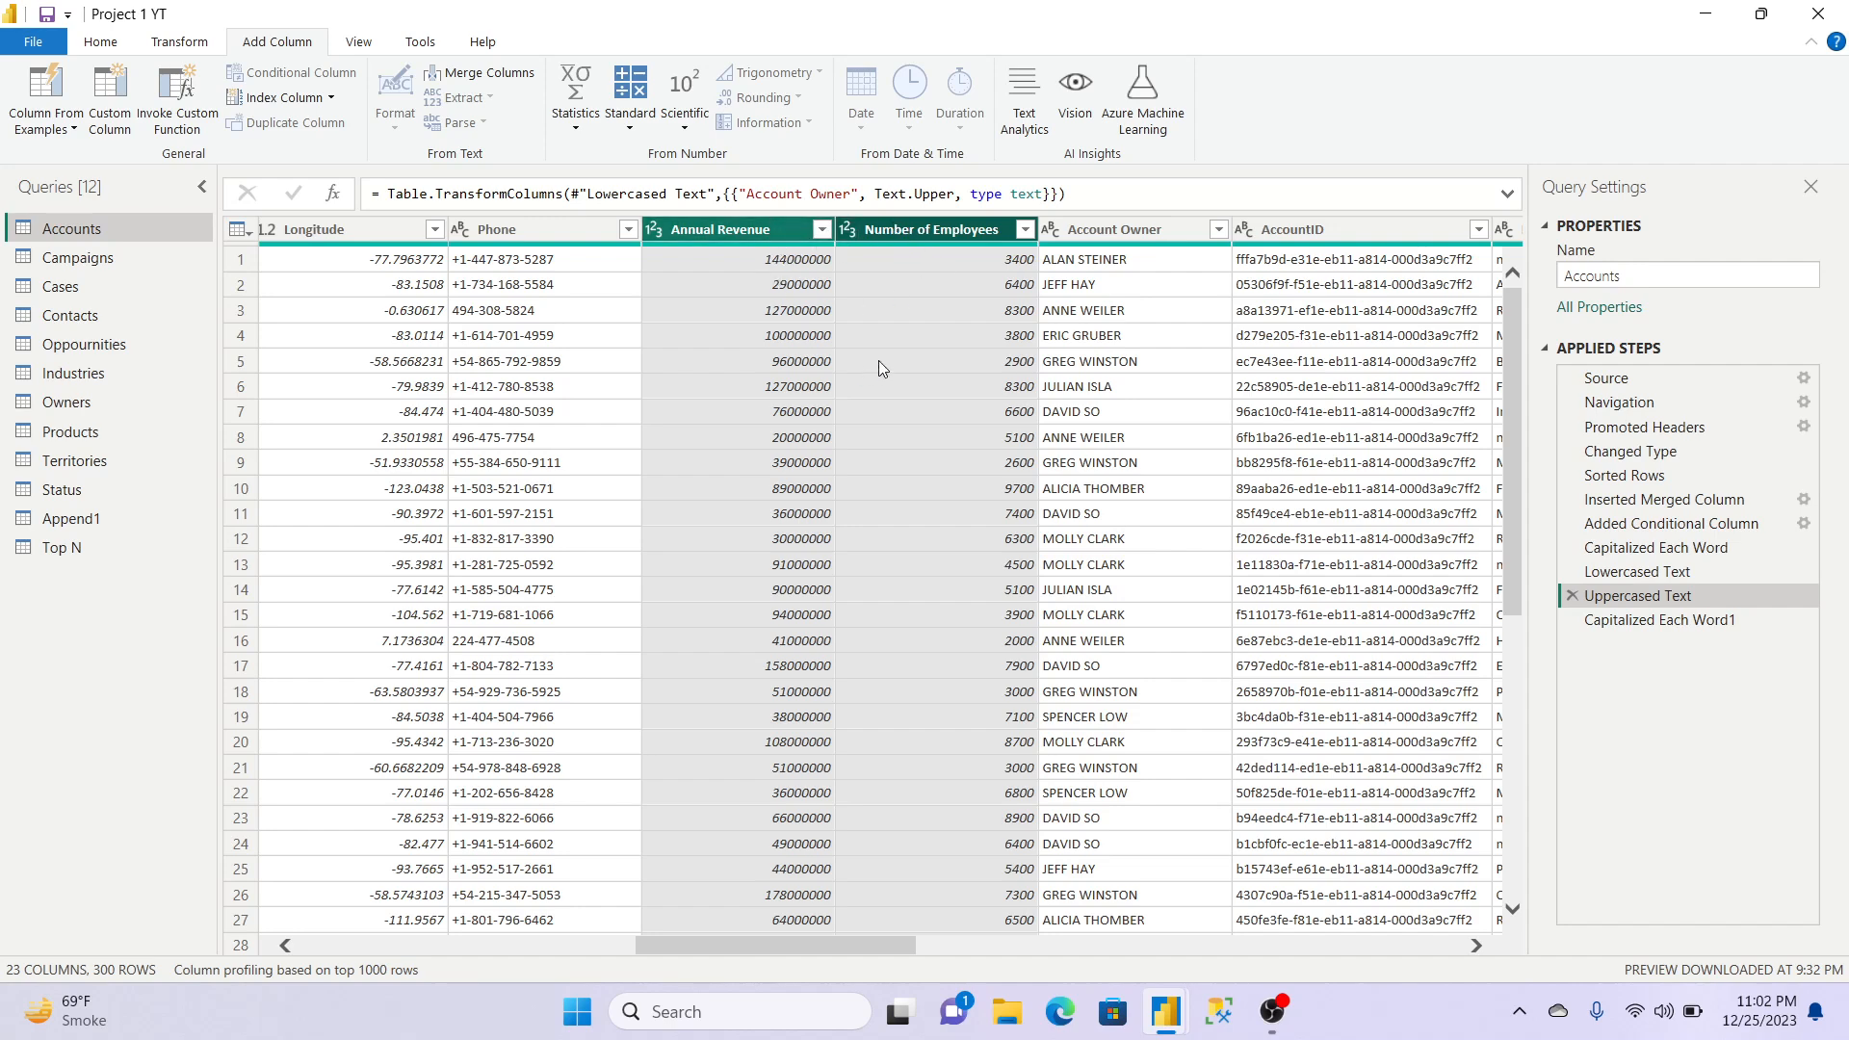
{"action": "left_click", "coordinate": [177, 42]}
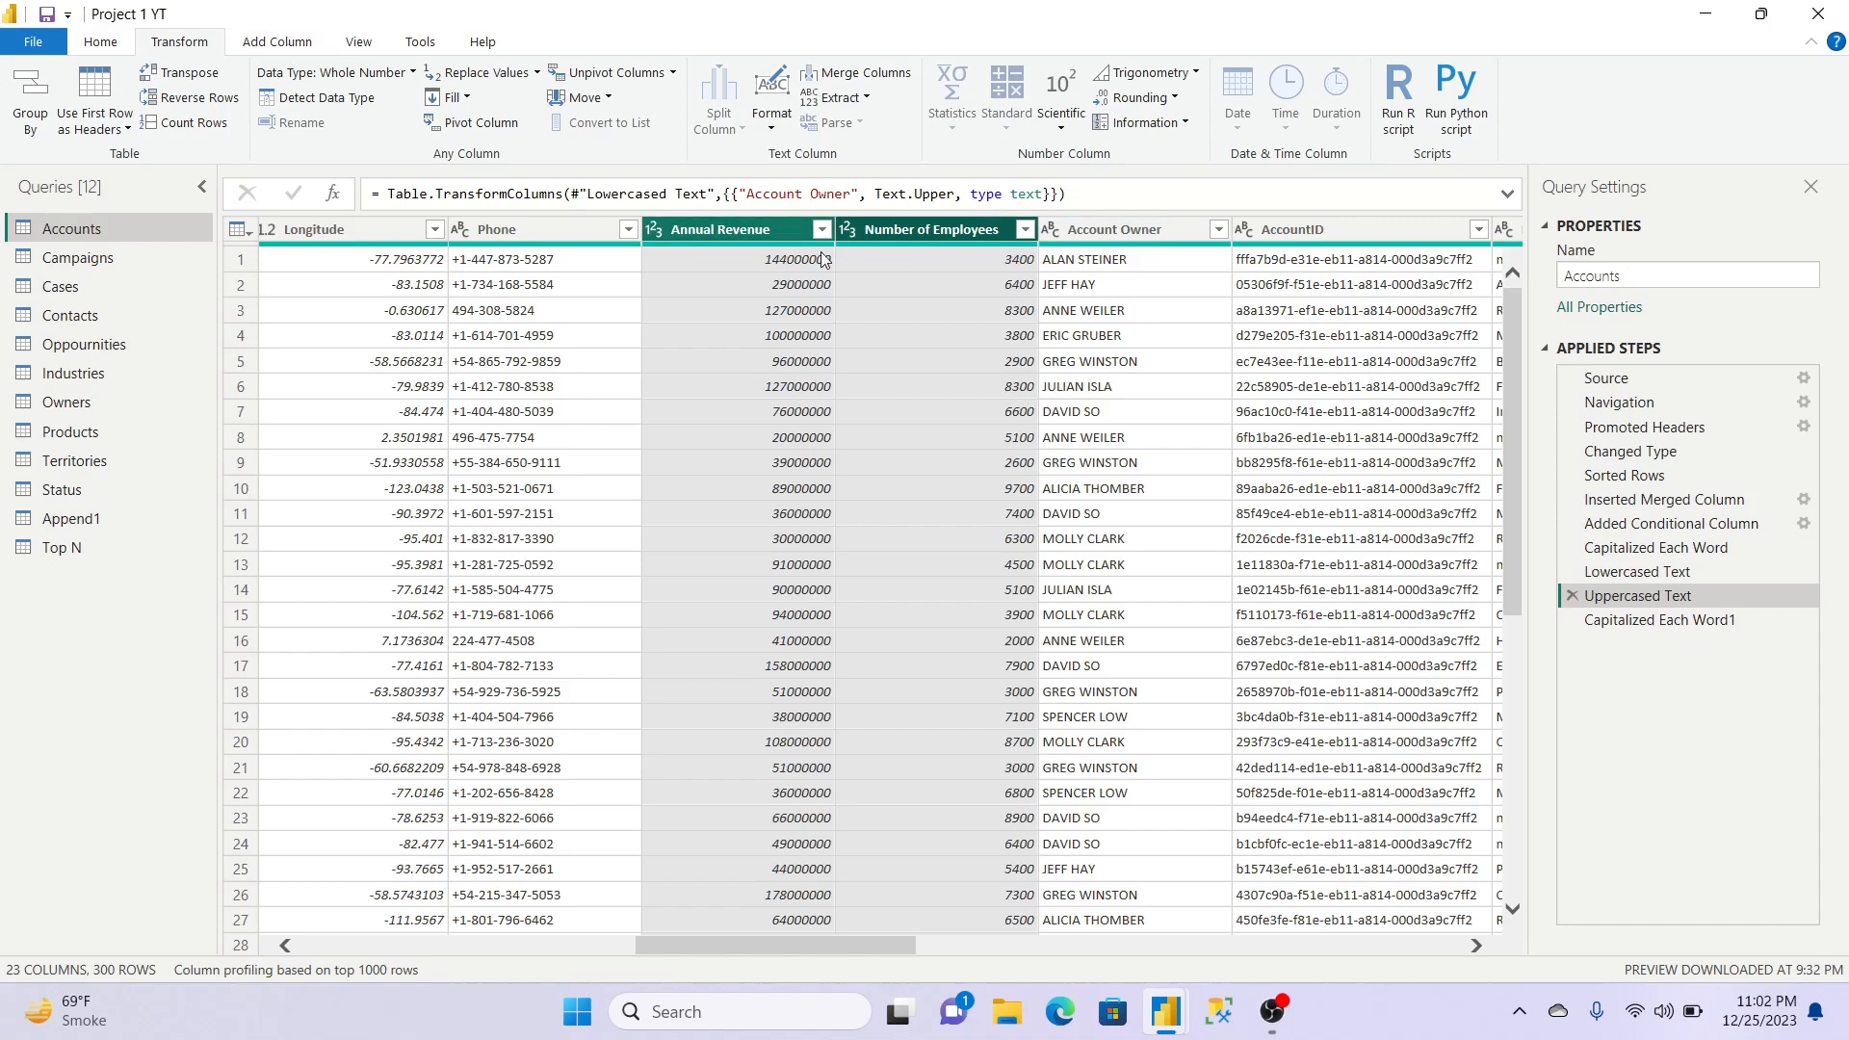
{"action": "left_click", "coordinate": [279, 38]}
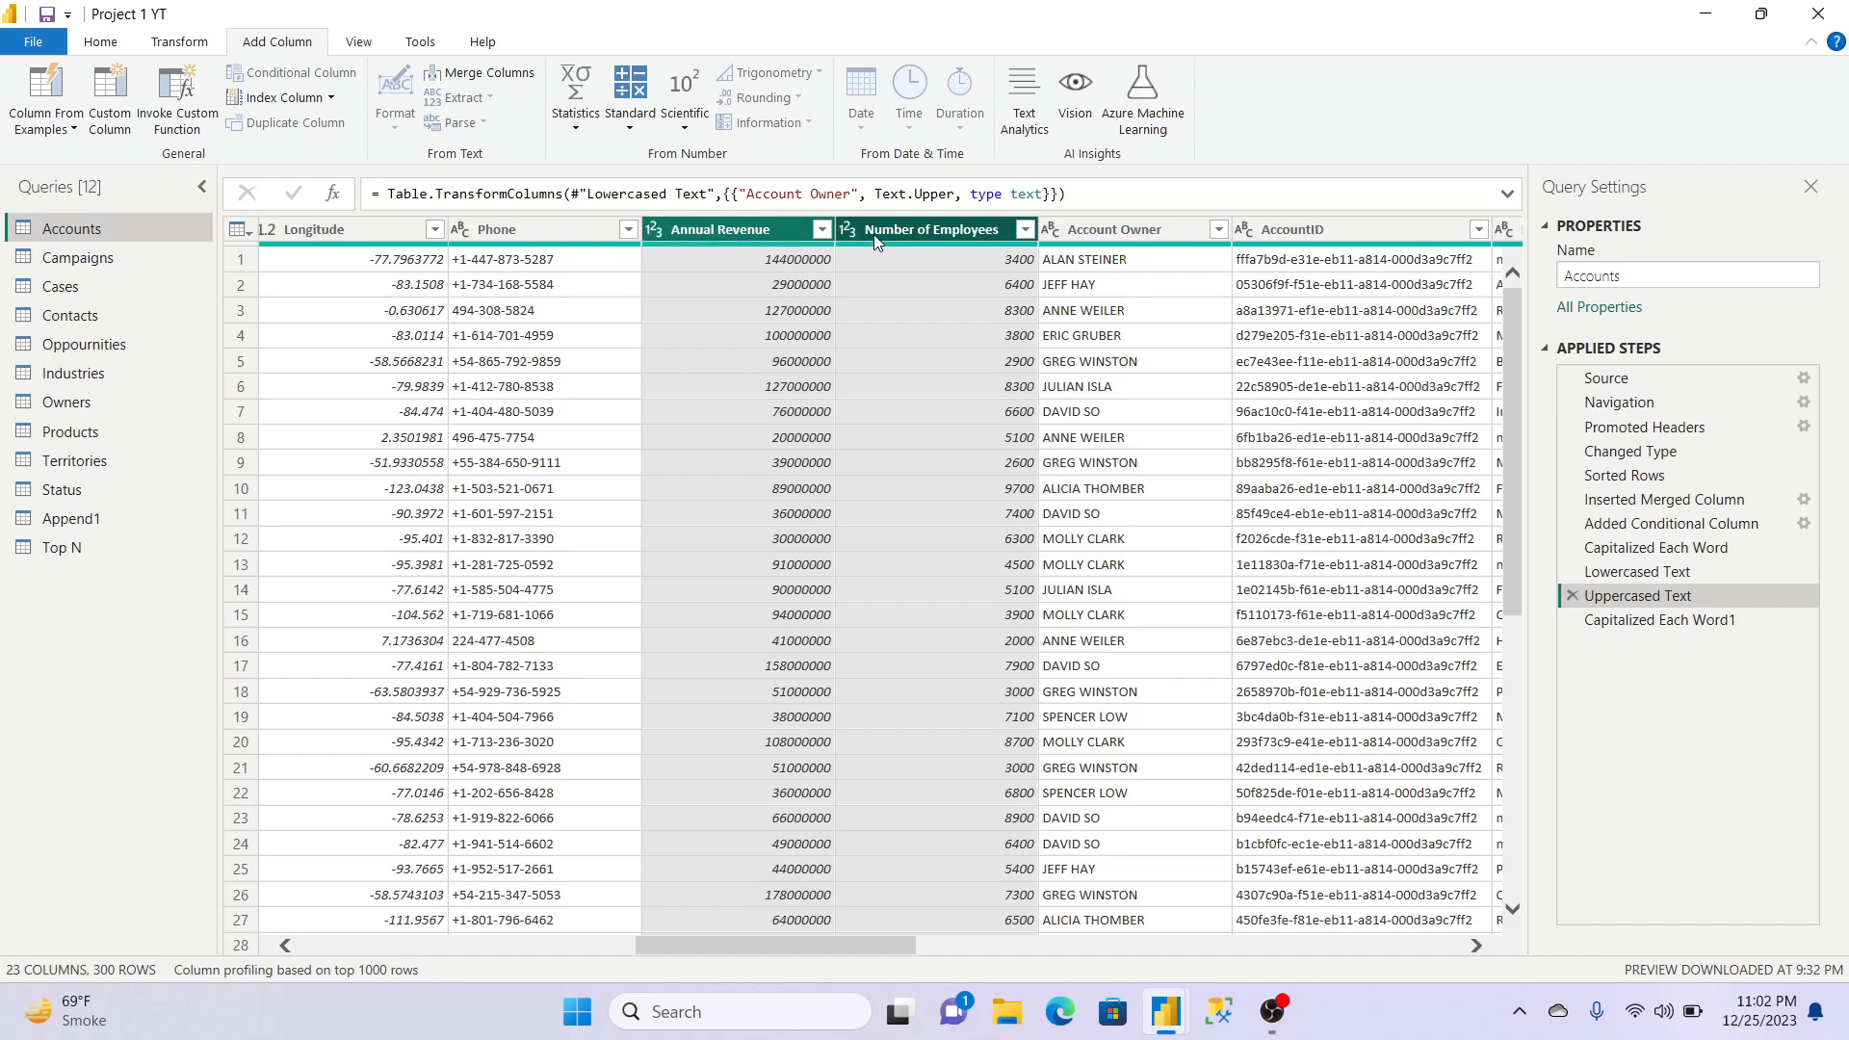
{"action": "left_click", "coordinate": [631, 121]}
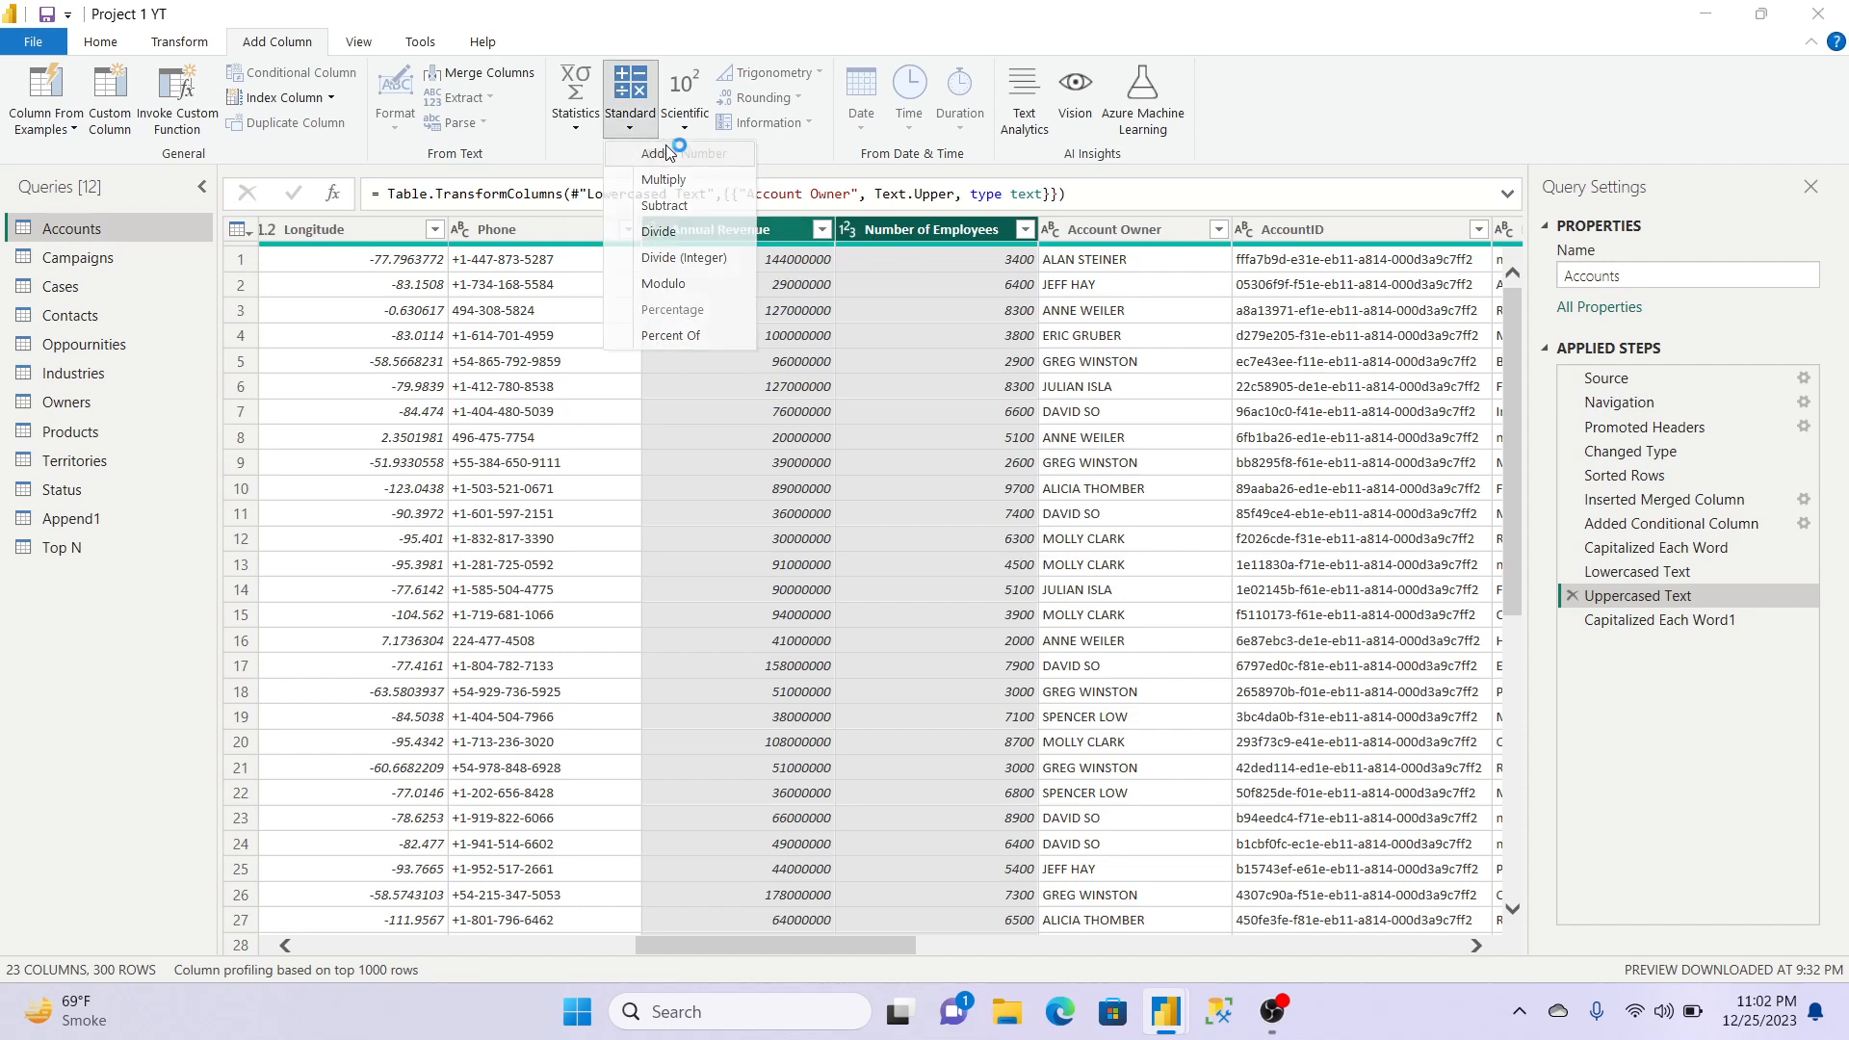
{"action": "left_click", "coordinate": [655, 231]}
{"action": "left_click", "coordinate": [1143, 558]}
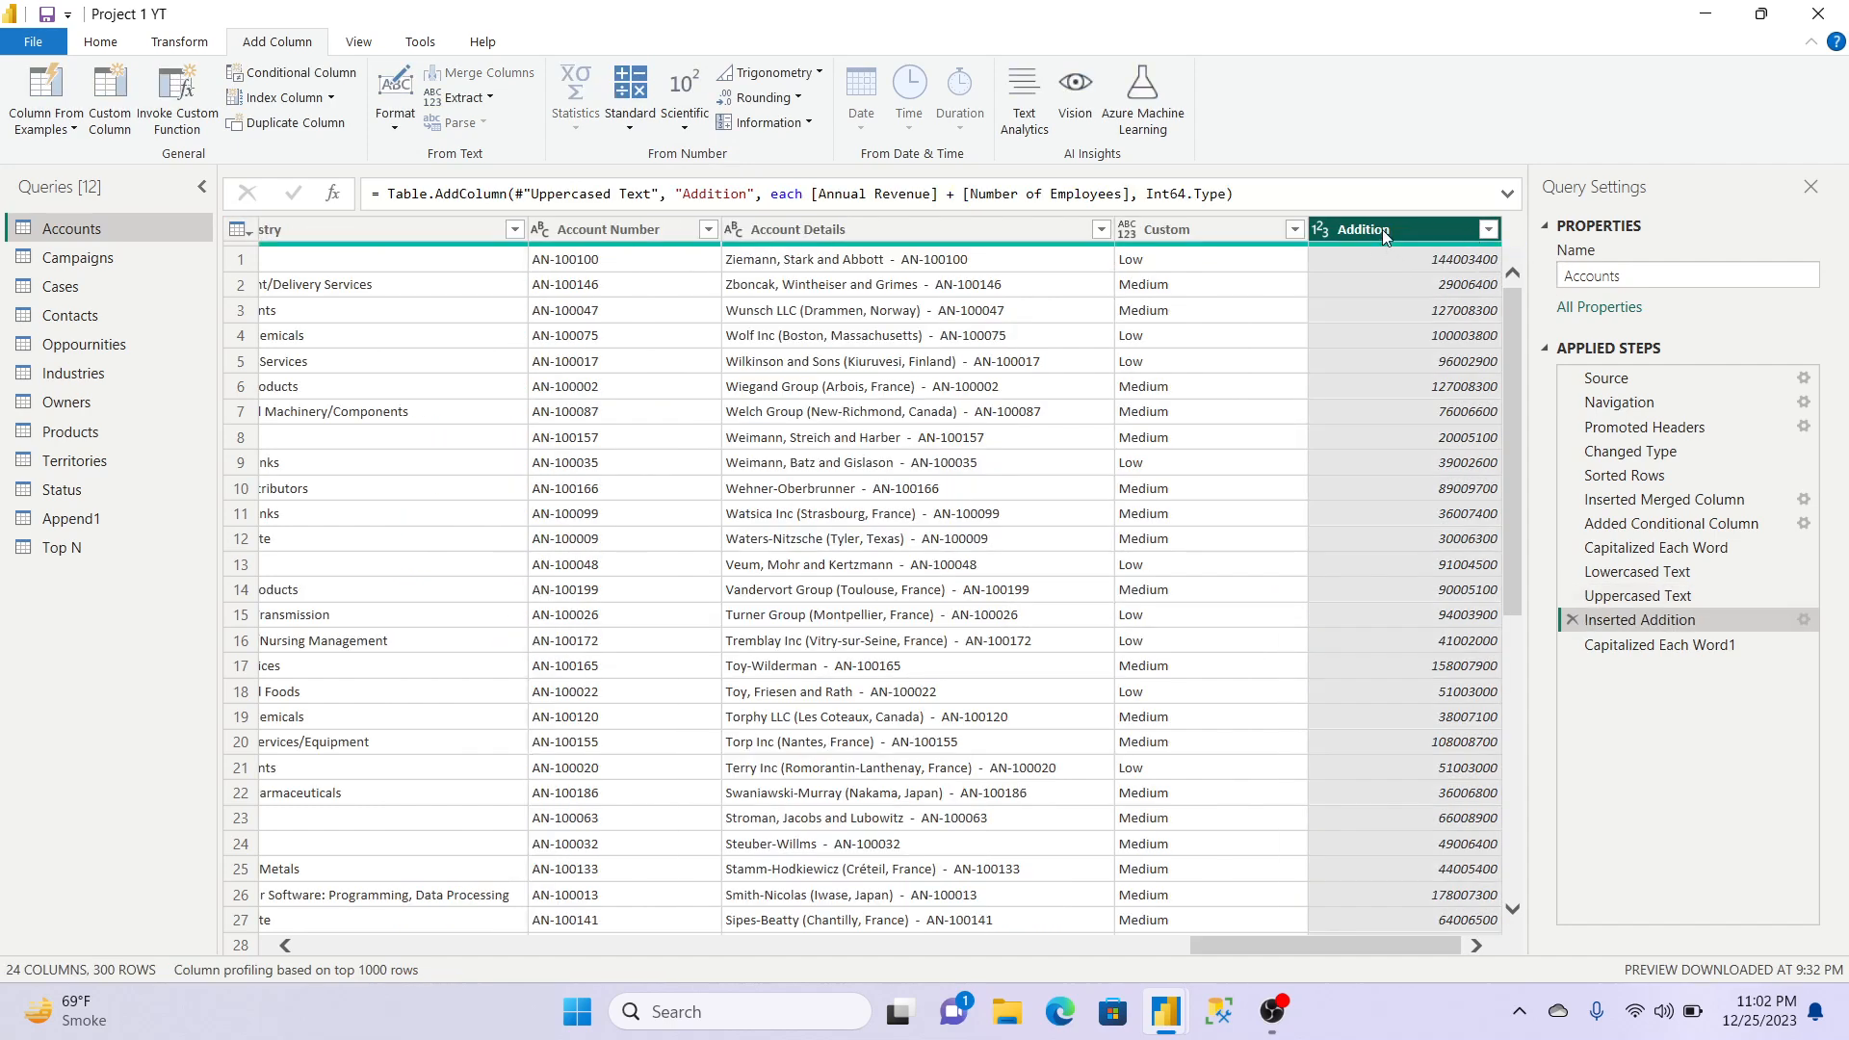
Step: Rename the new addition column as "Anuual Rev - Emp" and insert the rename as an intermediate step
{"action": "double_click", "coordinate": [1384, 229]}
{"action": "double_click", "coordinate": [1395, 234]}
{"action": "type", "text": "Anuual E"}
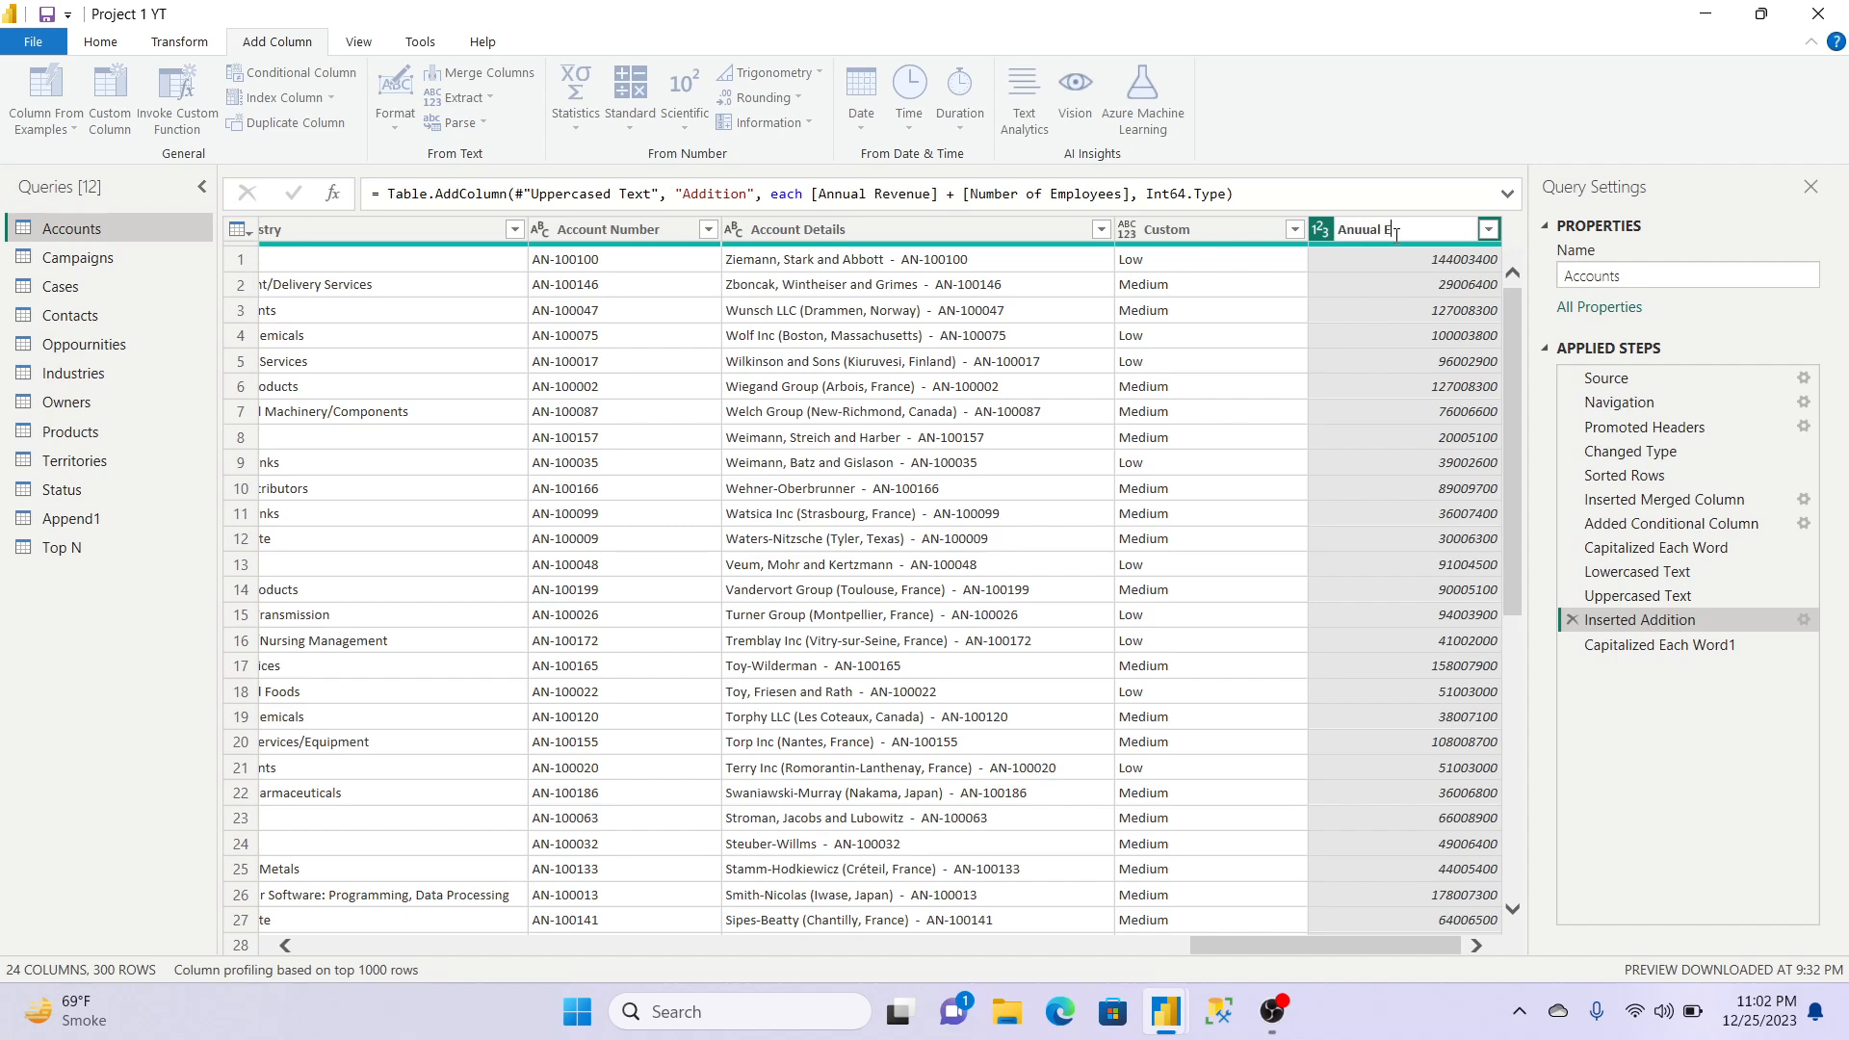
{"action": "key", "text": "BackSpace"}
{"action": "type", "text": "Rev - Emp"}
{"action": "key", "text": "Return"}
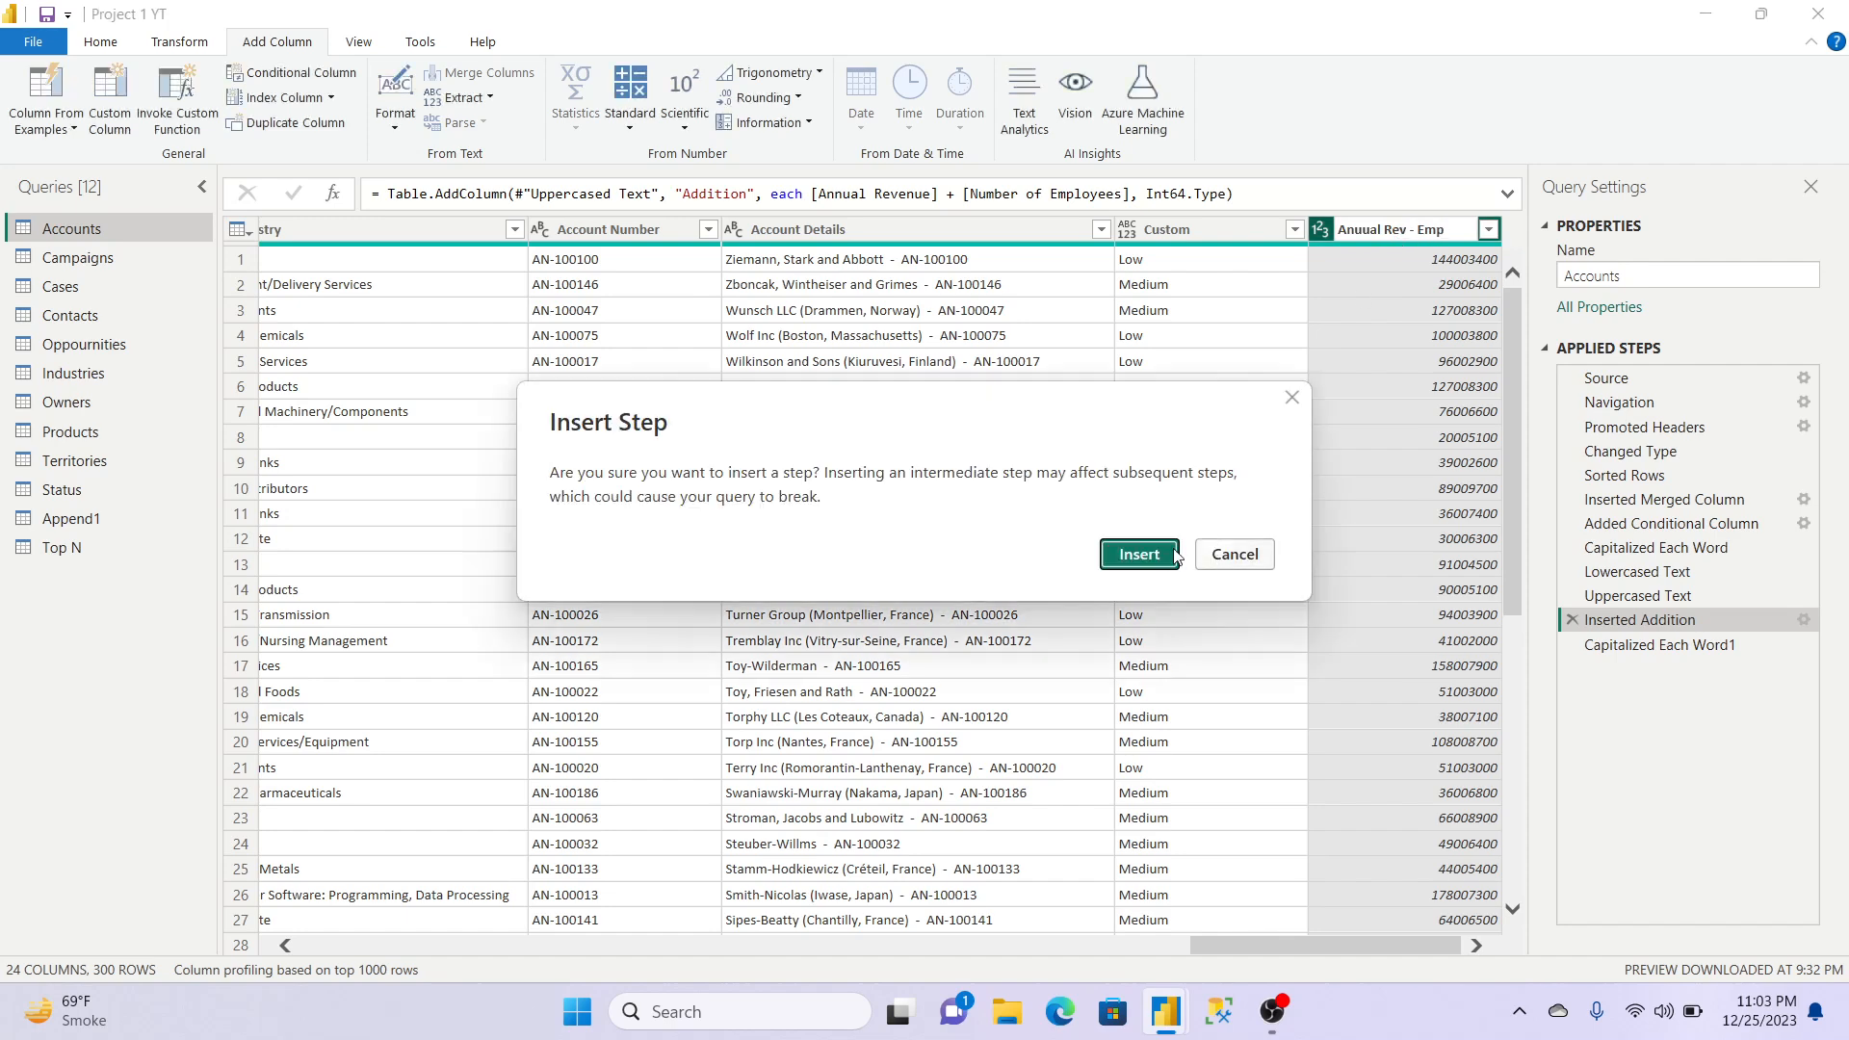
{"action": "left_click", "coordinate": [1140, 556]}
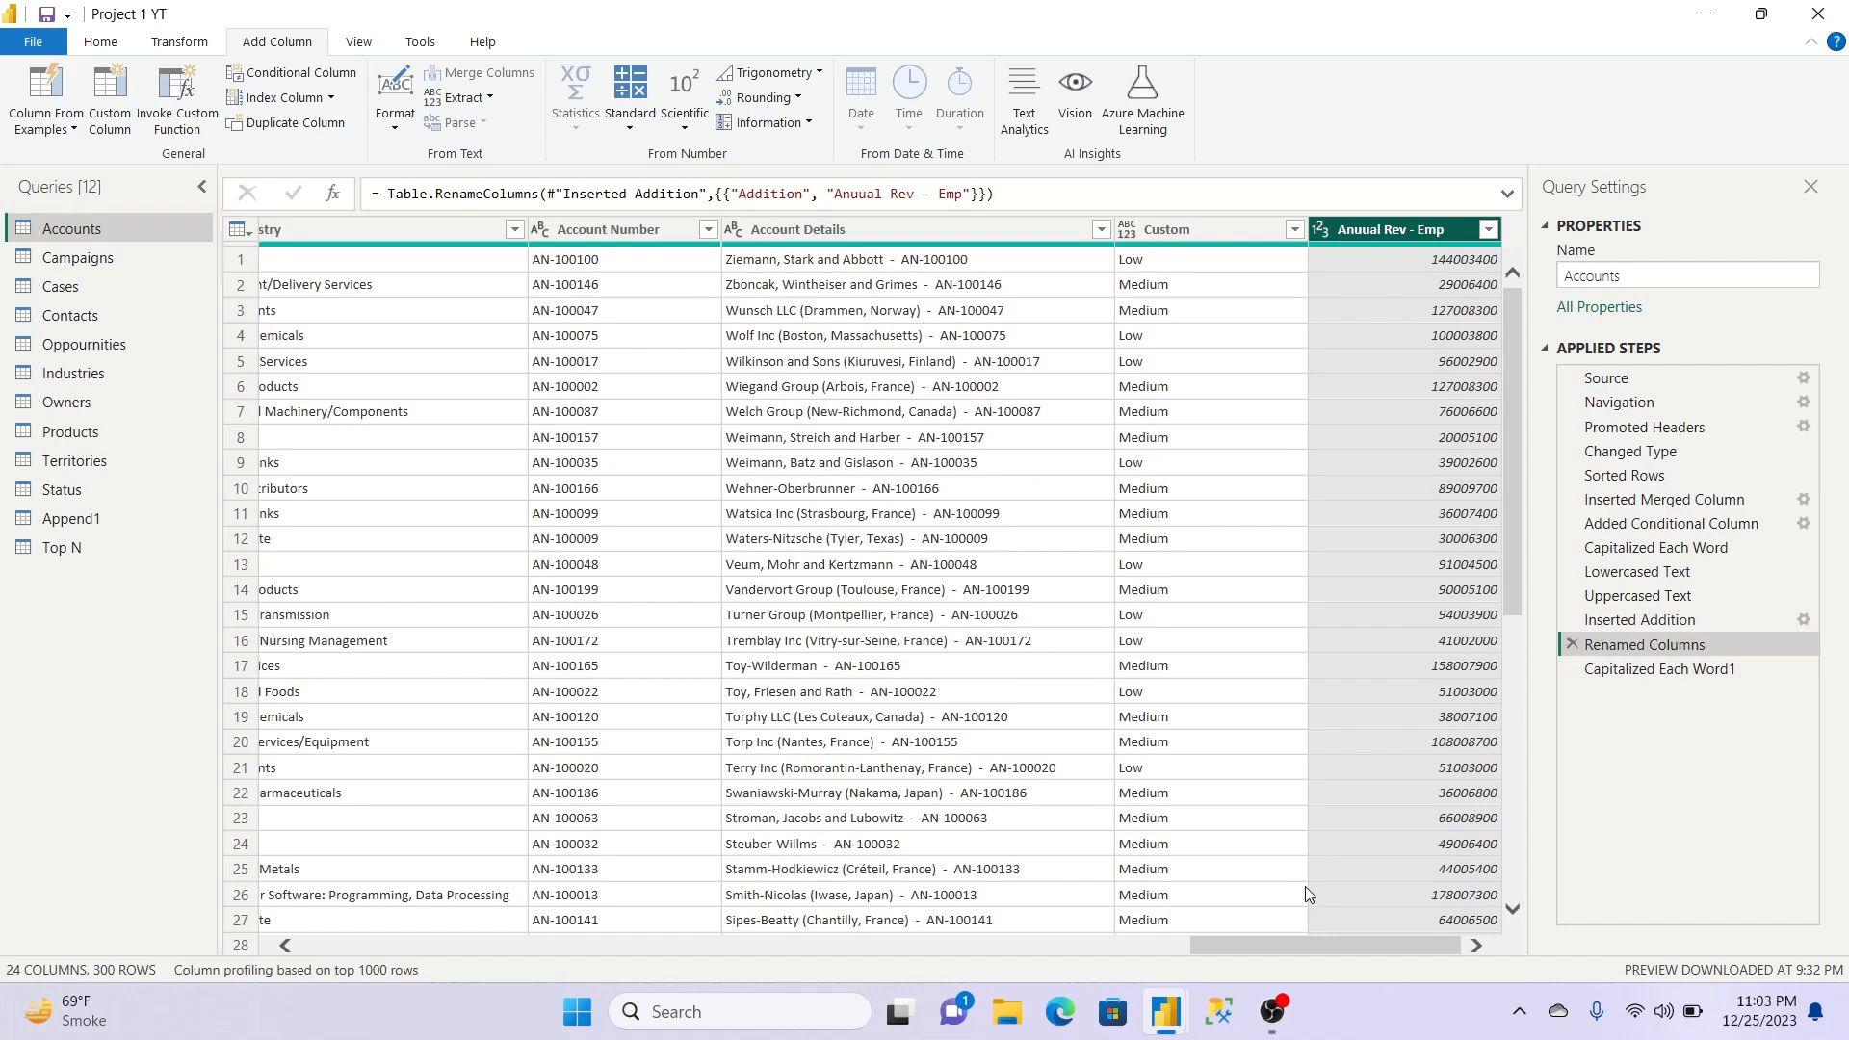
Step: Check the standard operations once more, then open the Cases query and review the date options for Case Created On
{"action": "left_click", "coordinate": [631, 130]}
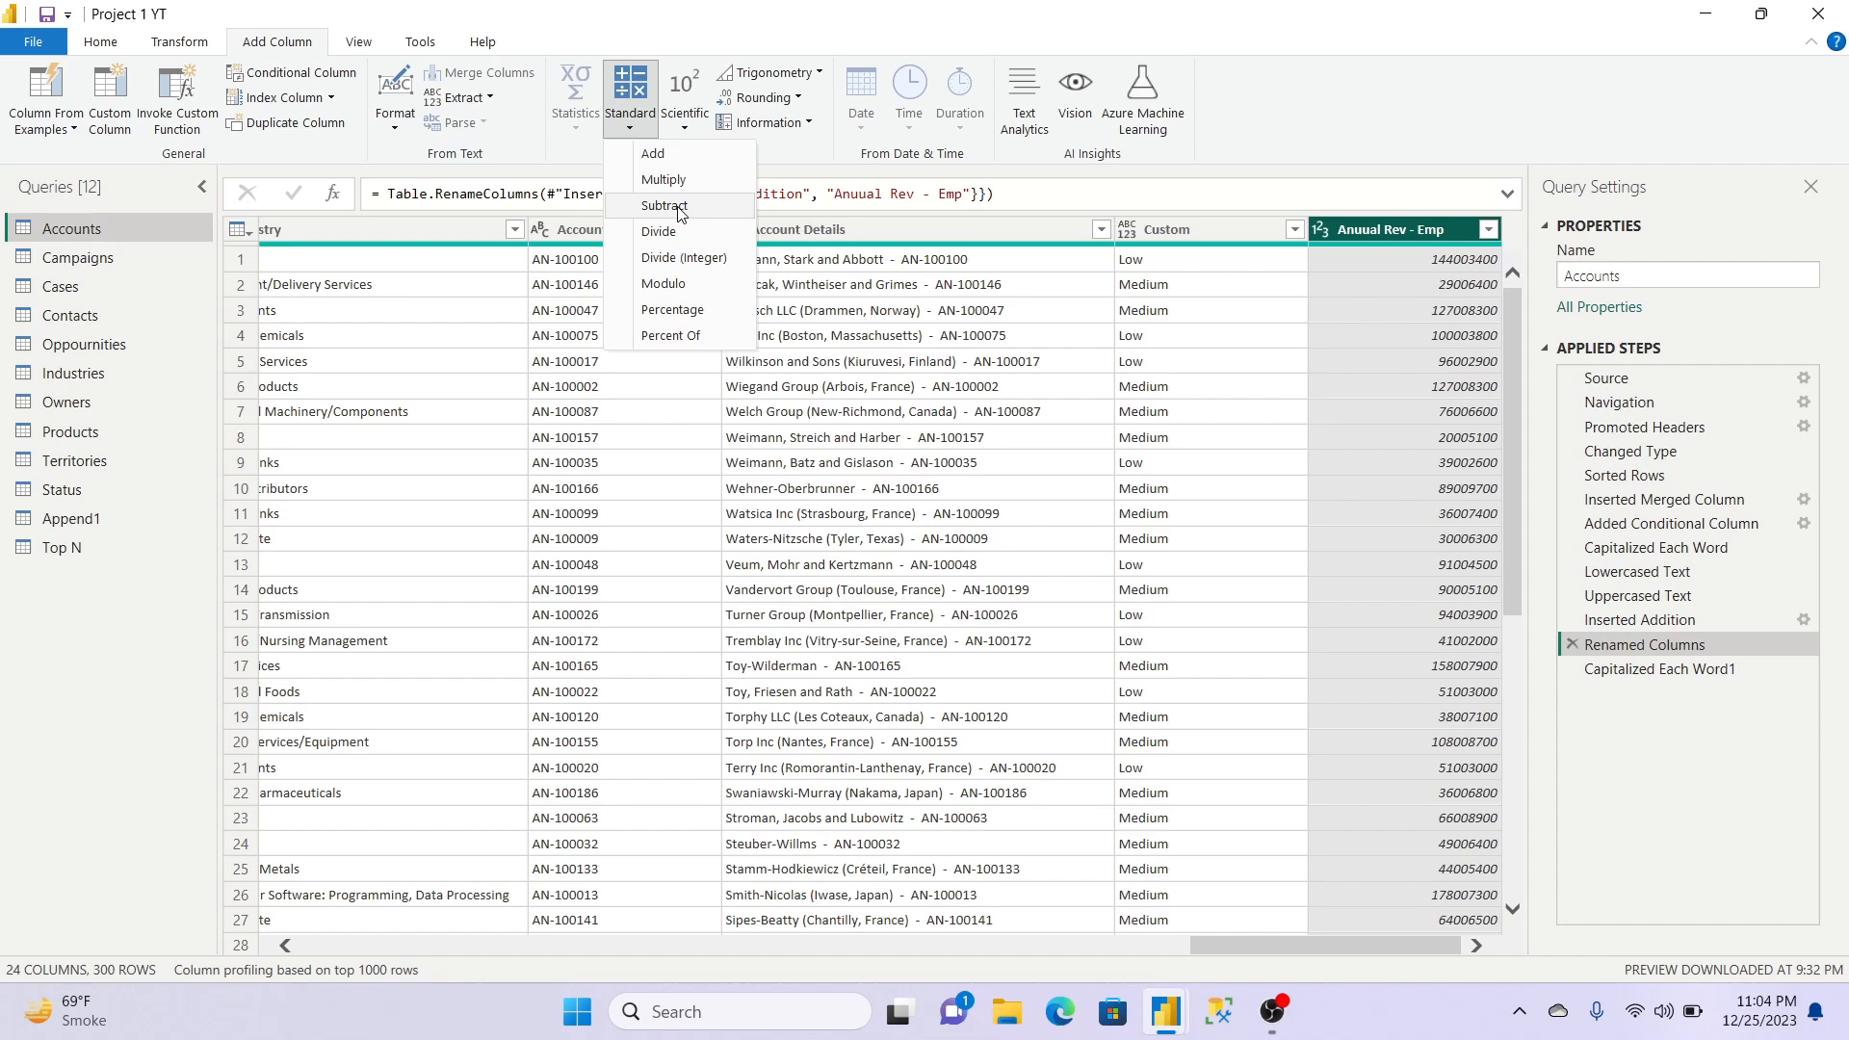
{"action": "left_click", "coordinate": [94, 260]}
{"action": "left_click", "coordinate": [77, 287]}
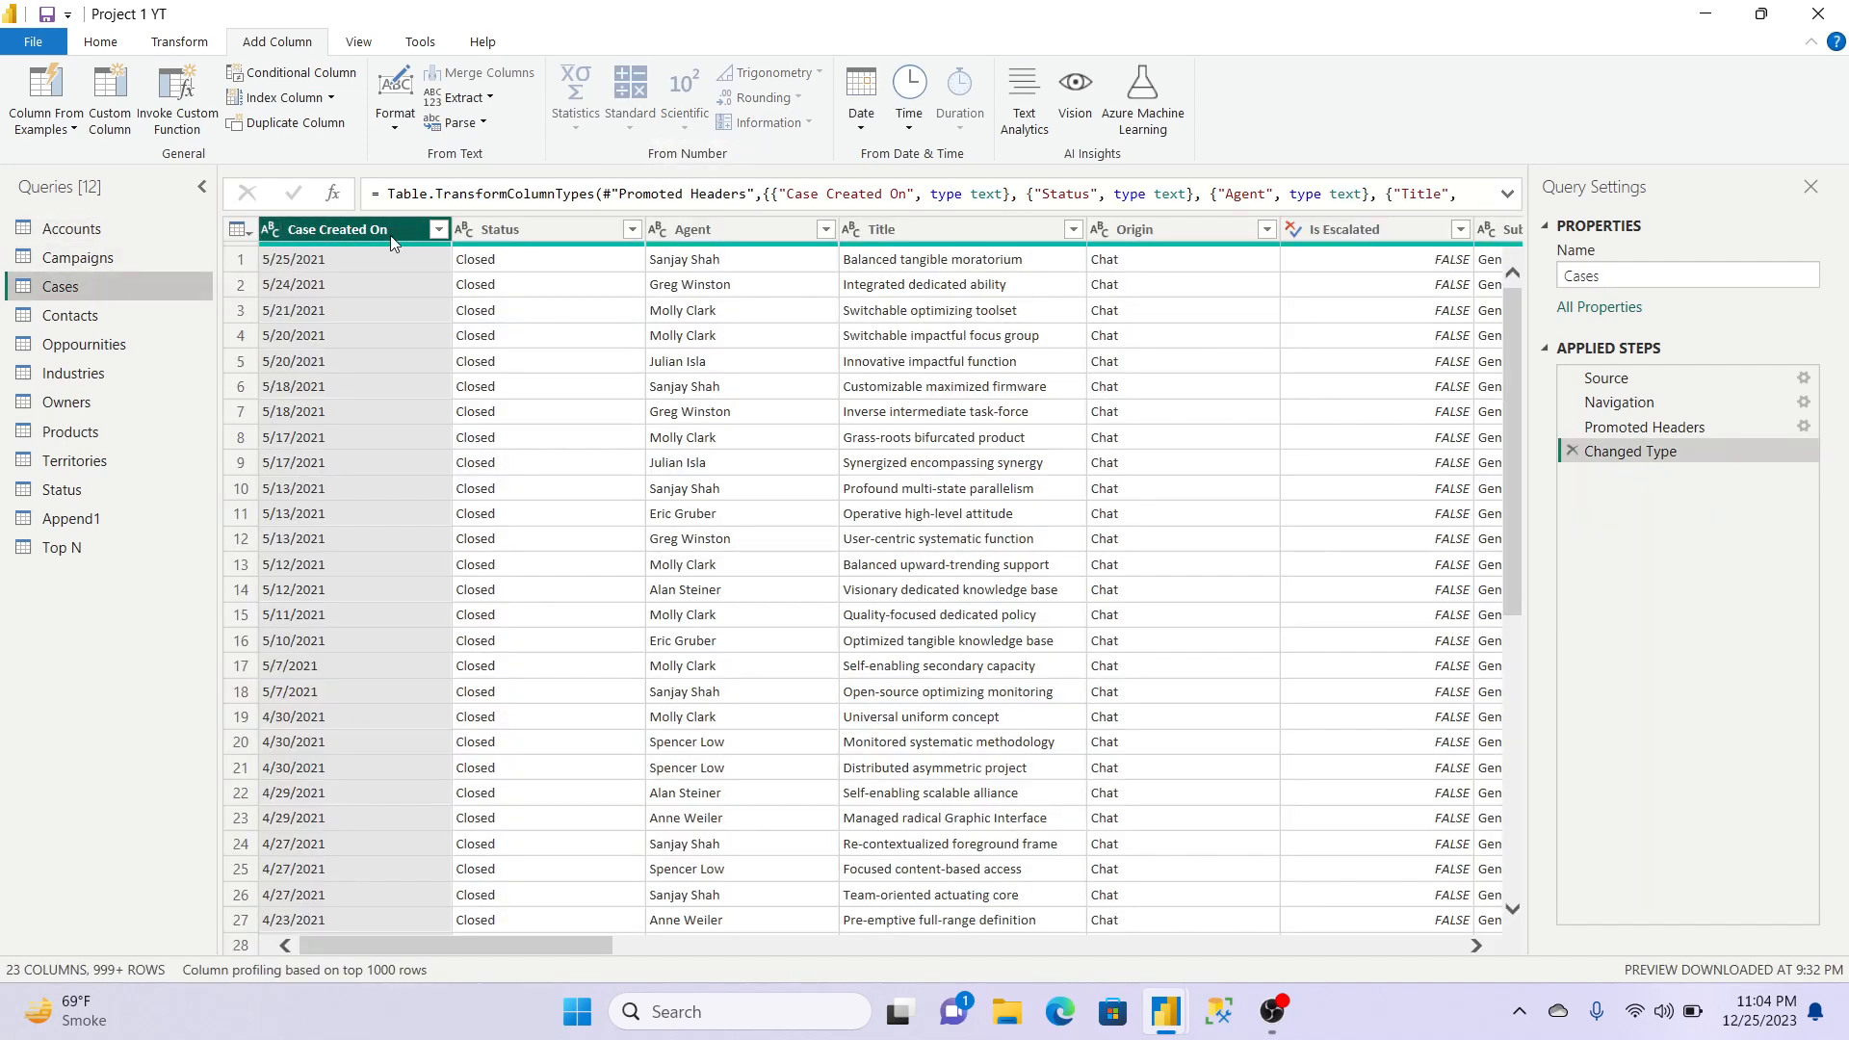
{"action": "left_click", "coordinate": [869, 126]}
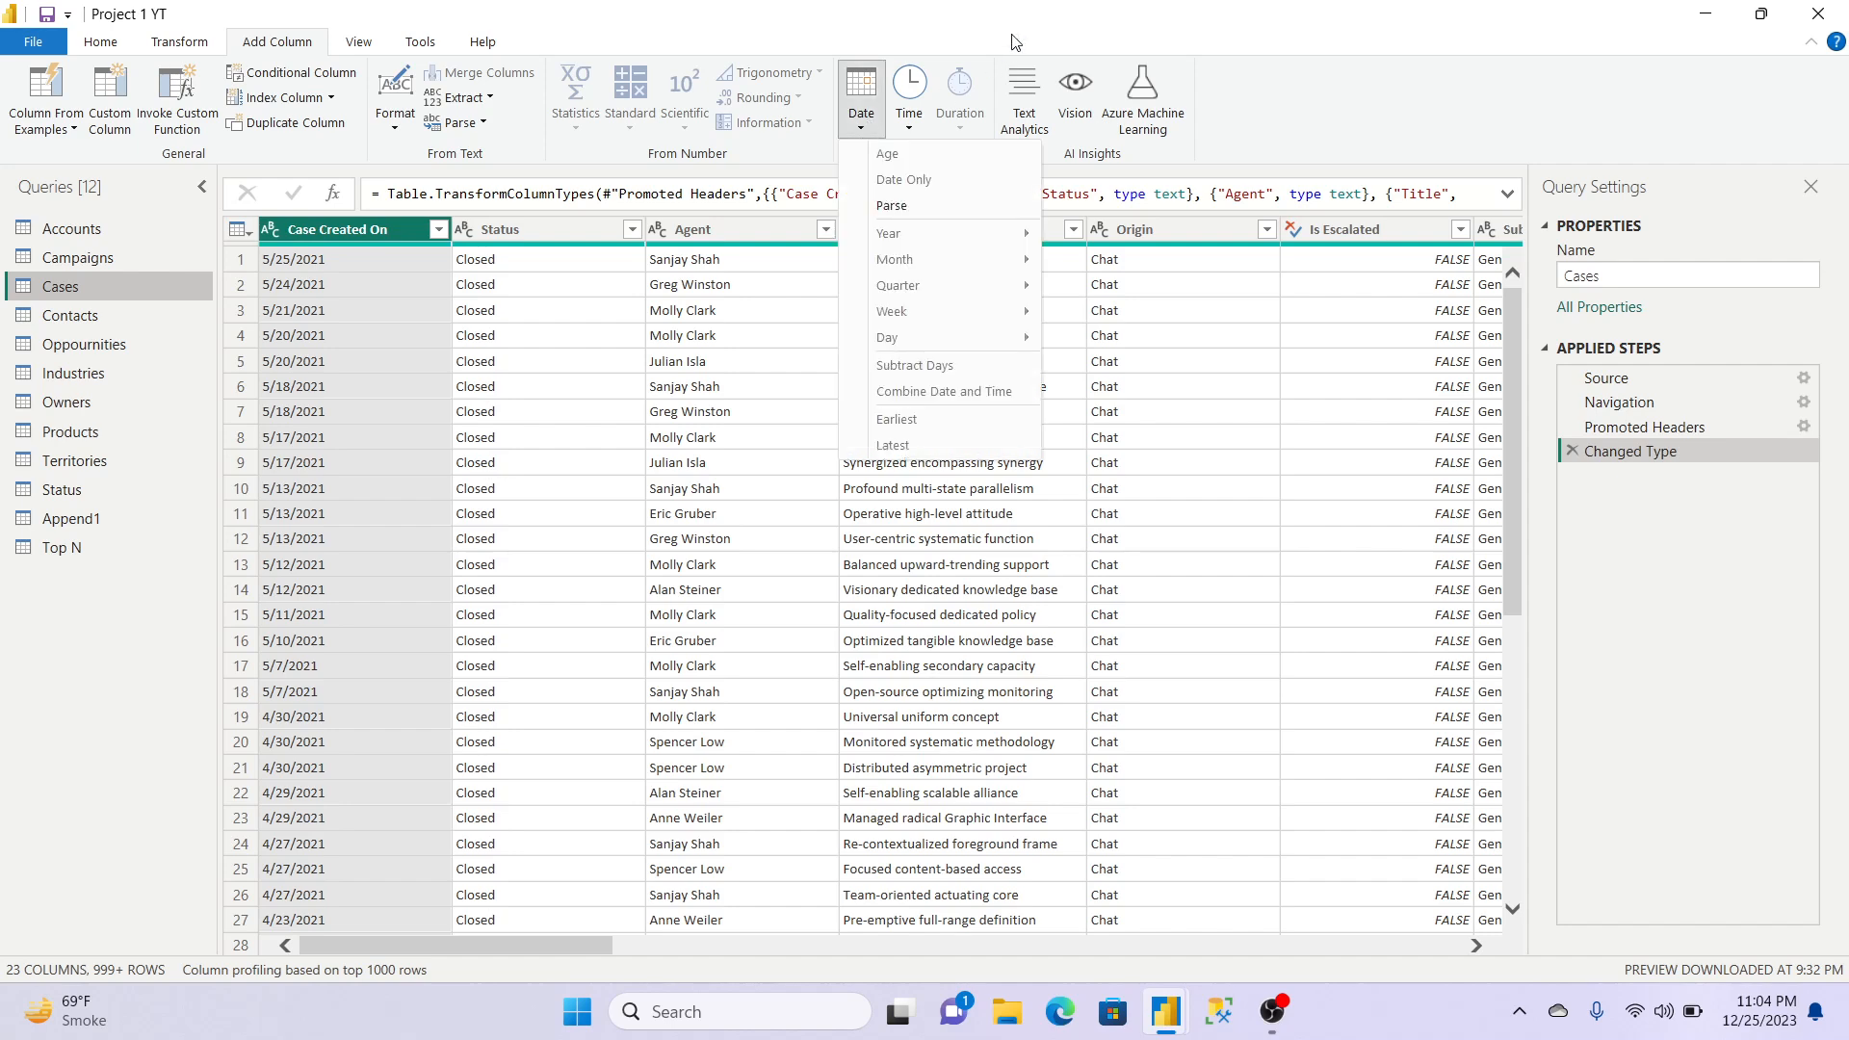
{"action": "left_click", "coordinate": [834, 9]}
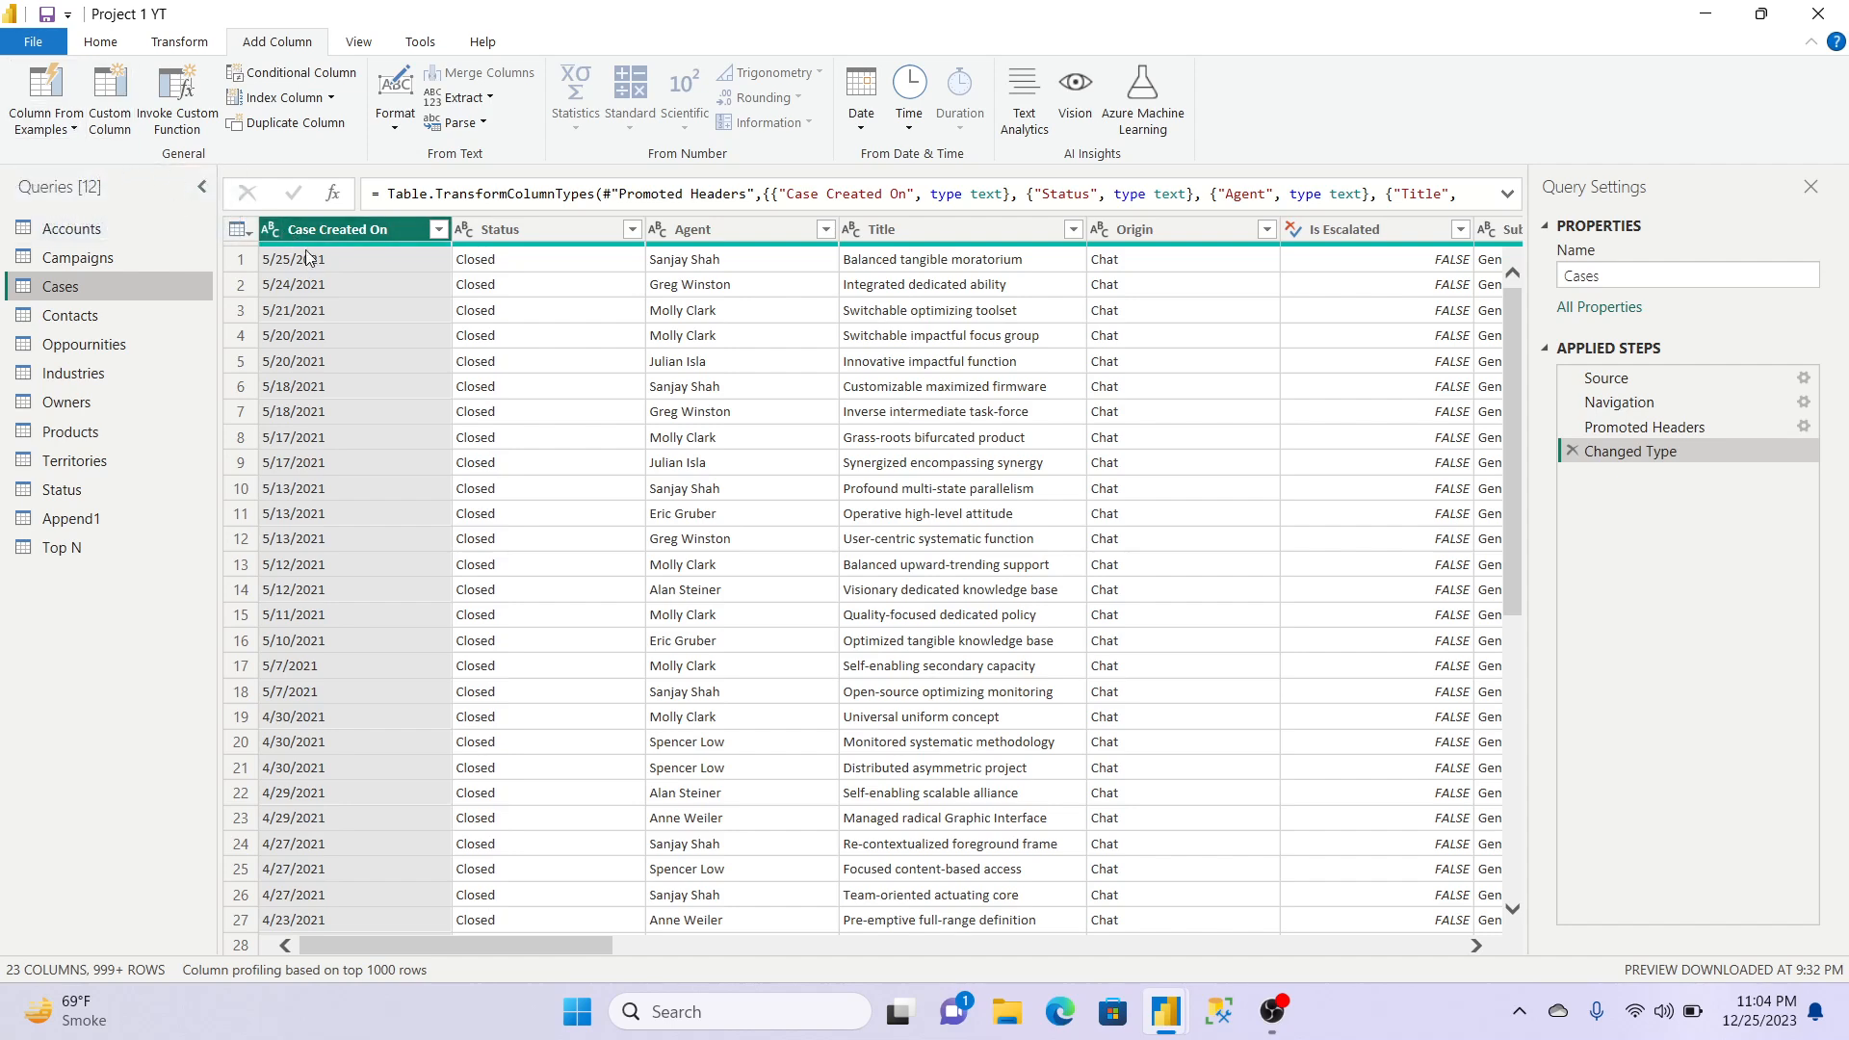
Step: Add a column from examples based on the selected Case Created On column, using the "Date from Case Created On" suggestion
{"action": "left_click", "coordinate": [68, 131]}
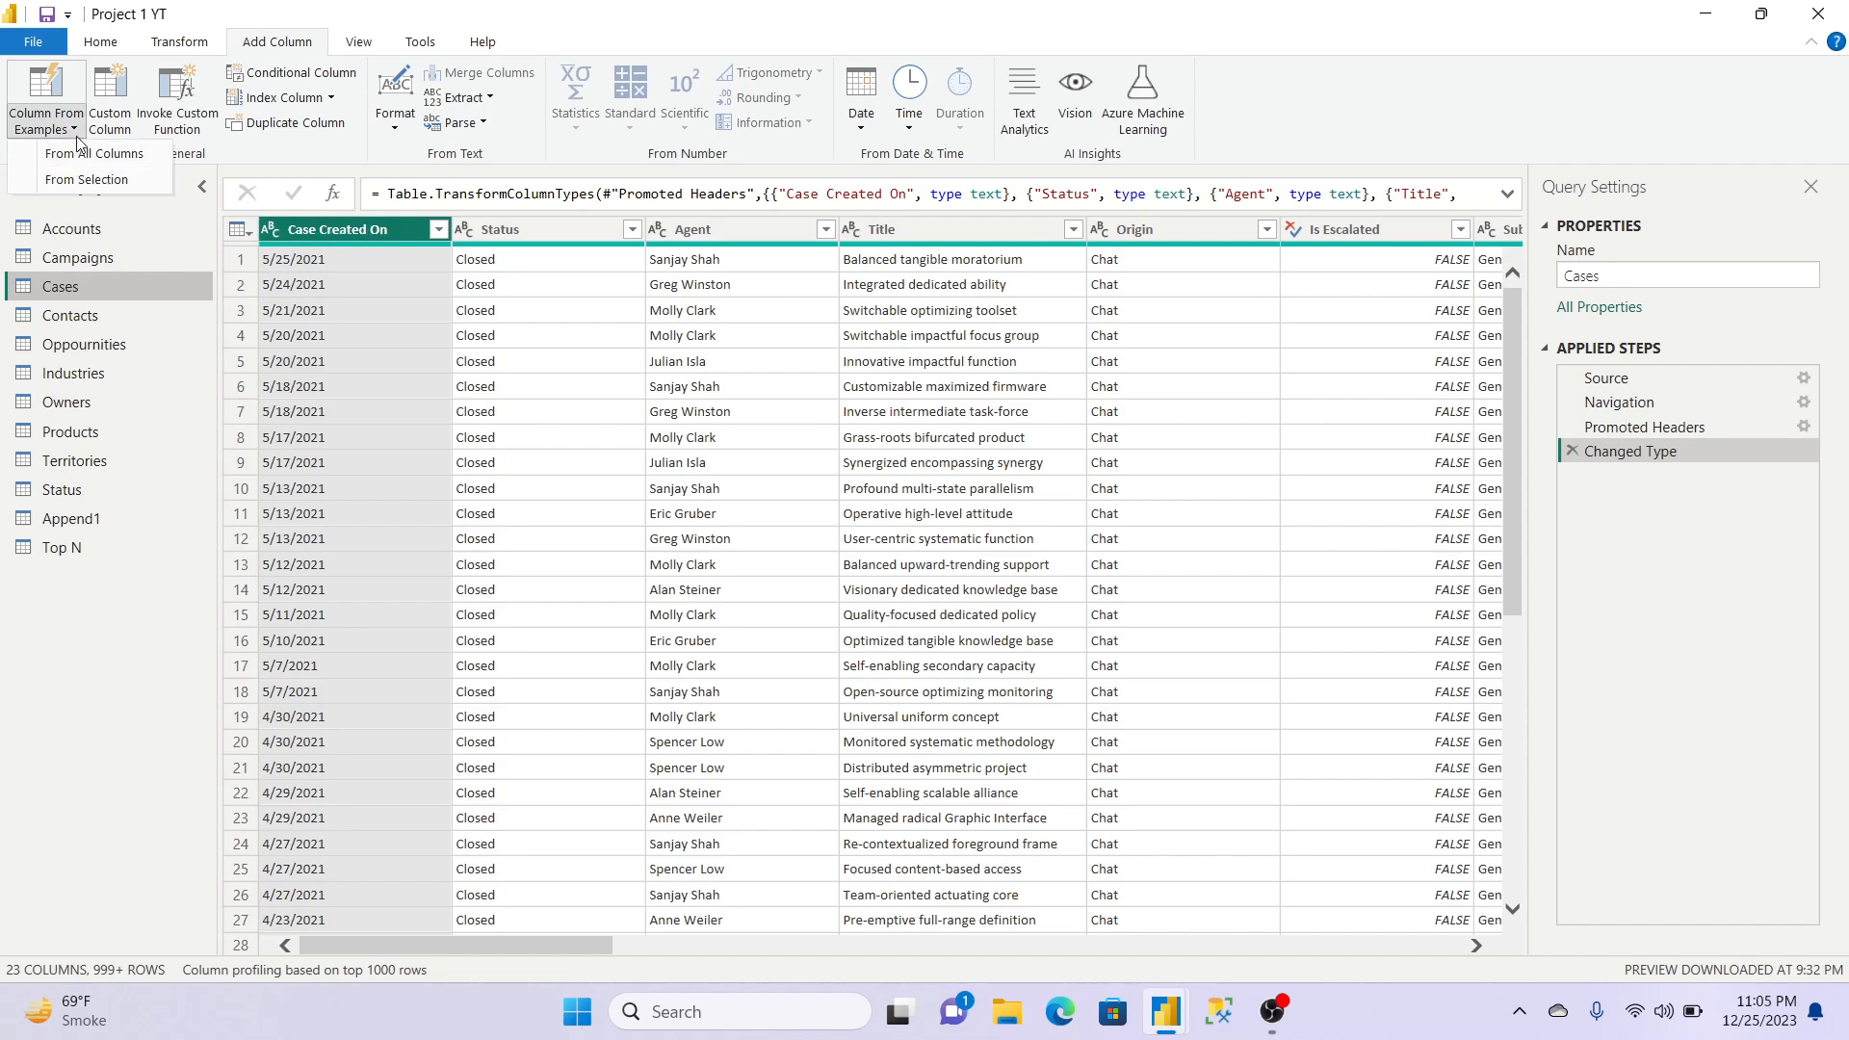
{"action": "left_click", "coordinate": [113, 179]}
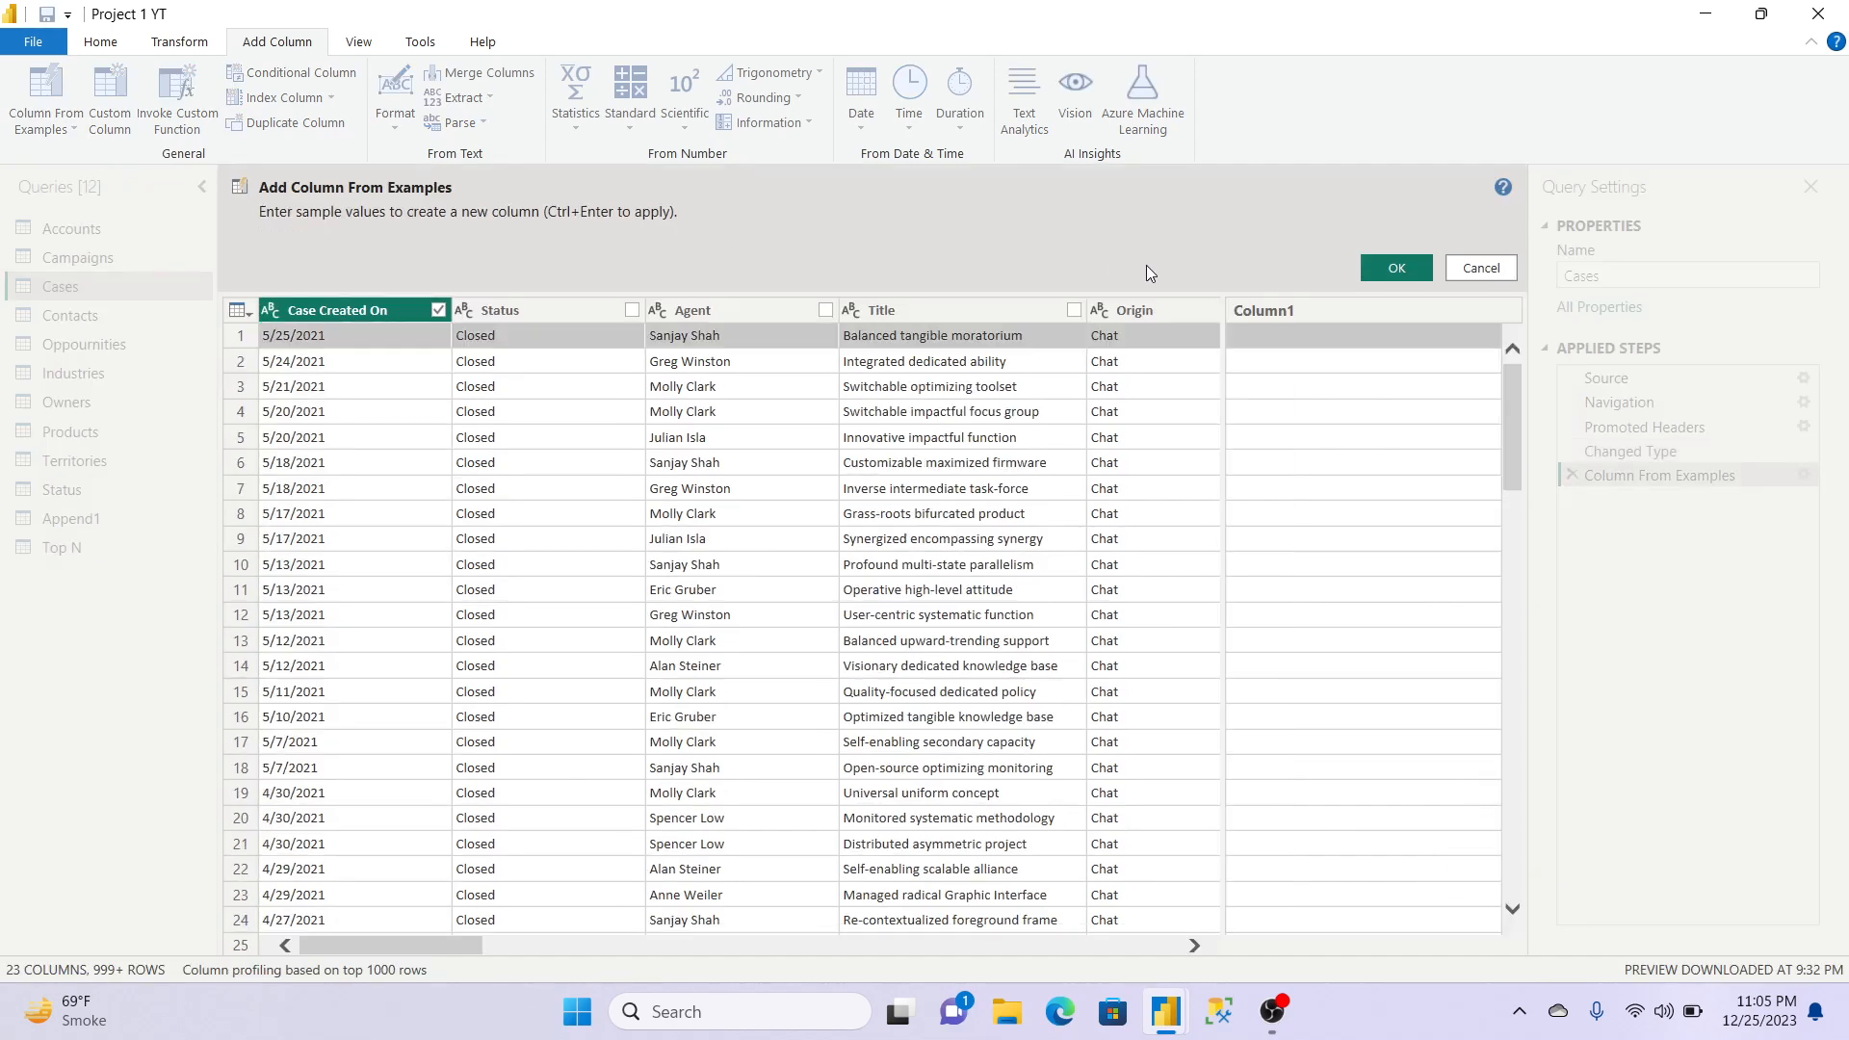
{"action": "left_click", "coordinate": [1292, 334]}
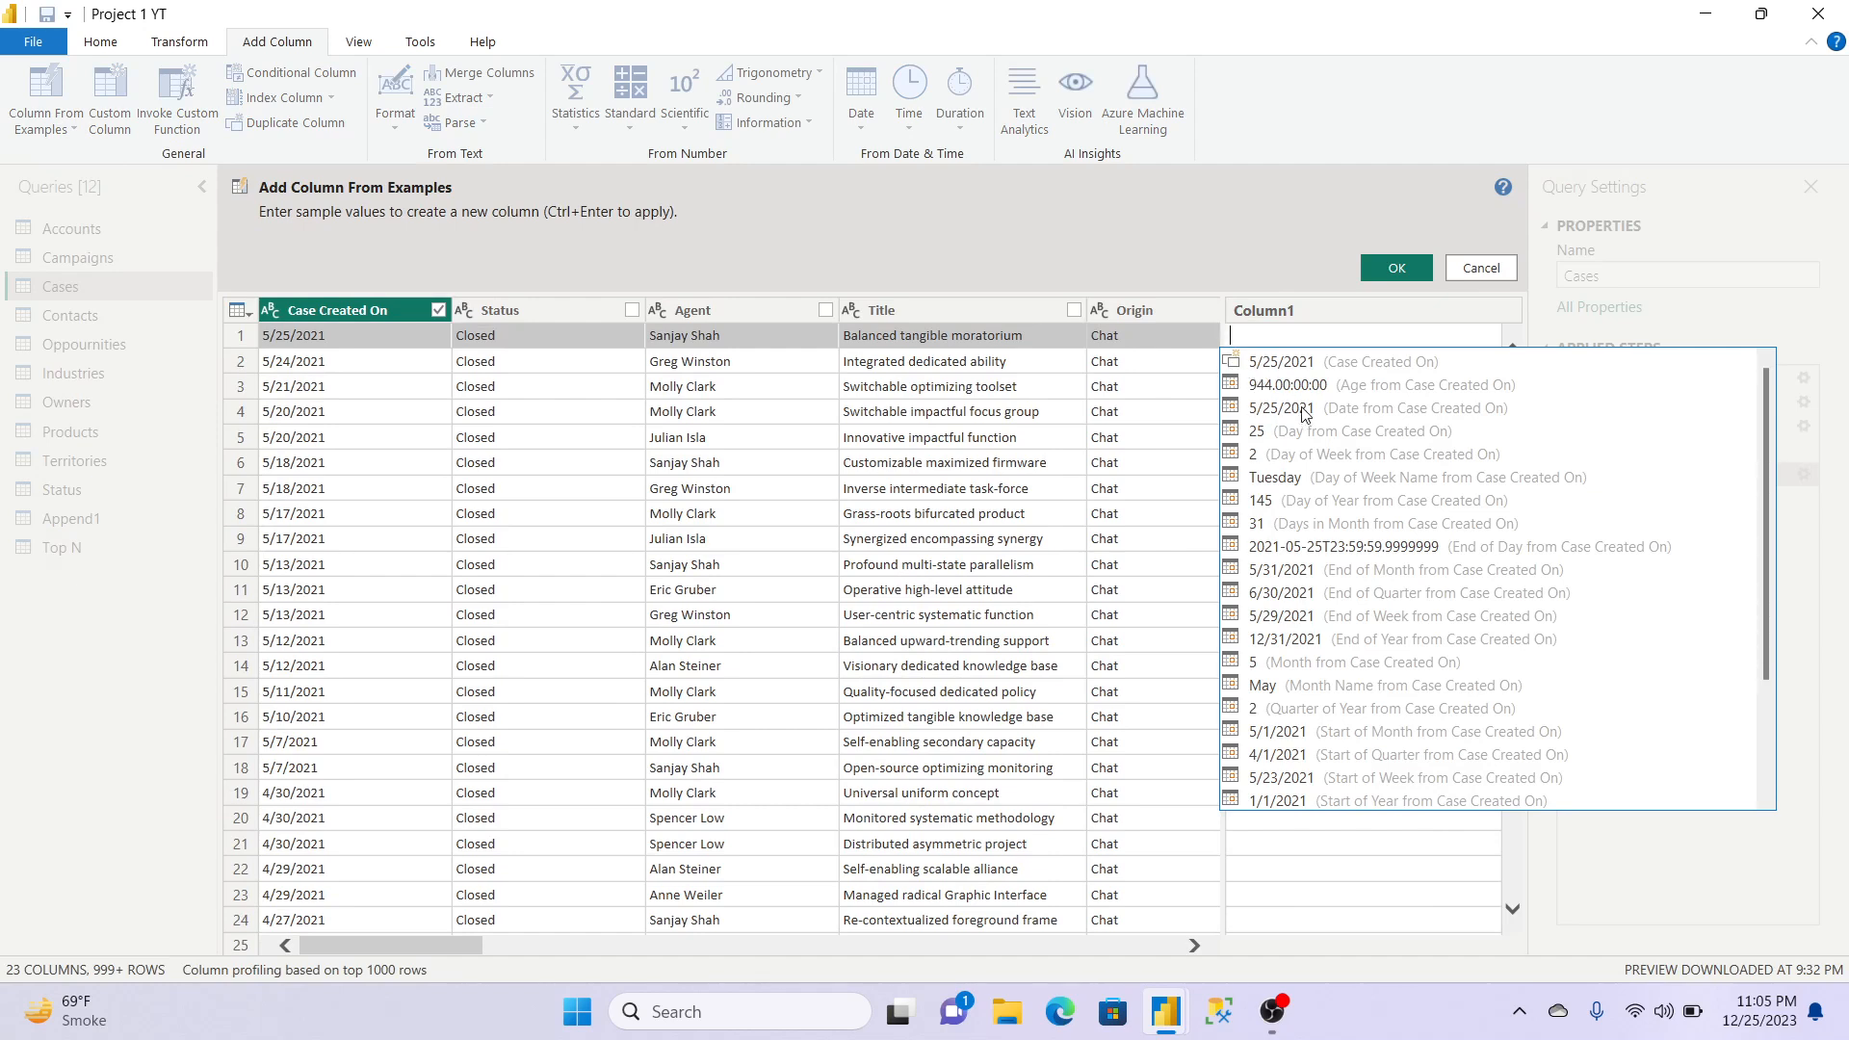
{"action": "left_click", "coordinate": [1360, 407]}
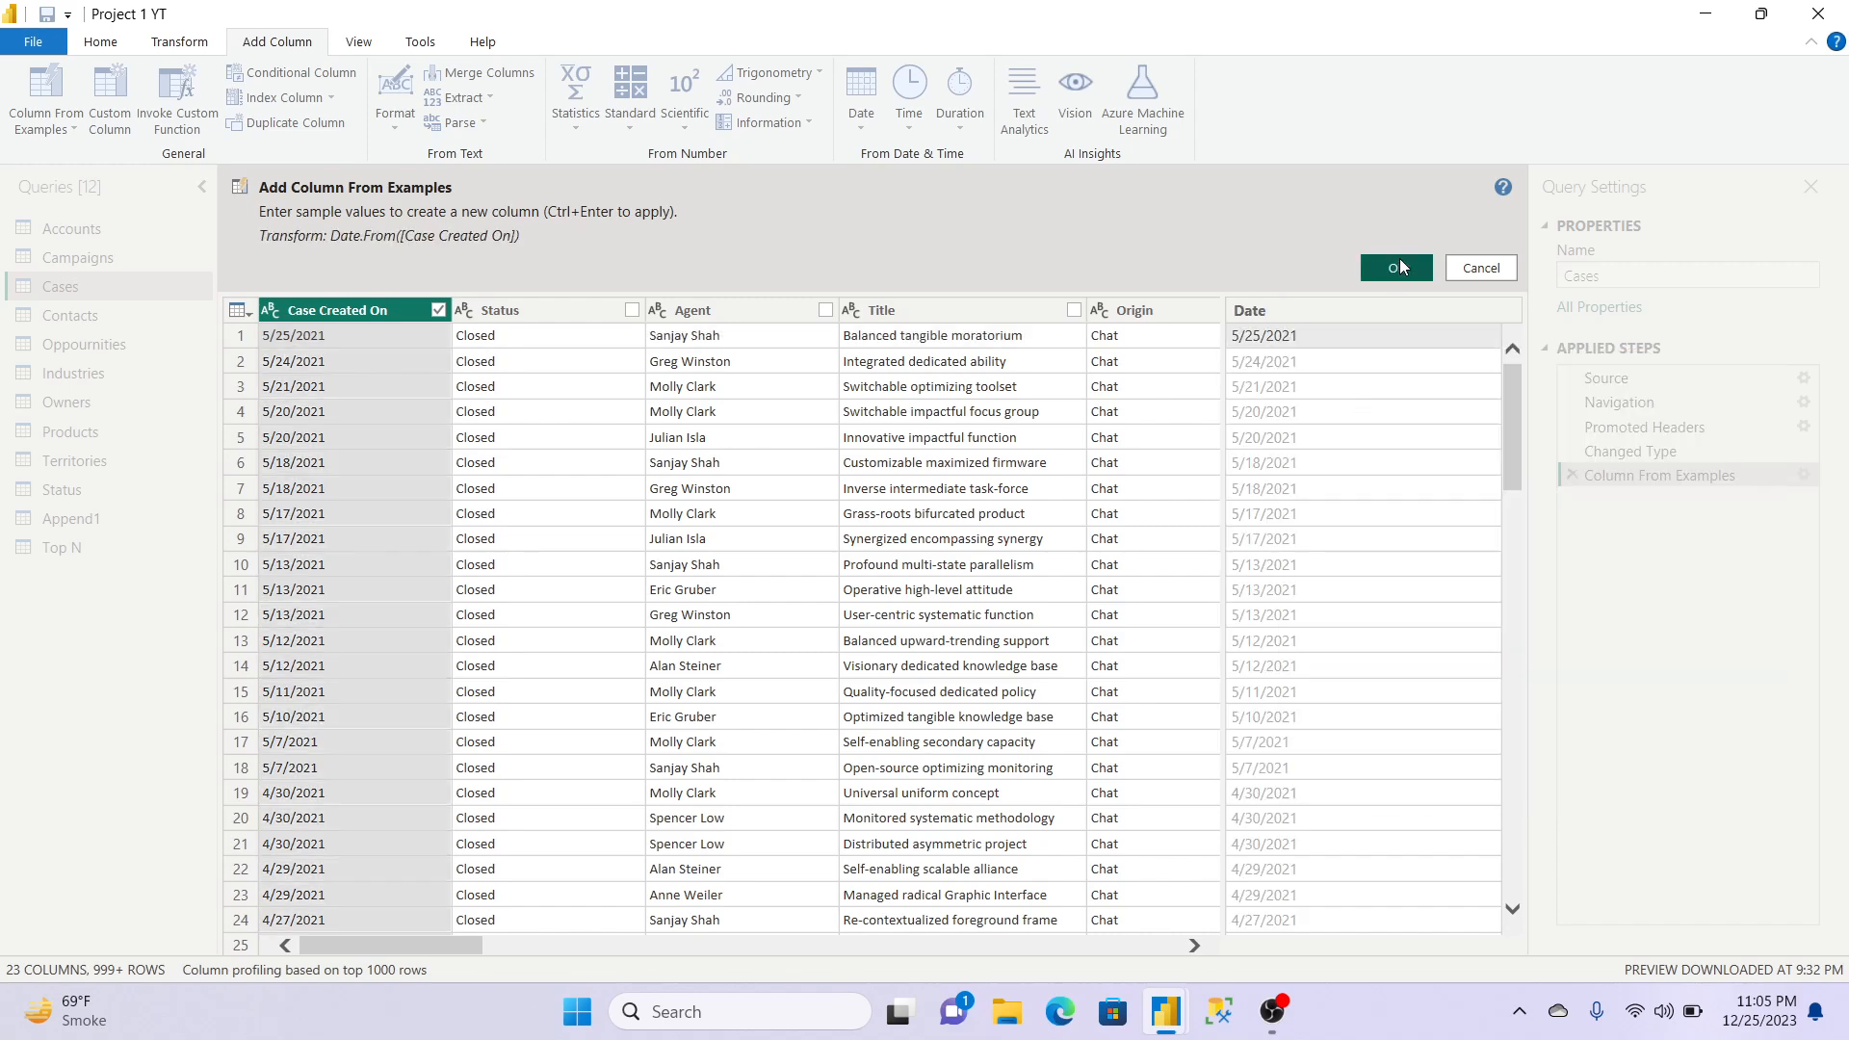
{"action": "left_click", "coordinate": [1400, 266]}
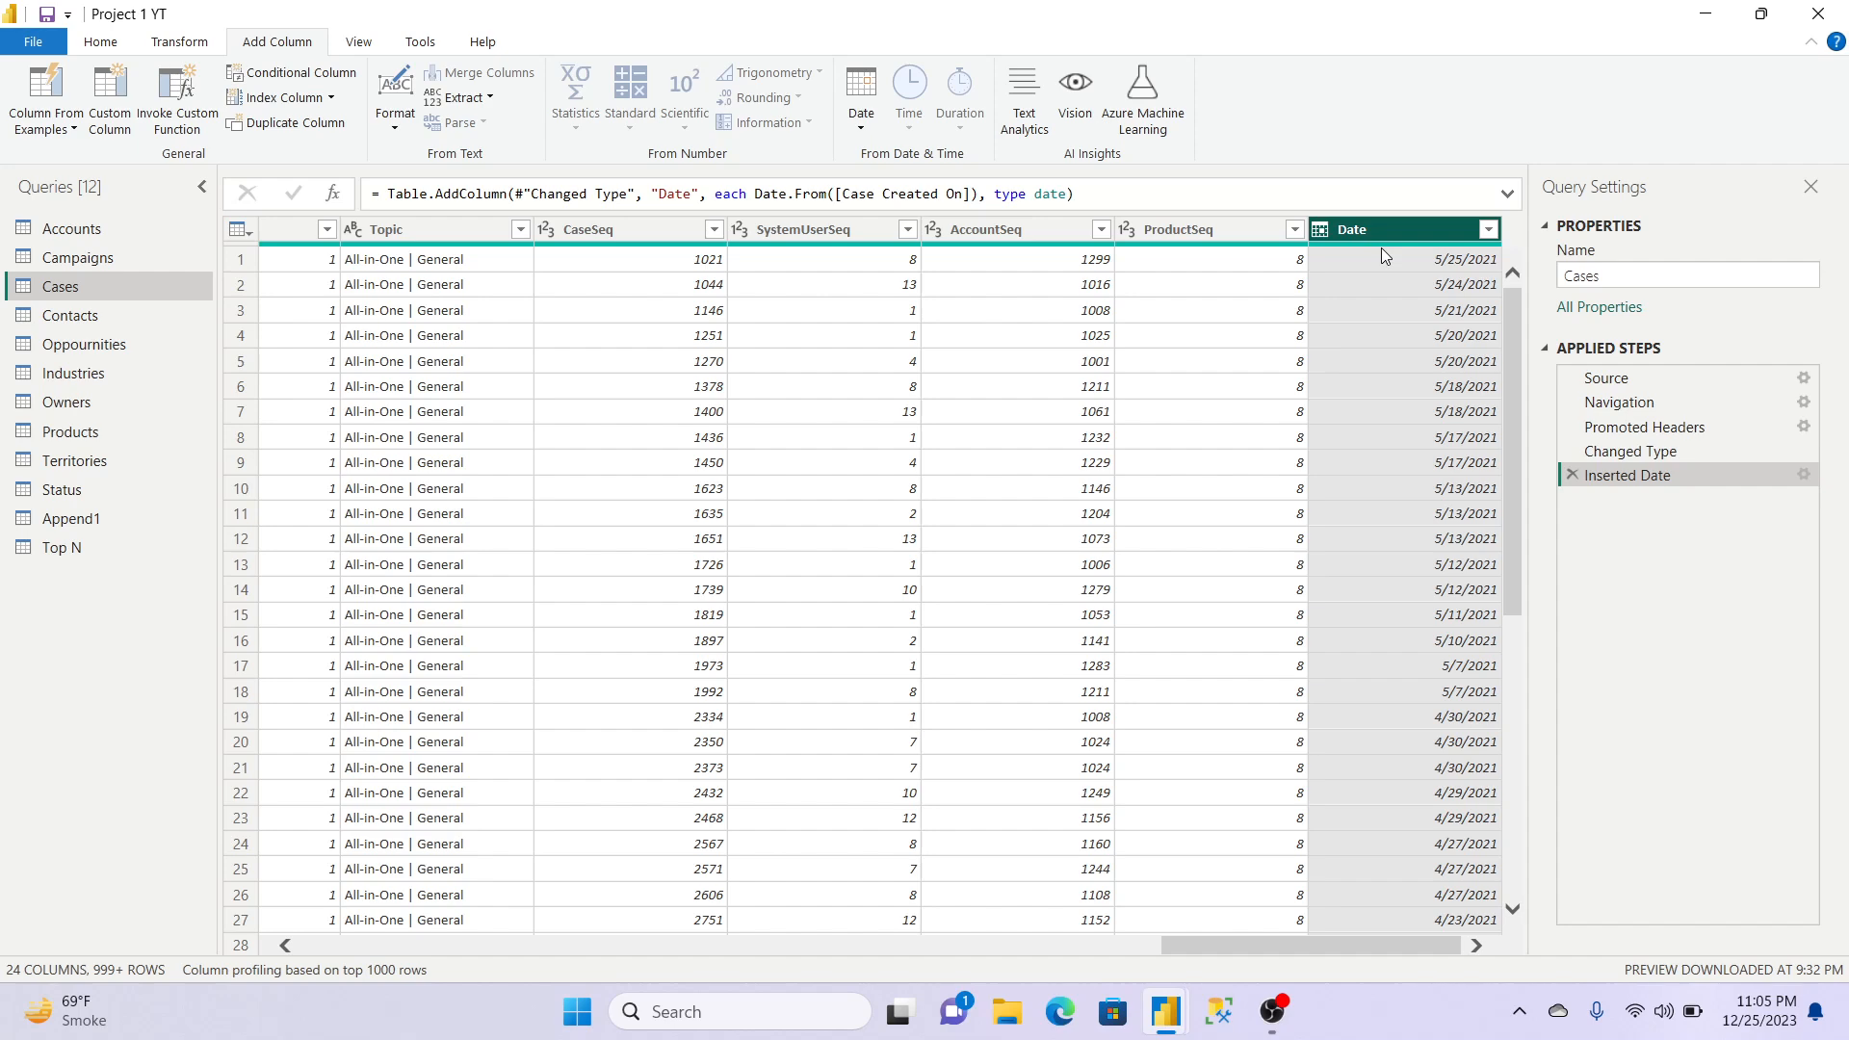
Step: Examine the data type choices of the new Date column and of the original Case Created On column
{"action": "left_click", "coordinate": [1325, 228]}
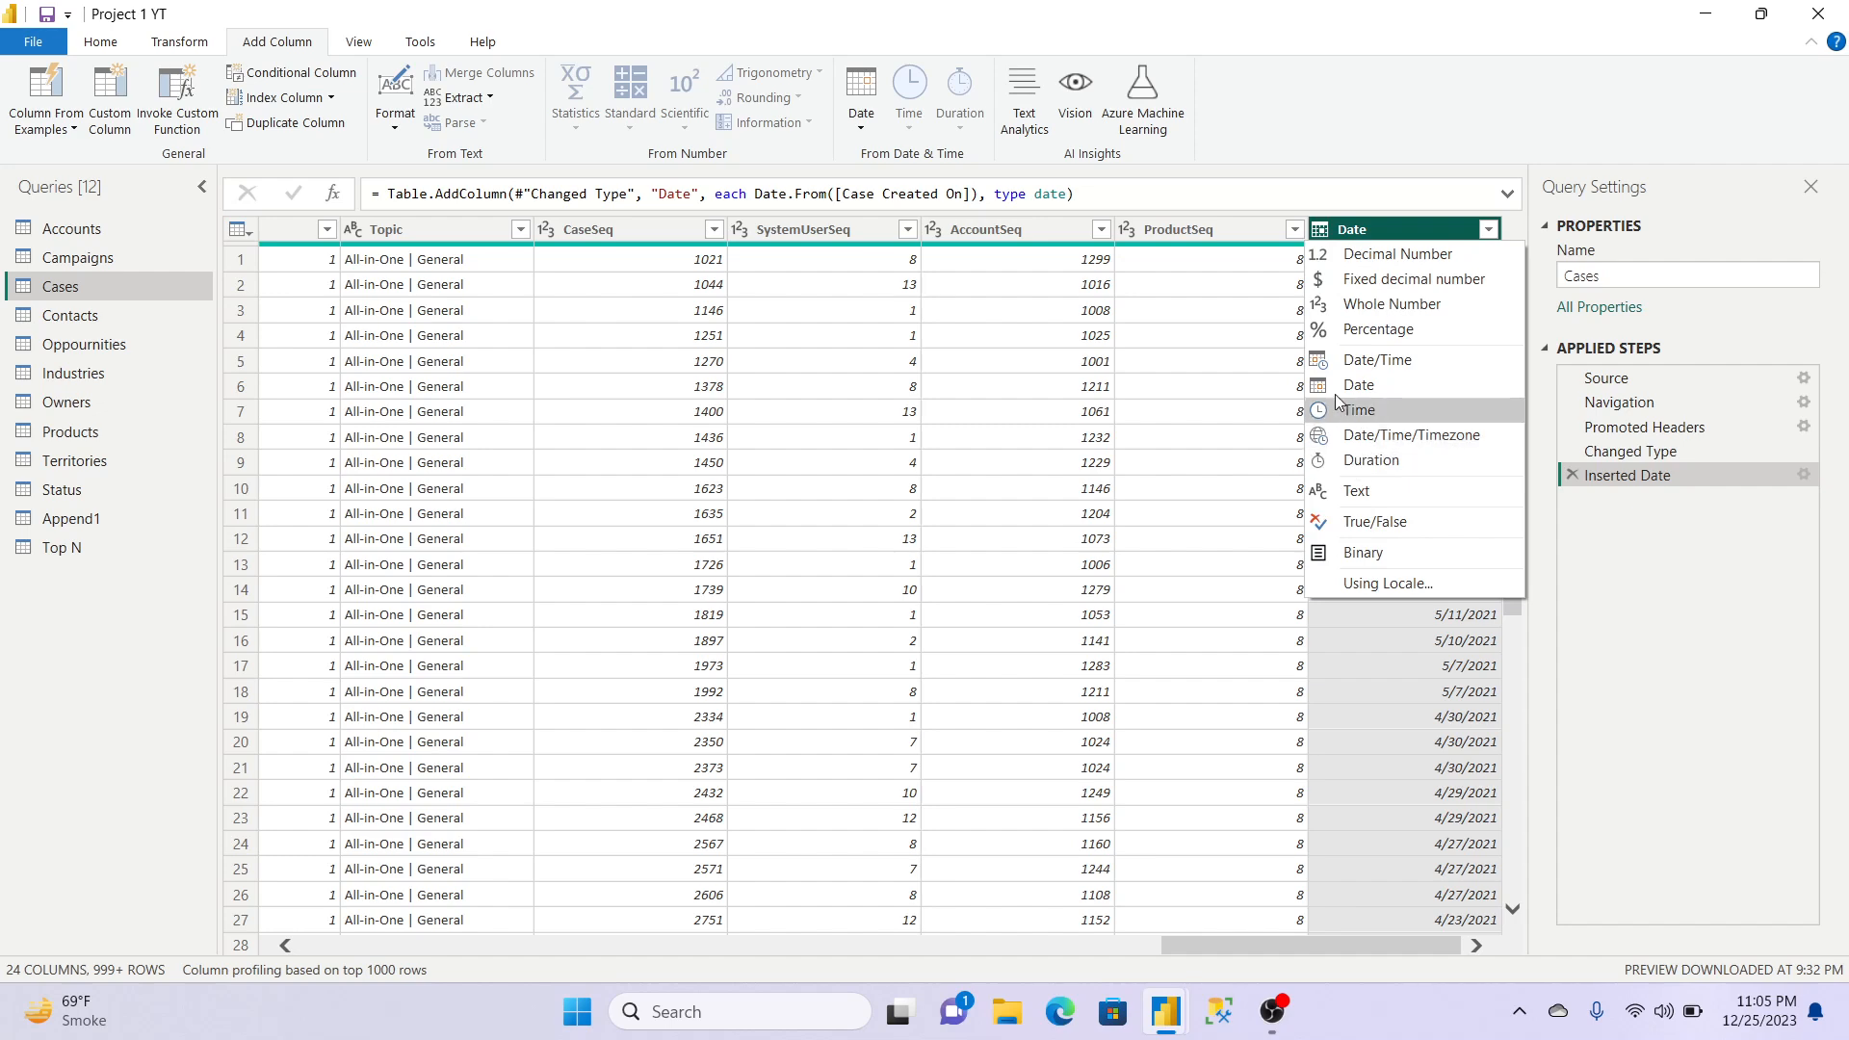
{"action": "left_click", "coordinate": [1307, 8]}
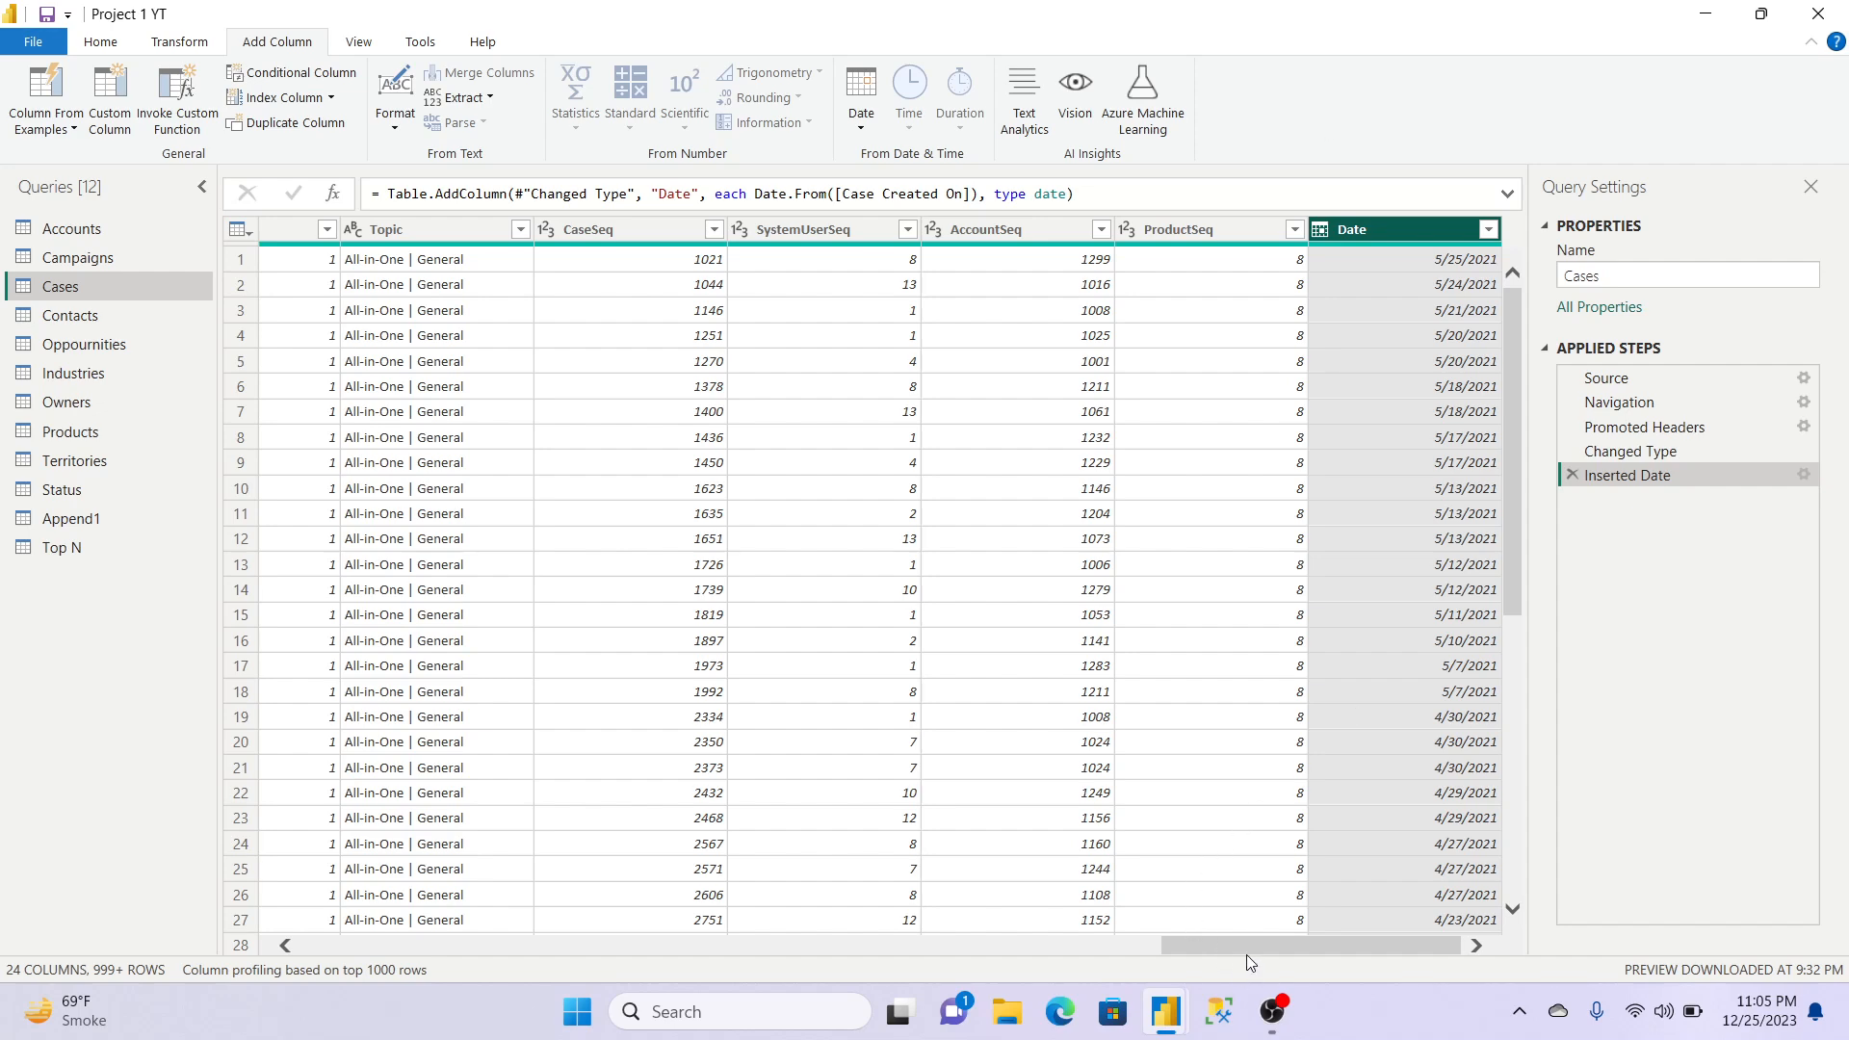
{"action": "left_click_drag", "start_coordinate": [1247, 955], "coordinate": [254, 1002]}
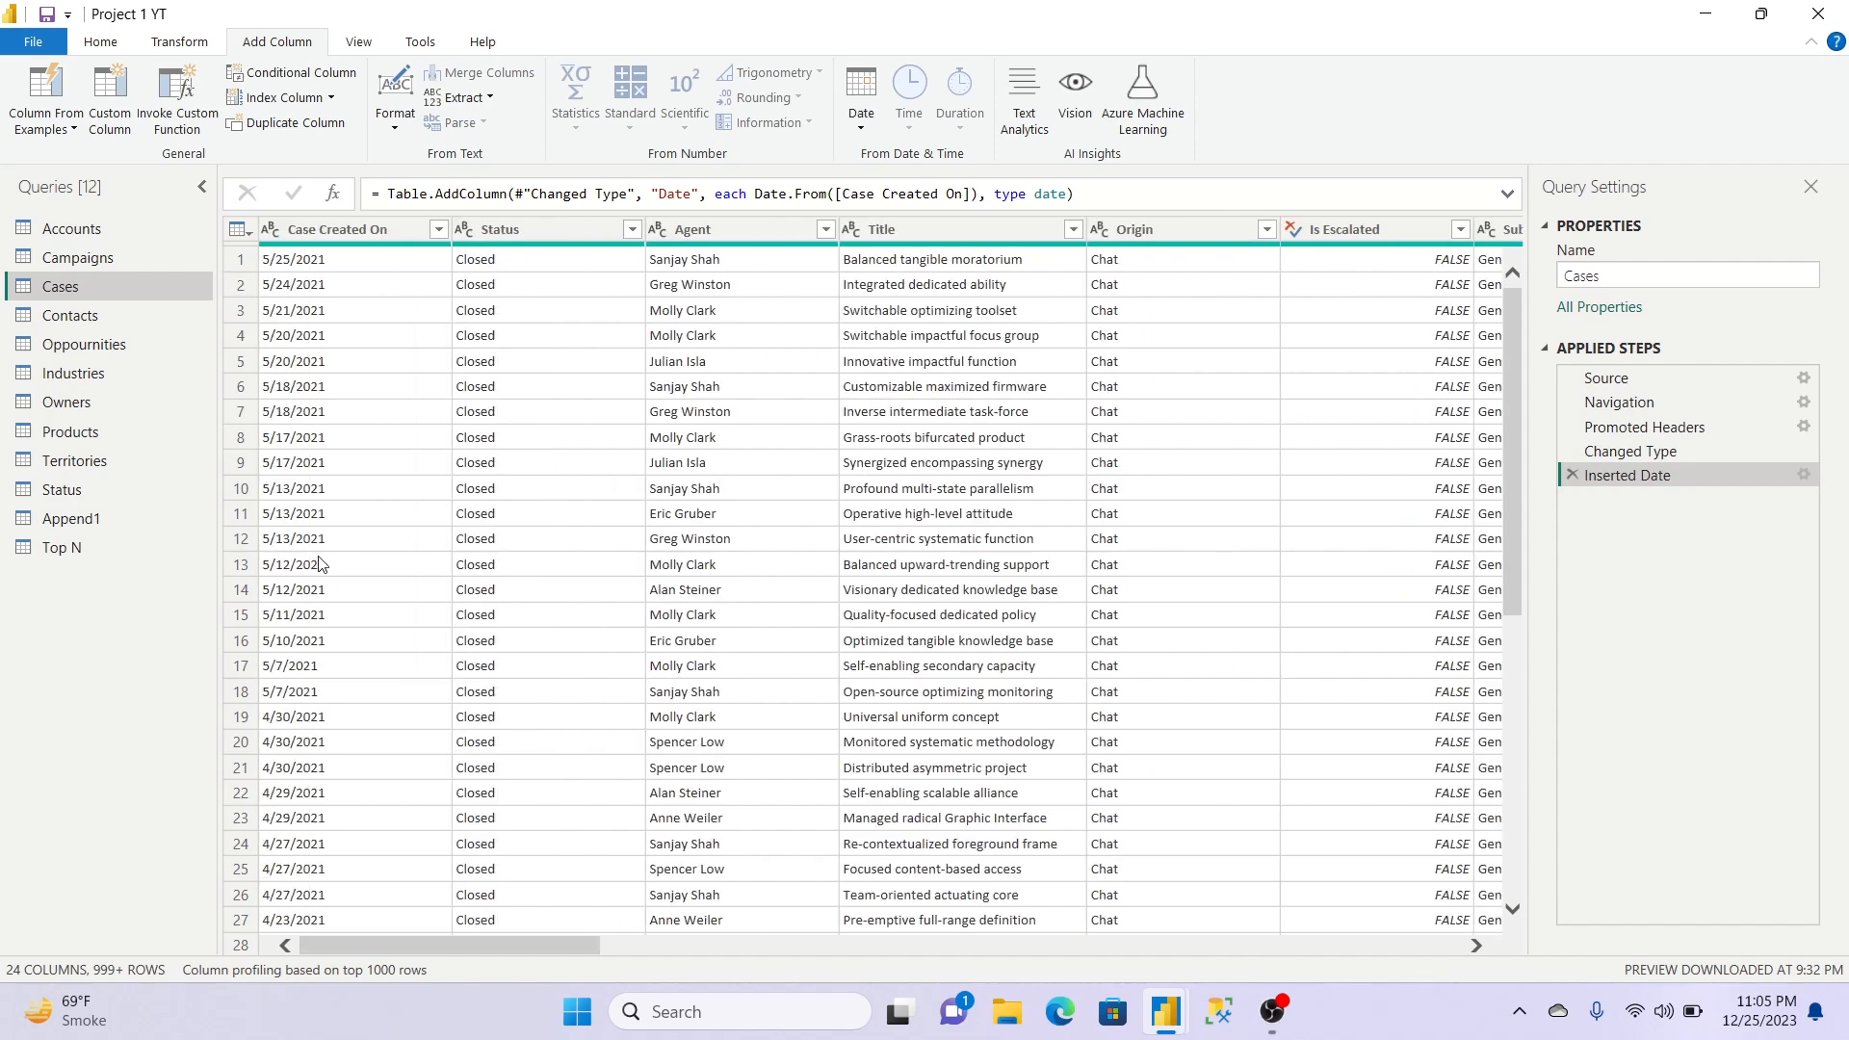
{"action": "left_click", "coordinate": [270, 231]}
{"action": "left_click", "coordinate": [962, 3]}
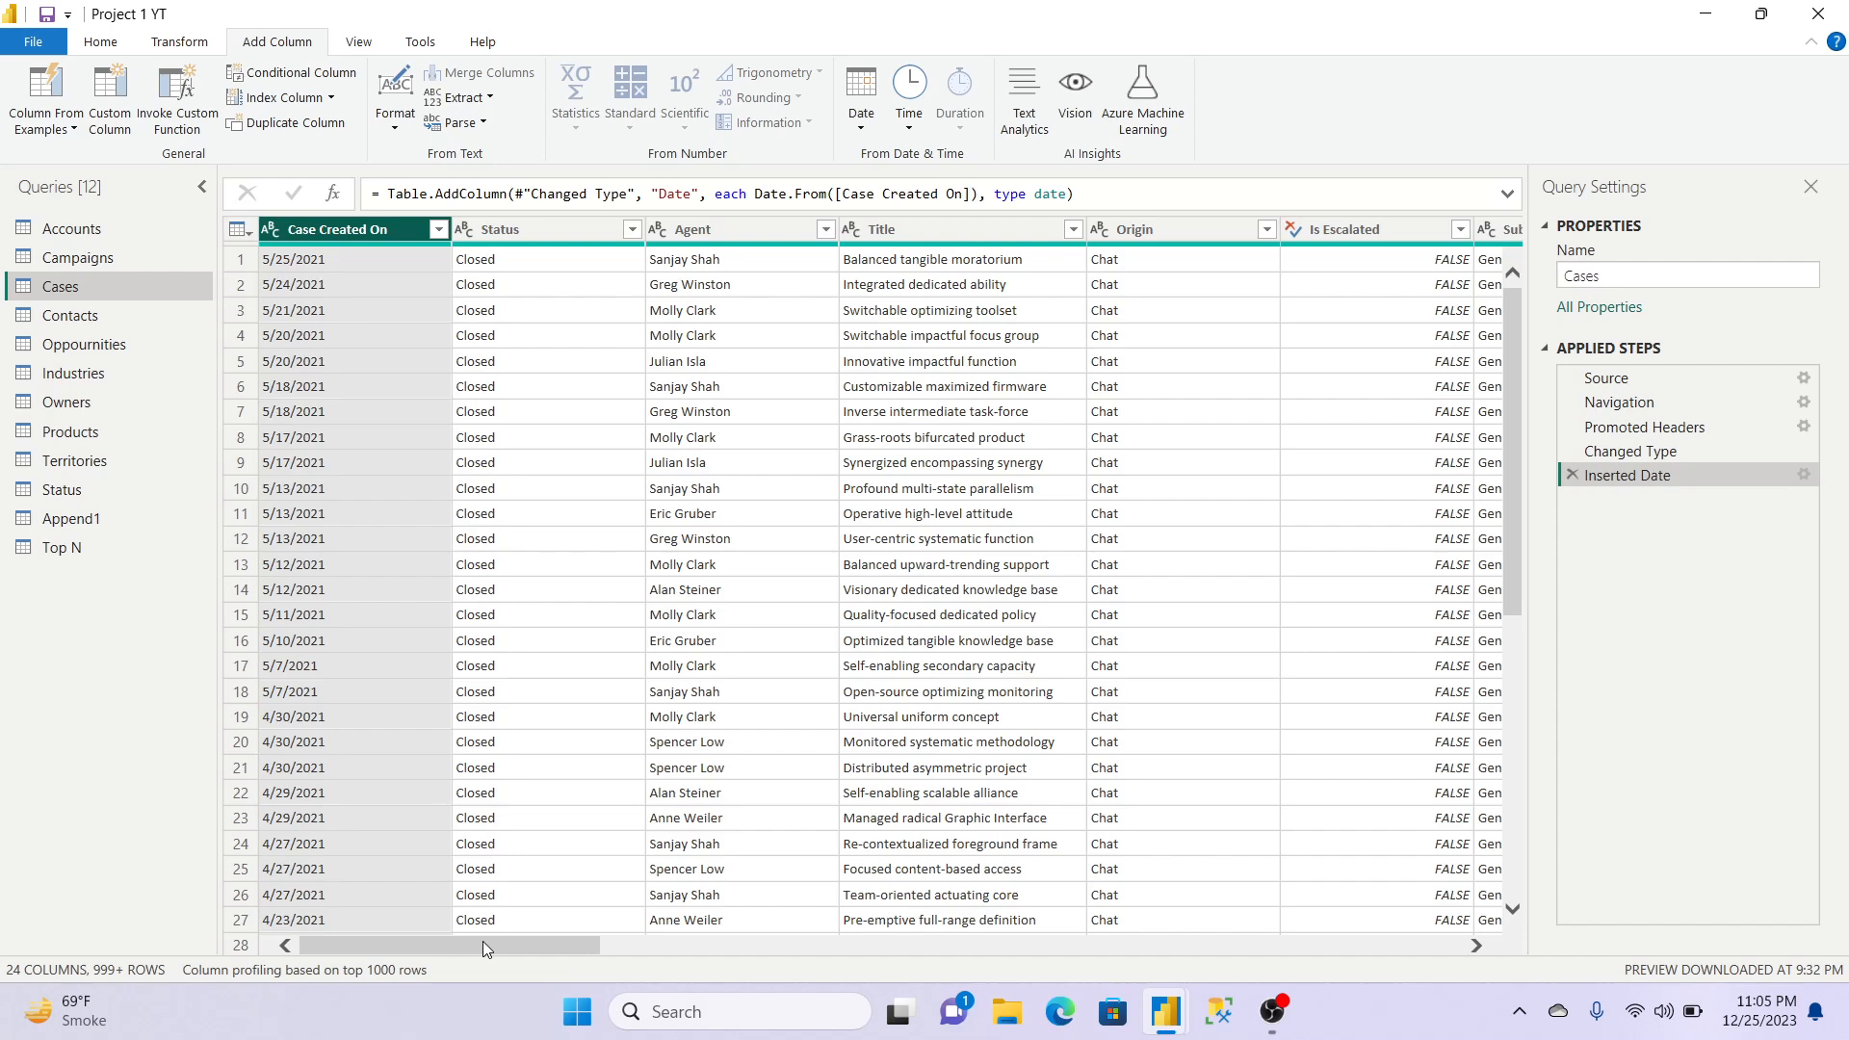
Step: Add another column from examples on Case Created On, using the "Day of Week Name from Case Created On" suggestion, Tuesday
{"action": "right_click", "coordinate": [296, 229]}
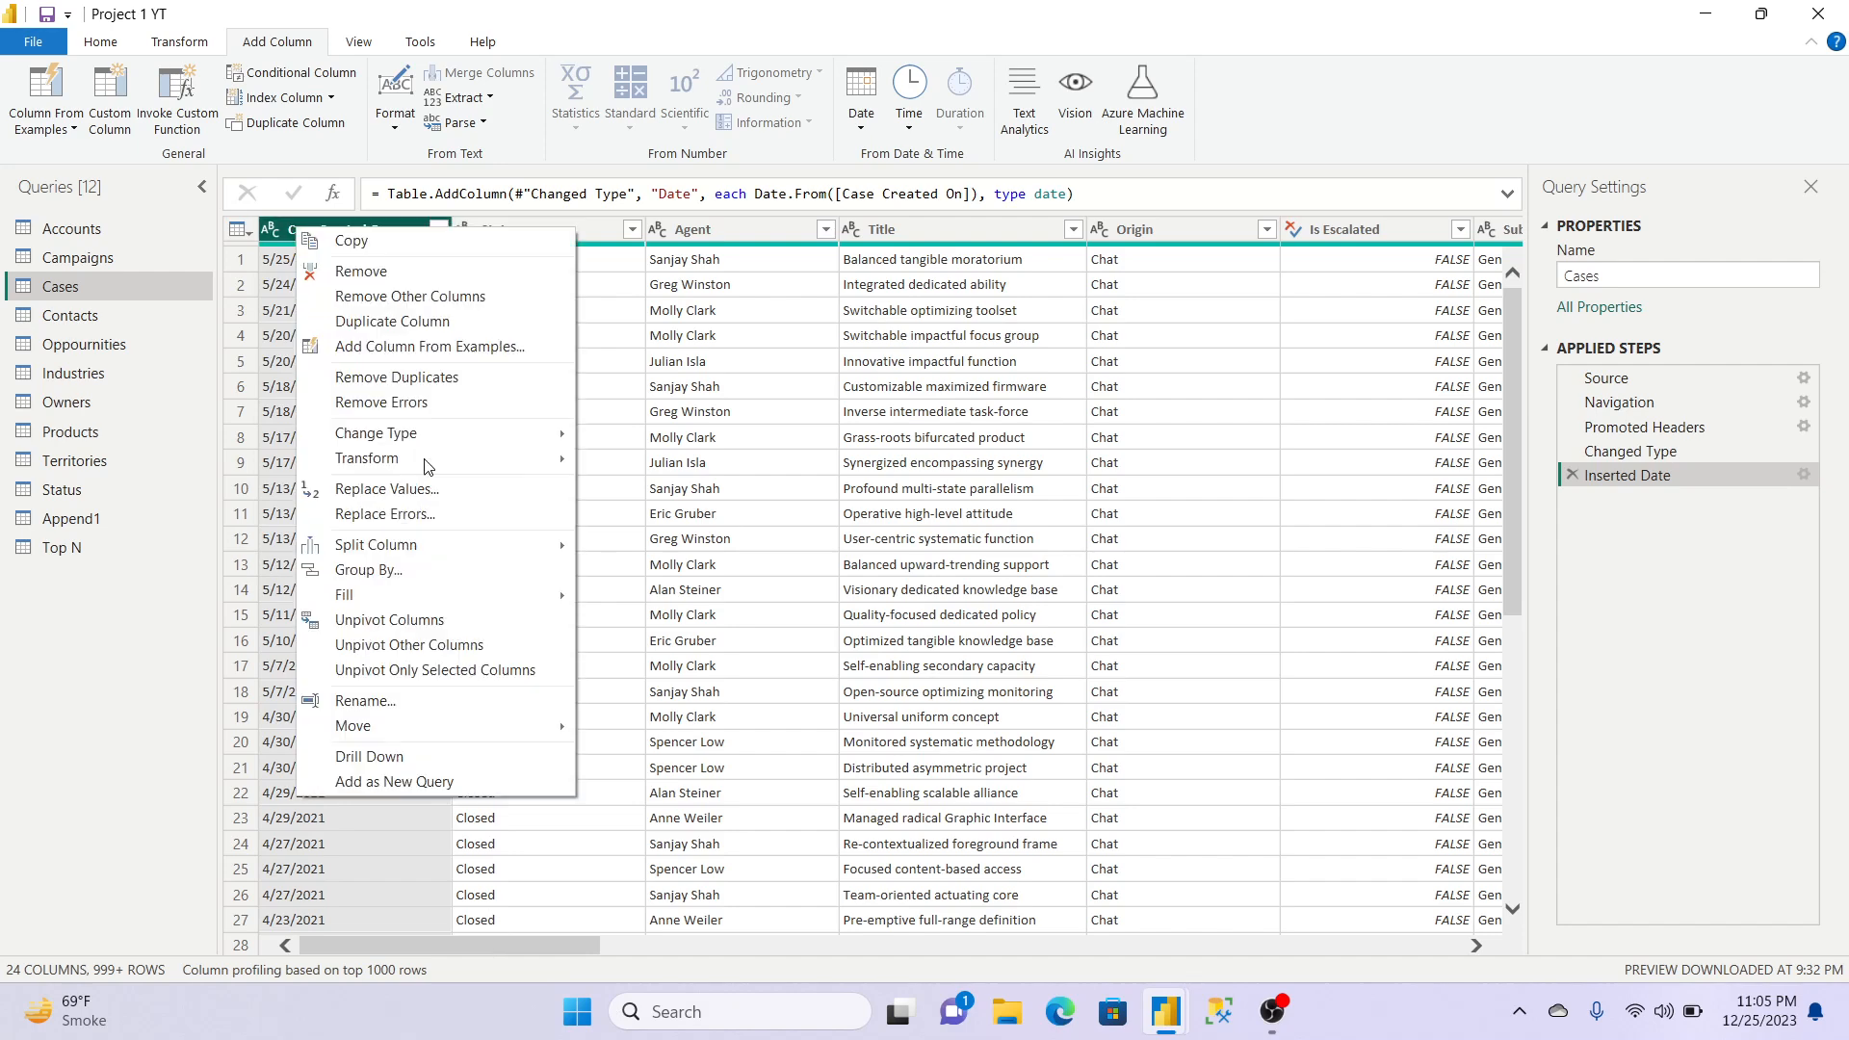
{"action": "left_click", "coordinate": [465, 345]}
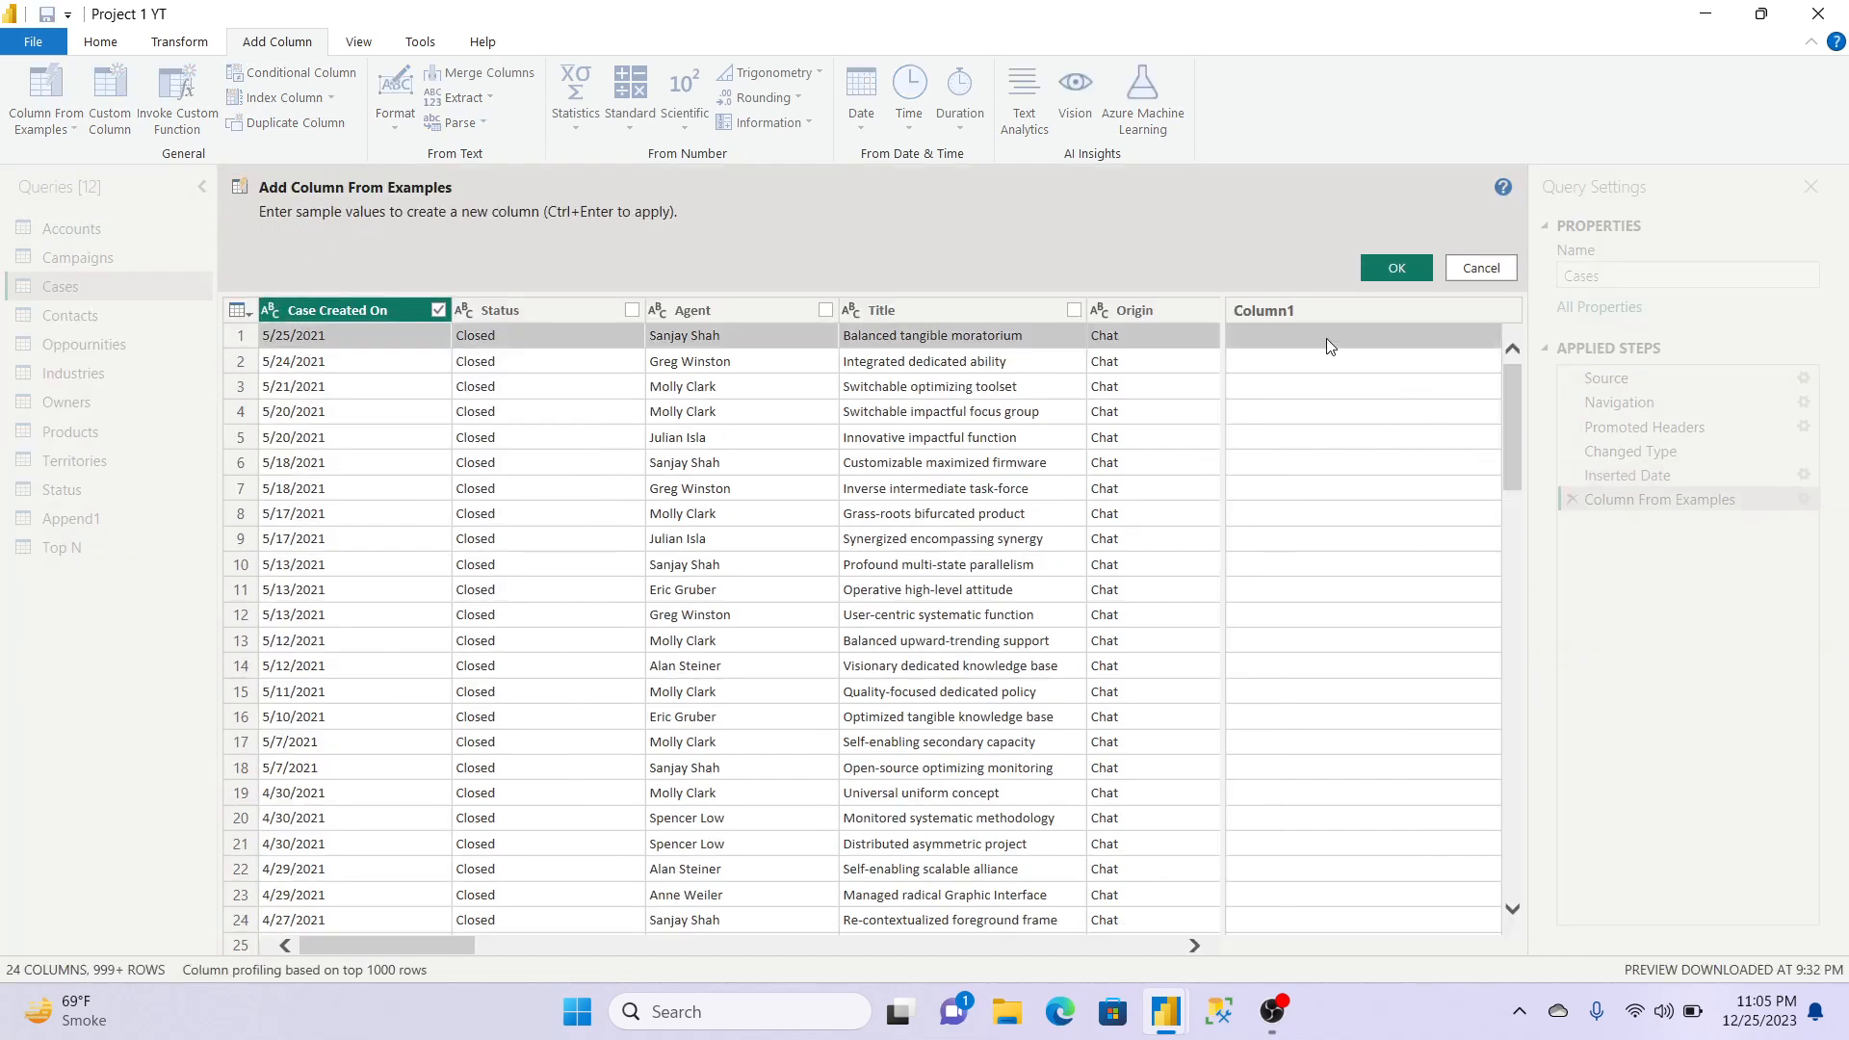
{"action": "left_click", "coordinate": [1324, 343]}
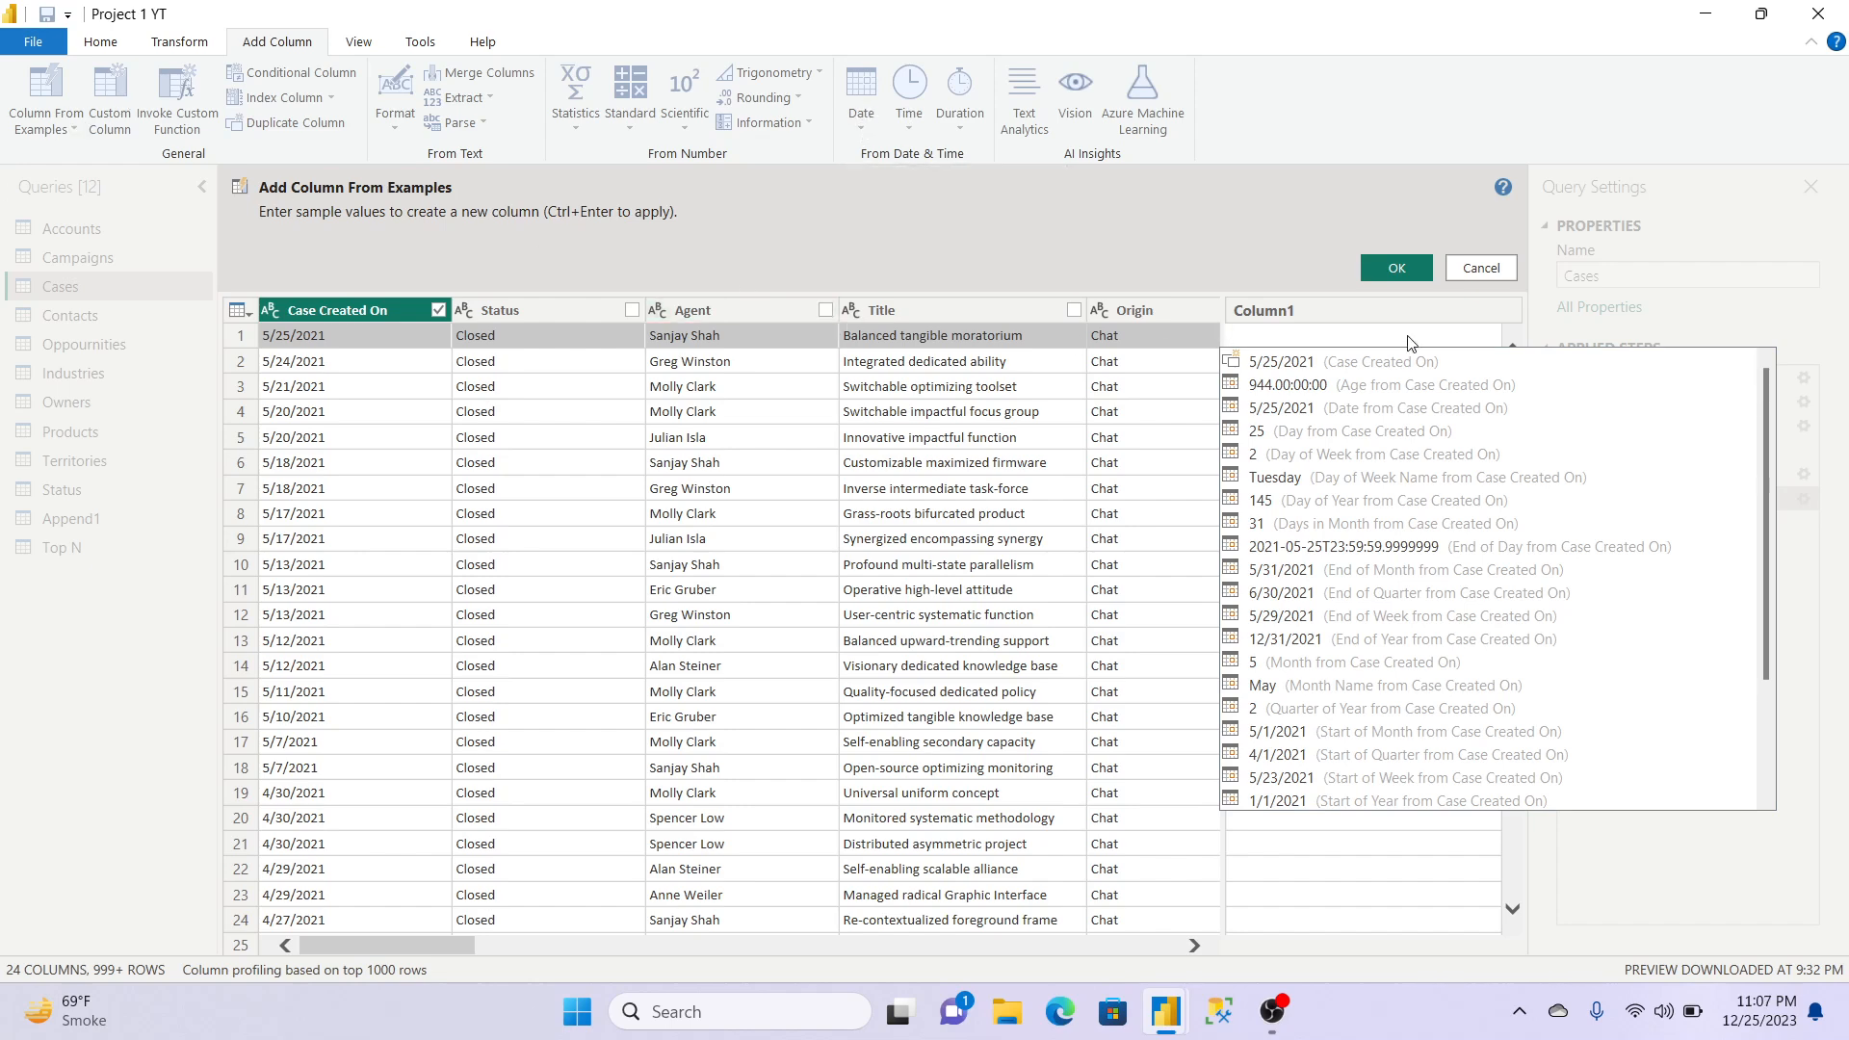
{"action": "left_click", "coordinate": [1324, 488]}
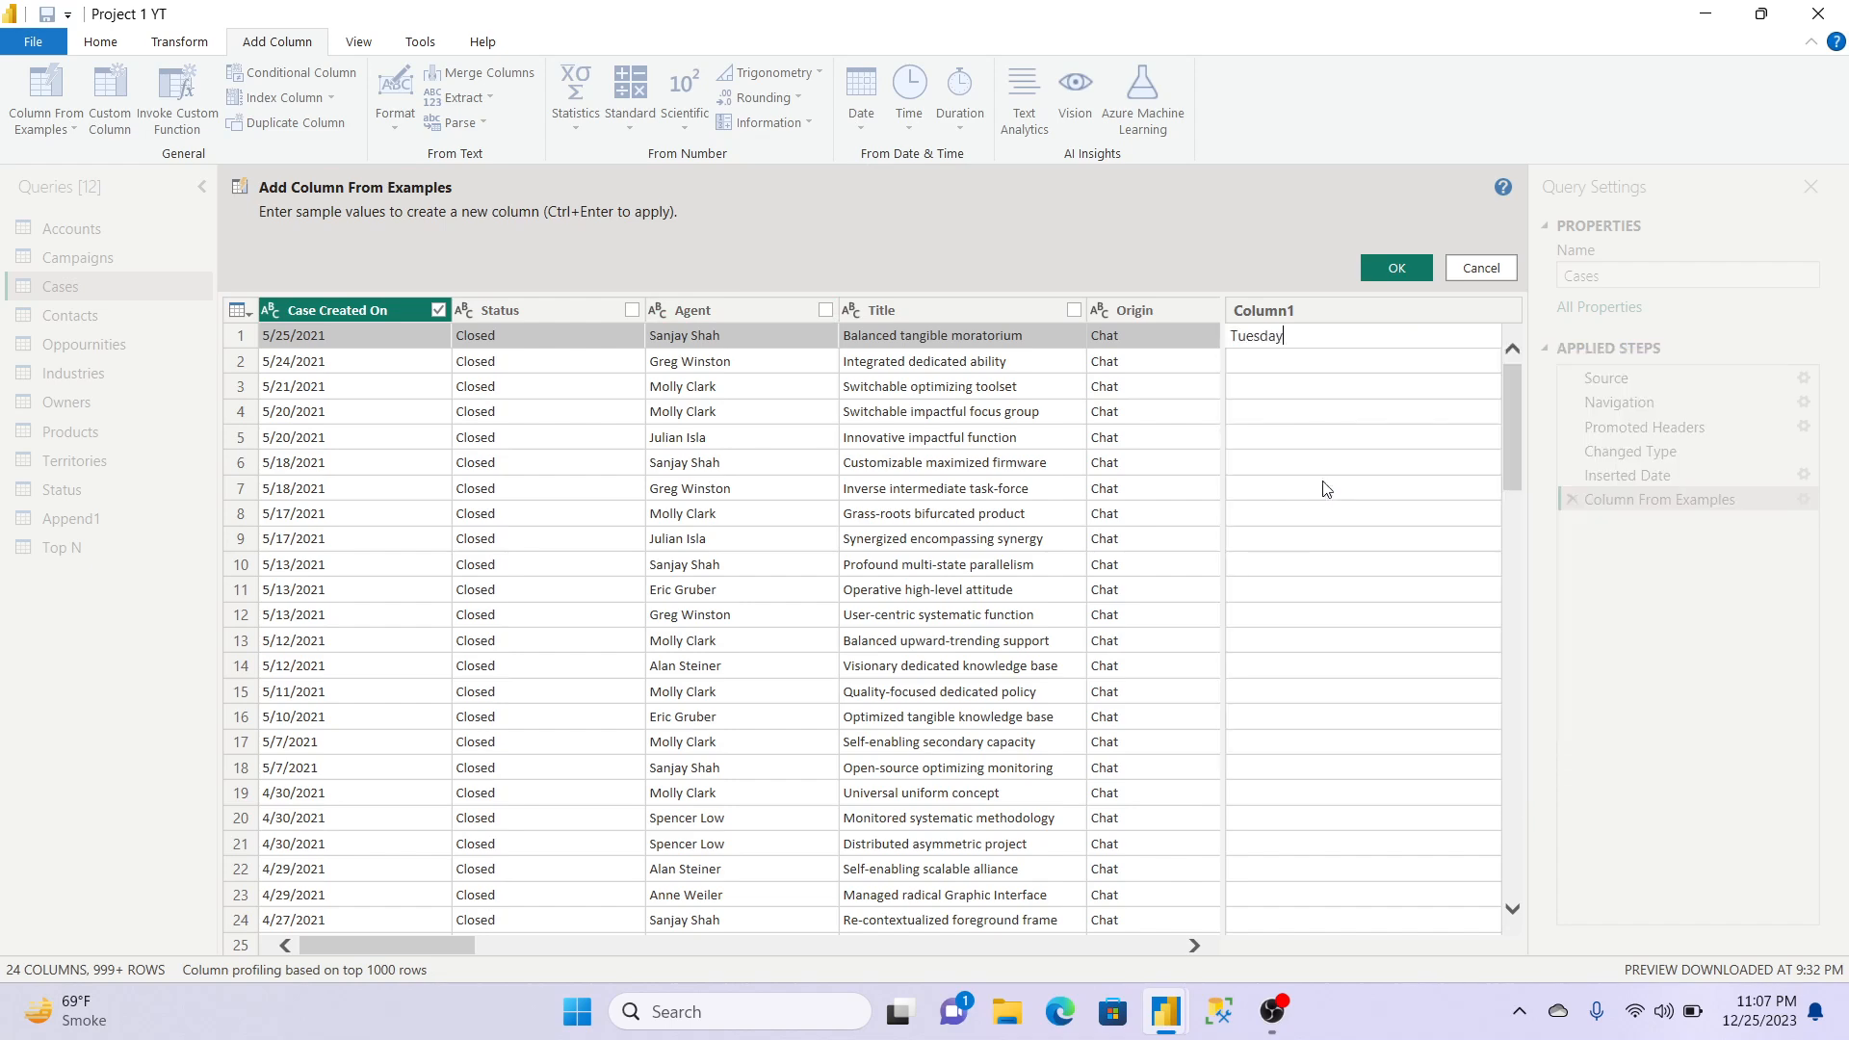
{"action": "left_click", "coordinate": [1395, 267]}
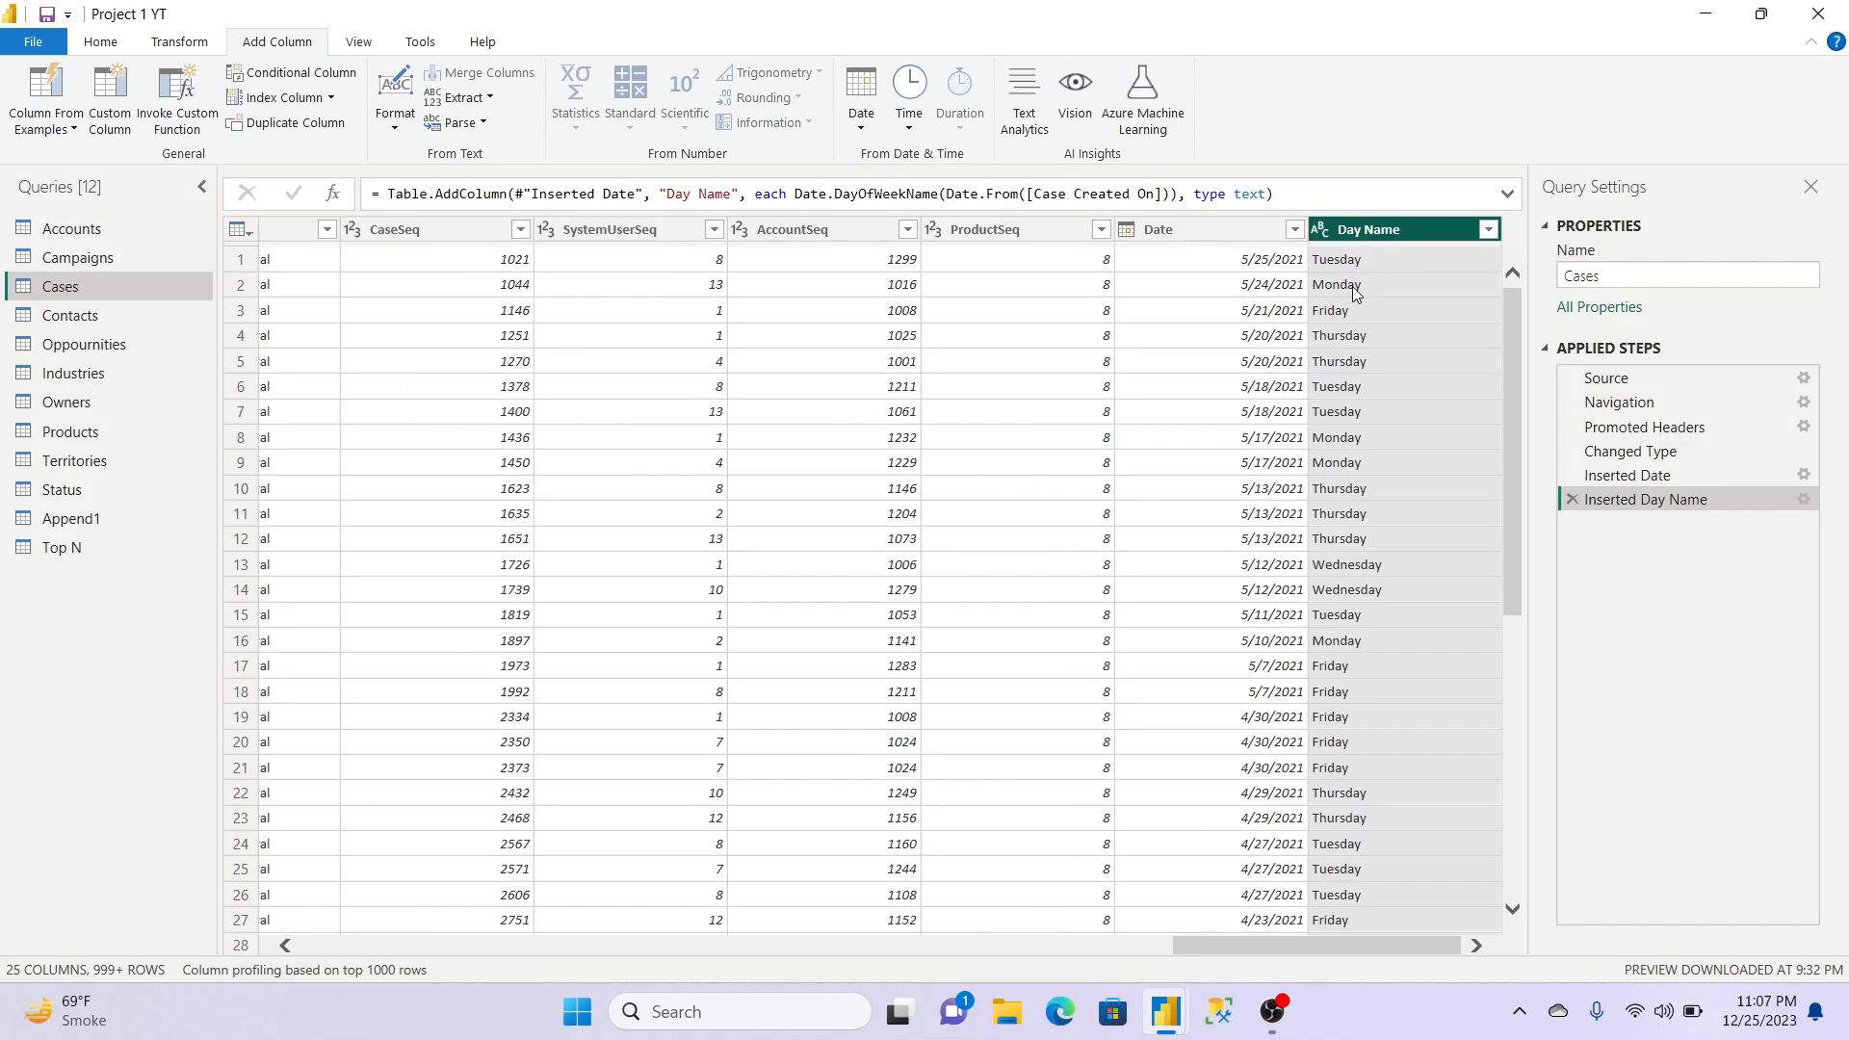
Step: Add a column from examples based on only the Case Created On column, using the "Day of Year from Case Created On" suggestion, 145
{"action": "left_click_drag", "start_coordinate": [1255, 948], "coordinate": [385, 1031]}
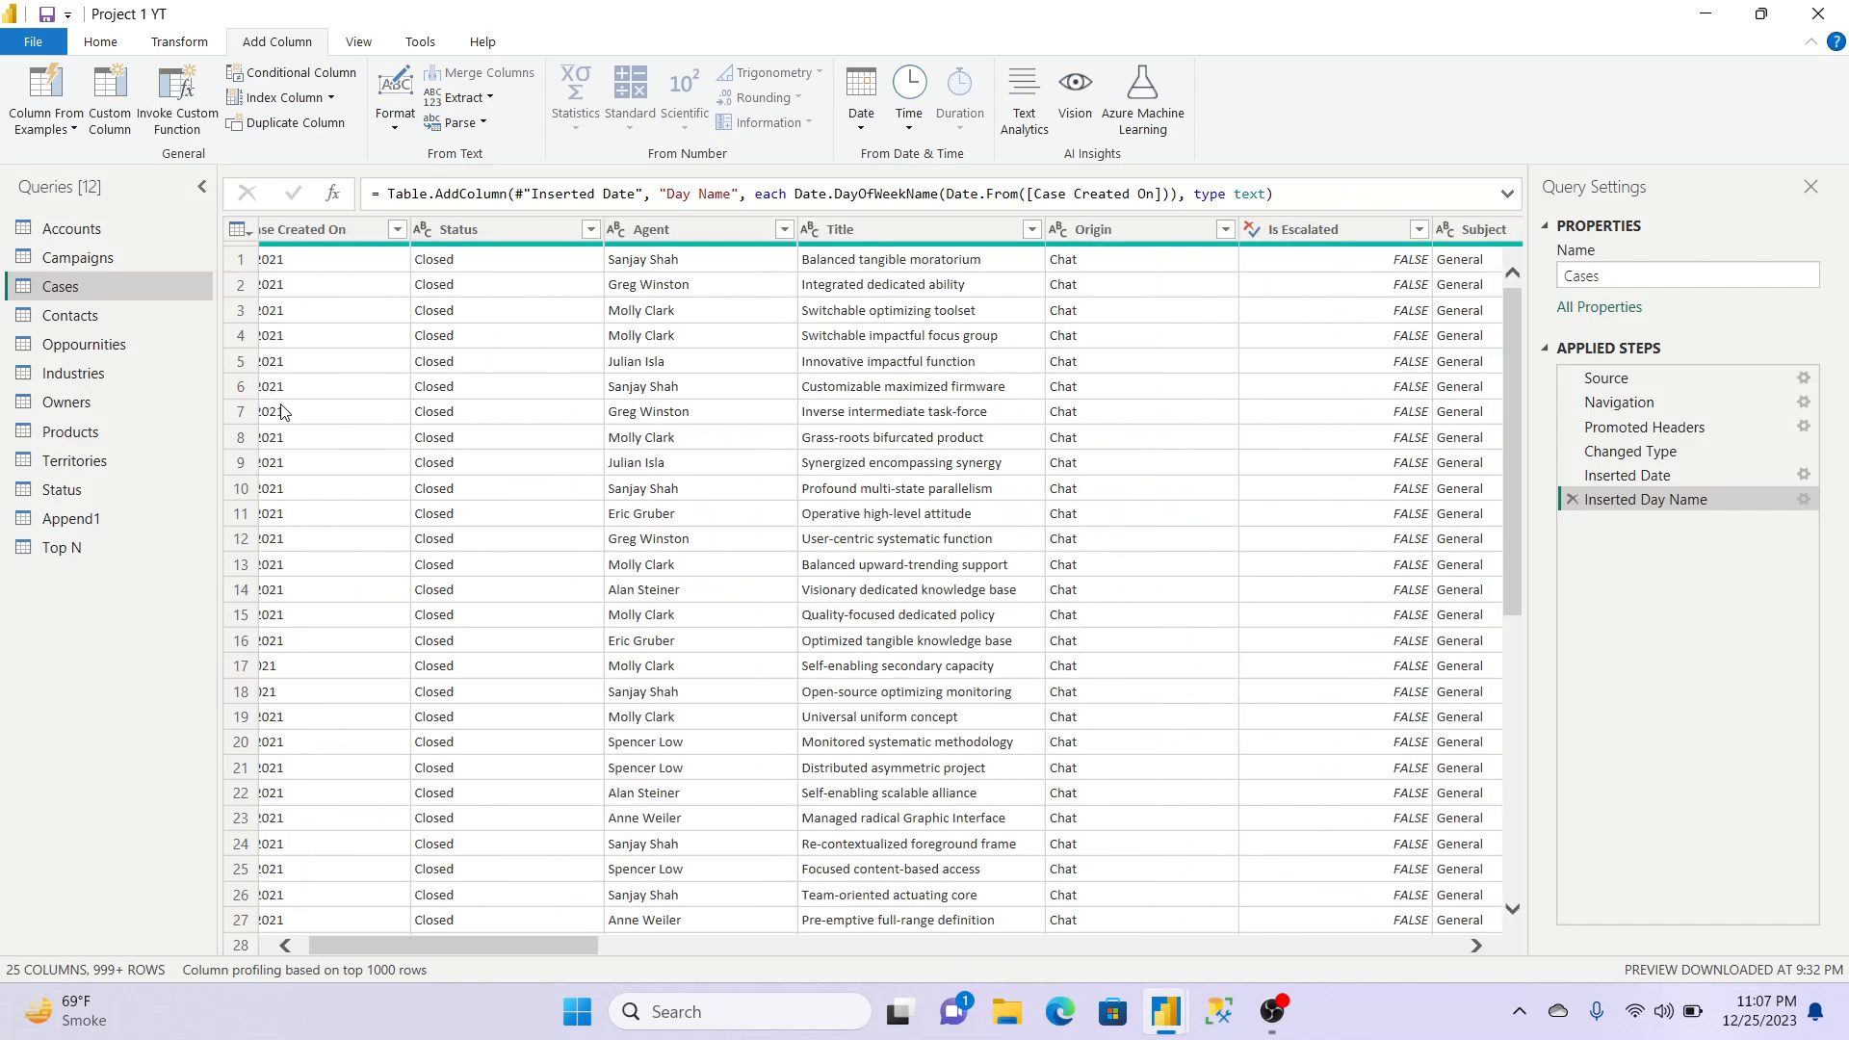
{"action": "left_click_drag", "start_coordinate": [354, 948], "coordinate": [344, 948]}
{"action": "left_click", "coordinate": [314, 231]}
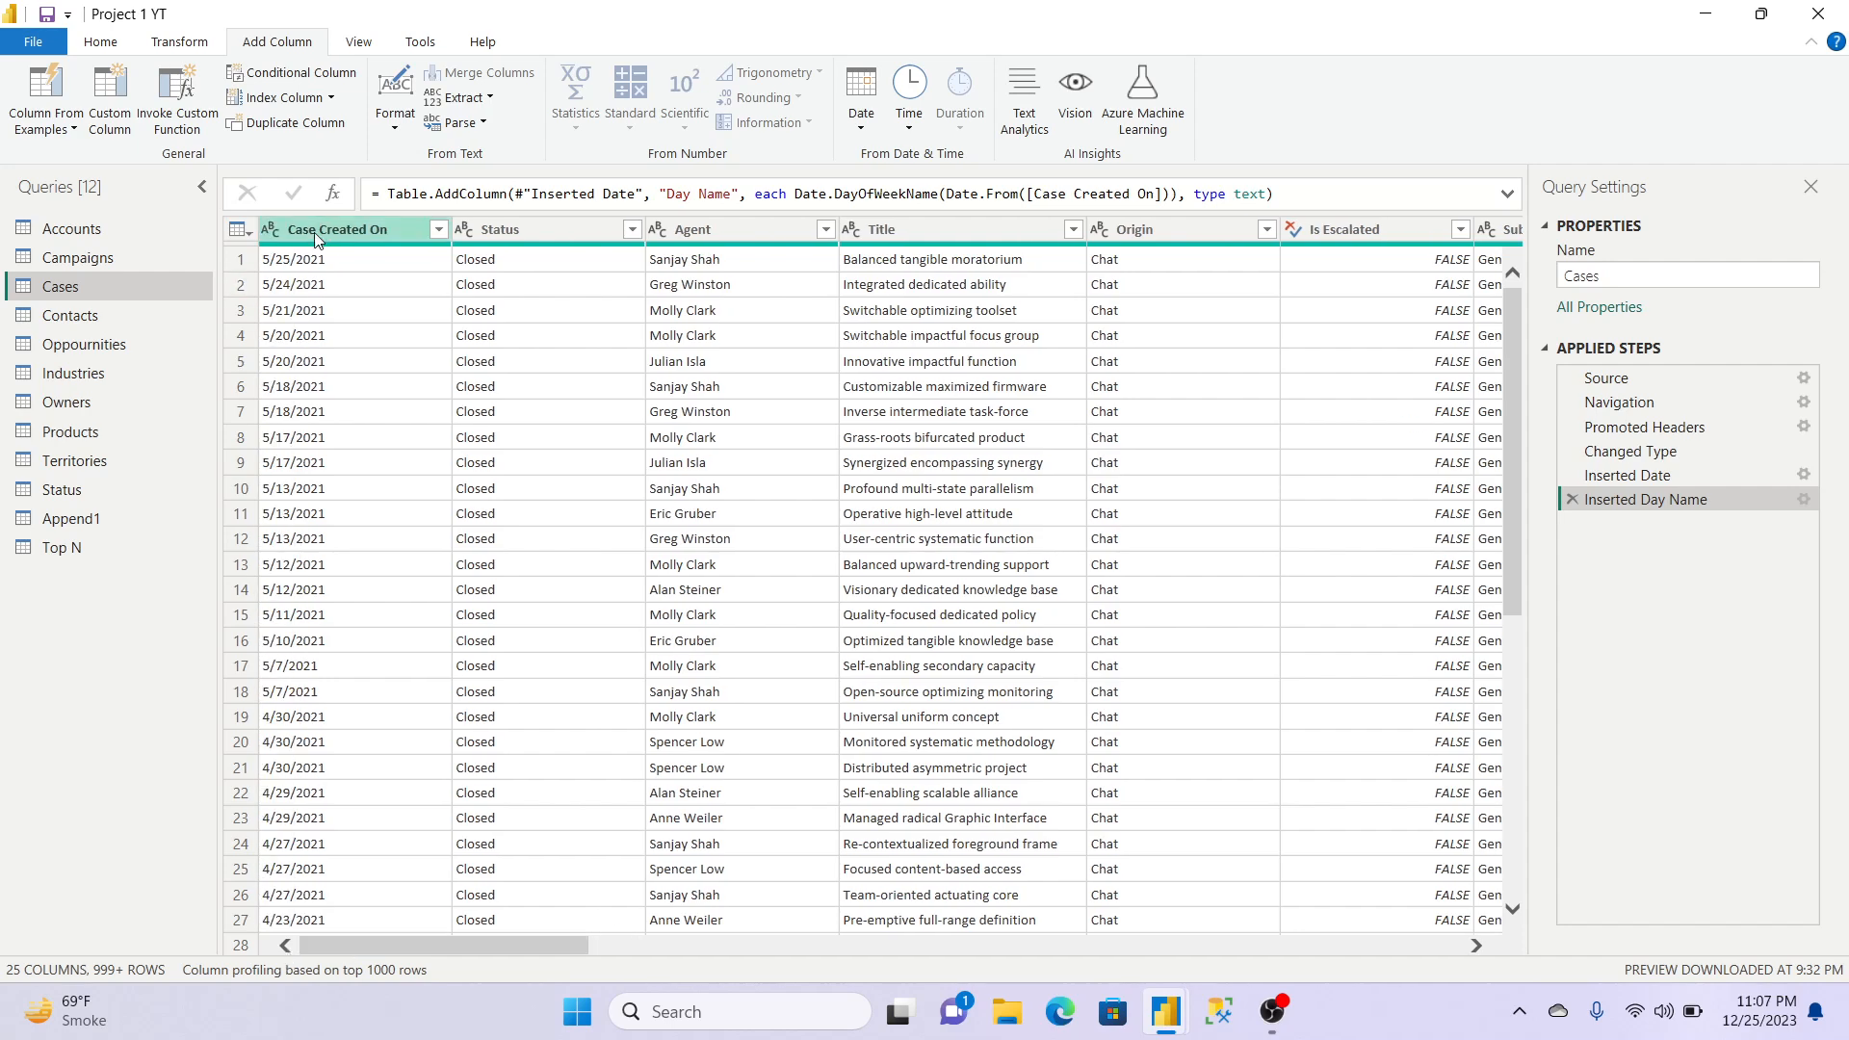
{"action": "right_click", "coordinate": [314, 232]}
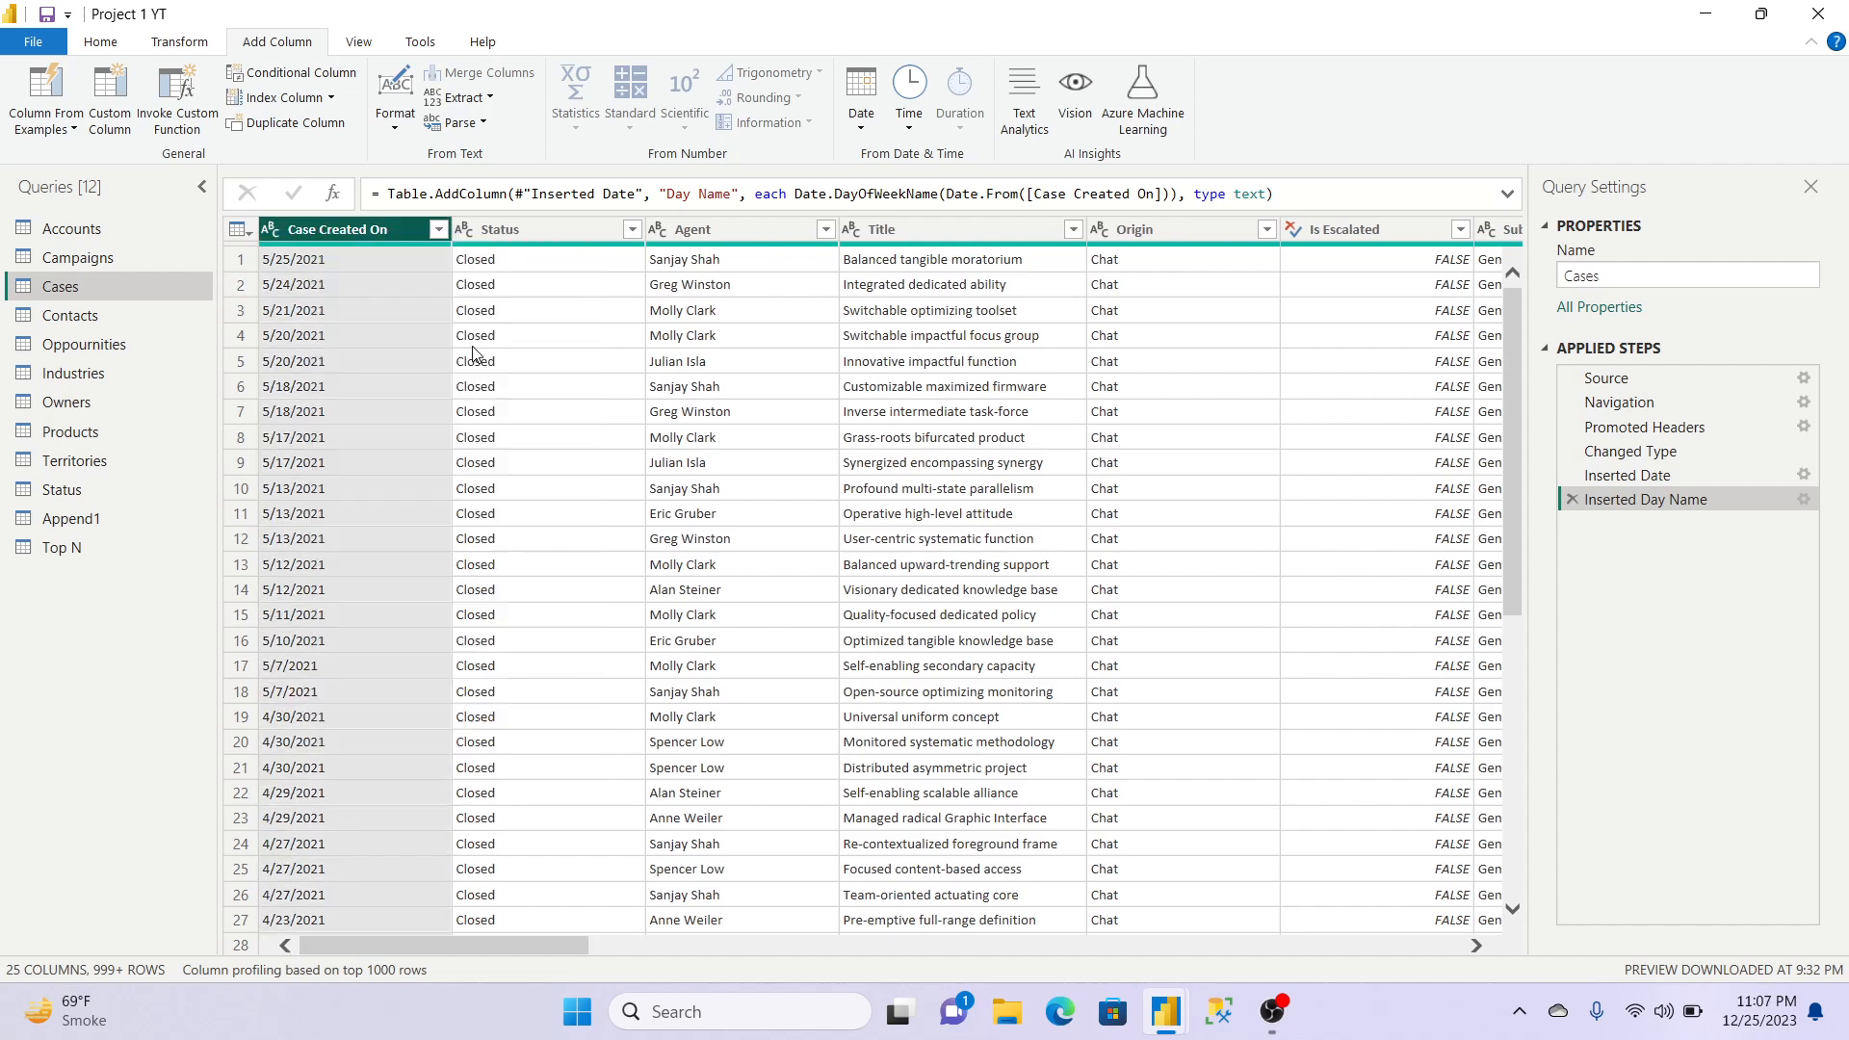
{"action": "left_click", "coordinate": [475, 352]}
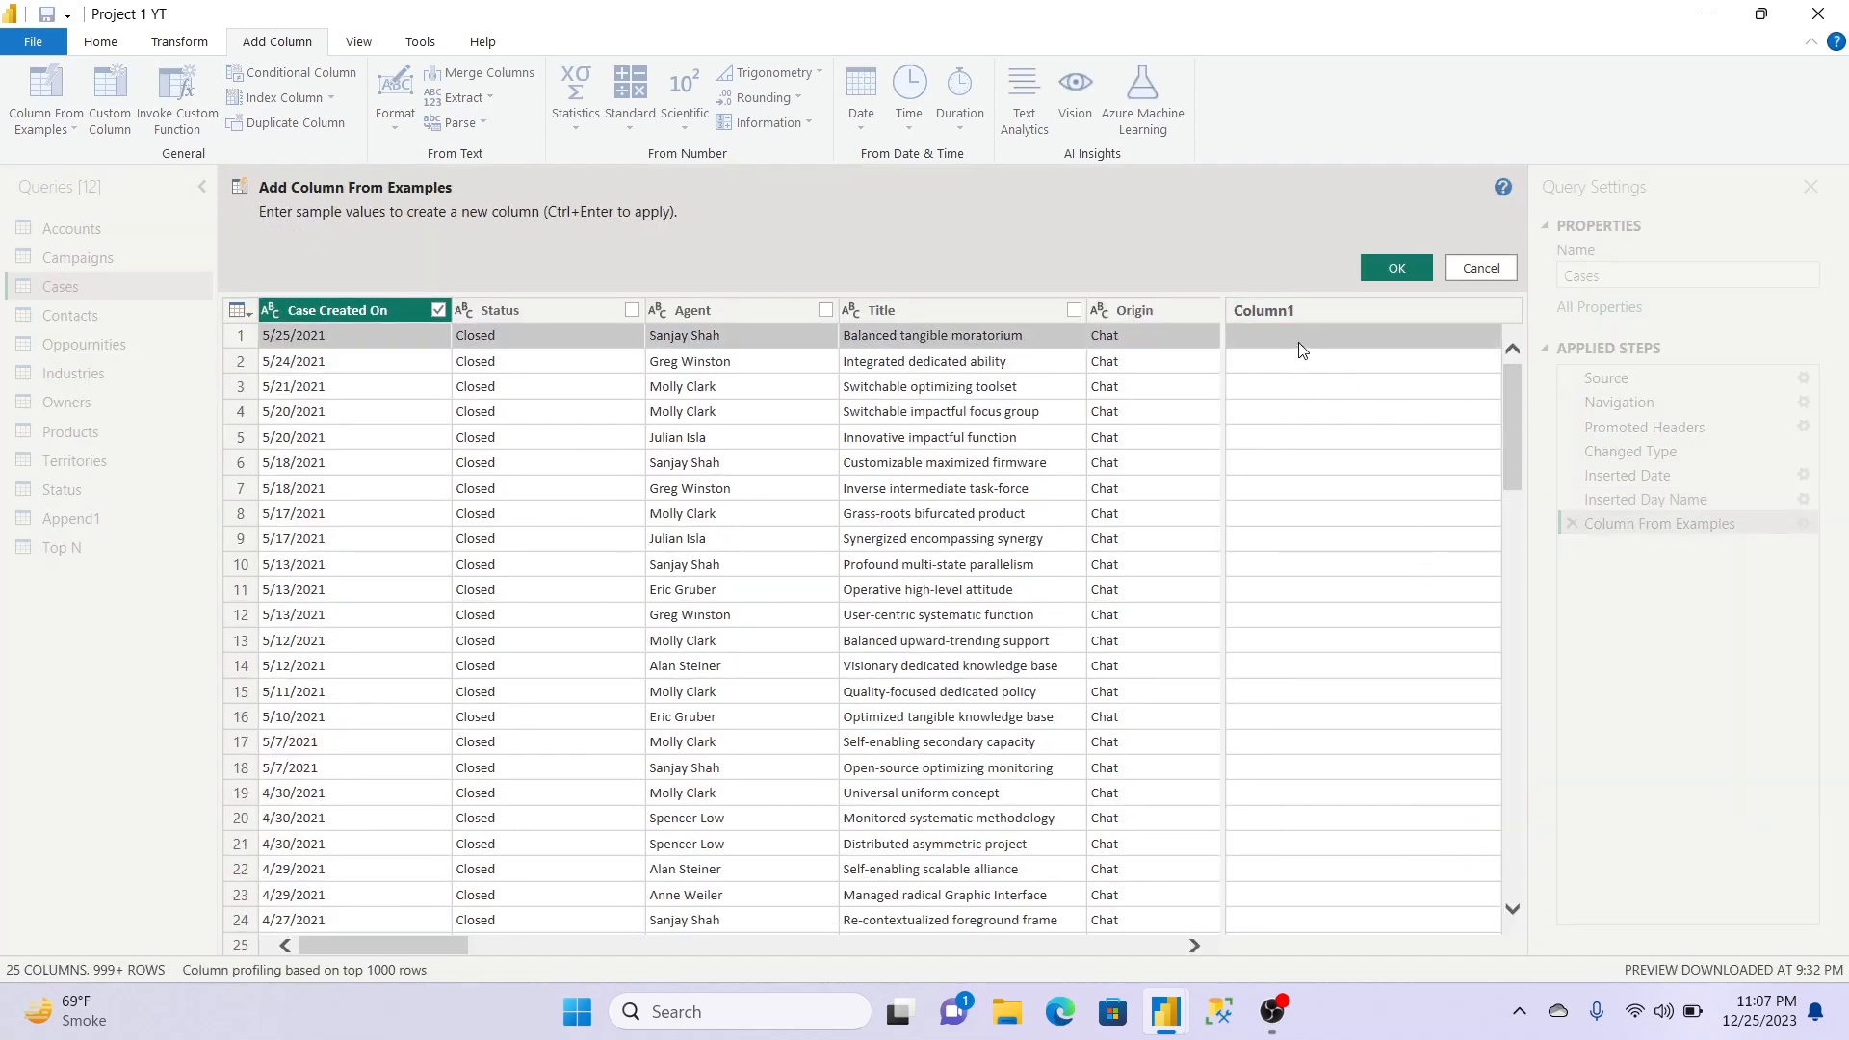
{"action": "double_click", "coordinate": [1298, 340]}
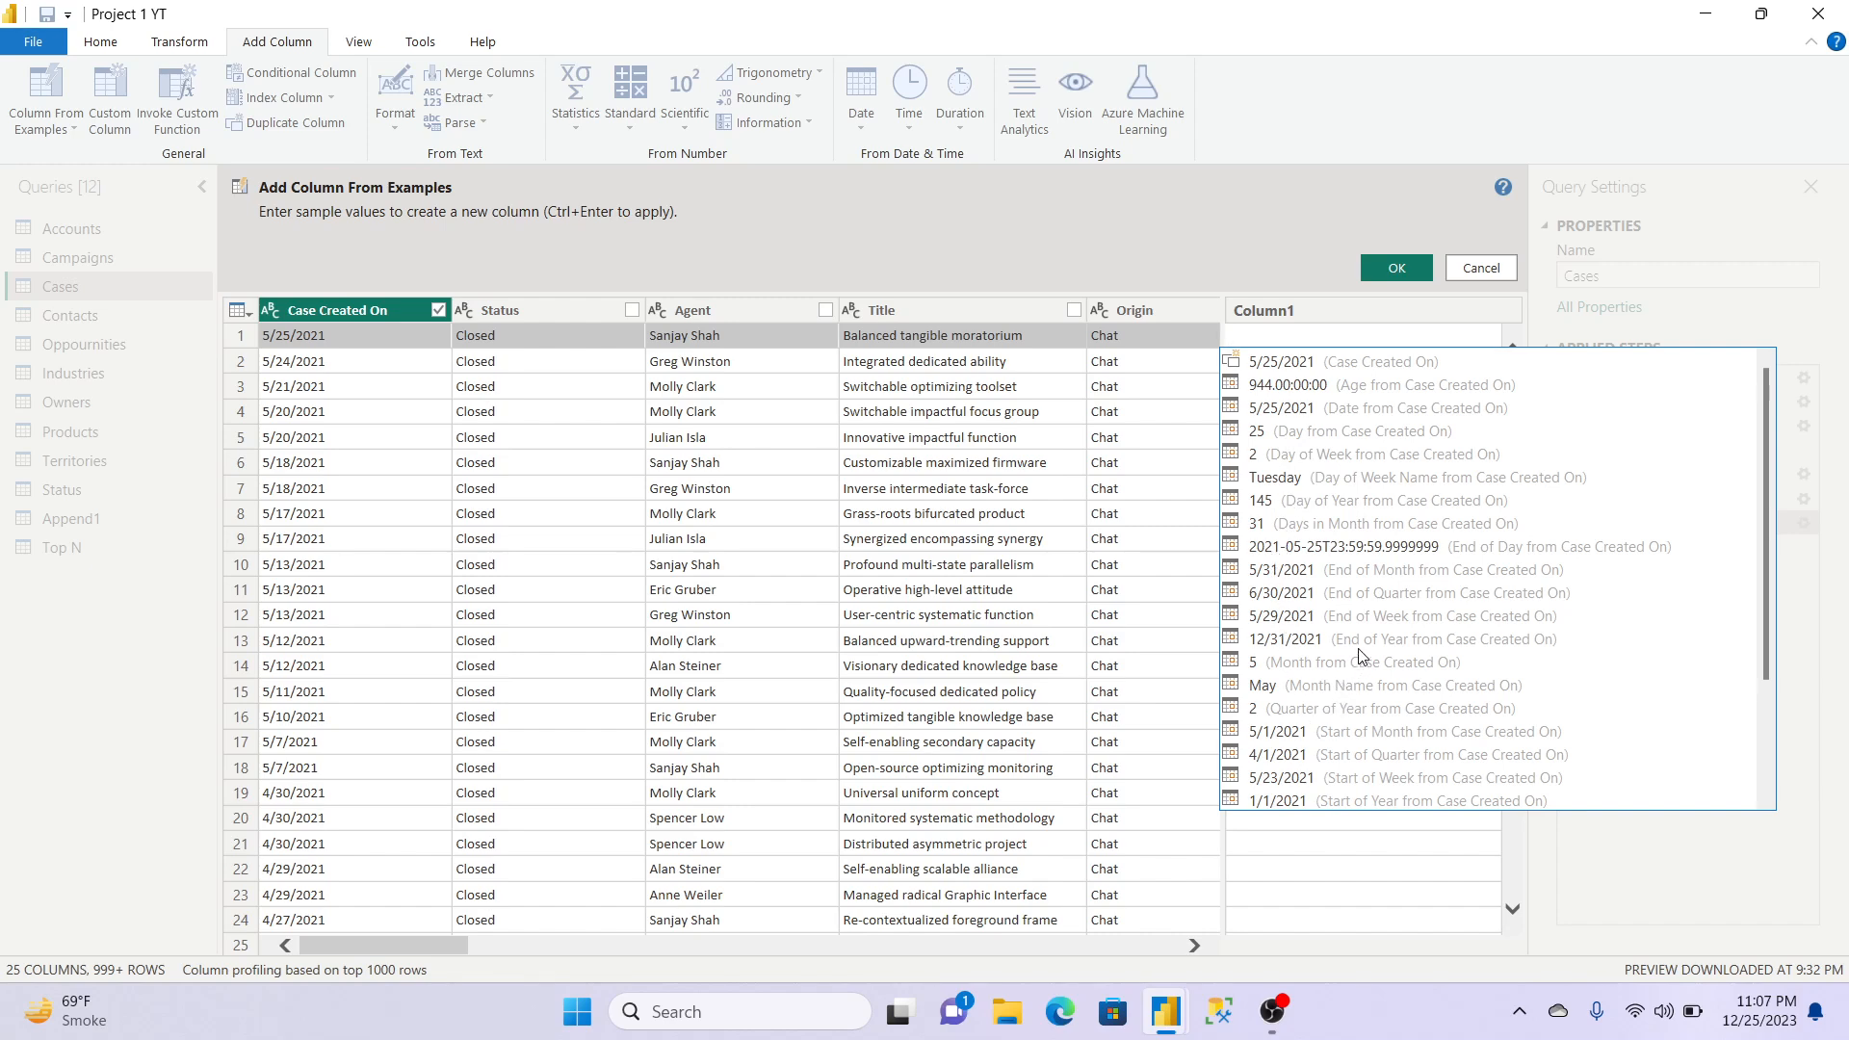
{"action": "left_click", "coordinate": [1342, 501]}
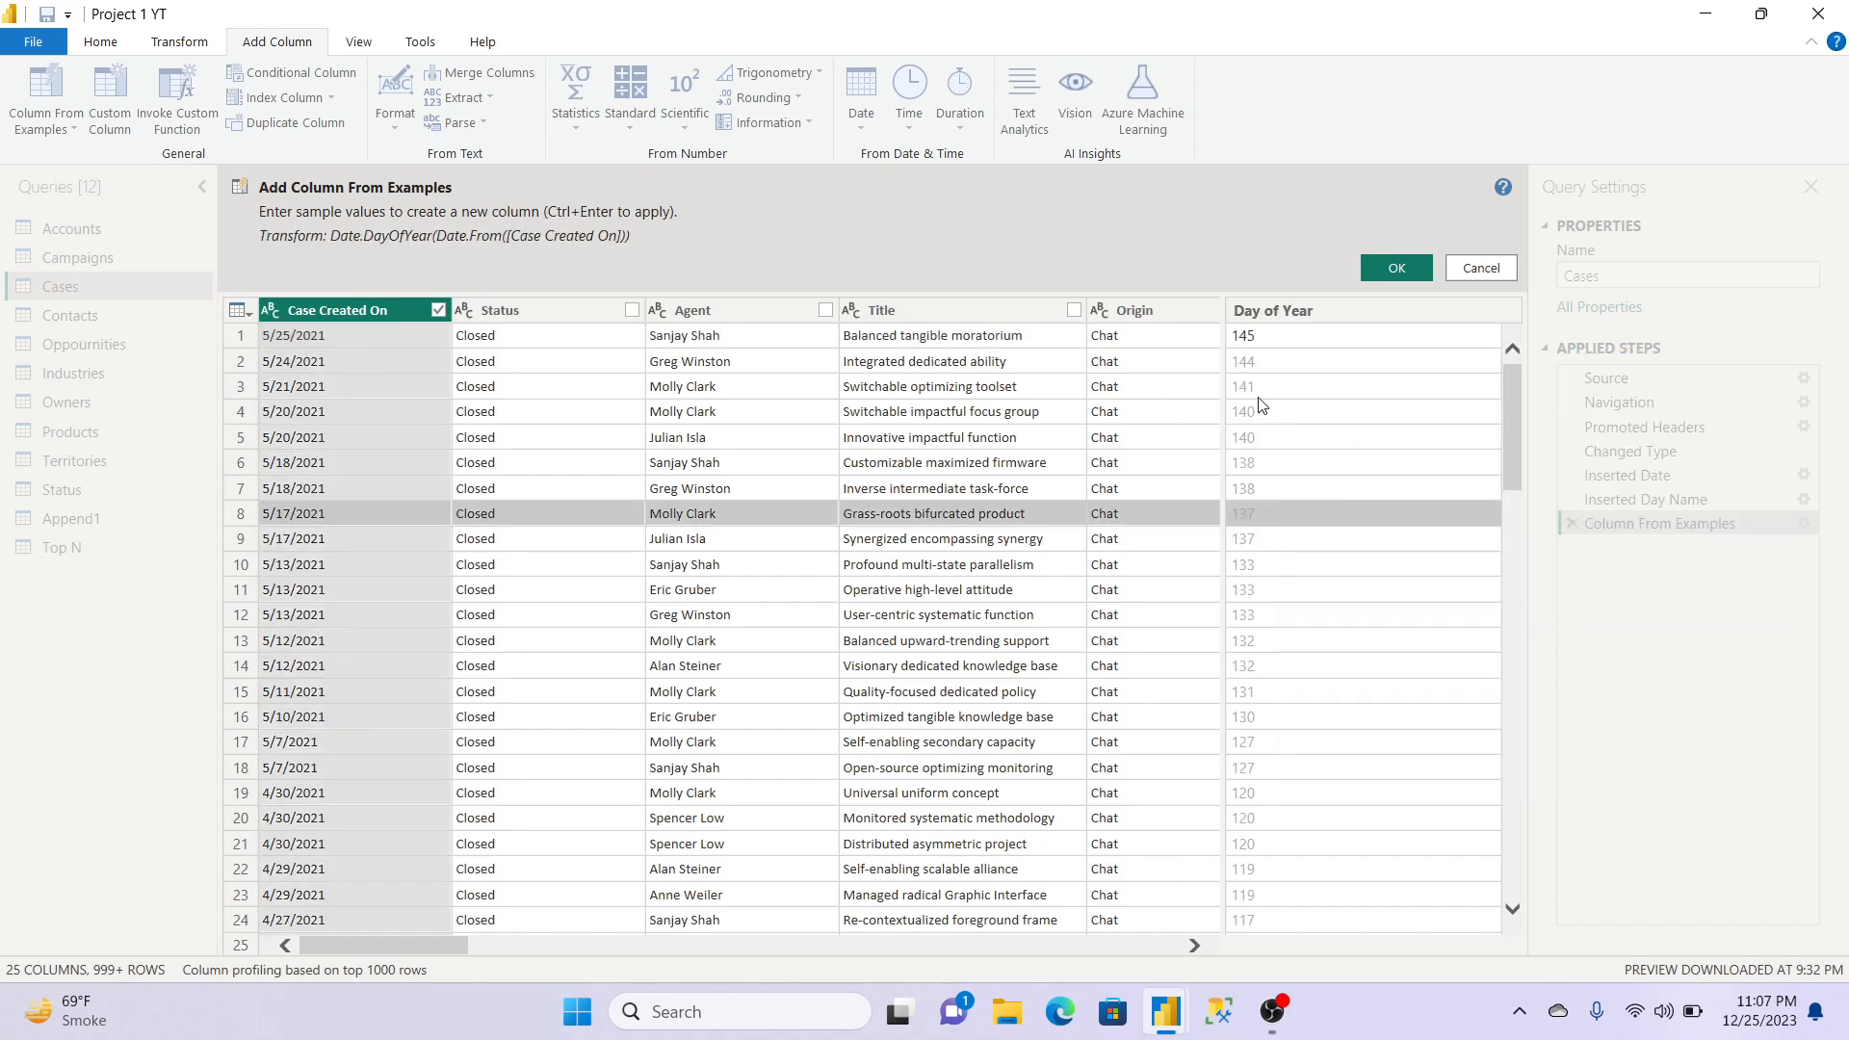
{"action": "left_click", "coordinate": [1317, 308]}
{"action": "left_click", "coordinate": [1392, 269]}
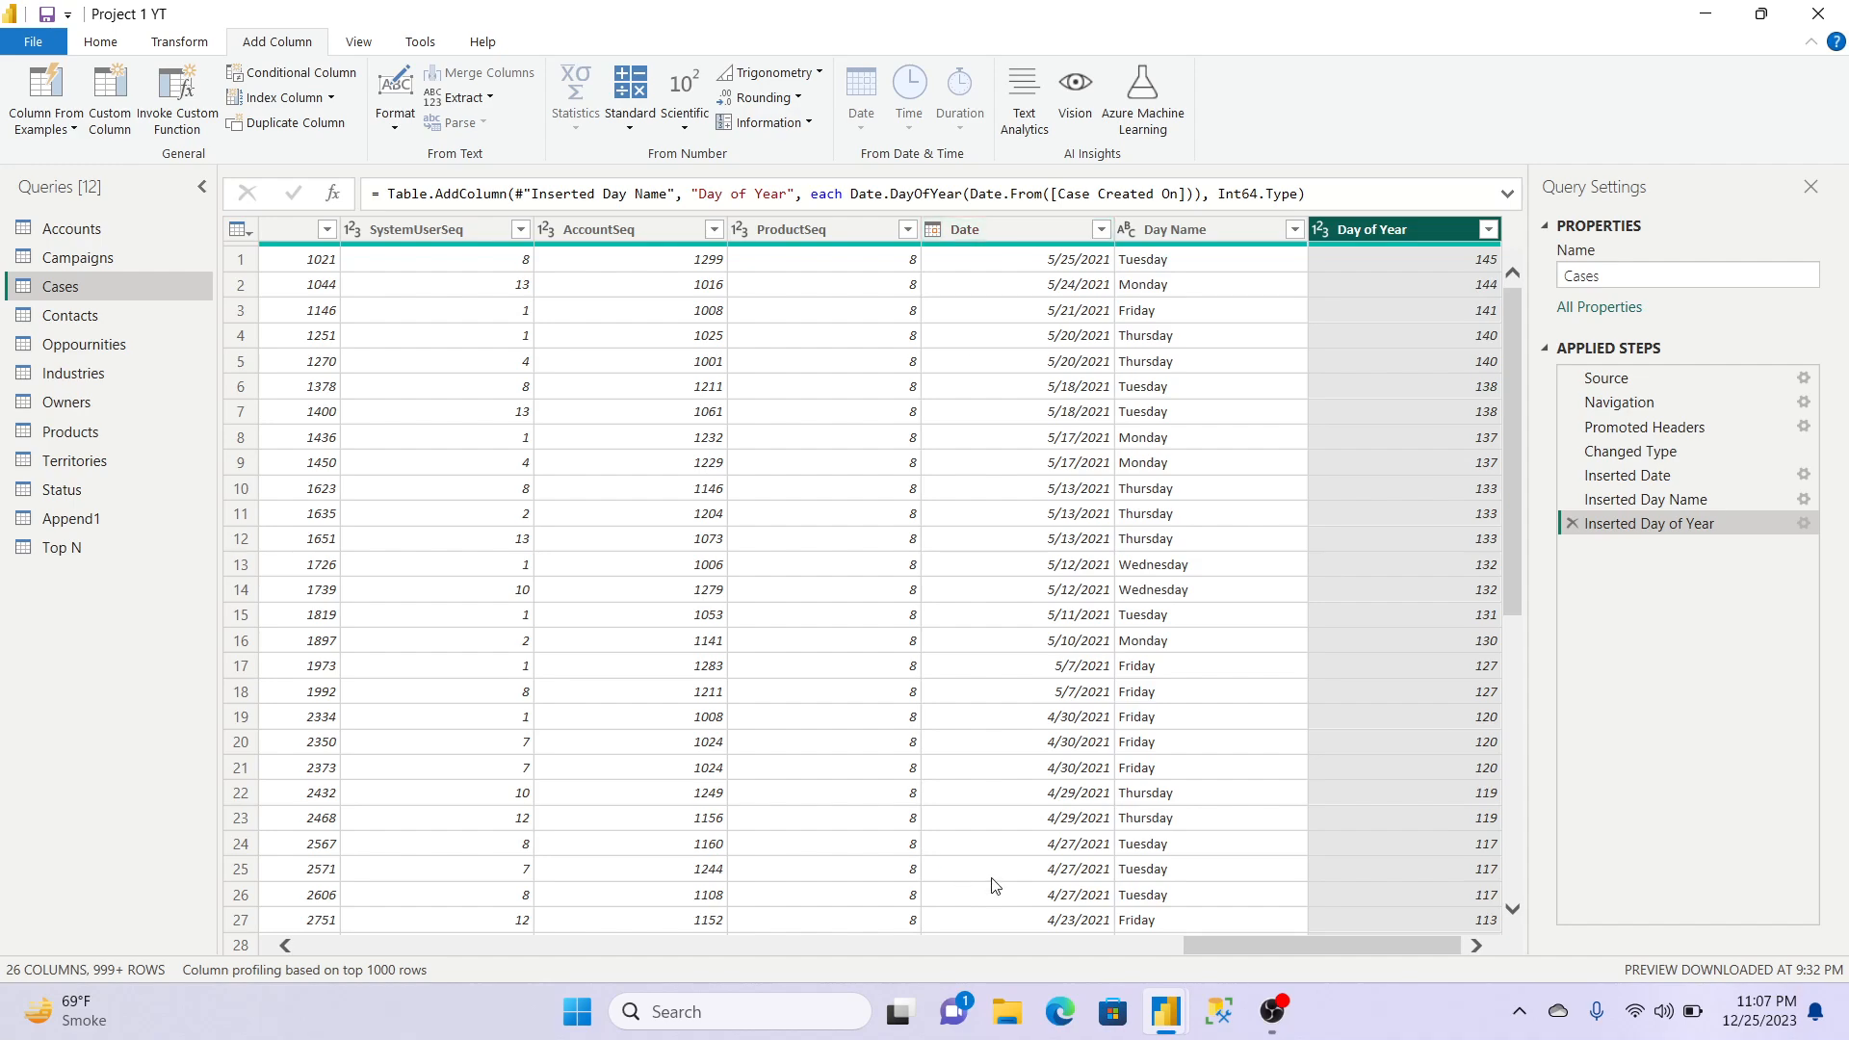
Step: Compare the date options offered for the Case Created On column with those offered for the Date column
{"action": "left_click_drag", "start_coordinate": [1222, 950], "coordinate": [270, 953]}
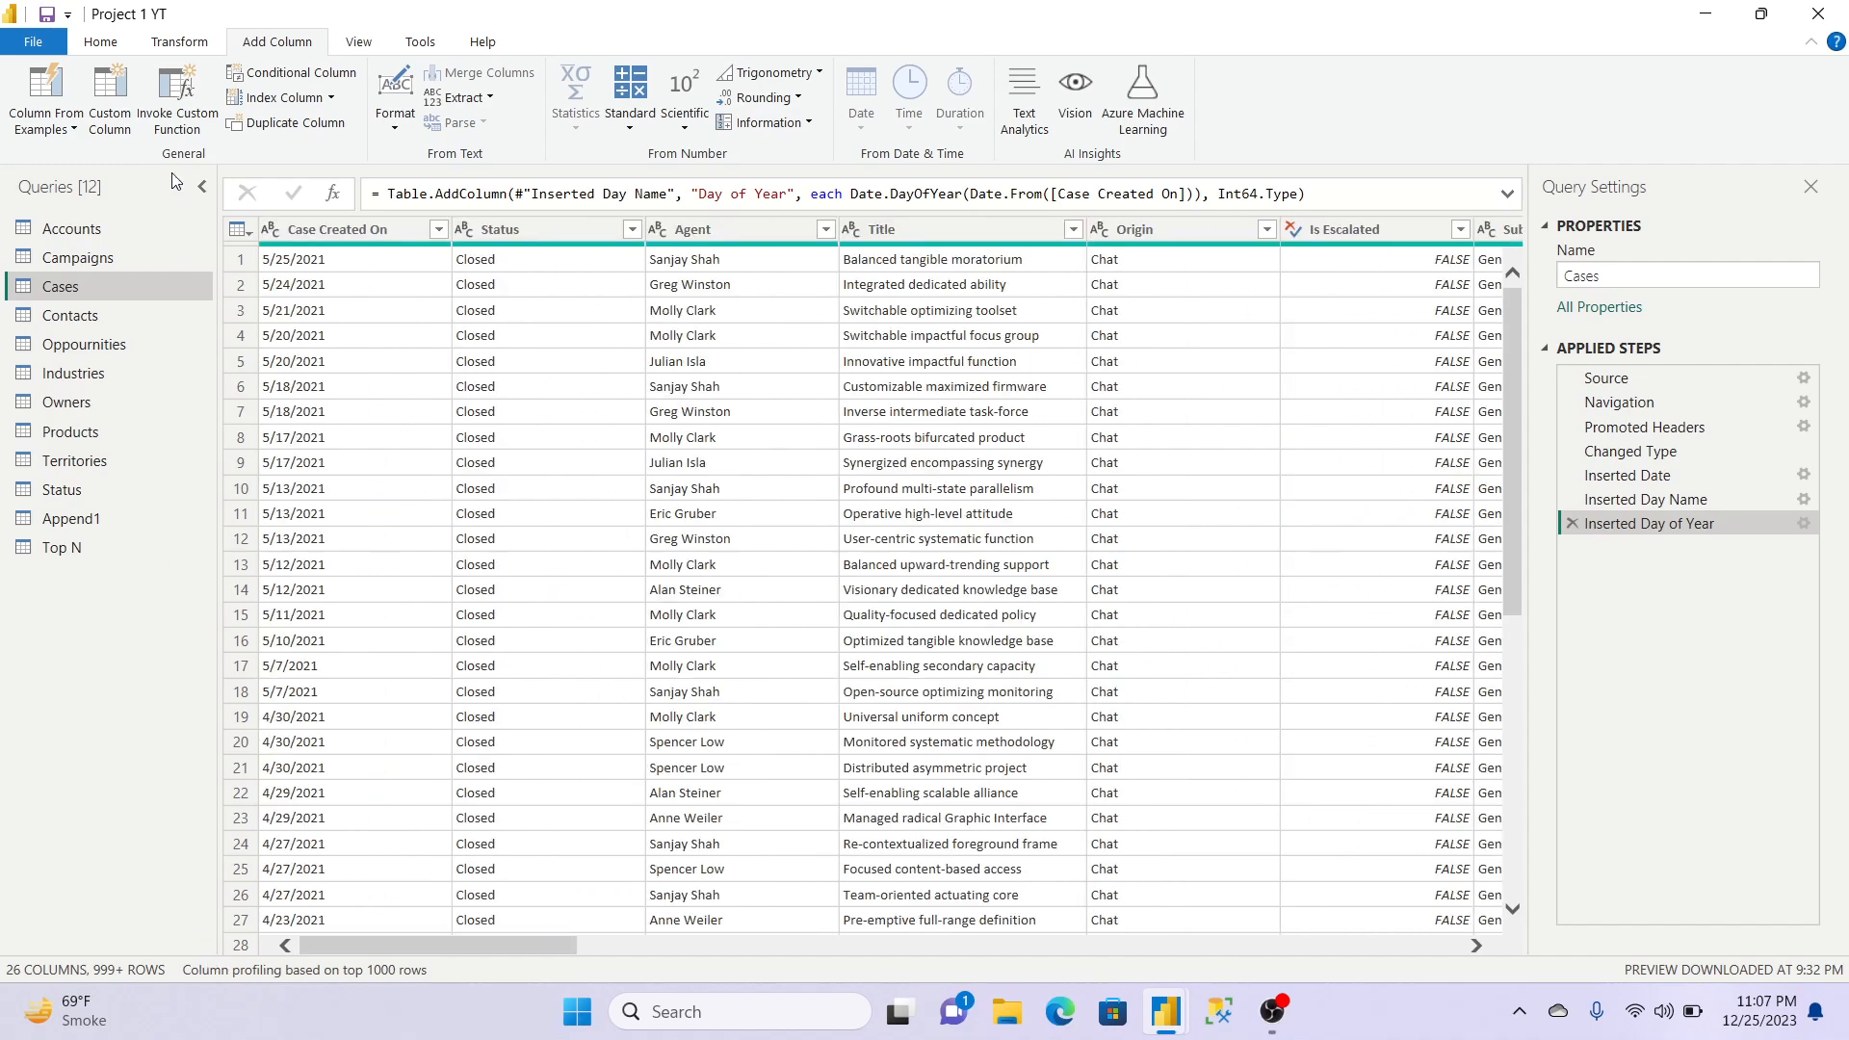
{"action": "left_click", "coordinate": [382, 234]}
{"action": "left_click", "coordinate": [865, 123]}
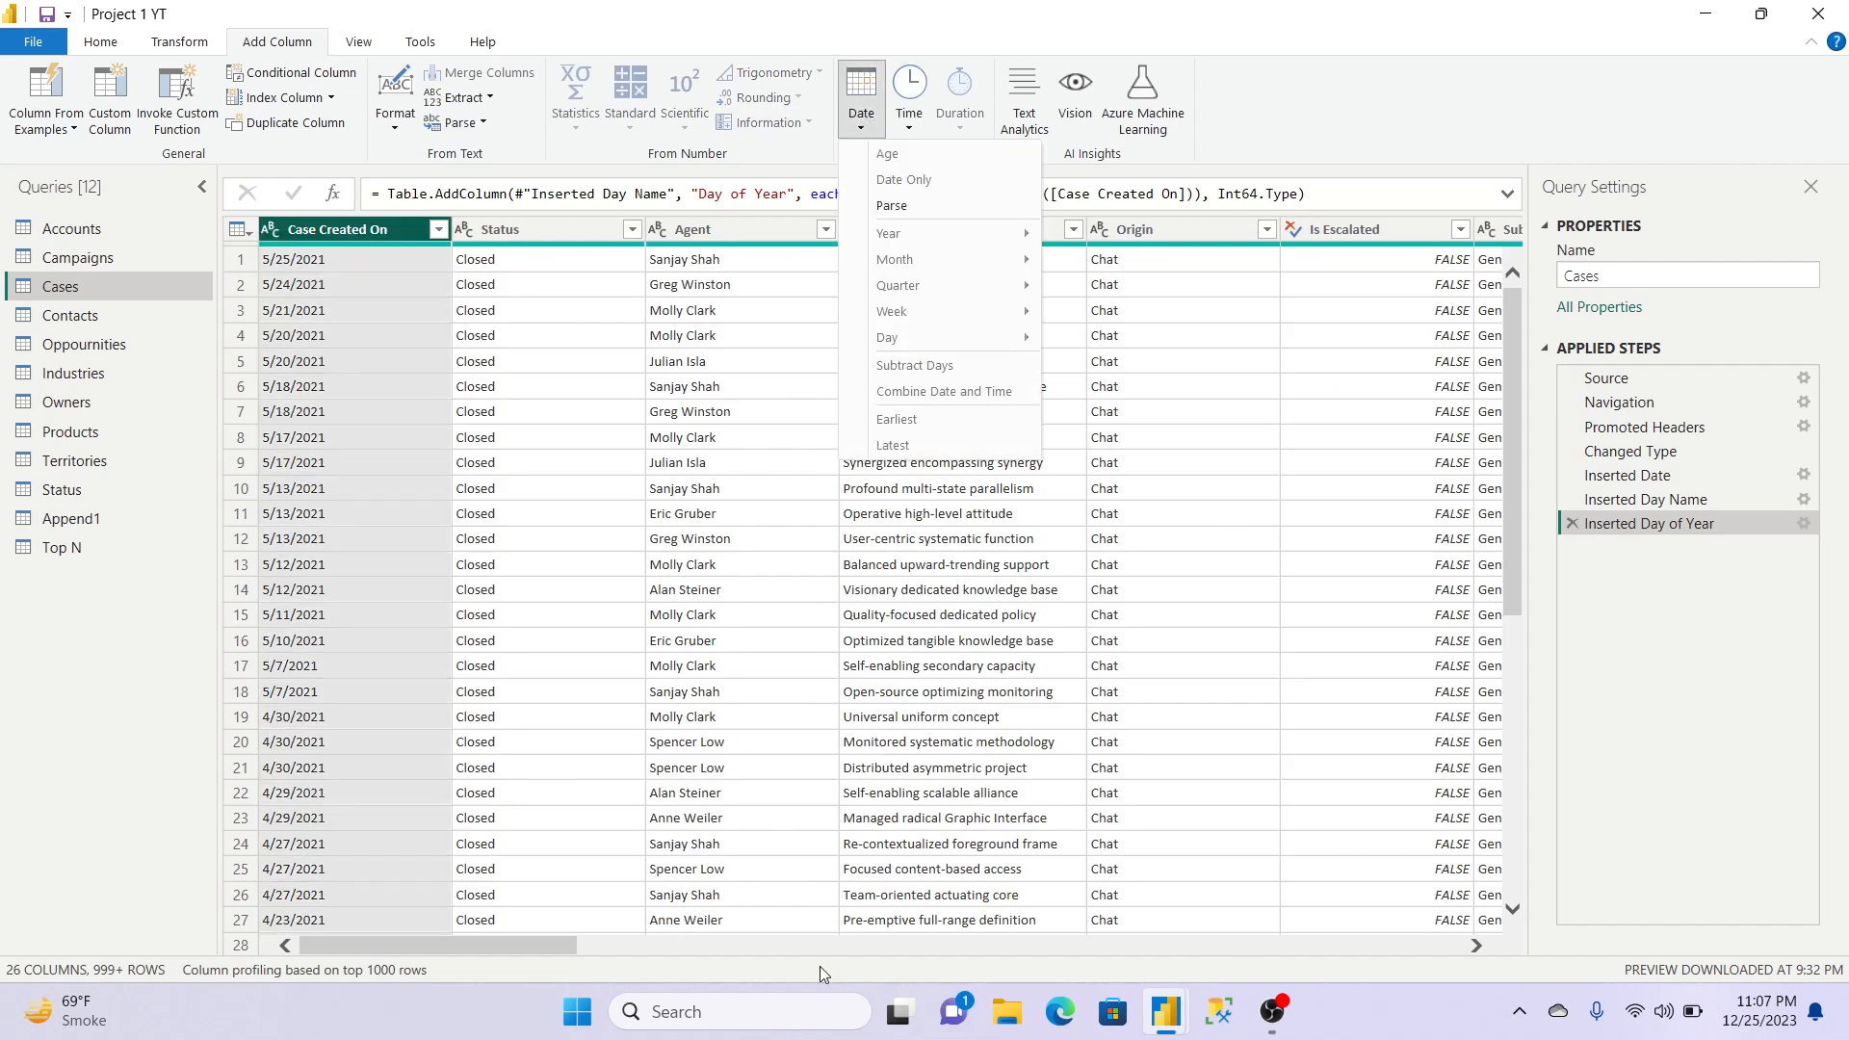
{"action": "left_click", "coordinate": [534, 939]}
{"action": "left_click_drag", "start_coordinate": [533, 939], "coordinate": [1150, 942]}
{"action": "left_click_drag", "start_coordinate": [1320, 1031], "coordinate": [1323, 945]}
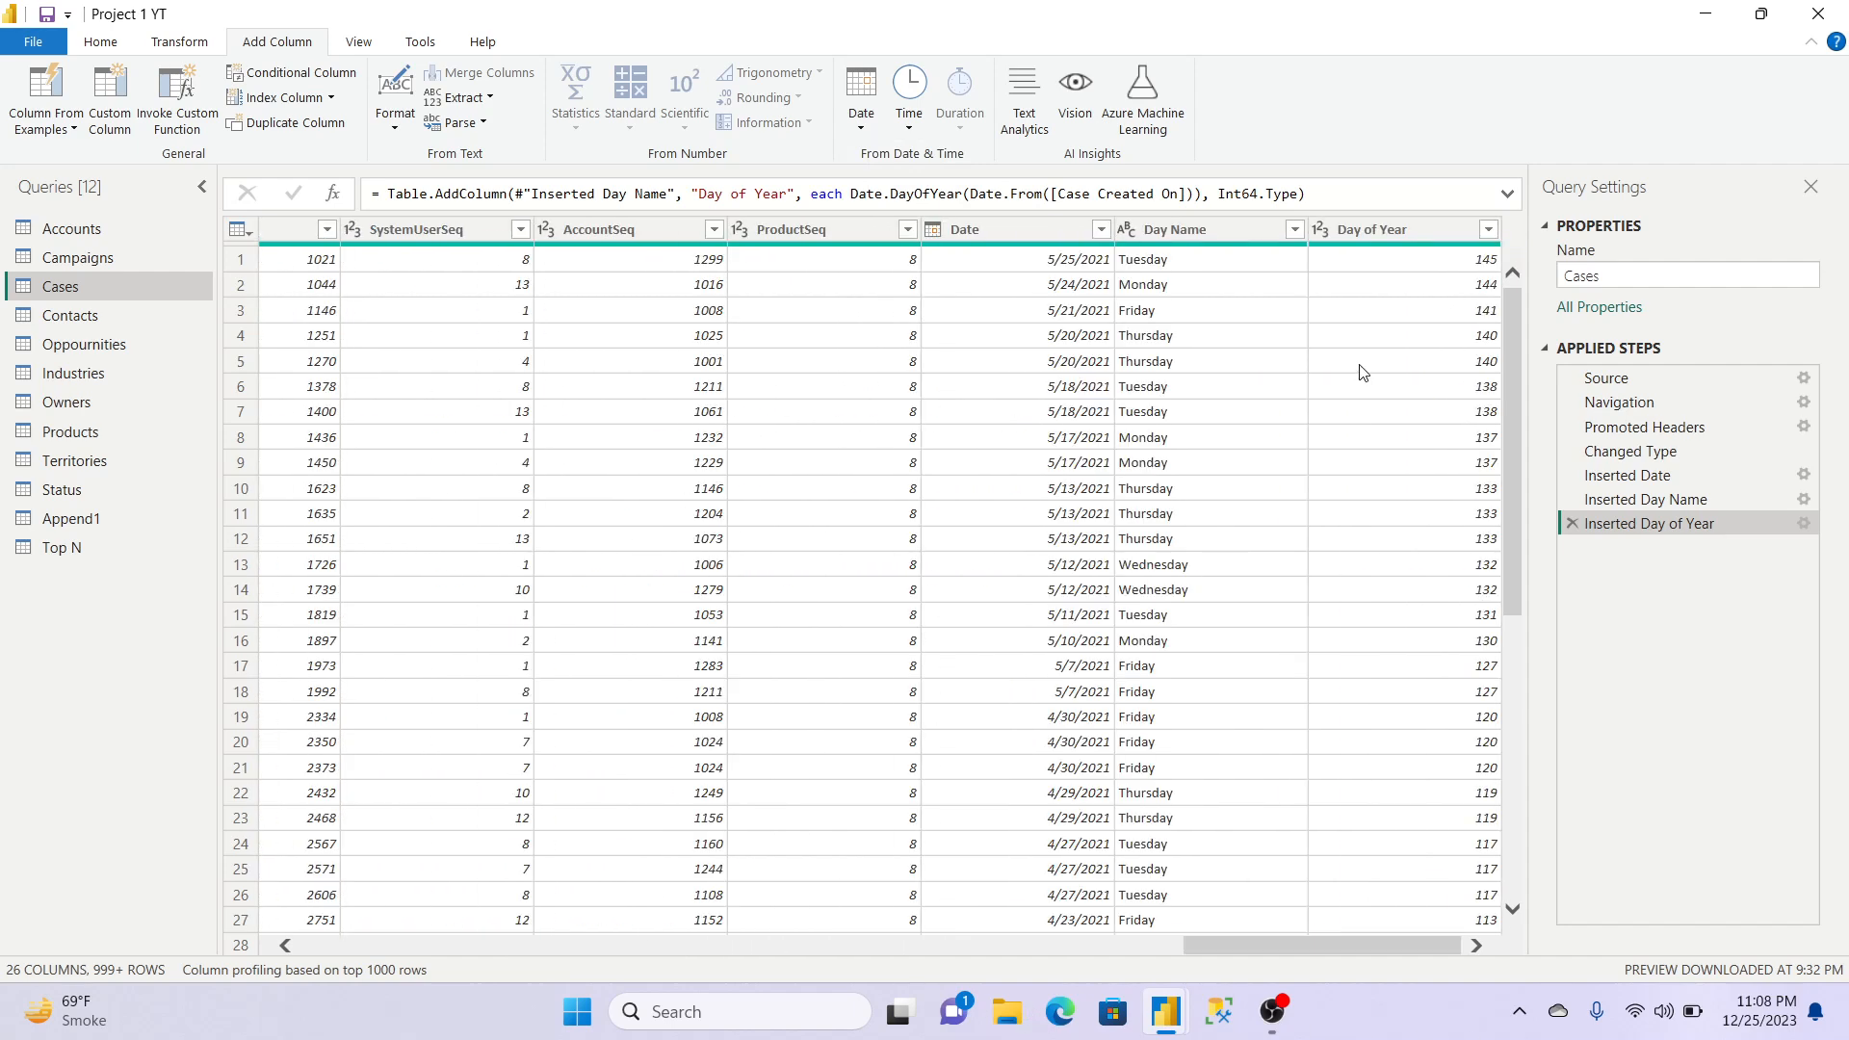
{"action": "left_click", "coordinate": [1021, 229]}
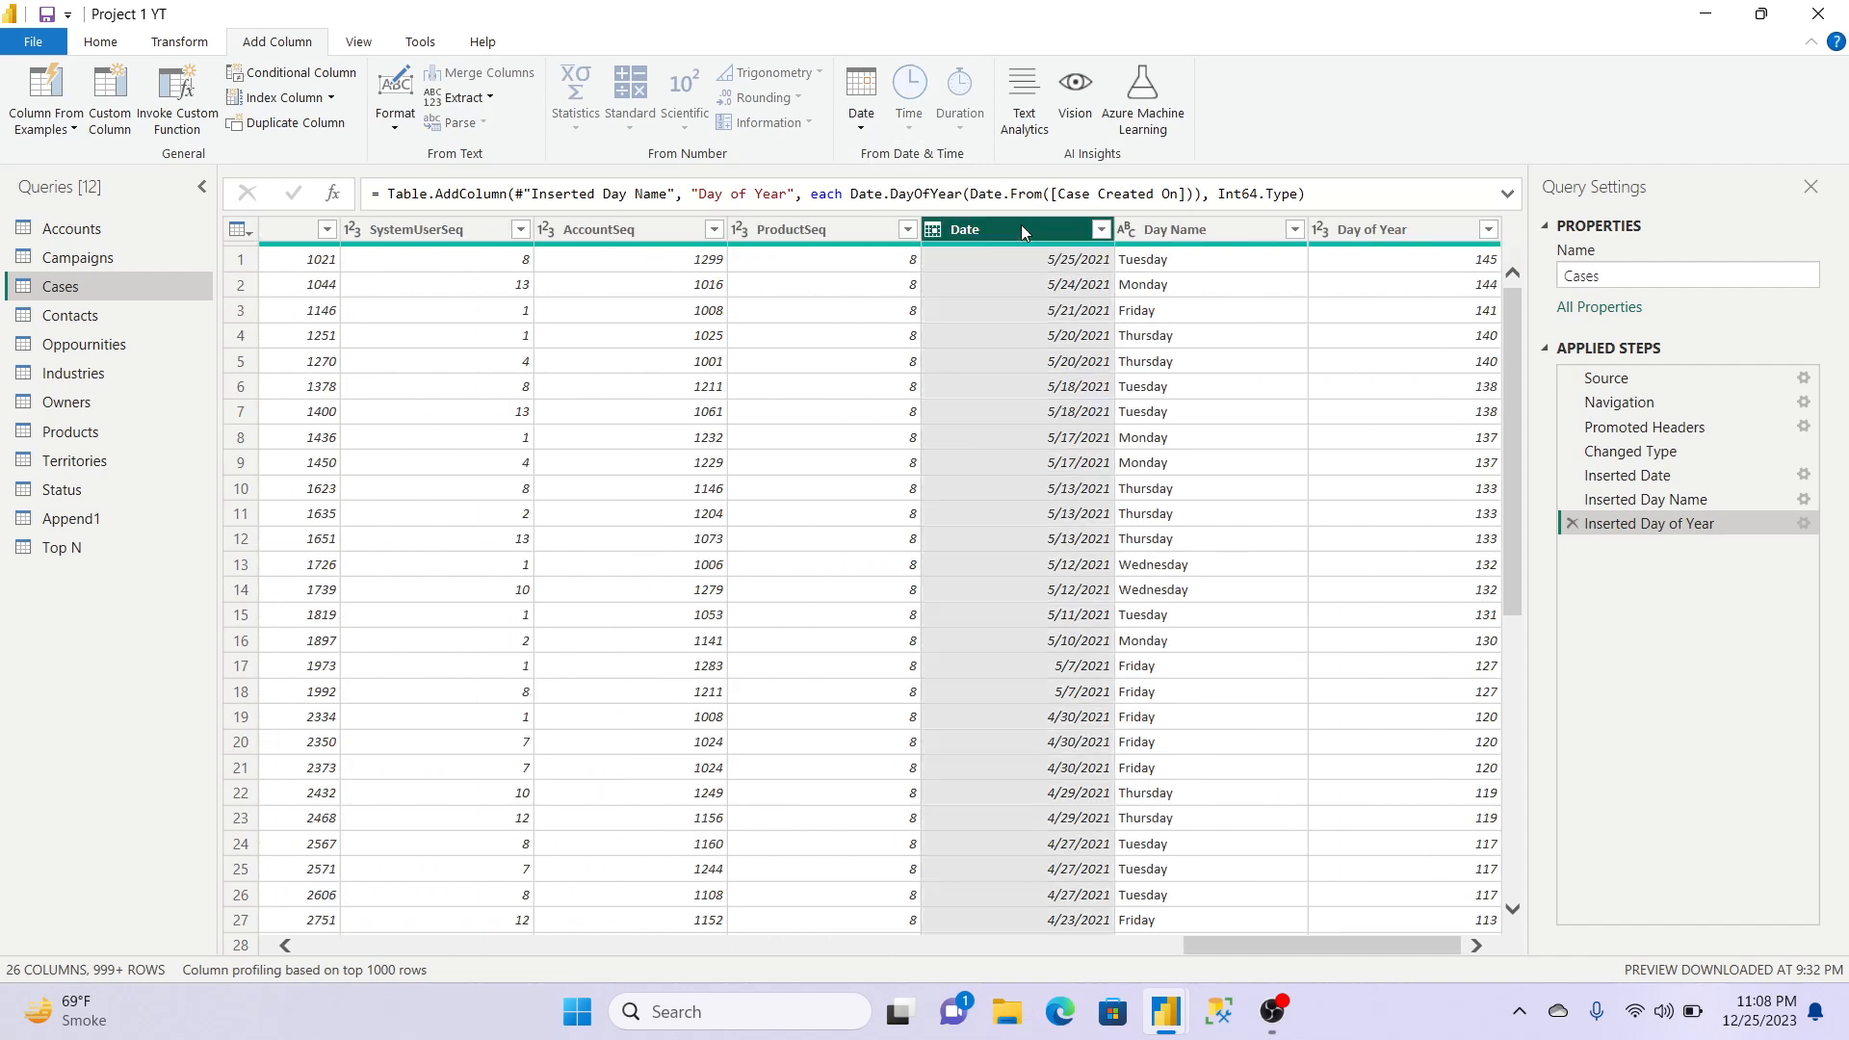
{"action": "left_click", "coordinate": [864, 135]}
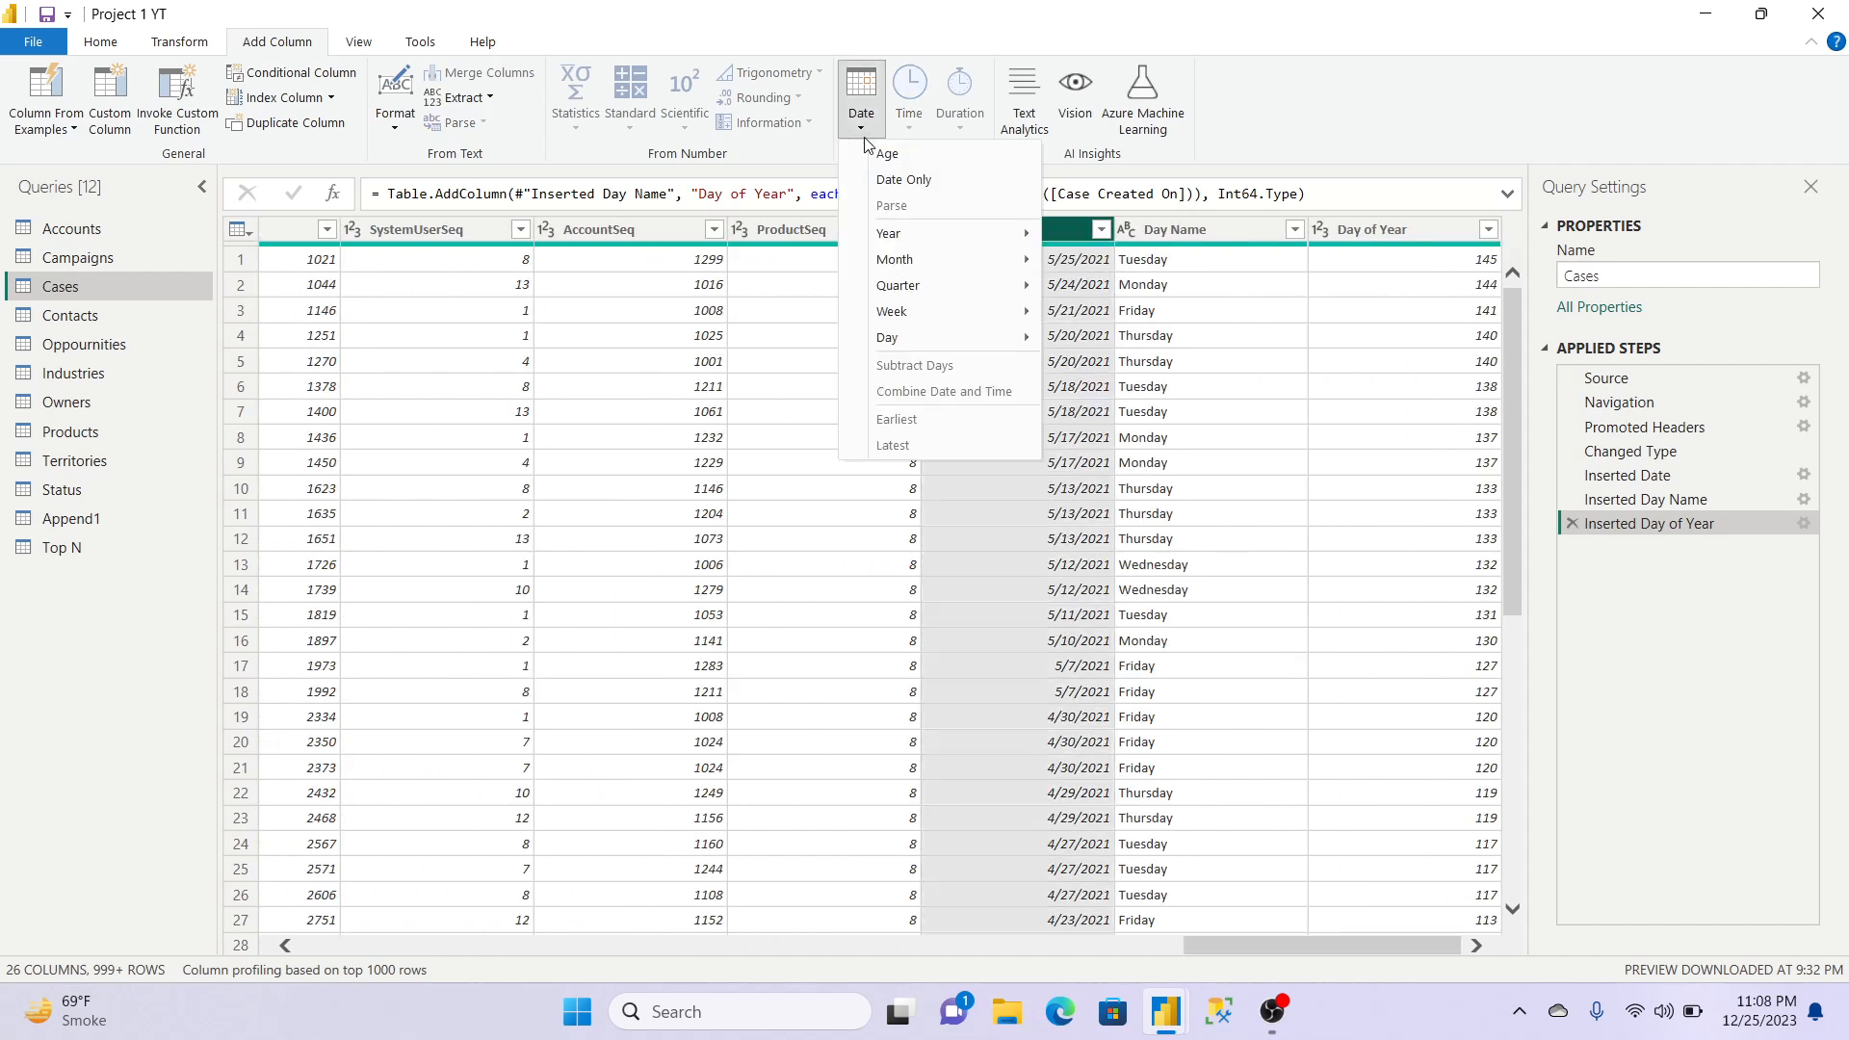
{"action": "left_click", "coordinate": [1537, 9]}
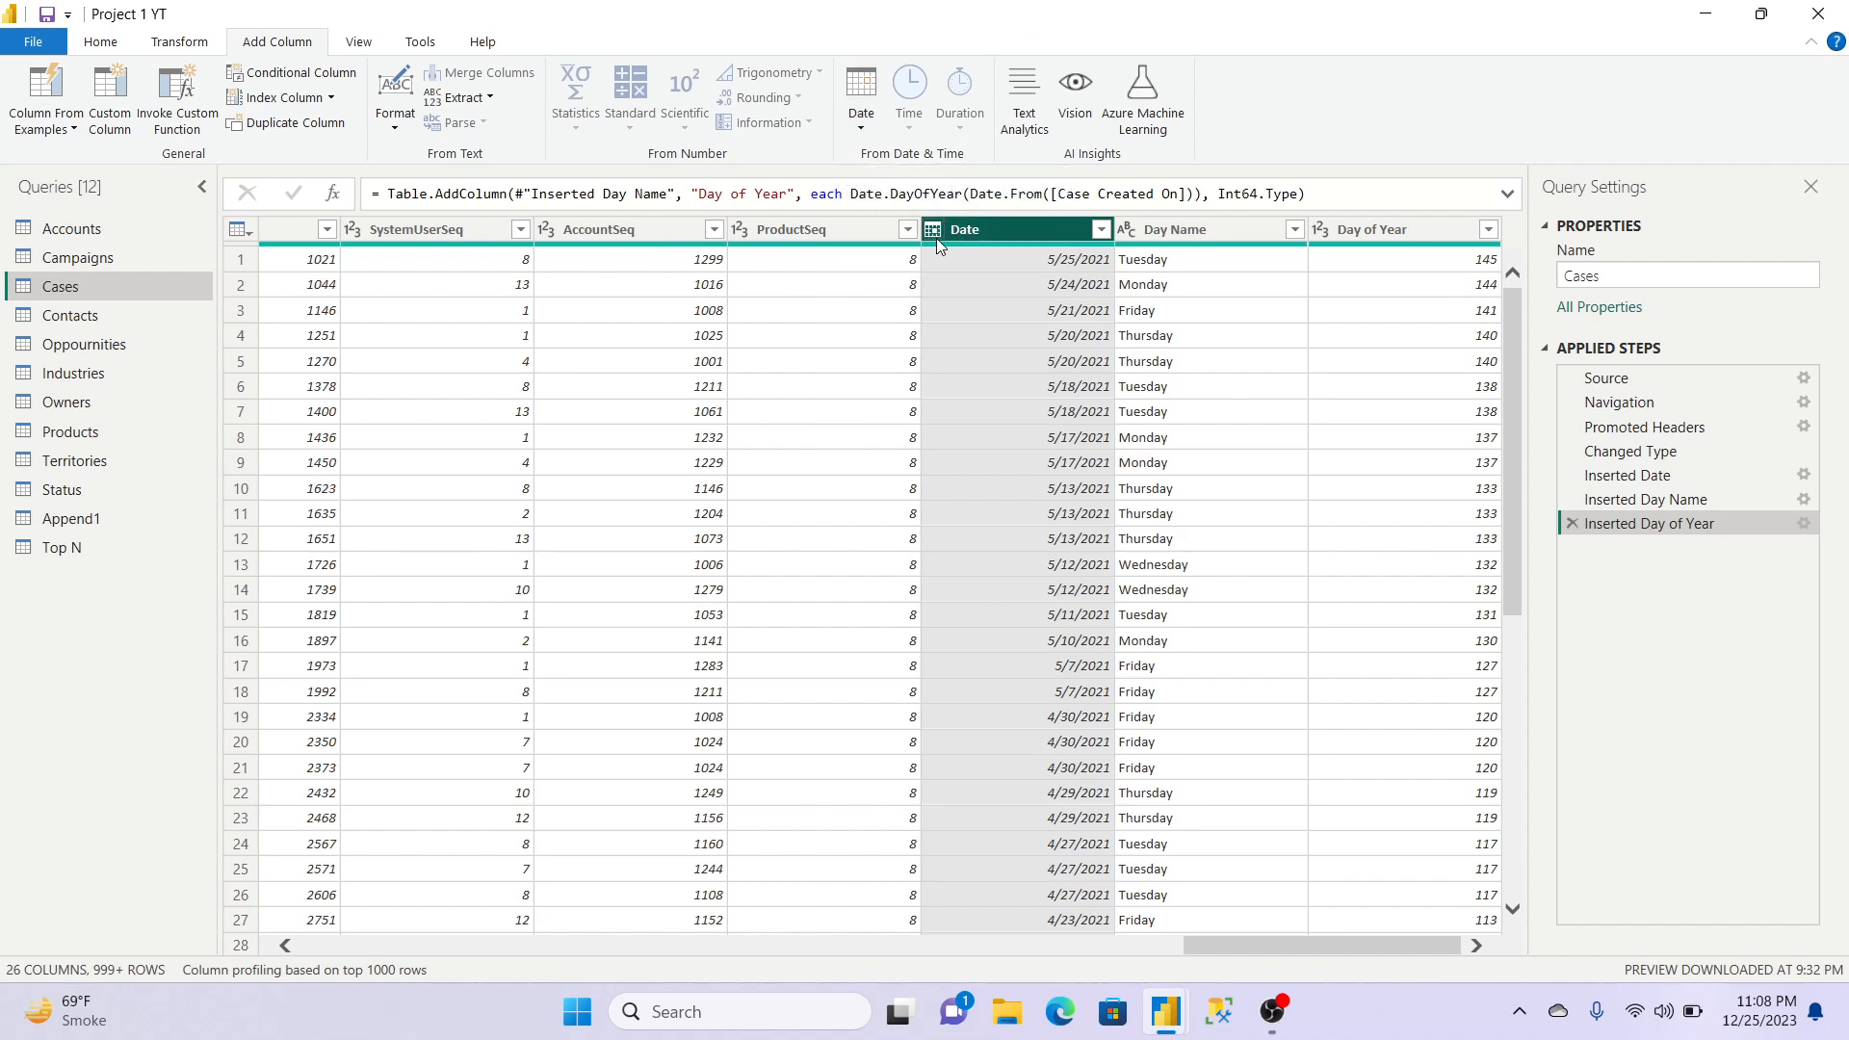
Step: Add a Year column extracted from the Date column and check its full list of filter values without filtering
{"action": "left_click", "coordinate": [863, 114]}
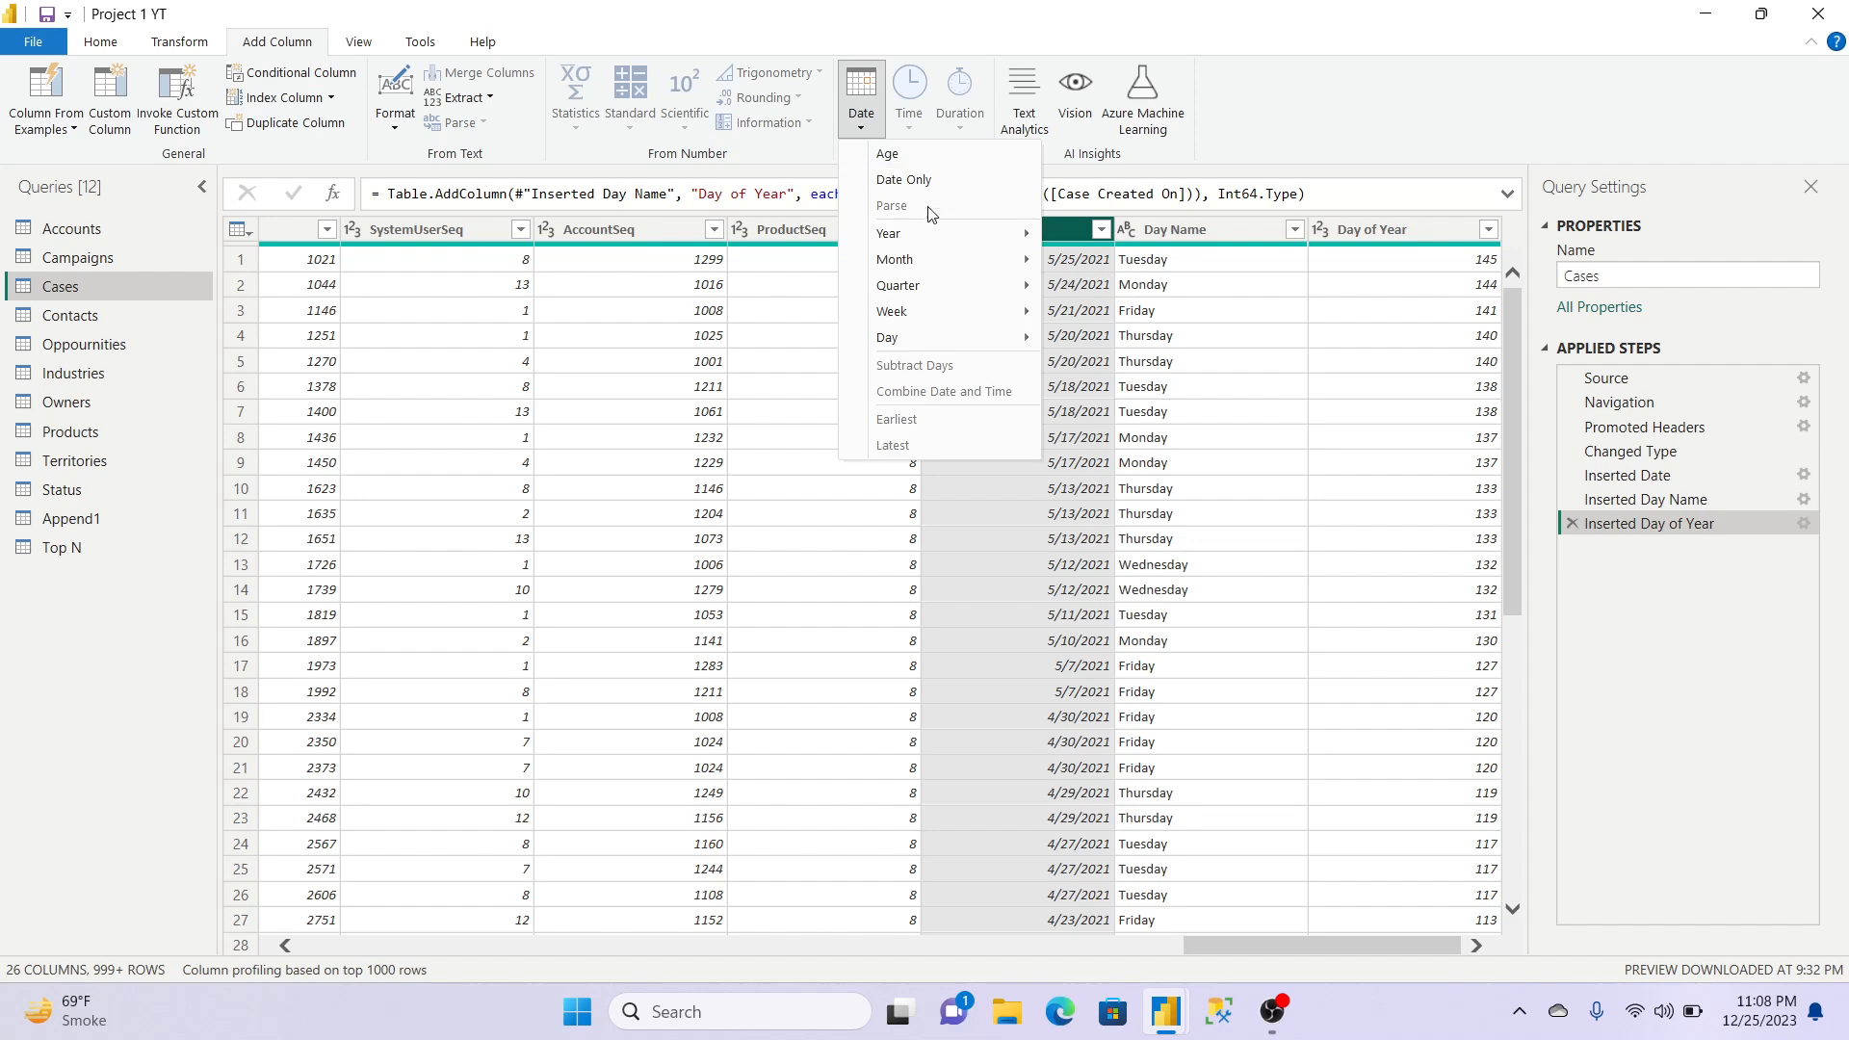
{"action": "mouse_move", "coordinate": [951, 242]}
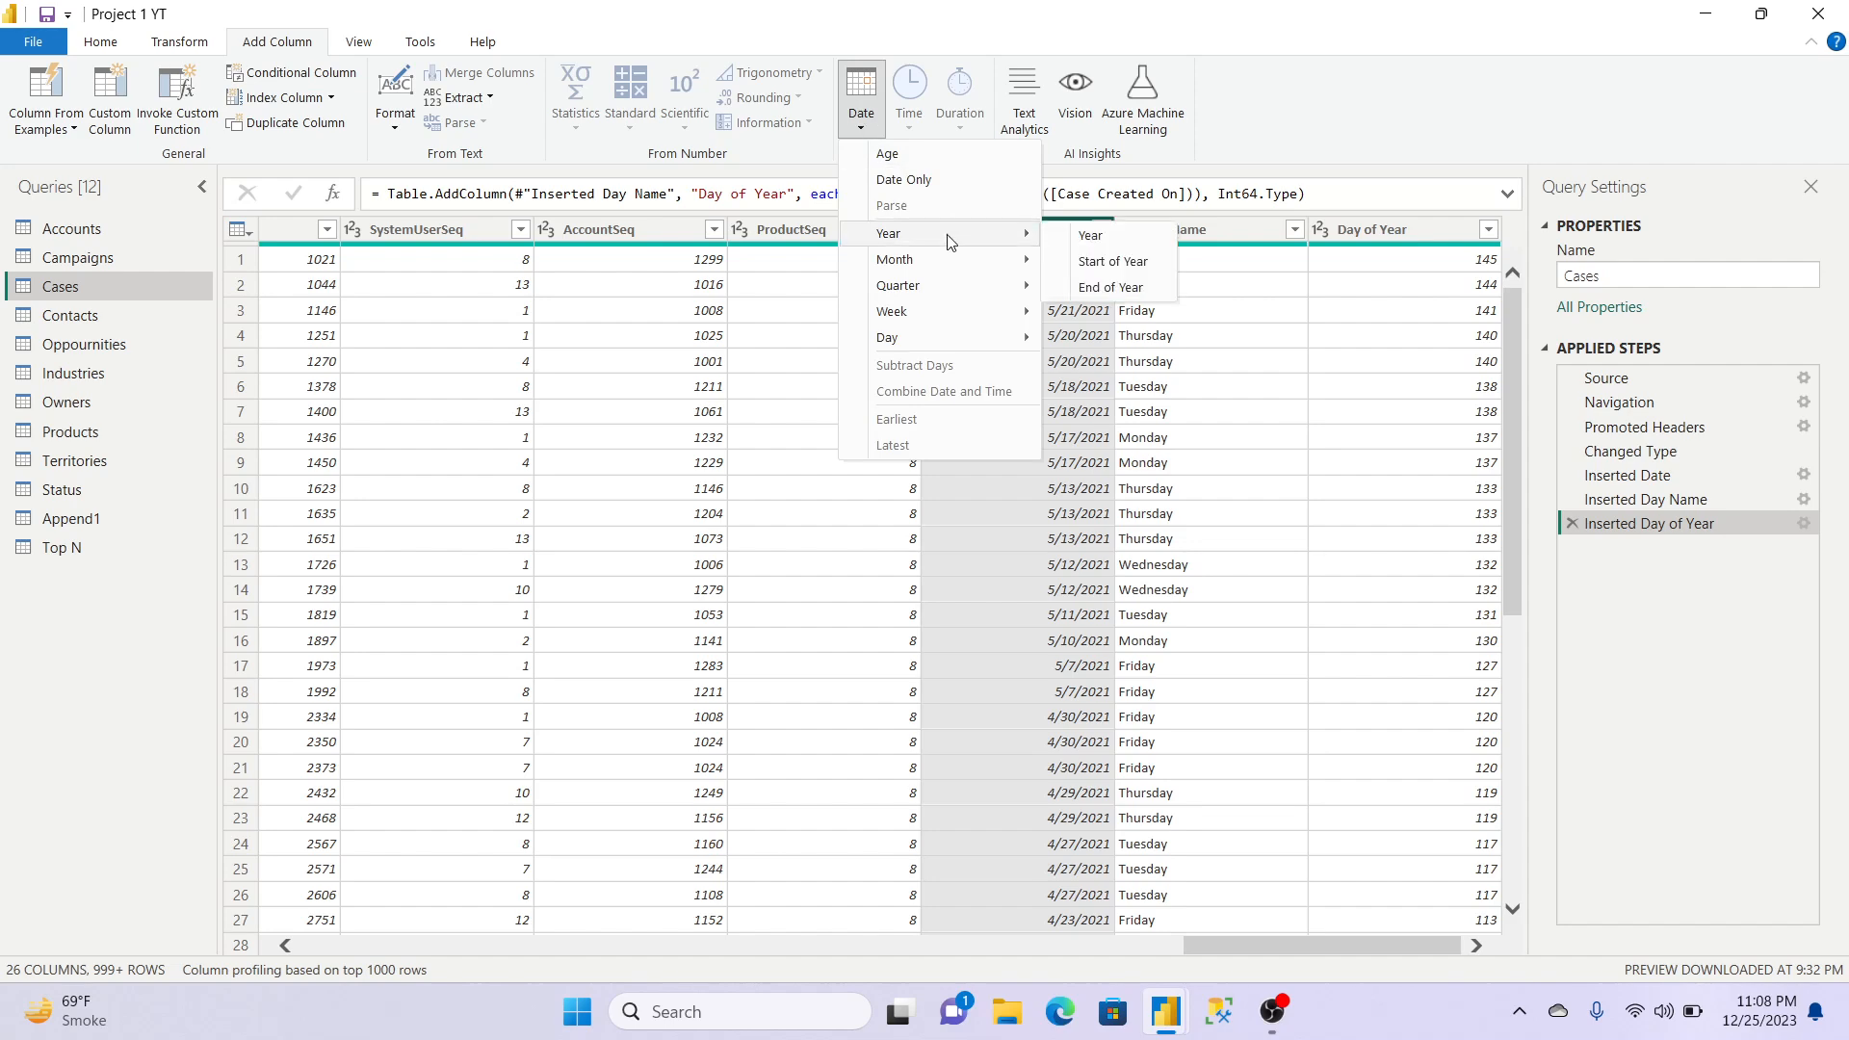
{"action": "left_click", "coordinate": [1117, 245]}
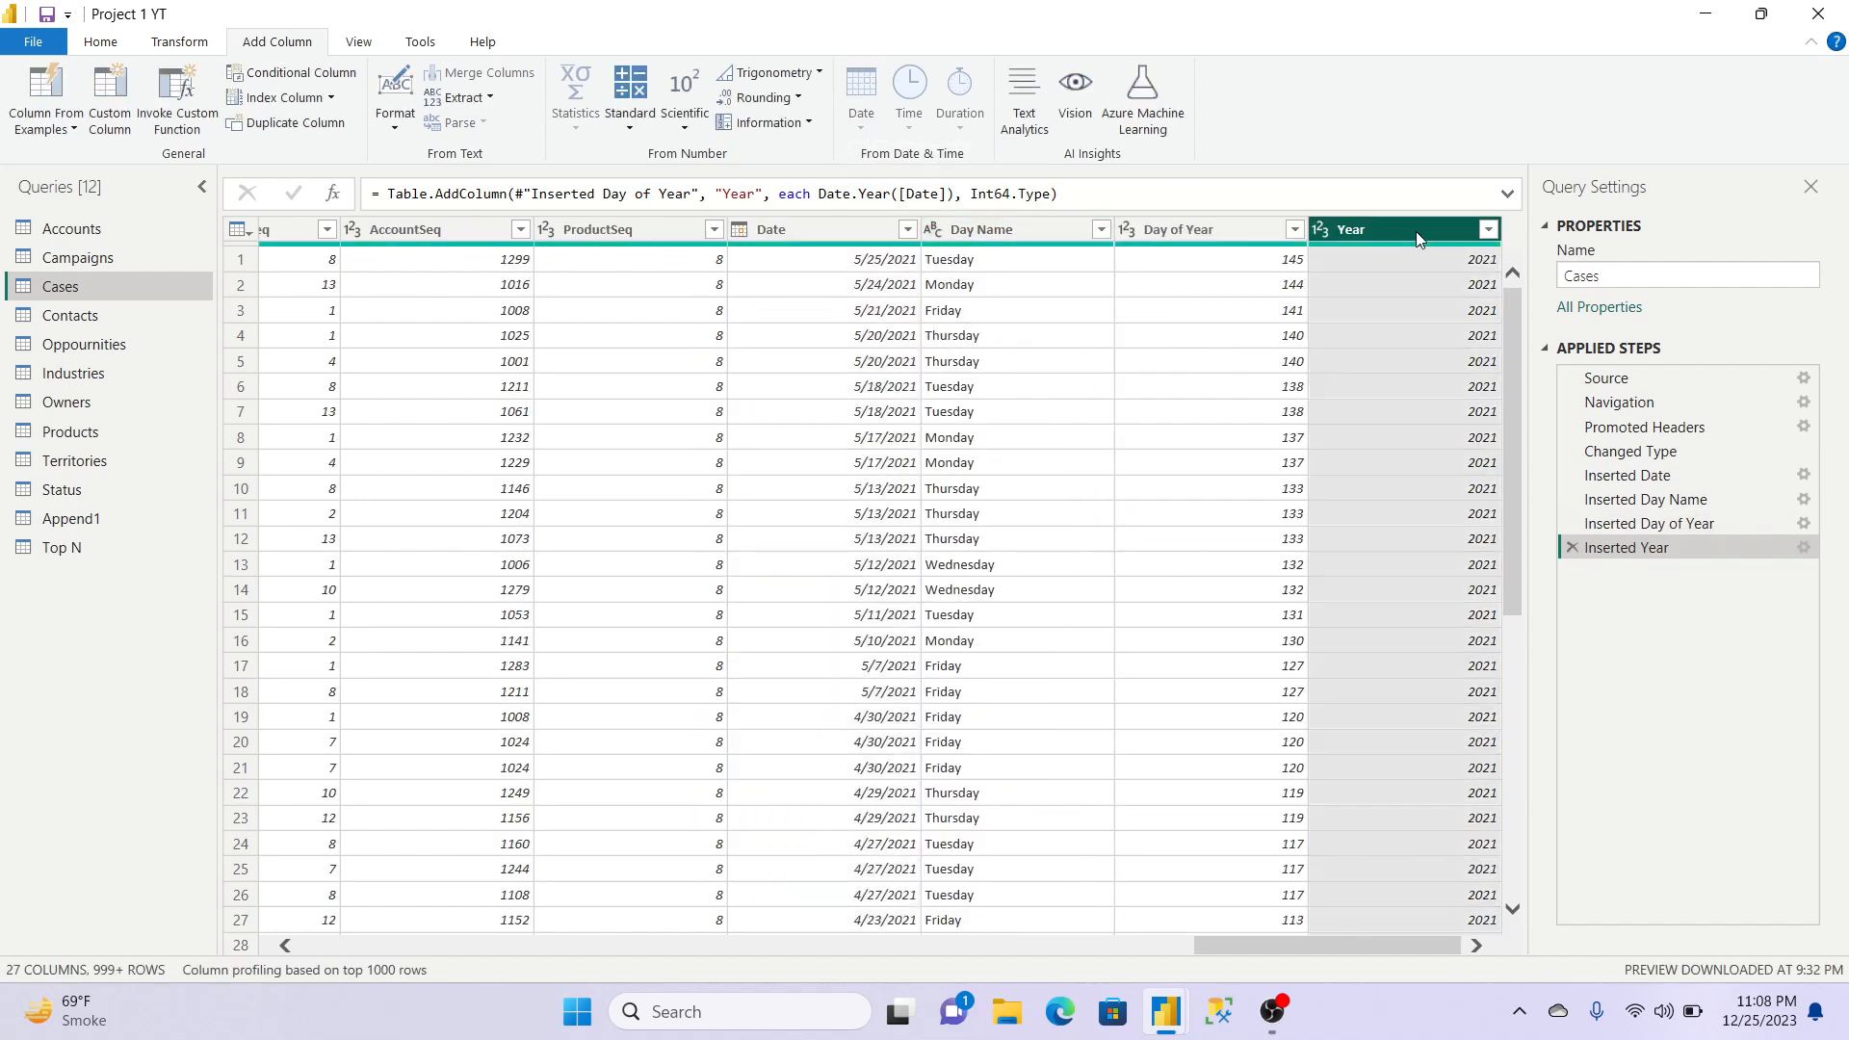
{"action": "left_click", "coordinate": [1489, 229]}
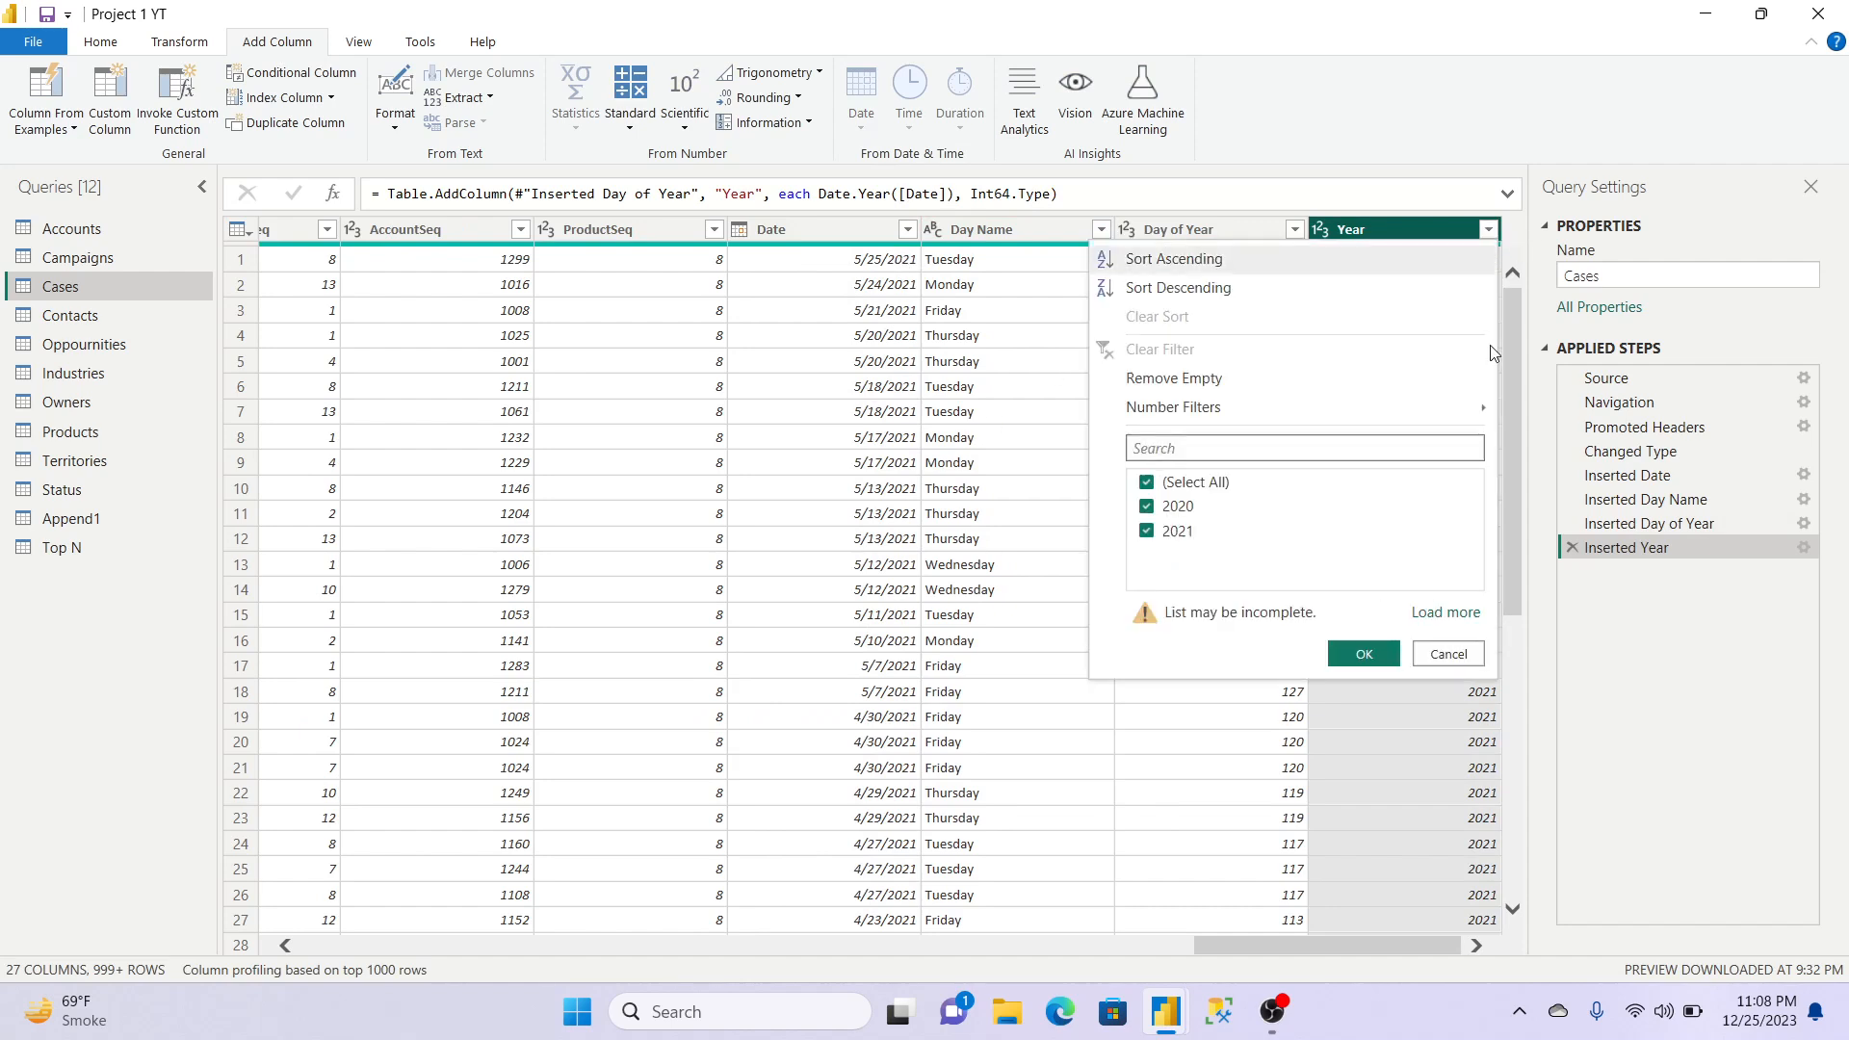
{"action": "left_click", "coordinate": [1445, 613]}
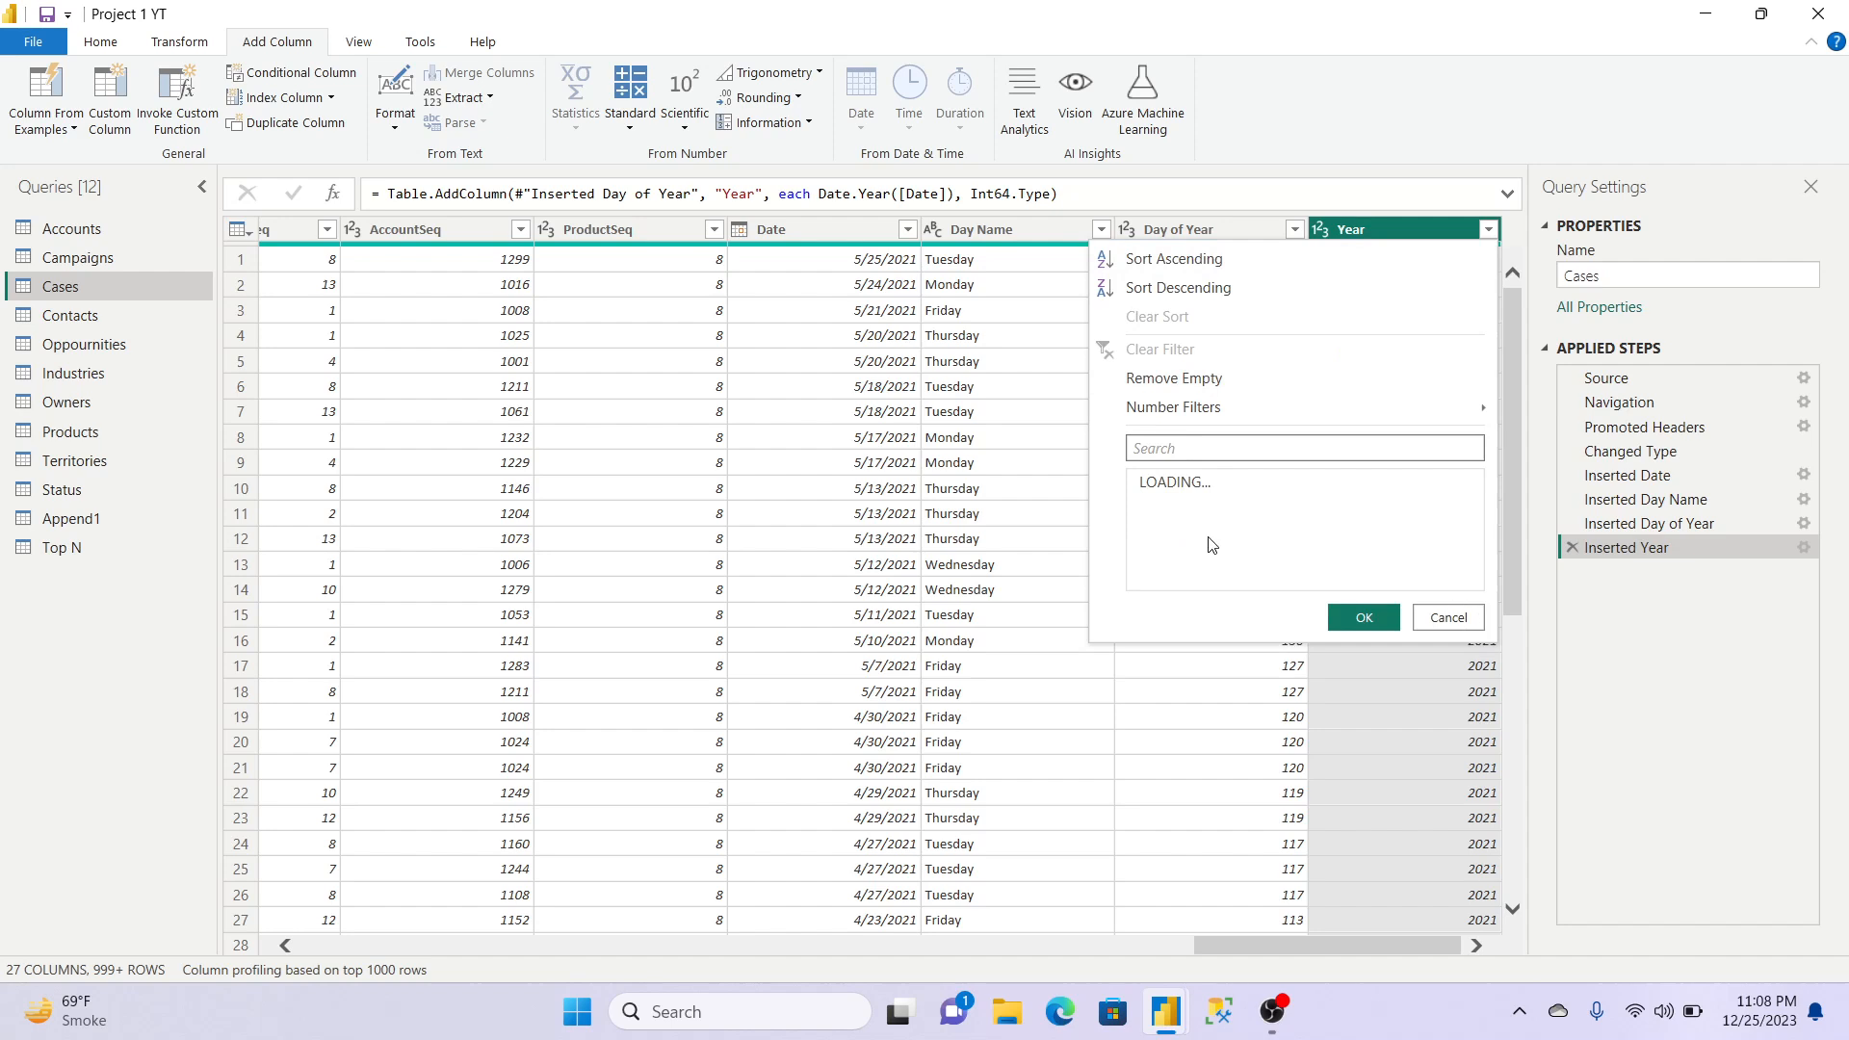
{"action": "left_click", "coordinate": [1448, 617]}
Step: Add a Days in Month column from the Date column and check its filter values without applying a filter
{"action": "left_click", "coordinate": [806, 236]}
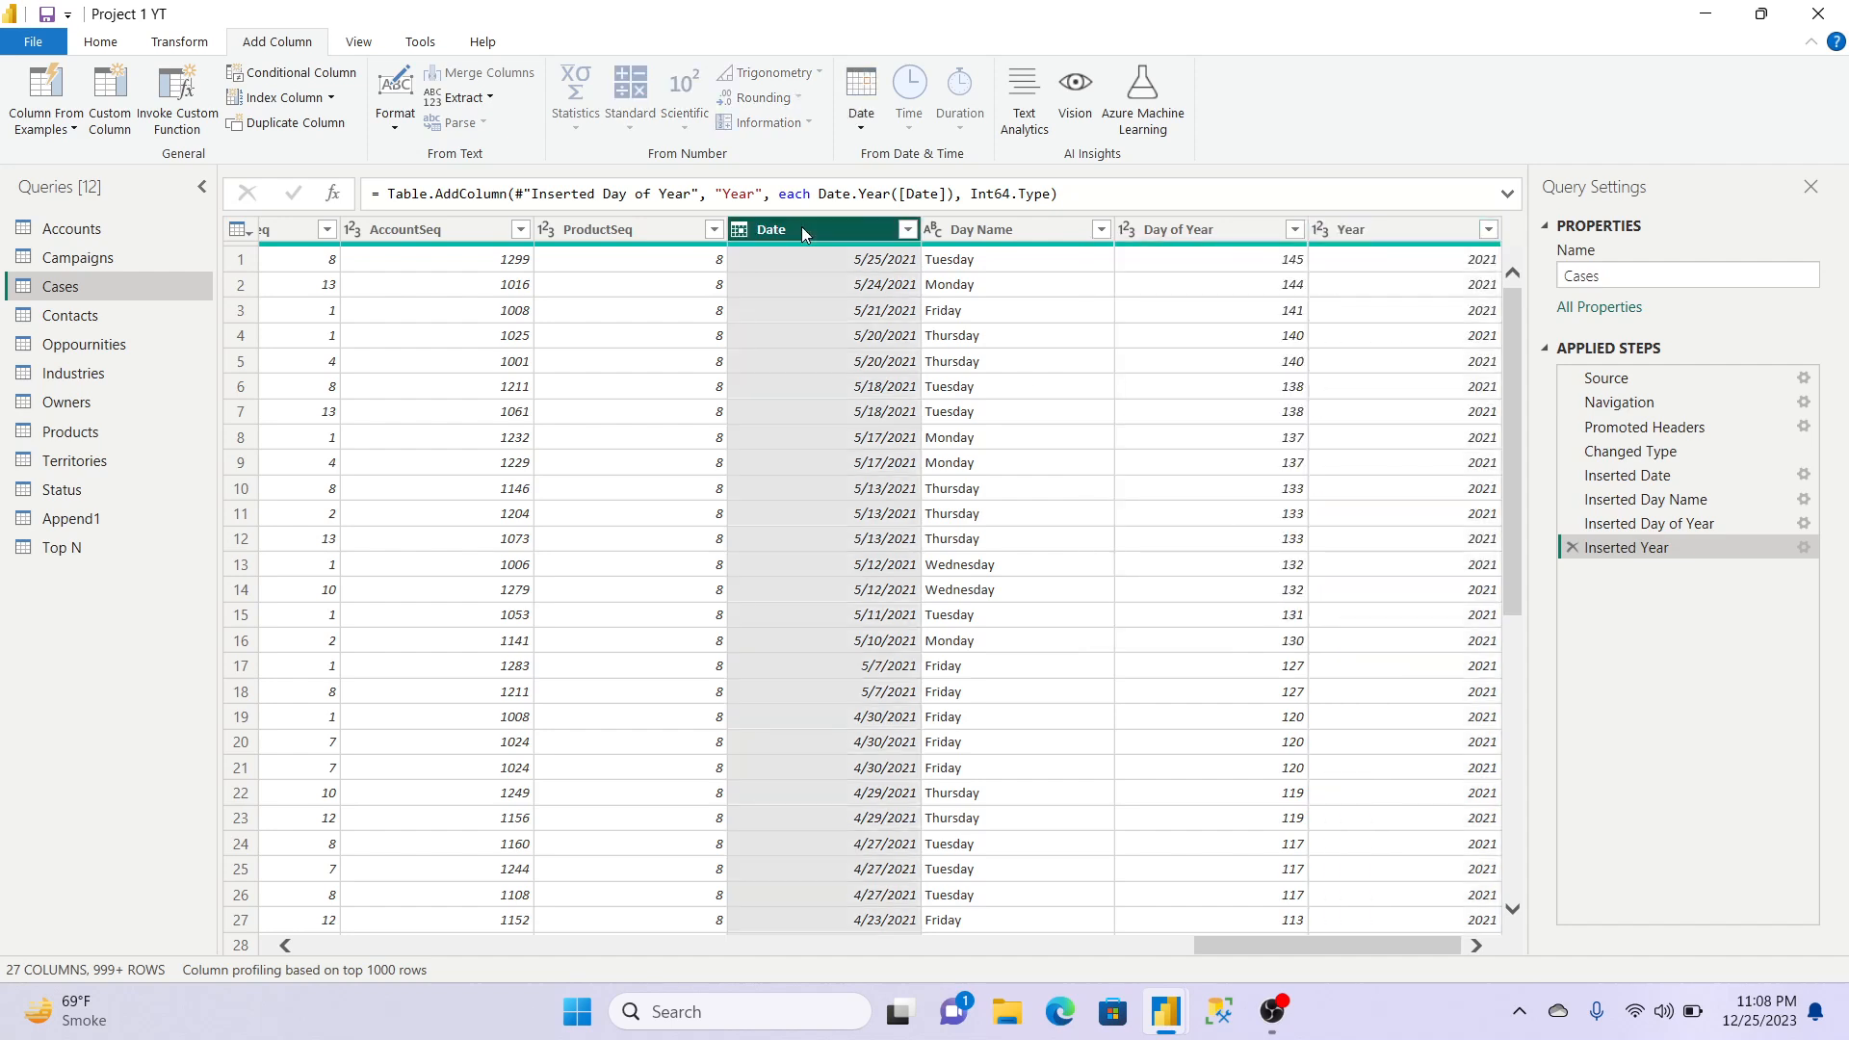
{"action": "left_click", "coordinate": [863, 131]}
{"action": "mouse_move", "coordinate": [958, 260]}
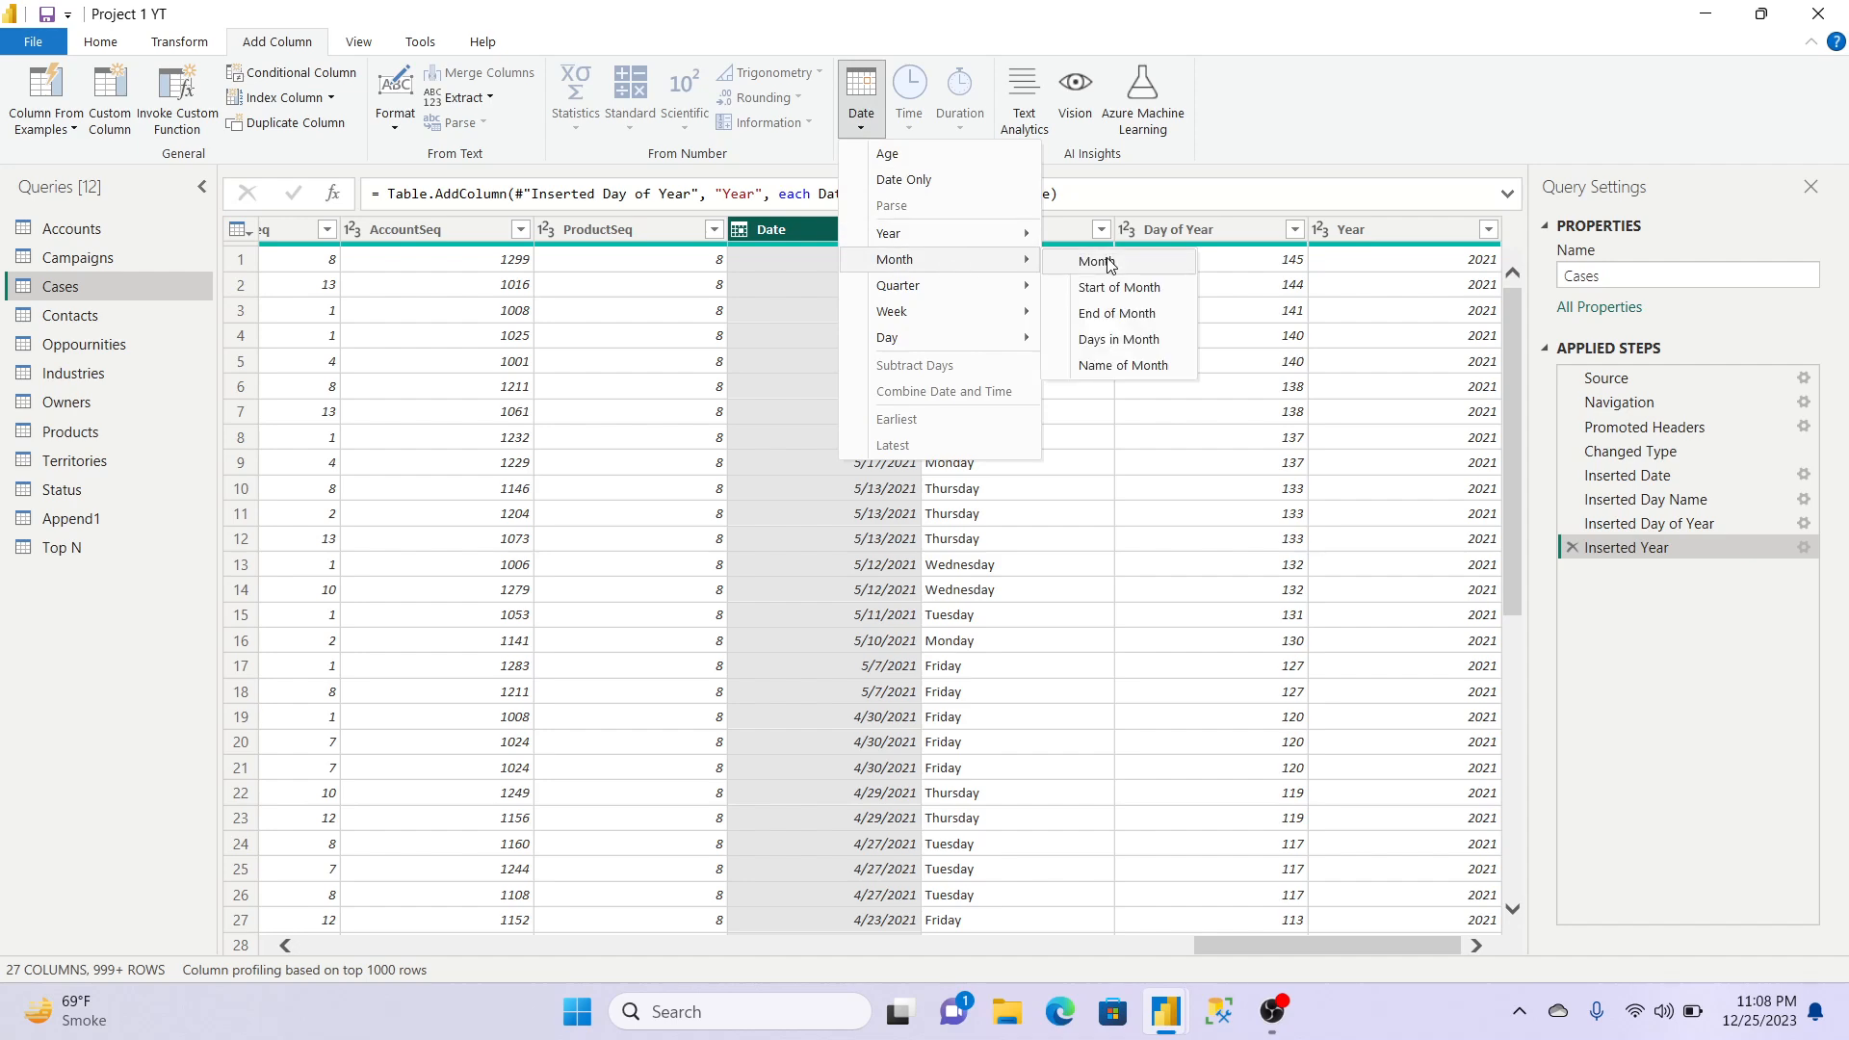
{"action": "left_click", "coordinate": [1113, 340]}
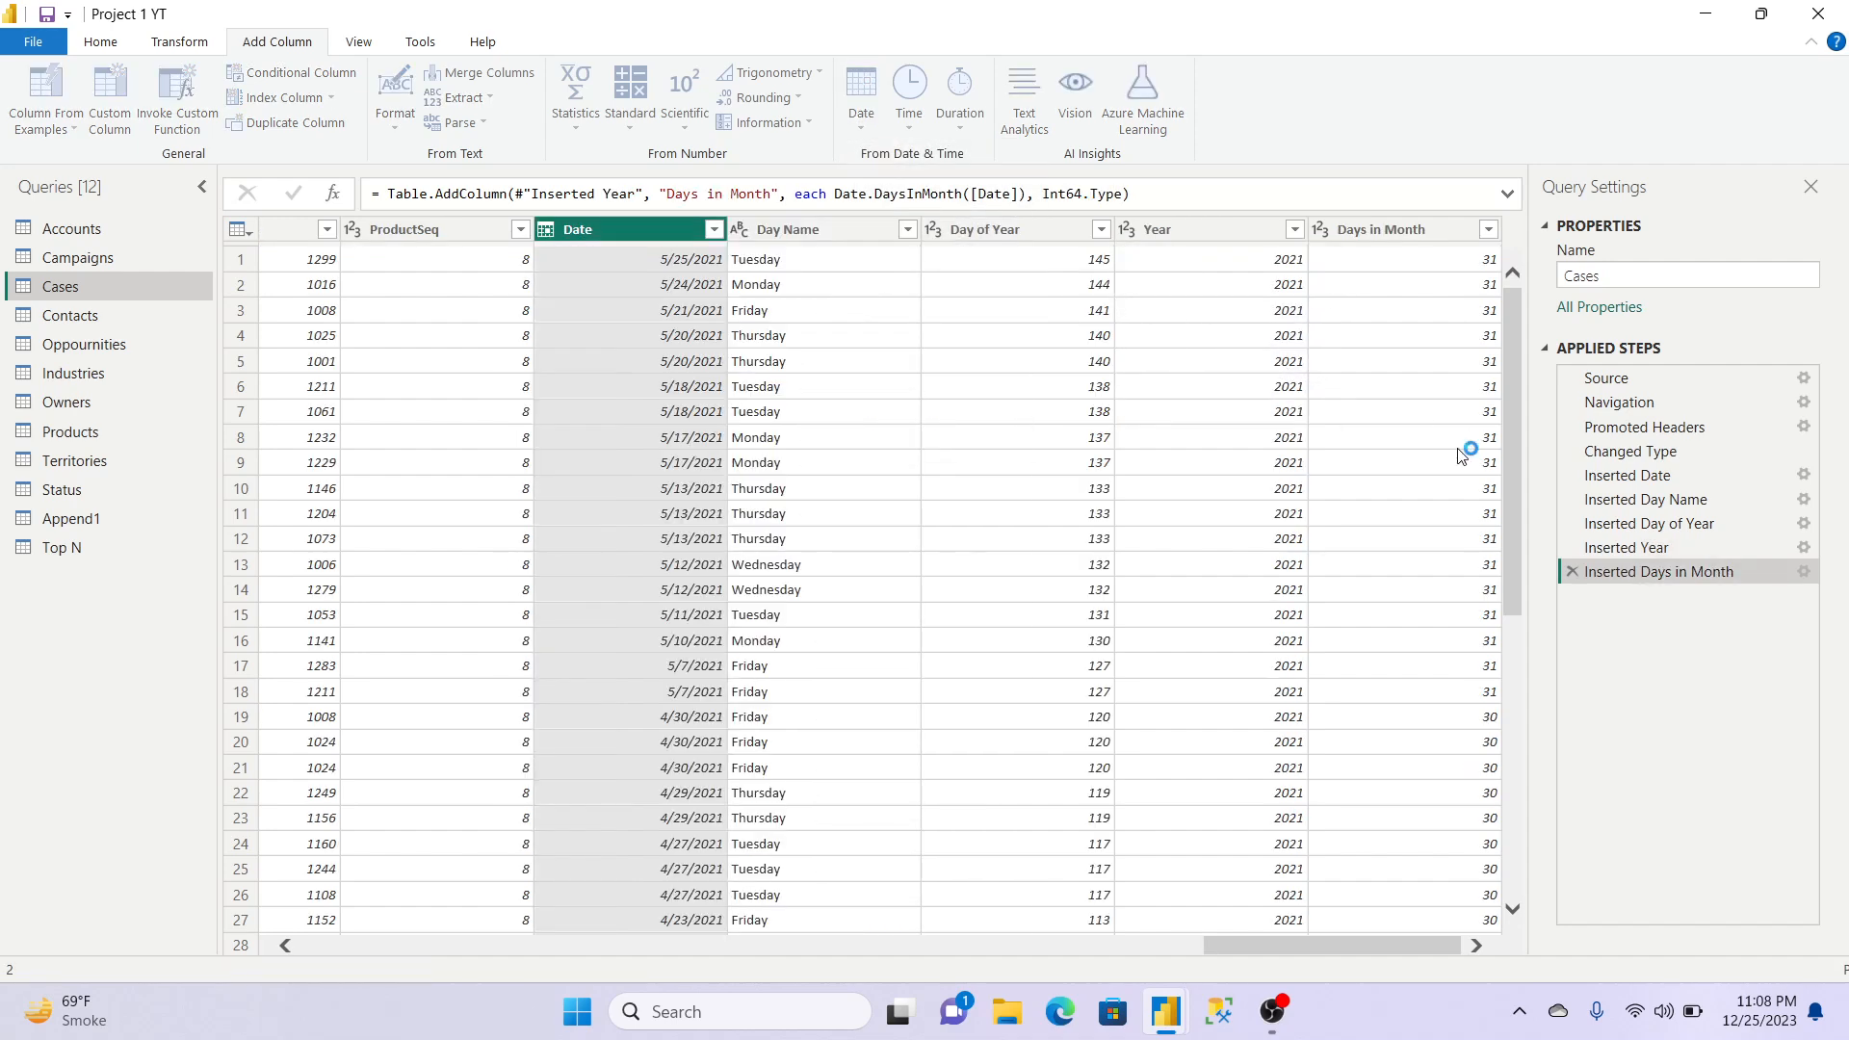
{"action": "left_click", "coordinate": [1489, 230]}
{"action": "left_click", "coordinate": [1445, 613]}
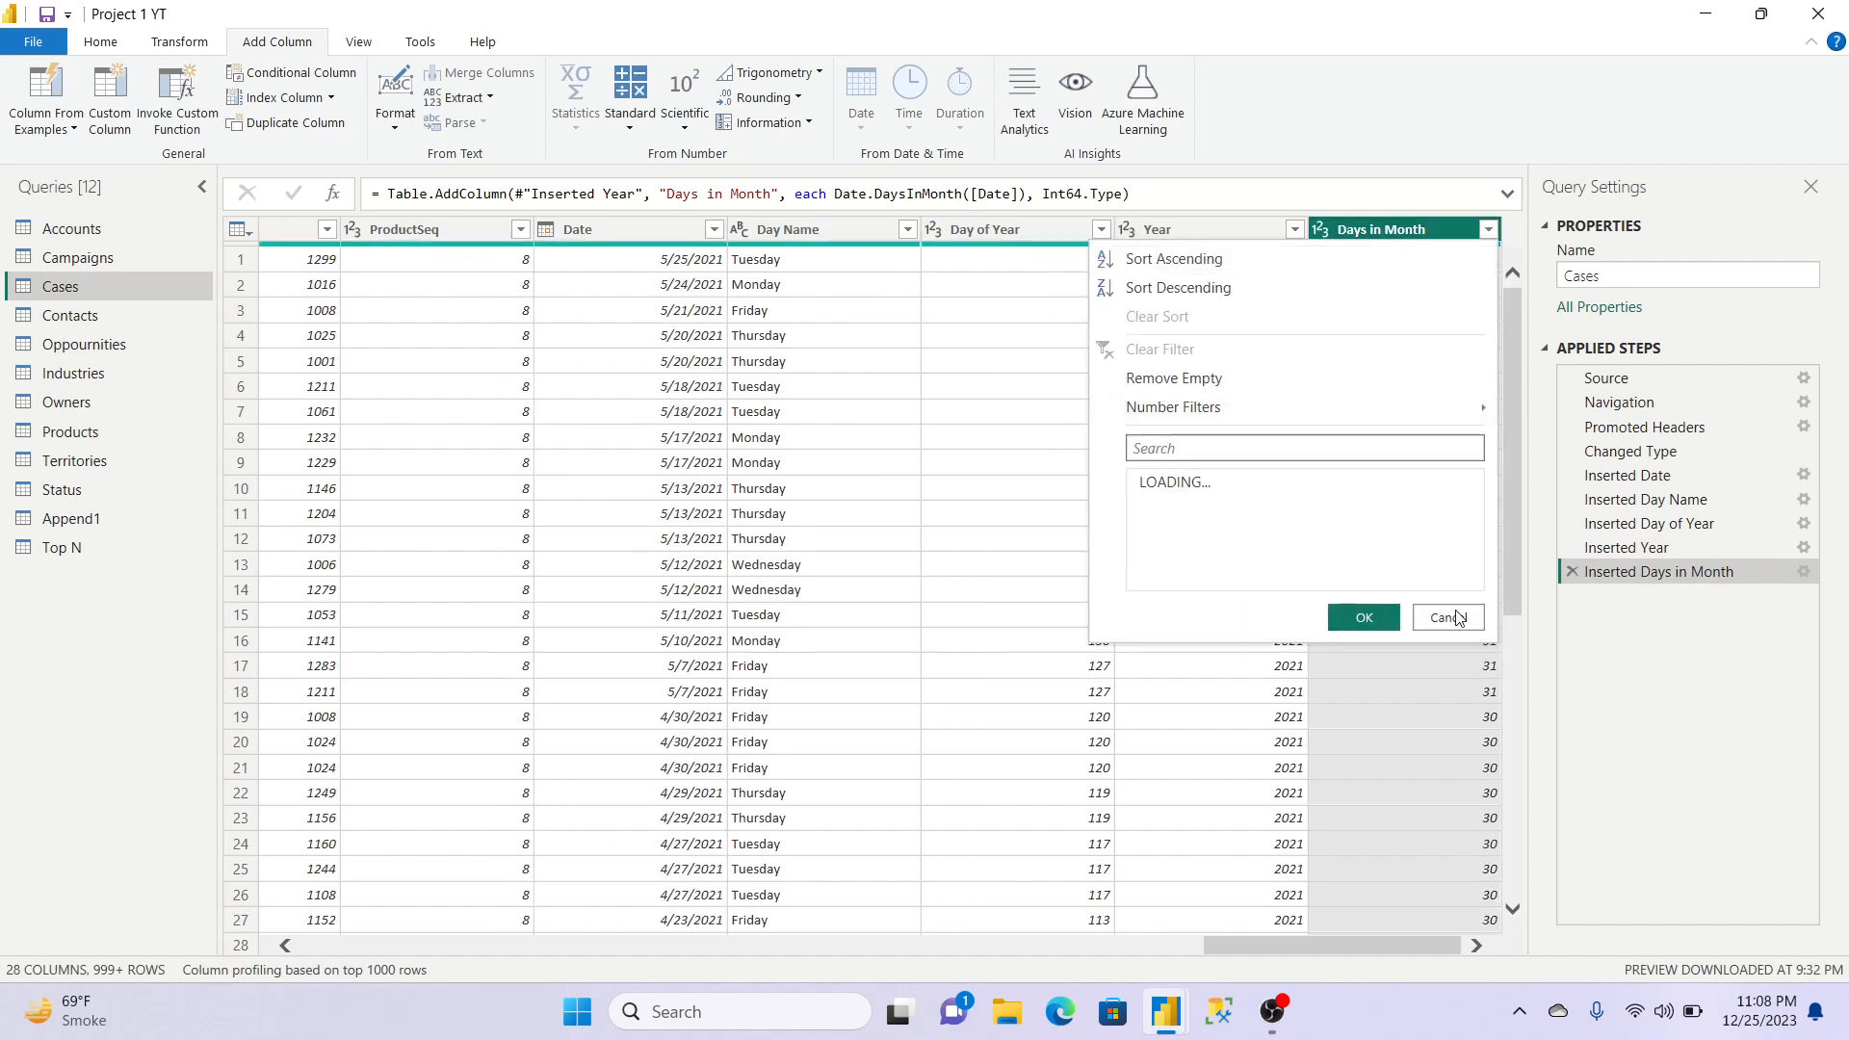
{"action": "left_click", "coordinate": [1454, 619]}
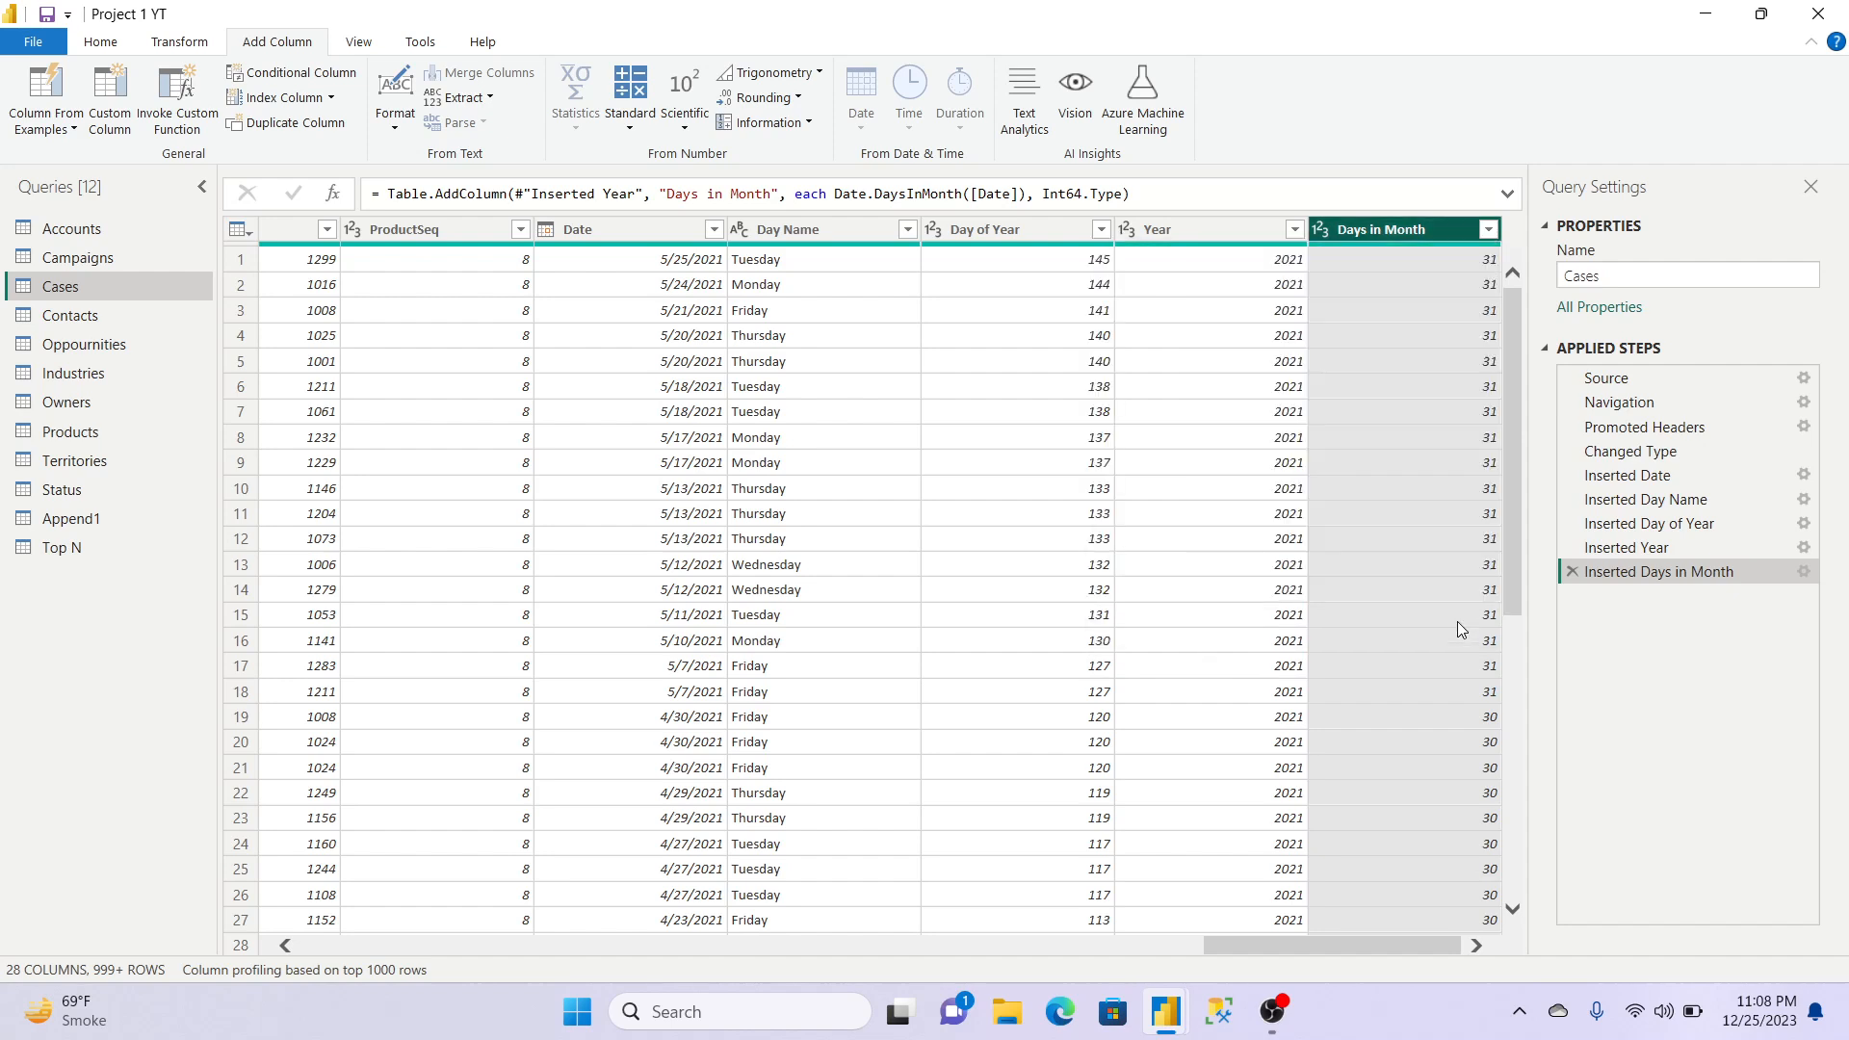
Step: Add a Quarter of Year column from the Date column and compare it with the source dates
{"action": "left_click", "coordinate": [644, 232]}
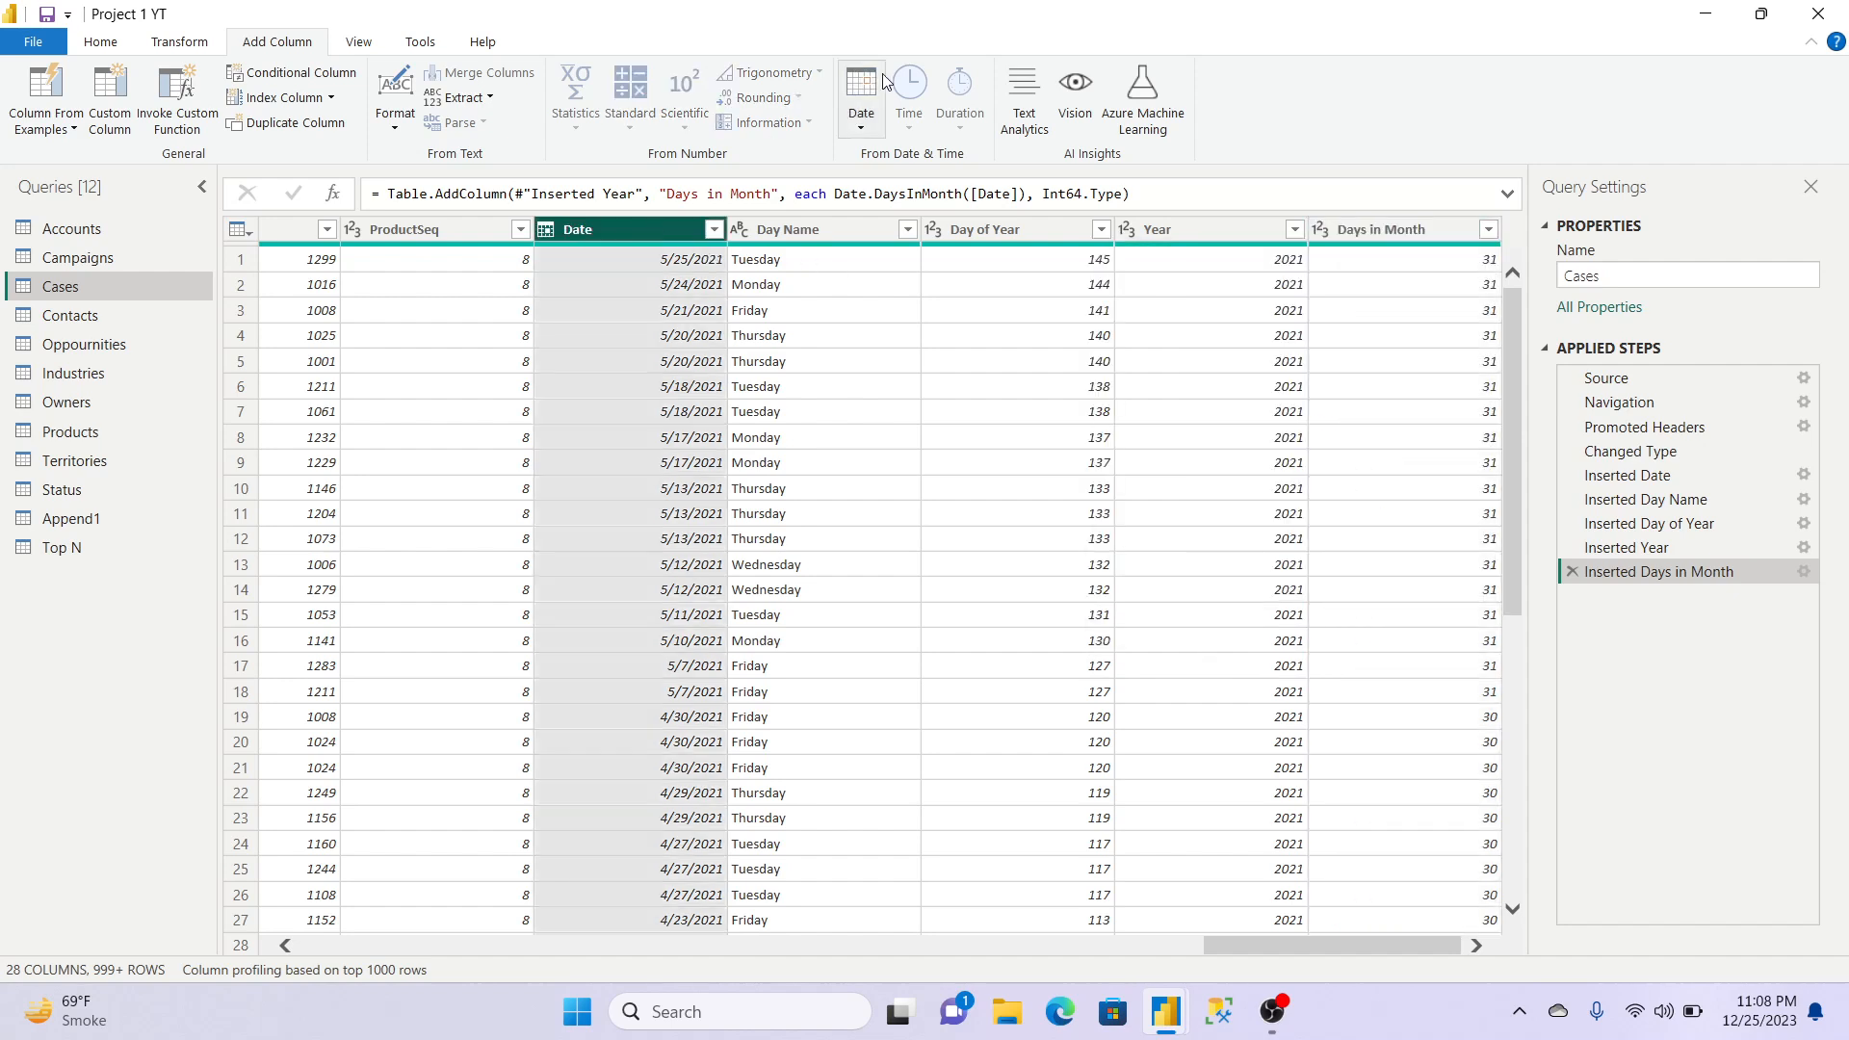
{"action": "left_click", "coordinate": [860, 124]}
{"action": "mouse_move", "coordinate": [929, 289]}
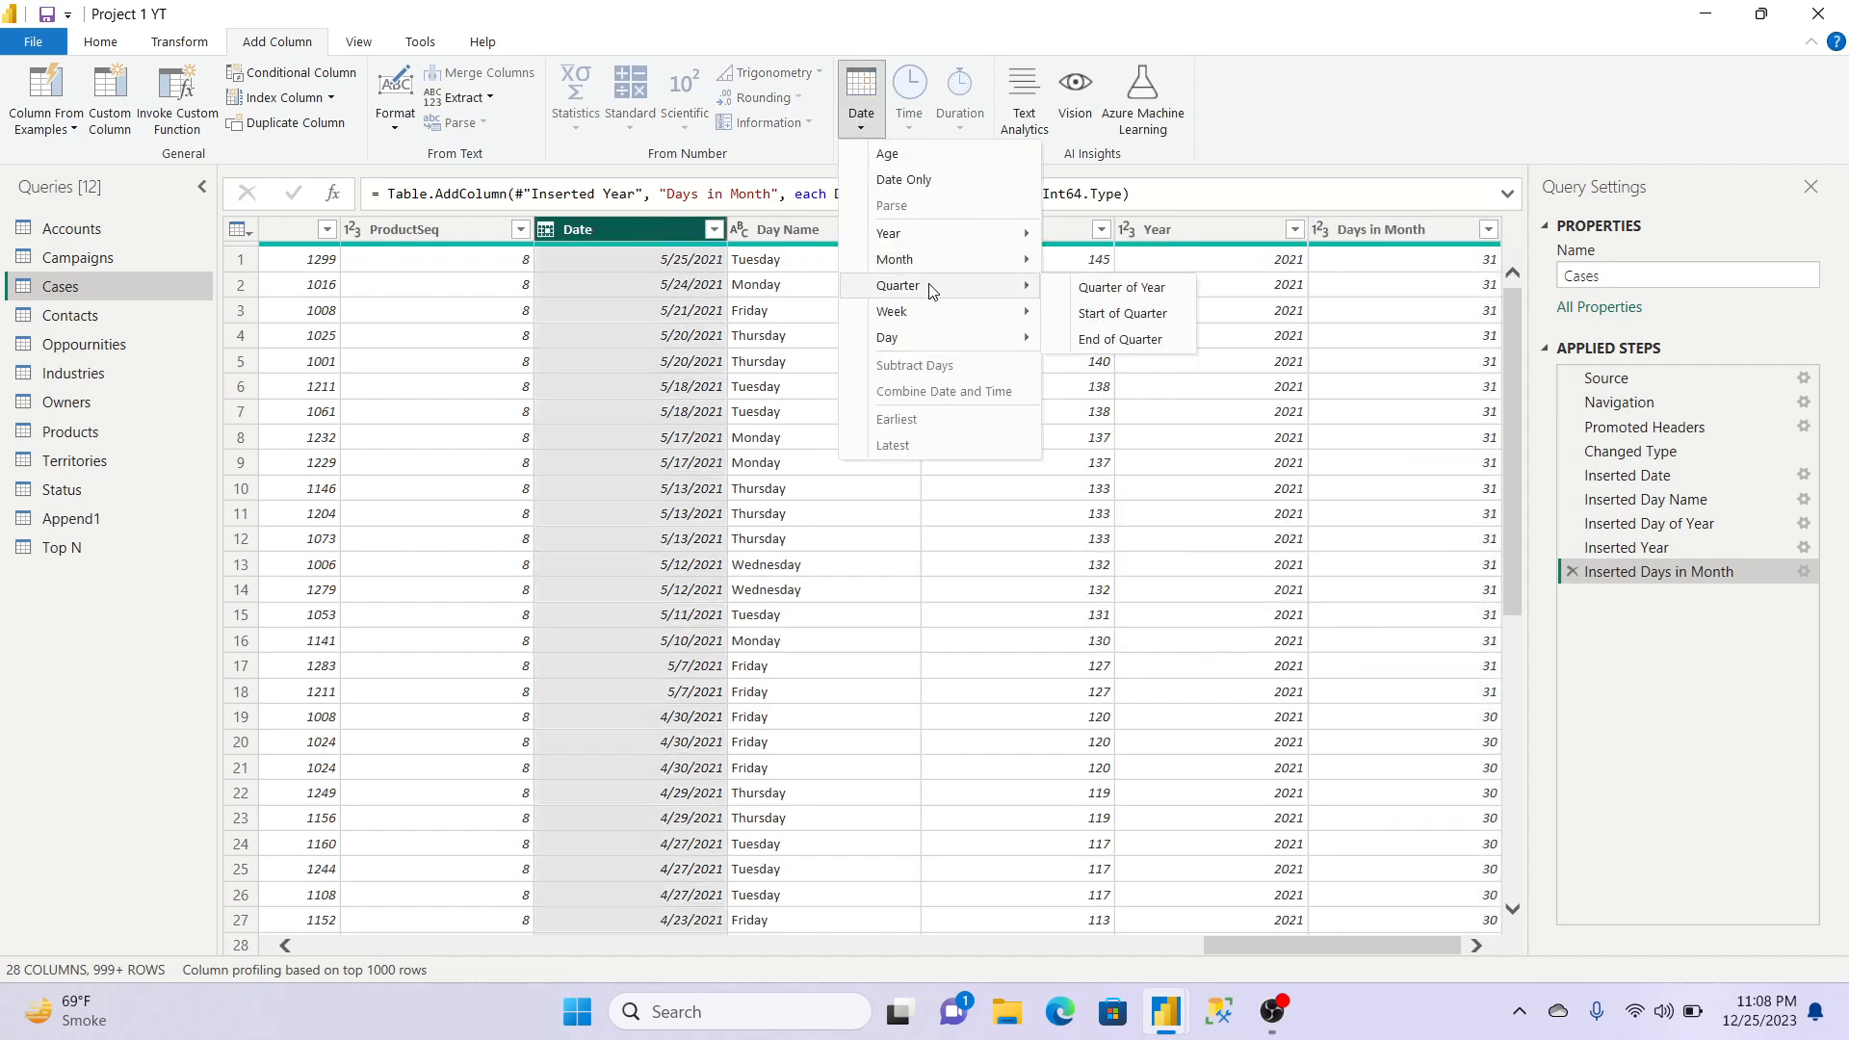
{"action": "left_click", "coordinate": [1103, 292]}
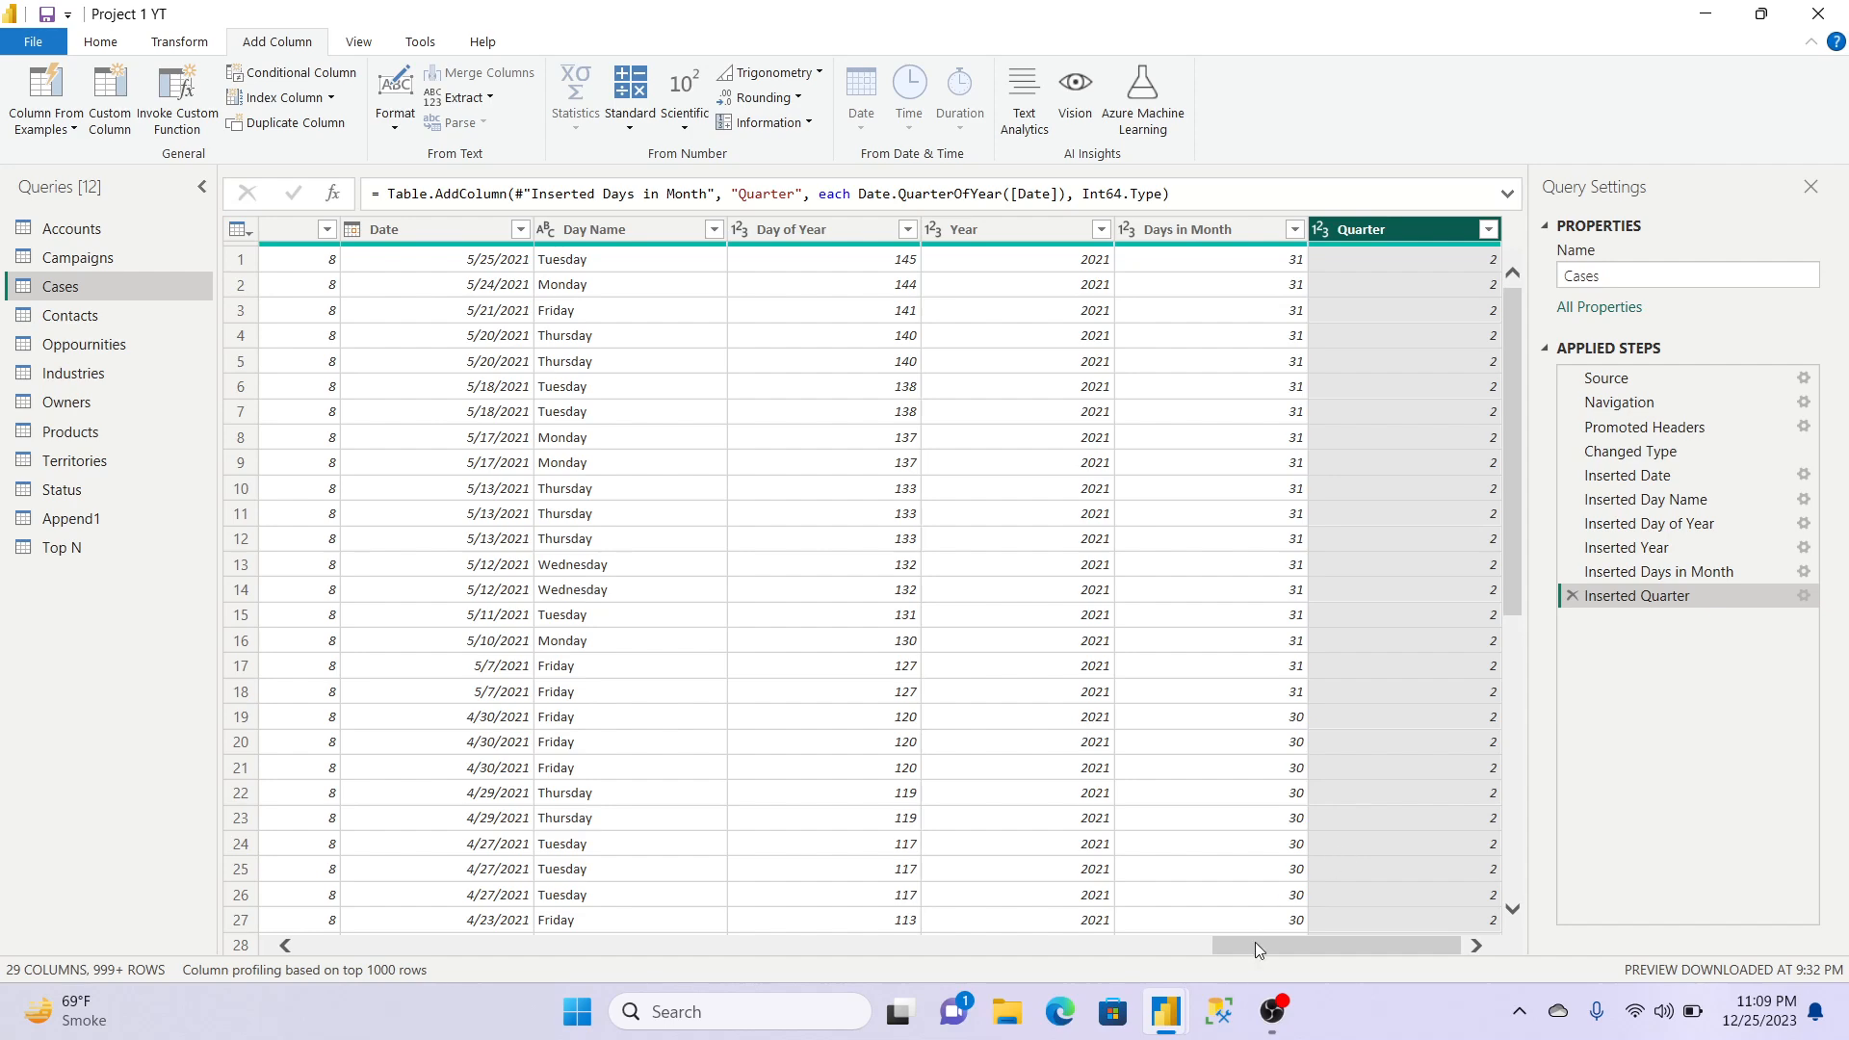
{"action": "left_click_drag", "start_coordinate": [1256, 955], "coordinate": [1246, 955]}
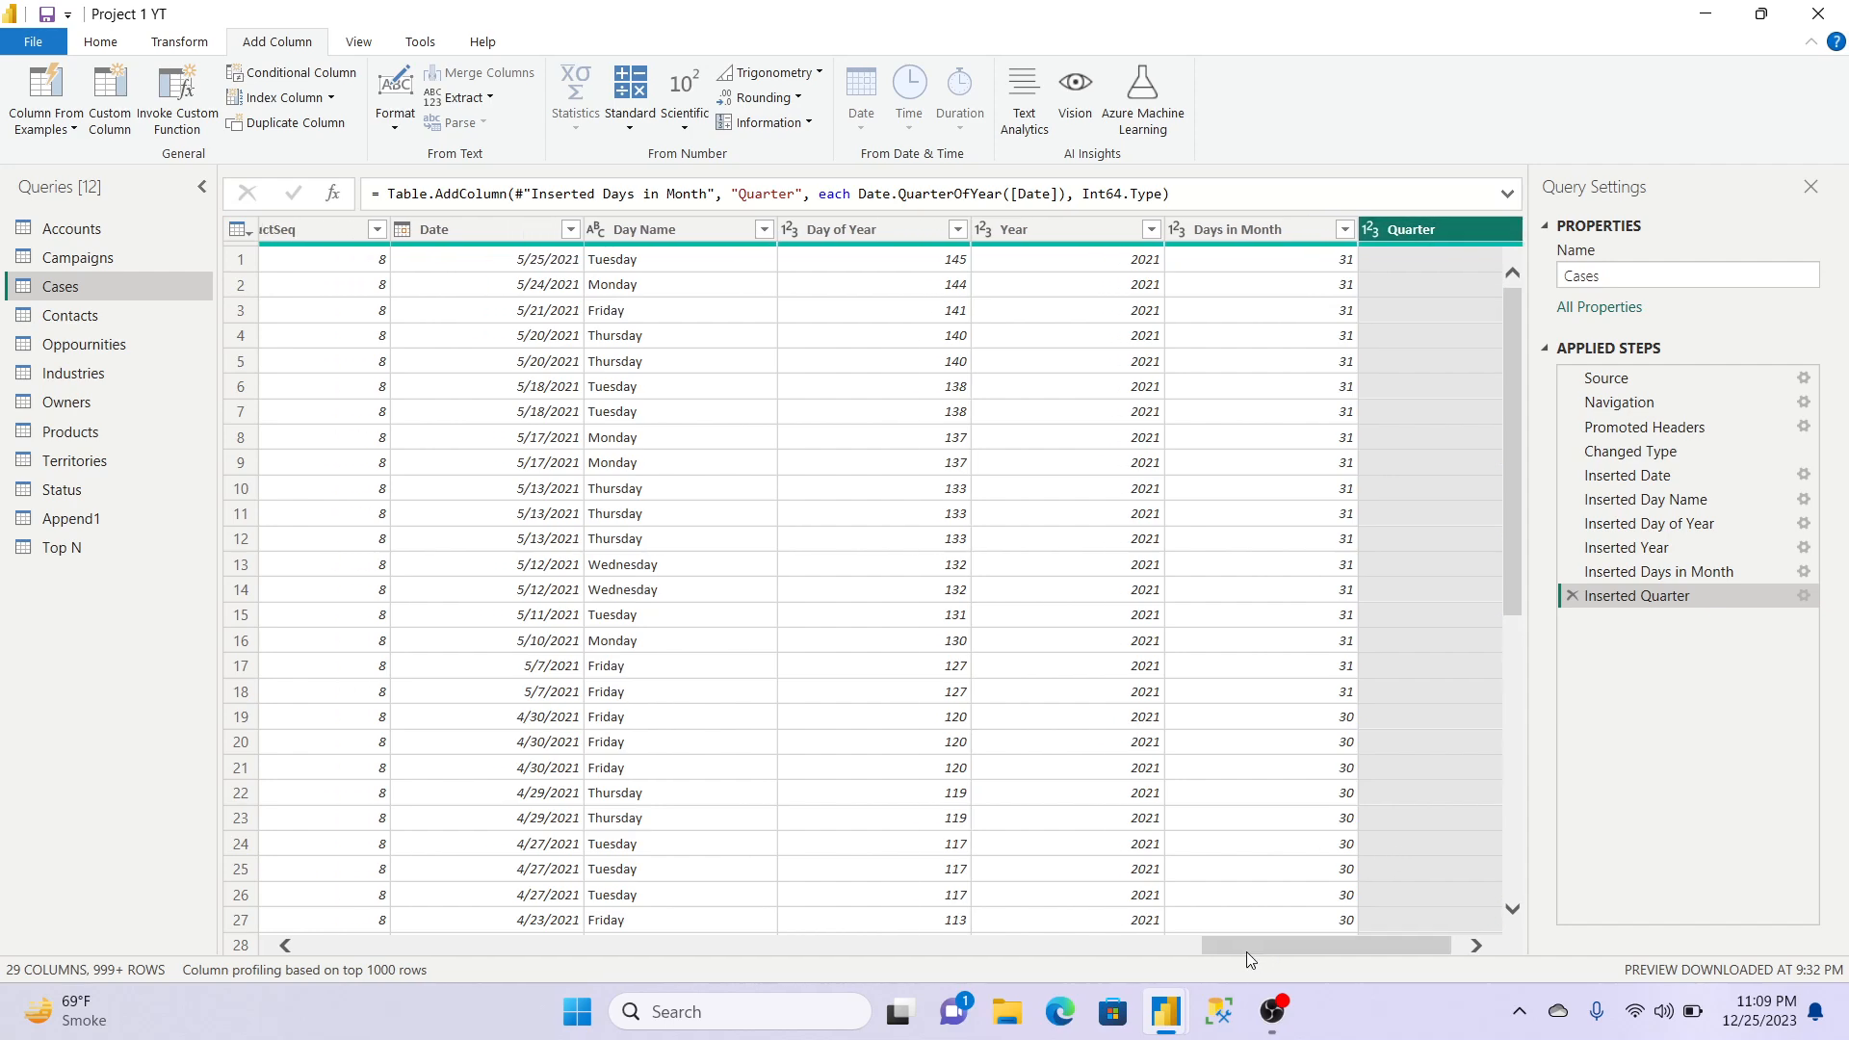
{"action": "left_click", "coordinate": [510, 230]}
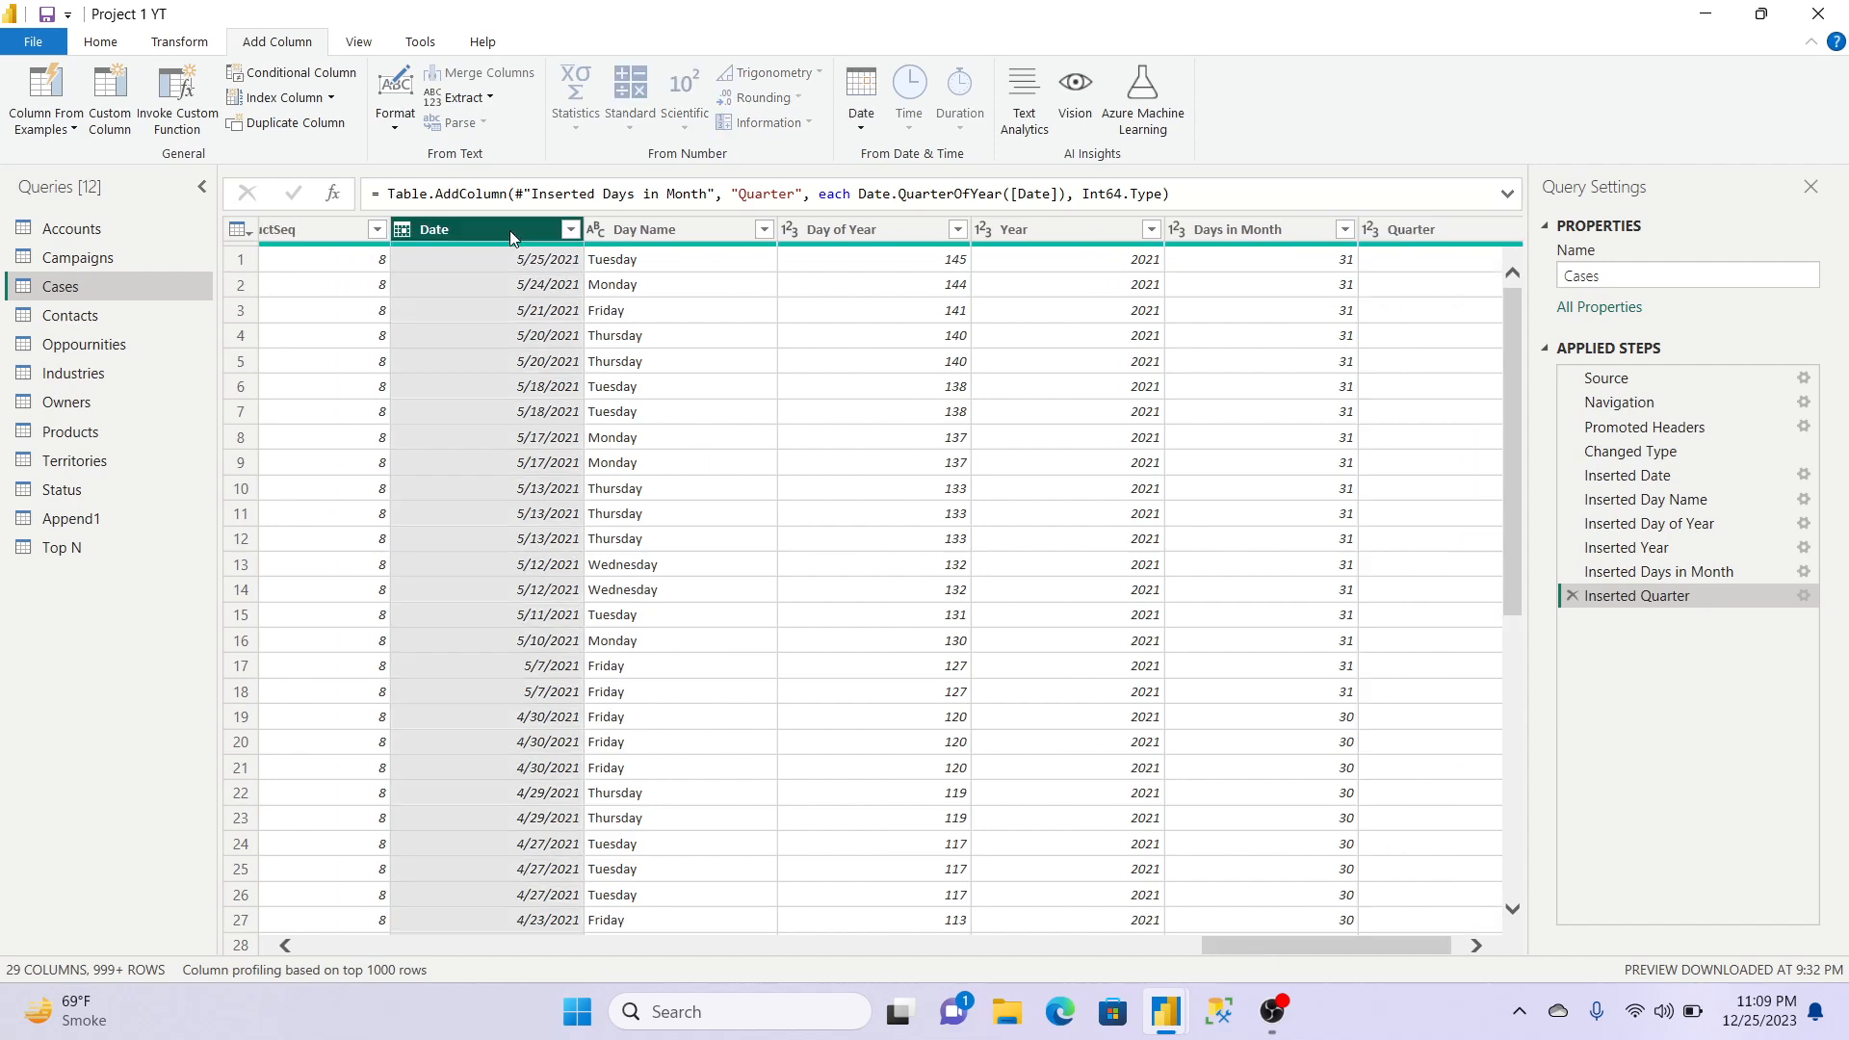
{"action": "left_click", "coordinate": [1432, 231]}
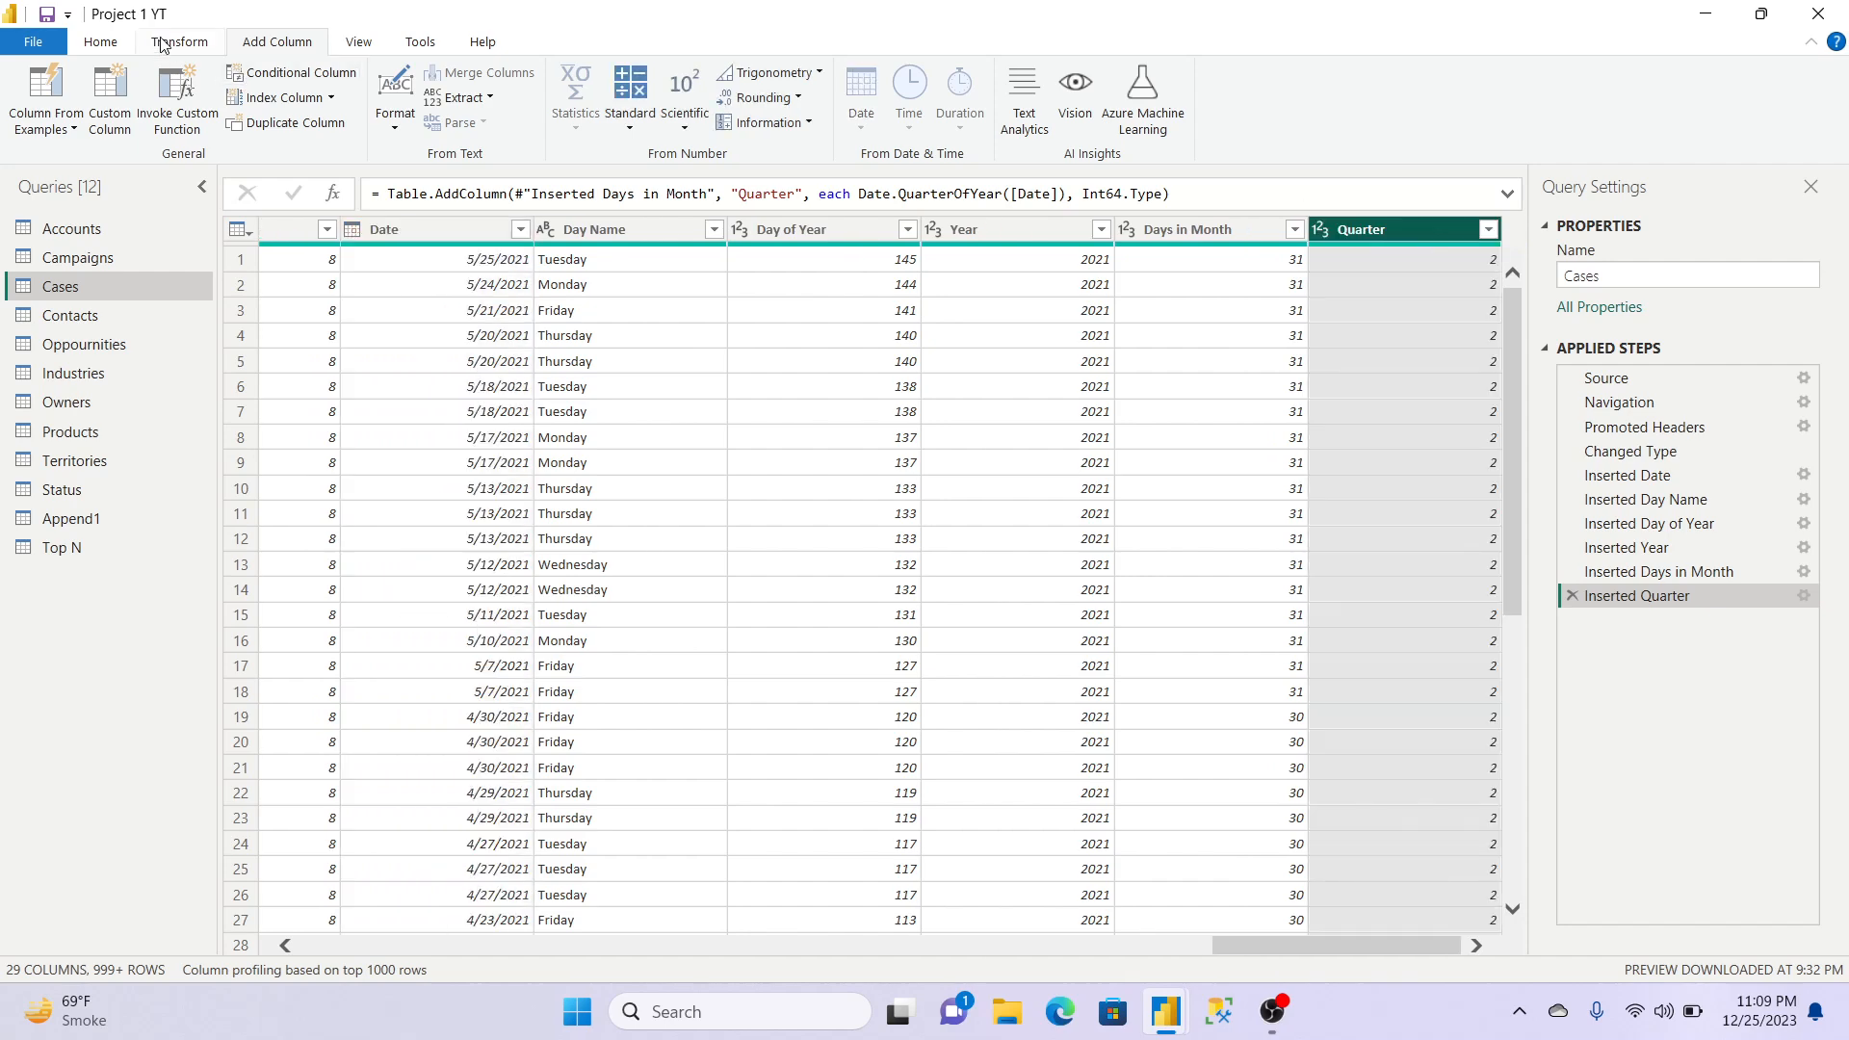
Step: Close the query editor and apply the pending query changes to the report
{"action": "left_click", "coordinate": [101, 43]}
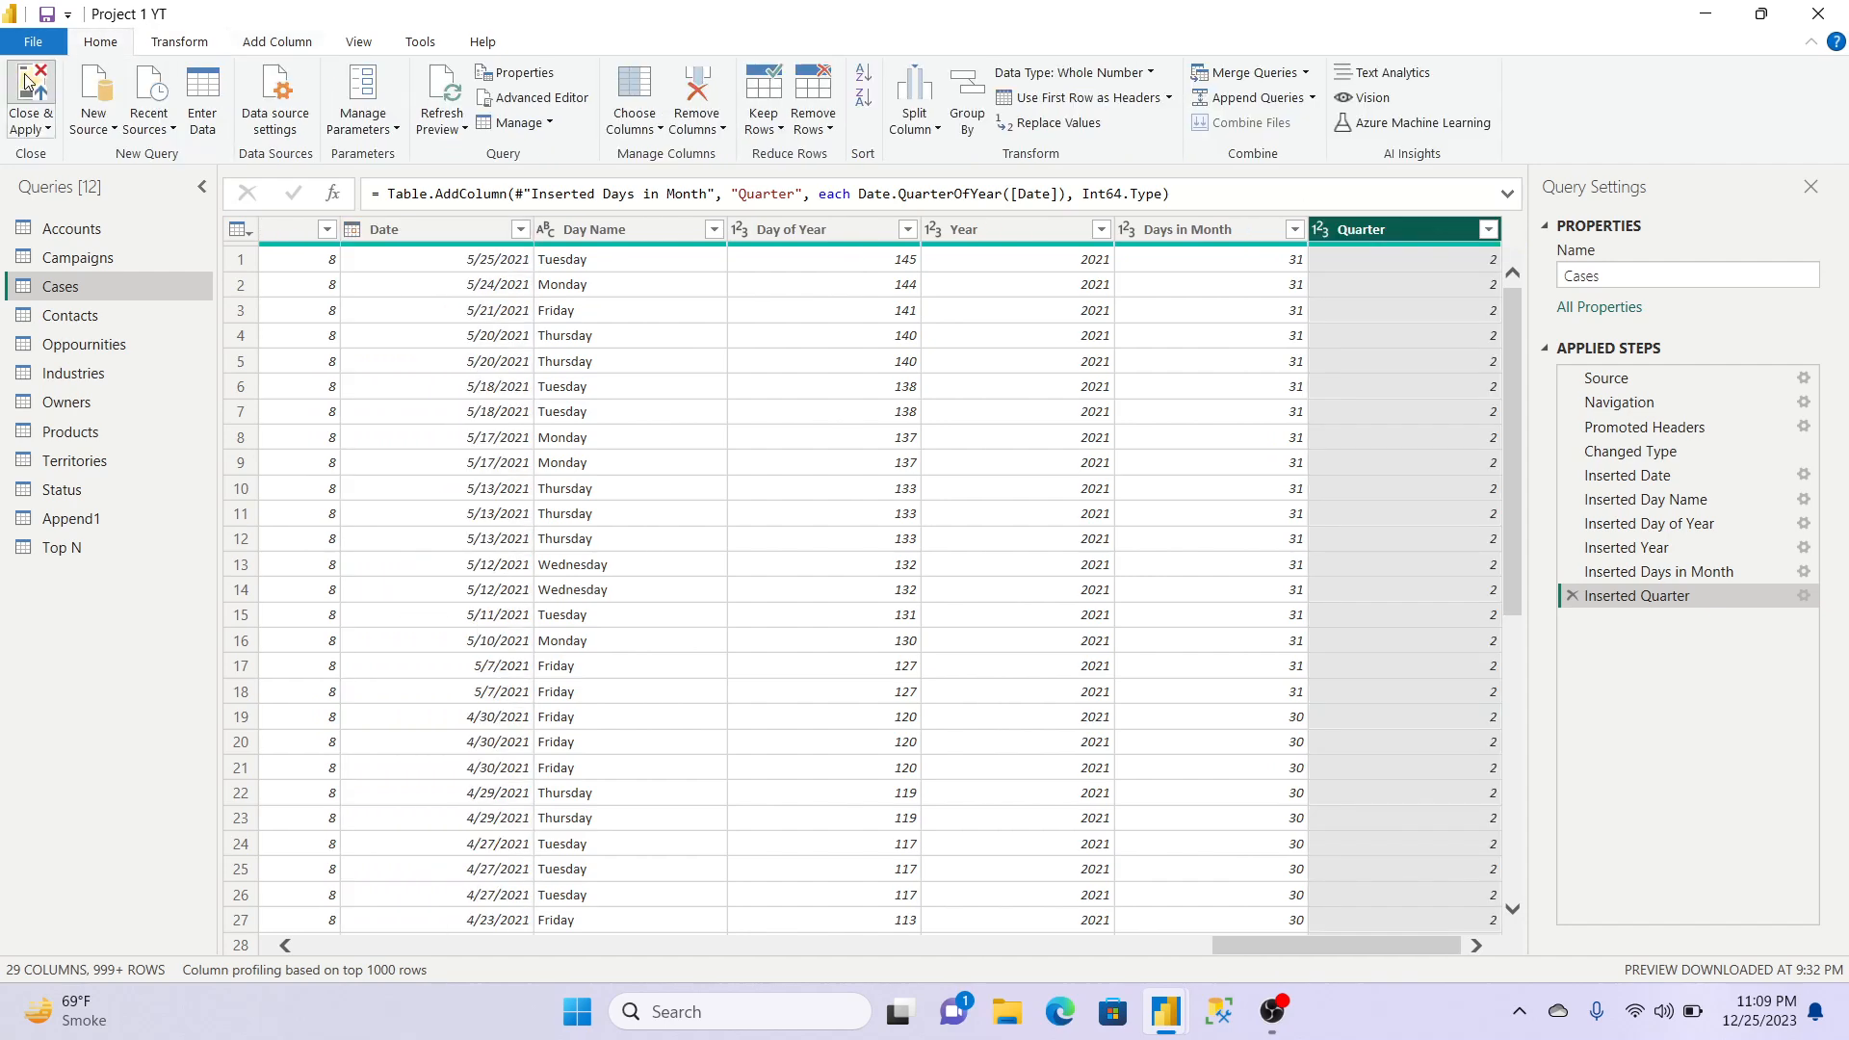
{"action": "left_click", "coordinate": [26, 82]}
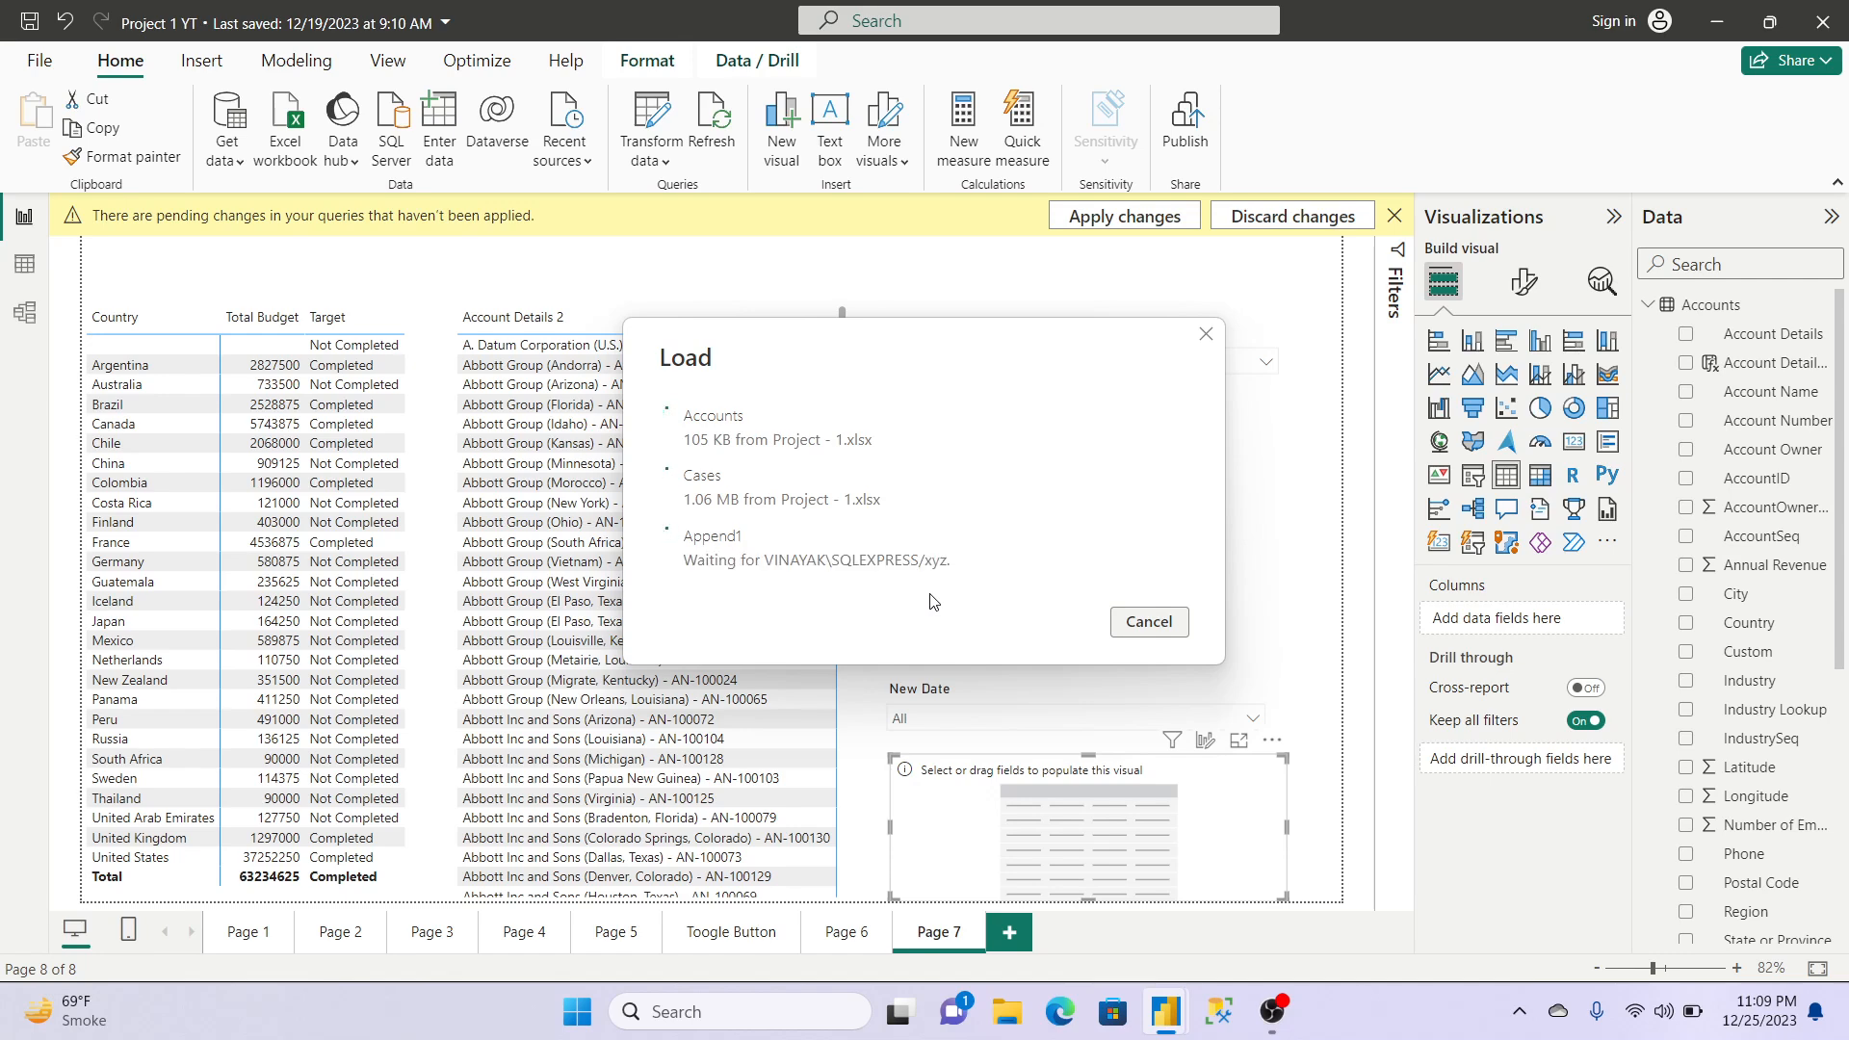
Step: Add a new report page after Page 7 and place an empty pie chart on it
{"action": "left_click", "coordinate": [1009, 934]}
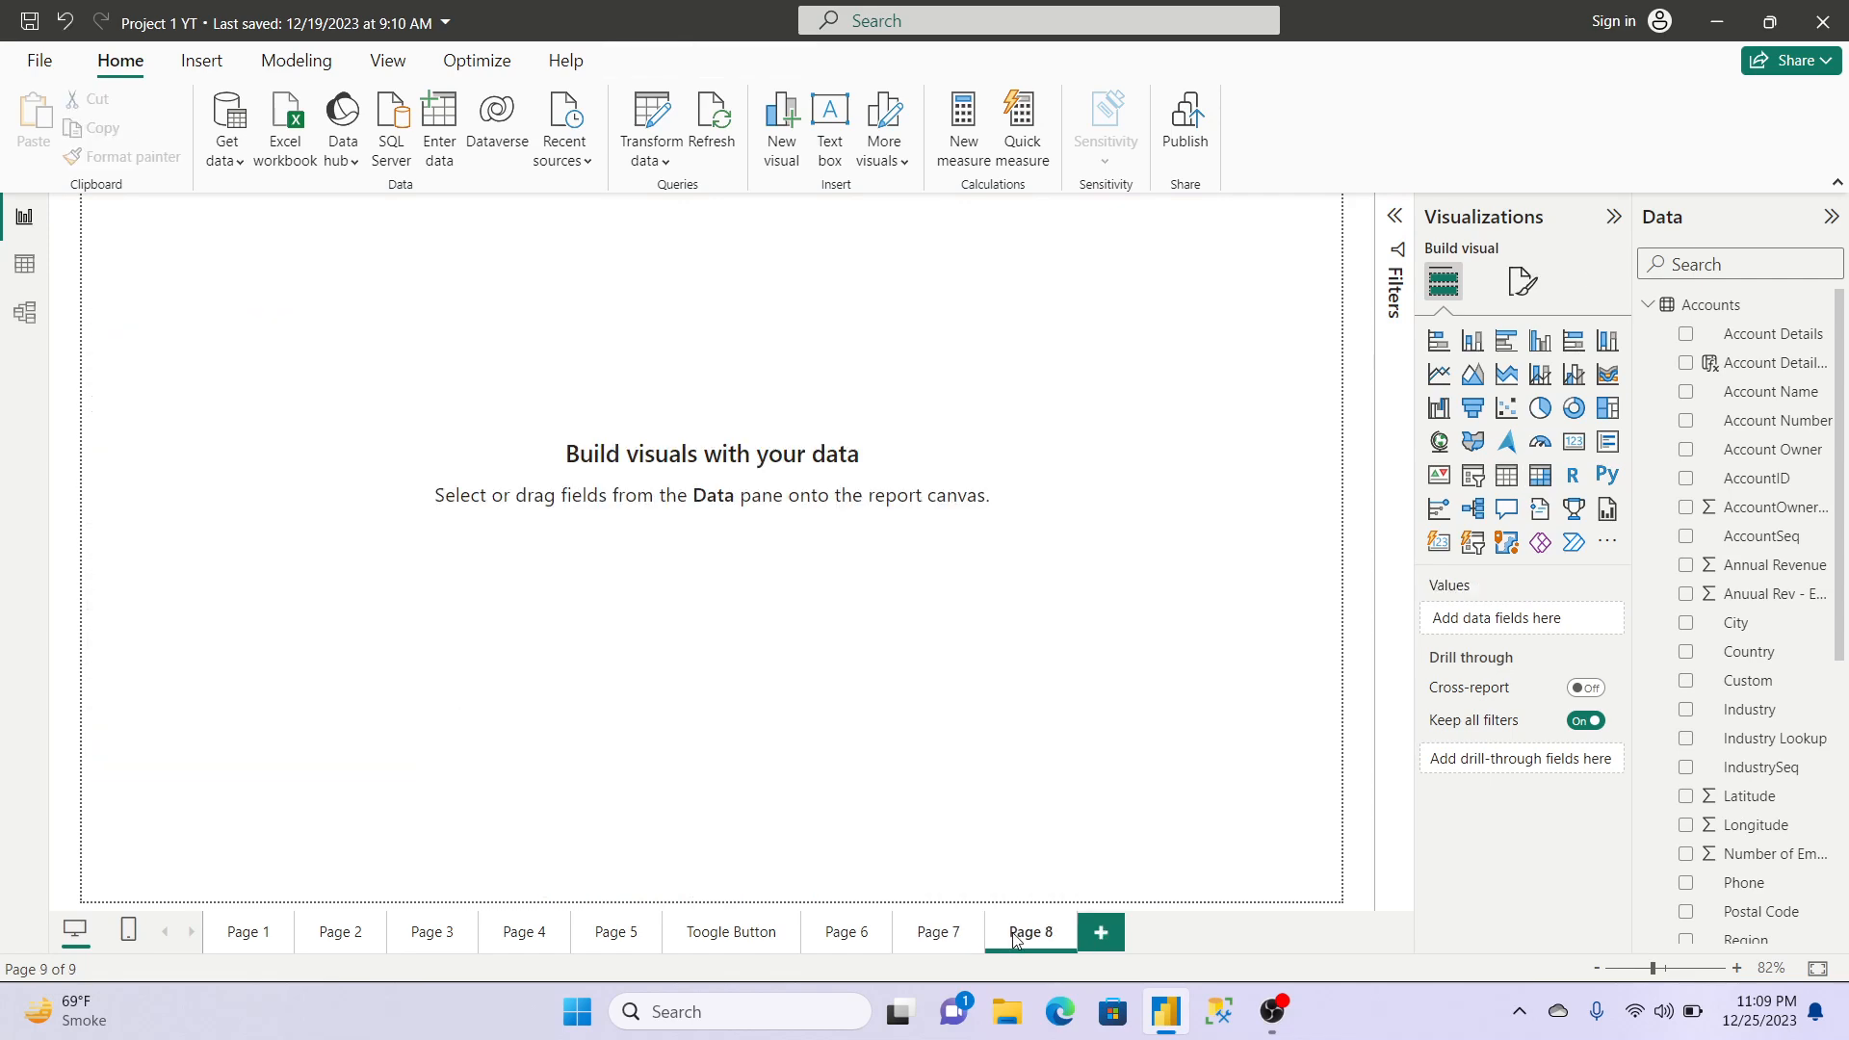
{"action": "left_click", "coordinate": [930, 936]}
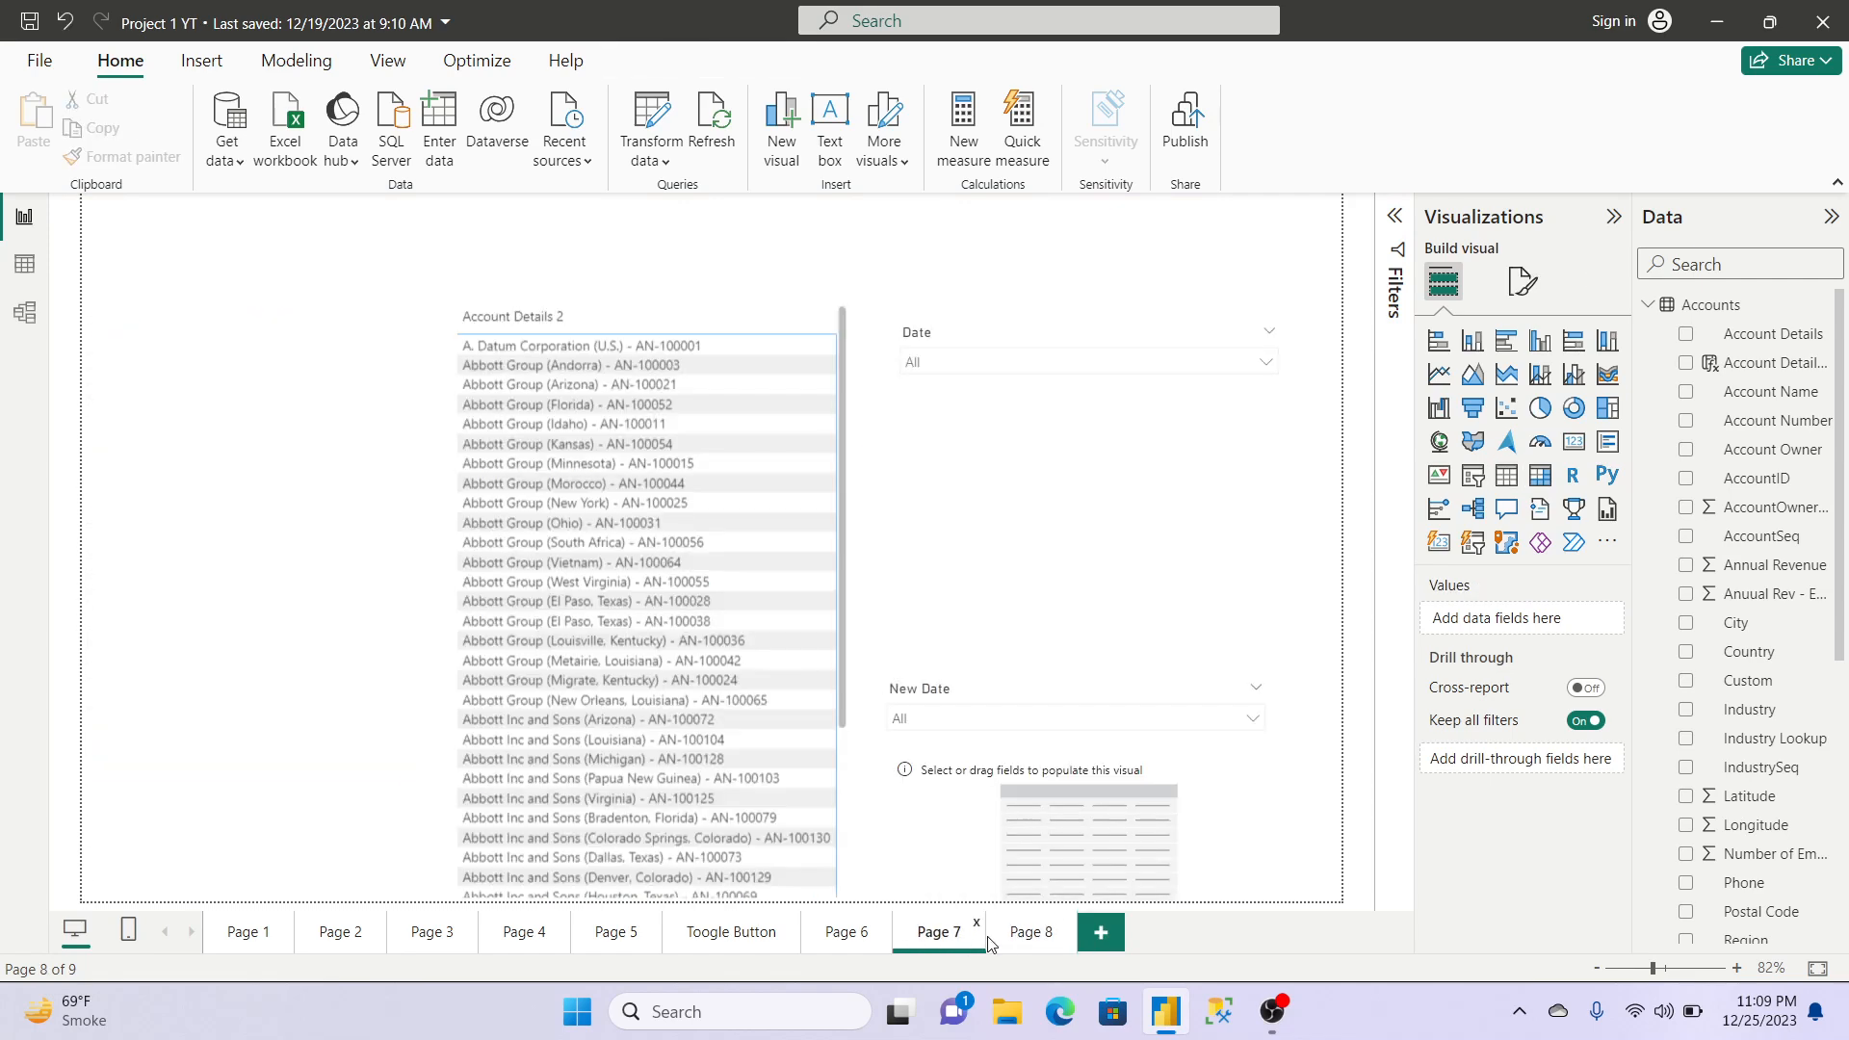
{"action": "left_click", "coordinate": [1021, 941]}
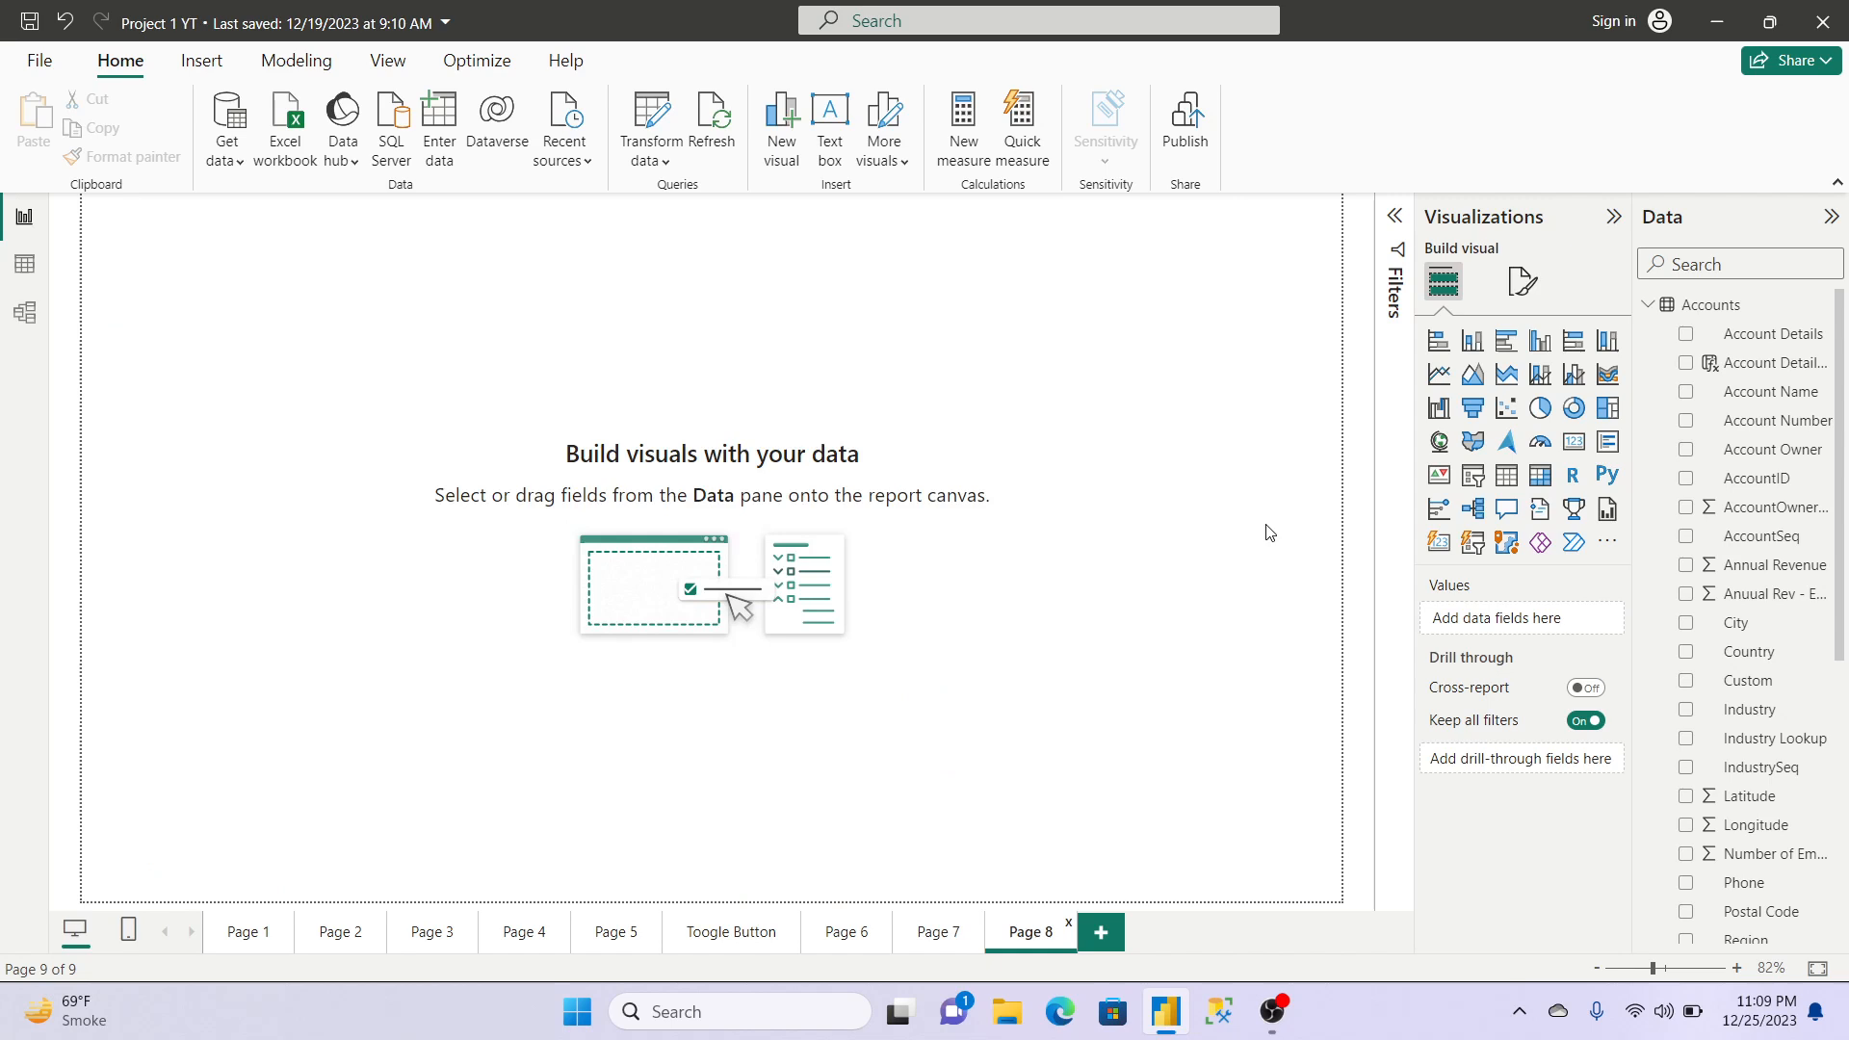
{"action": "left_click", "coordinate": [1540, 409]}
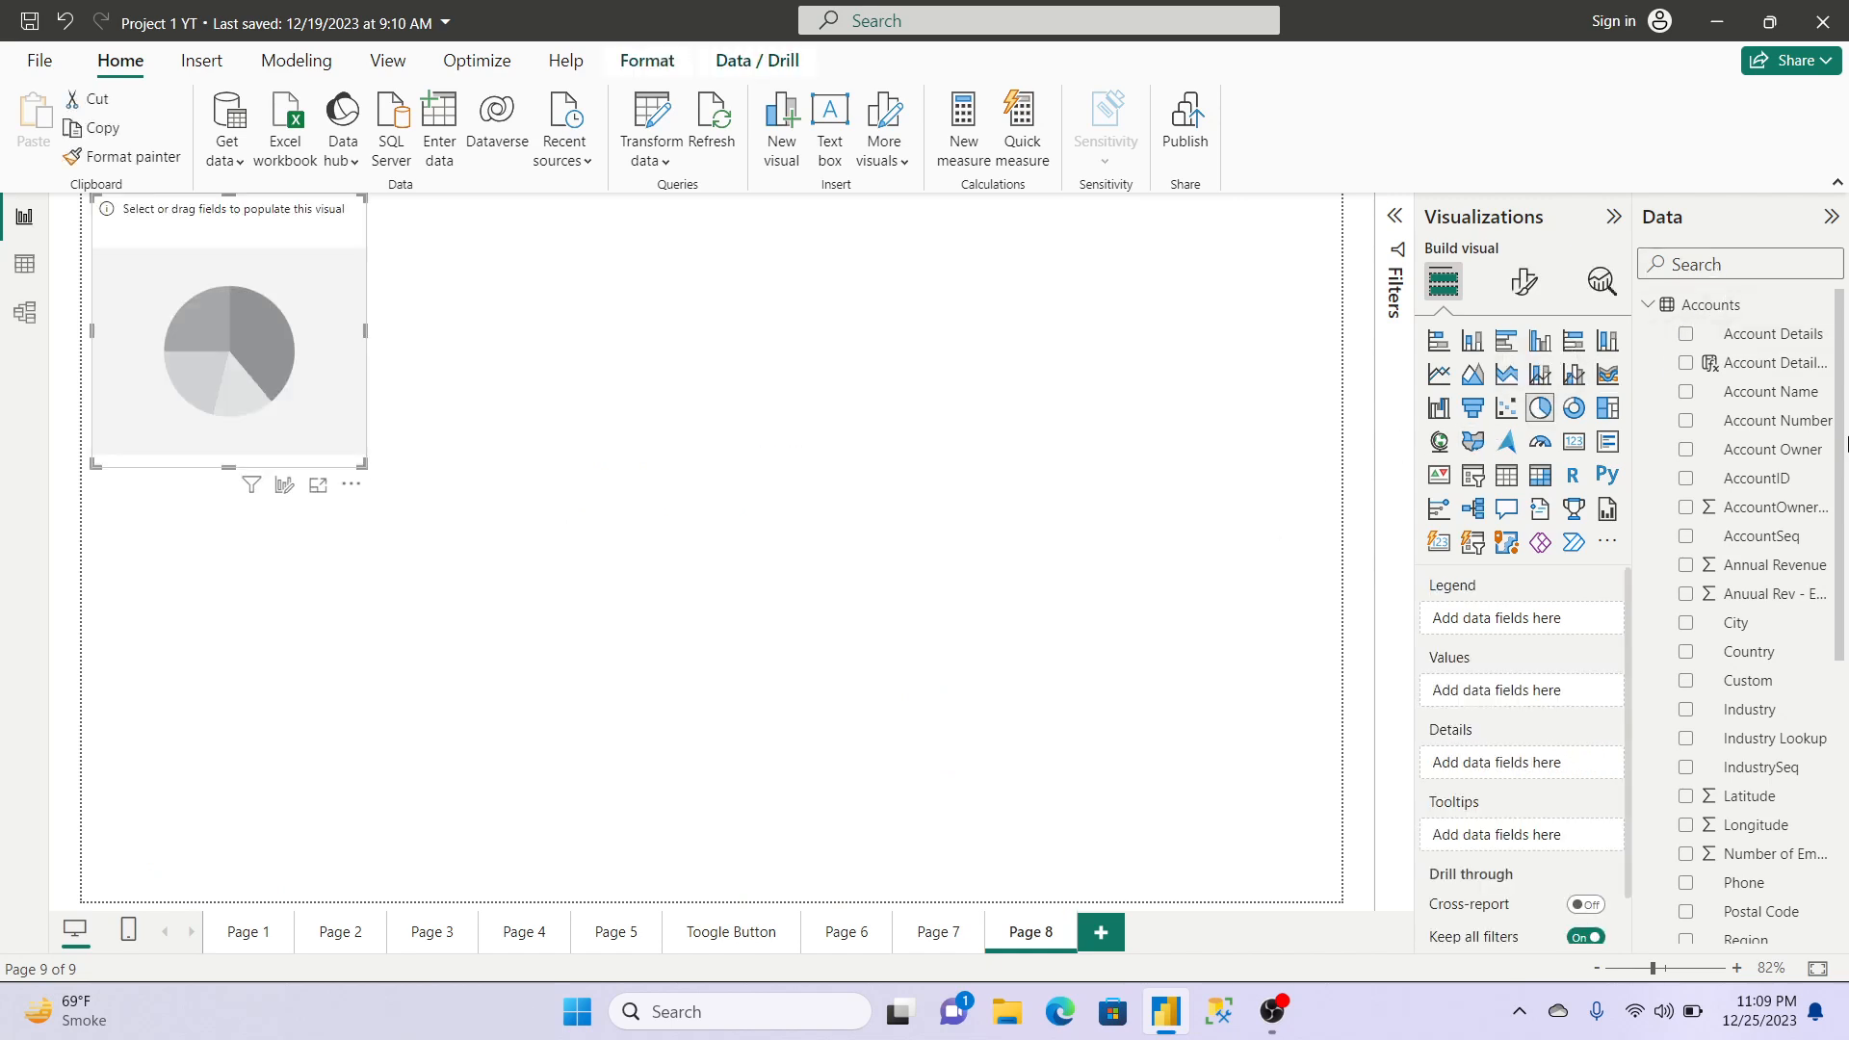
Step: Add the Quarter field from the Cases table to the empty pie chart
{"action": "mouse_move", "coordinate": [1842, 443]}
{"action": "left_mouse_down"}
{"action": "mouse_move", "coordinate": [1843, 539]}
{"action": "mouse_move", "coordinate": [1845, 448]}
{"action": "left_mouse_up"}
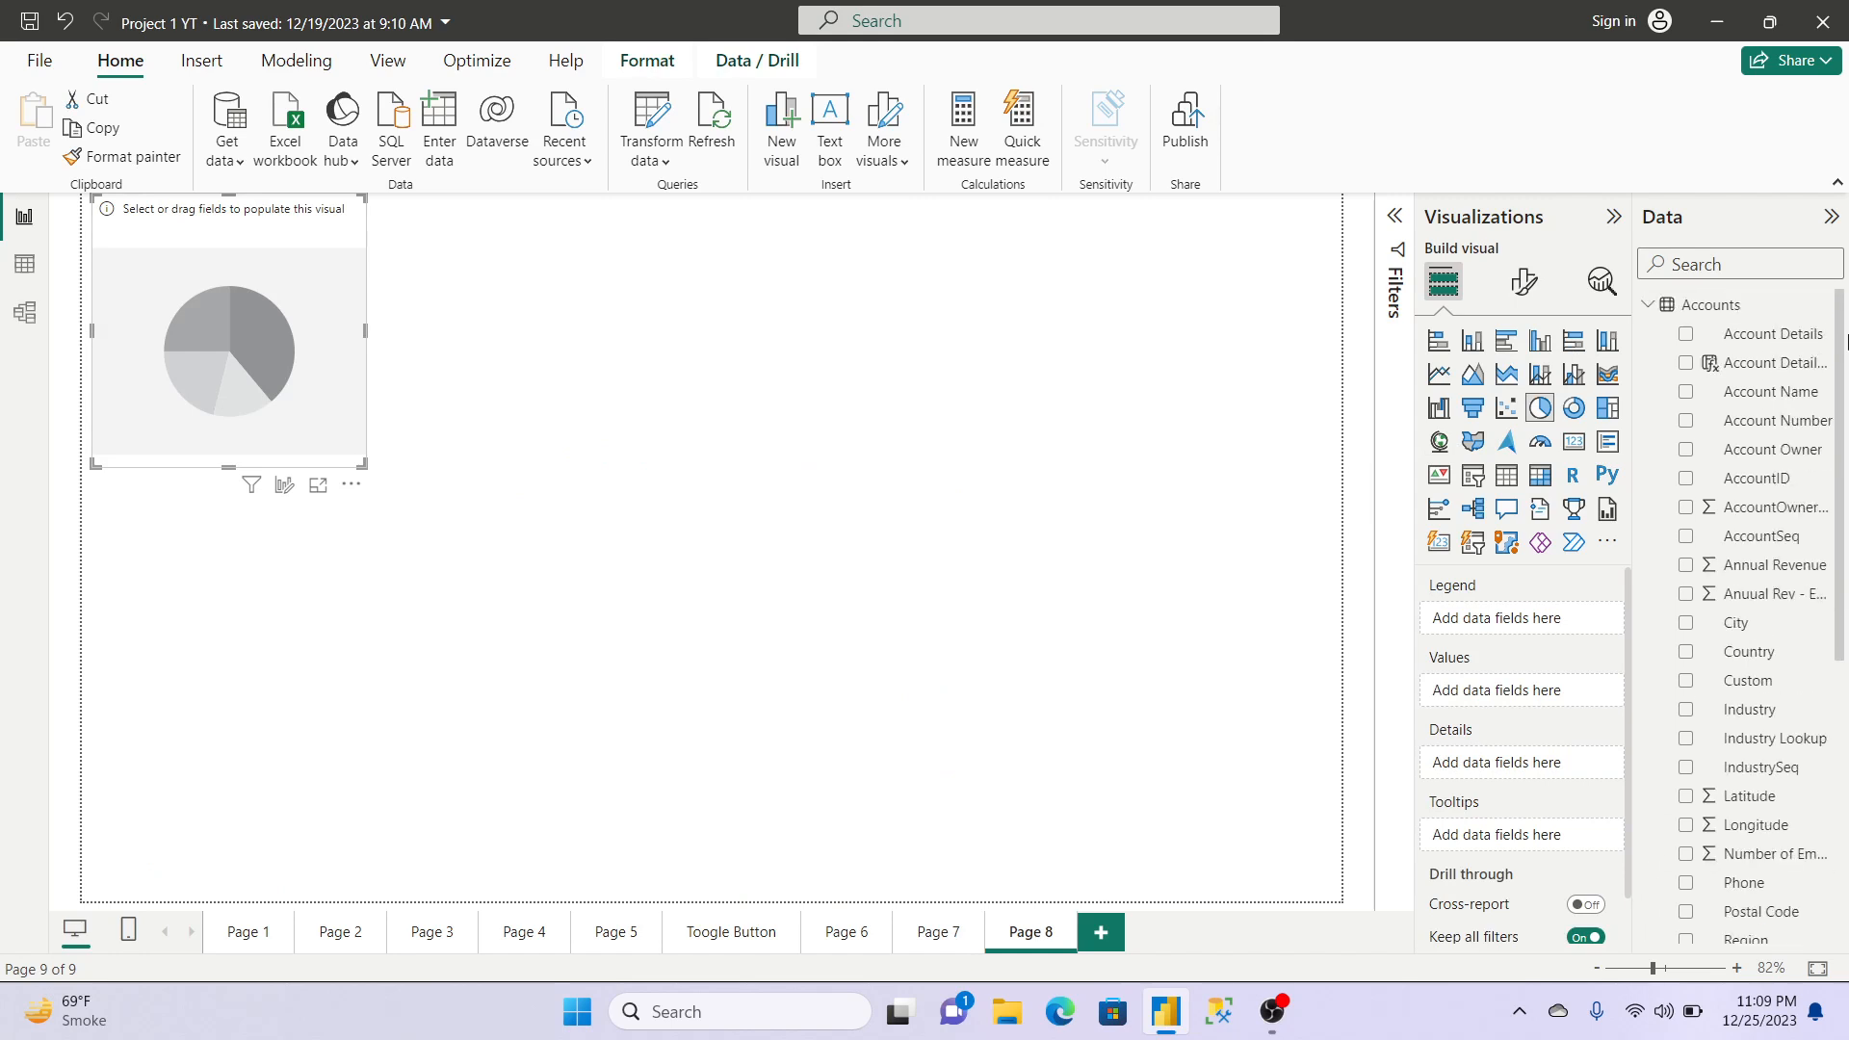
{"action": "left_click", "coordinate": [1647, 306]}
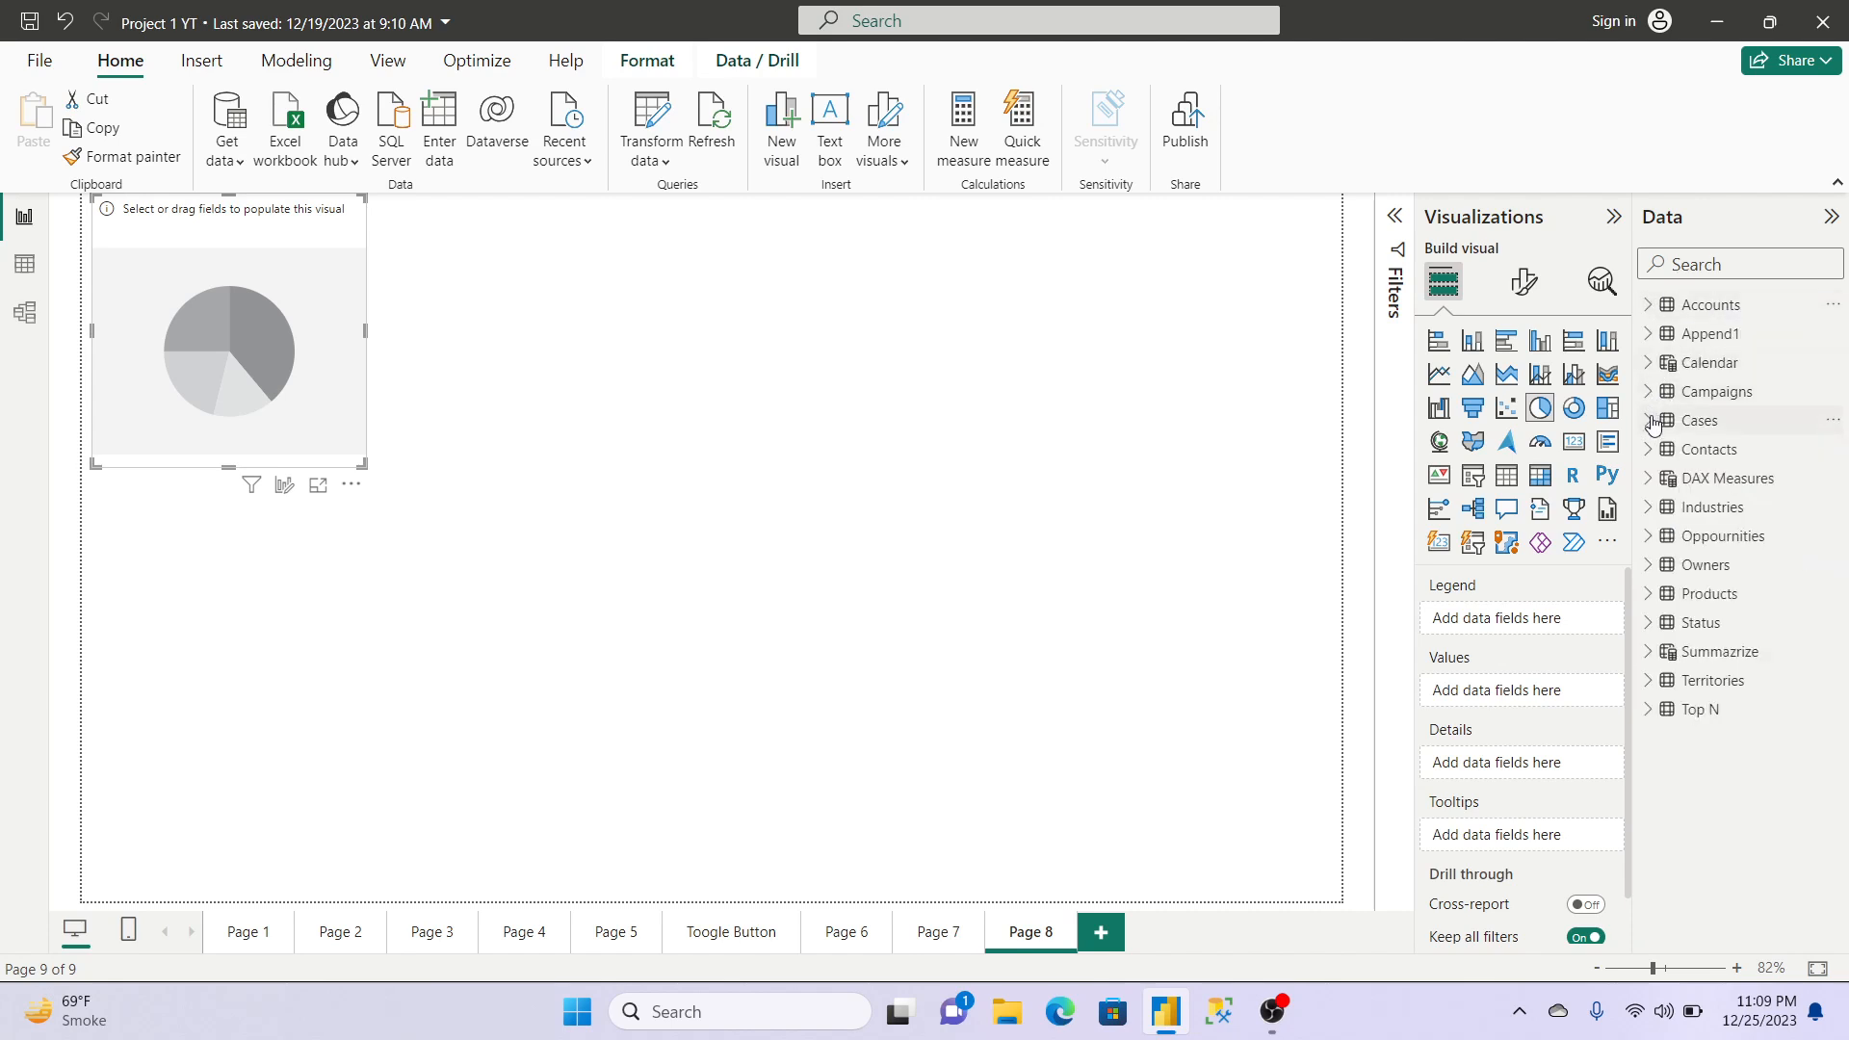
{"action": "left_click", "coordinate": [1650, 421]}
{"action": "left_click_drag", "start_coordinate": [1834, 446], "coordinate": [1843, 519]}
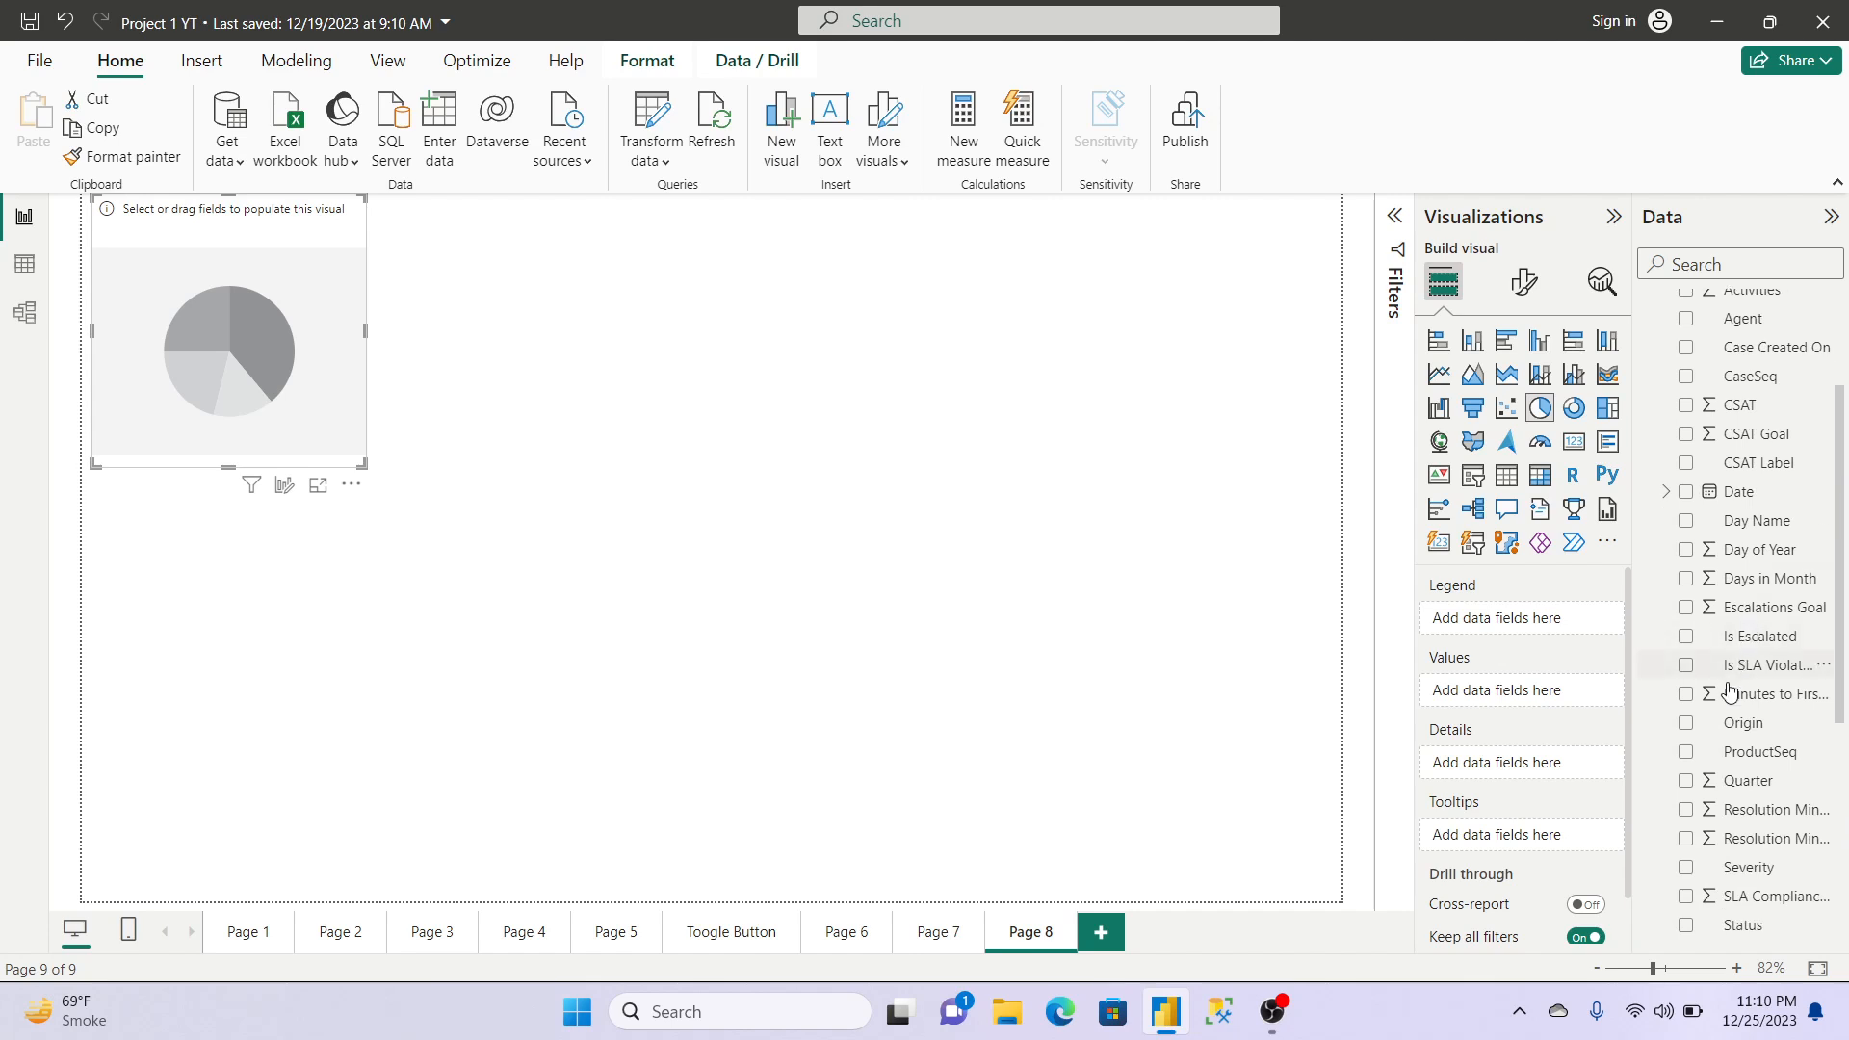
{"action": "left_click", "coordinate": [1685, 781]}
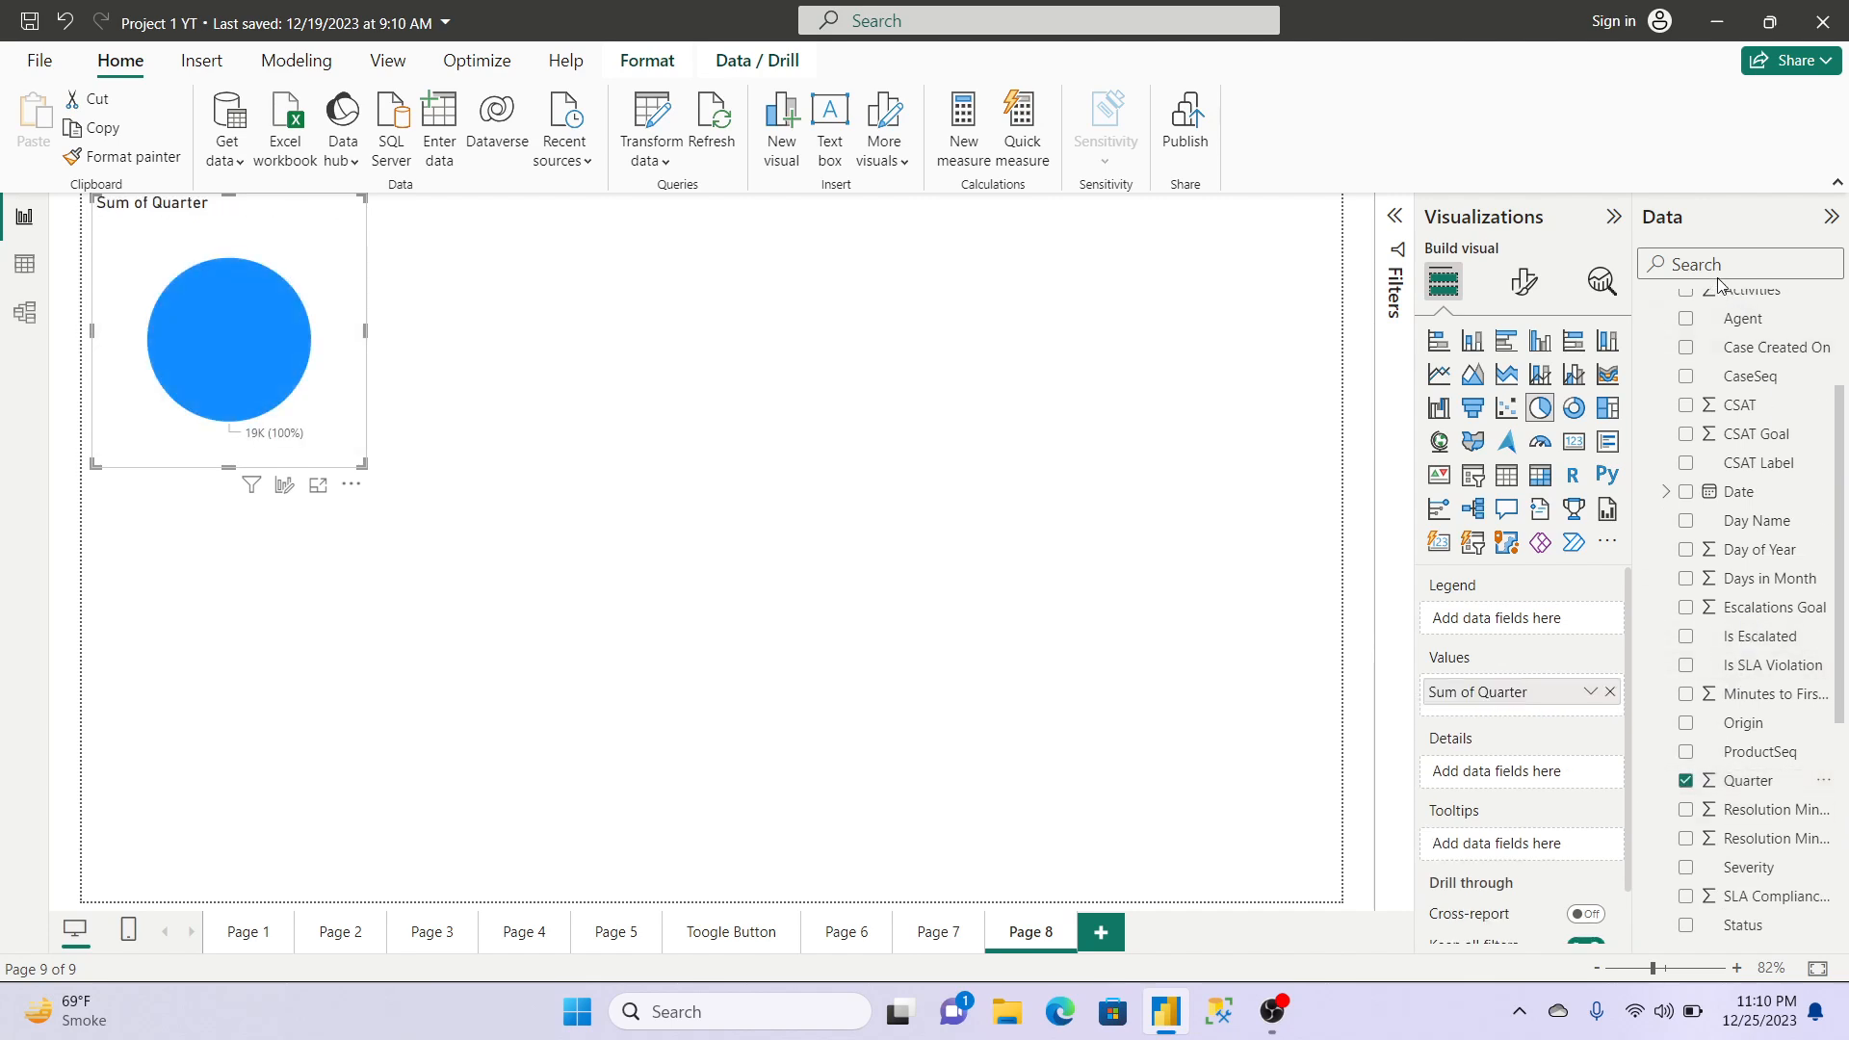
Step: Add Number of Employees from Accounts to the enlarged pie chart's values and use Quarter as its legend
{"action": "type", "text": "p"}
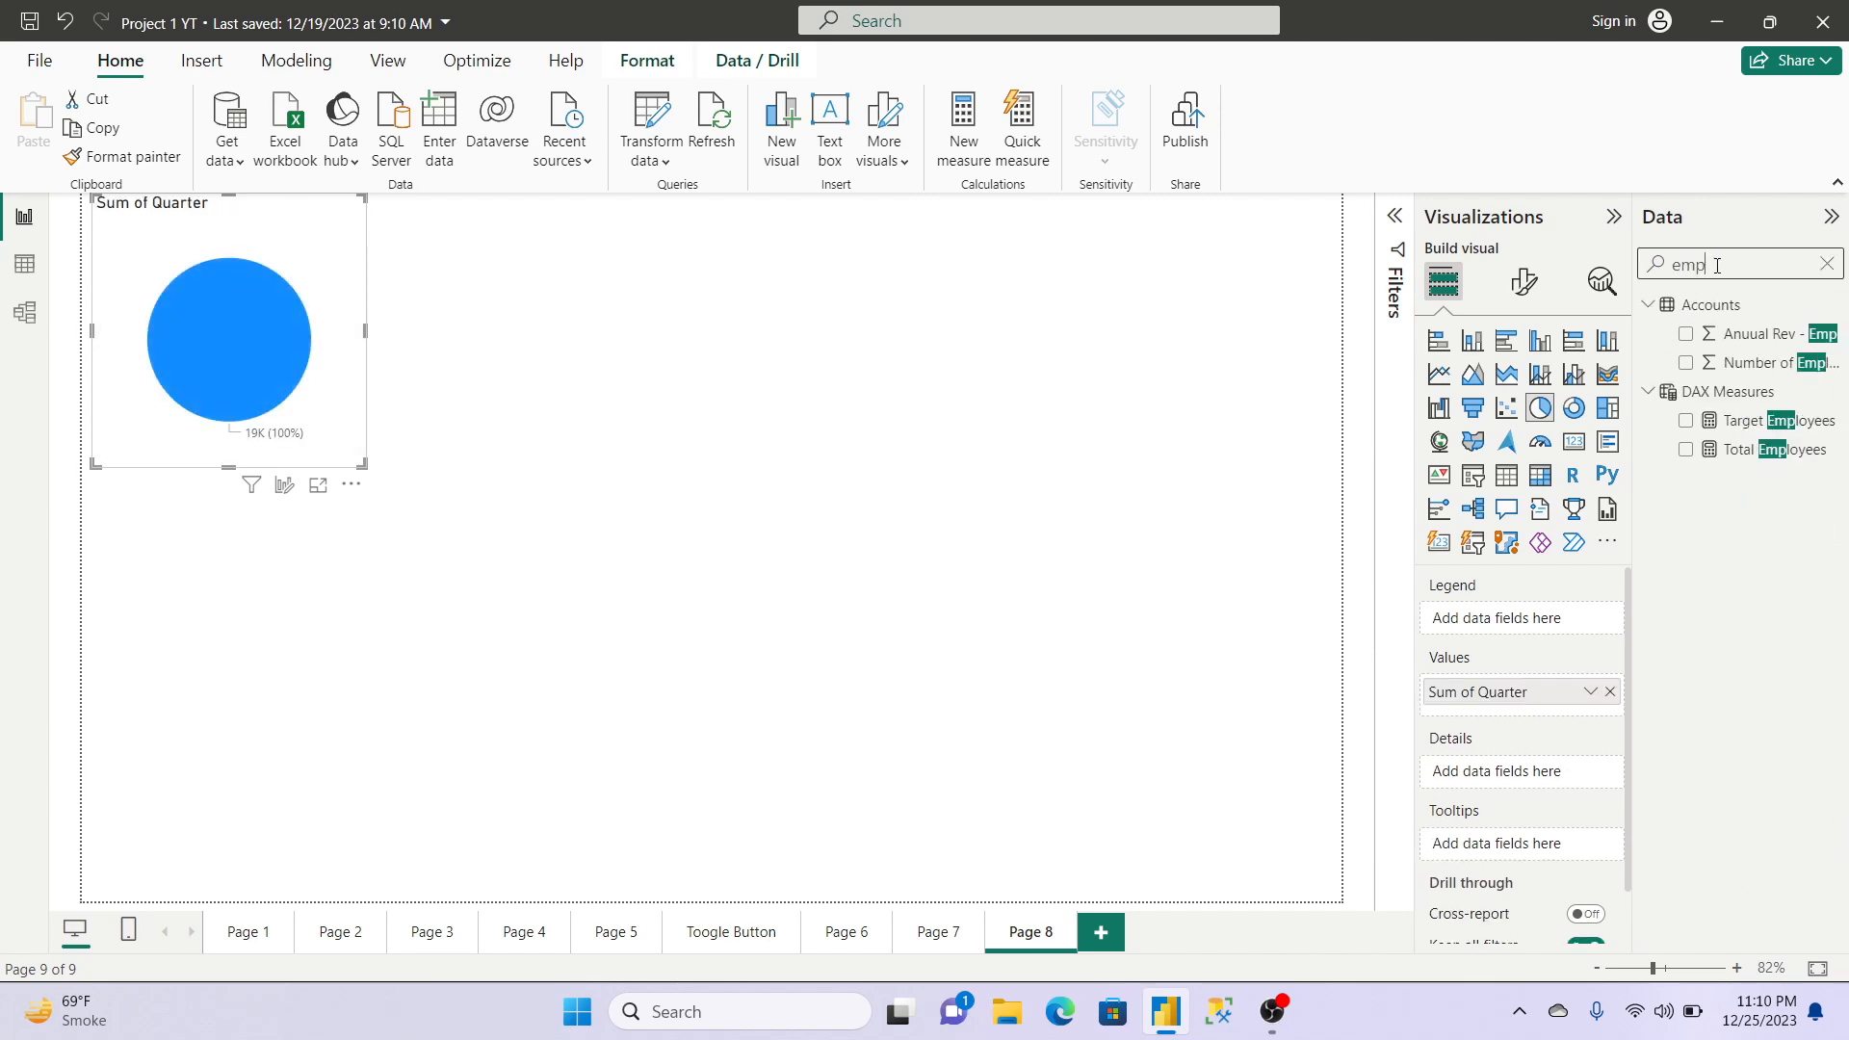
{"action": "left_click", "coordinate": [1686, 363]}
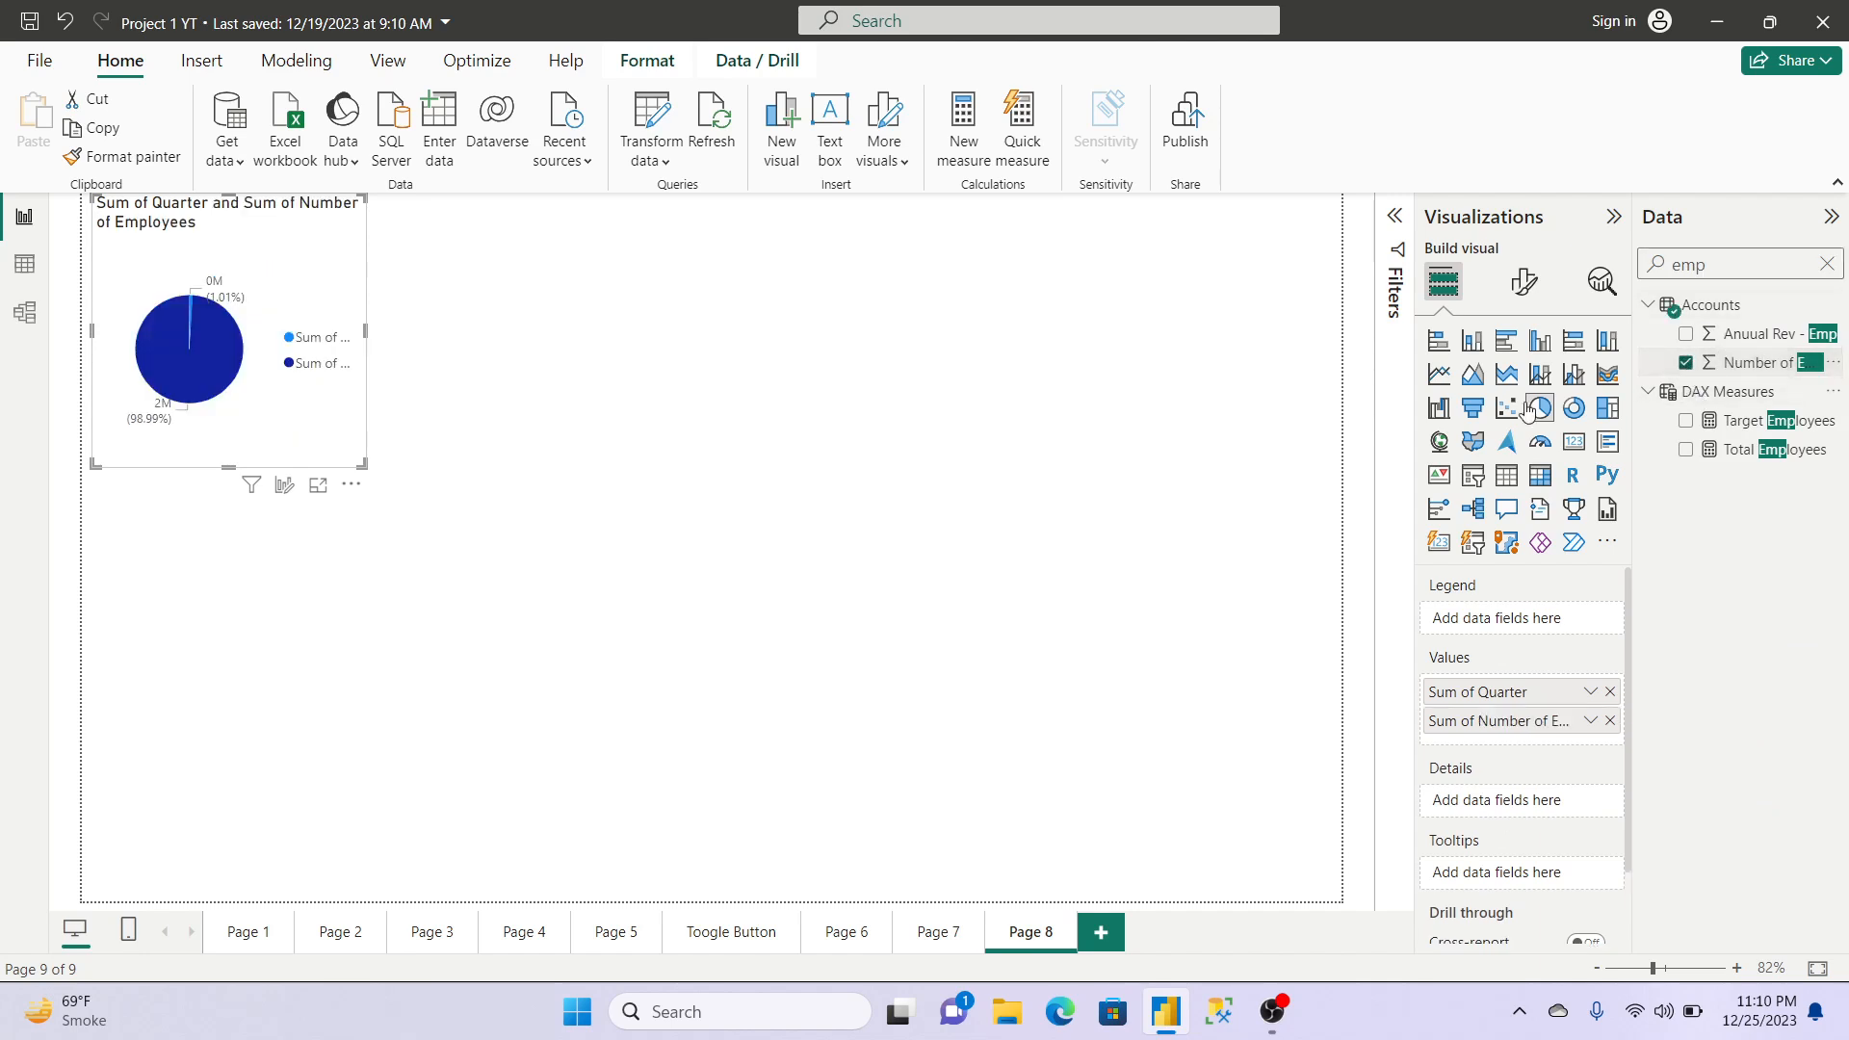
{"action": "left_click_drag", "start_coordinate": [367, 462], "coordinate": [752, 664]}
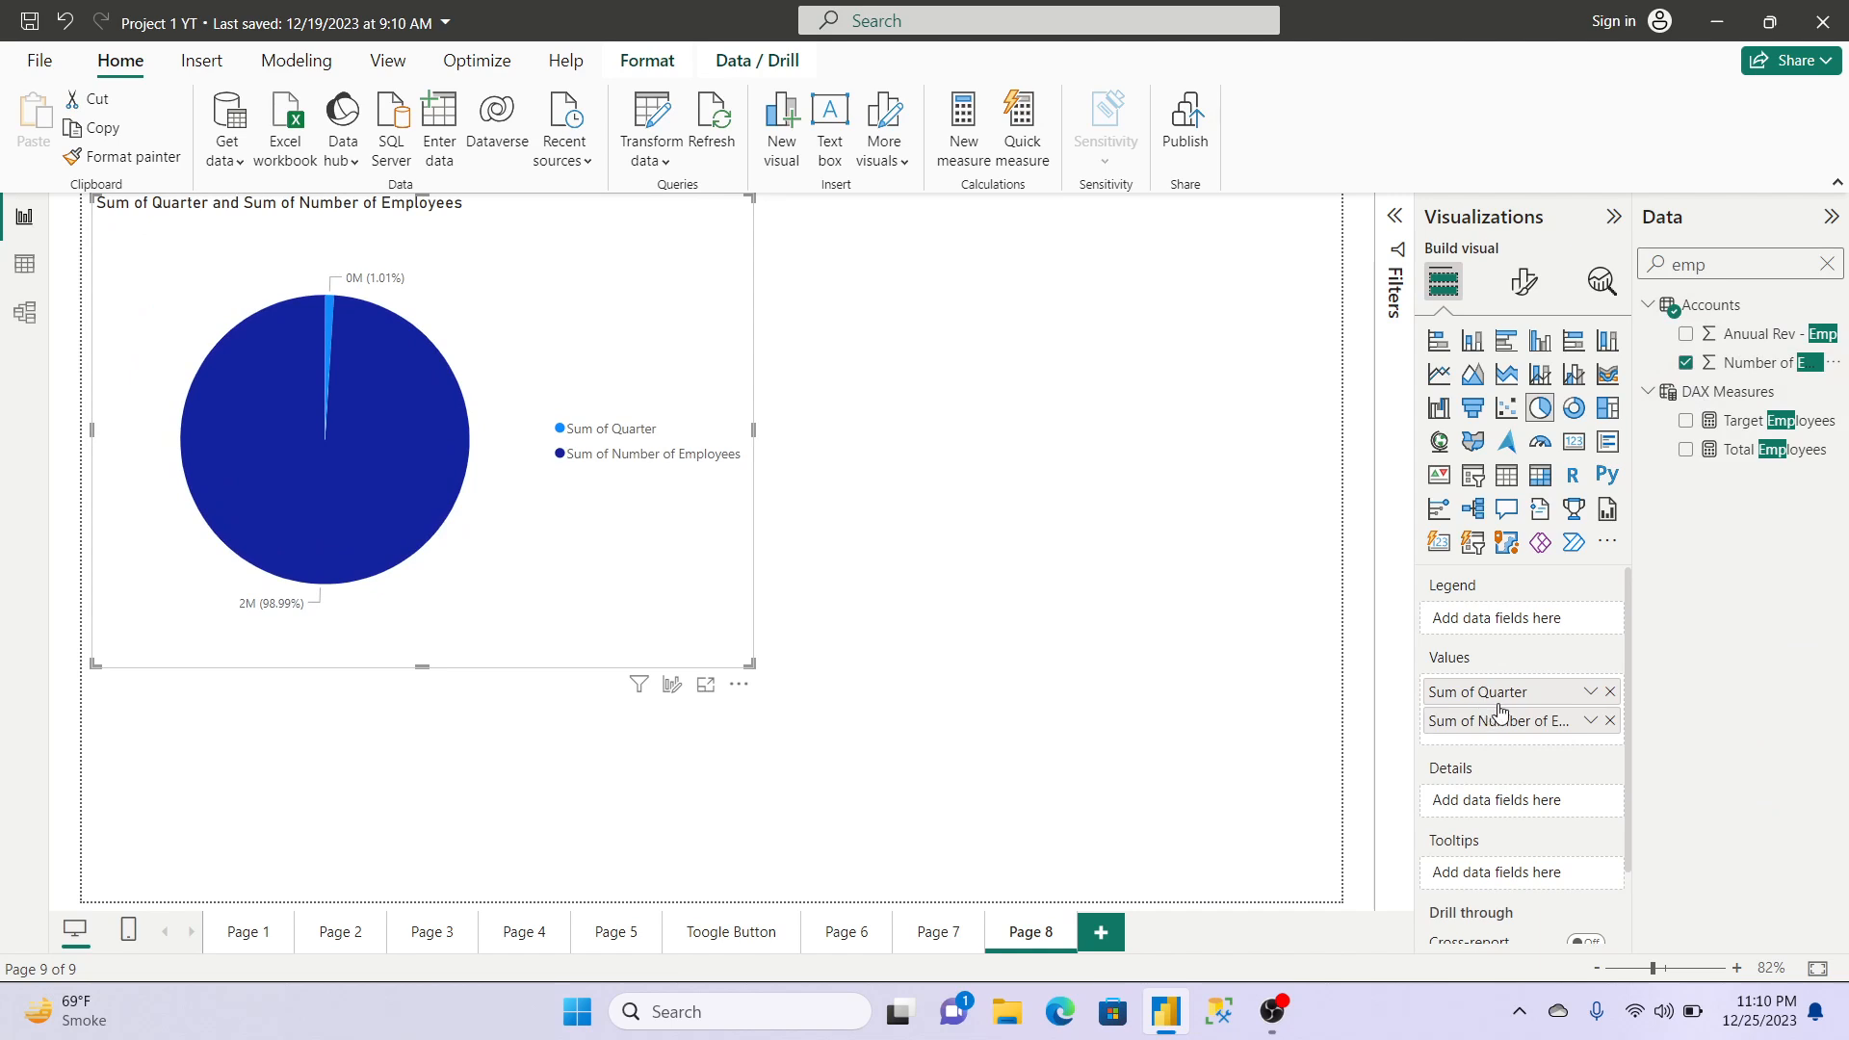
{"action": "left_click_drag", "start_coordinate": [1493, 698], "coordinate": [1494, 626]}
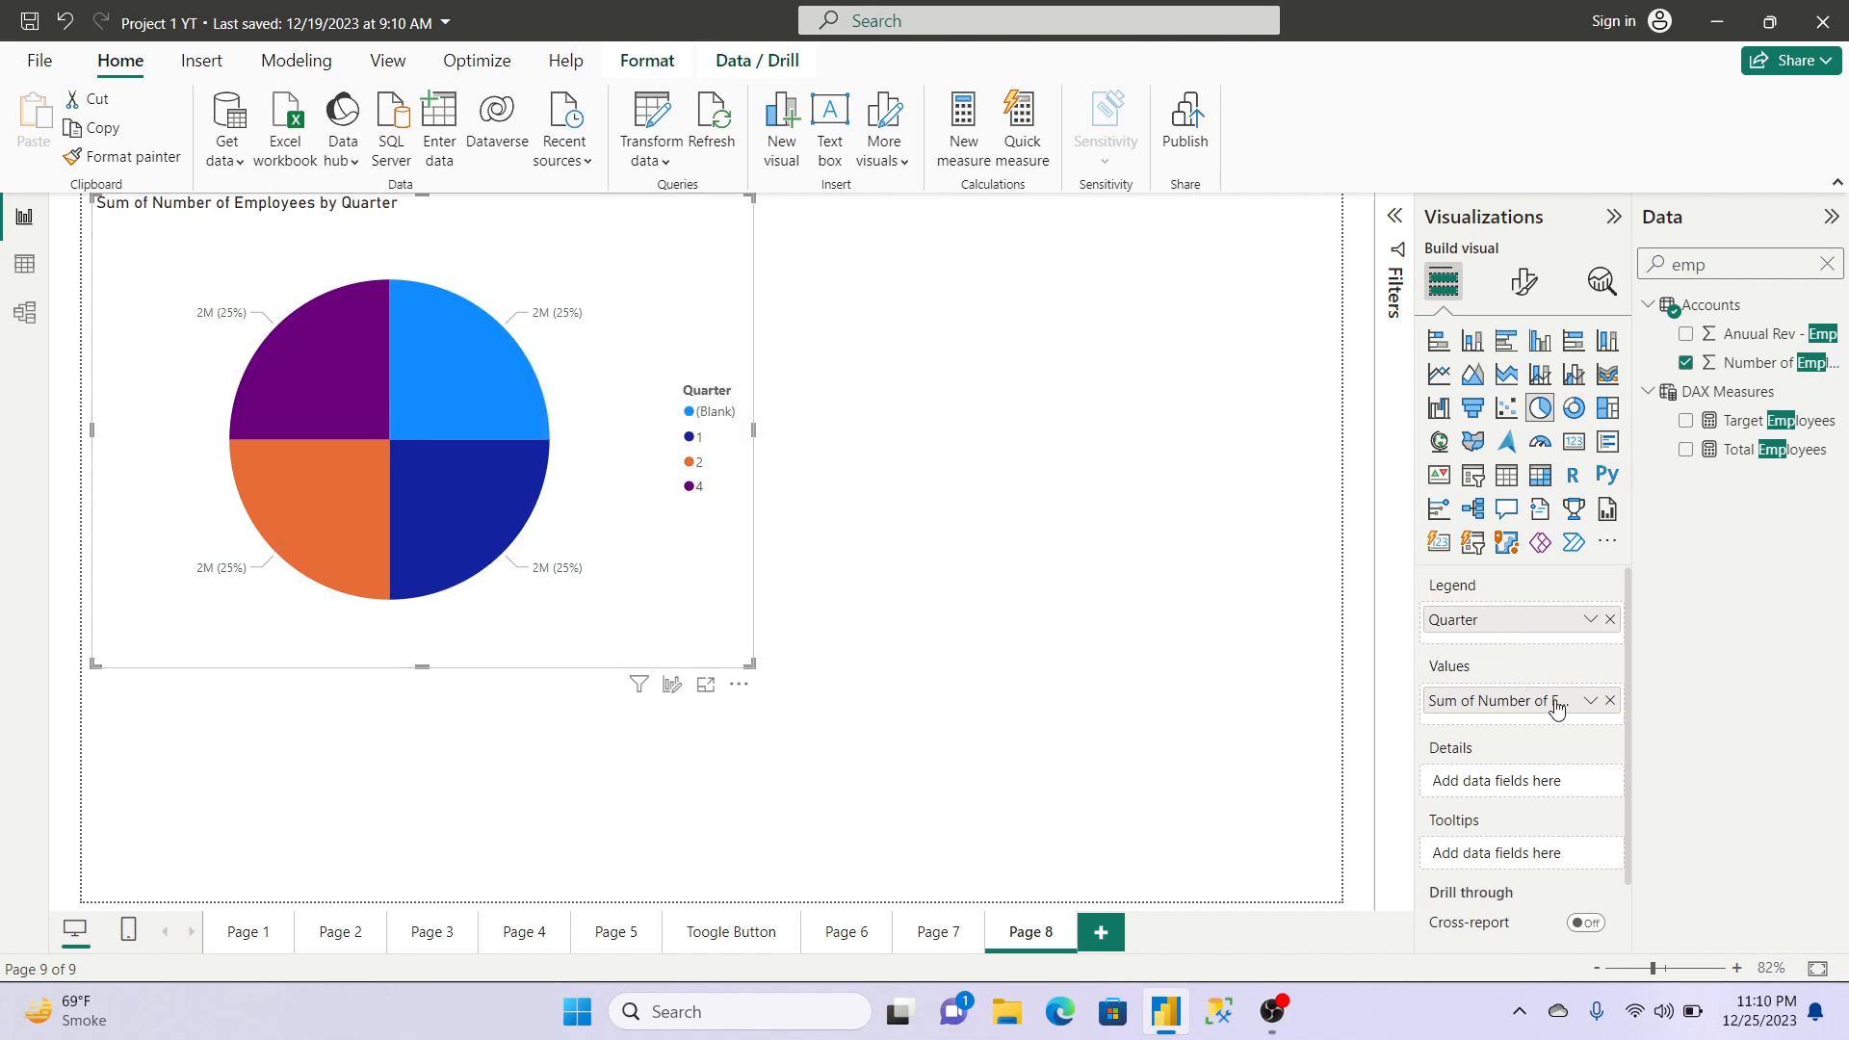
Step: Shrink the Quarter pie chart to free up space beside it on the page
{"action": "left_click", "coordinate": [1591, 702]}
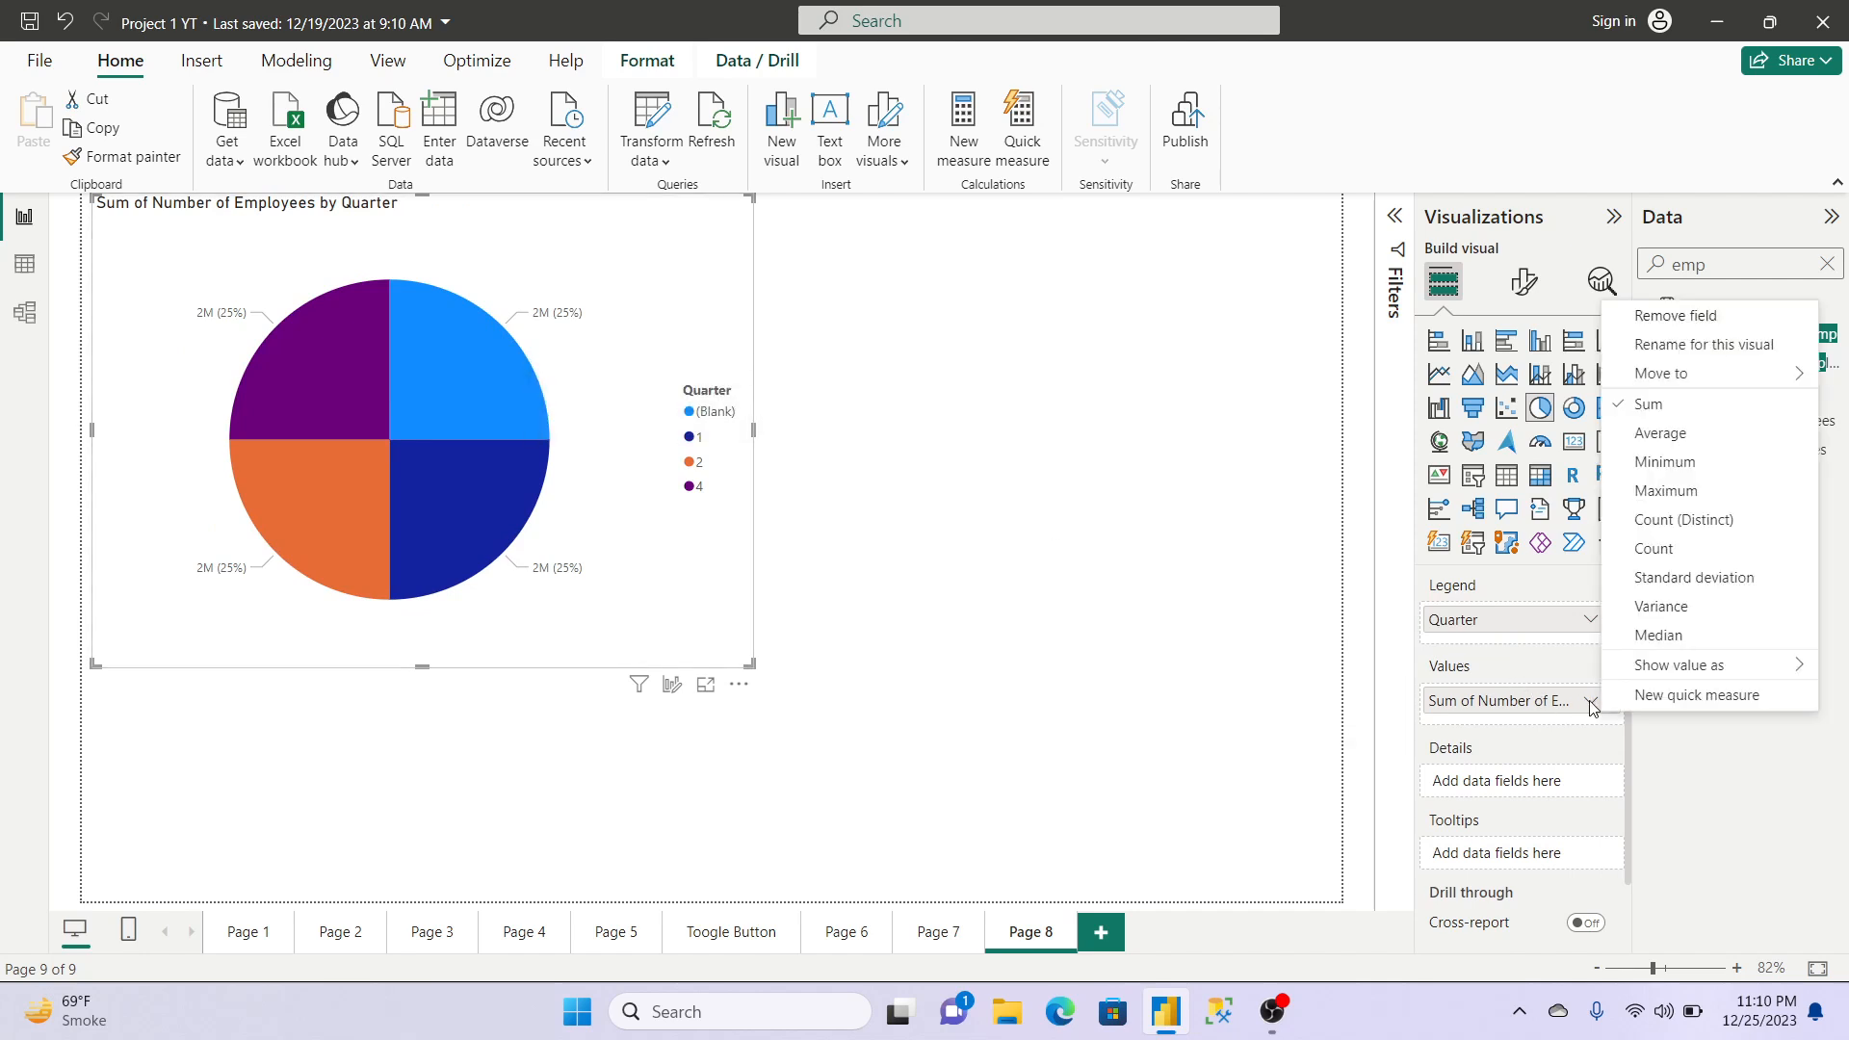
{"action": "left_click", "coordinate": [1591, 620]}
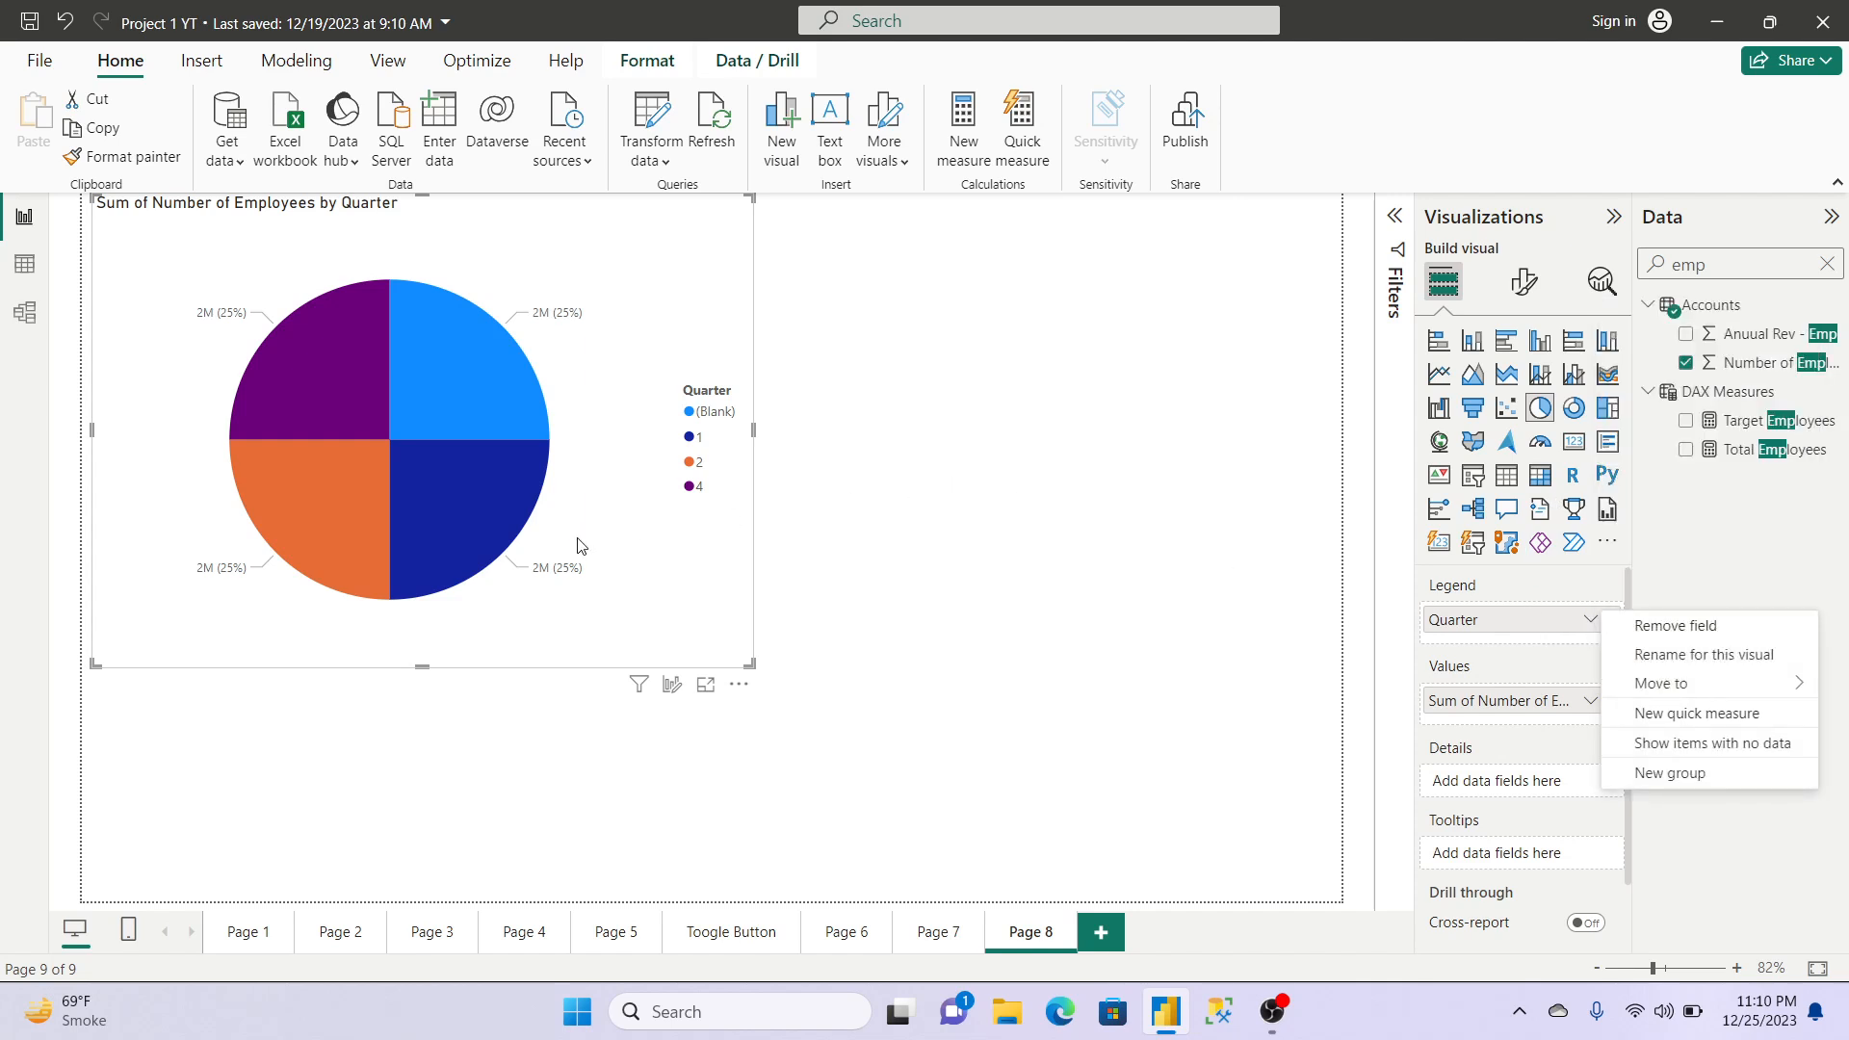
{"action": "left_click", "coordinate": [754, 675]}
{"action": "left_click_drag", "start_coordinate": [754, 675], "coordinate": [608, 614]}
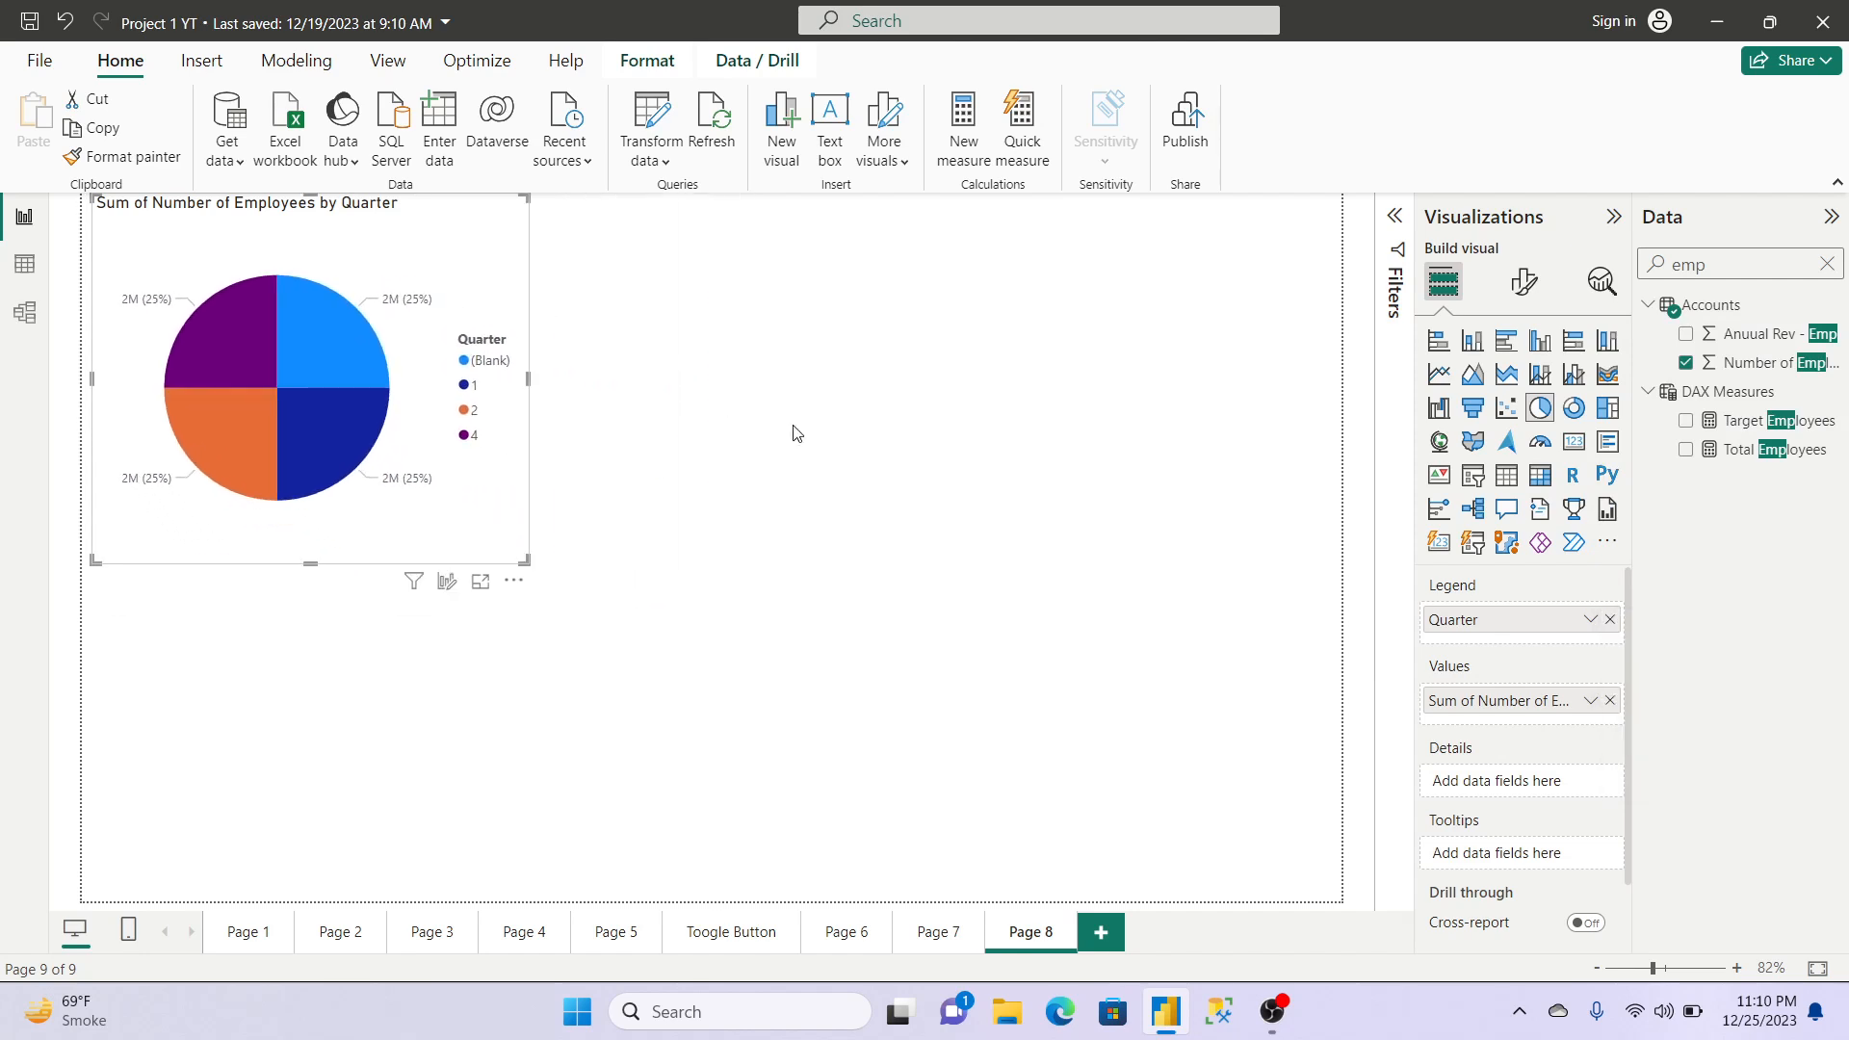
Step: Place a second empty pie chart beside the Quarter pie chart
{"action": "left_click", "coordinate": [819, 429]}
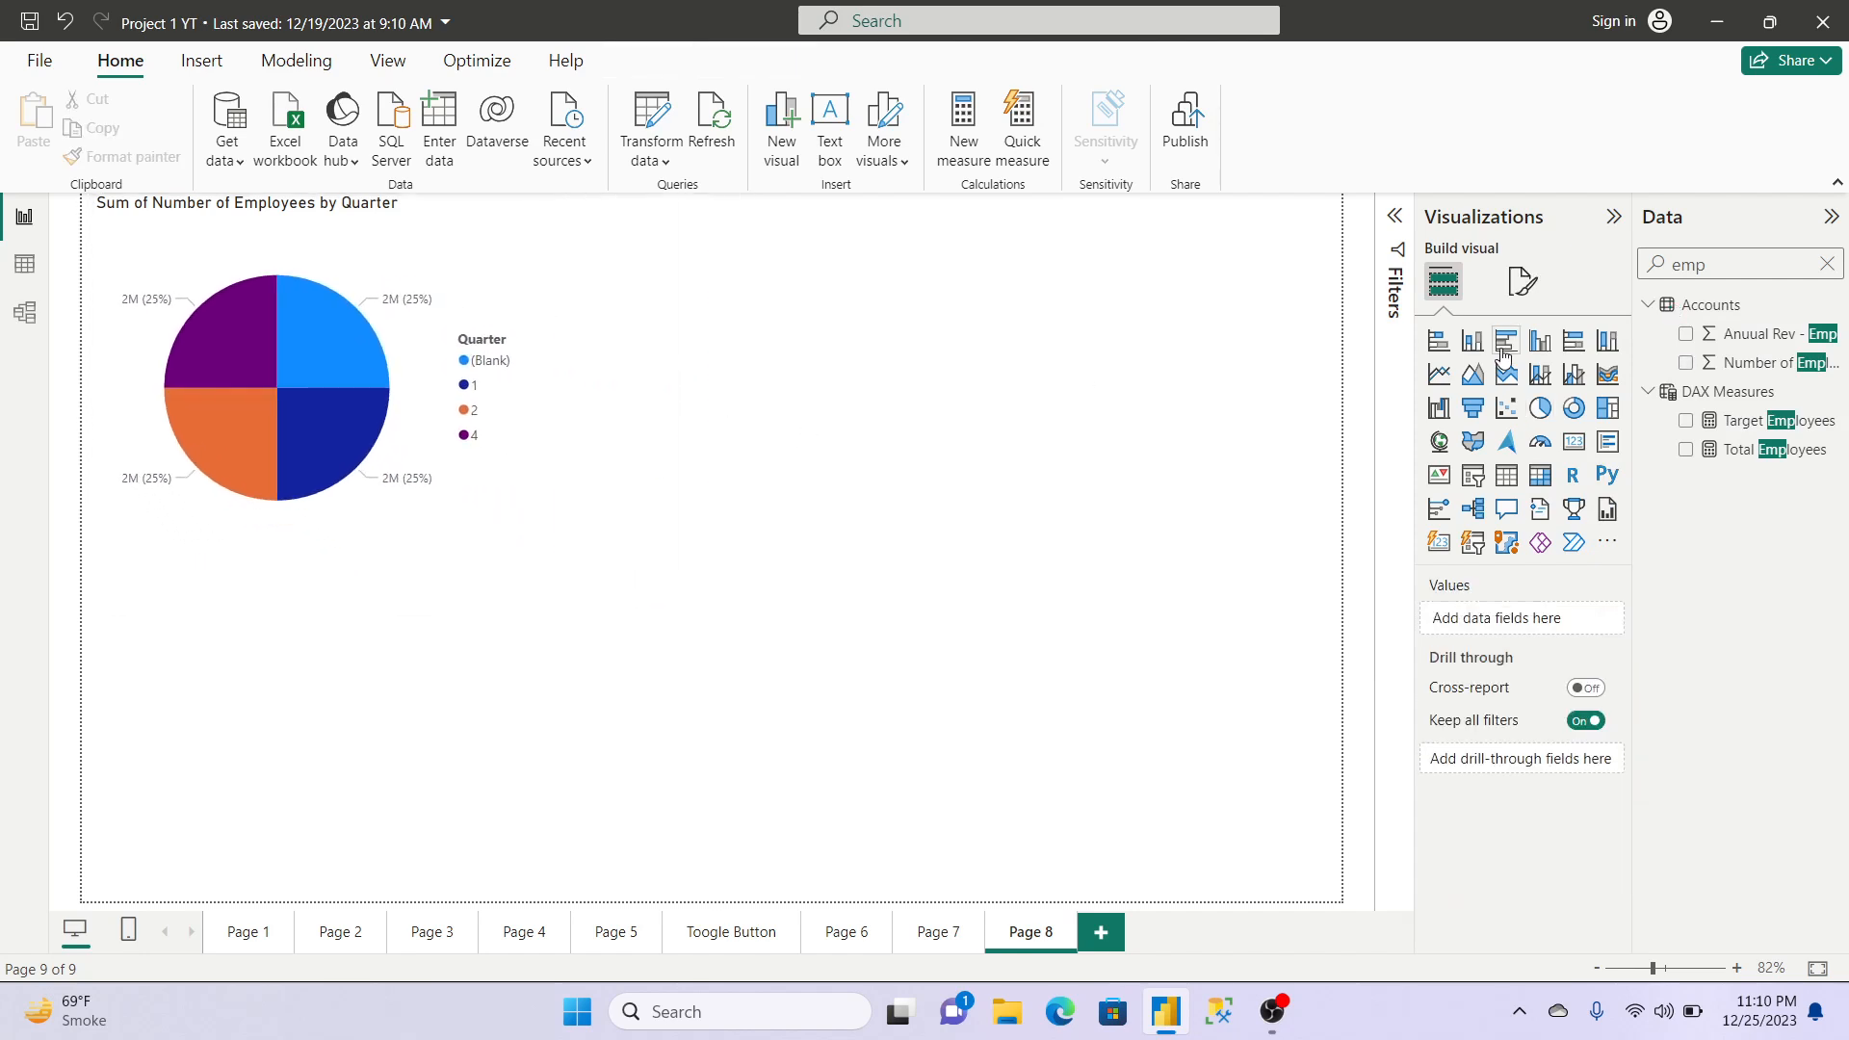
{"action": "left_click", "coordinate": [1538, 417]}
{"action": "left_click_drag", "start_coordinate": [403, 699], "coordinate": [879, 312]}
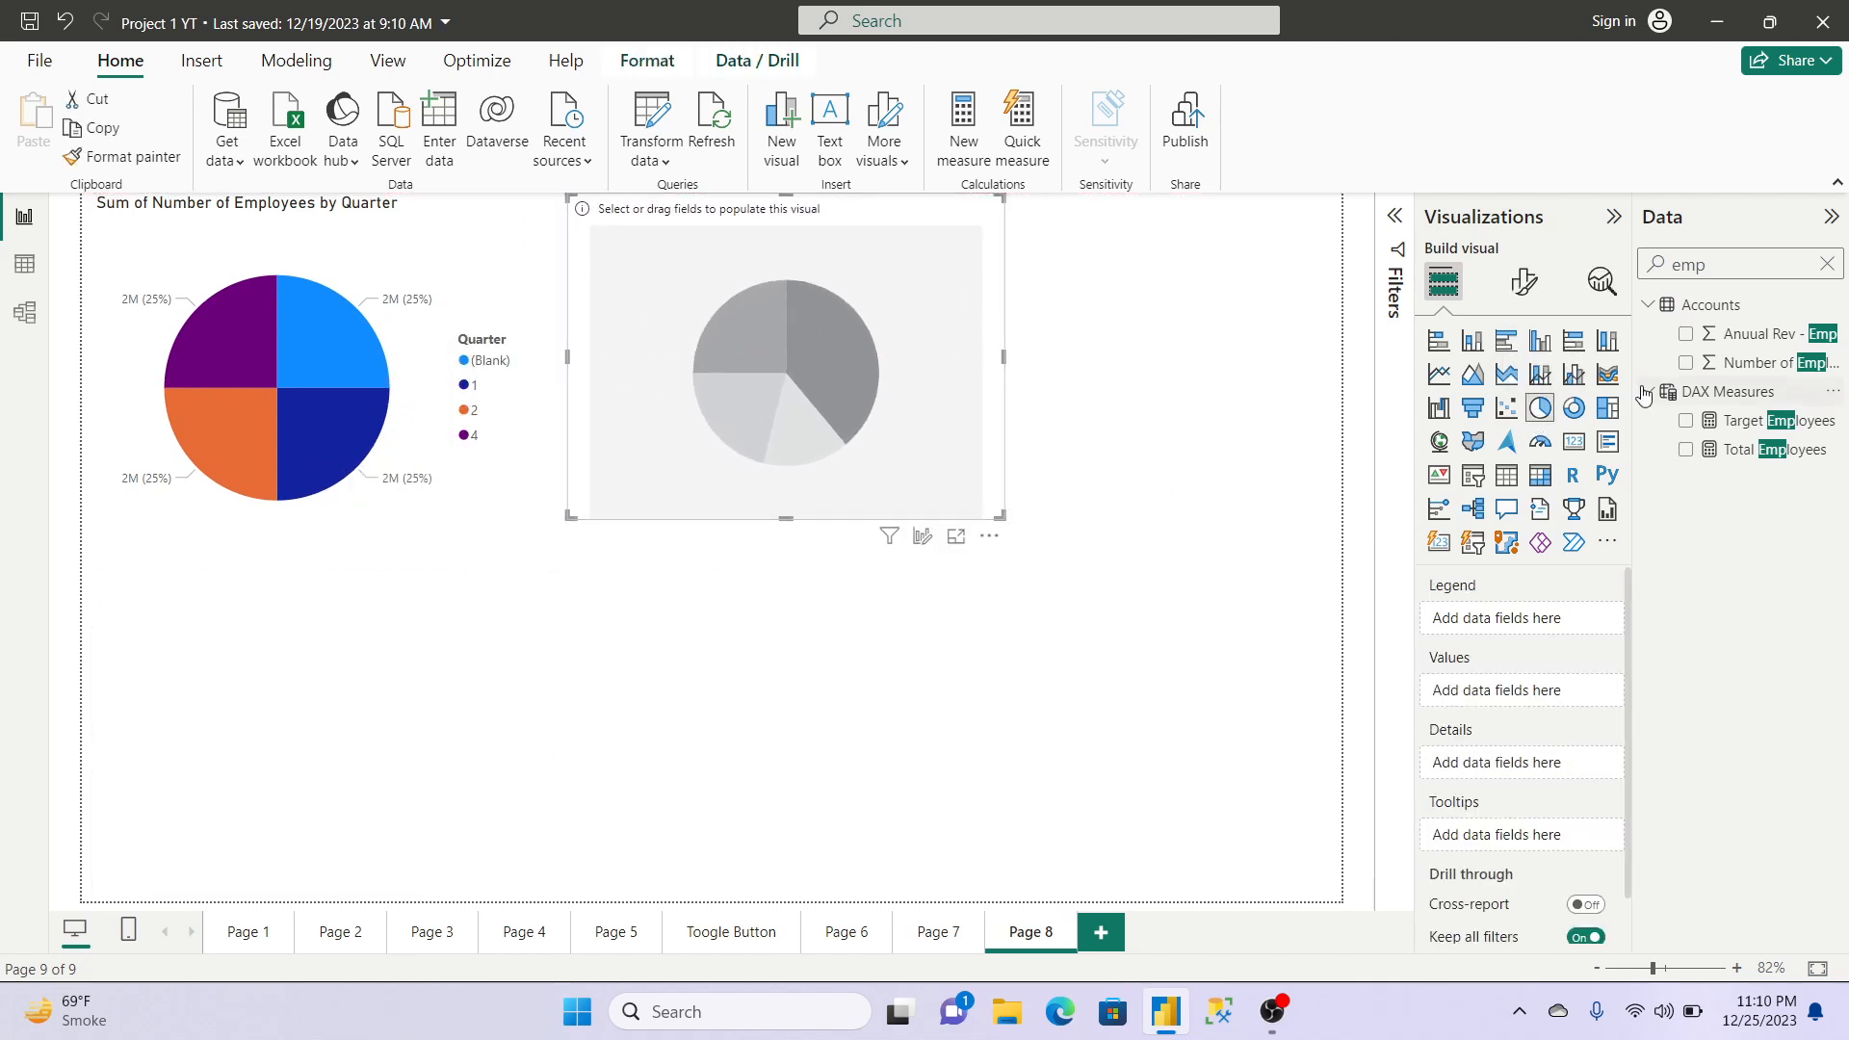
Step: Fill the second pie chart with Number of Employees by Day Name from the Cases table and enlarge it
{"action": "left_click", "coordinate": [1686, 362]}
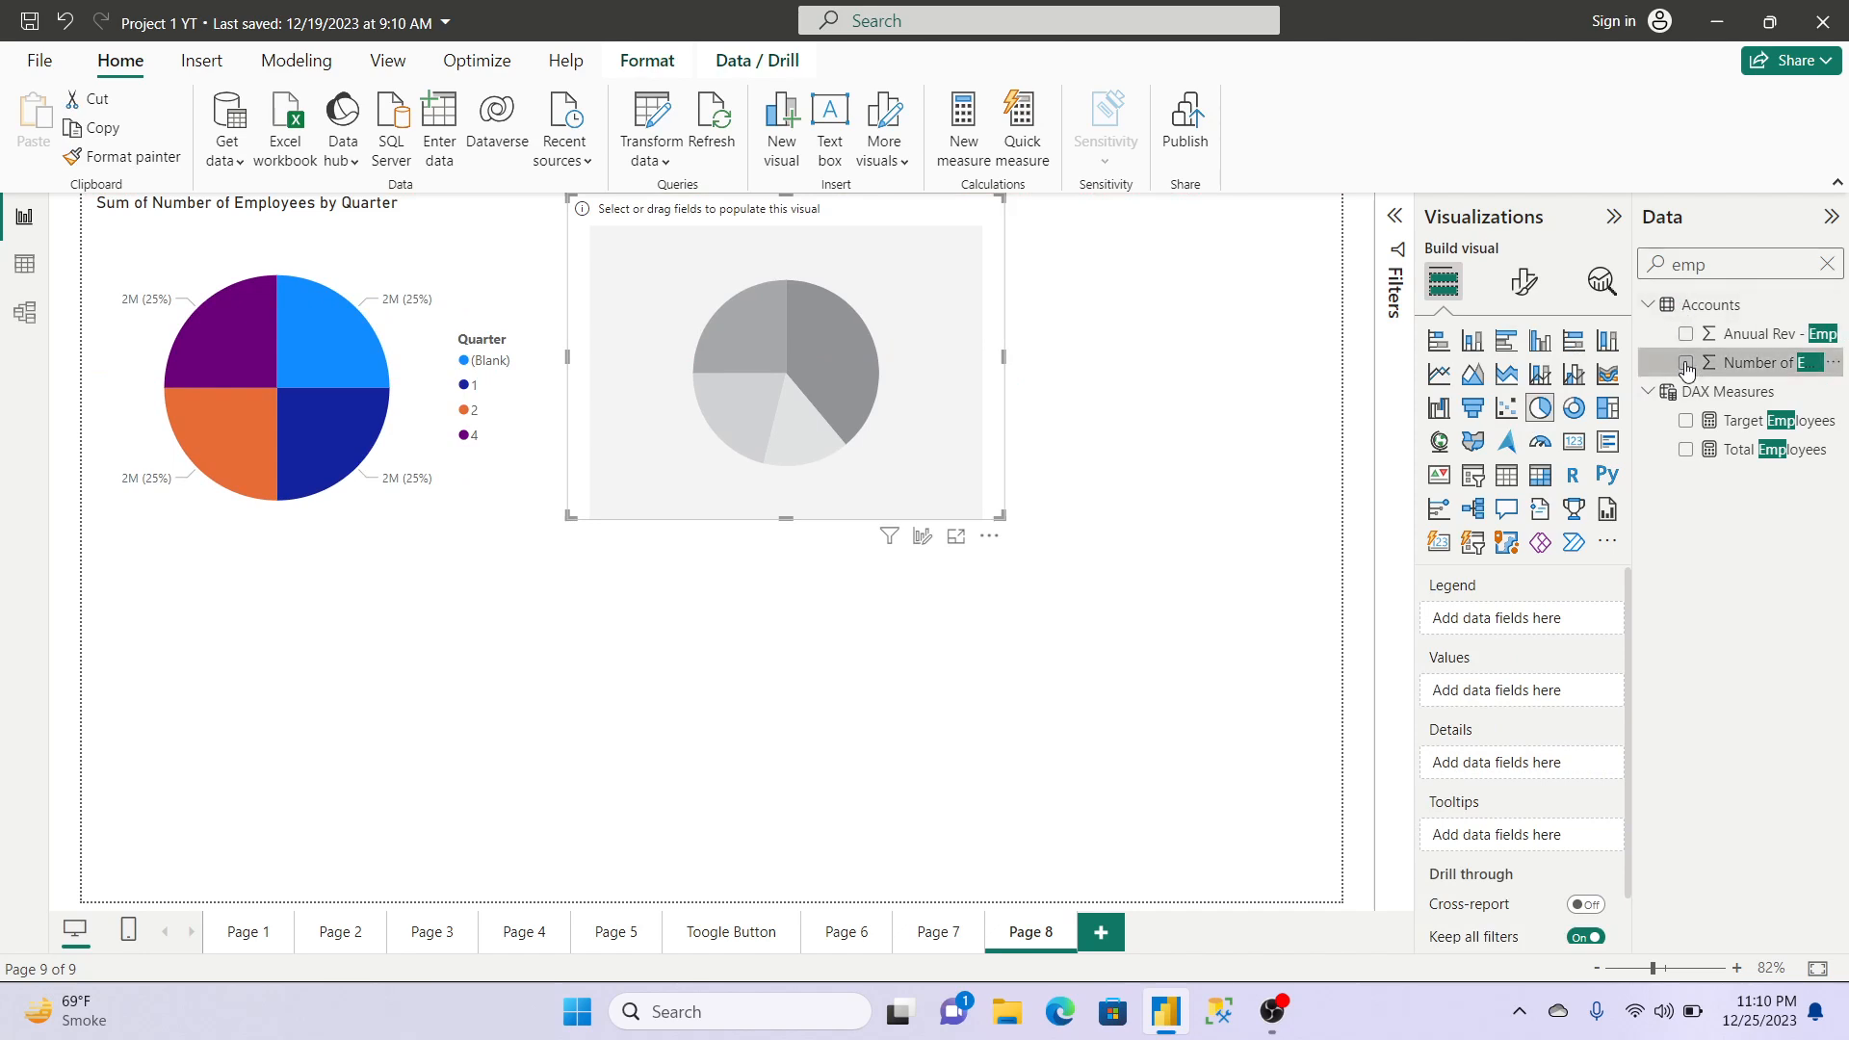
{"action": "left_click", "coordinate": [1826, 263]}
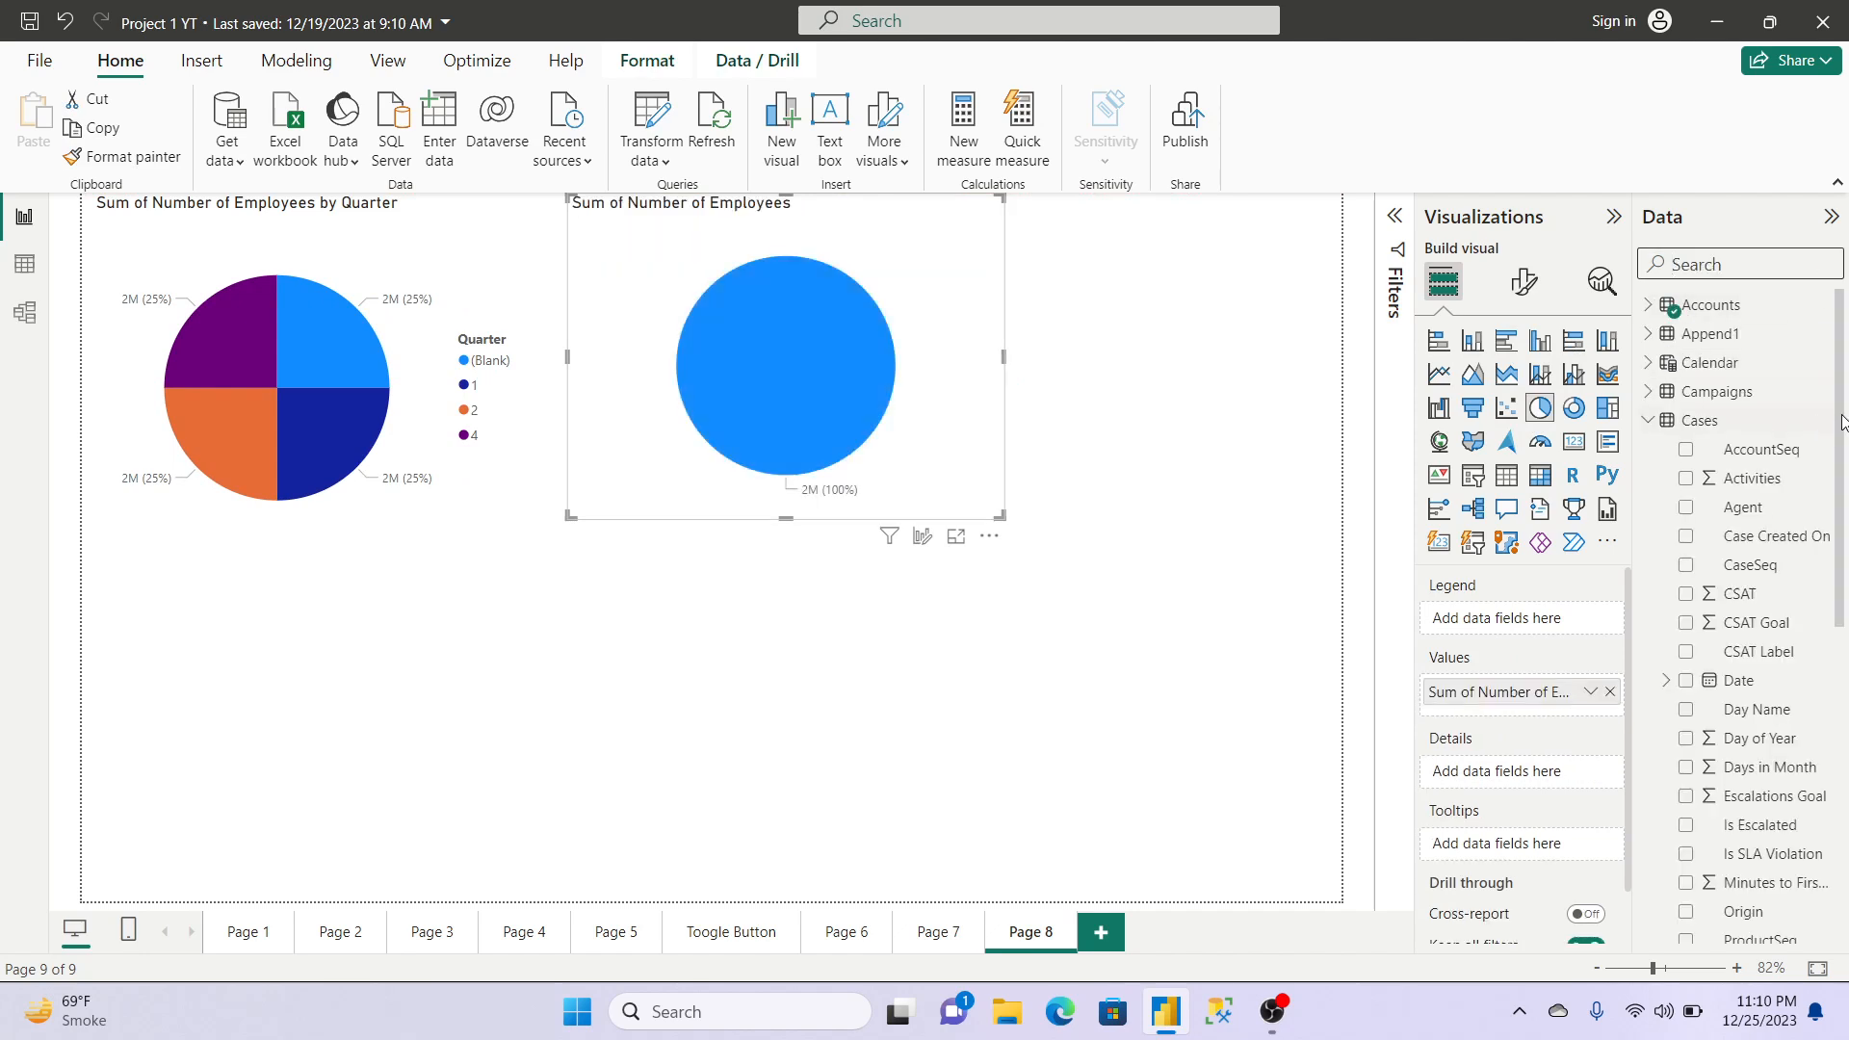
{"action": "scroll", "coordinate": [1843, 472], "scroll_direction": "down", "scroll_amount": 1}
{"action": "scroll", "coordinate": [1842, 482], "scroll_direction": "down", "scroll_amount": 1}
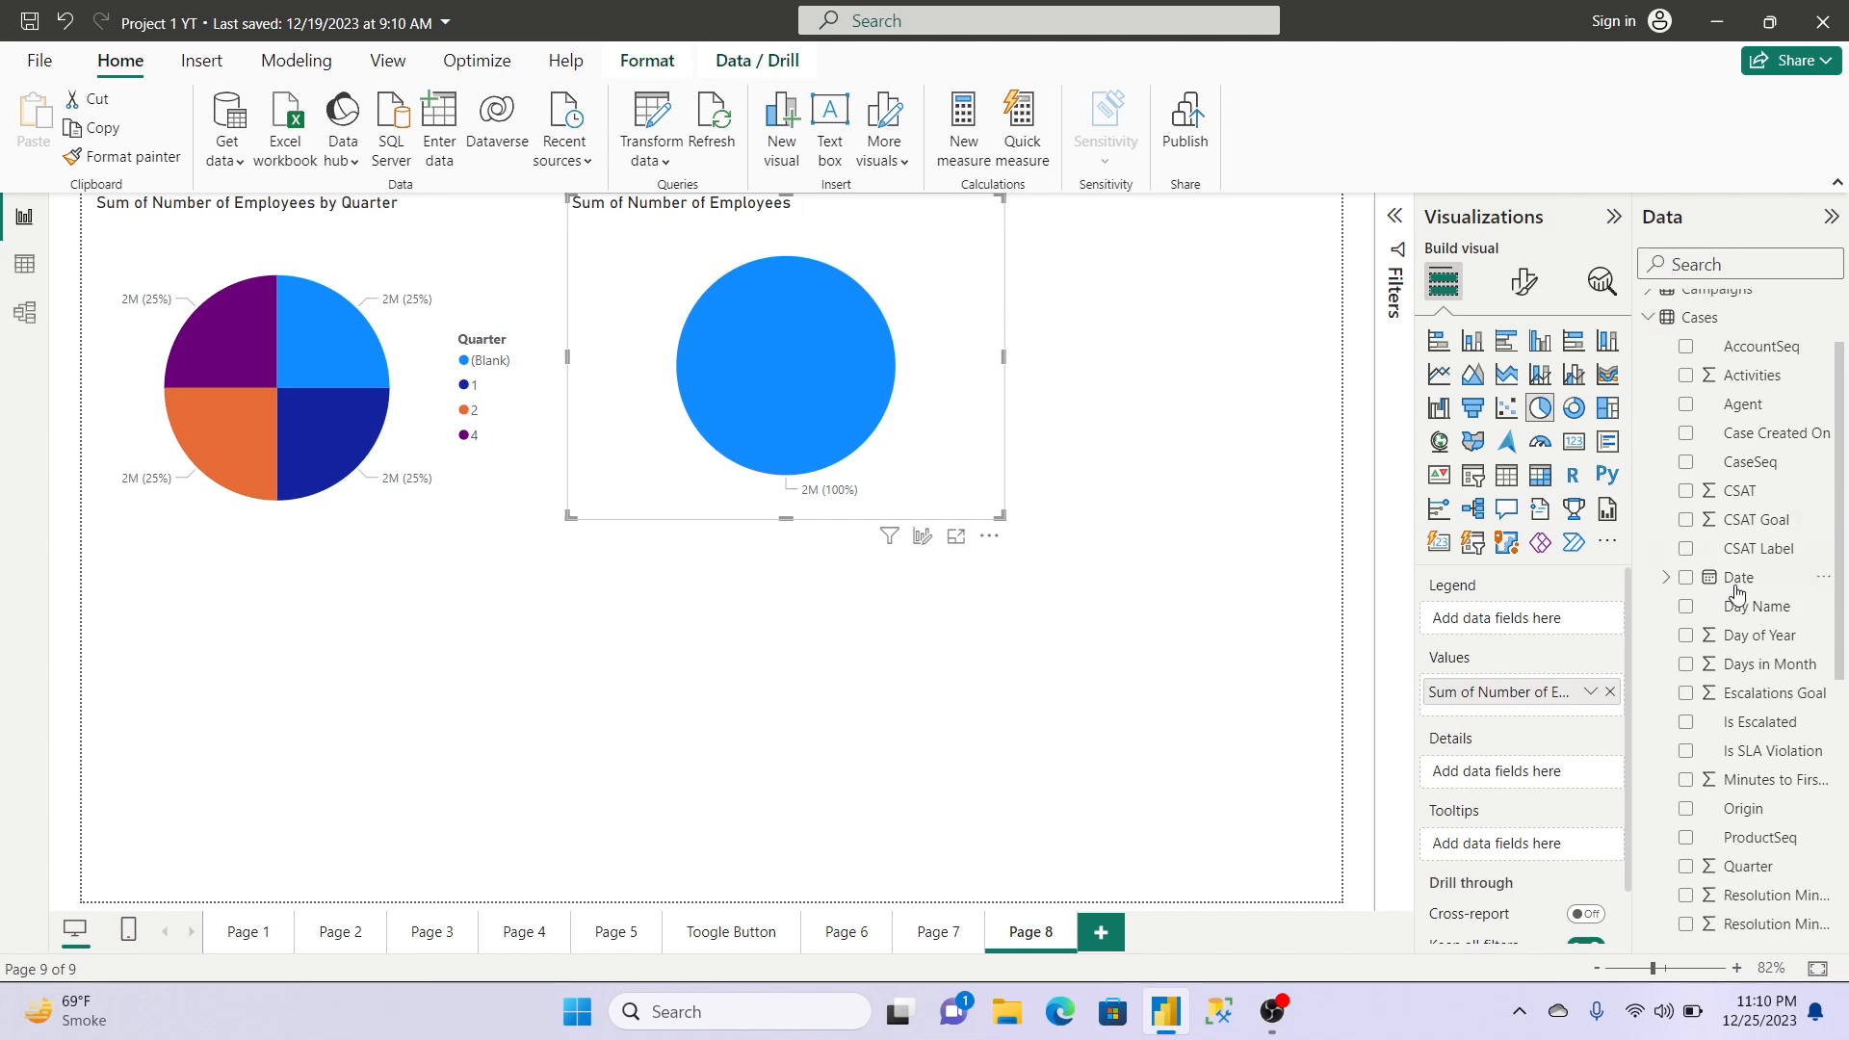
{"action": "left_click", "coordinate": [1687, 608]}
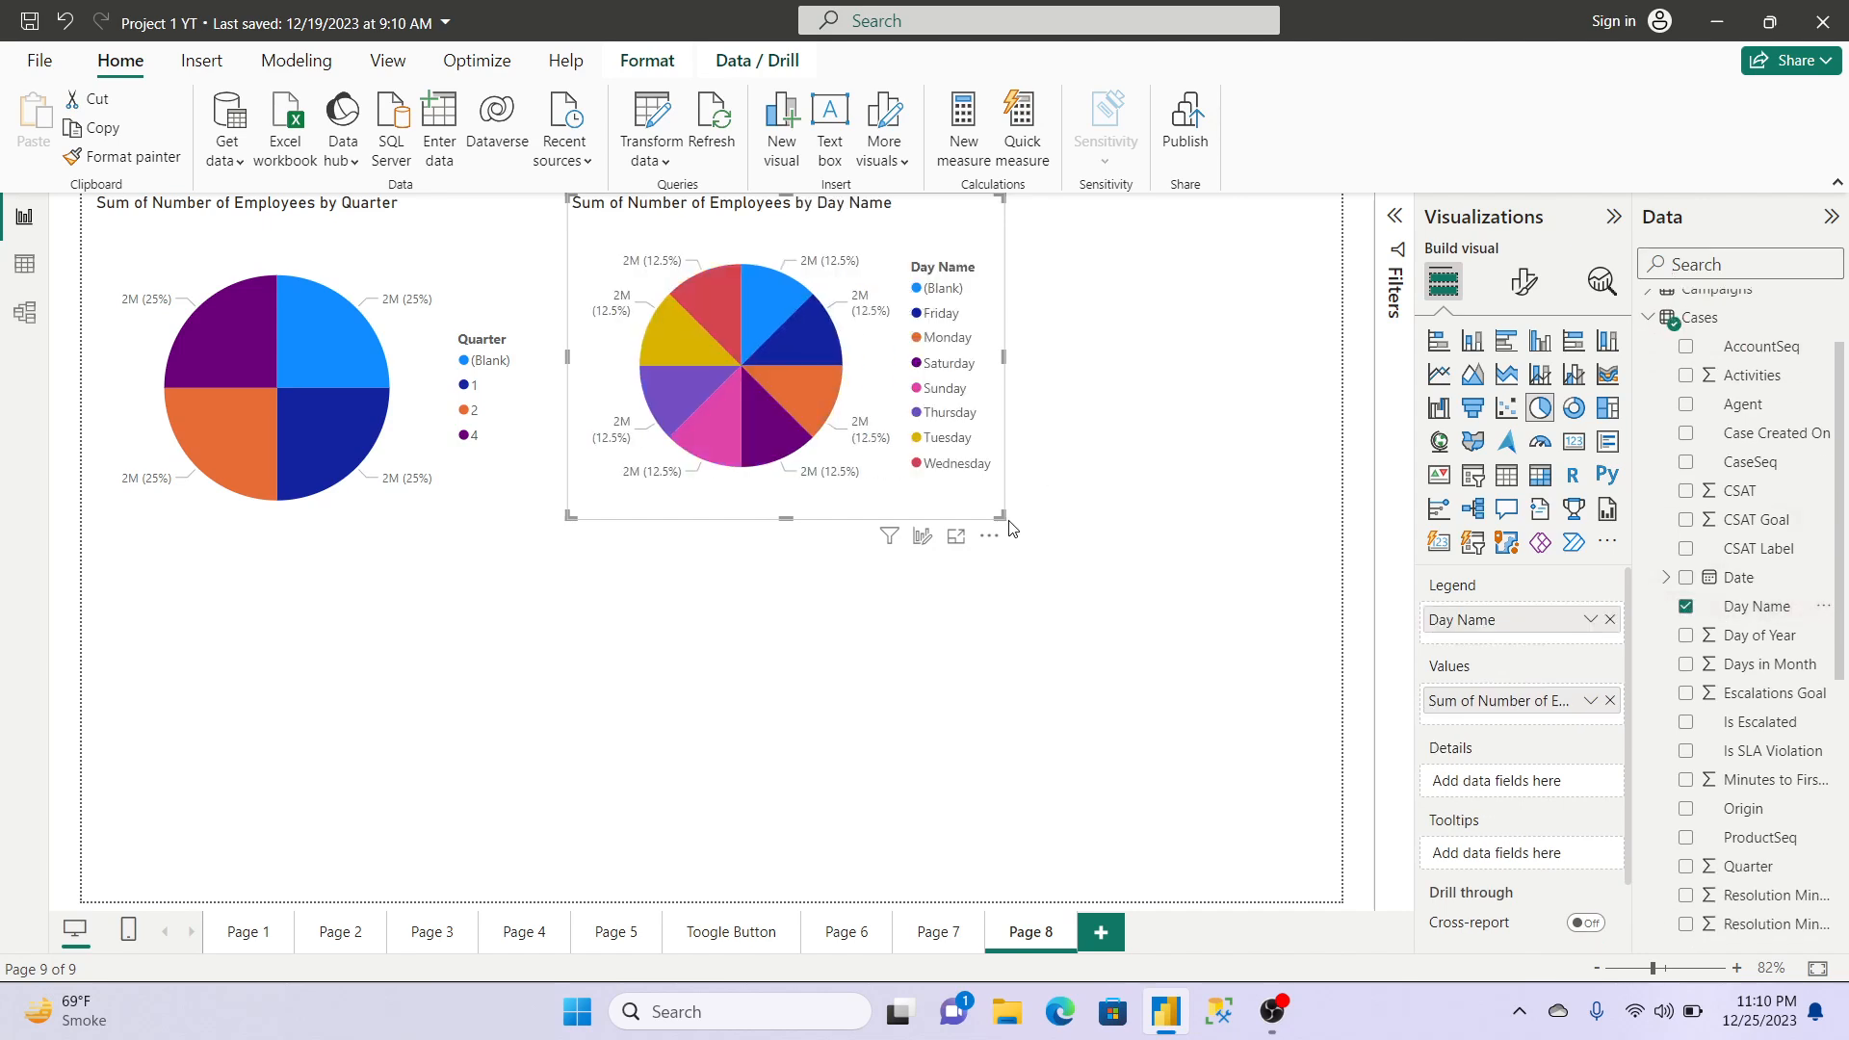
{"action": "left_click_drag", "start_coordinate": [1000, 515], "coordinate": [1249, 562]}
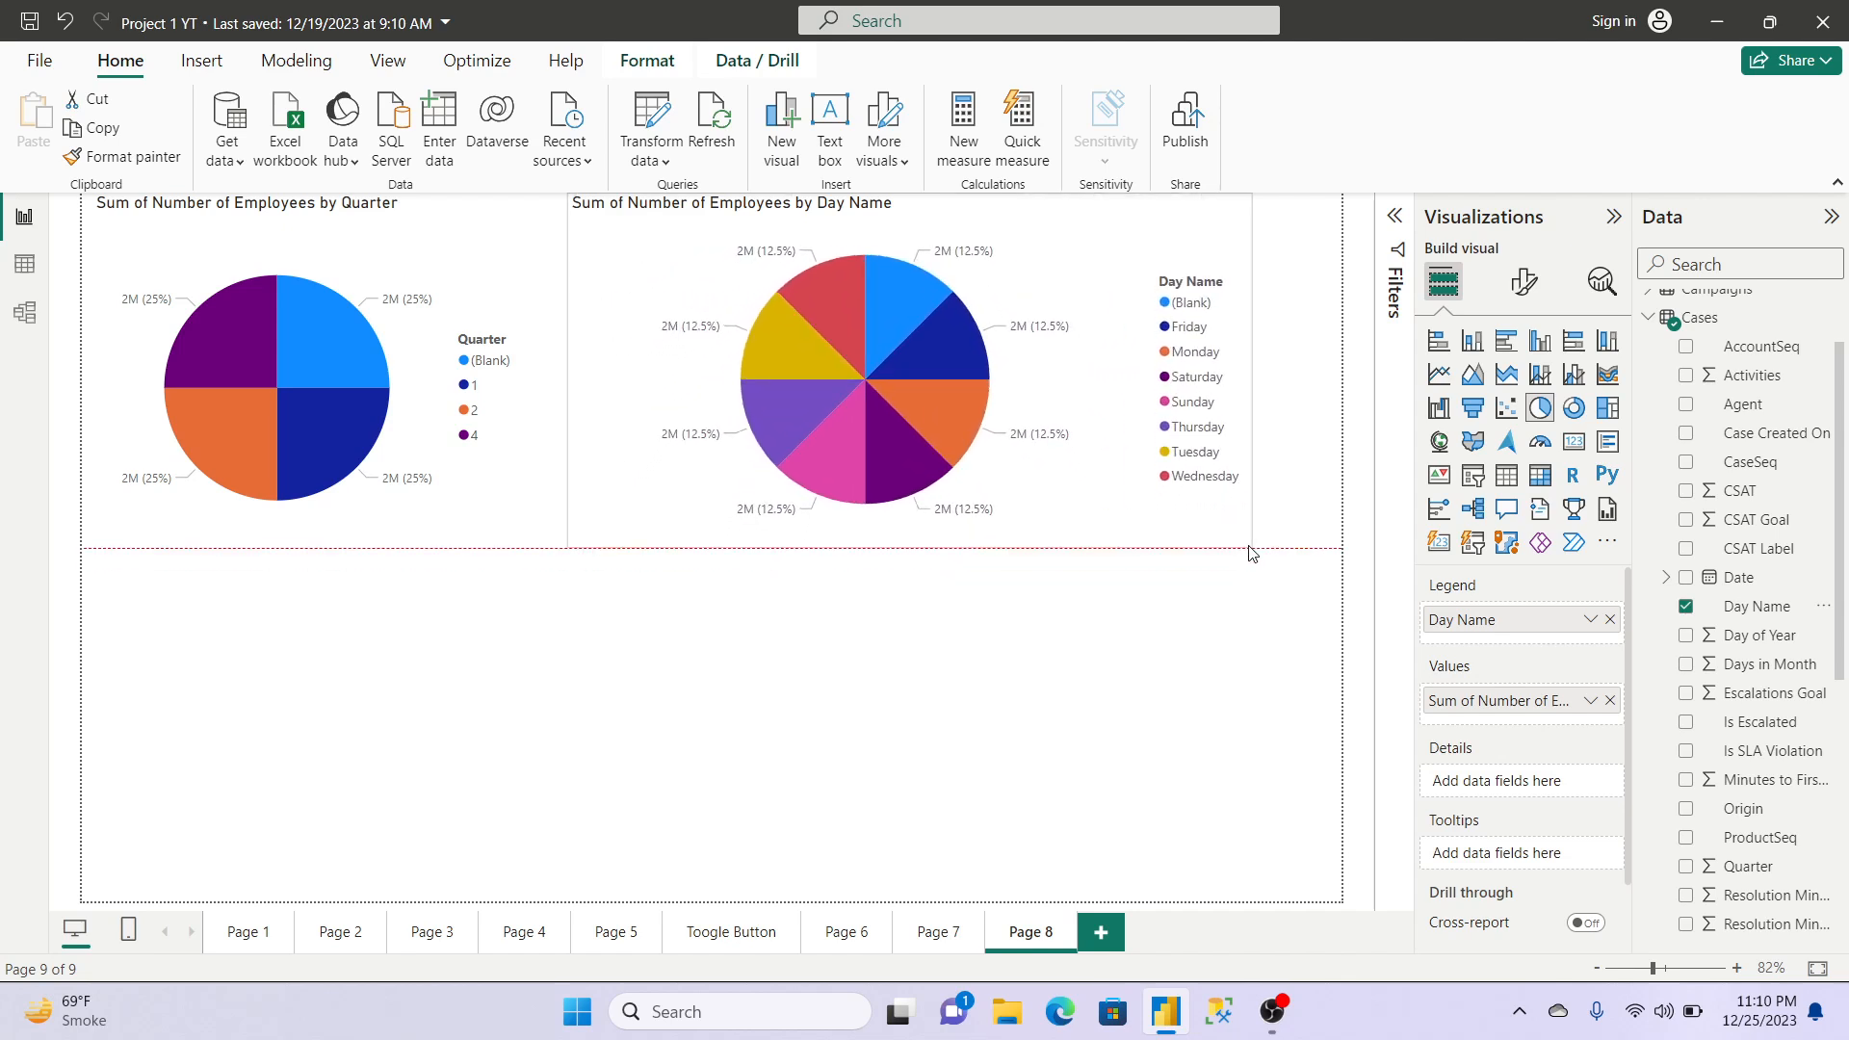
{"action": "left_click", "coordinate": [1271, 1011]}
{"action": "left_click", "coordinate": [1820, 771]}
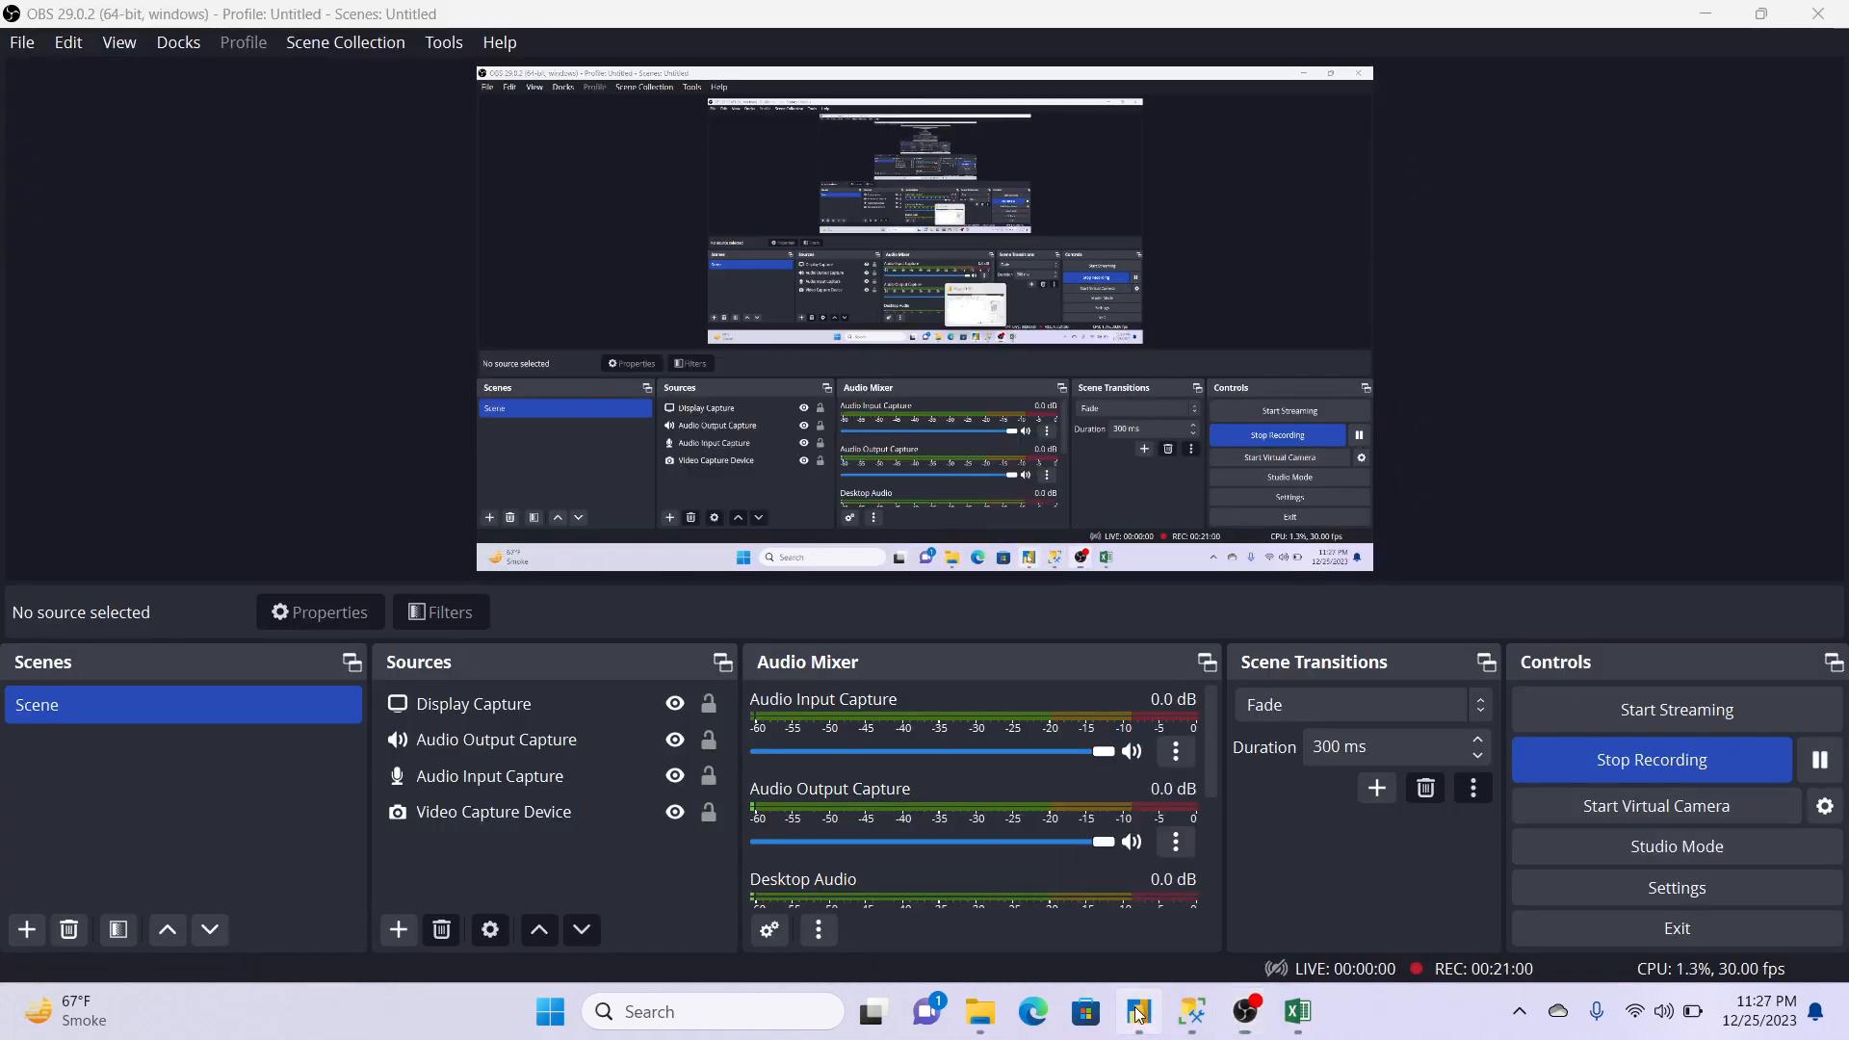
{"action": "left_click", "coordinate": [1139, 1011]}
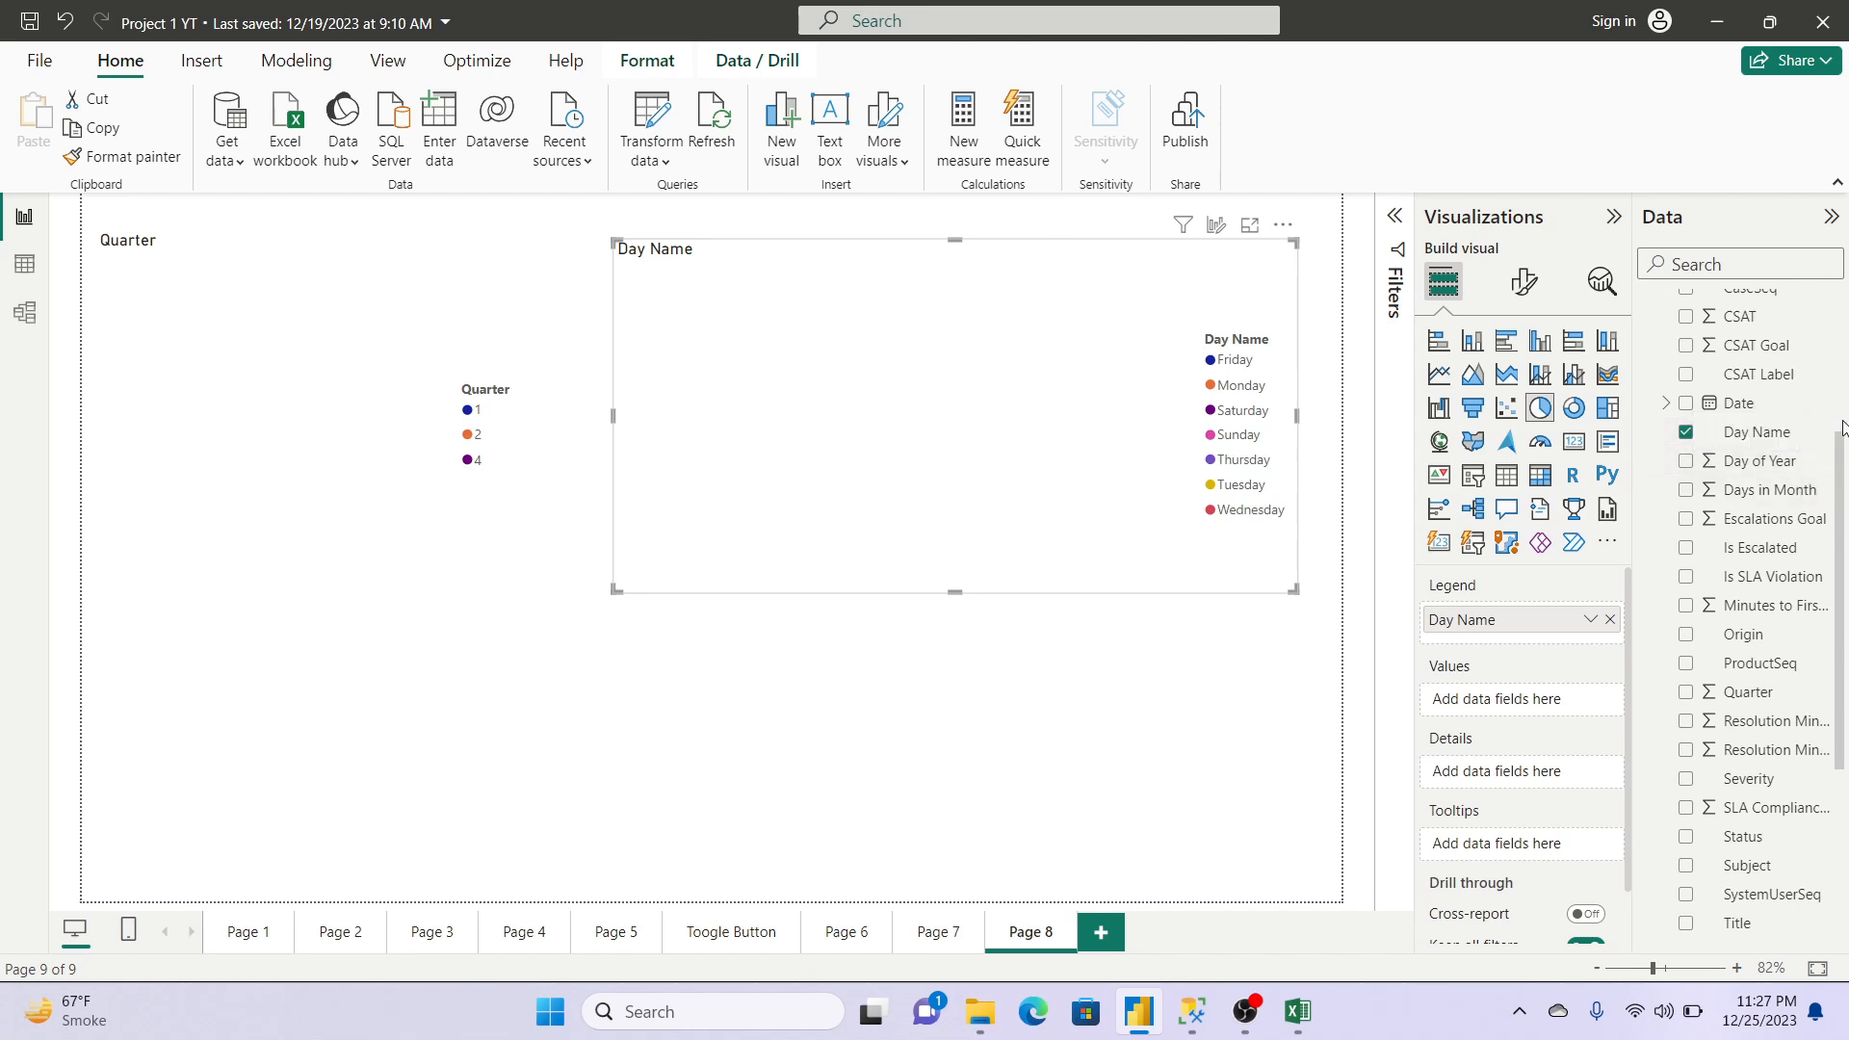
Step: Add Resolution Minutes from the Cases table as the values of the Quarter pie chart
{"action": "left_click_drag", "start_coordinate": [1841, 472], "coordinate": [1844, 417]}
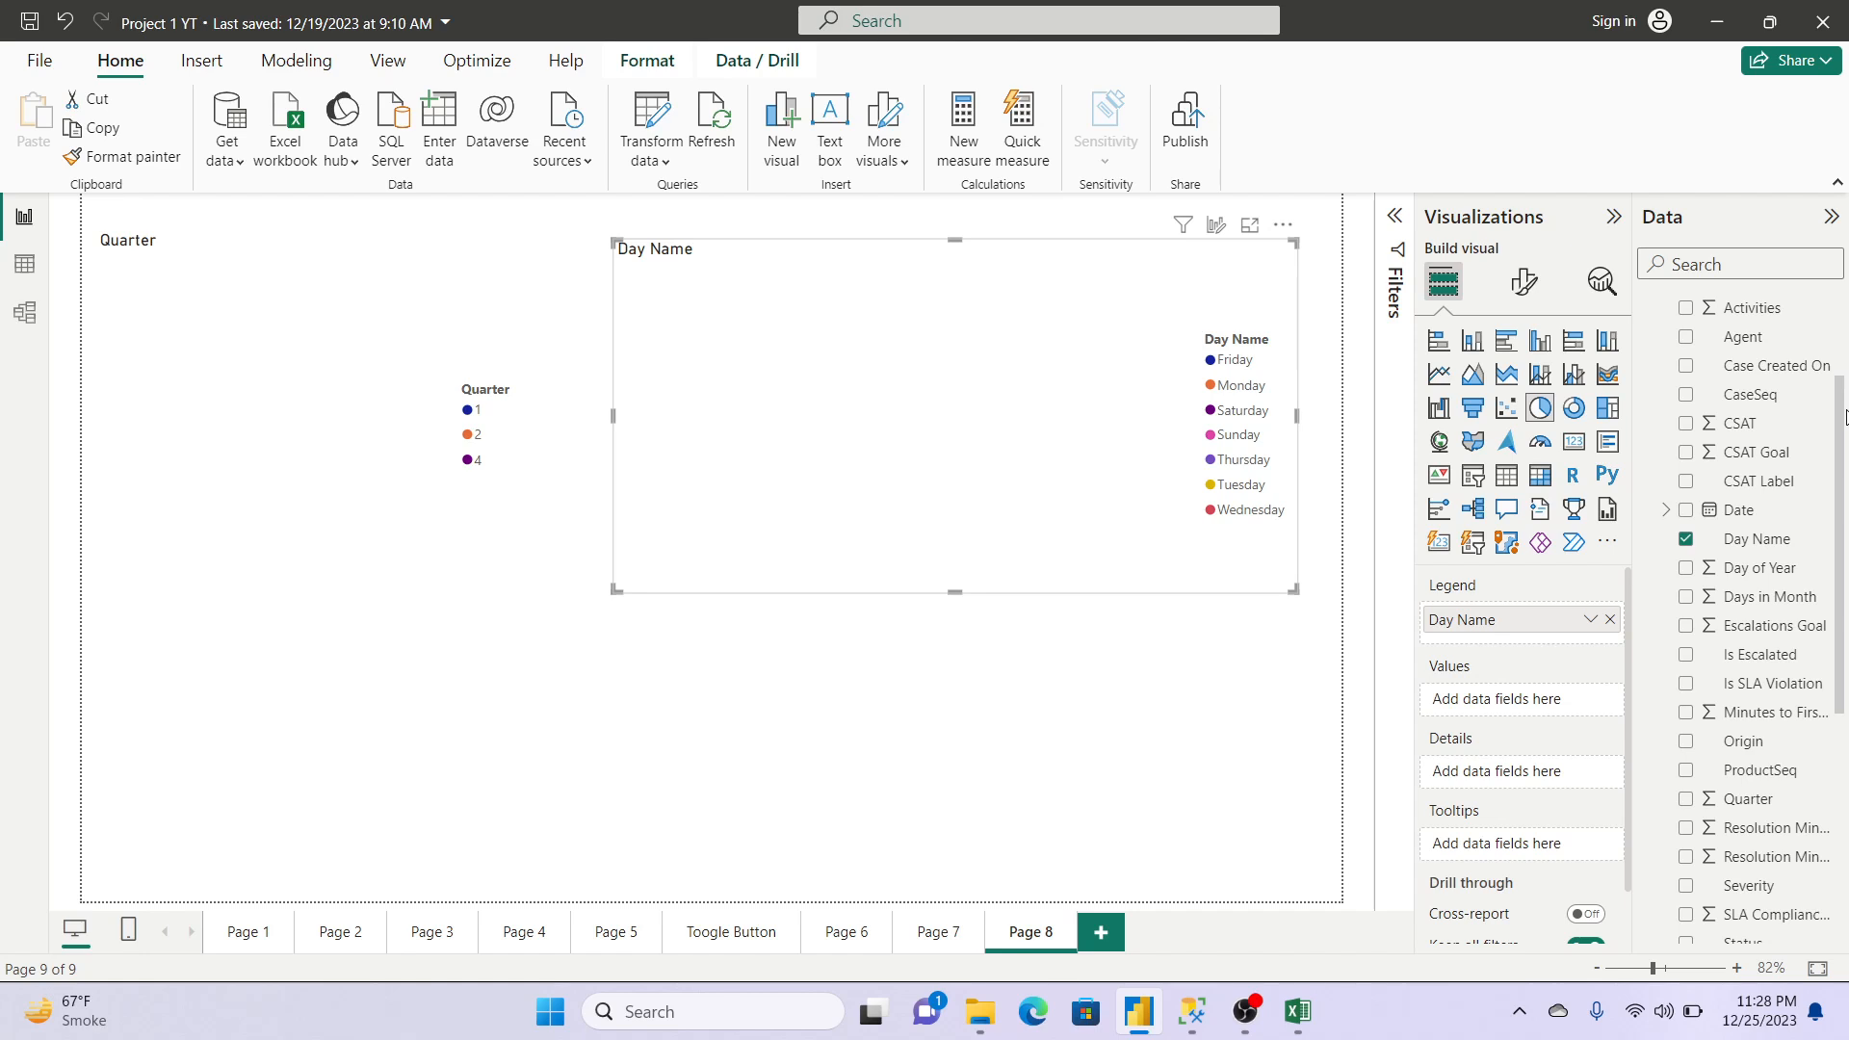
{"action": "left_click_drag", "start_coordinate": [1845, 416], "coordinate": [1839, 378]}
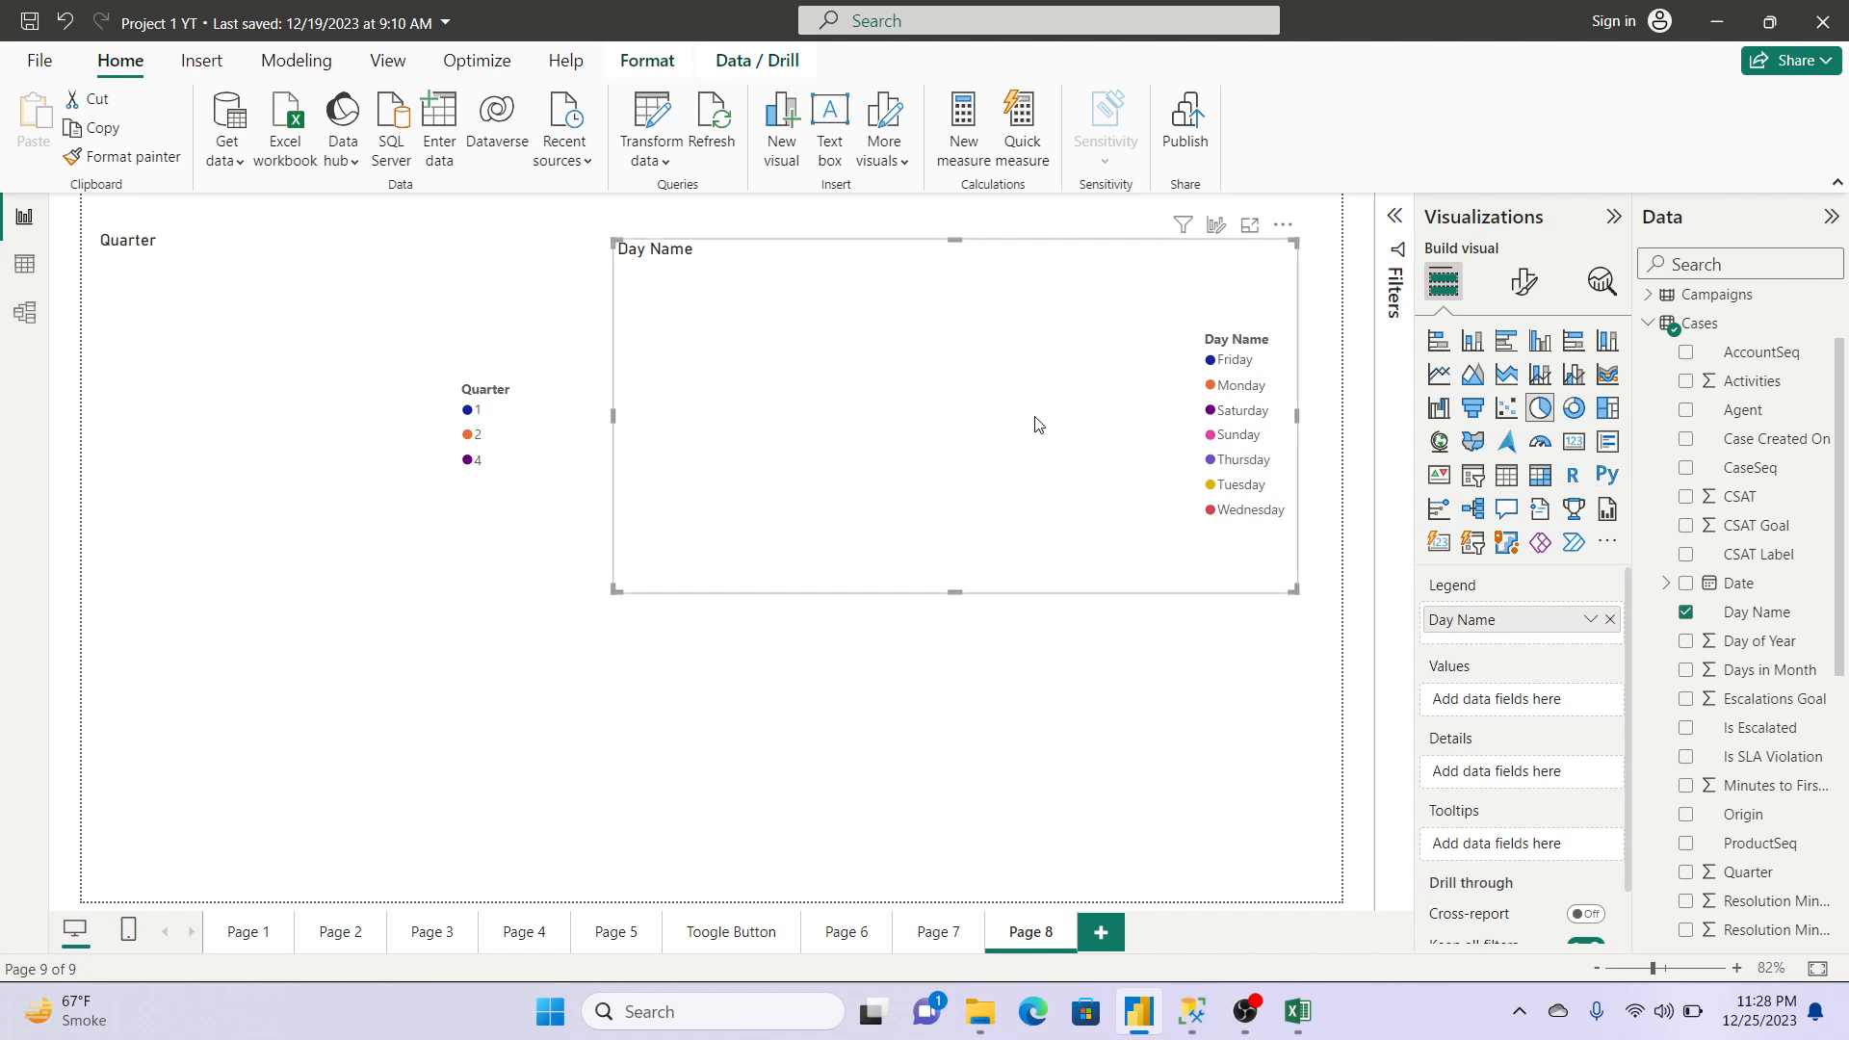
{"action": "left_click", "coordinate": [404, 352]}
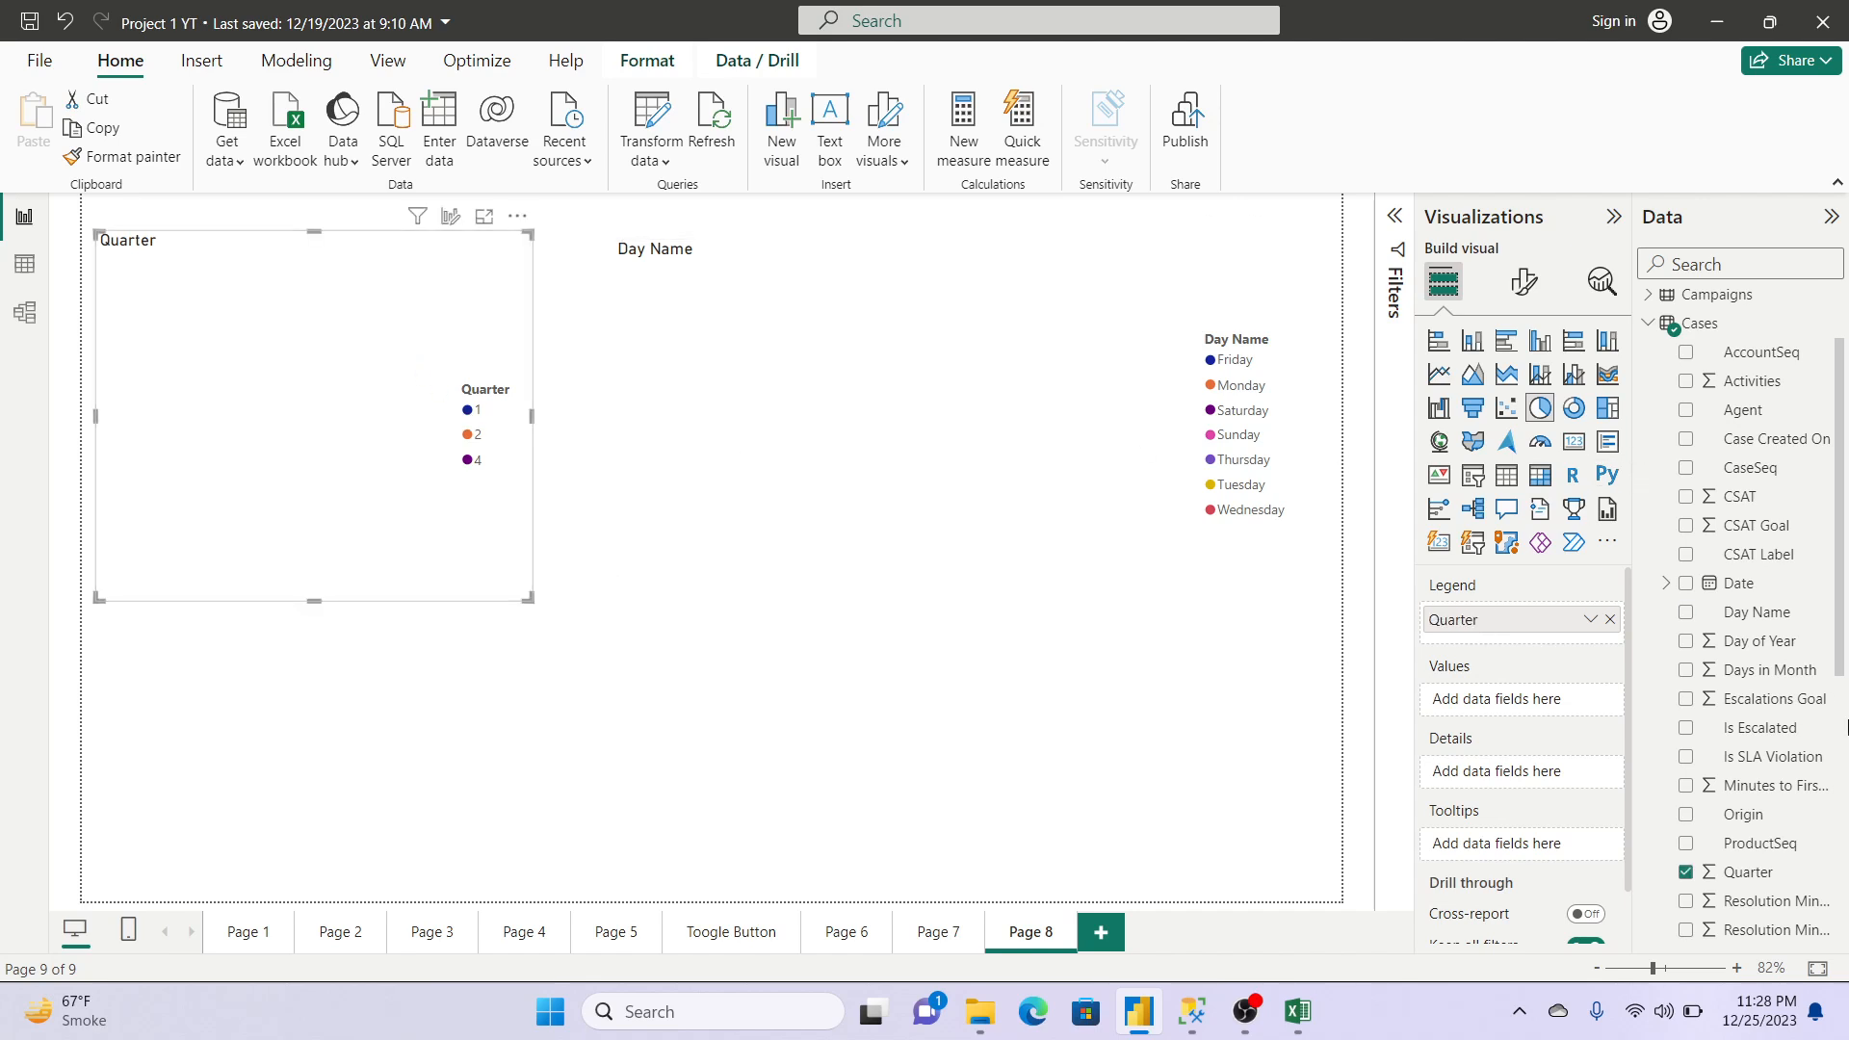
{"action": "left_click", "coordinate": [1686, 902]}
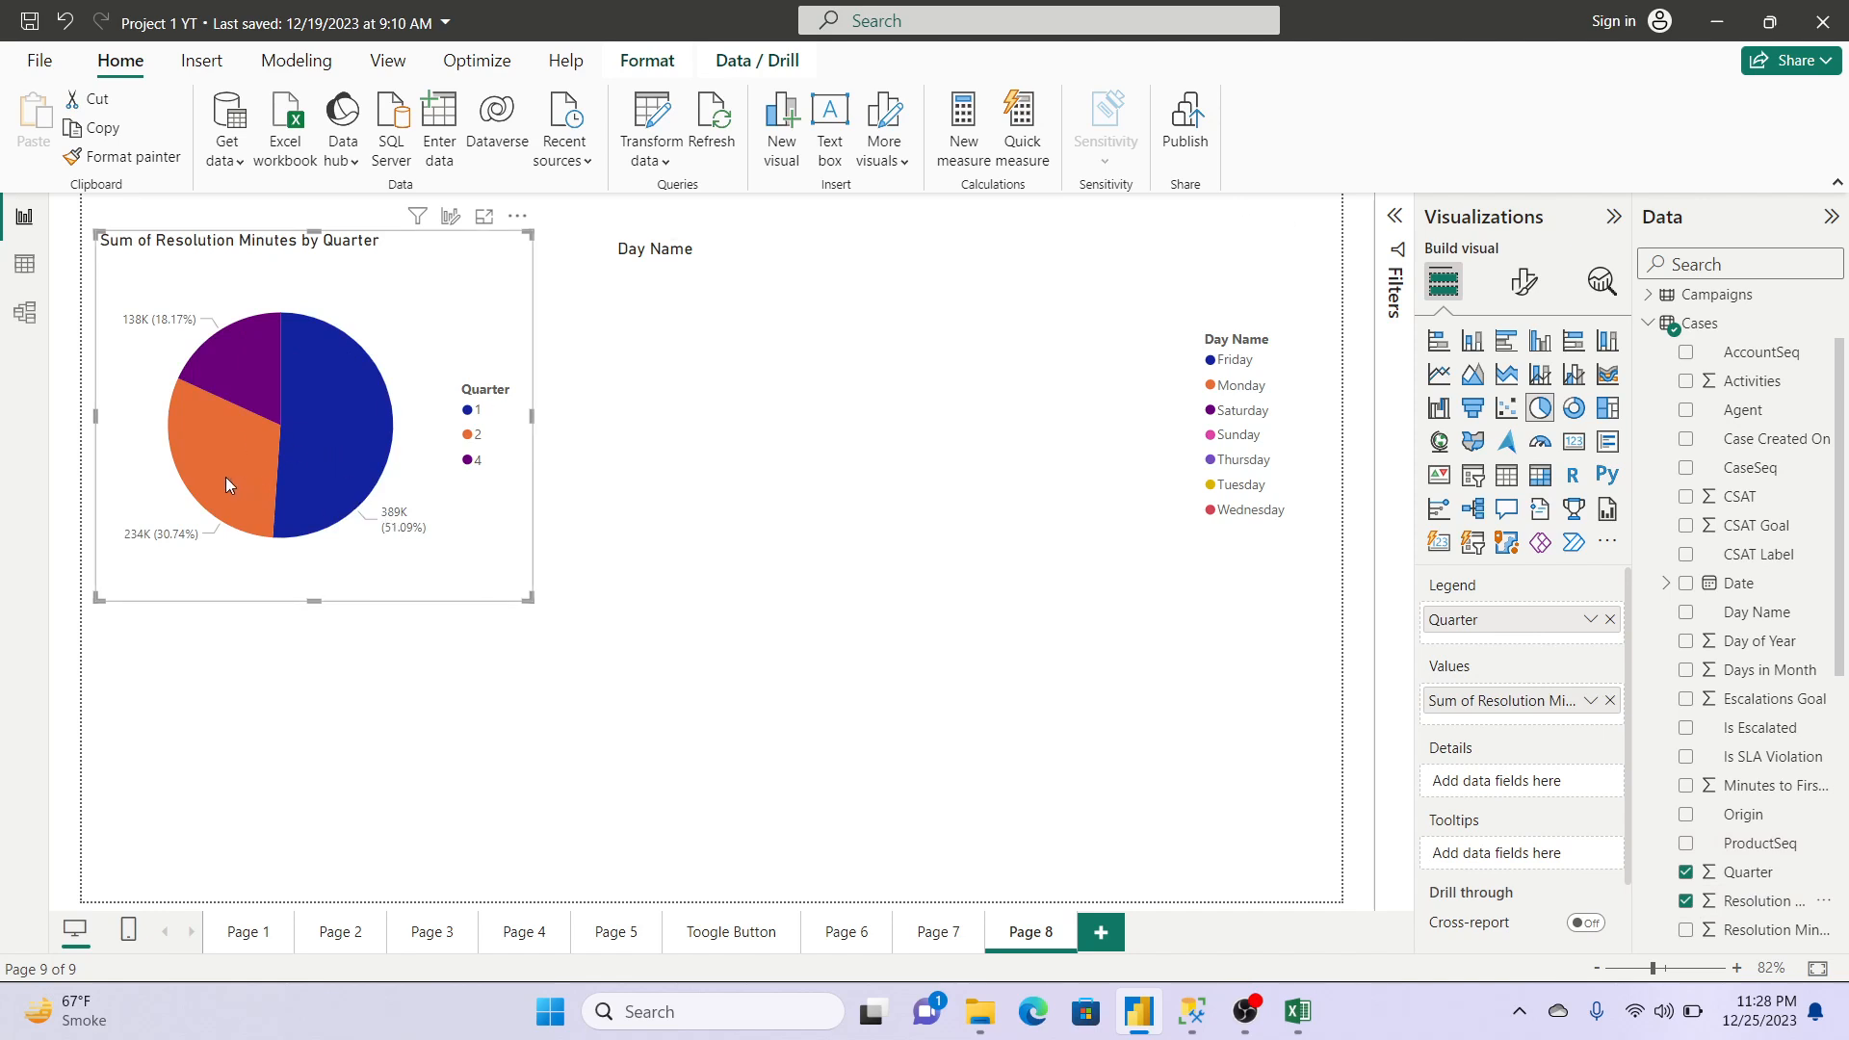
Step: Add Resolution Minutes from the Cases table as the values of the Day Name pie chart
{"action": "left_click", "coordinate": [1008, 346]}
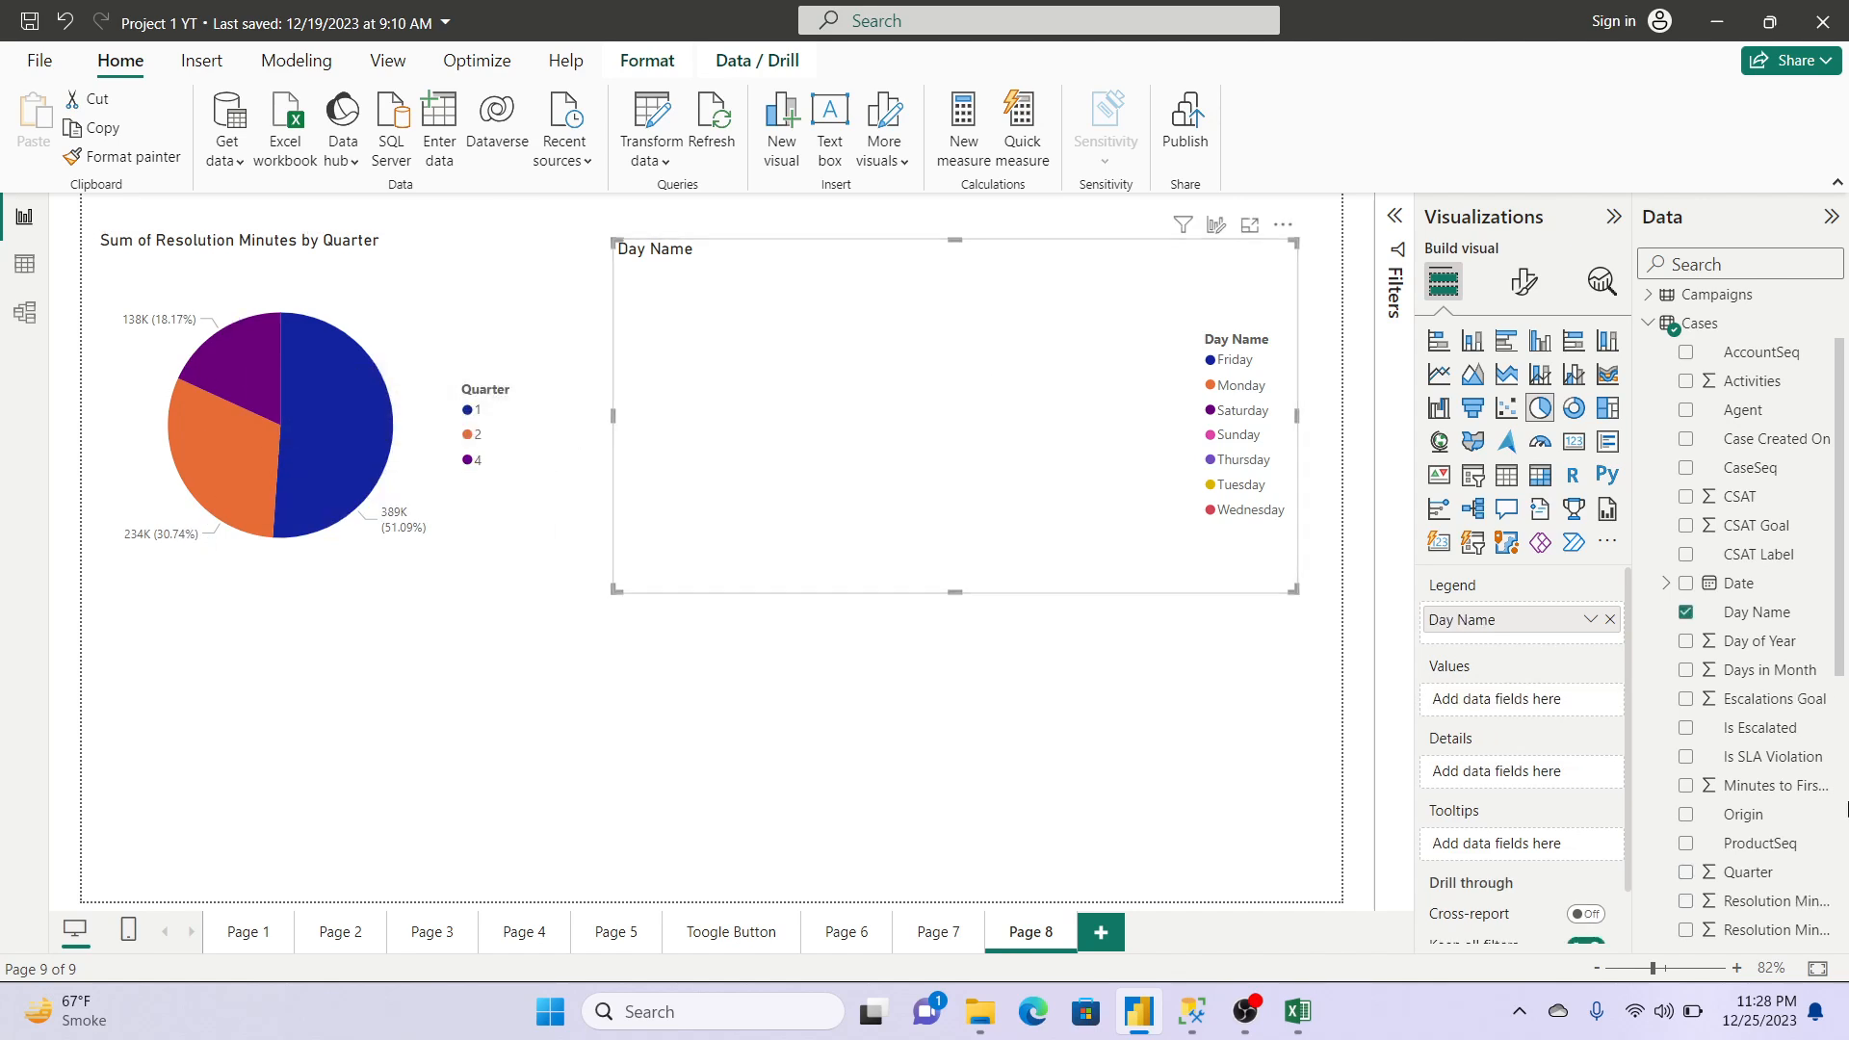
{"action": "left_click", "coordinate": [1686, 901]}
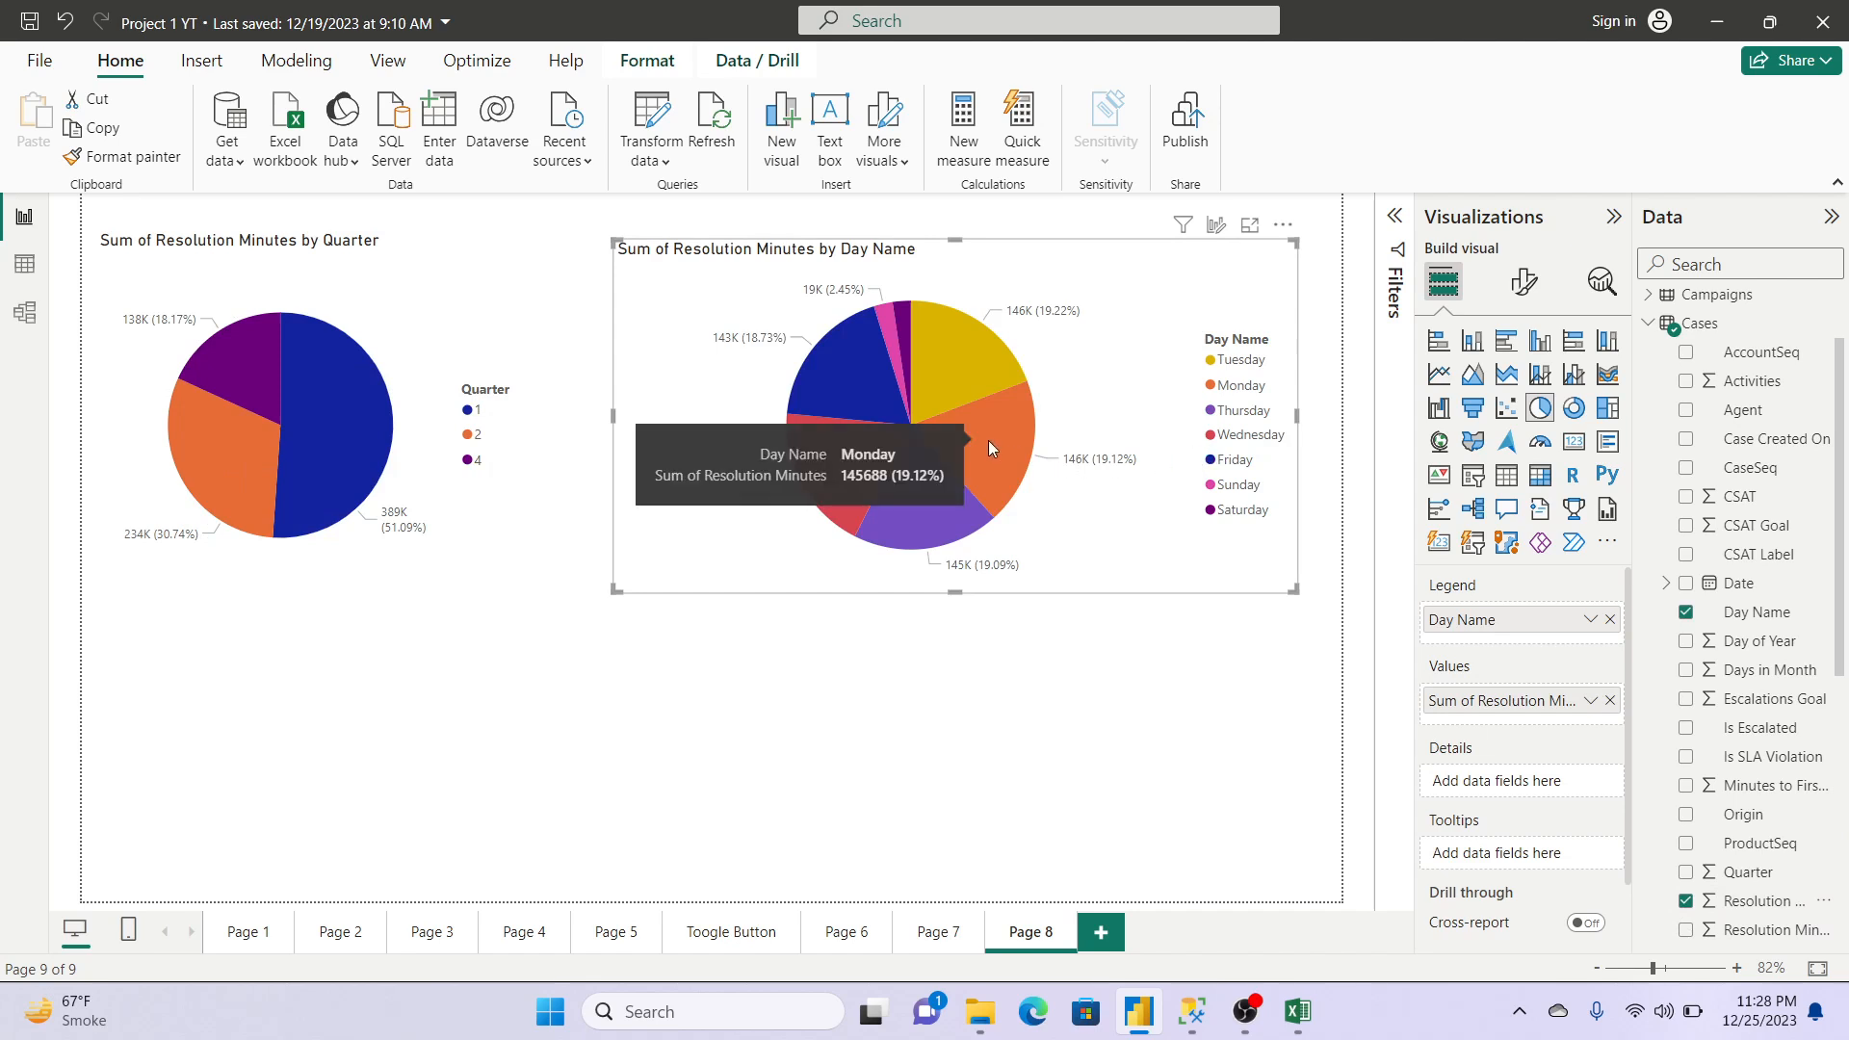
{"action": "mouse_move", "coordinate": [832, 464]}
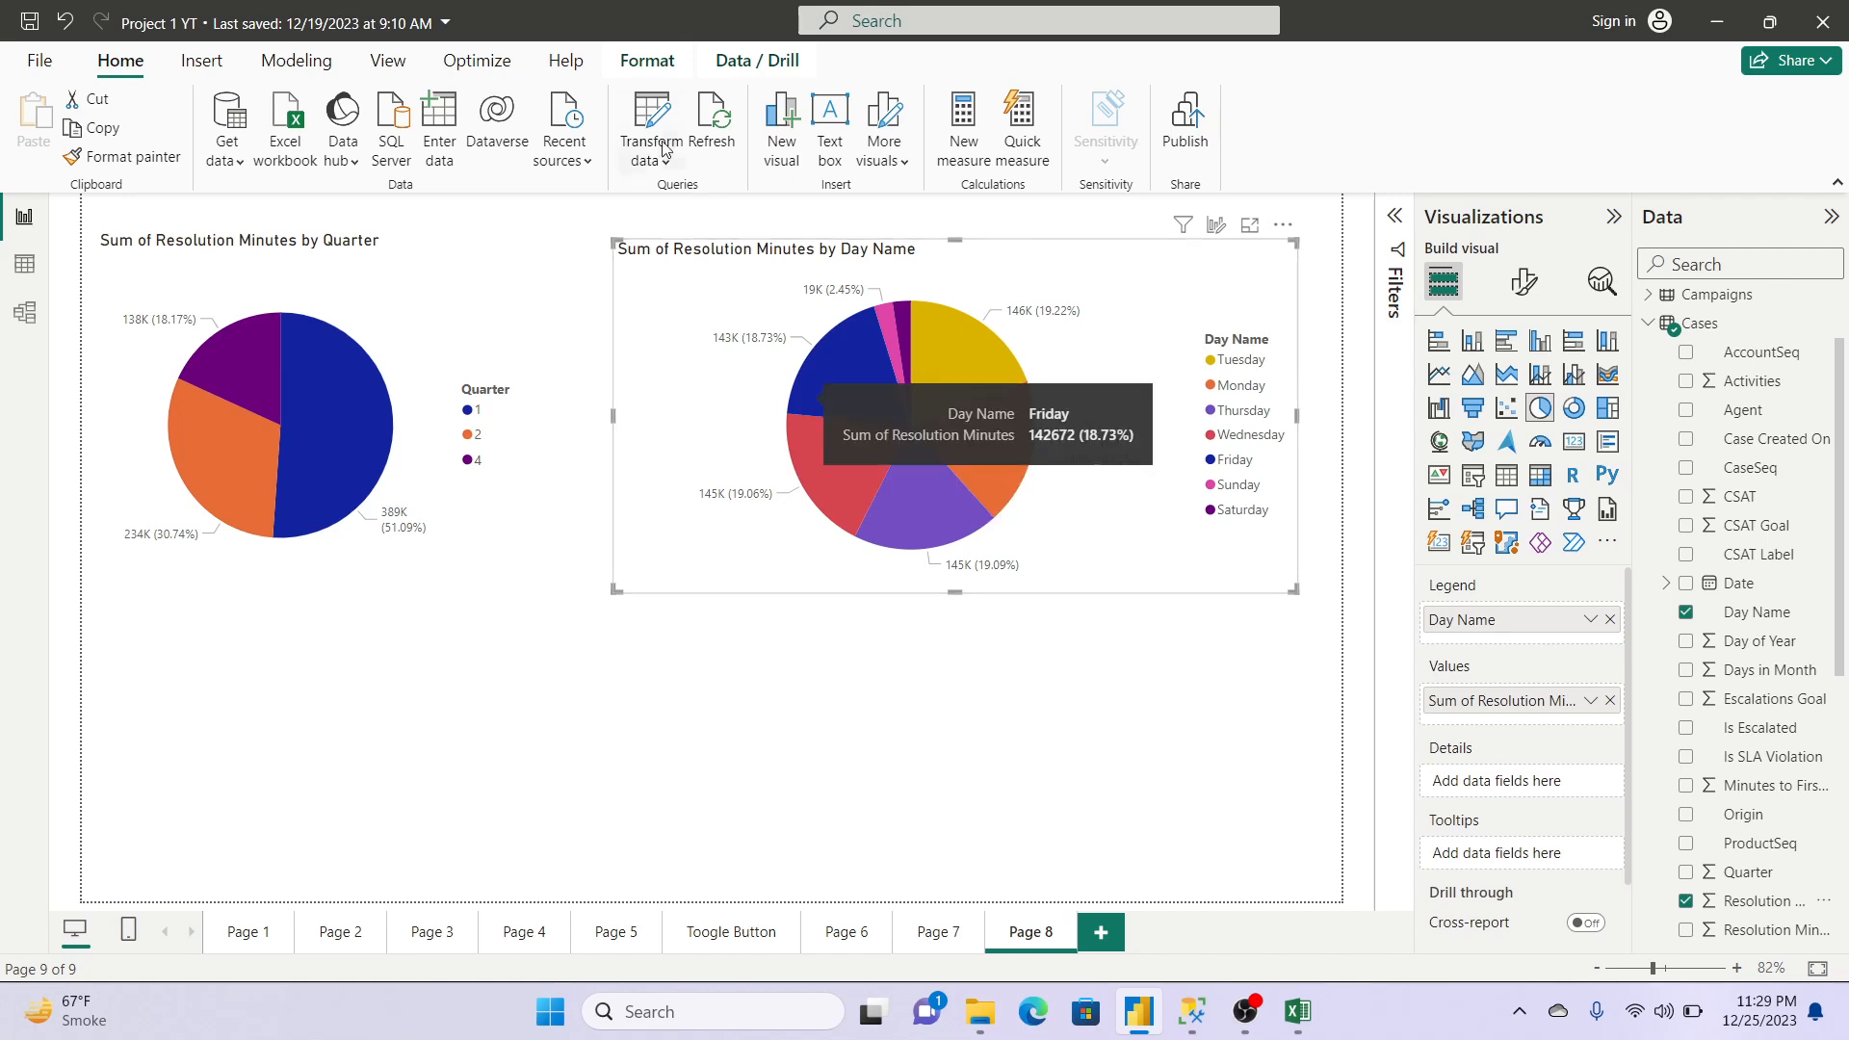
Step: Open the query editor and start choosing which columns to keep in the Accounts query
{"action": "left_click", "coordinate": [649, 109]}
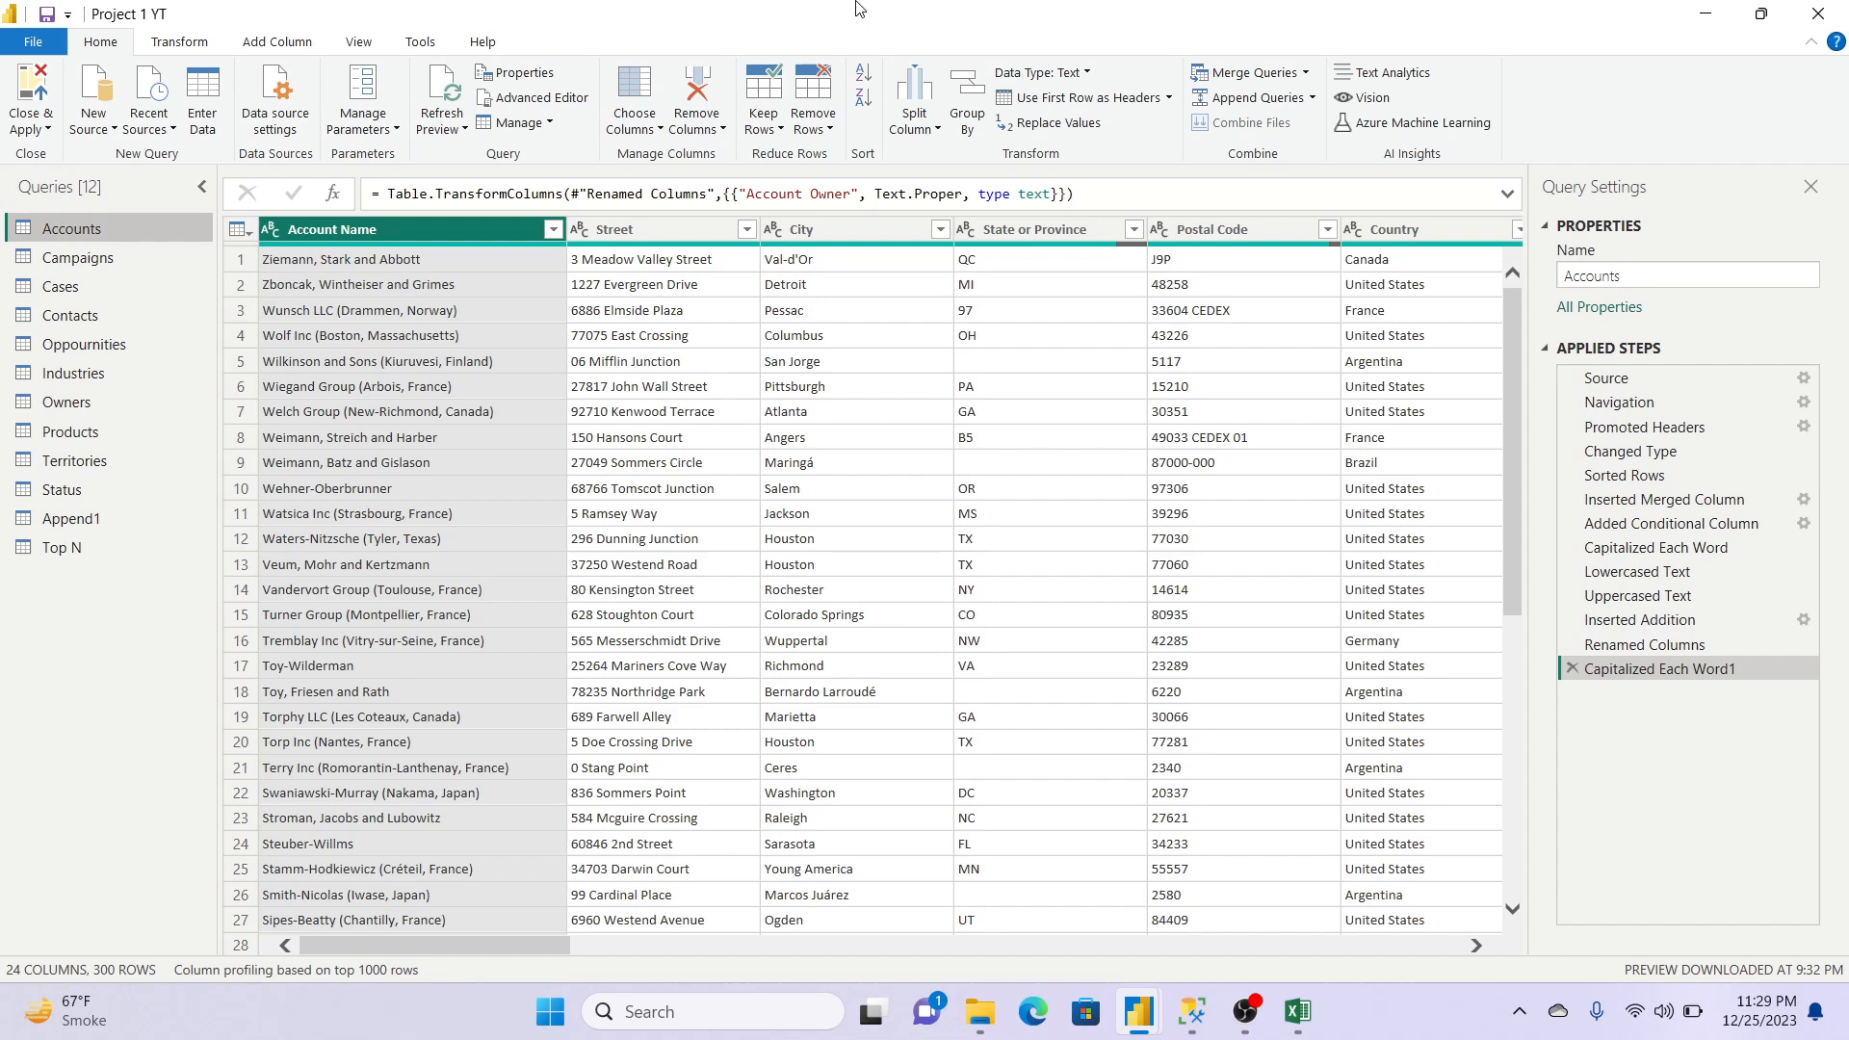
{"action": "left_click", "coordinate": [635, 134]}
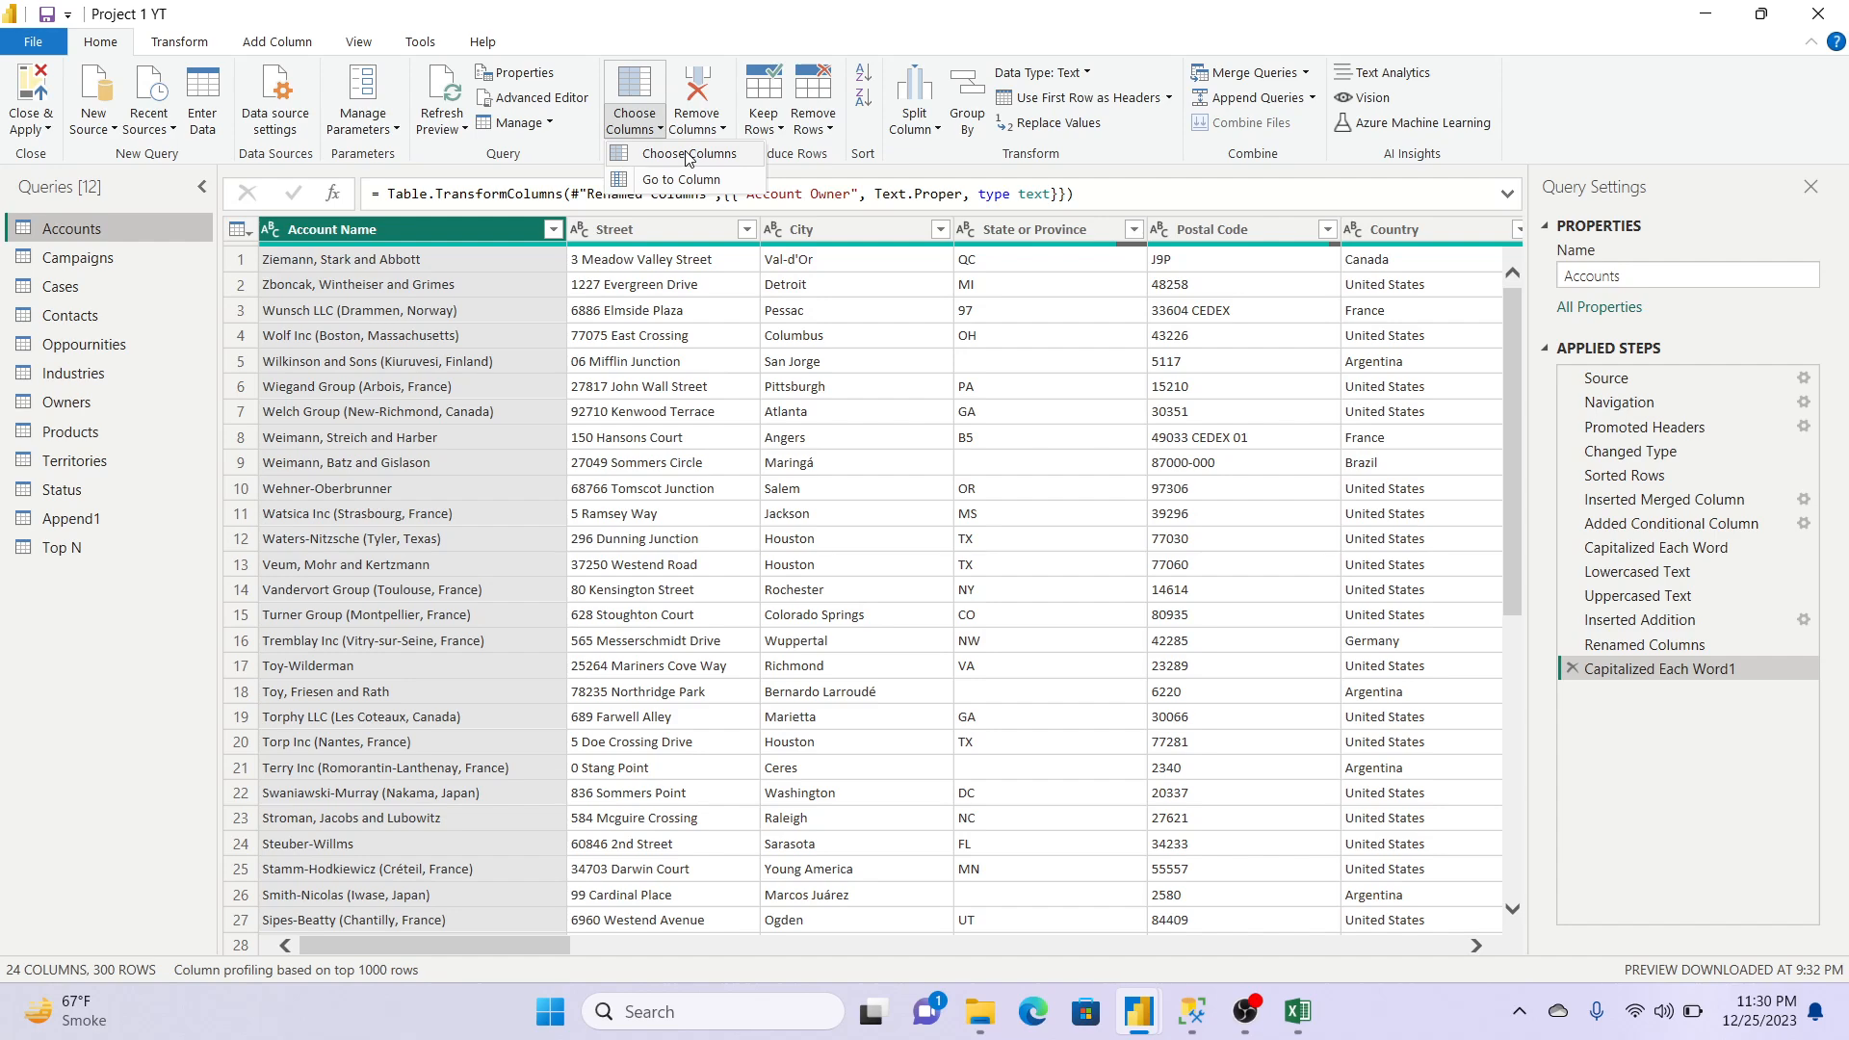
{"action": "left_click", "coordinate": [689, 156]}
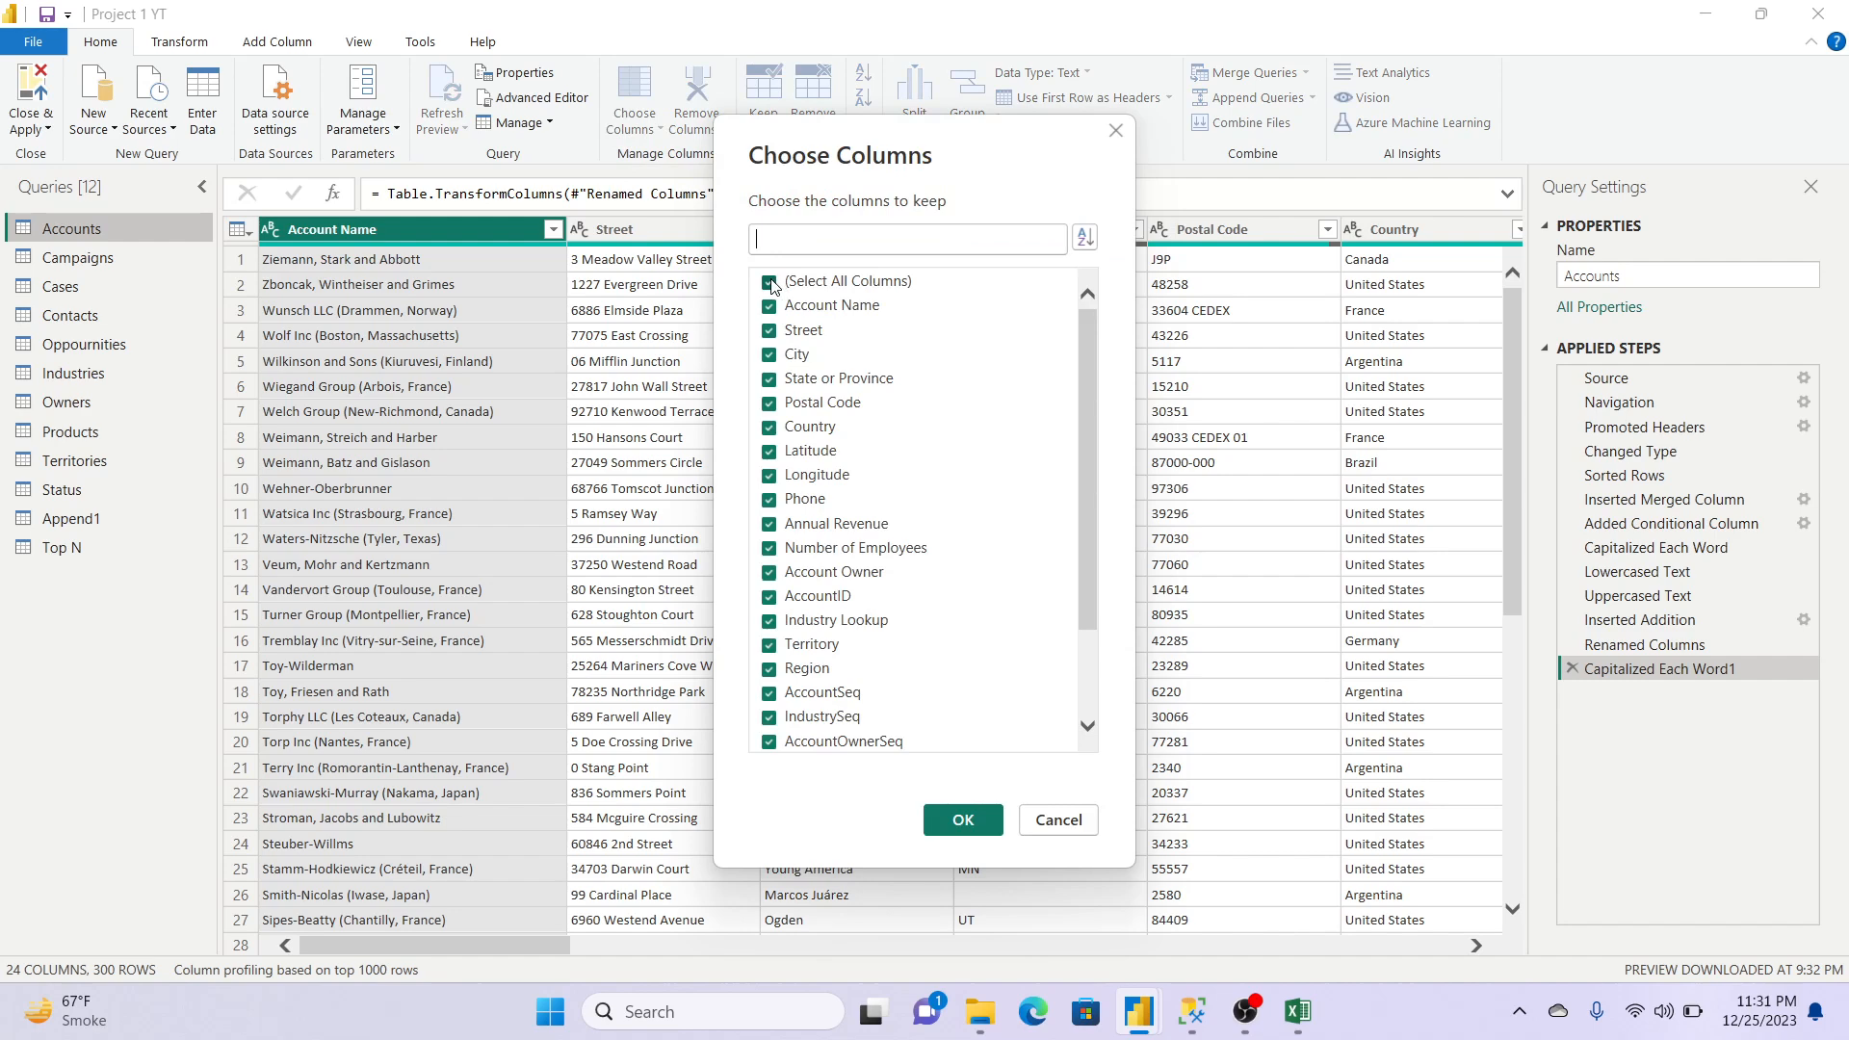
Step: Keep only the Account Name, City, Longitude, Annual Revenue, Number of Employees and AccountID columns in the Accounts query
{"action": "left_click", "coordinate": [769, 282]}
{"action": "left_click", "coordinate": [769, 306]}
{"action": "left_click", "coordinate": [770, 355]}
{"action": "left_click", "coordinate": [769, 476]}
{"action": "left_click", "coordinate": [770, 525]}
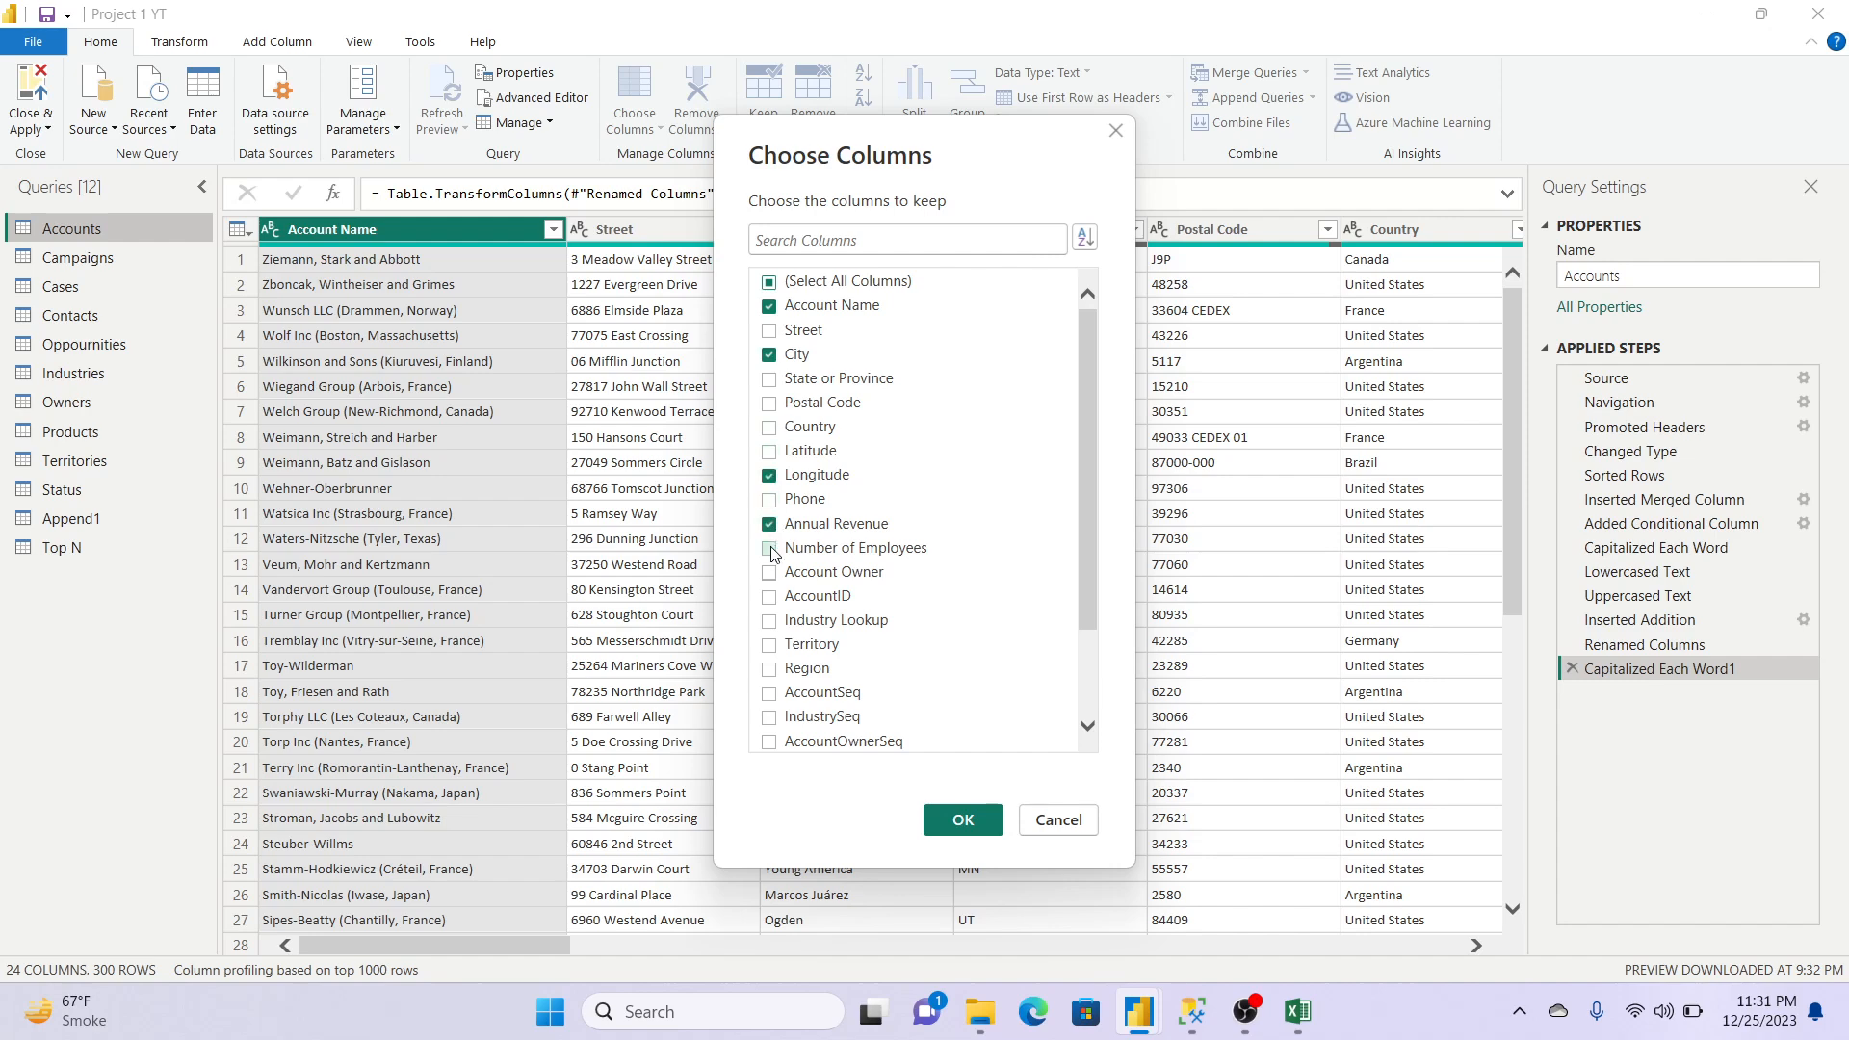
{"action": "left_click", "coordinate": [770, 548]}
{"action": "left_click", "coordinate": [770, 597]}
{"action": "left_click_drag", "start_coordinate": [1088, 407], "coordinate": [1094, 325]}
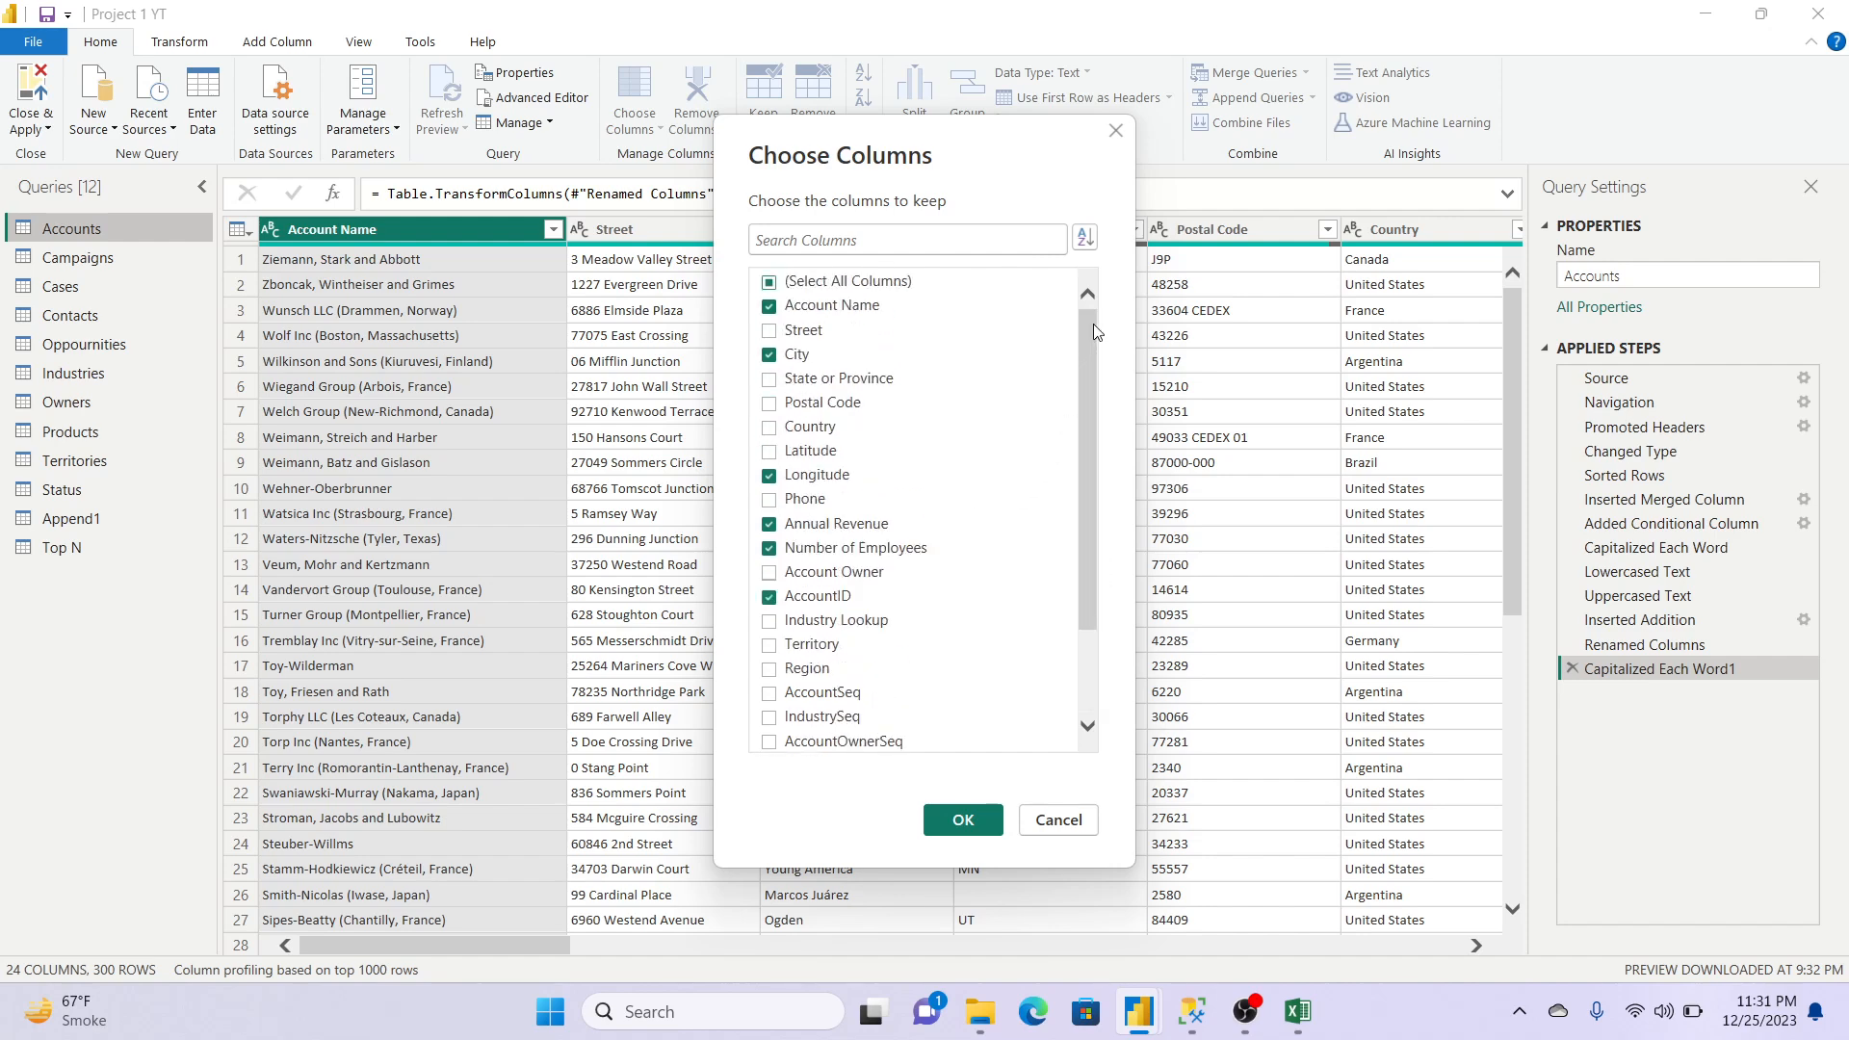
{"action": "left_click", "coordinate": [964, 821]}
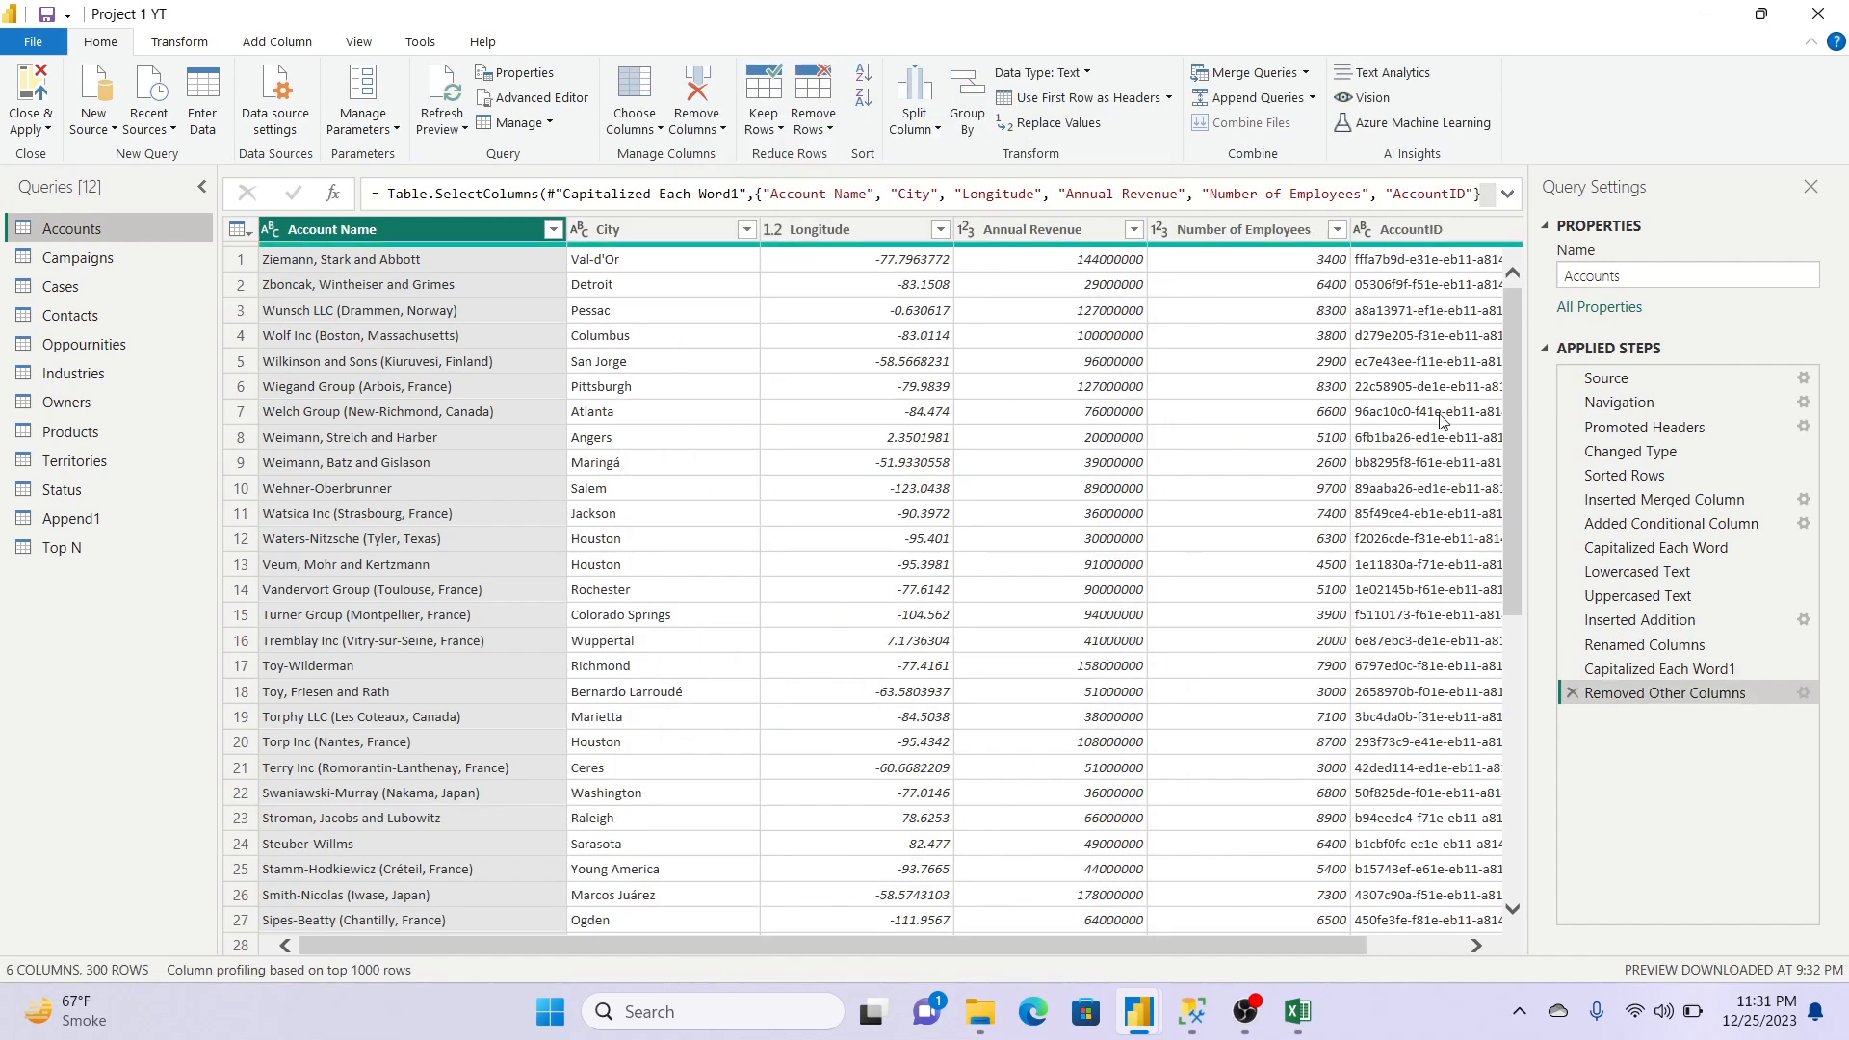
Step: Review the kept Accounts columns and expand the formula bar to read the full Table.SelectColumns formula
{"action": "left_click_drag", "start_coordinate": [1186, 954], "coordinate": [944, 949]}
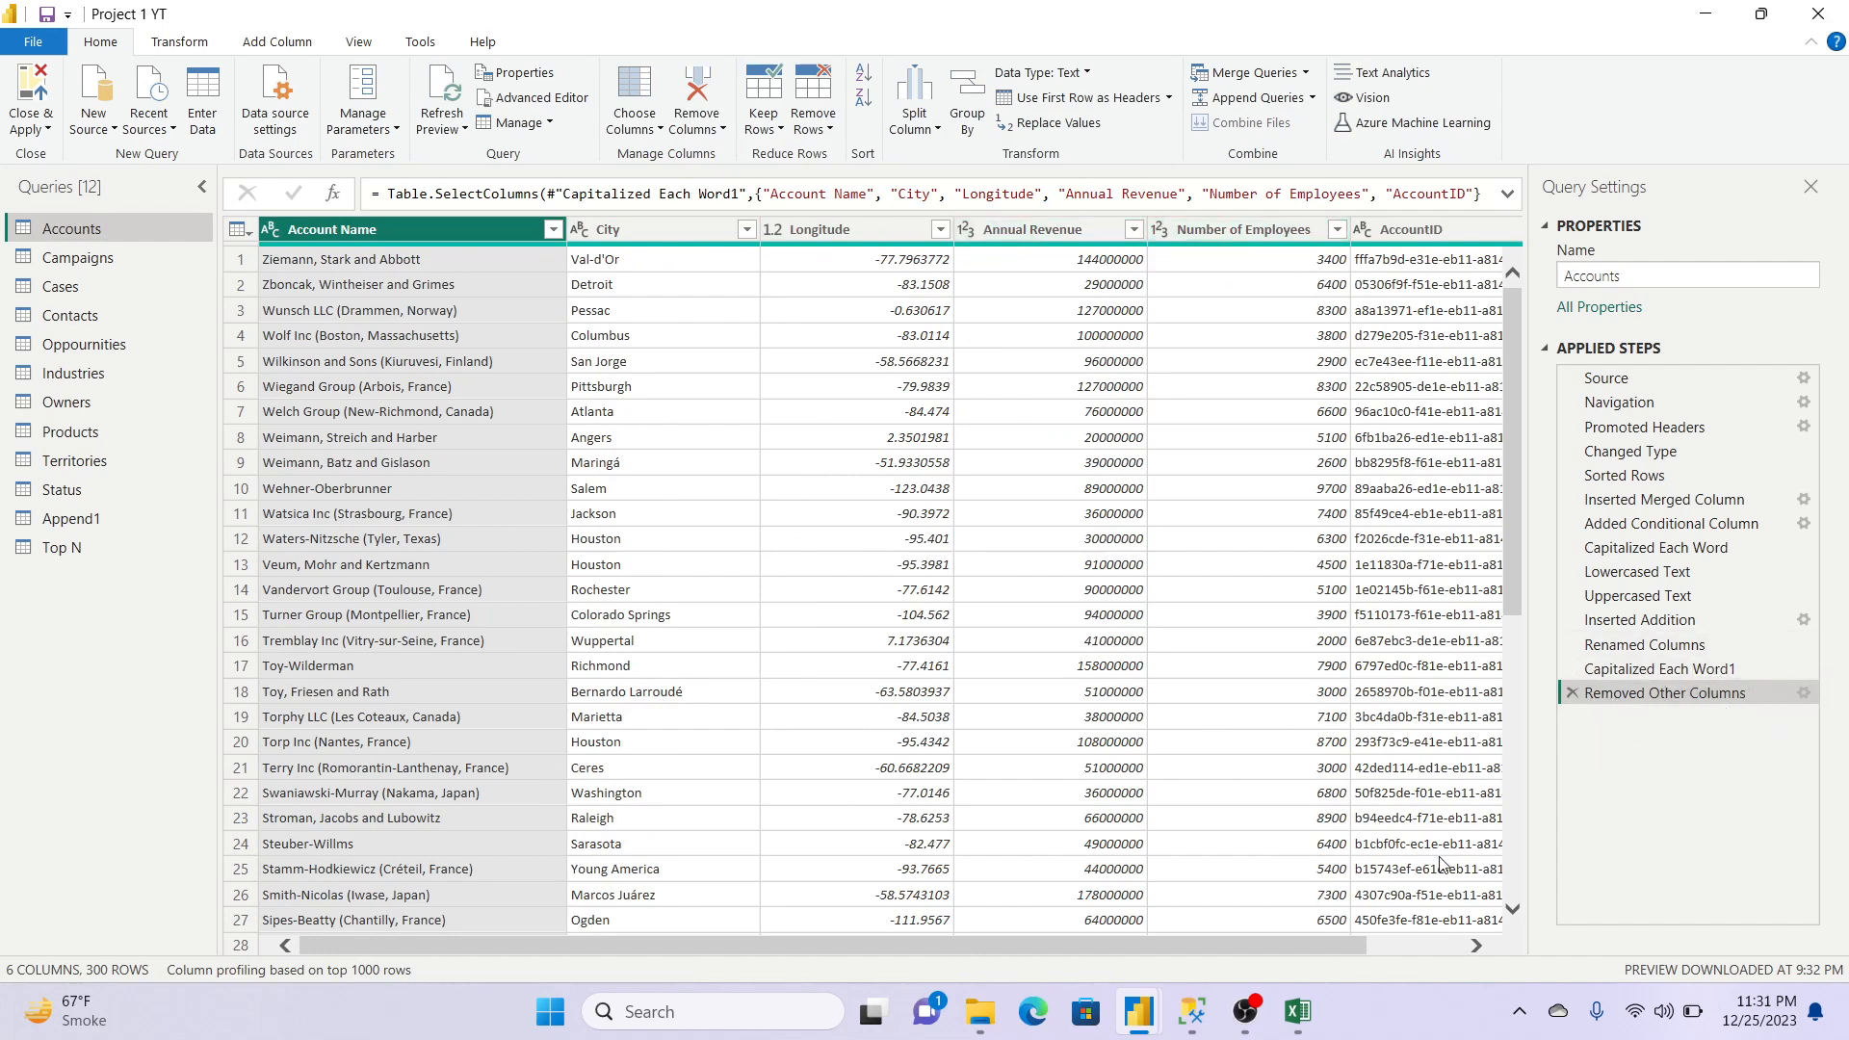
{"action": "left_click_drag", "start_coordinate": [1335, 944], "coordinate": [1191, 968]}
{"action": "left_click", "coordinate": [1508, 194]}
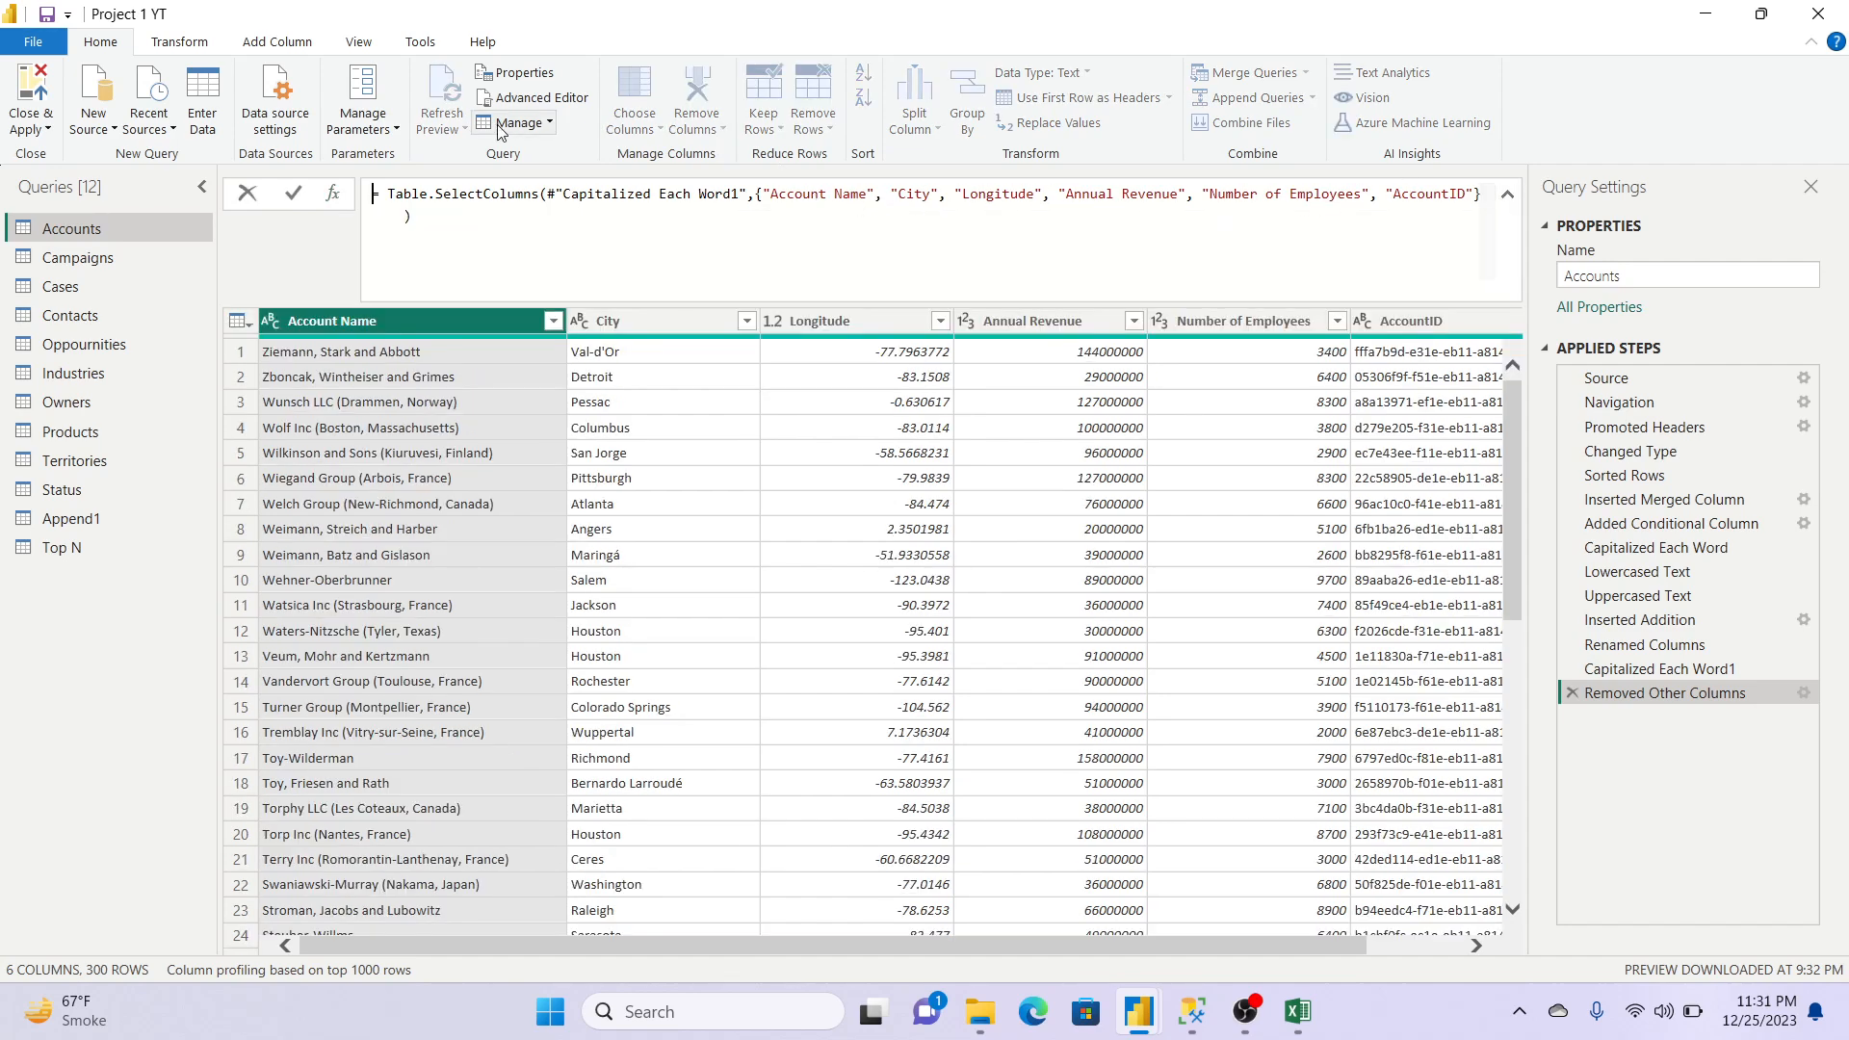
Step: Add State or Province to the columns kept in the Accounts query and check that column in the data preview
{"action": "left_click", "coordinate": [653, 308]}
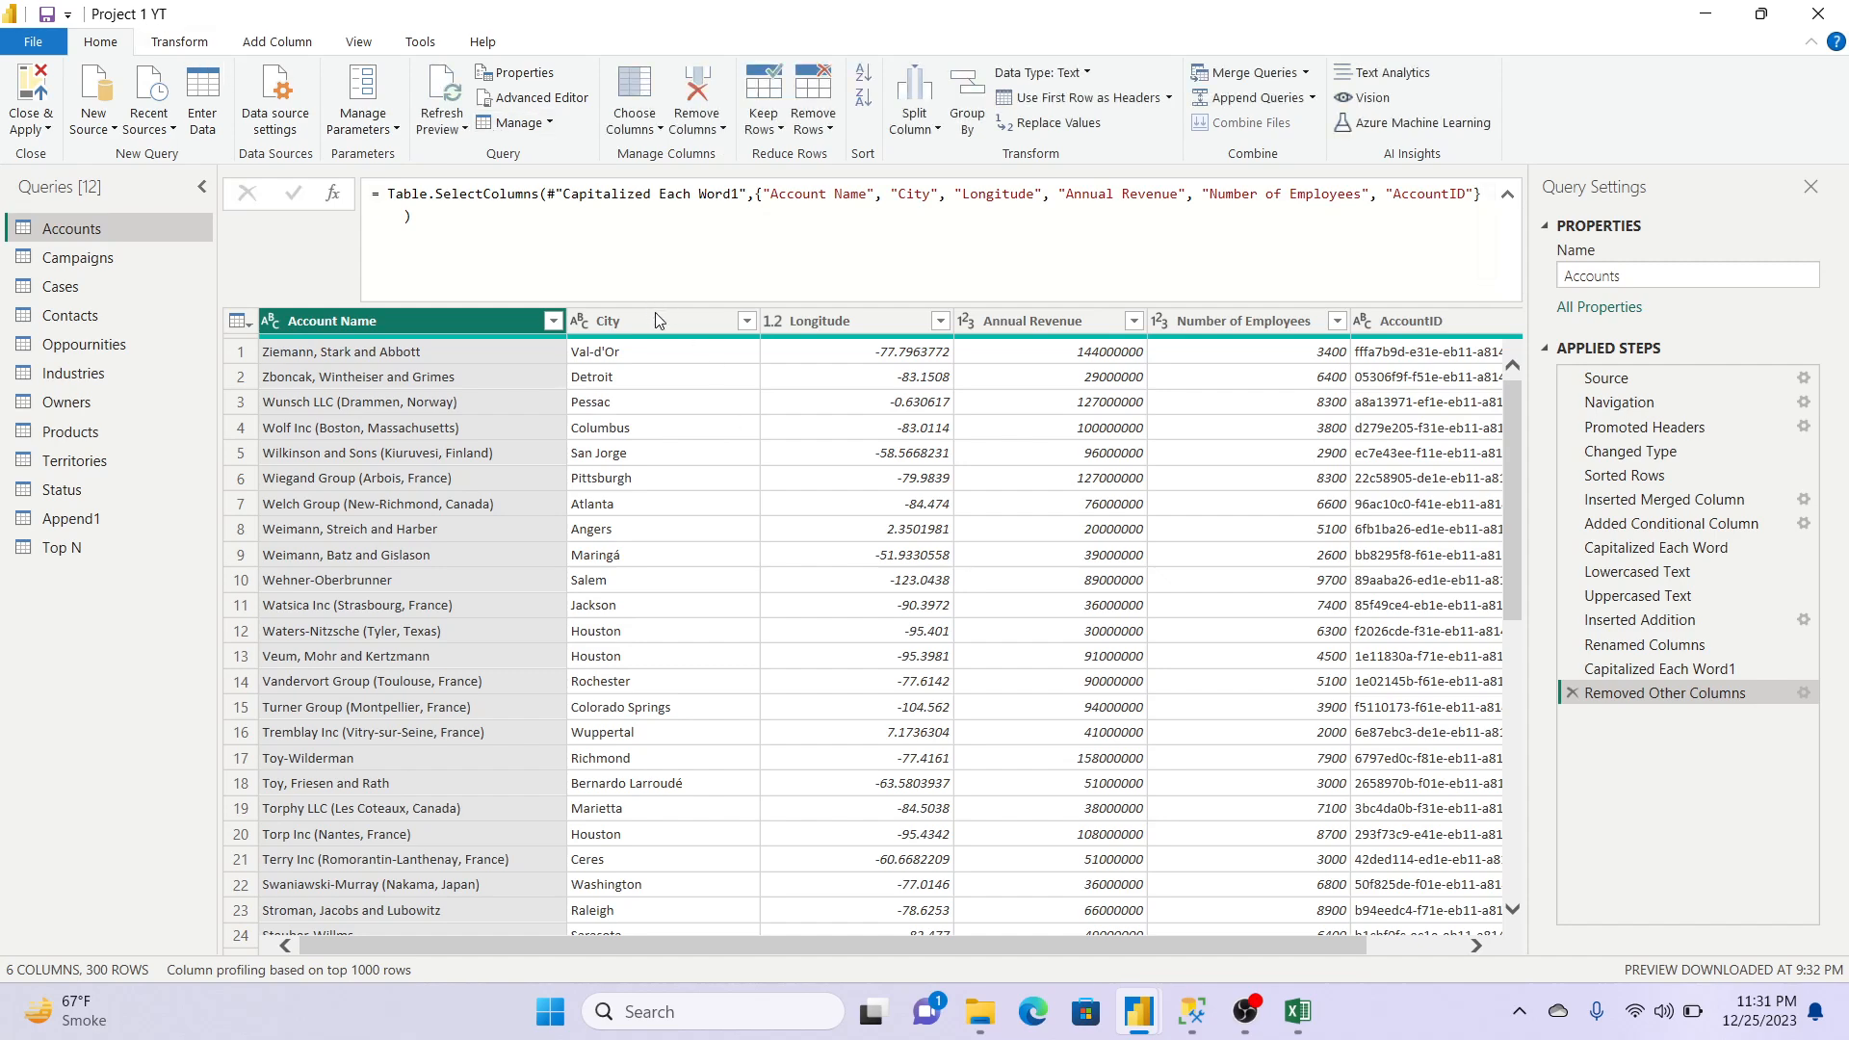
{"action": "left_click", "coordinate": [651, 131]}
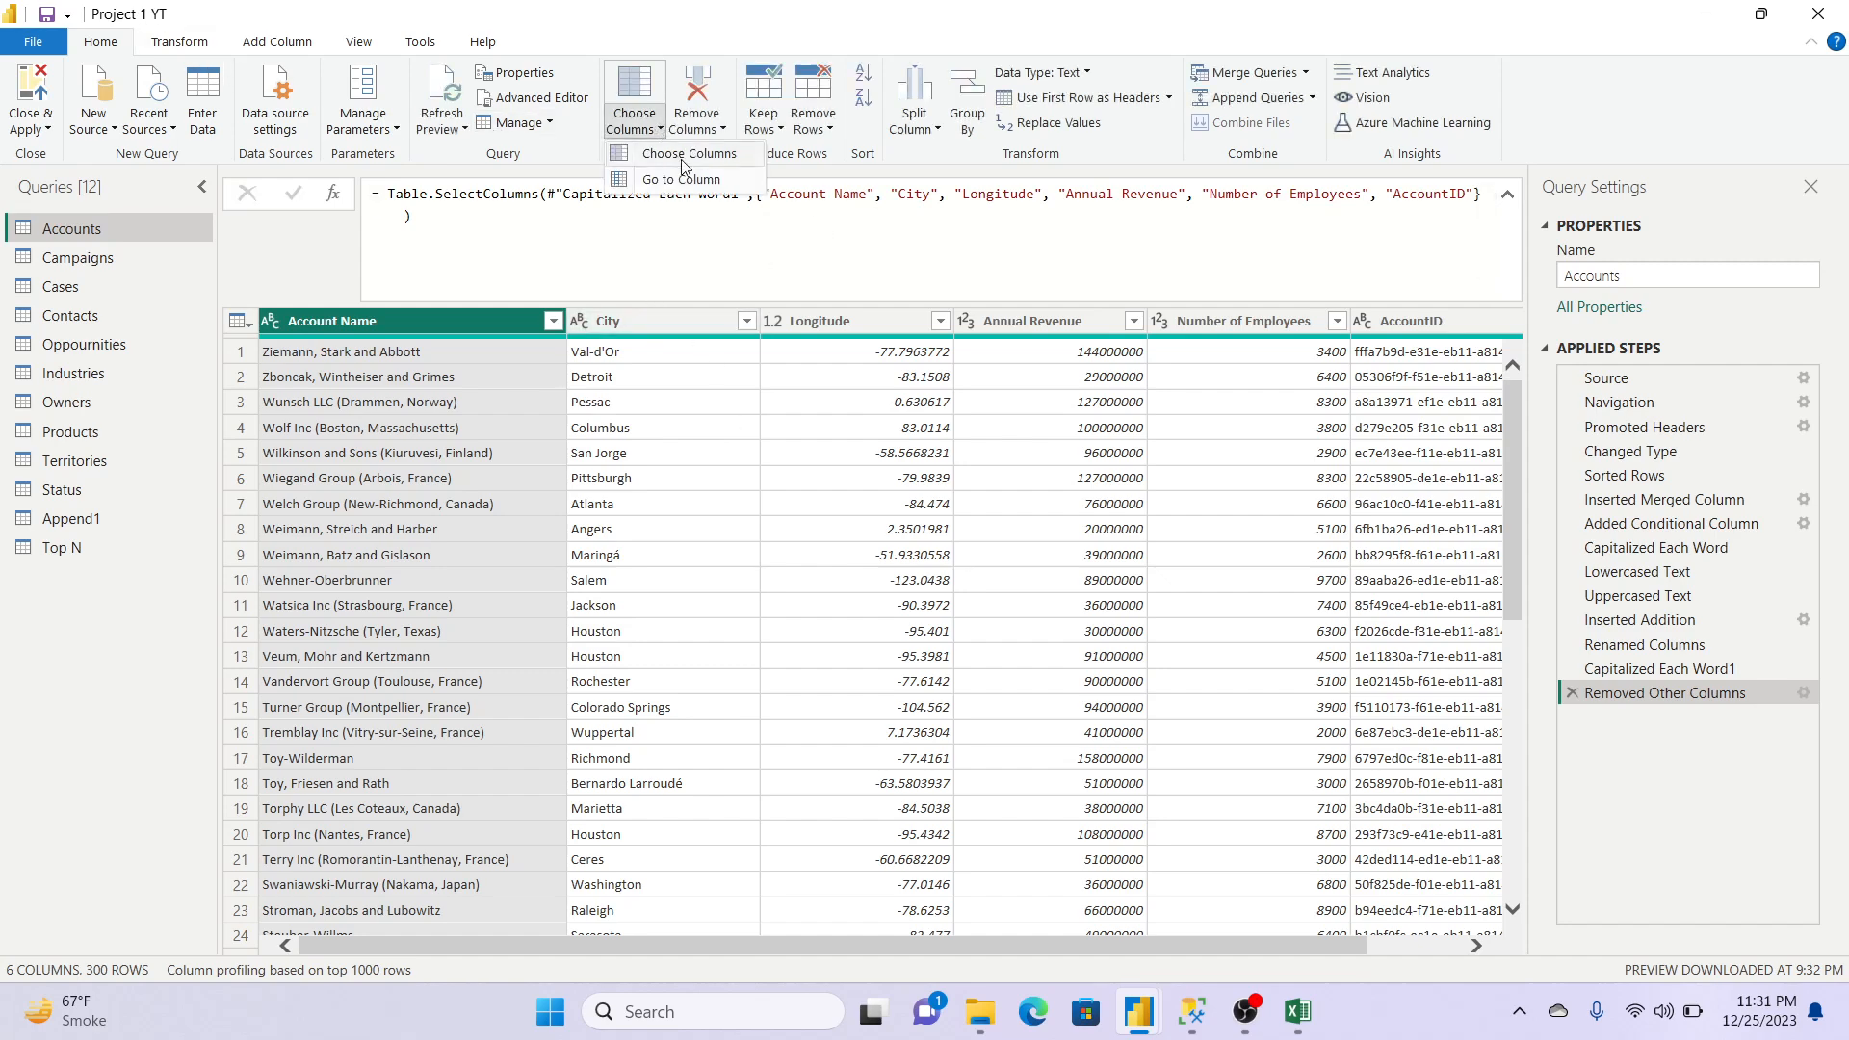
{"action": "left_click", "coordinate": [690, 156]}
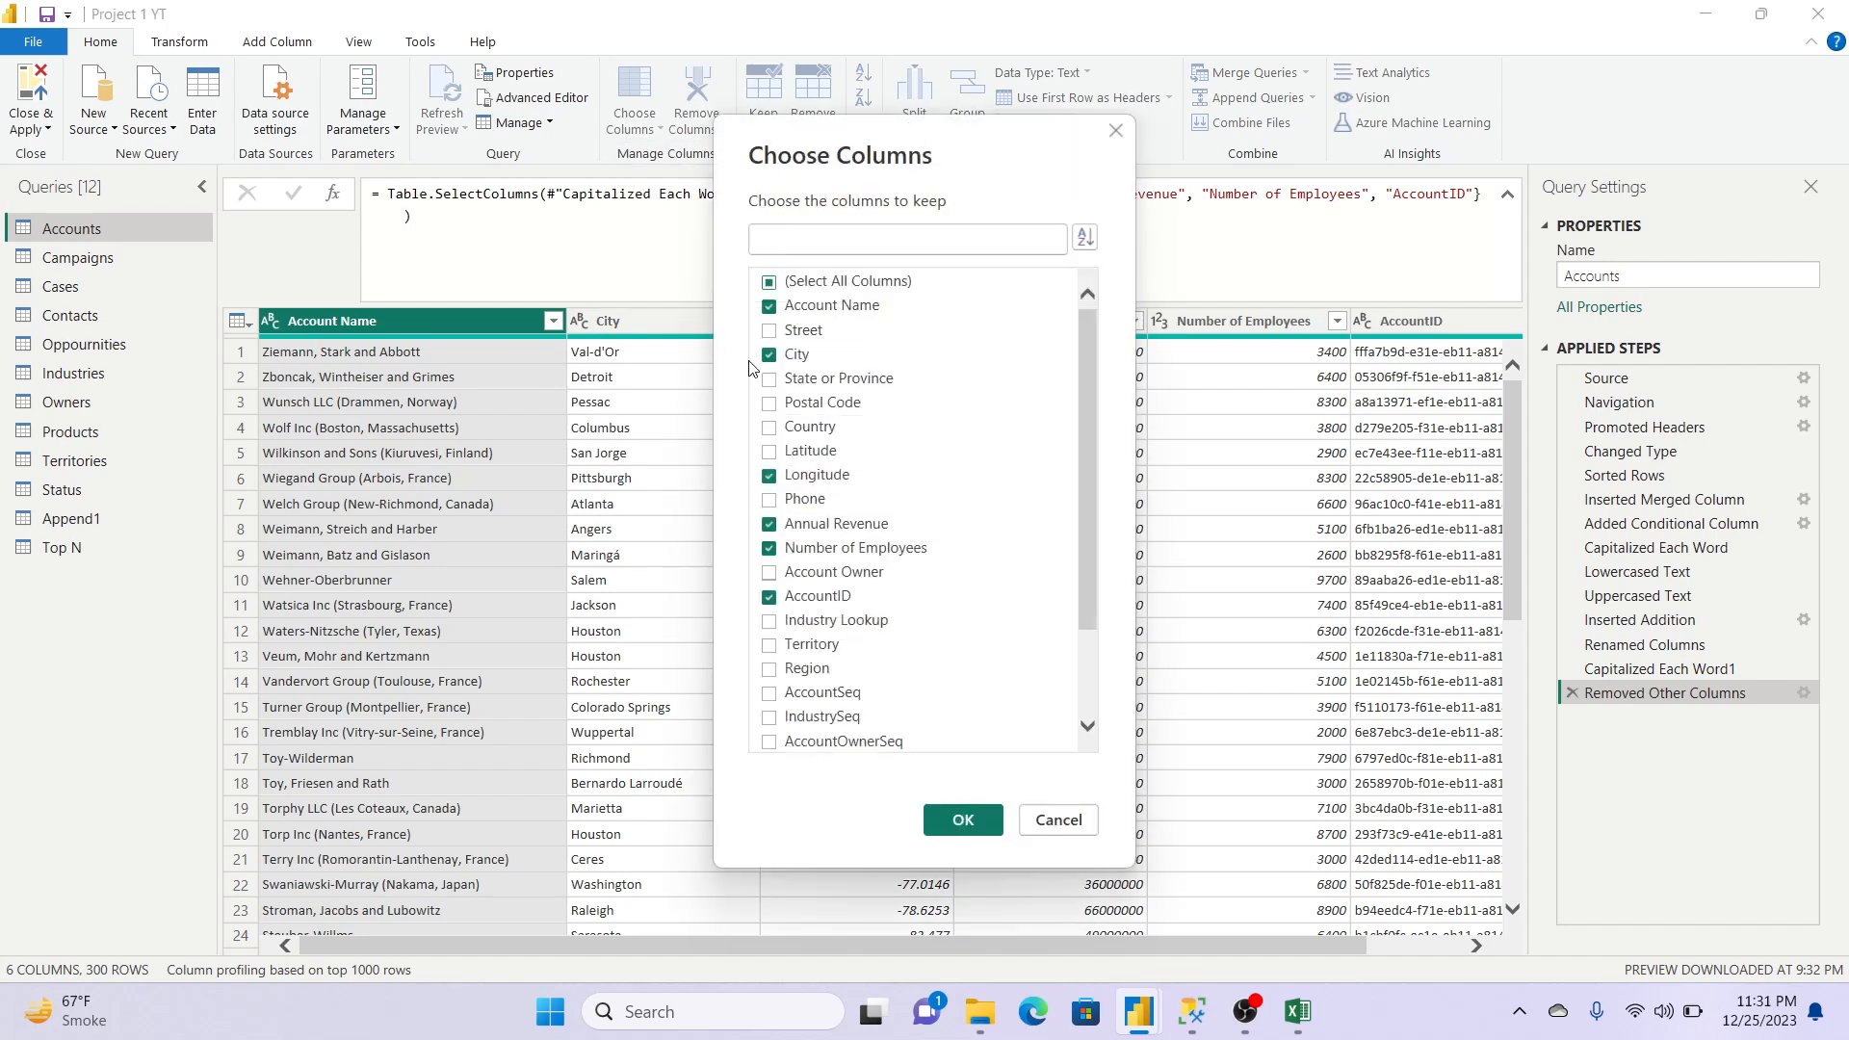
{"action": "left_click", "coordinate": [769, 379]}
{"action": "left_click", "coordinate": [963, 819]}
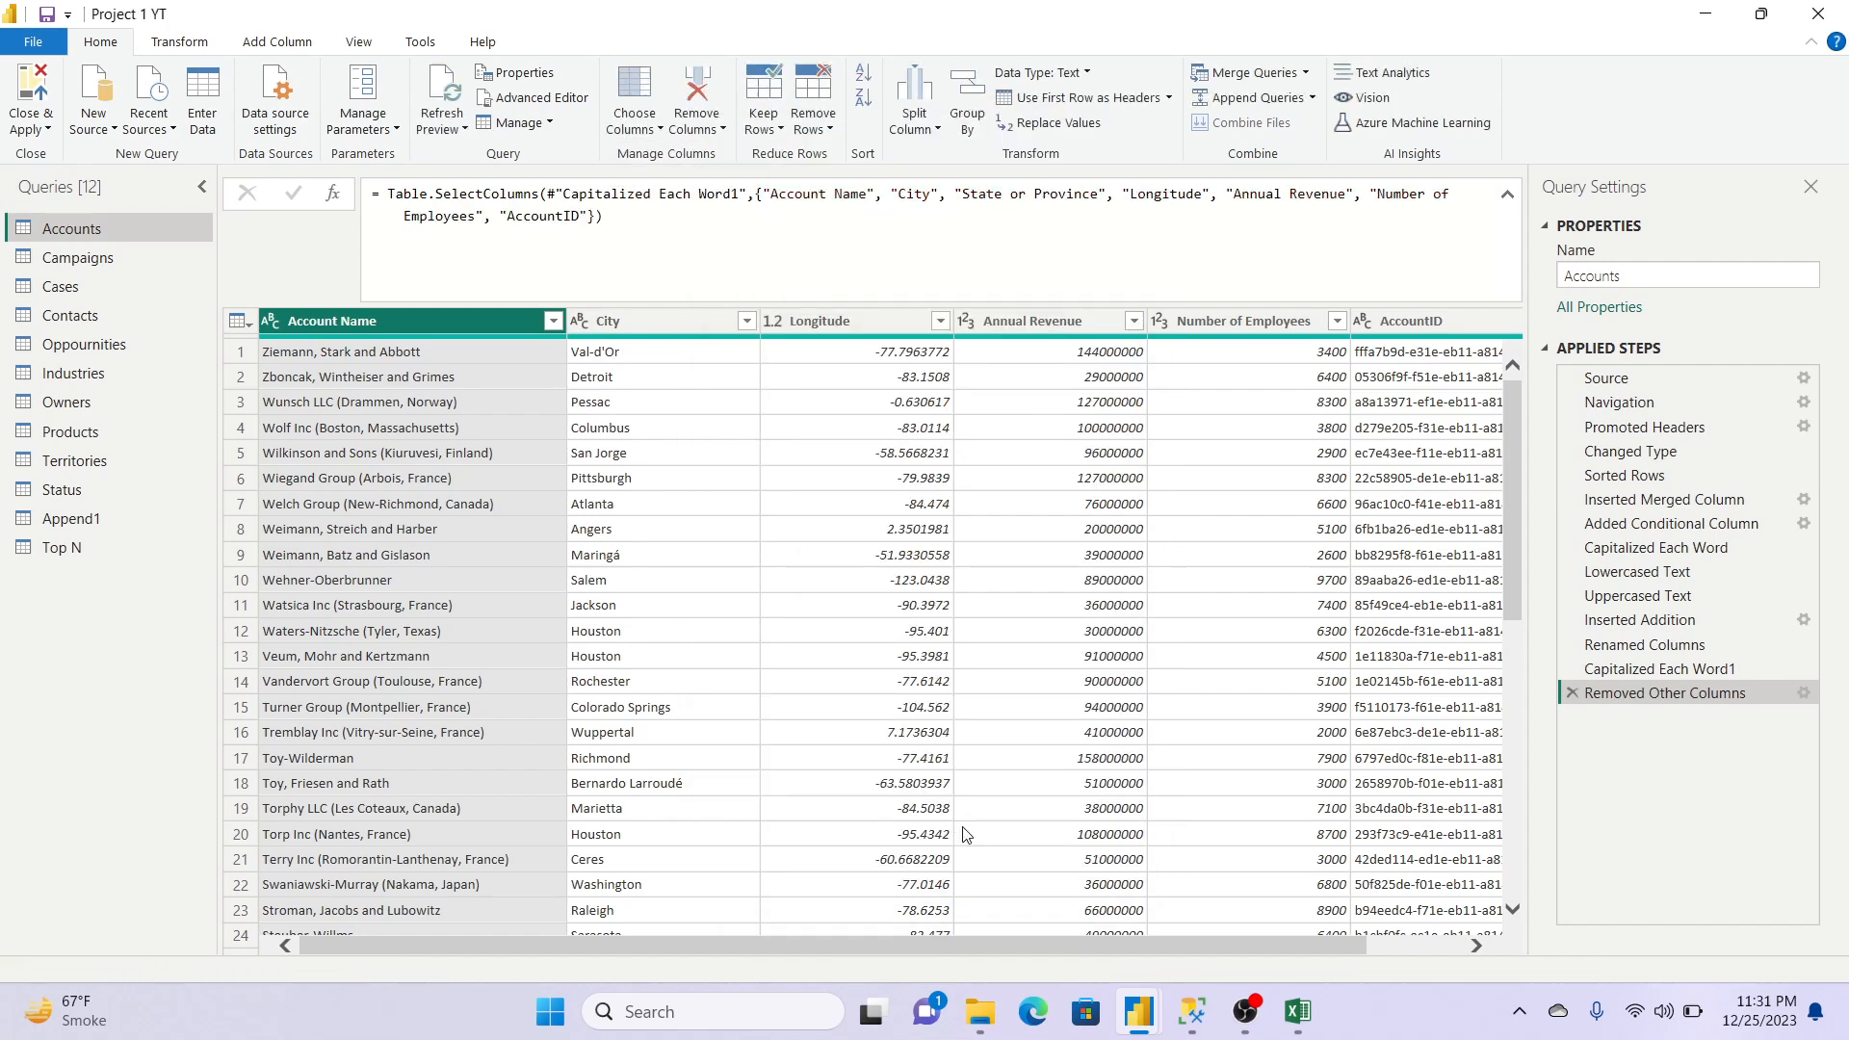
{"action": "left_click", "coordinate": [1448, 946]}
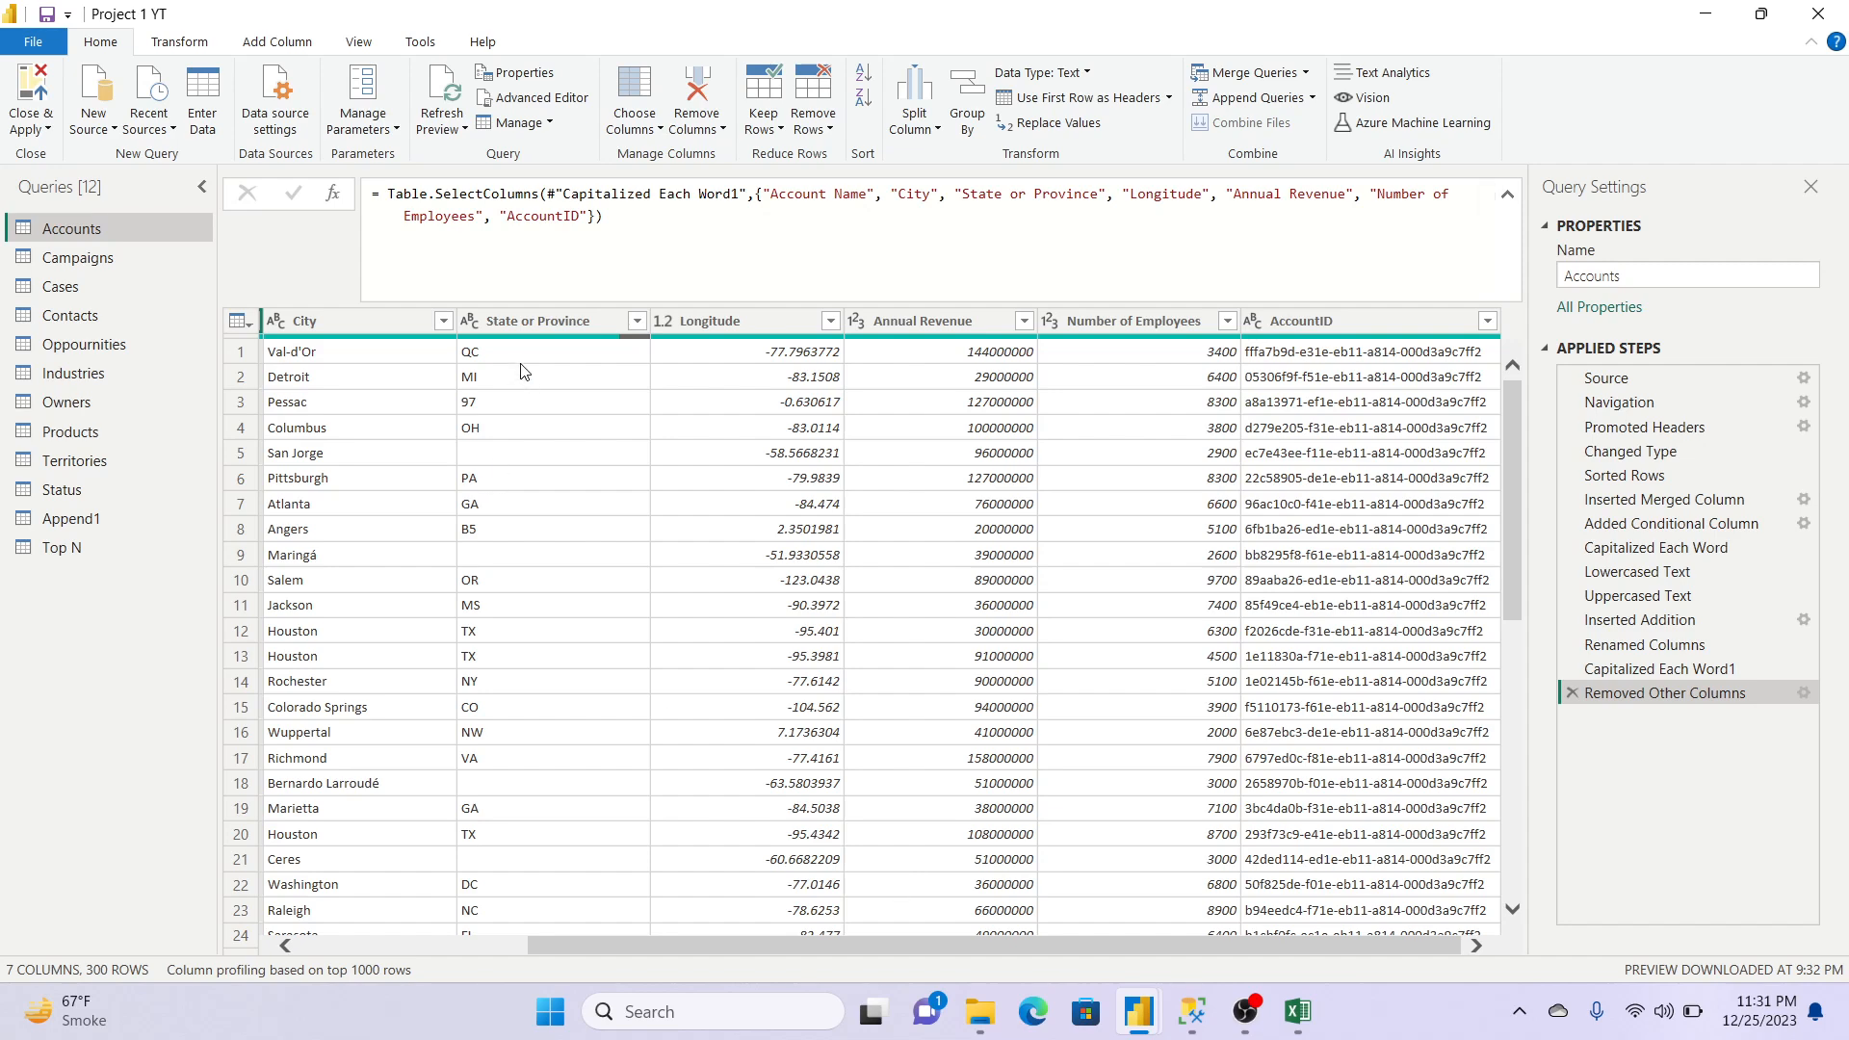
{"action": "left_click", "coordinate": [512, 320]}
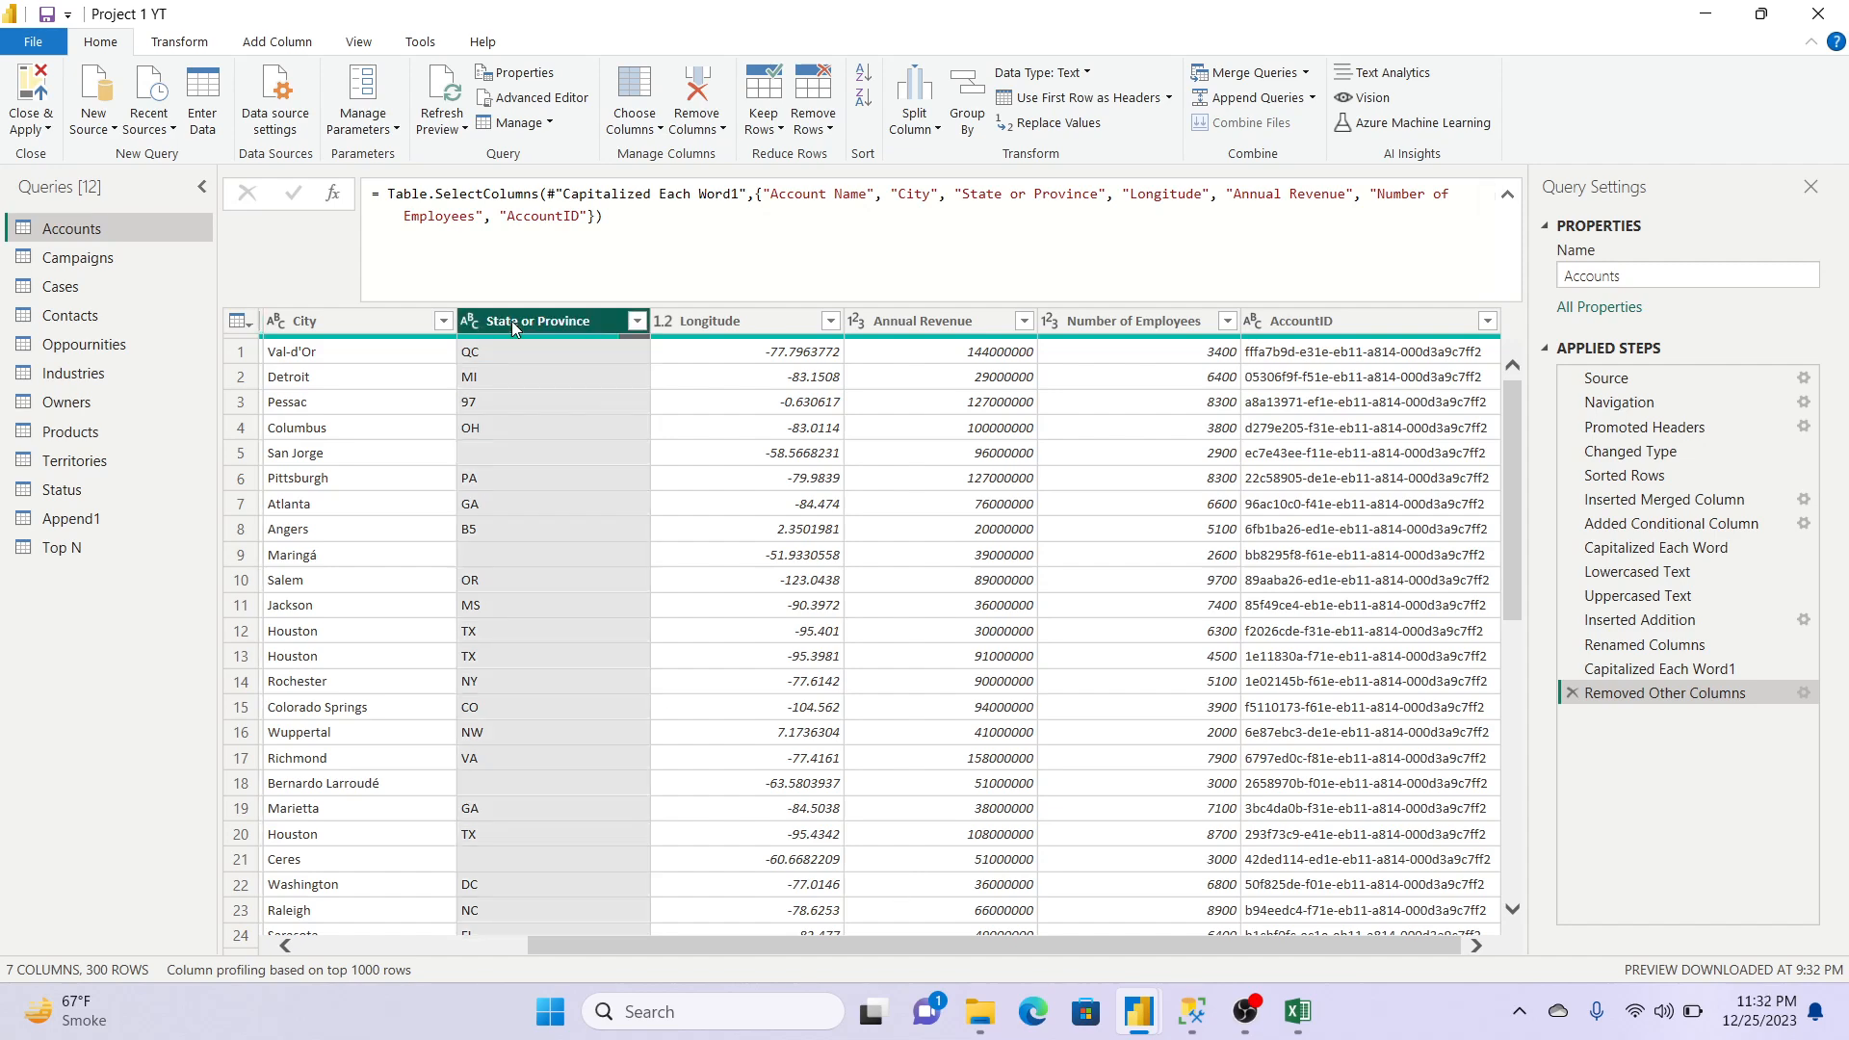
Step: Delete the Removed Other Columns step from the Accounts query
{"action": "left_click", "coordinate": [1573, 694]}
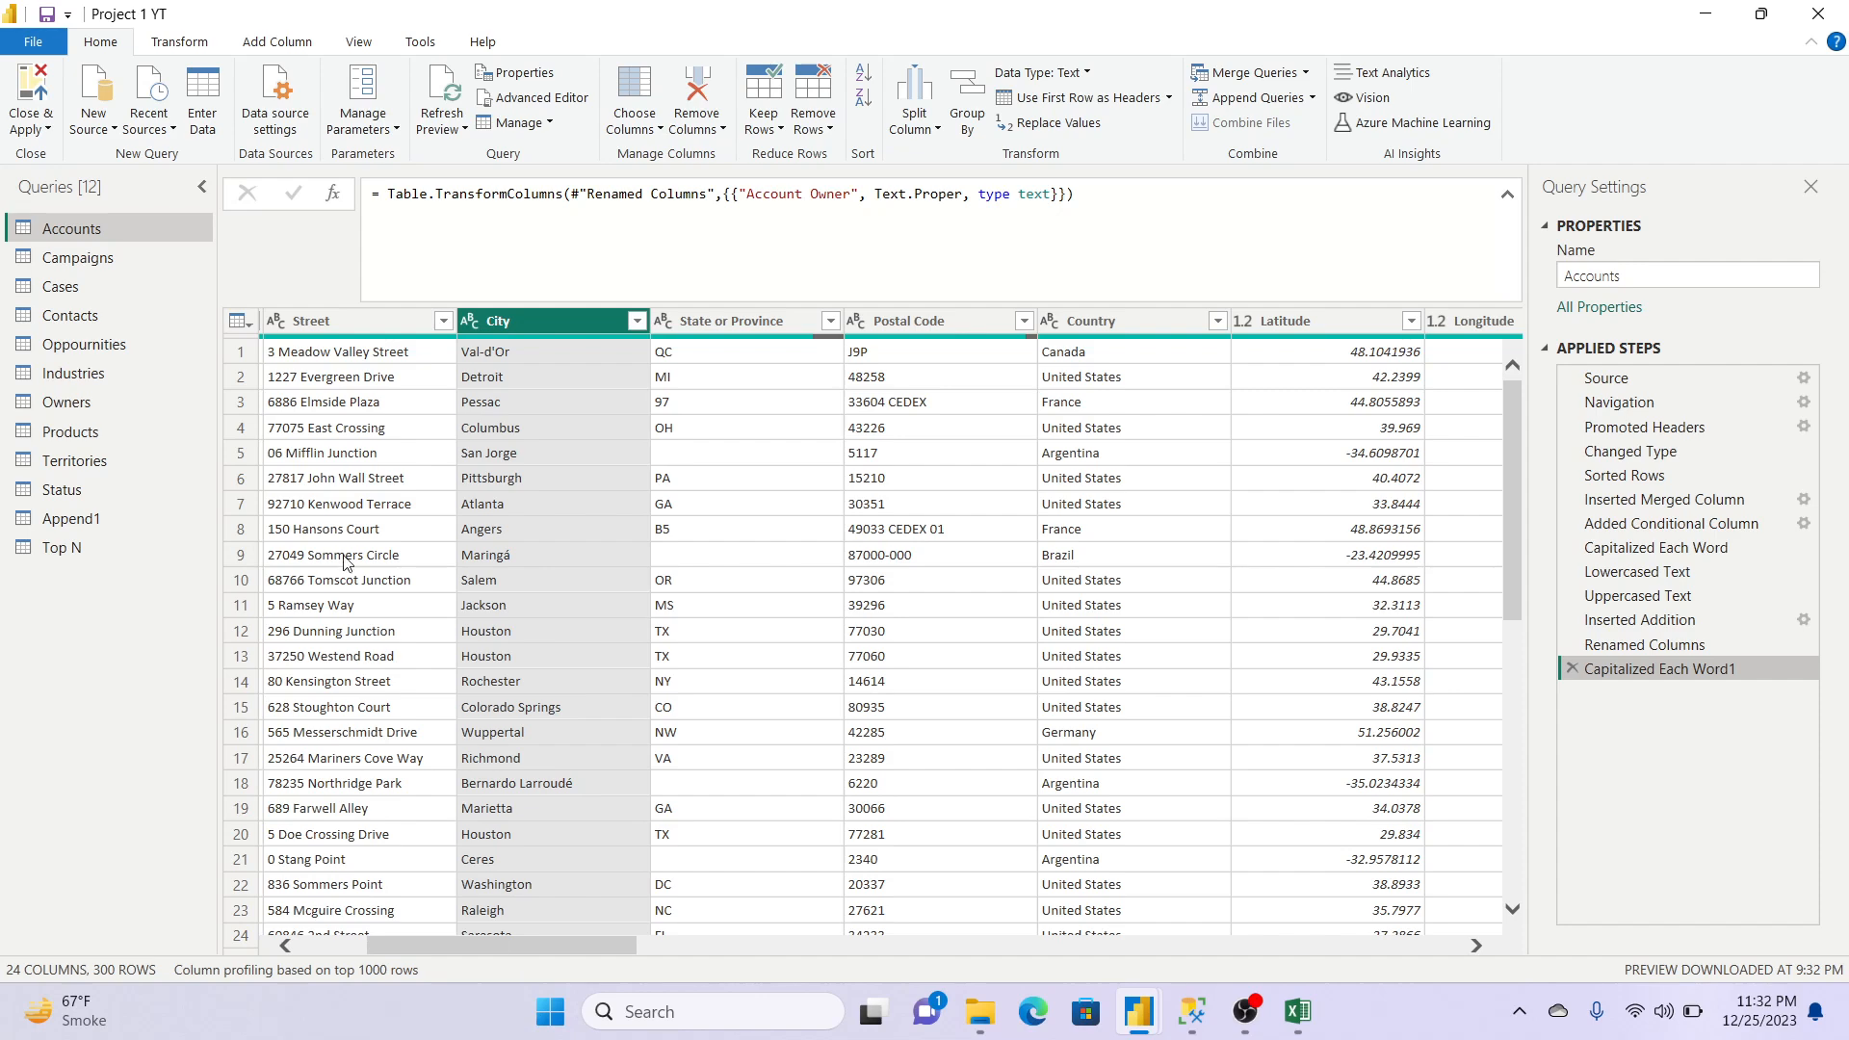
Step: Add an index column starting from 1 to the Campaigns query and make it the first column
{"action": "left_click", "coordinate": [77, 283]}
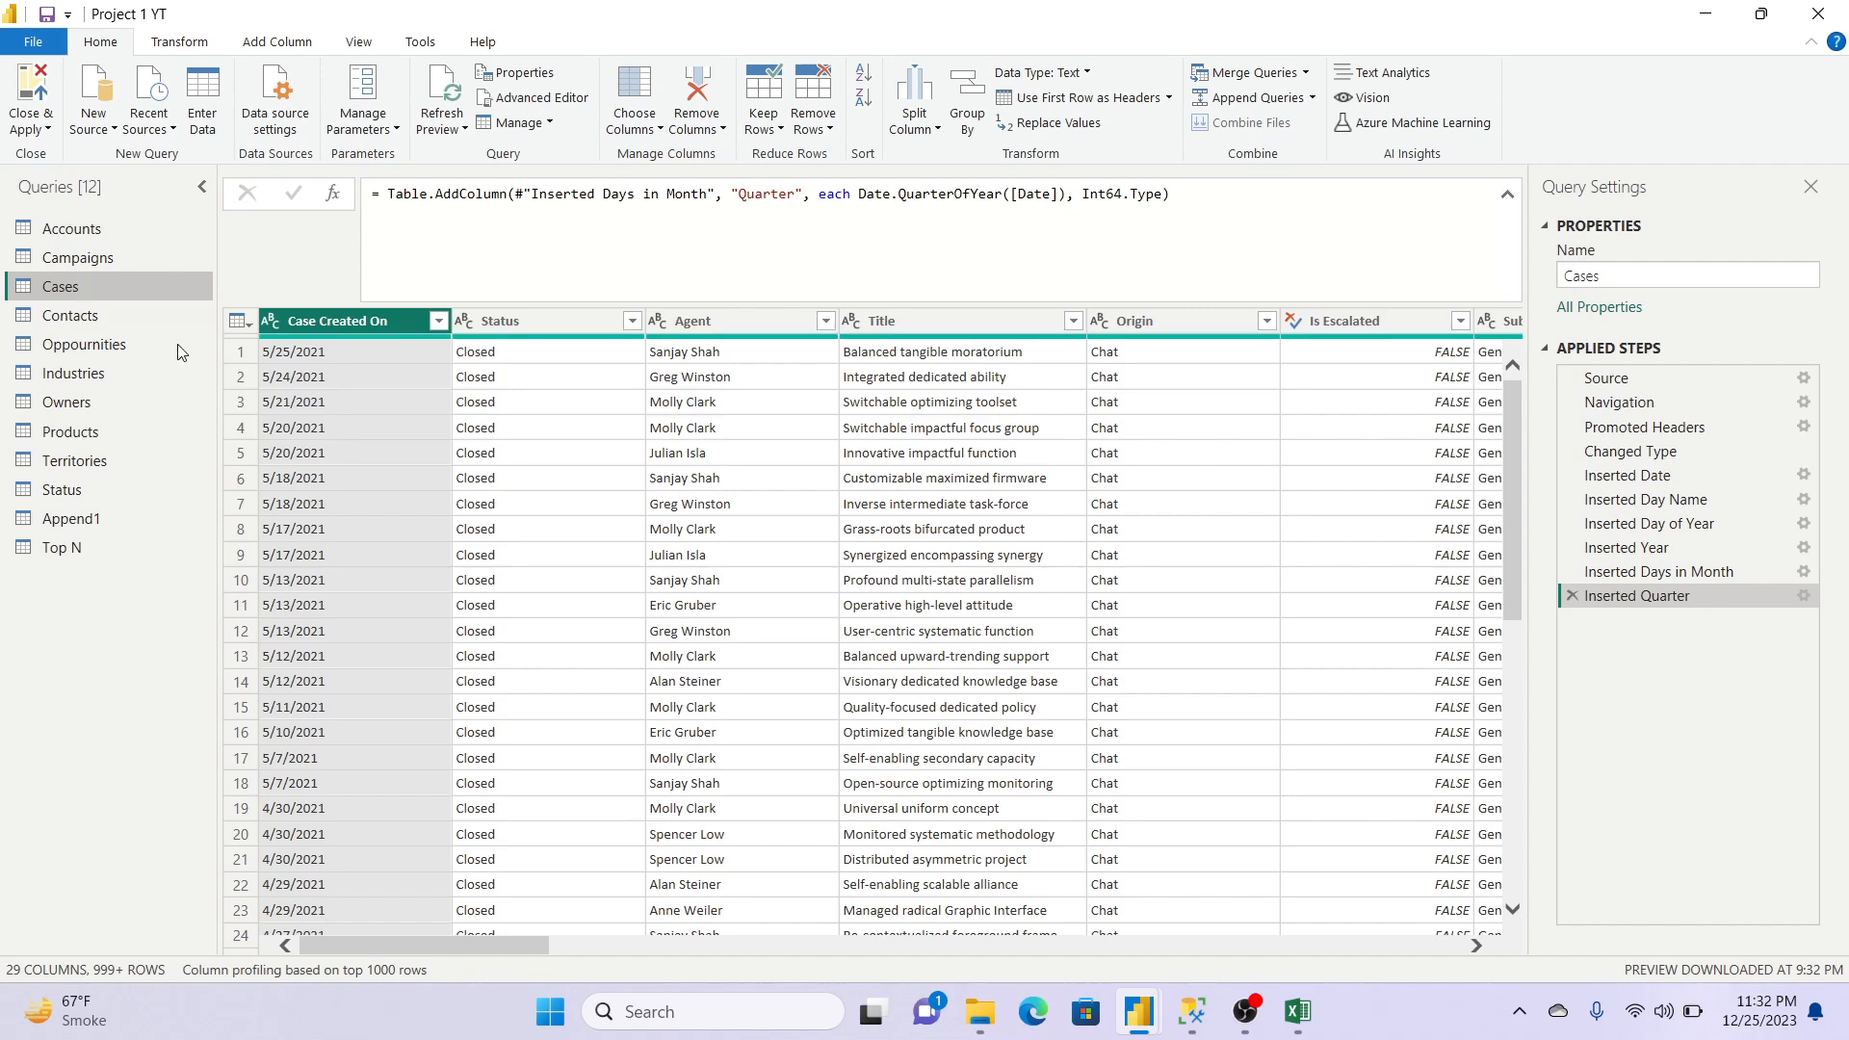
{"action": "left_click", "coordinate": [100, 259]}
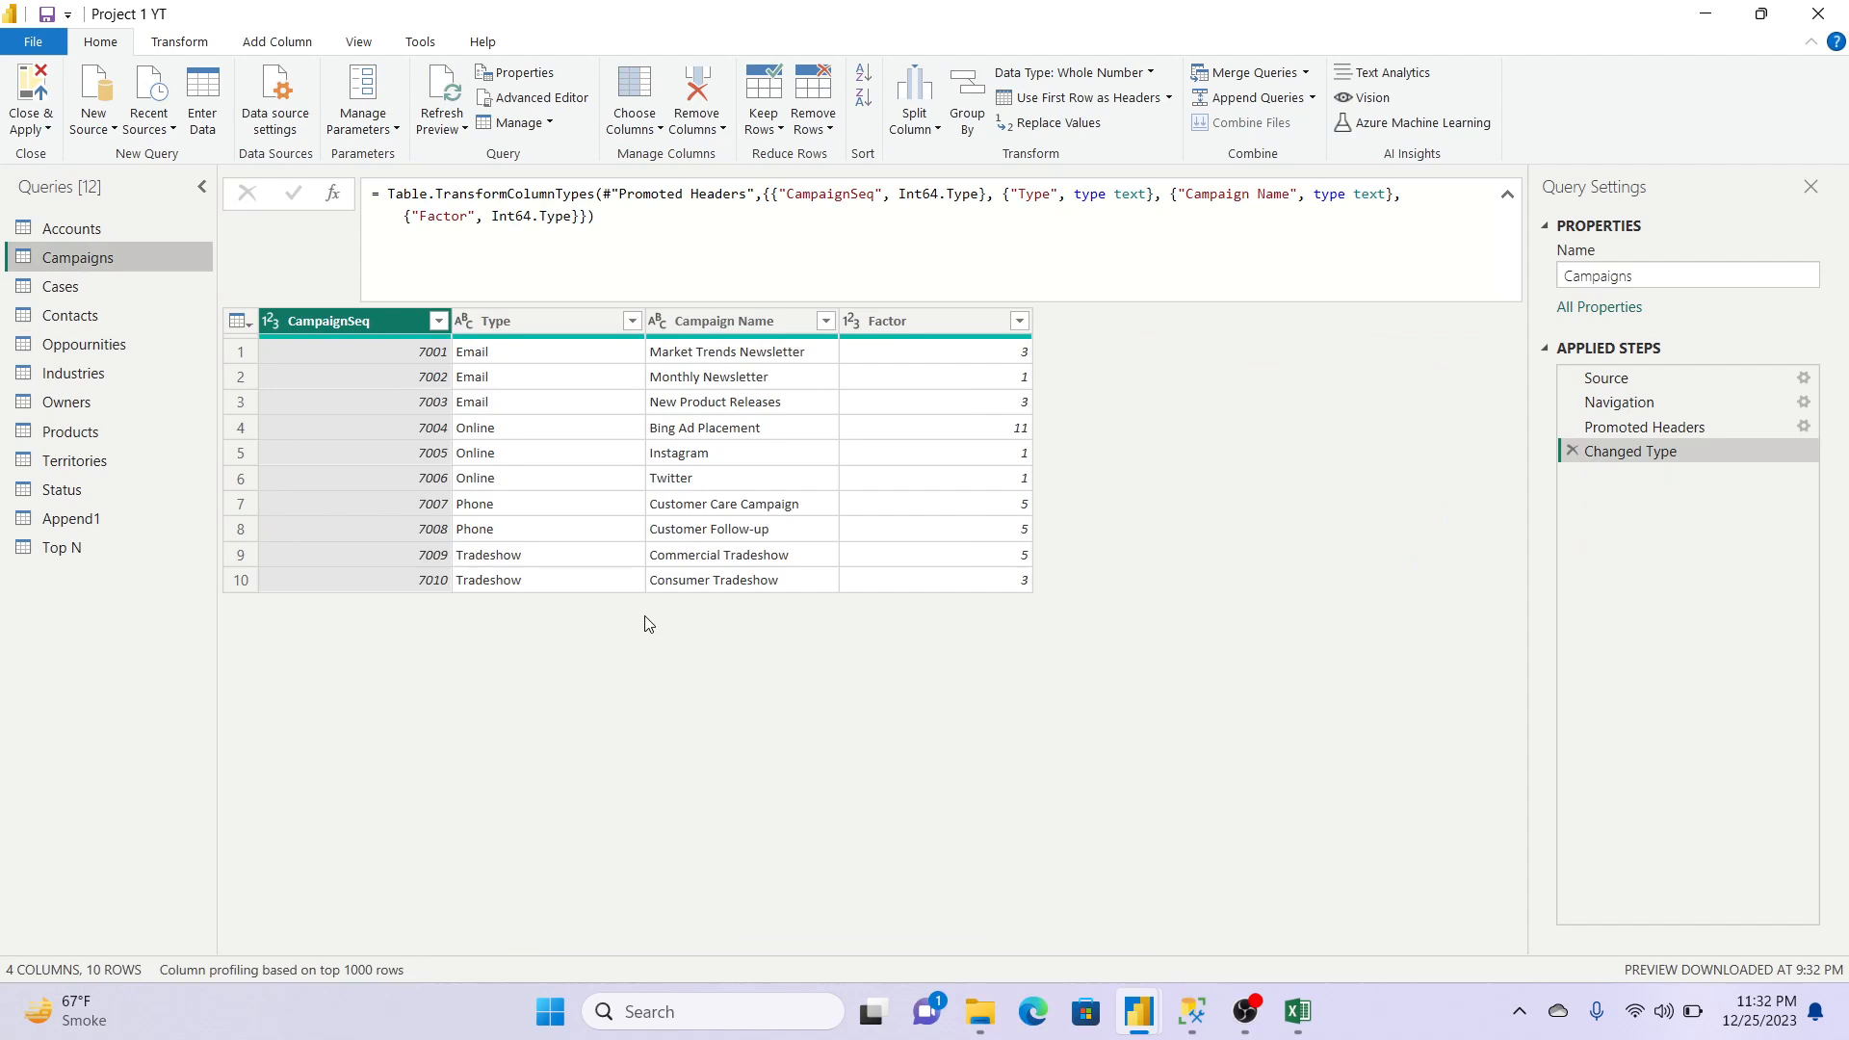
{"action": "left_click", "coordinate": [311, 45]}
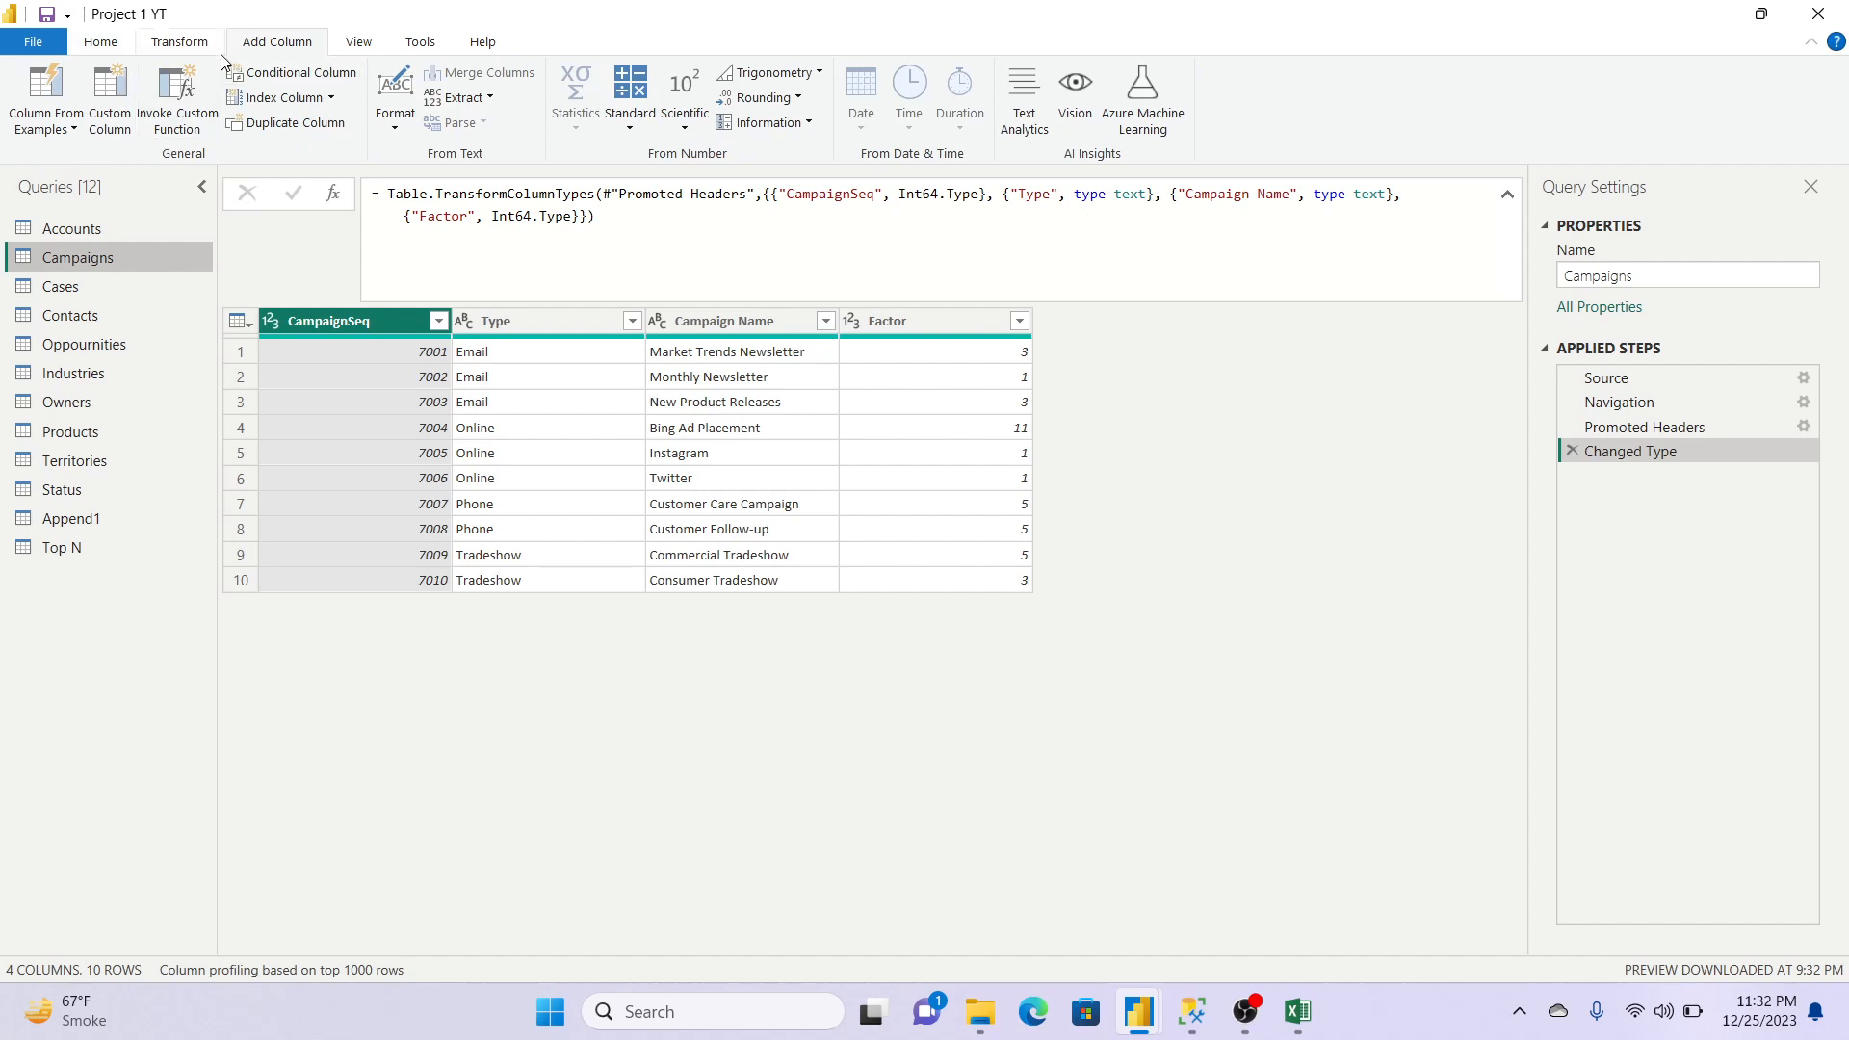
{"action": "left_click", "coordinate": [331, 97]}
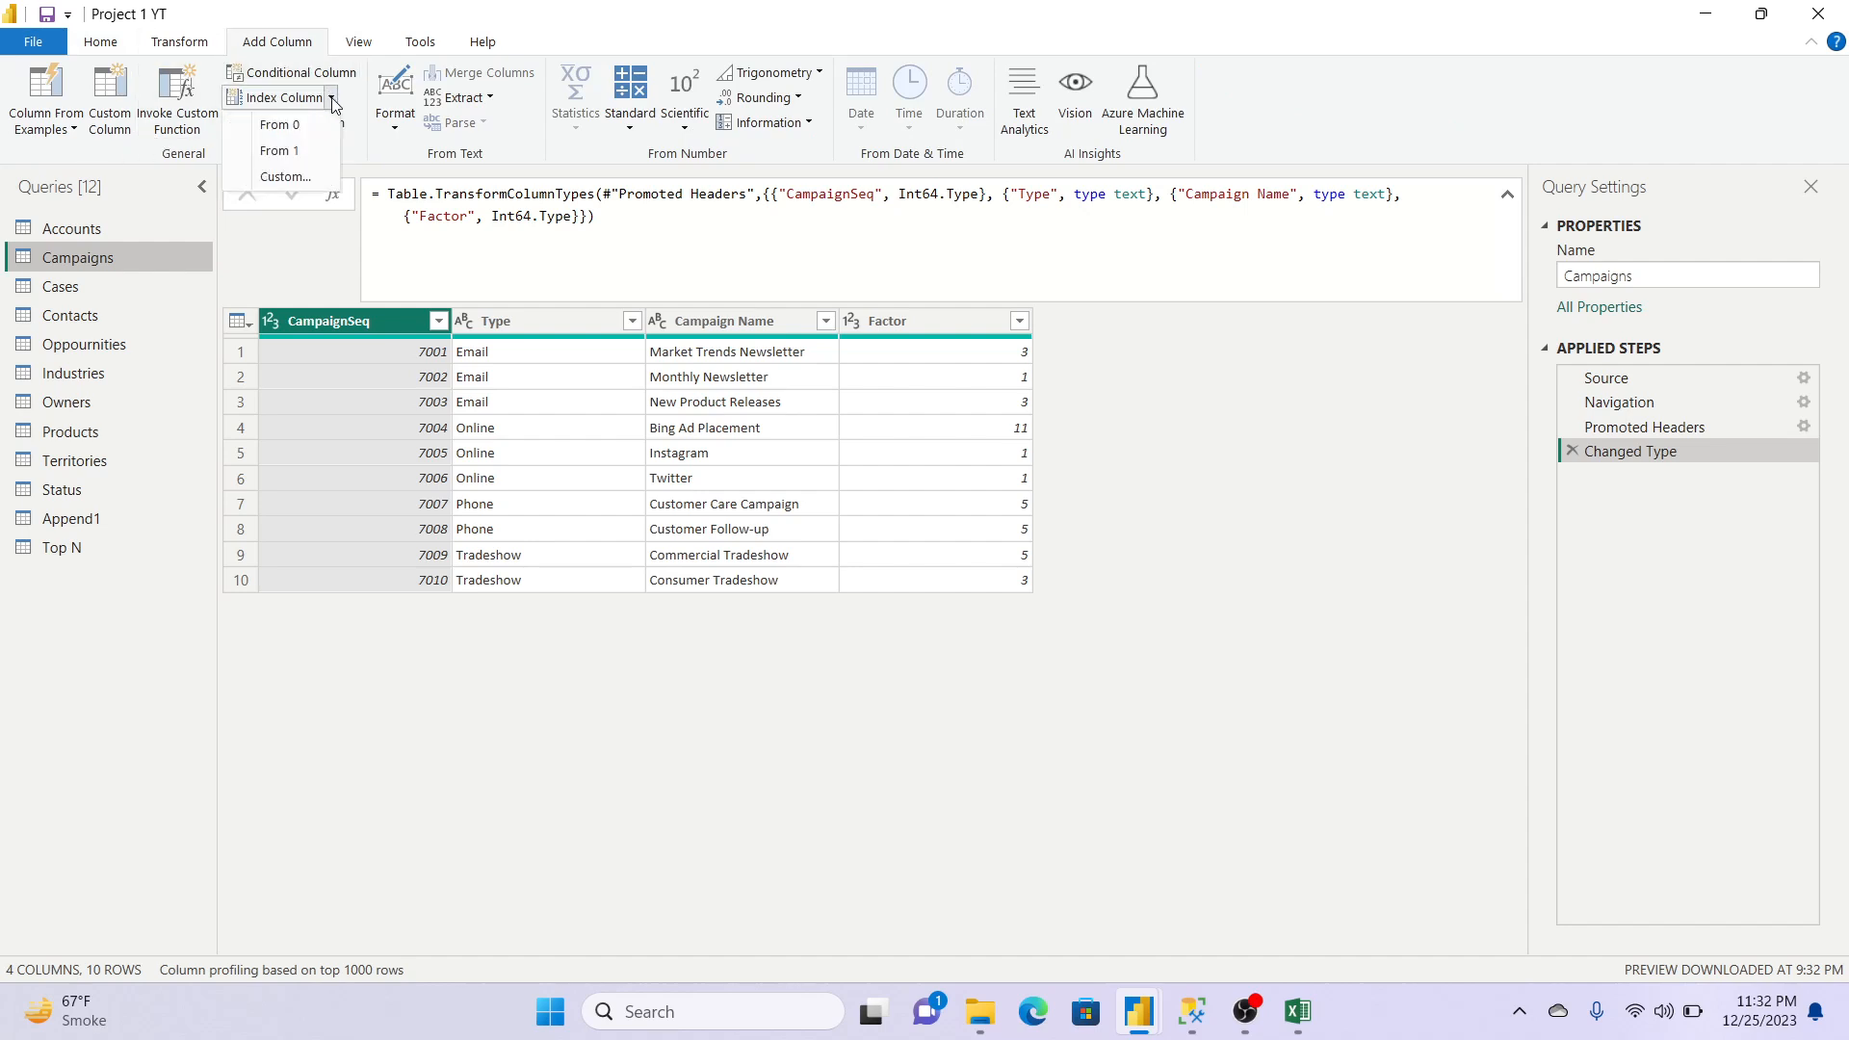
{"action": "left_click", "coordinate": [310, 164]}
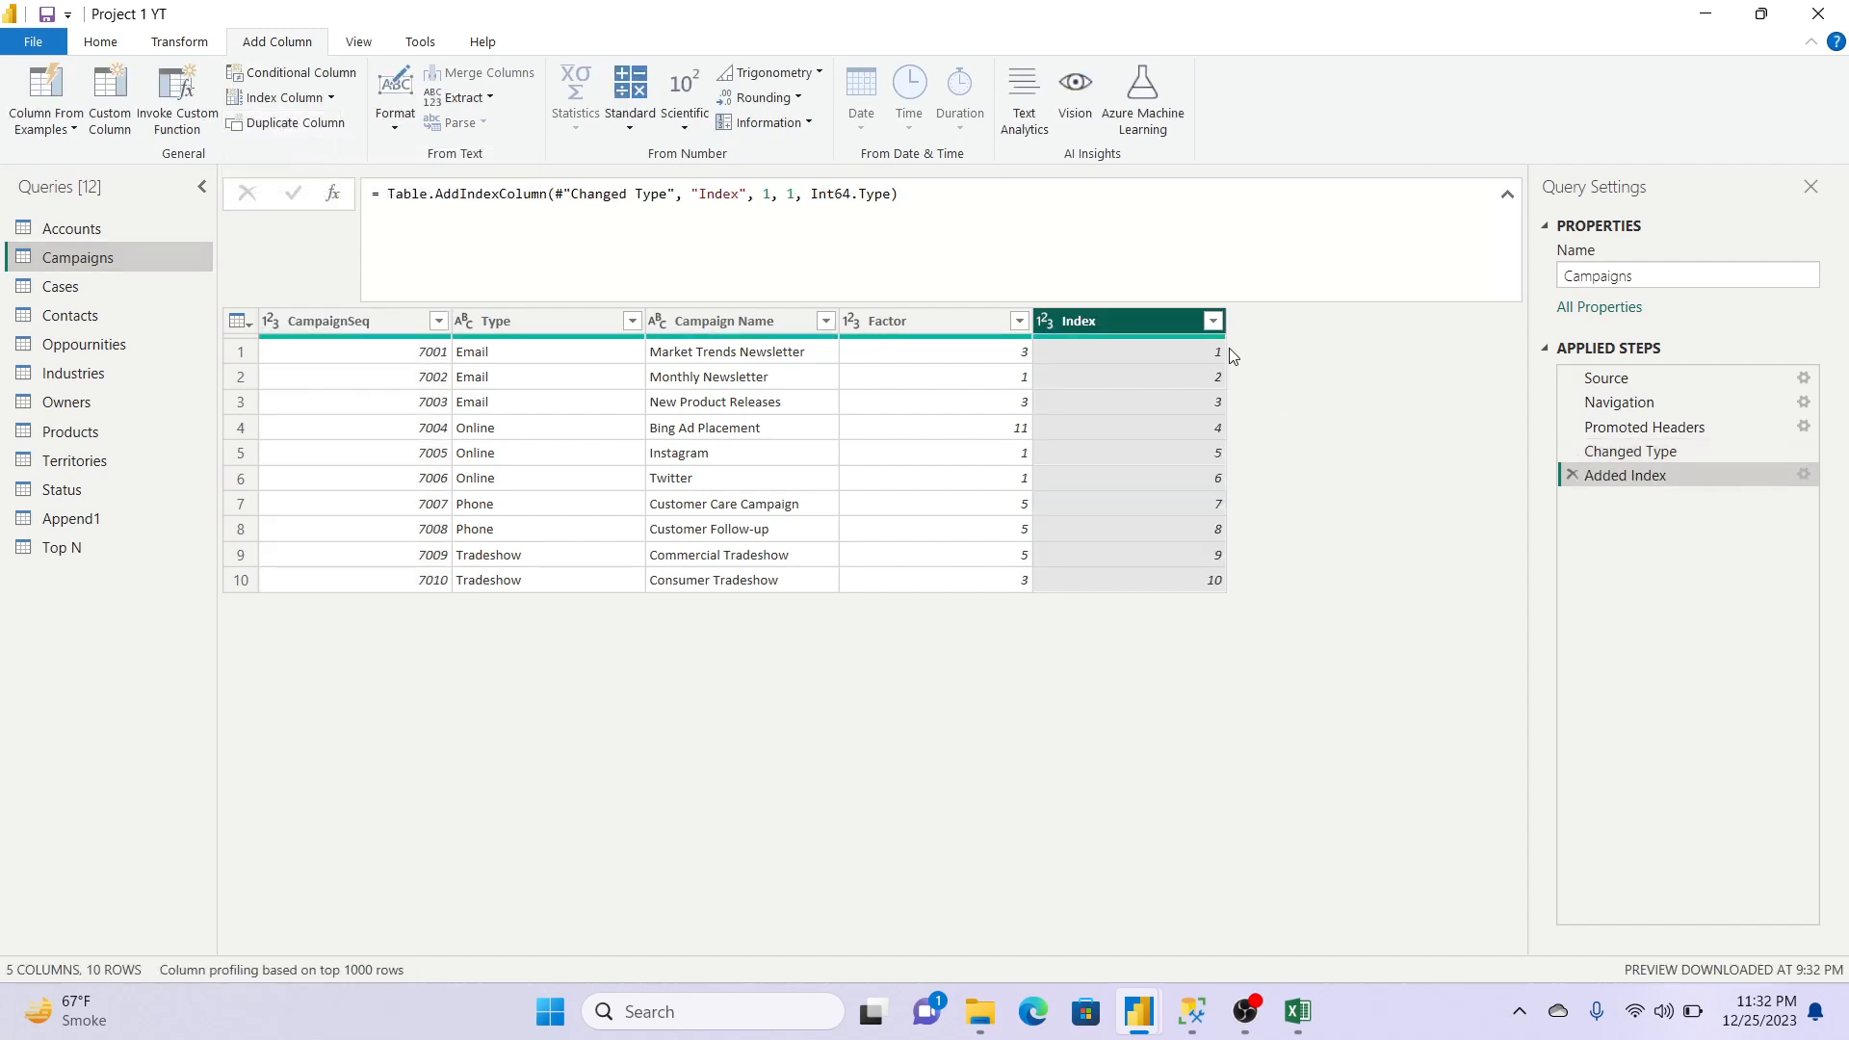
{"action": "left_click_drag", "start_coordinate": [1143, 320], "coordinate": [378, 310]}
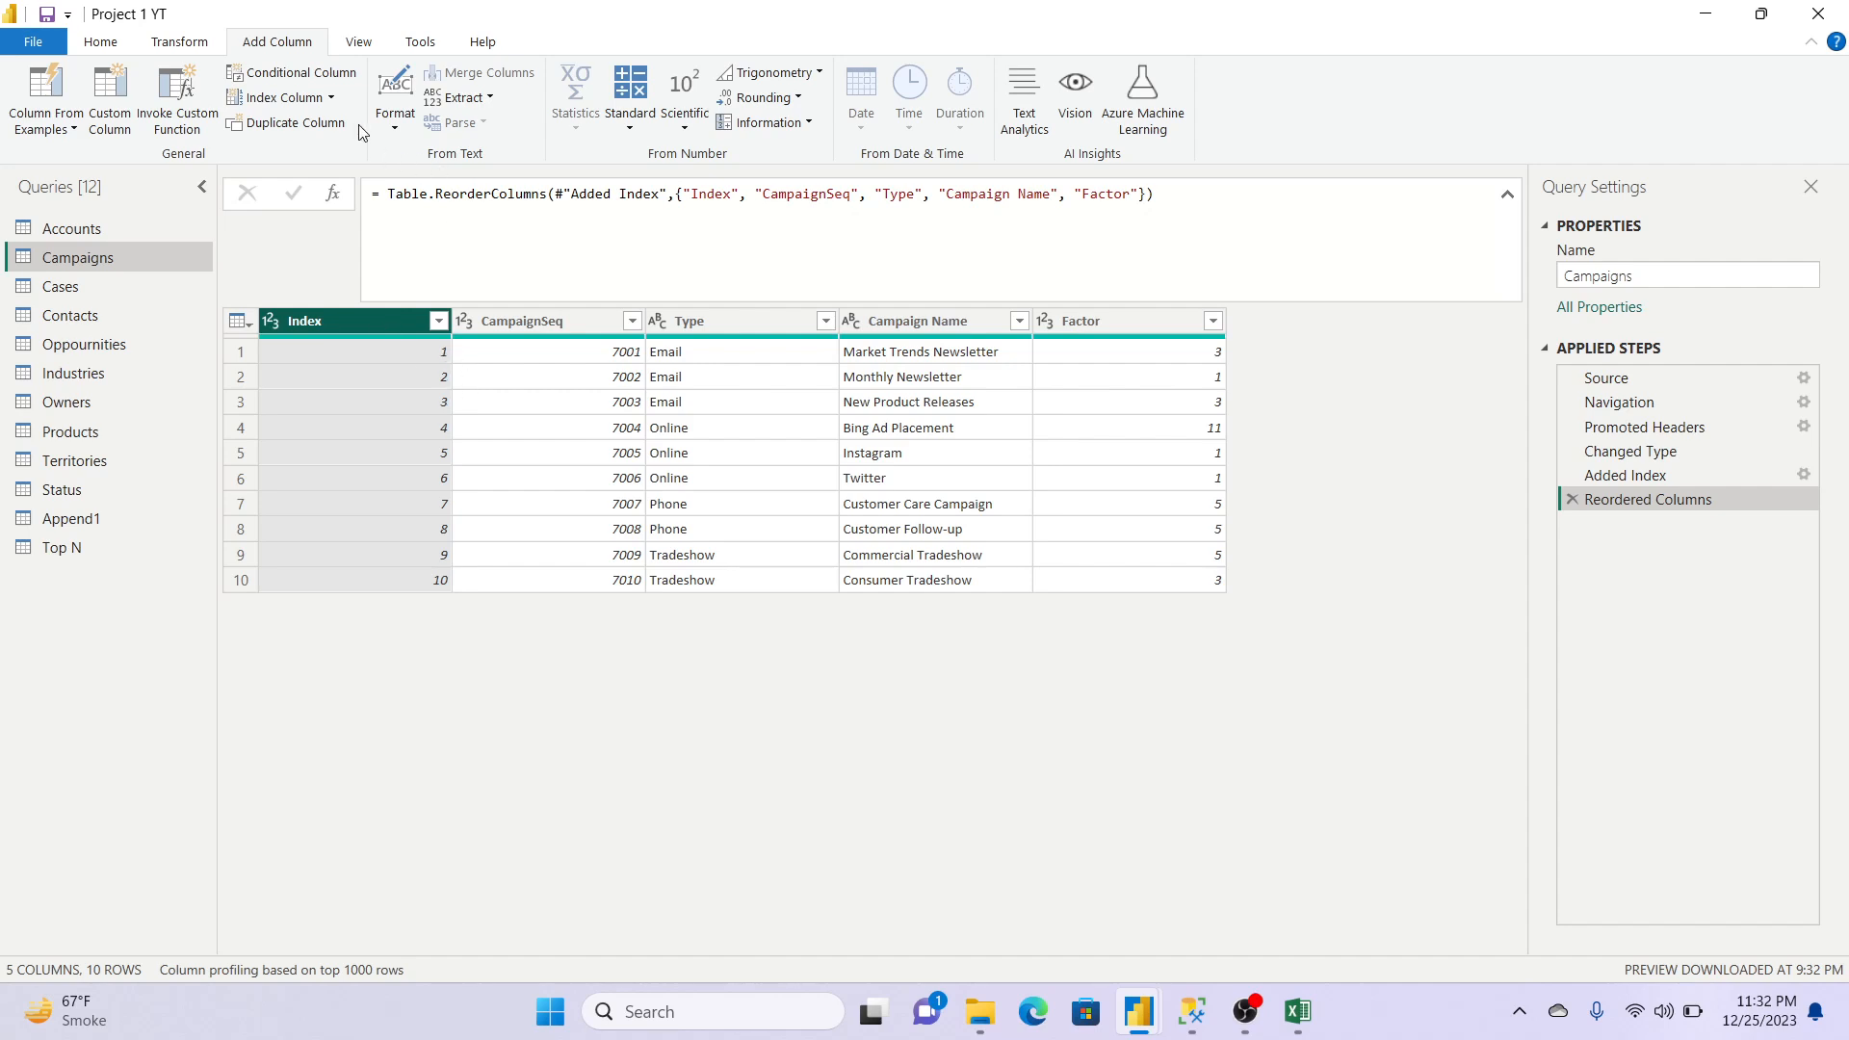
{"action": "left_click", "coordinate": [331, 98]}
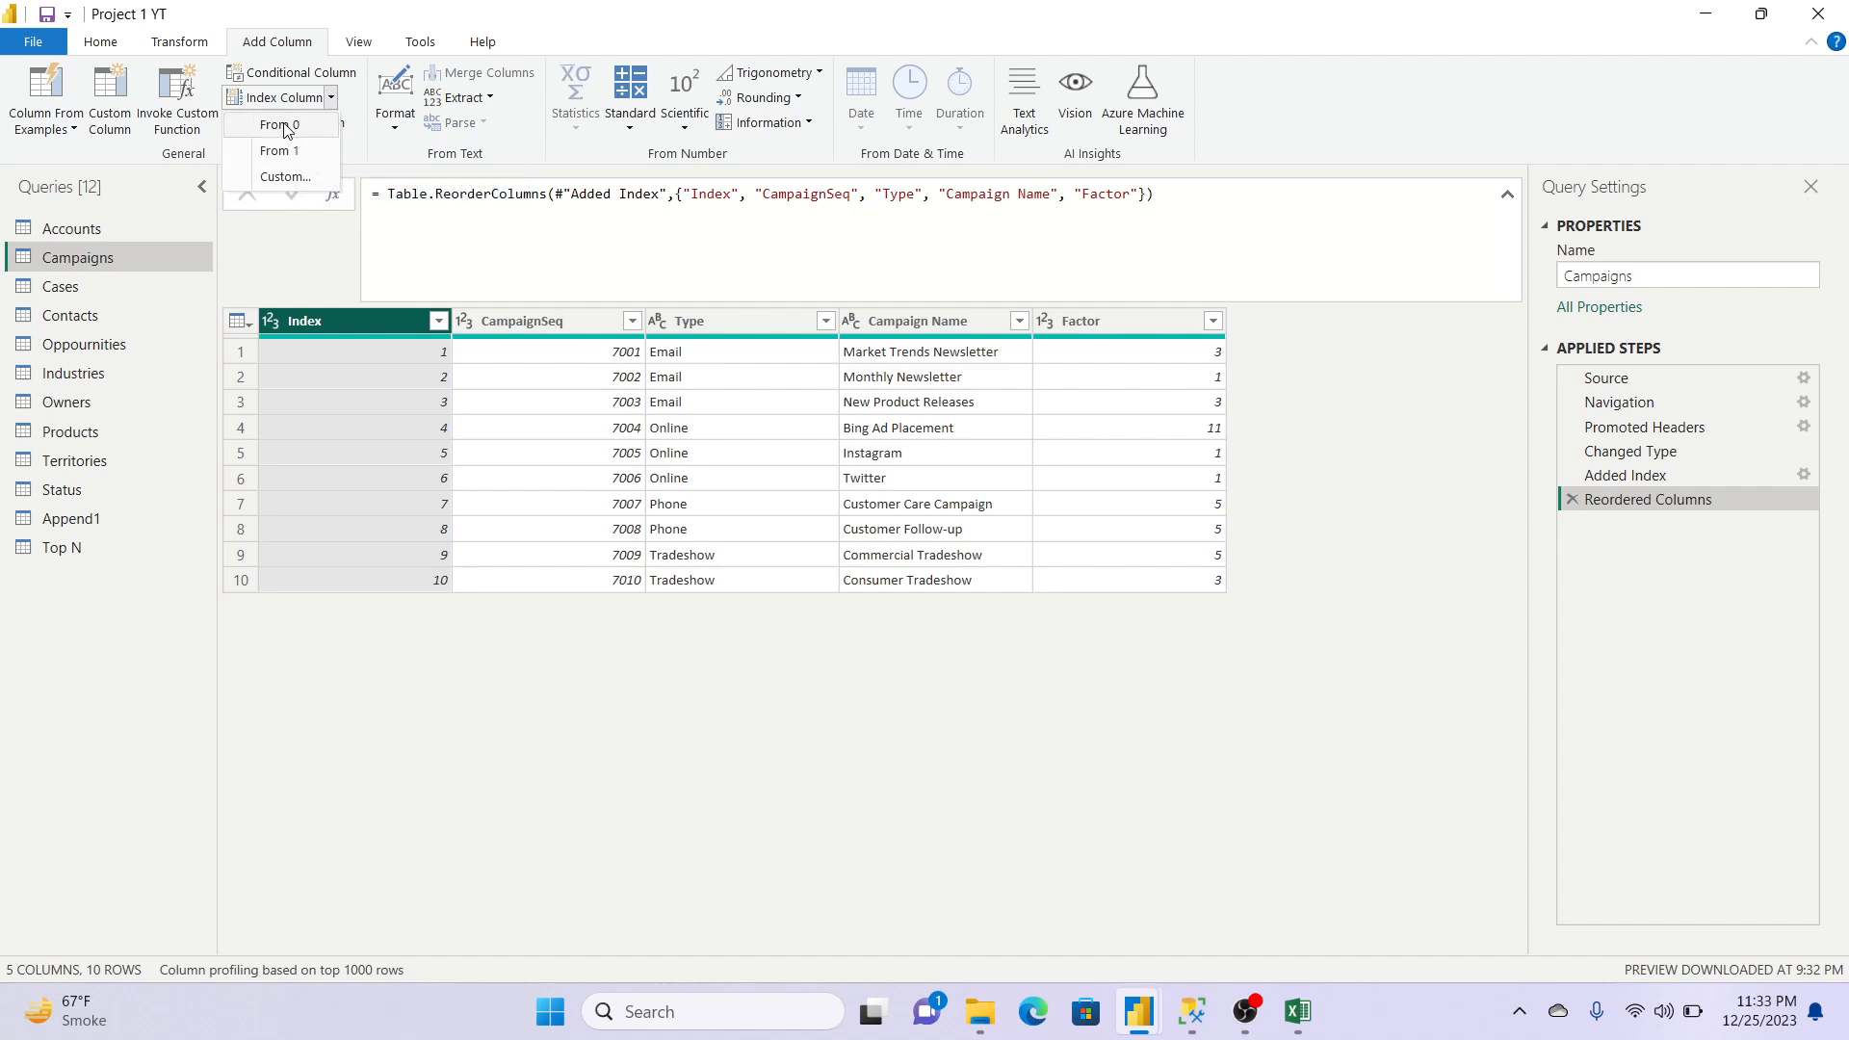
{"action": "left_click", "coordinate": [925, 9]}
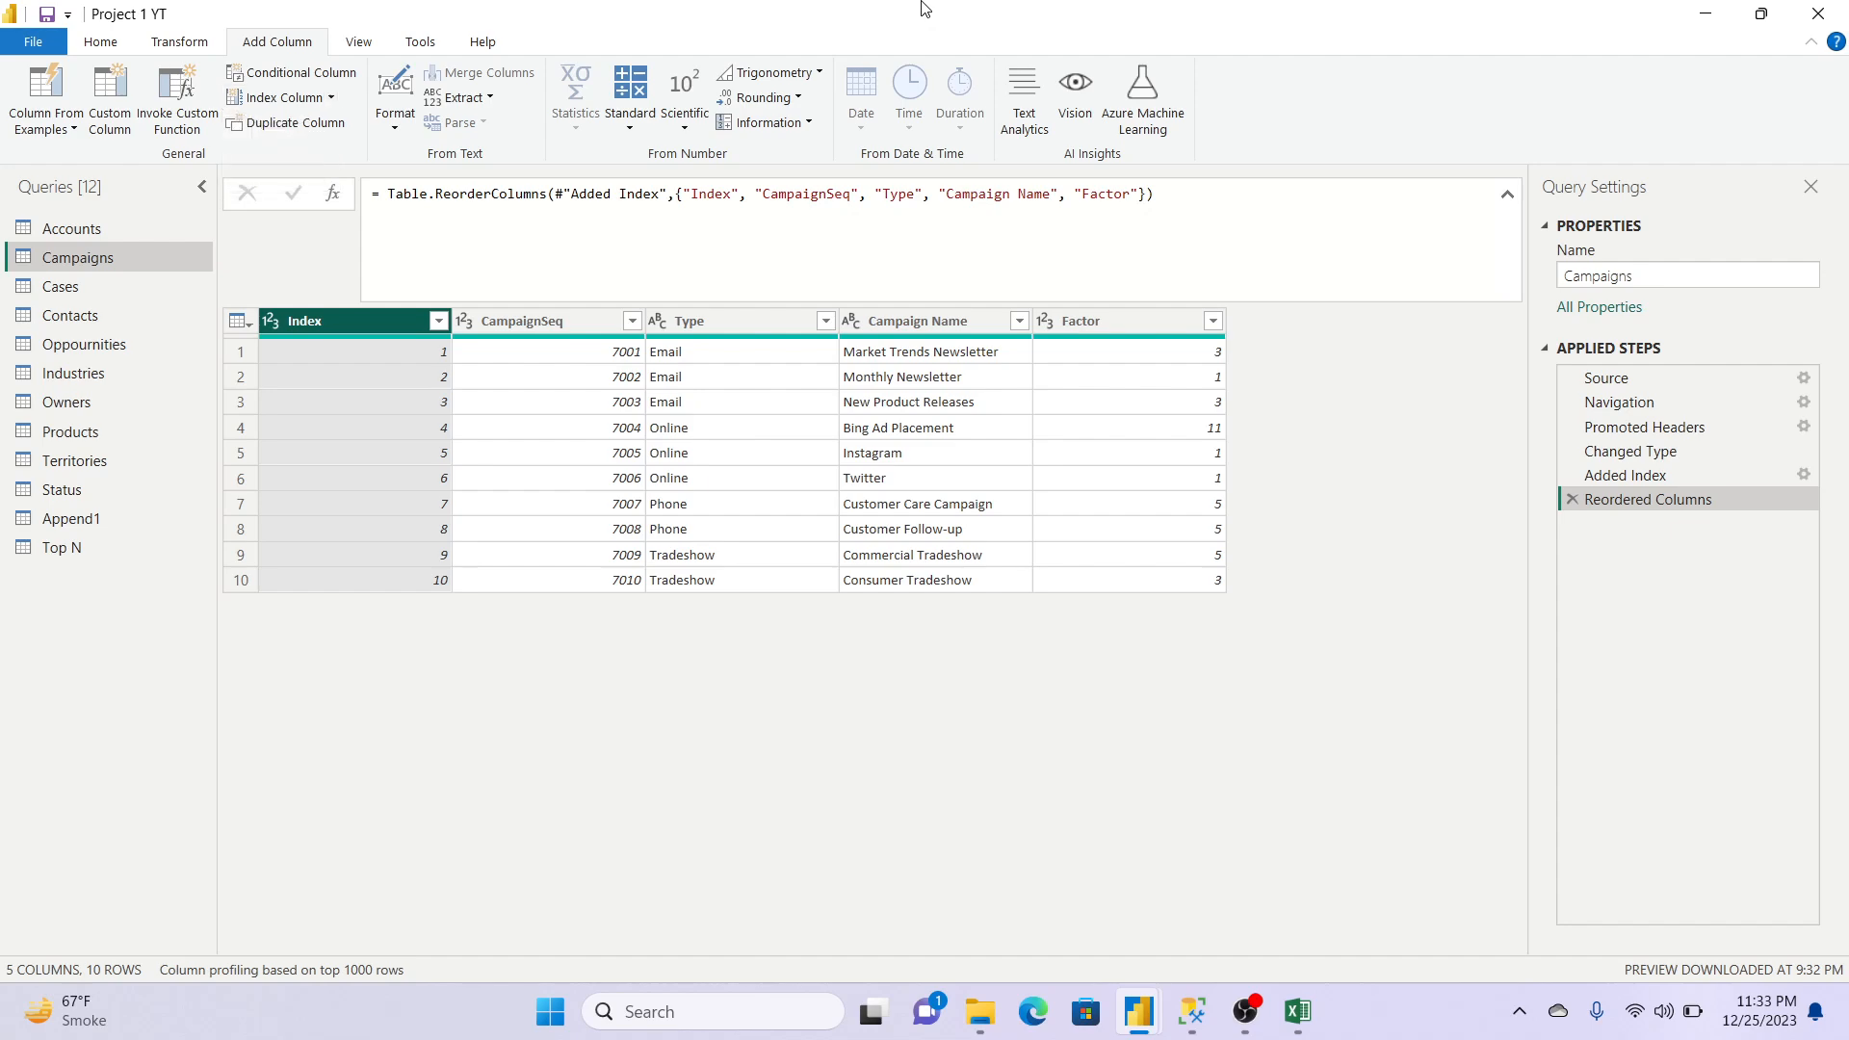
{"action": "left_click", "coordinate": [69, 315]}
{"action": "left_click", "coordinate": [85, 286]}
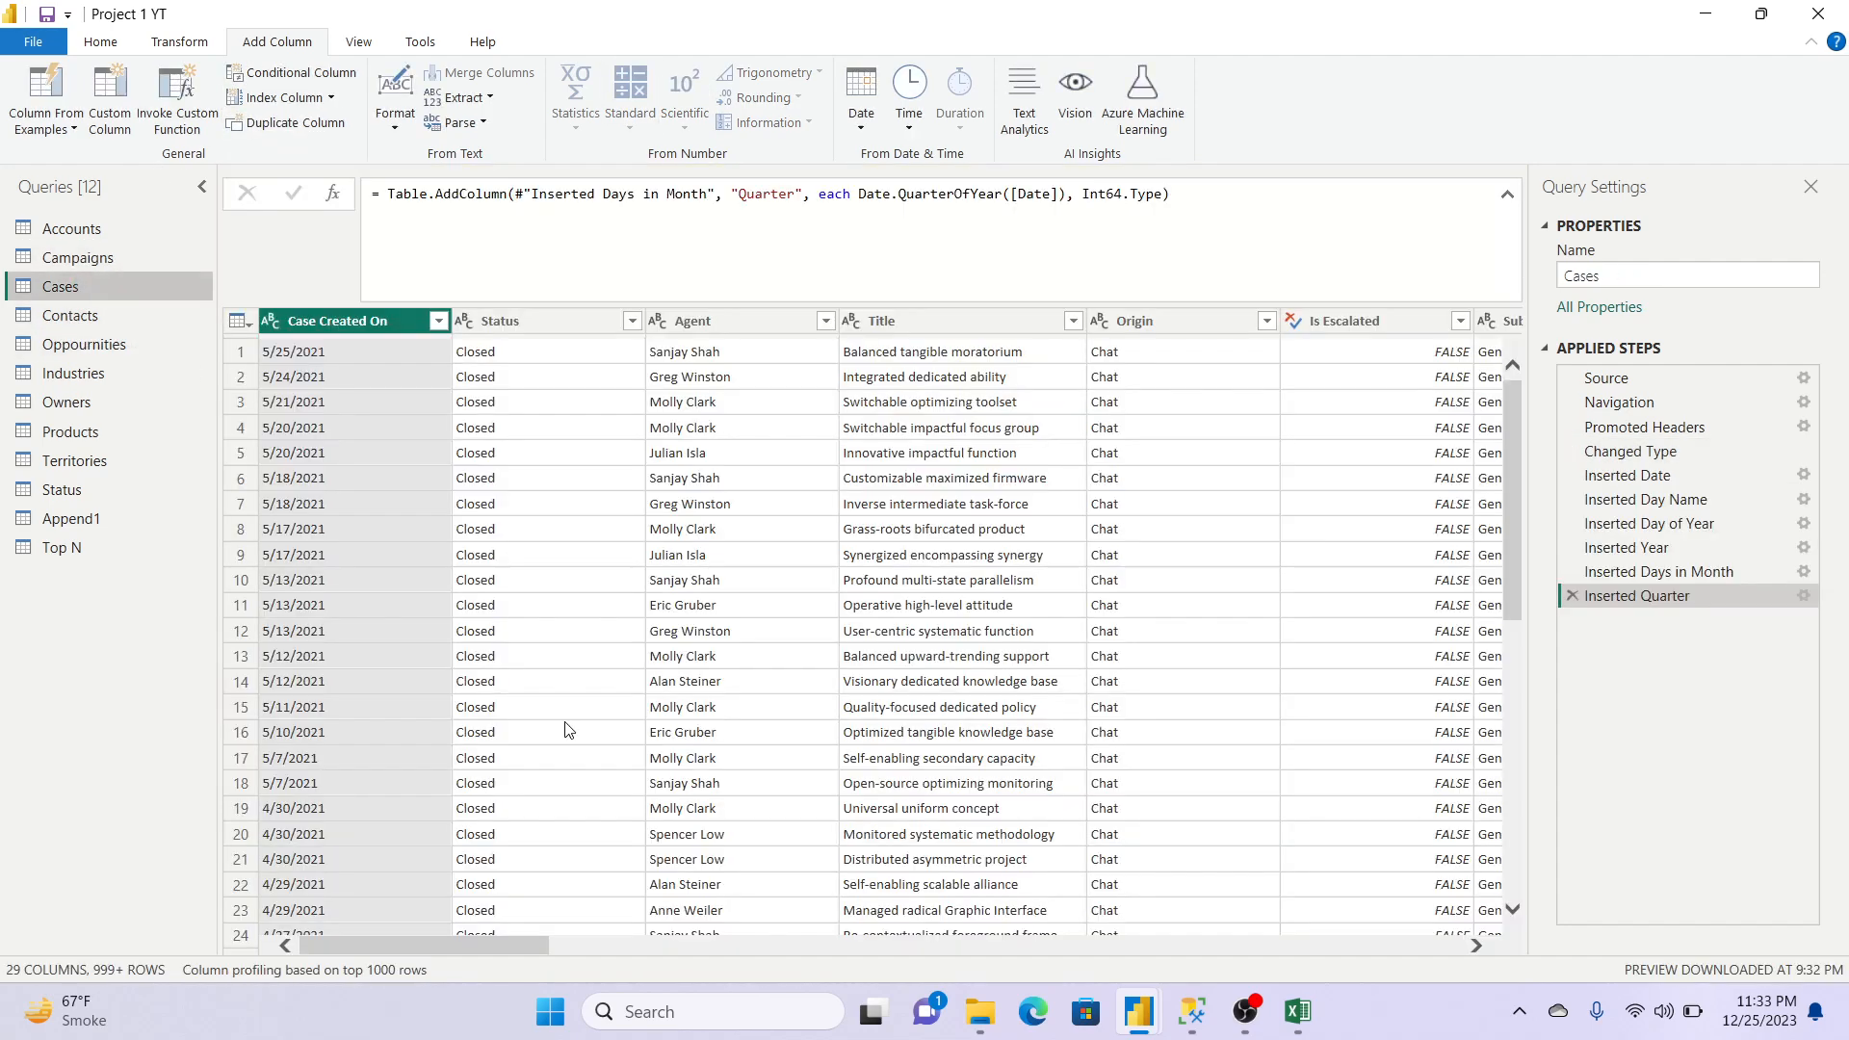
{"action": "left_click_drag", "start_coordinate": [430, 941], "coordinate": [486, 935]}
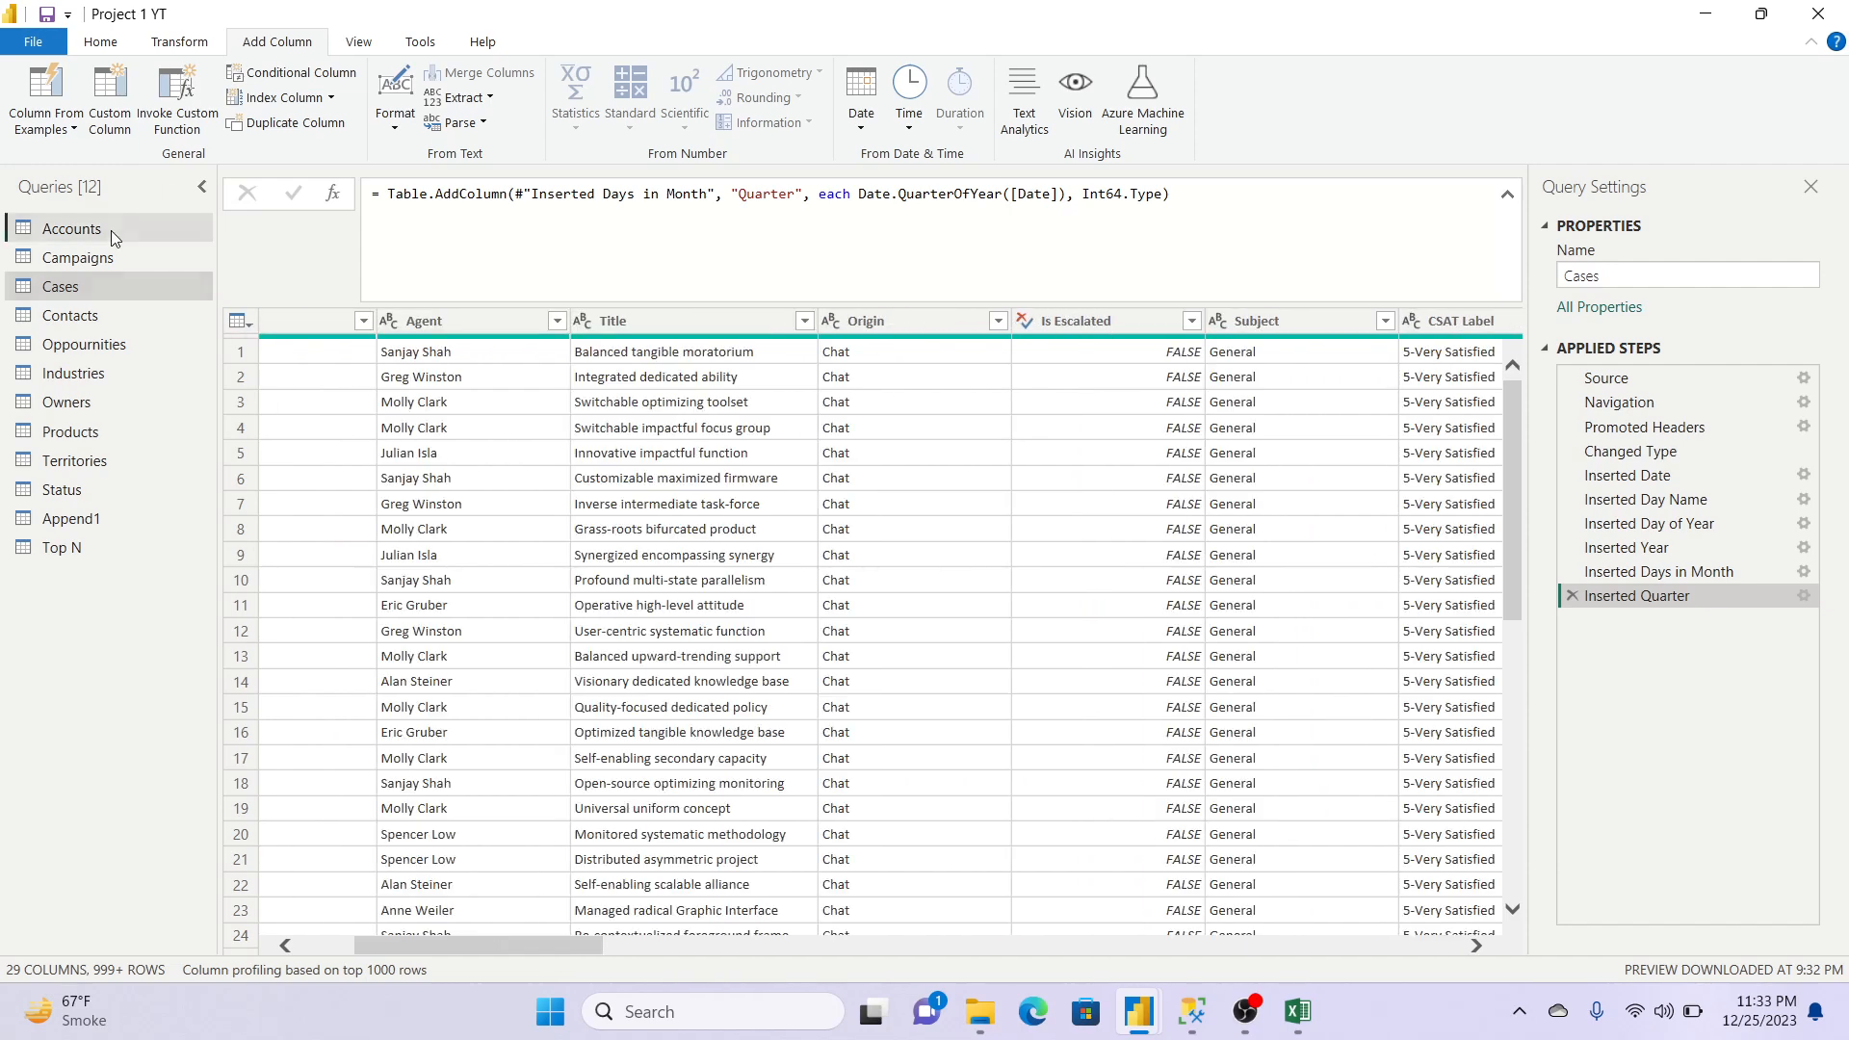
Step: Add a new column to the Accounts query that rounds the Latitude values up
{"action": "left_click", "coordinate": [71, 229]}
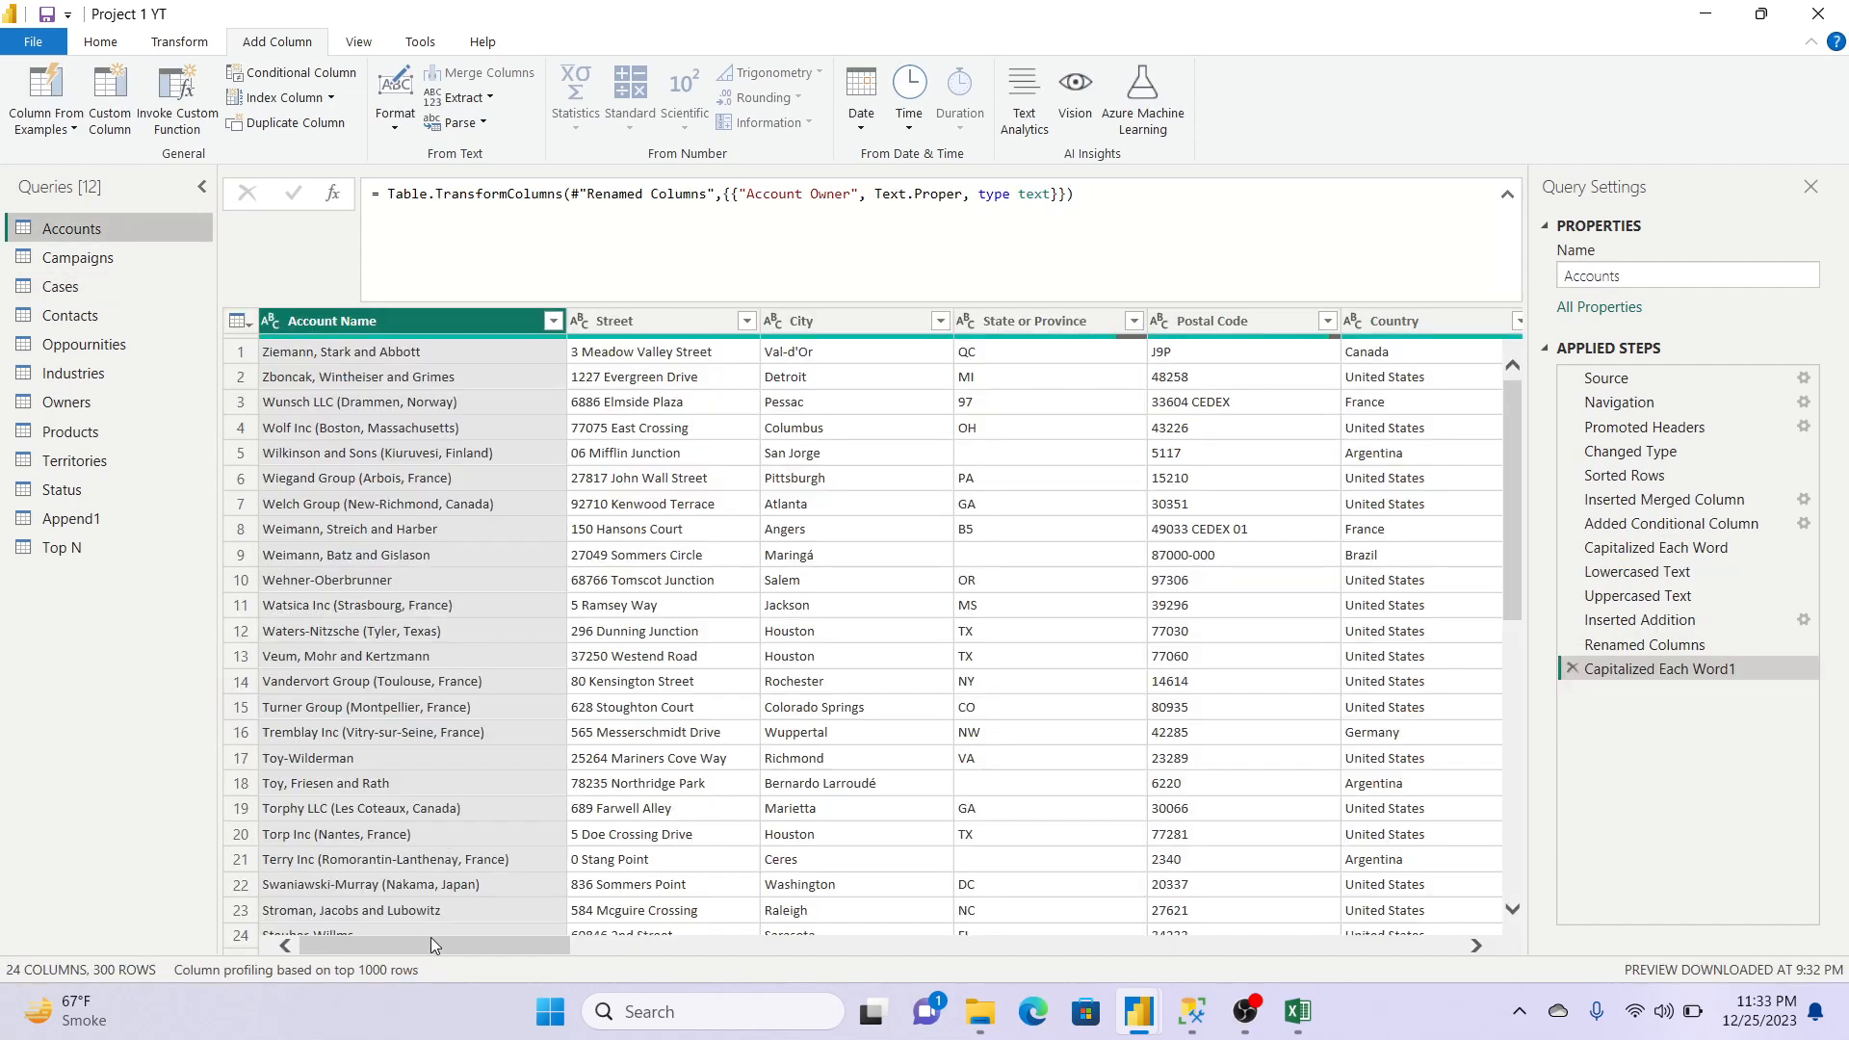
{"action": "left_click_drag", "start_coordinate": [431, 938], "coordinate": [637, 940]}
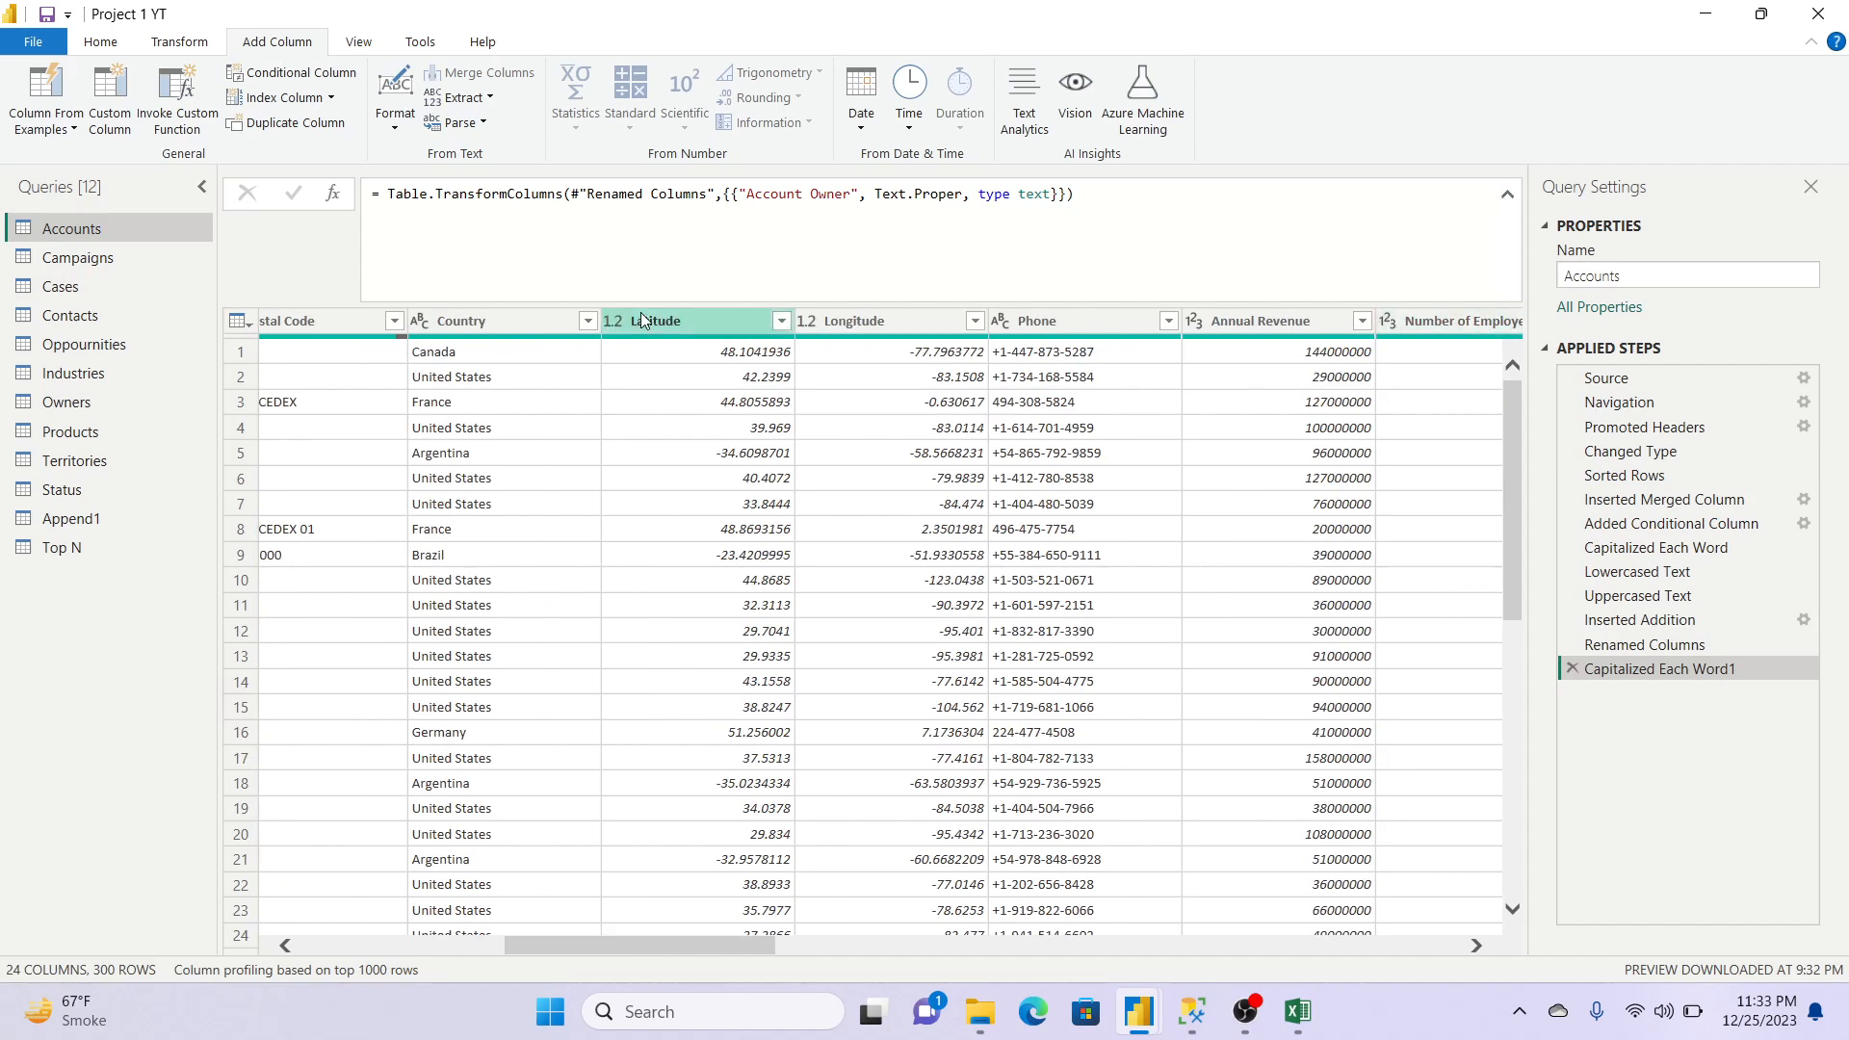
{"action": "left_click", "coordinate": [1508, 197]}
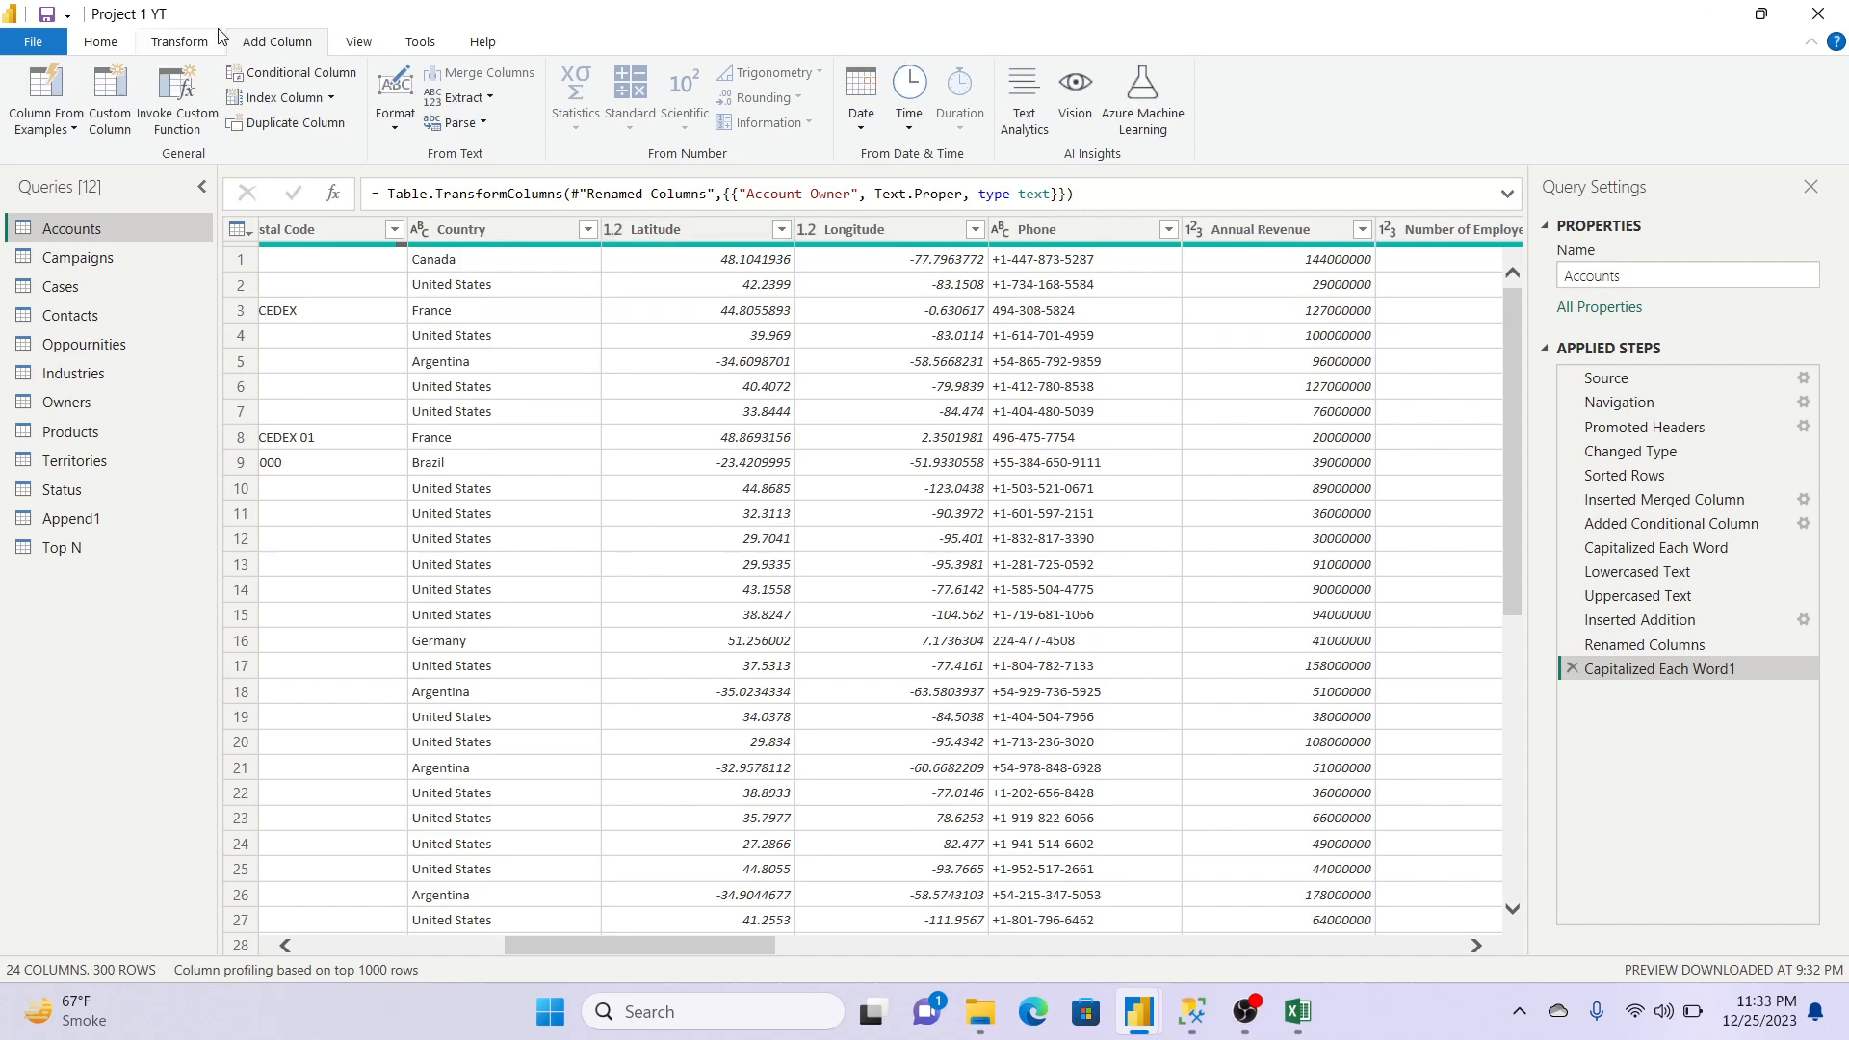
{"action": "left_click", "coordinate": [655, 229]}
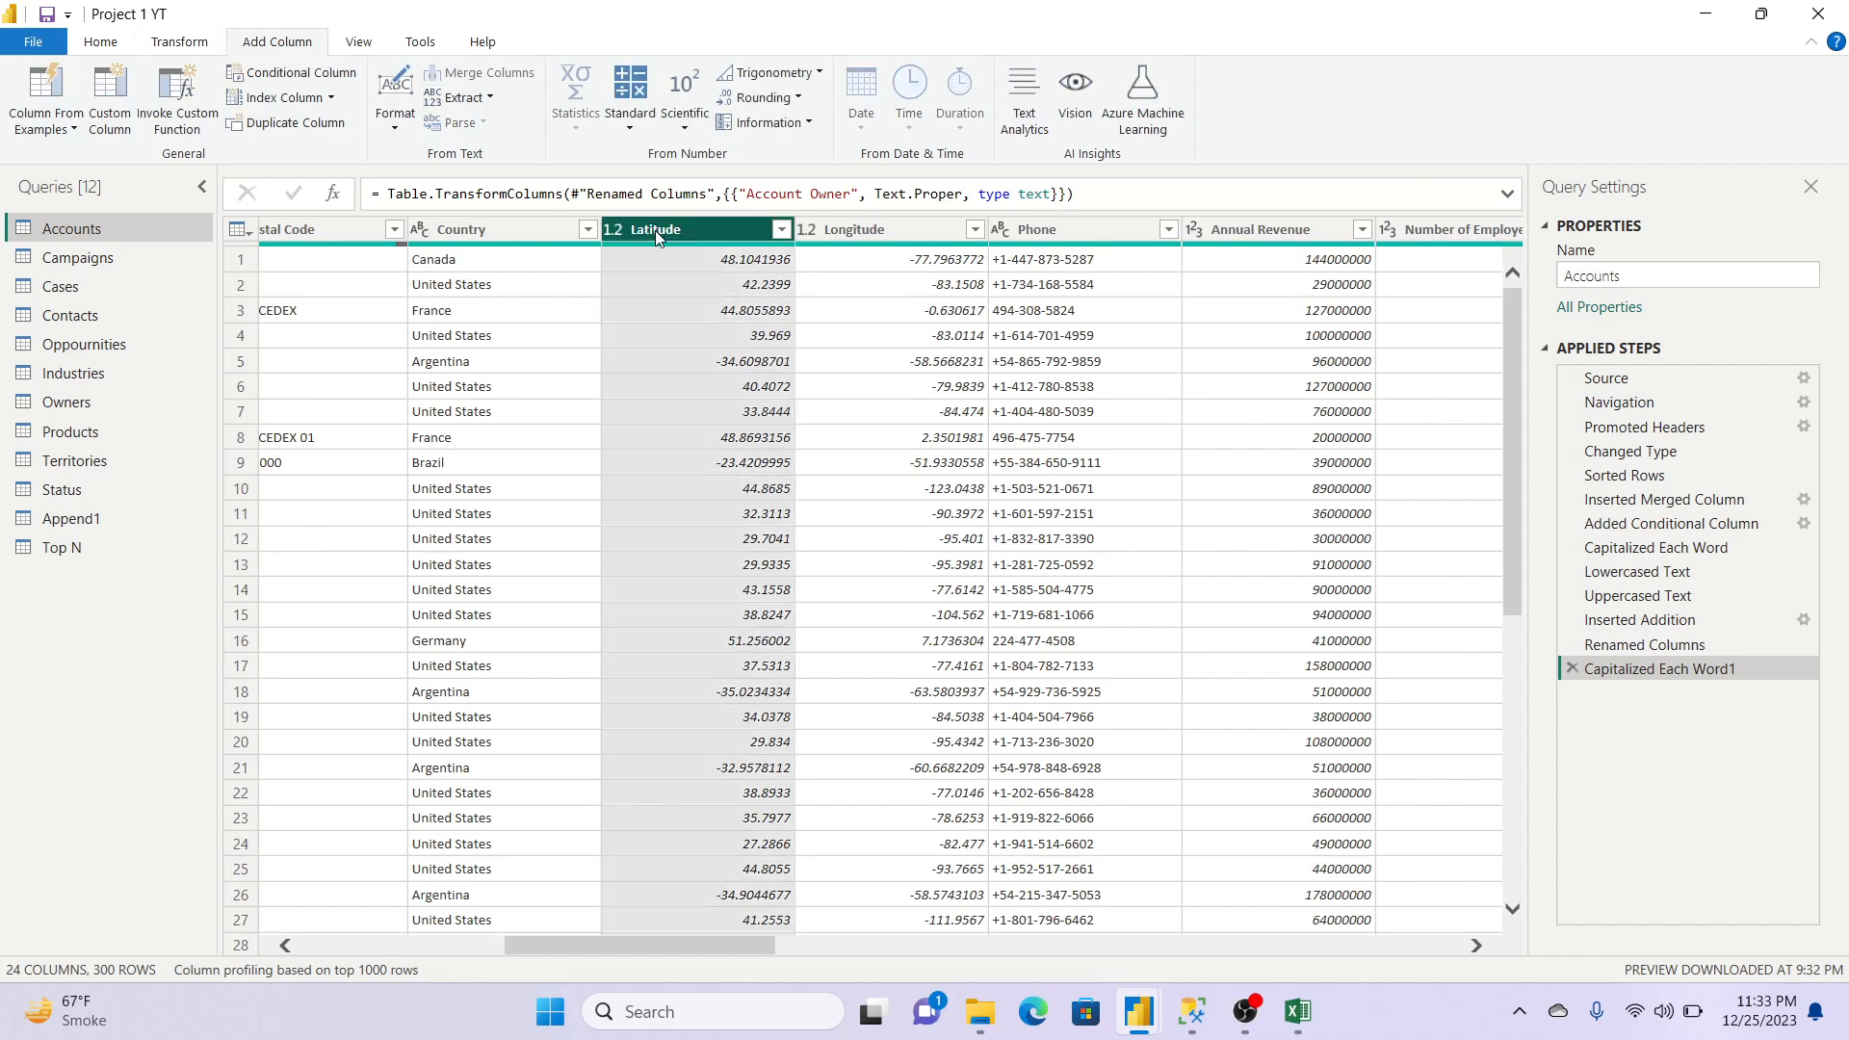
{"action": "left_click", "coordinate": [800, 98]}
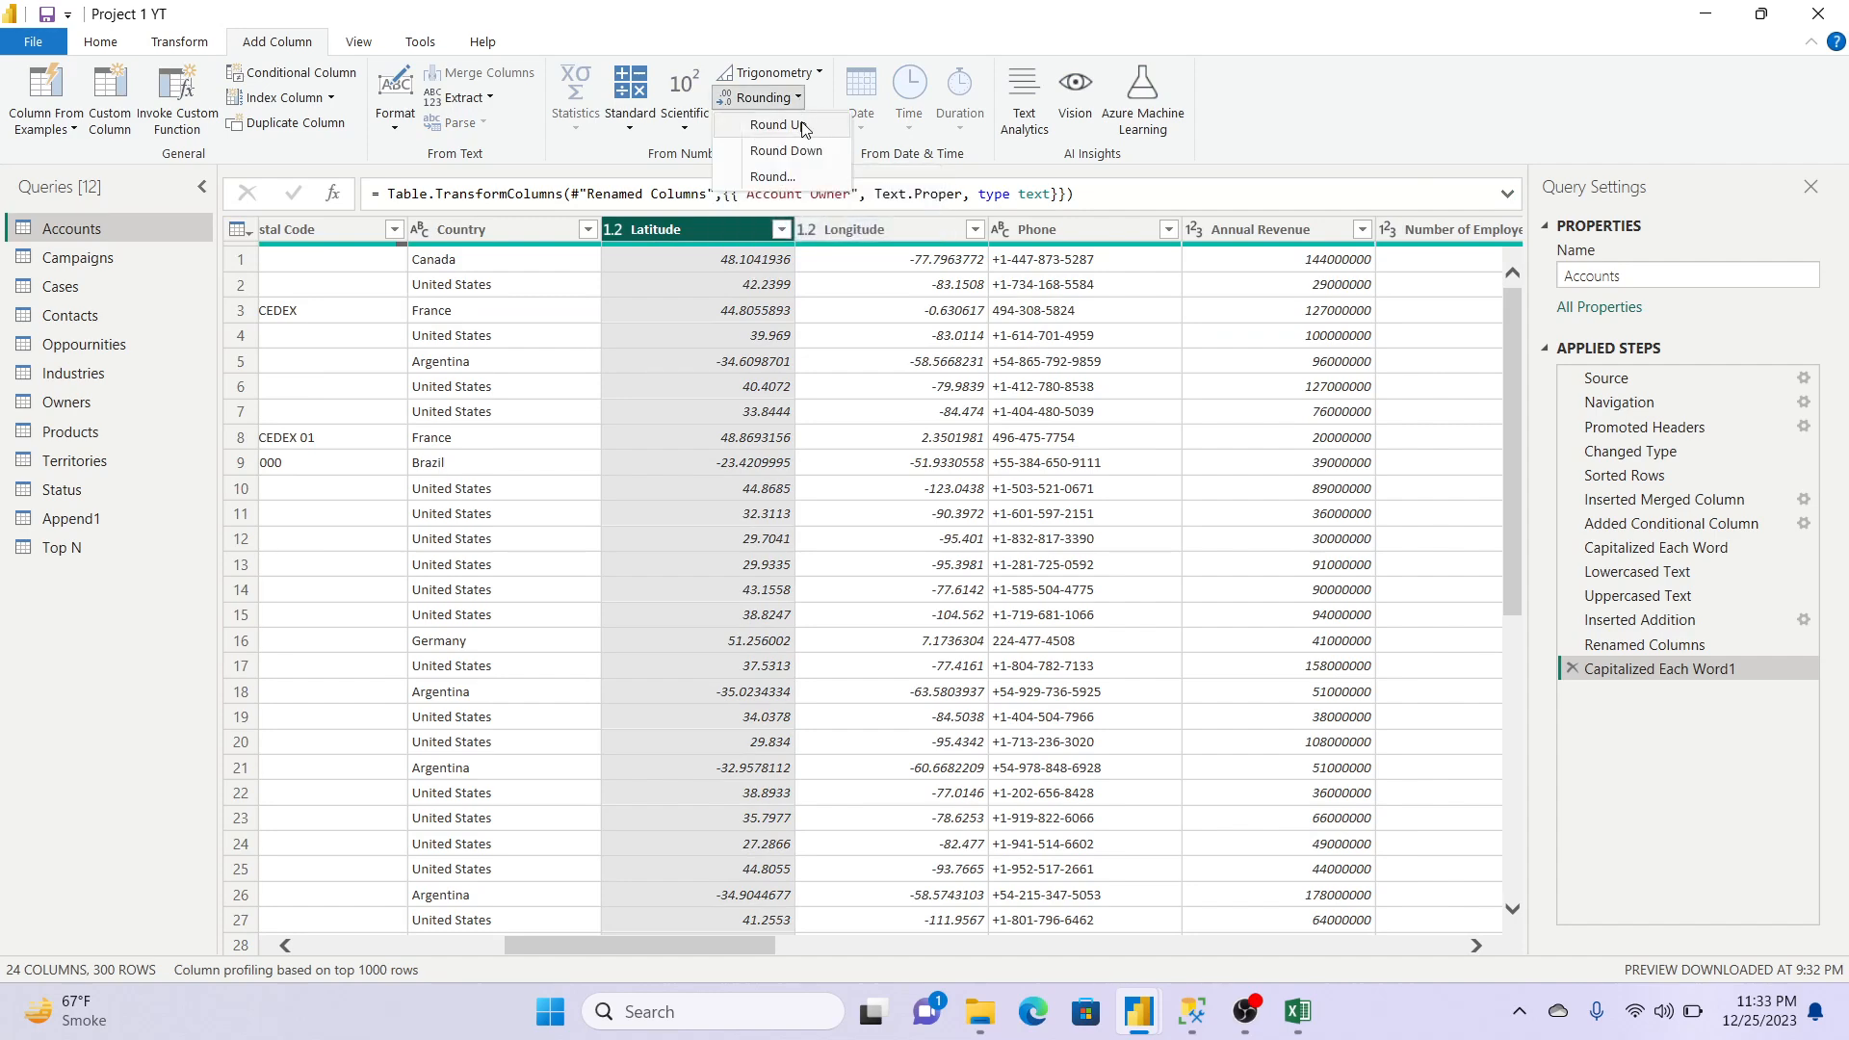
{"action": "left_click", "coordinate": [801, 126]}
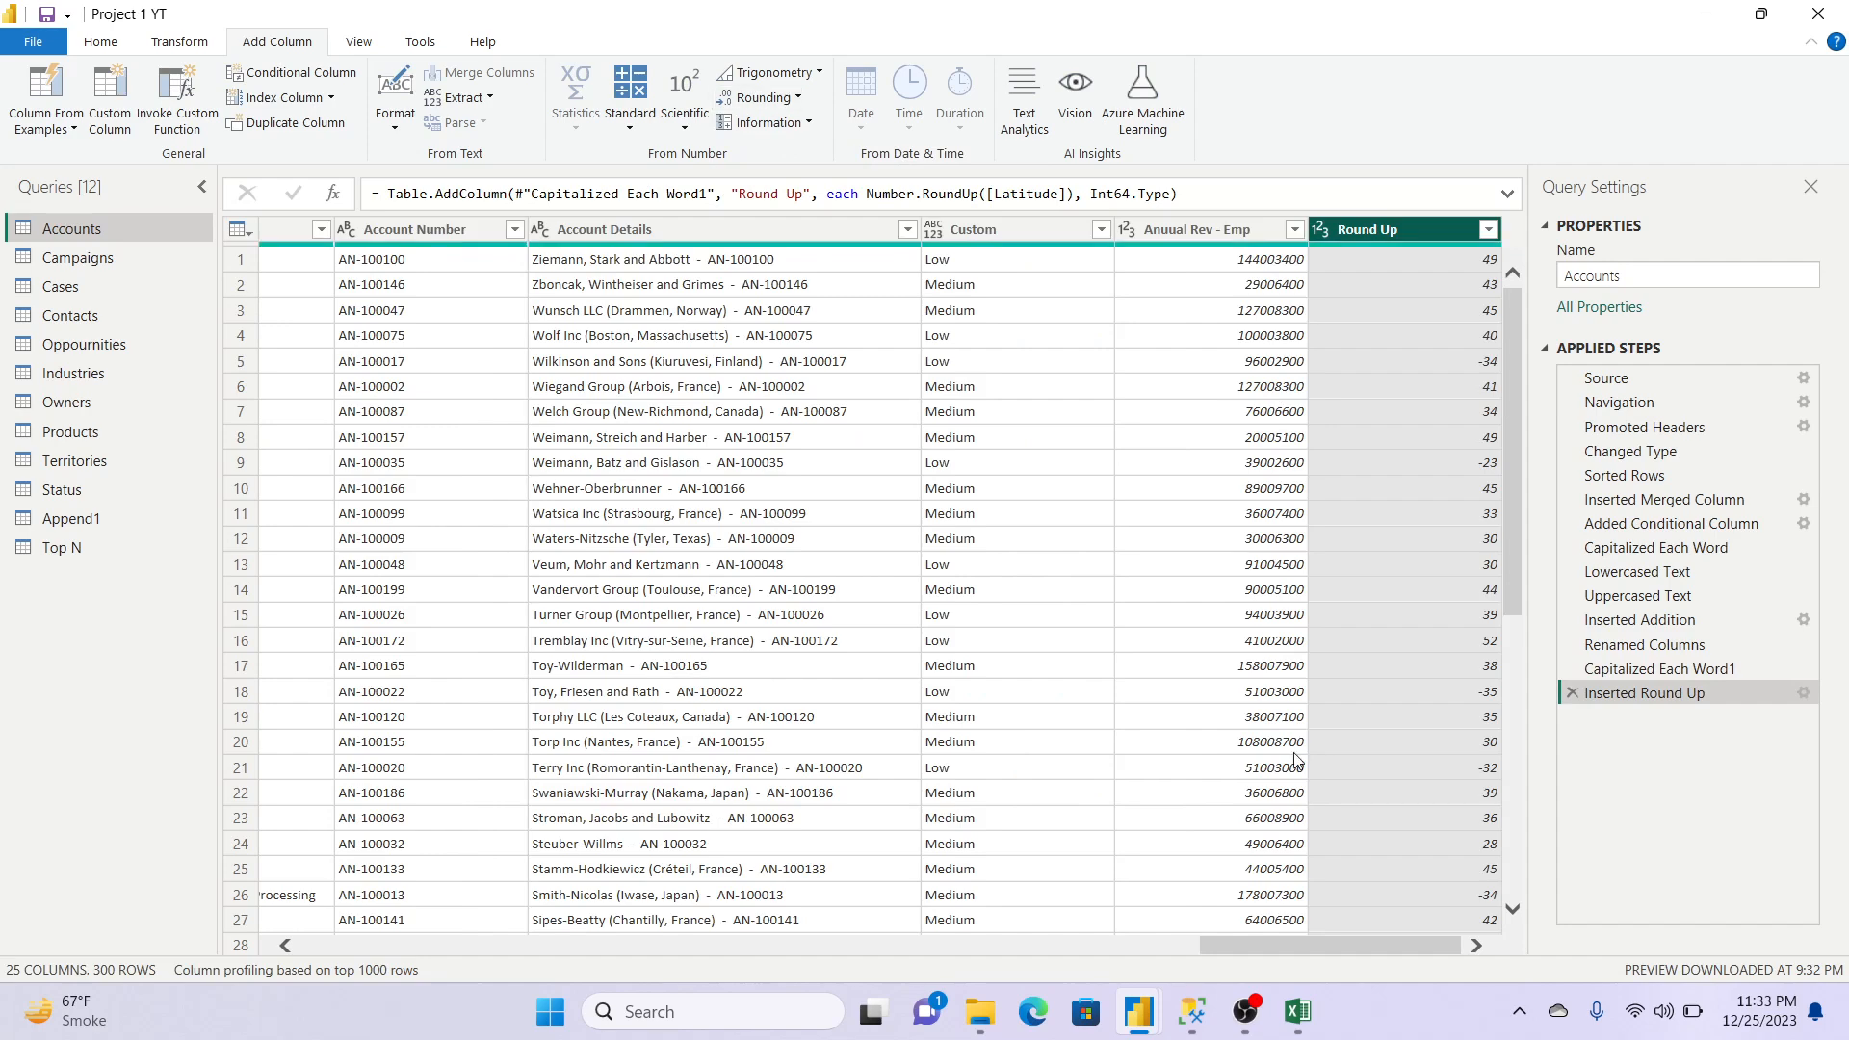
Step: Add another Accounts column that rounds the Latitude values down, and compare it with the original and rounded-up values
{"action": "left_click_drag", "start_coordinate": [1337, 944], "coordinate": [693, 942]}
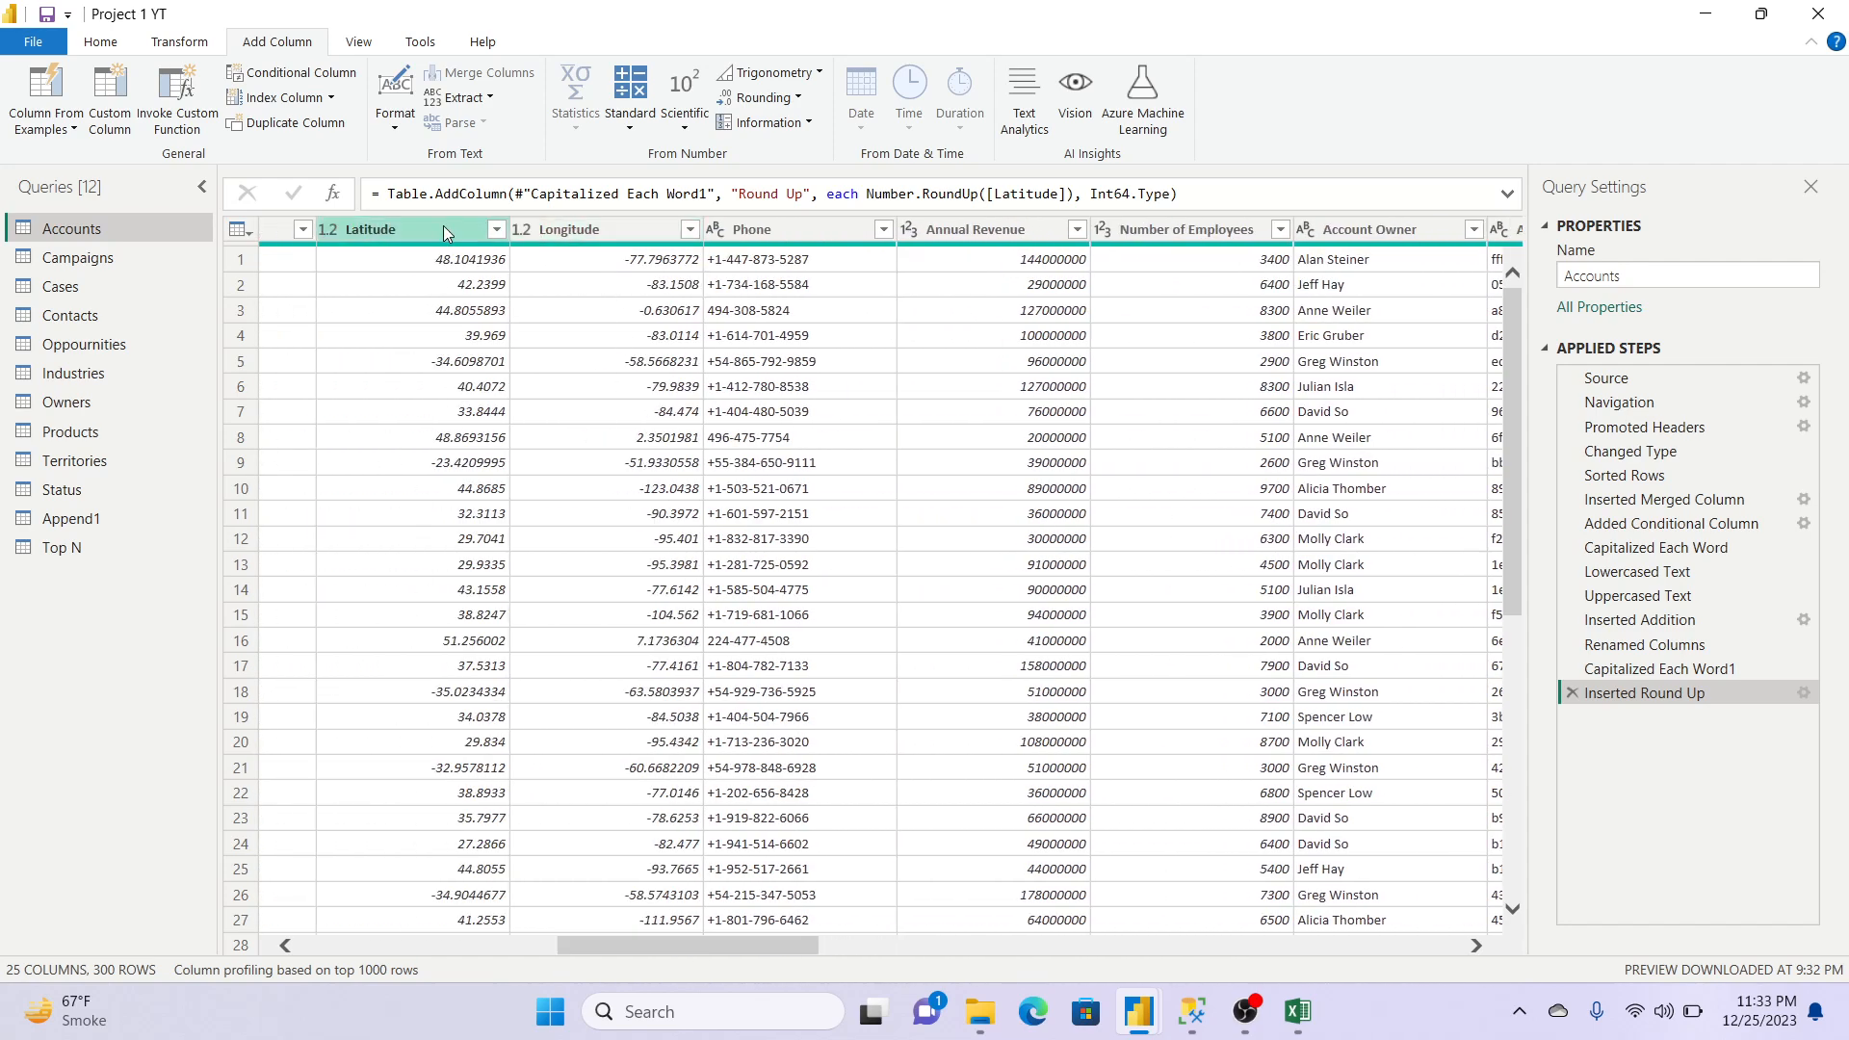
{"action": "left_click", "coordinate": [386, 229]}
{"action": "left_click", "coordinate": [801, 100]}
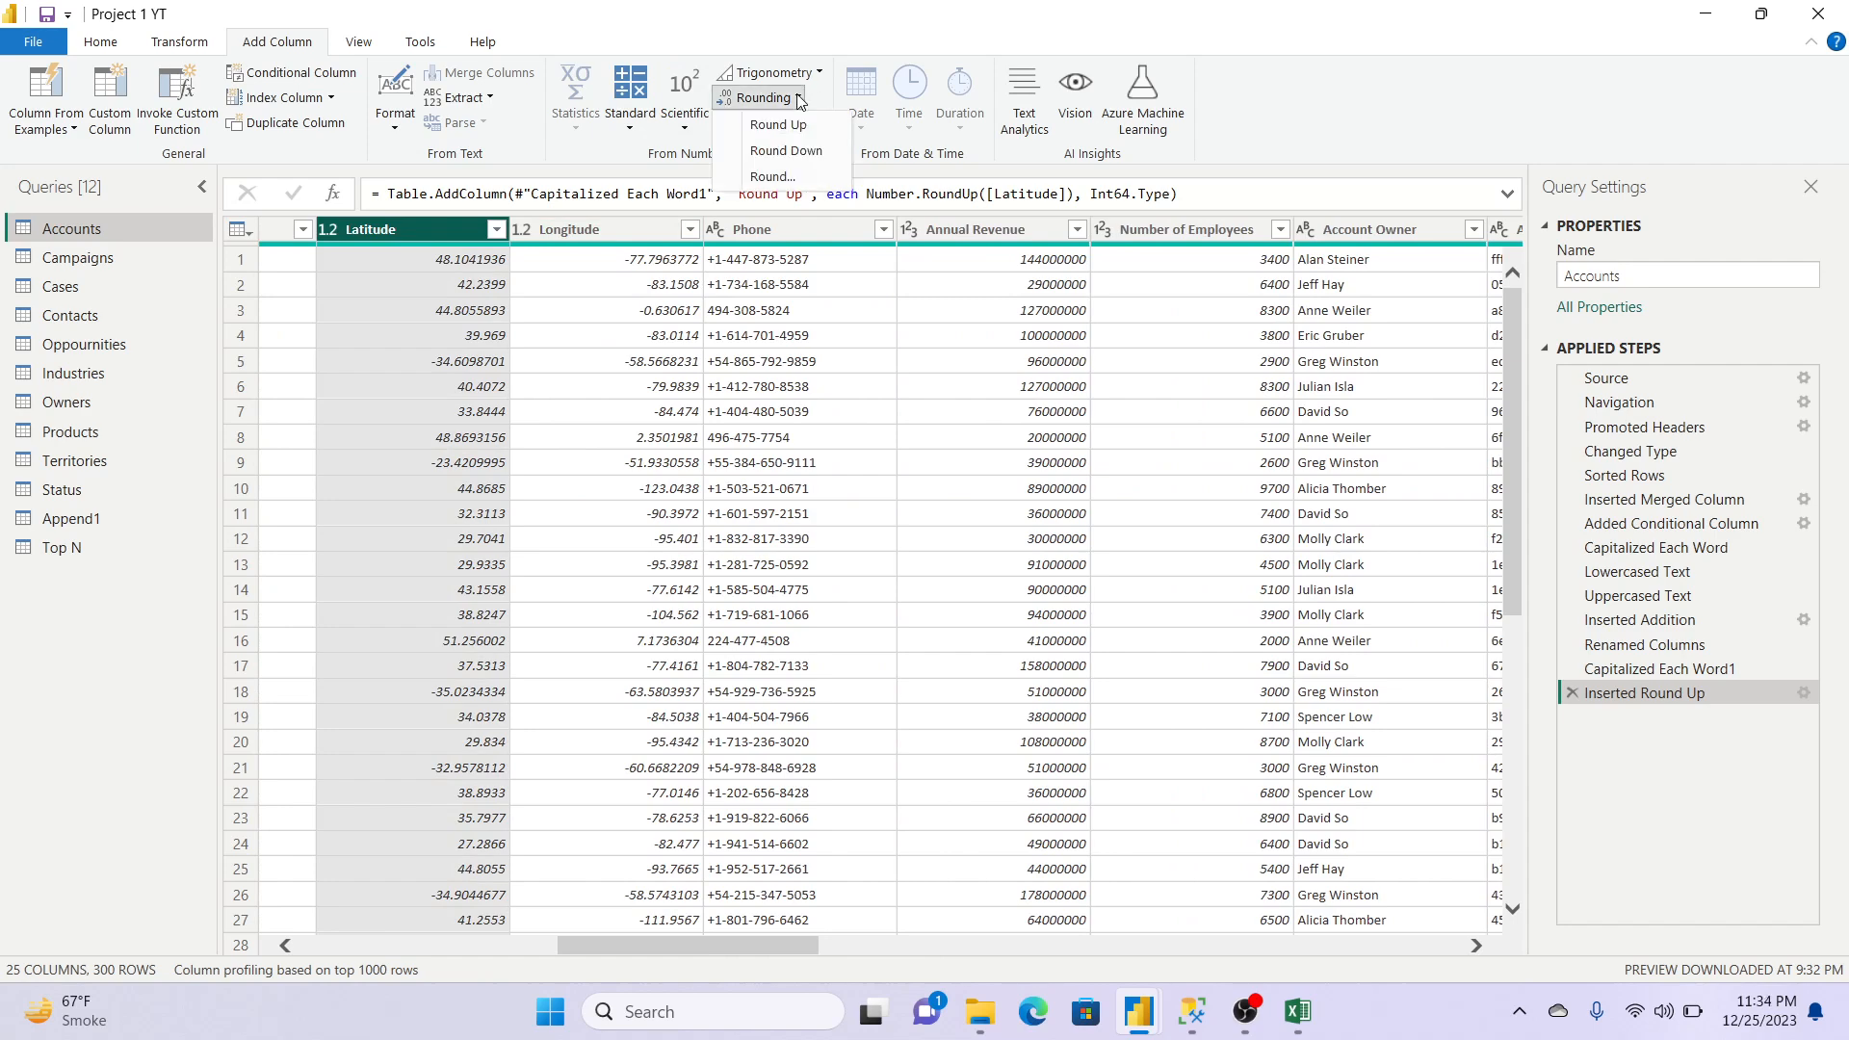
{"action": "left_click", "coordinate": [812, 154]}
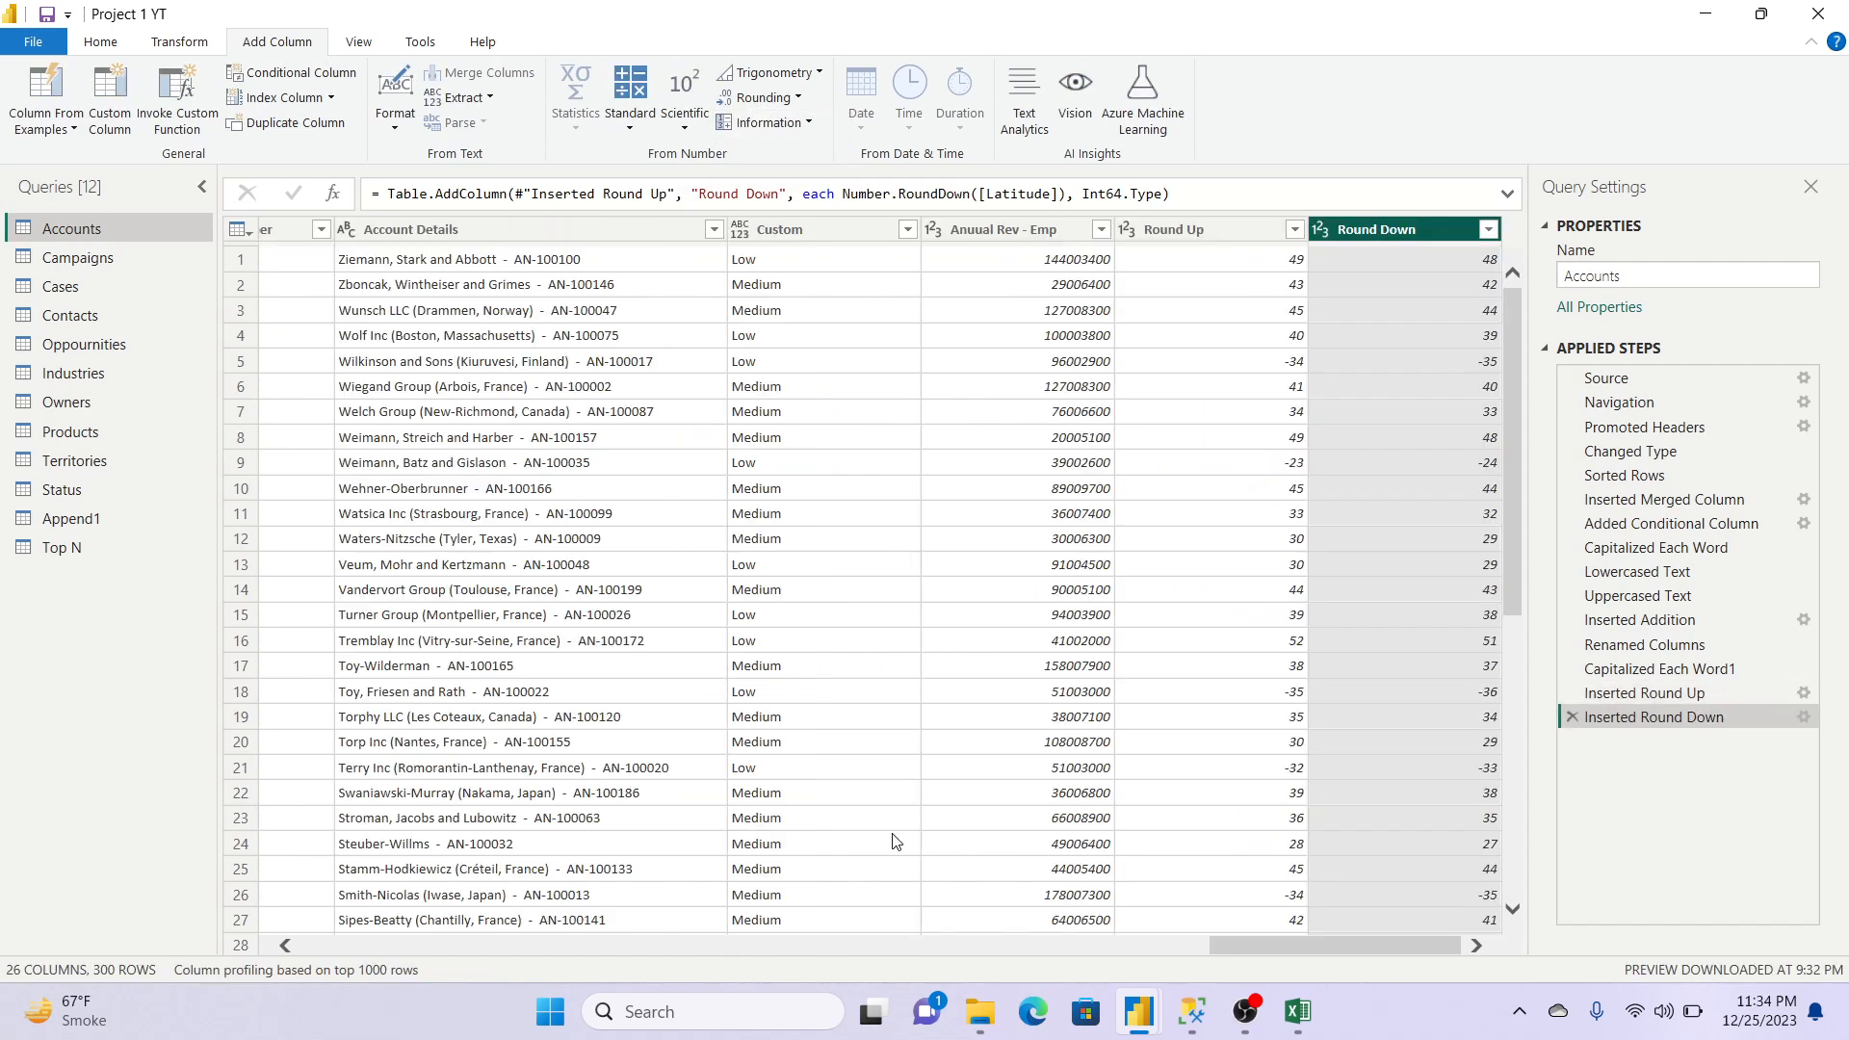
{"action": "left_click_drag", "start_coordinate": [1269, 950], "coordinate": [602, 936]}
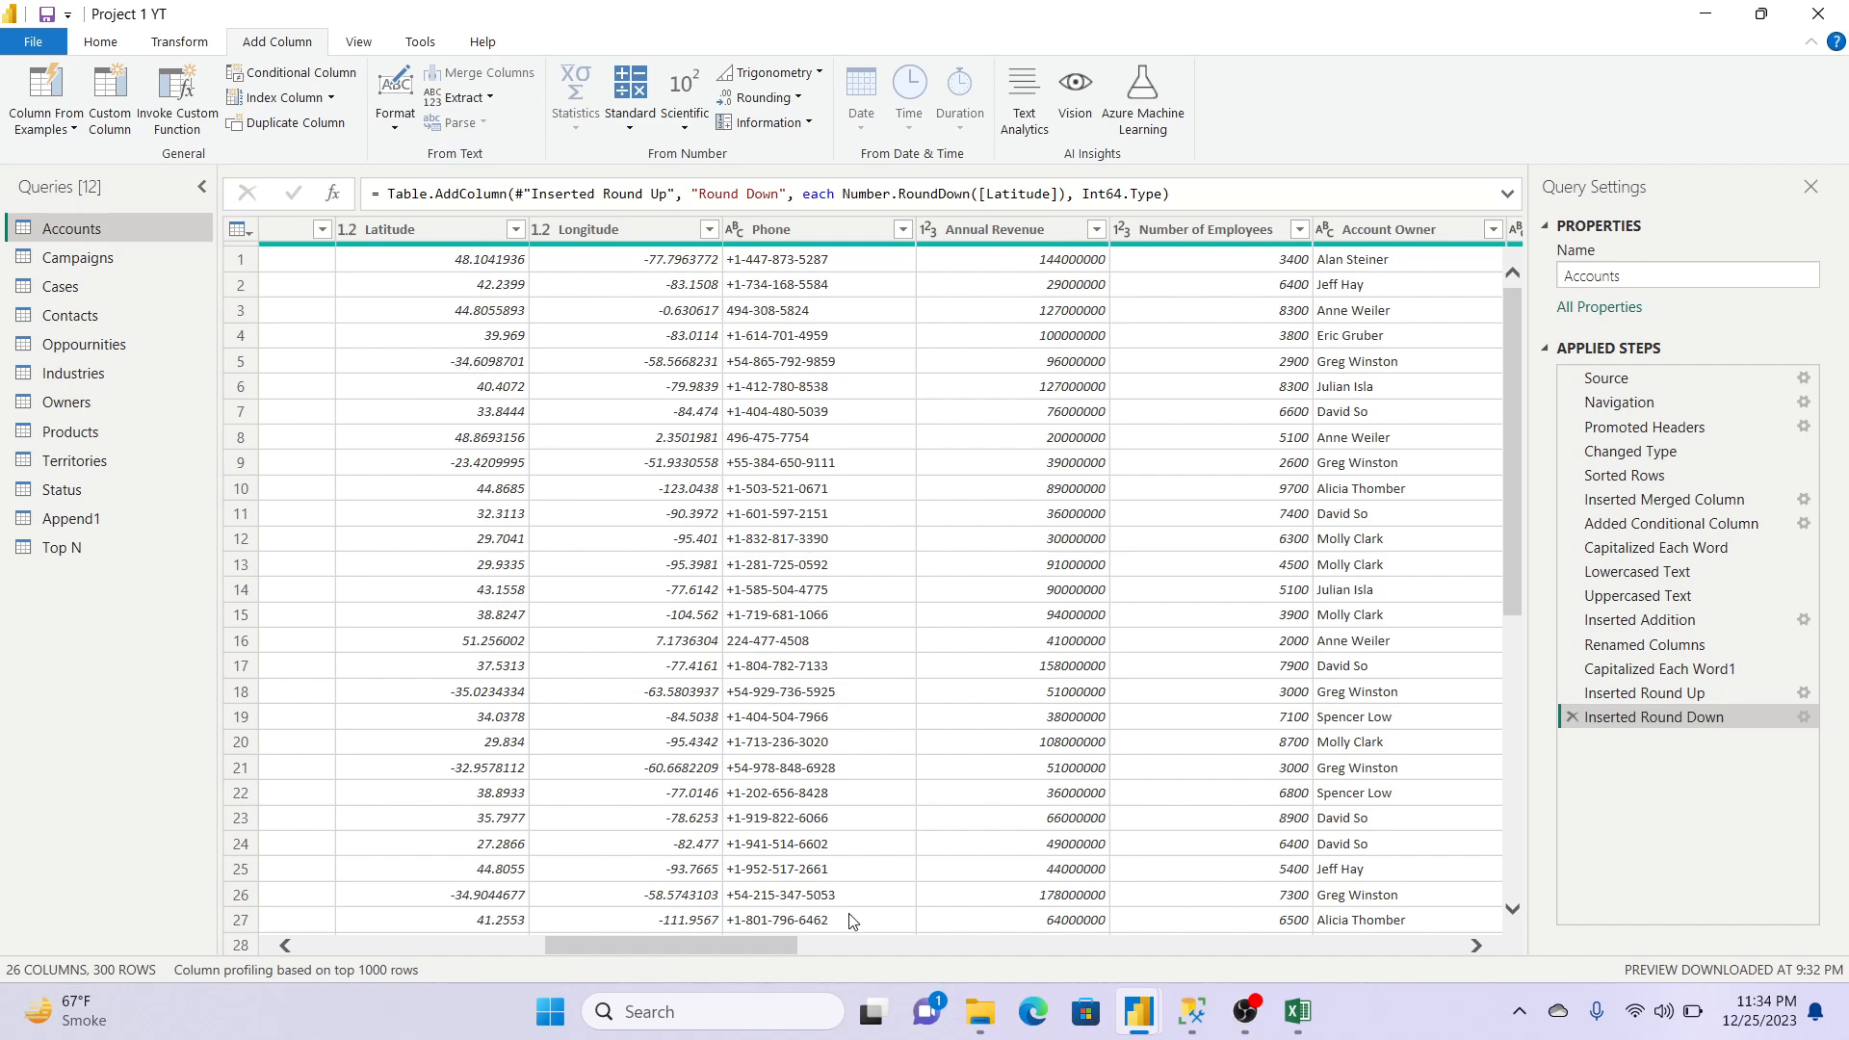
{"action": "left_click_drag", "start_coordinate": [759, 946], "coordinate": [1703, 970]}
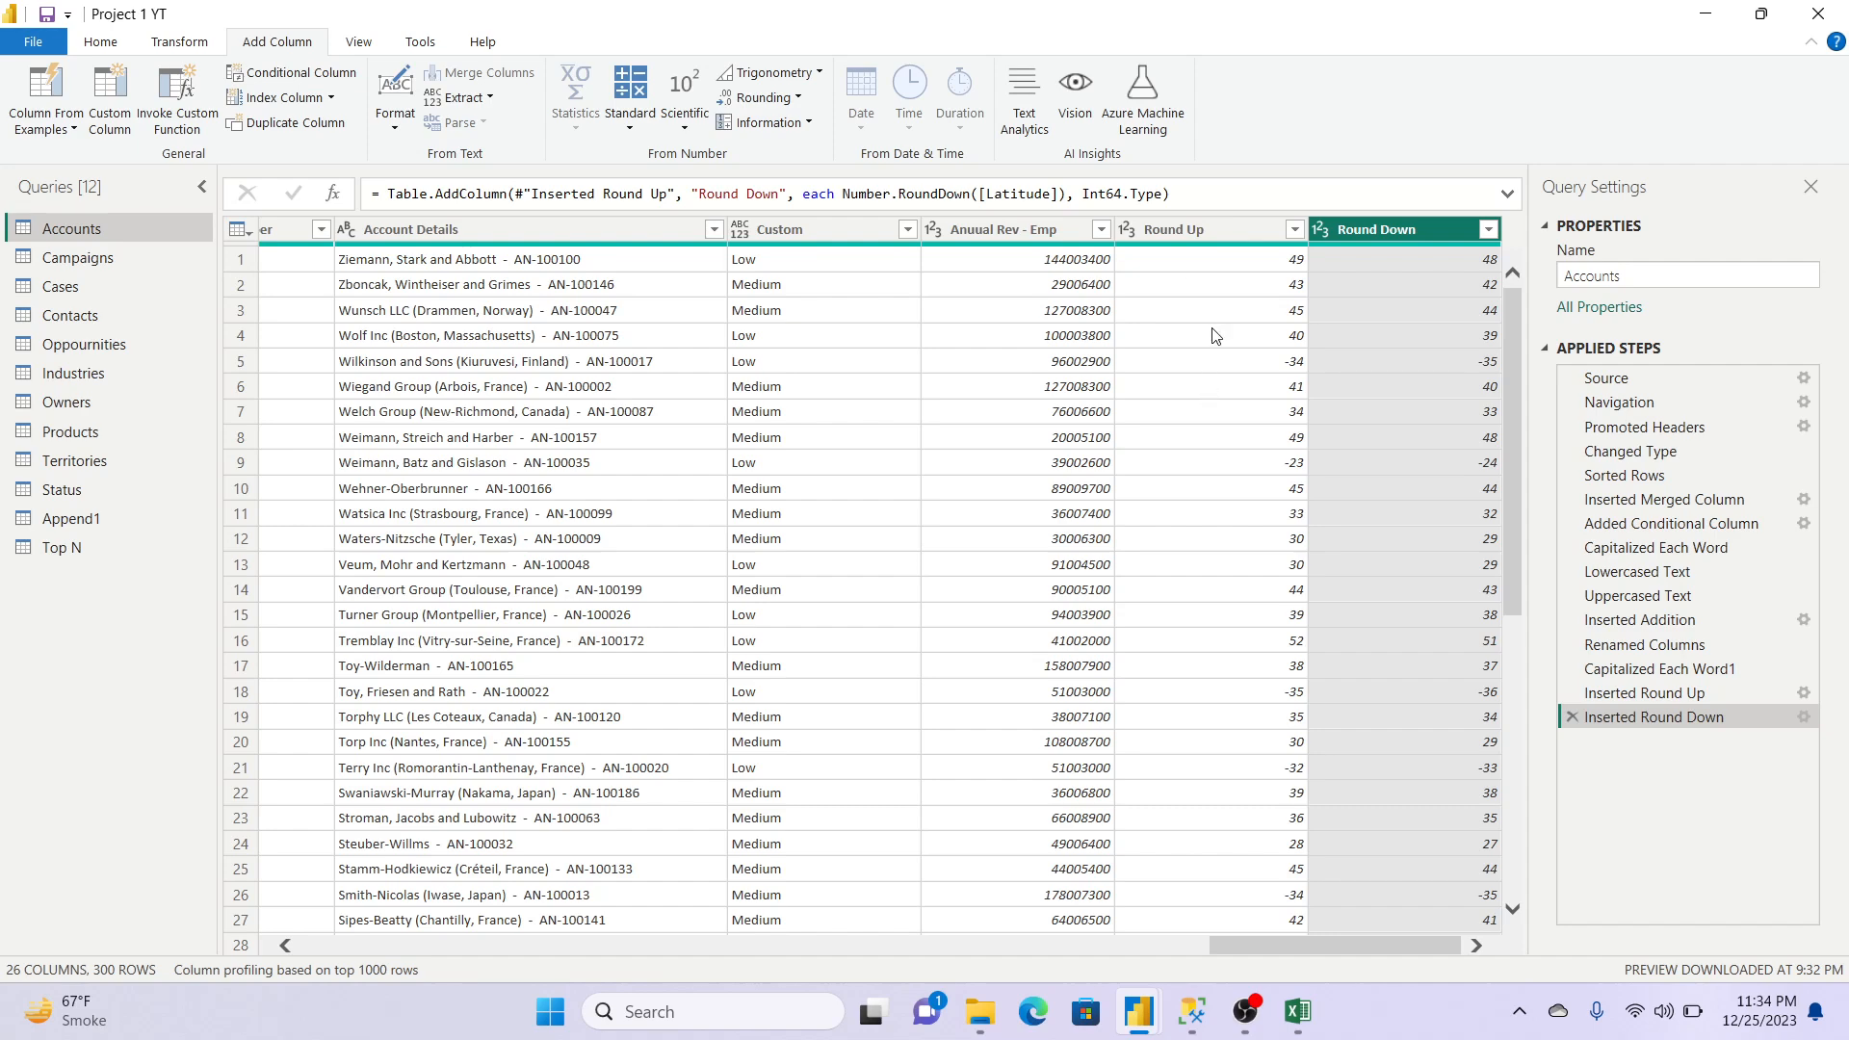
{"action": "mouse_move", "coordinate": [1252, 252]}
Step: Start a conditional column in the Accounts query named Employess Condition, with Number of Employees as the column tested
{"action": "left_click_drag", "start_coordinate": [1251, 945], "coordinate": [844, 942]}
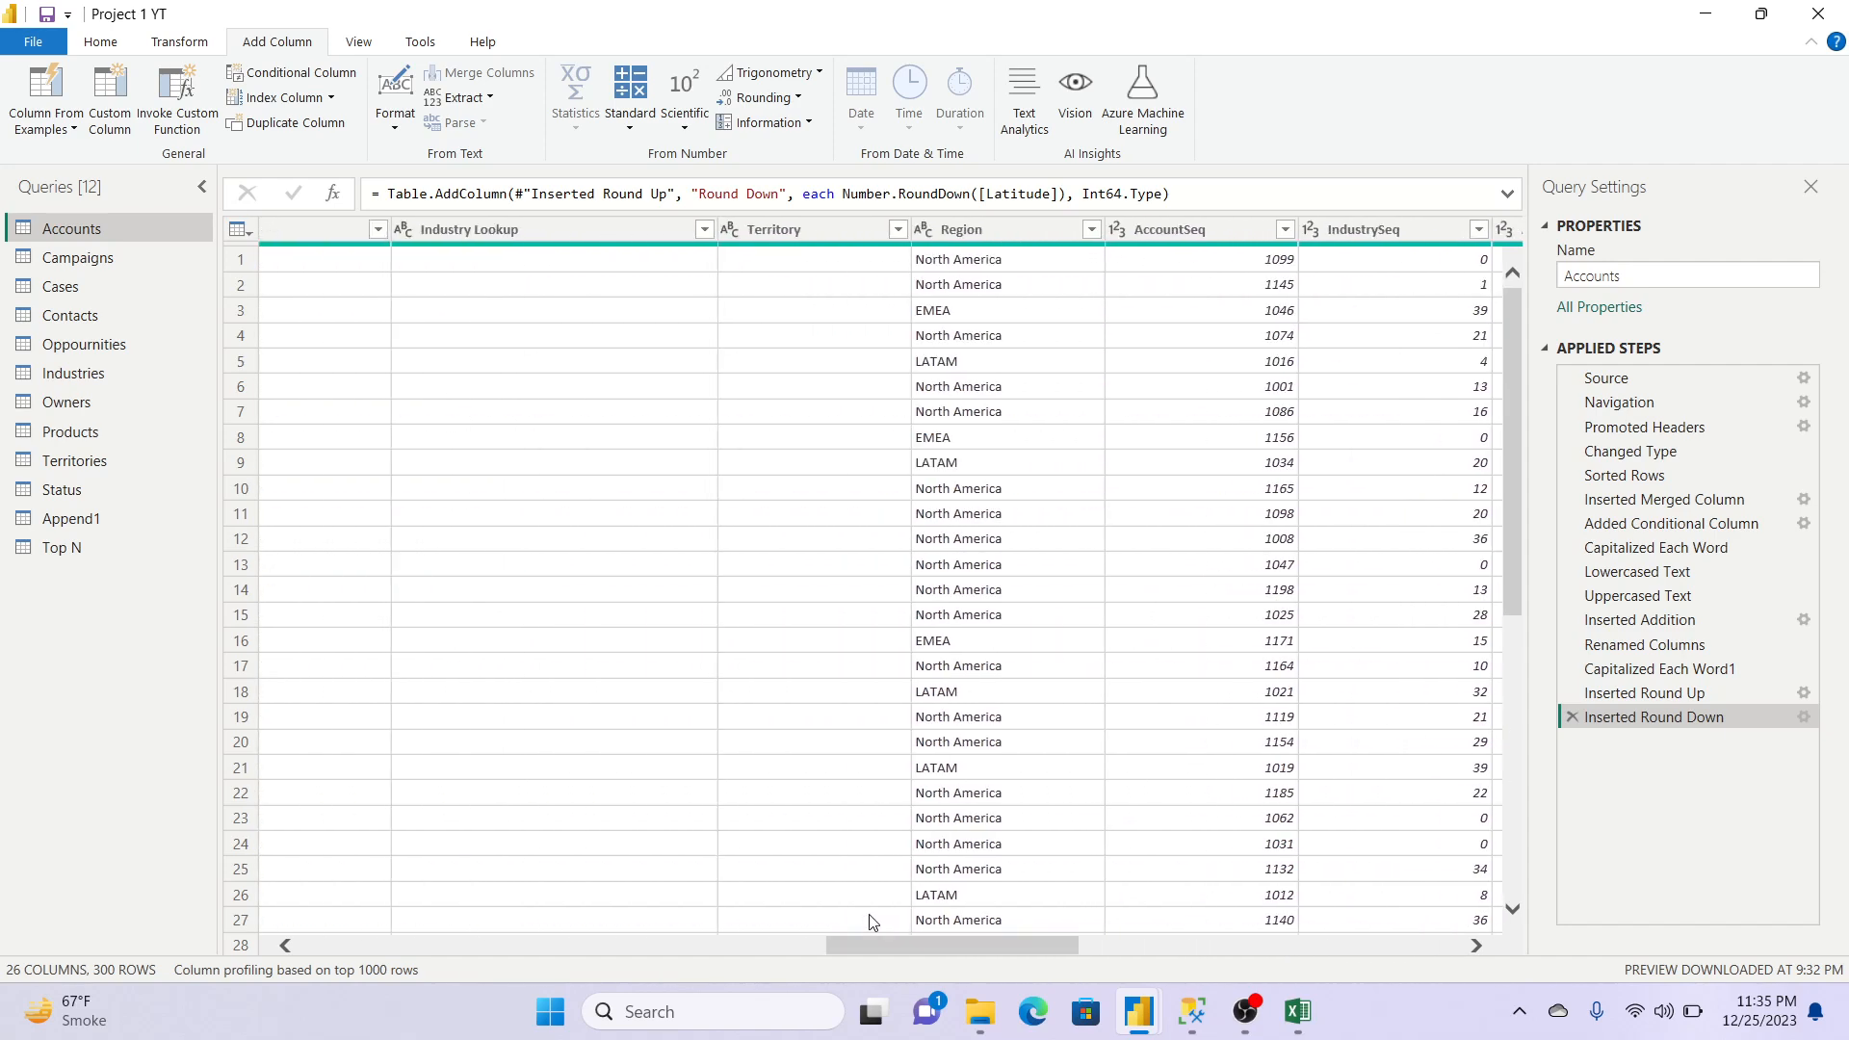
{"action": "left_click", "coordinate": [308, 76]}
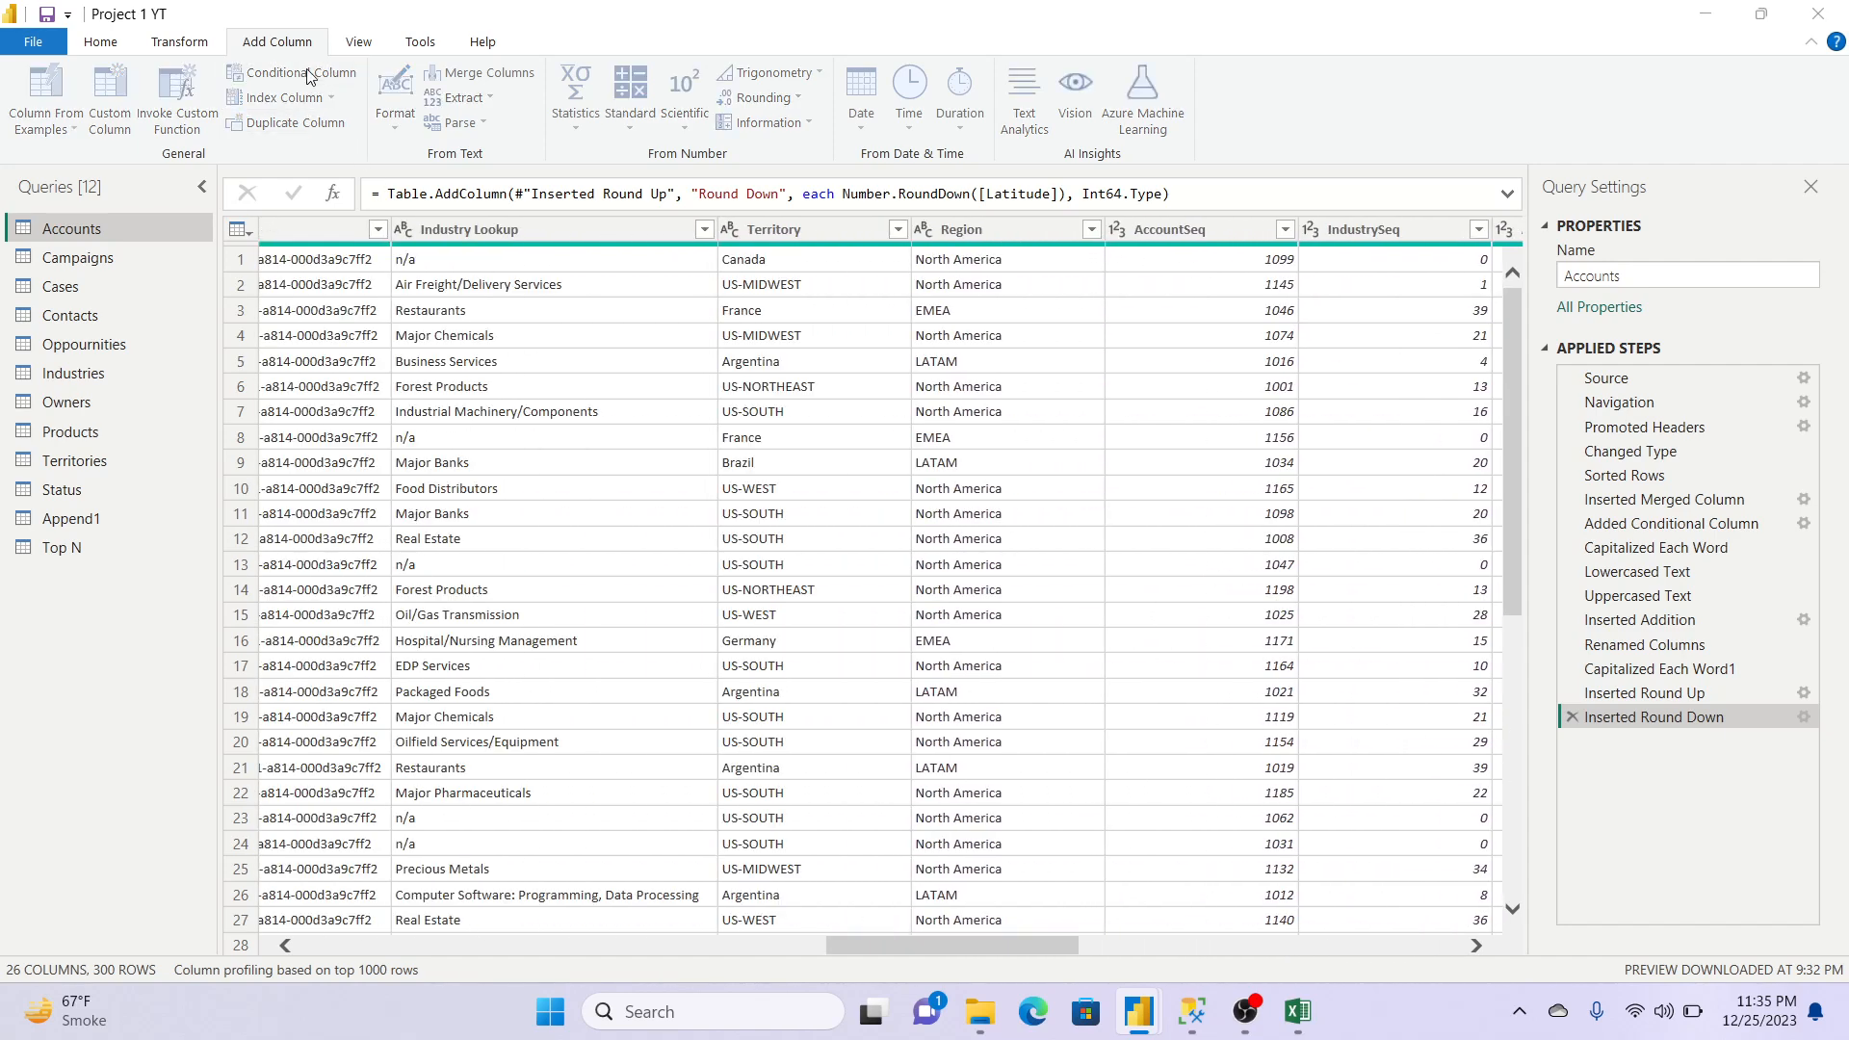
{"action": "left_click", "coordinate": [569, 479]}
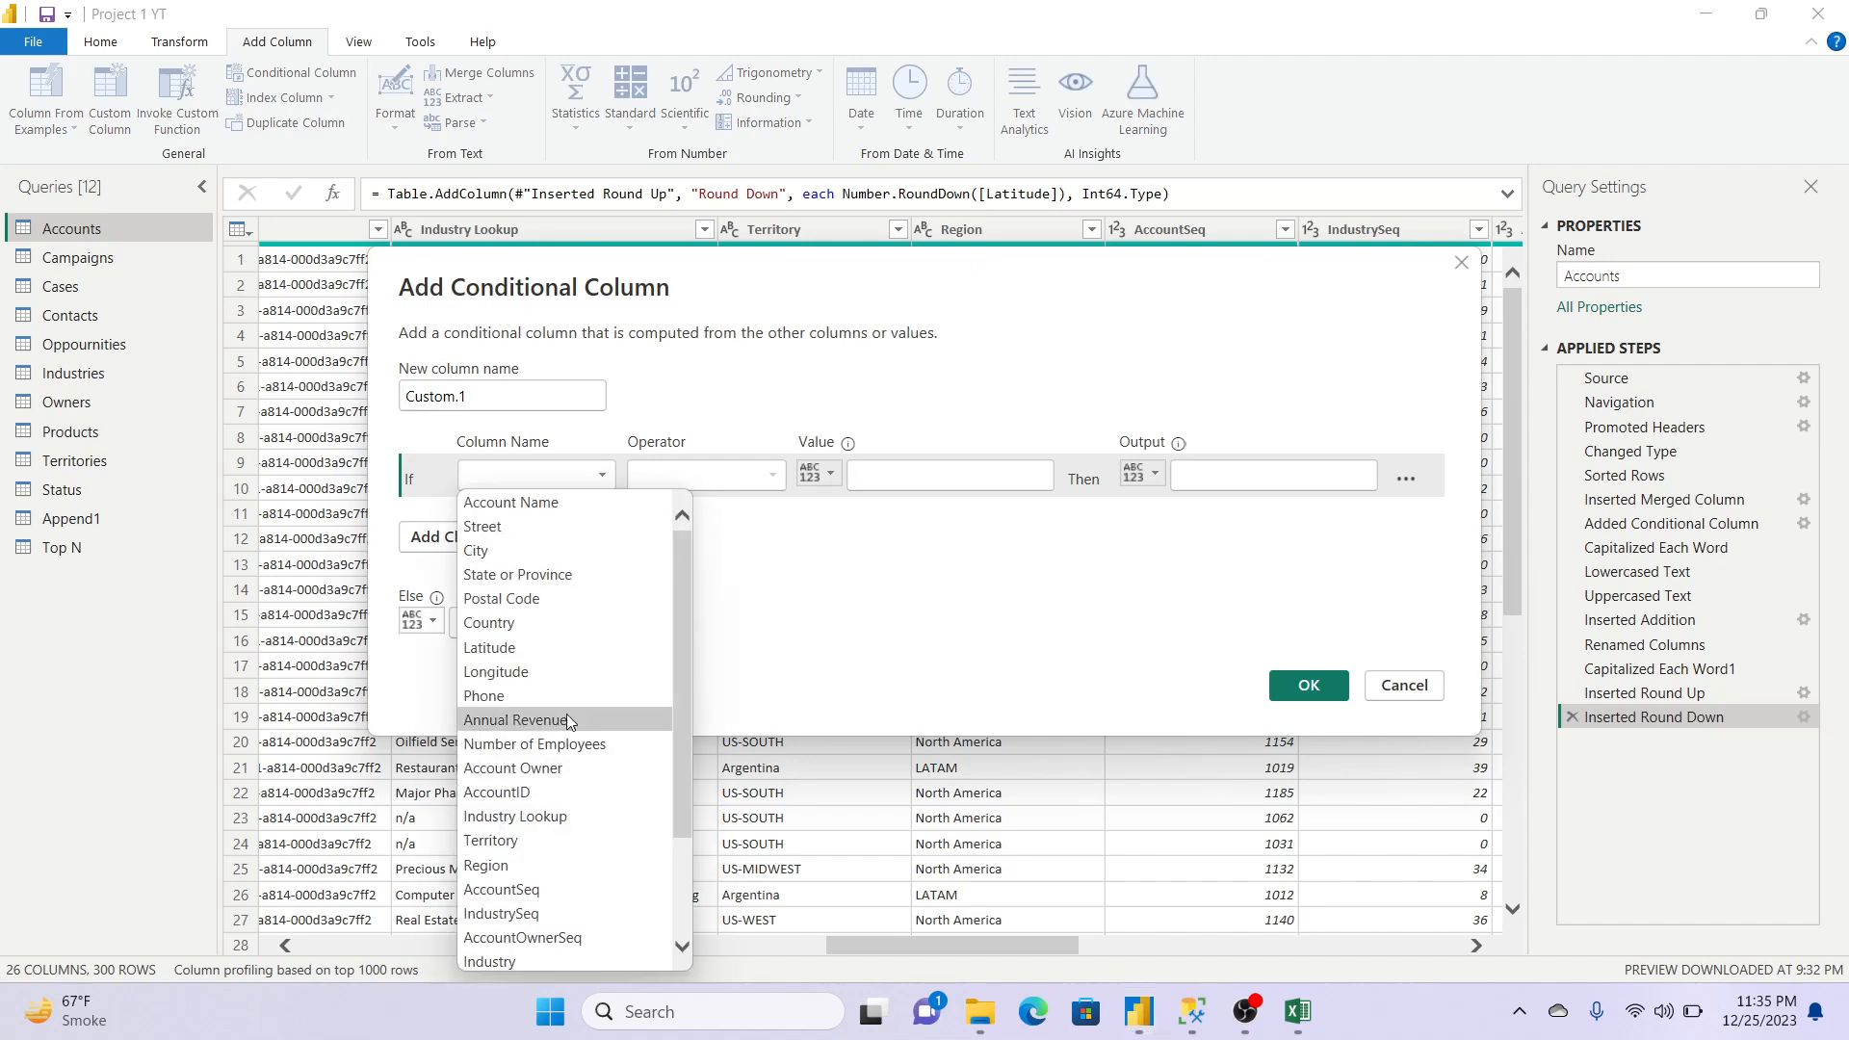
{"action": "left_click", "coordinate": [525, 744]}
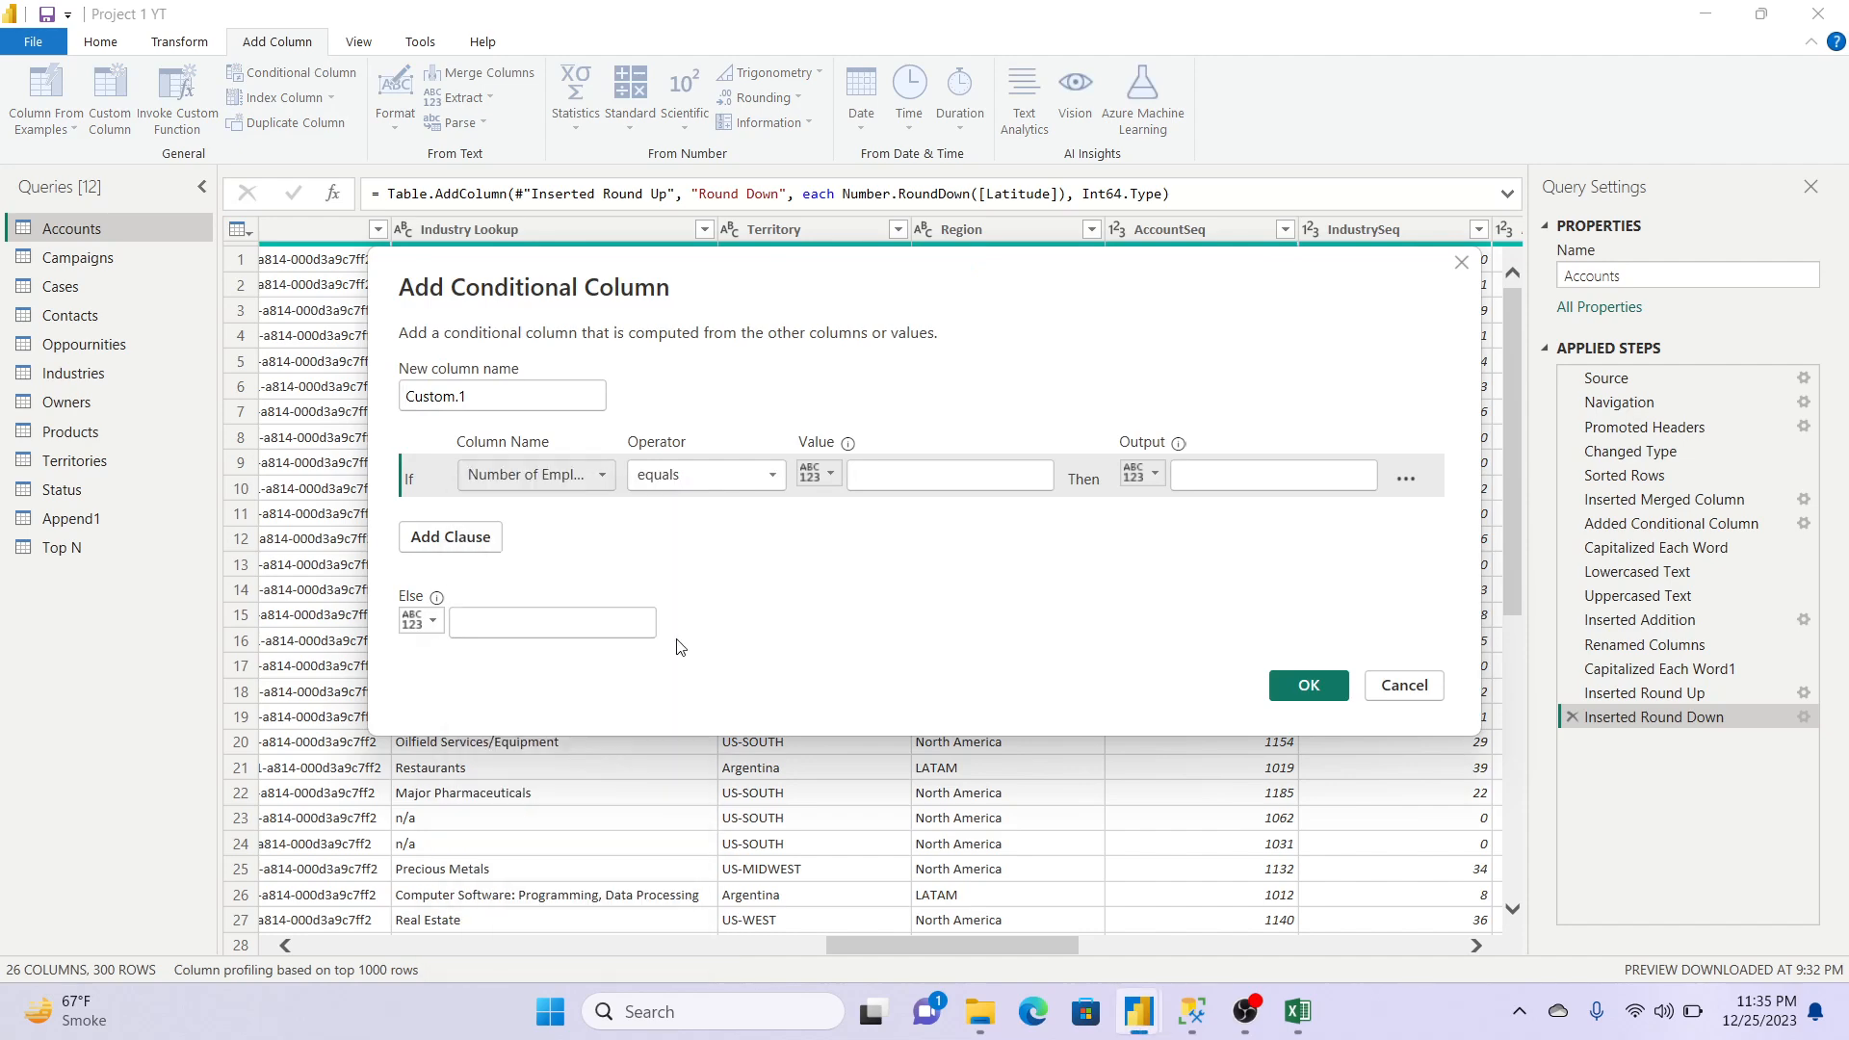
{"action": "left_click", "coordinate": [721, 472]}
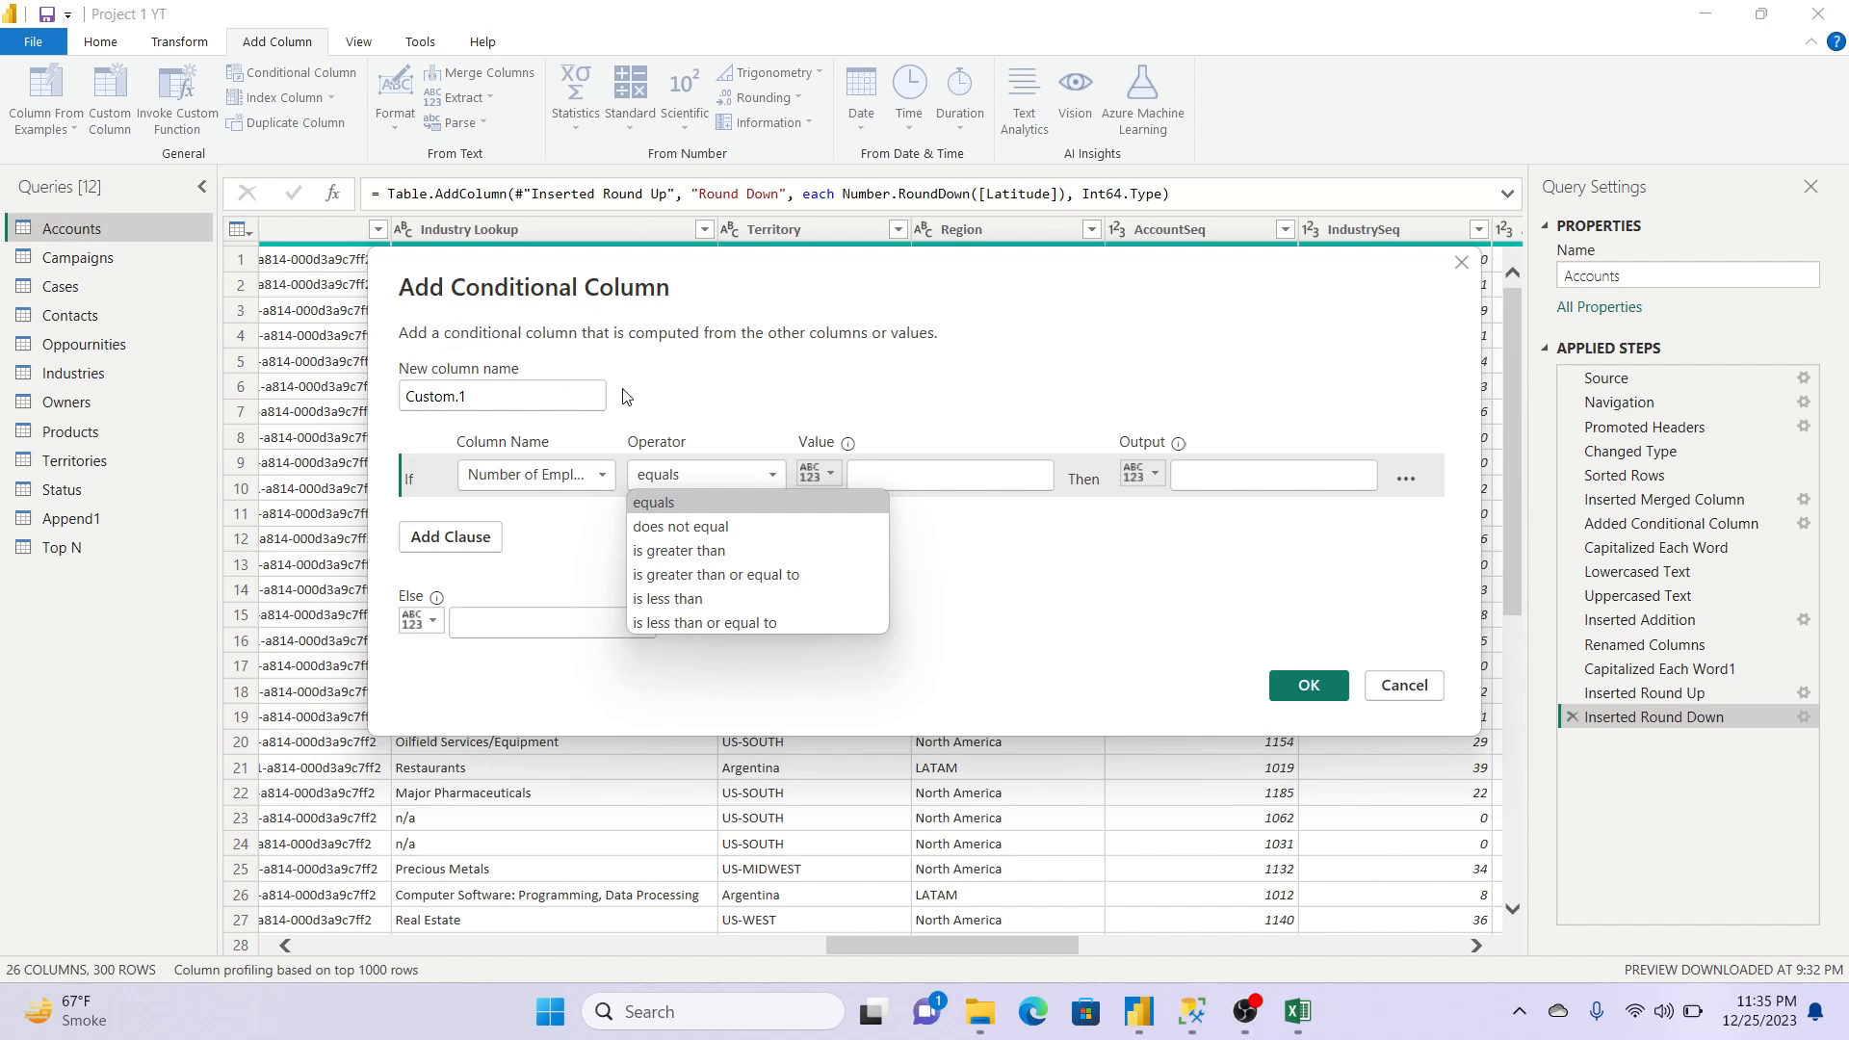
{"action": "left_click", "coordinate": [501, 402]}
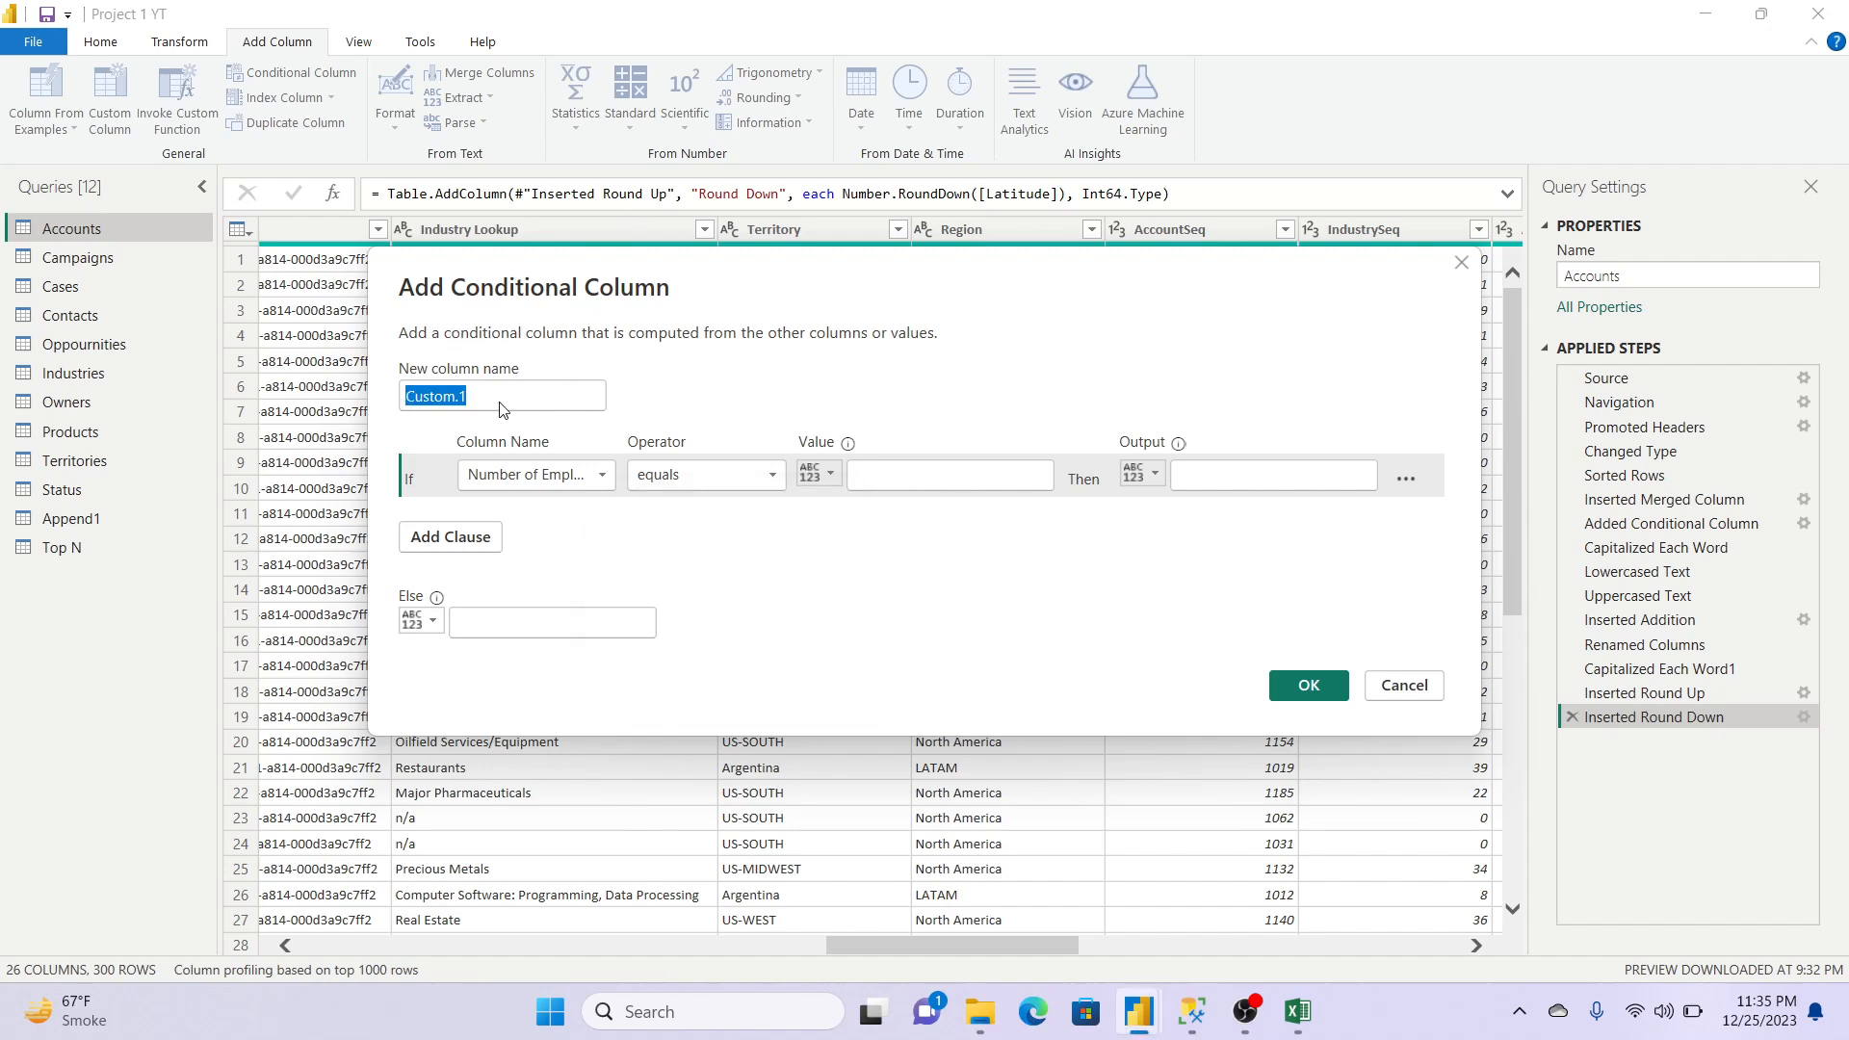
{"action": "type", "text": "Employess "}
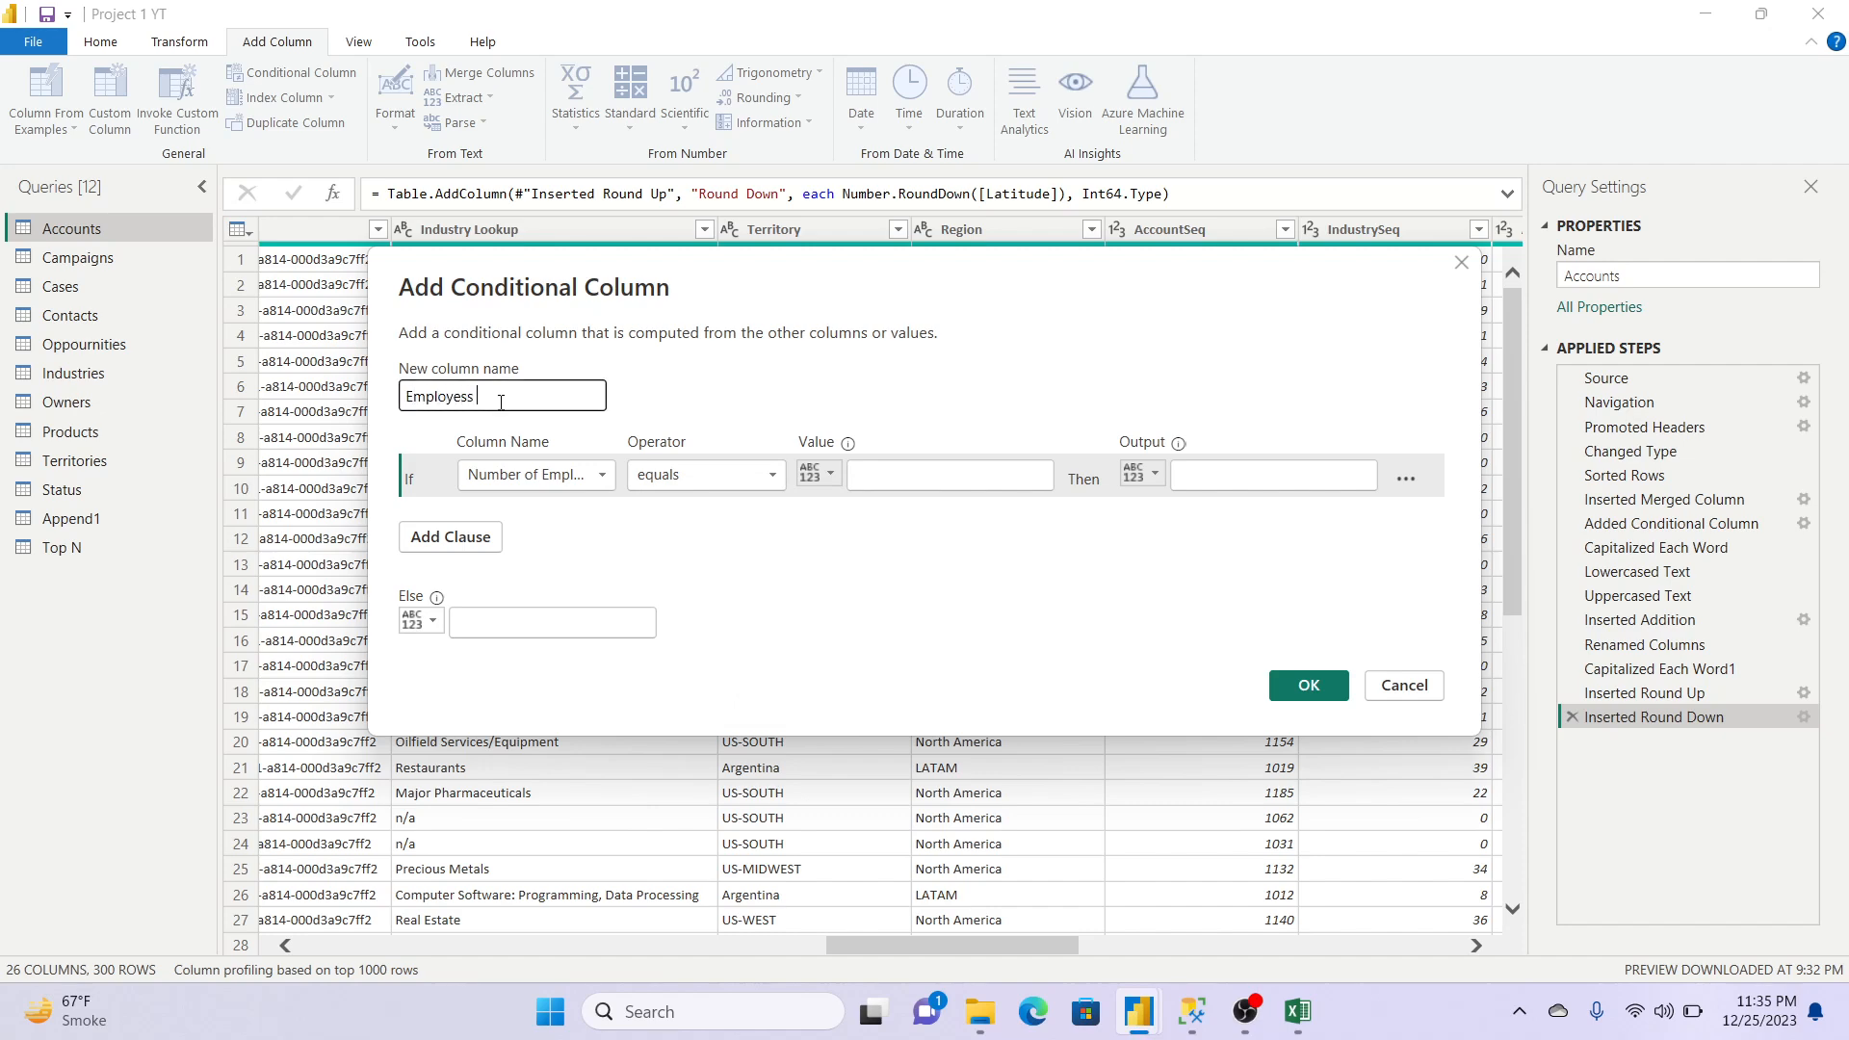
{"action": "type", "text": "Condition"}
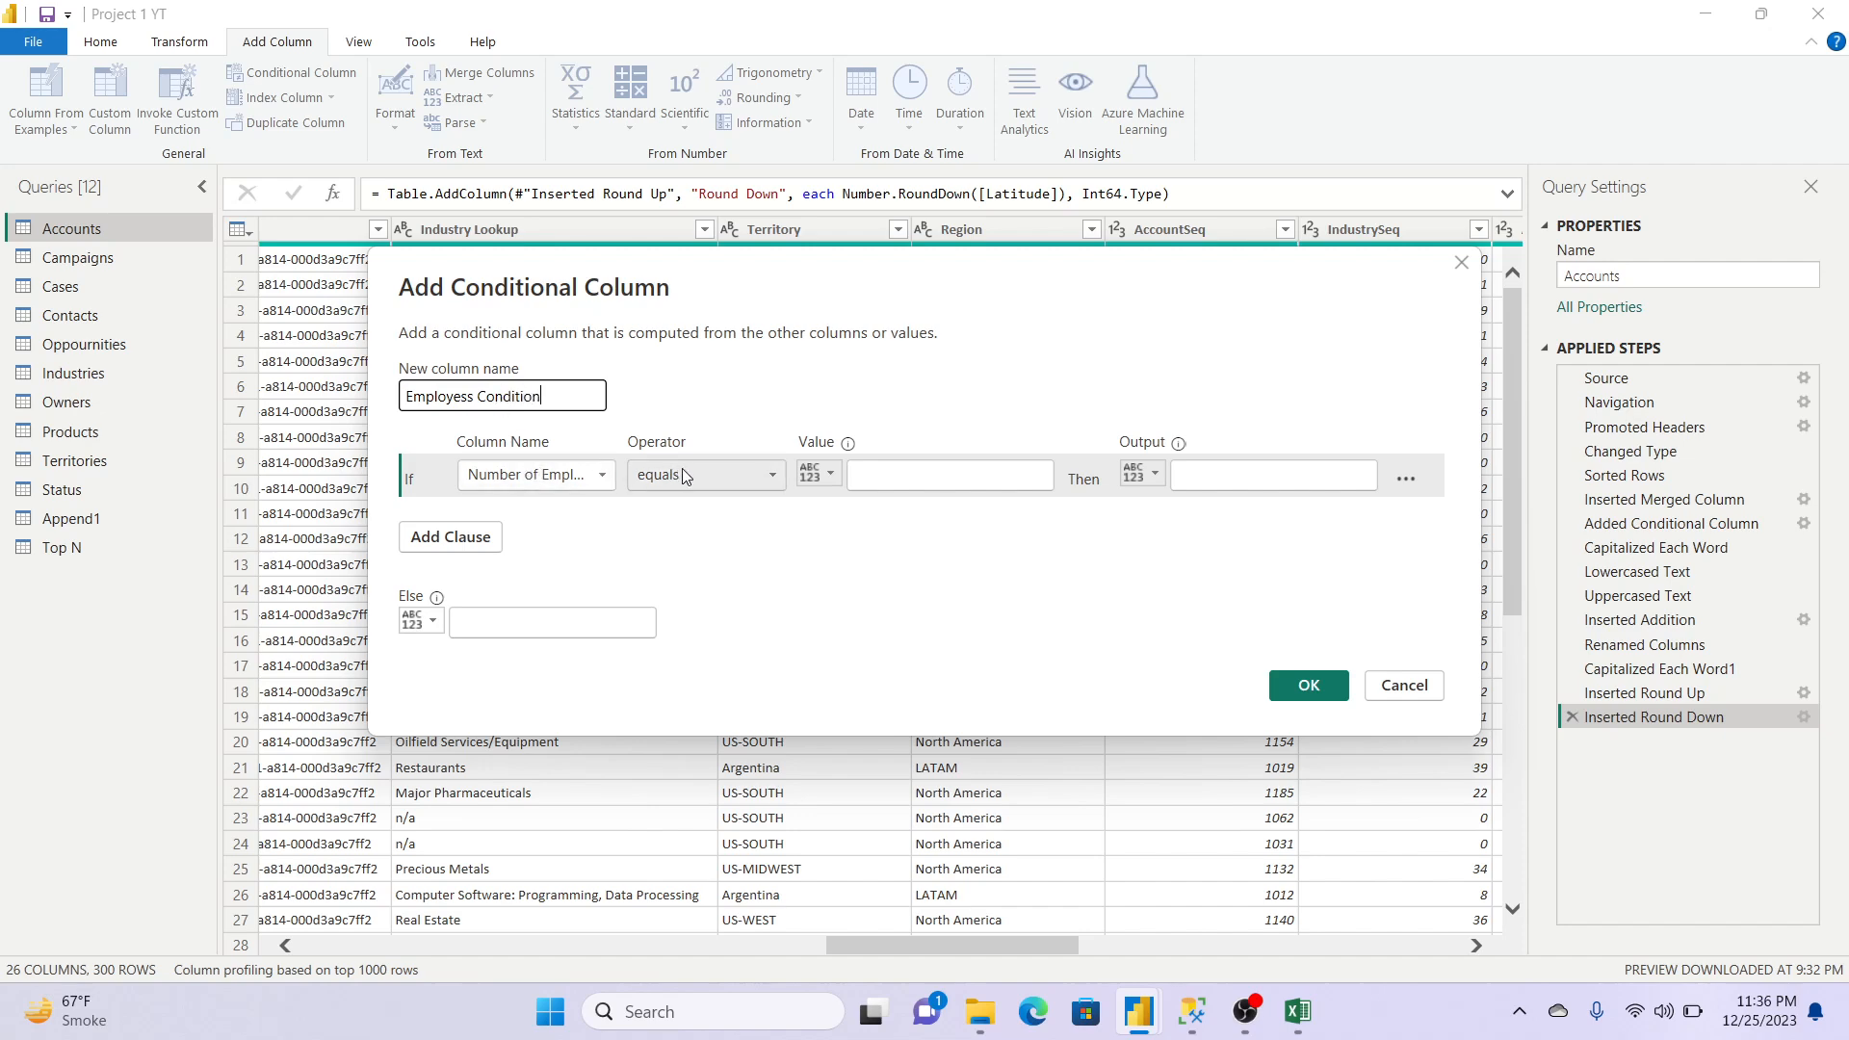
Step: Set the first condition to output Low when the number of employees is less than 5000
{"action": "left_click", "coordinate": [682, 472]}
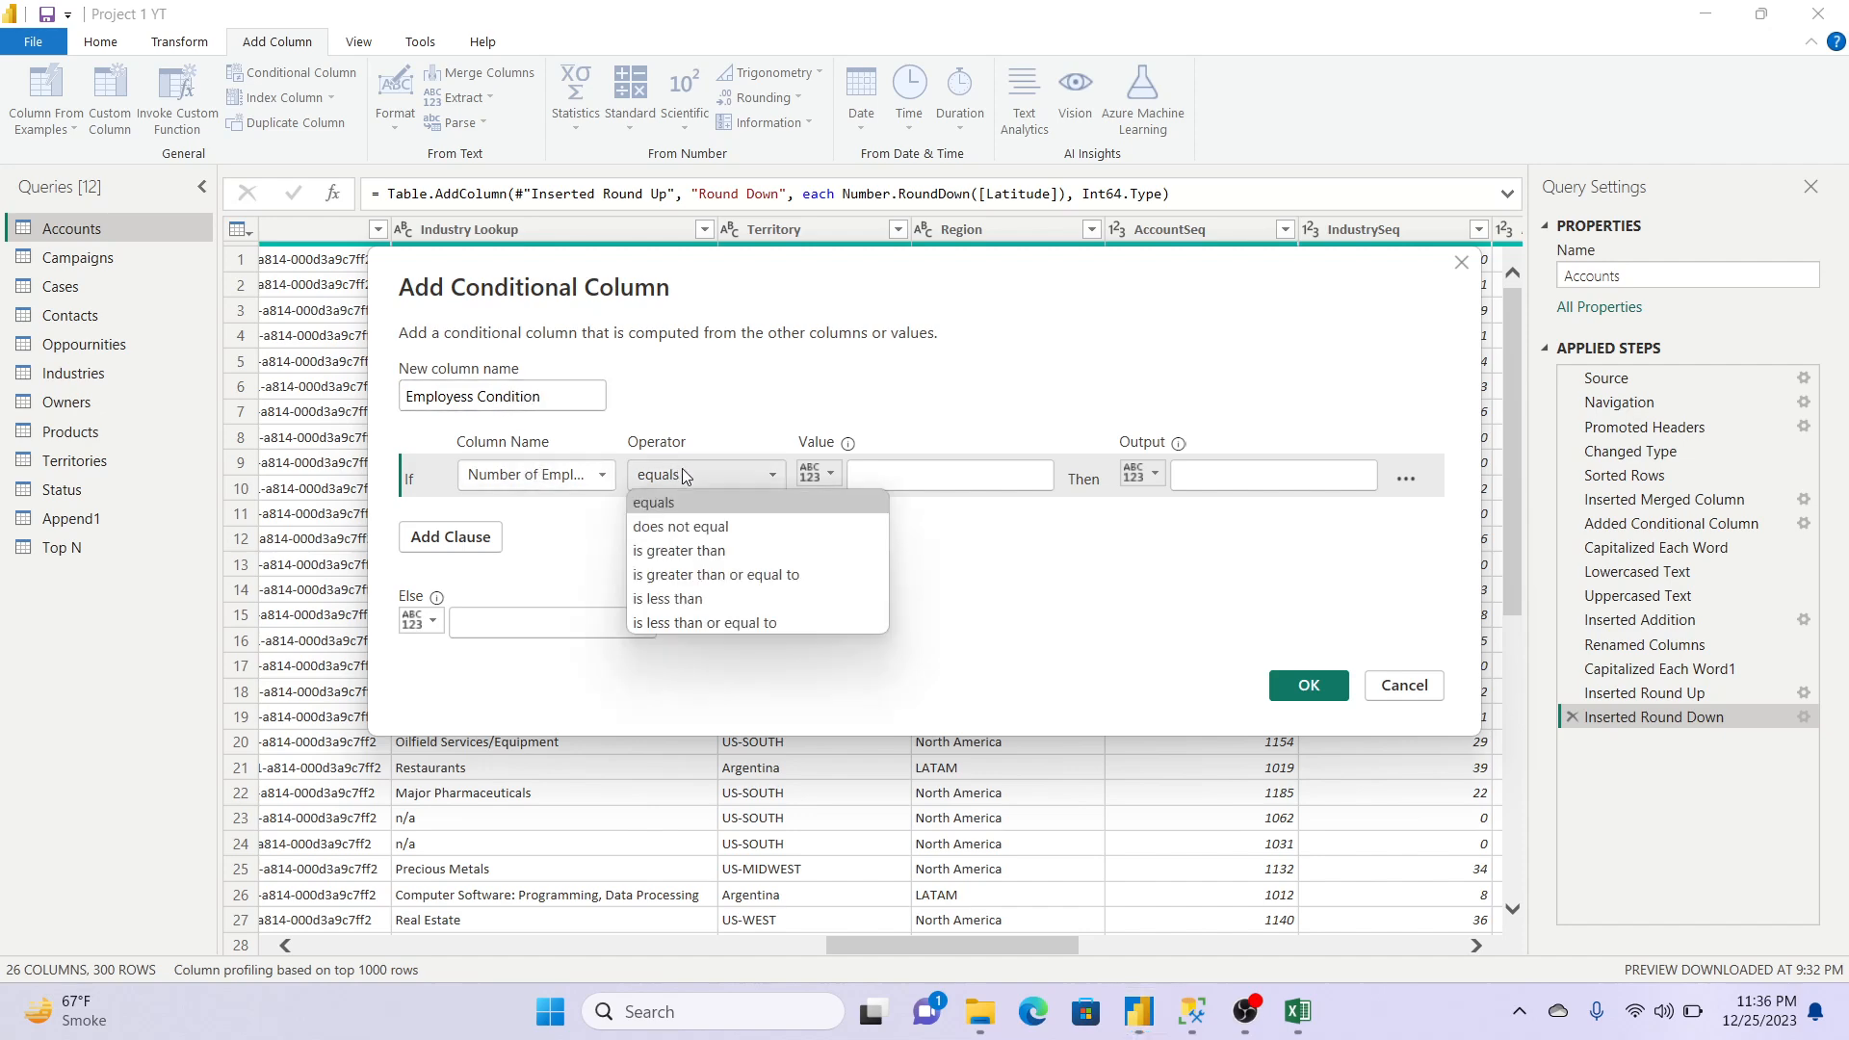
{"action": "left_click", "coordinate": [732, 598]}
{"action": "left_click", "coordinate": [914, 472]}
{"action": "type", "text": "5"}
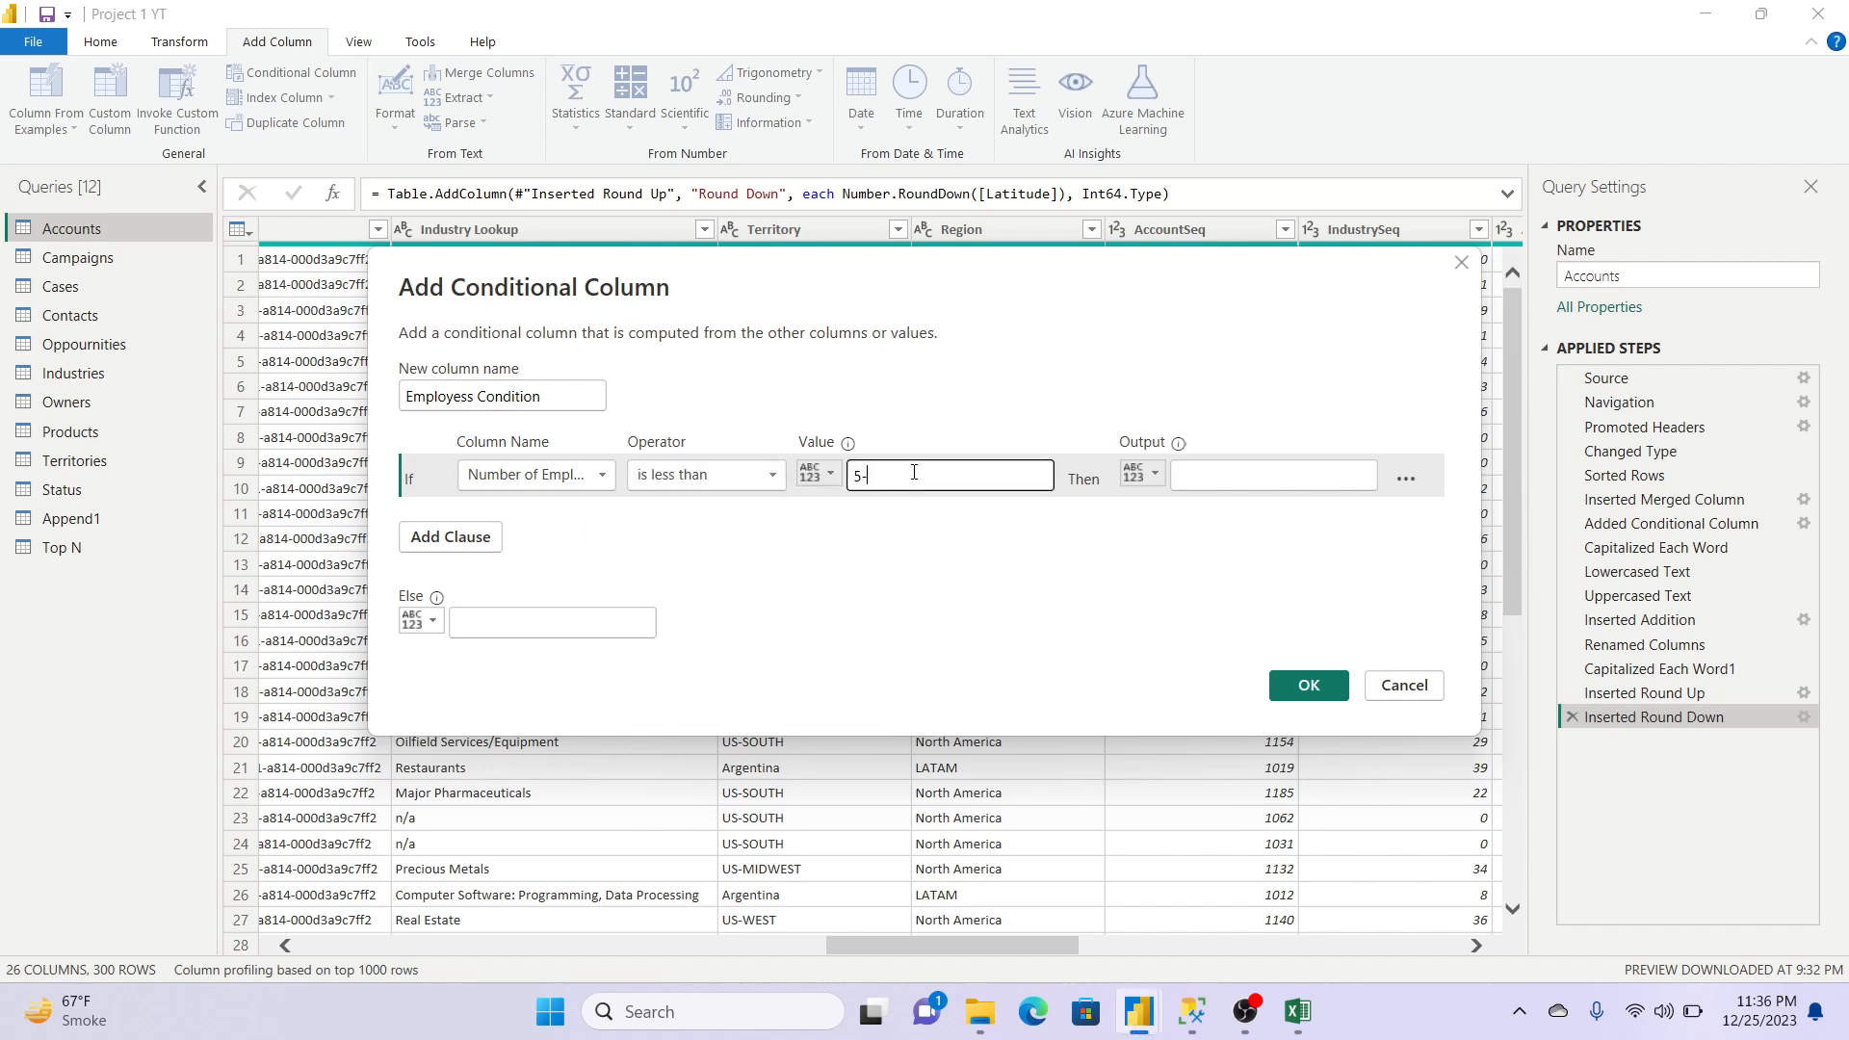
{"action": "type", "text": "000"}
{"action": "left_click", "coordinate": [1239, 473]}
{"action": "type", "text": "Low"}
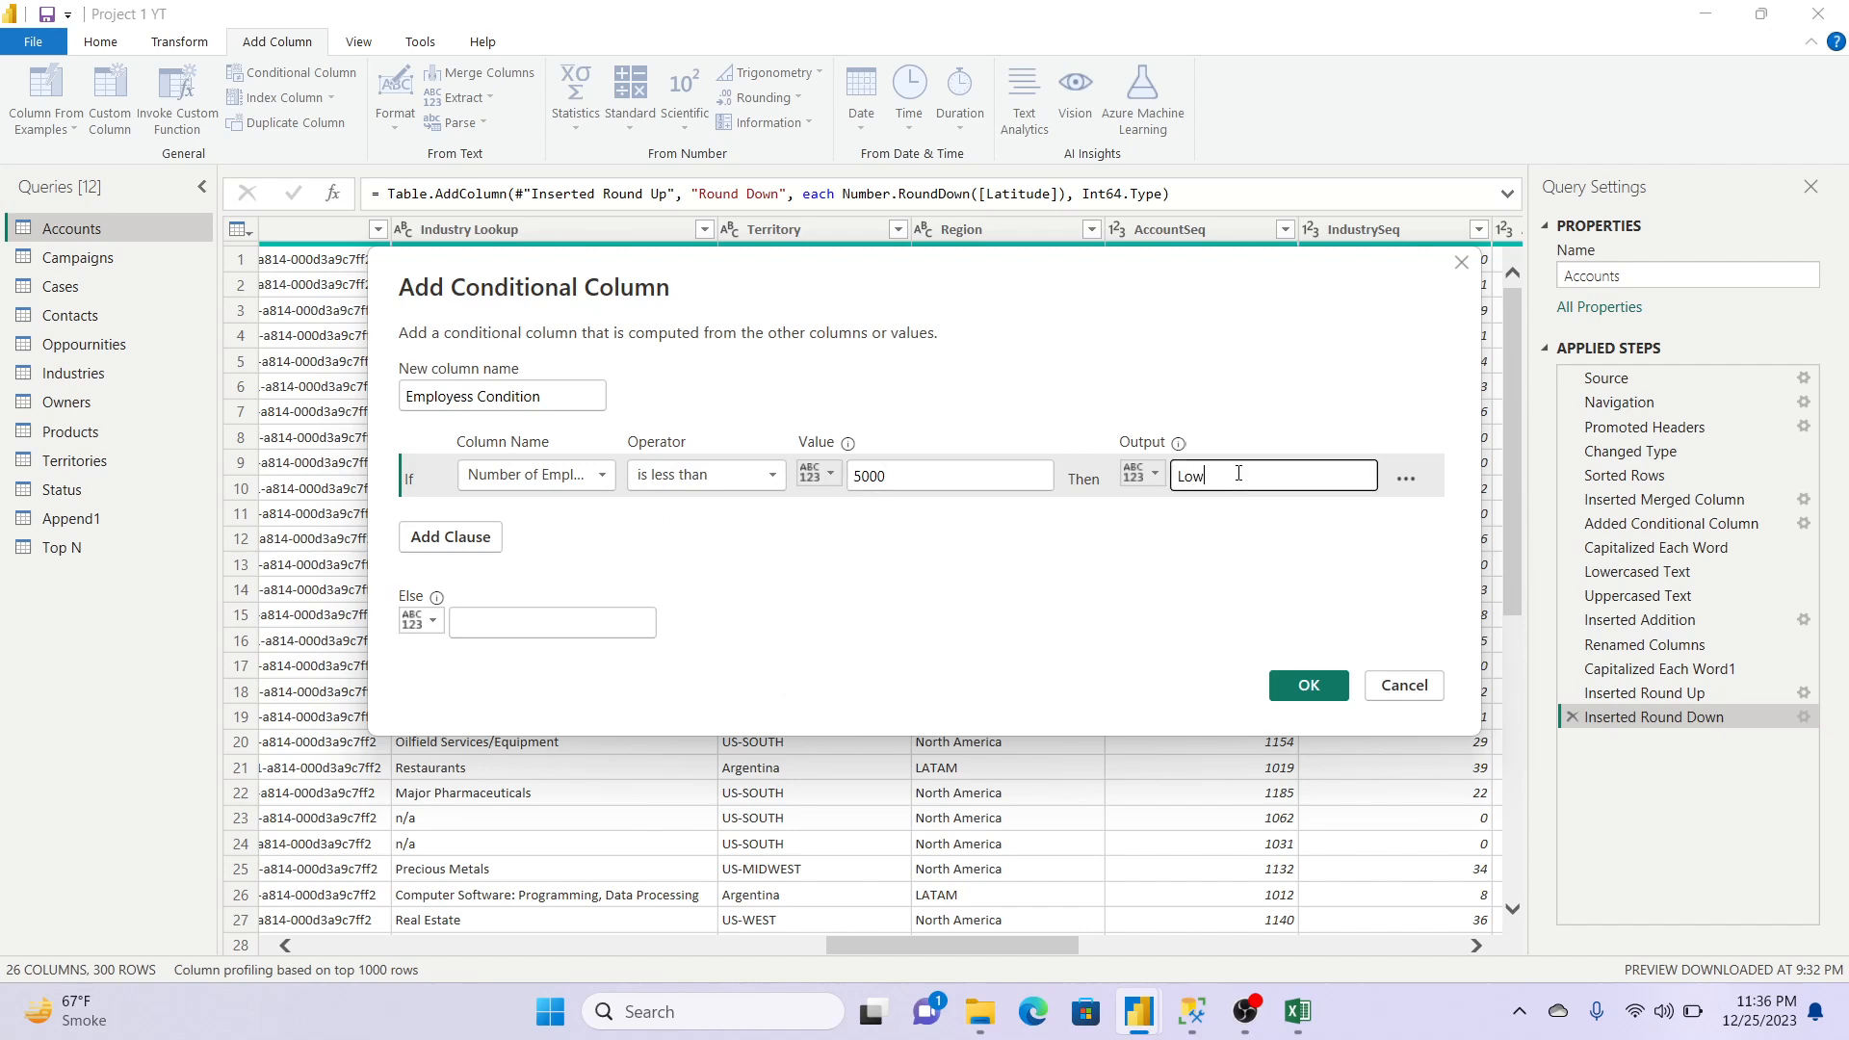
Step: Add an else-if clause that outputs High when Number of Employees is greater than or equal to 5000
{"action": "left_click", "coordinate": [464, 540]}
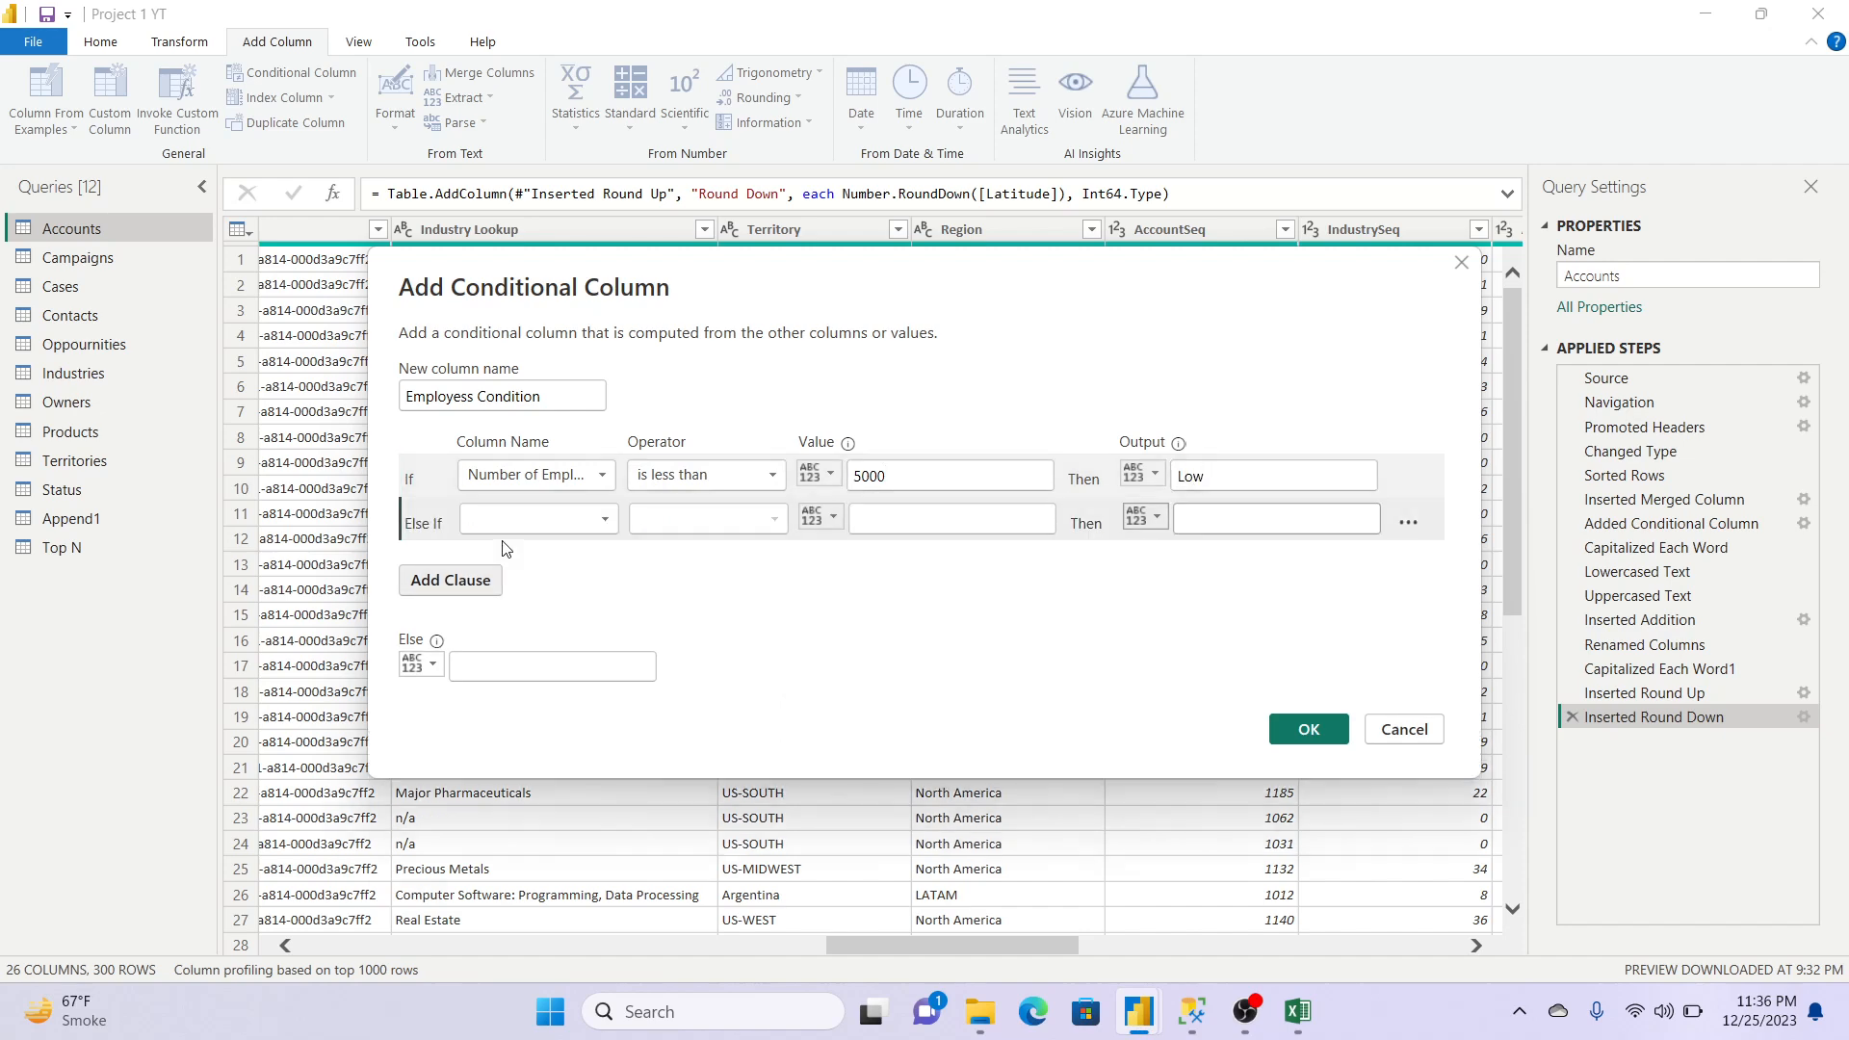
{"action": "left_click", "coordinate": [552, 523]}
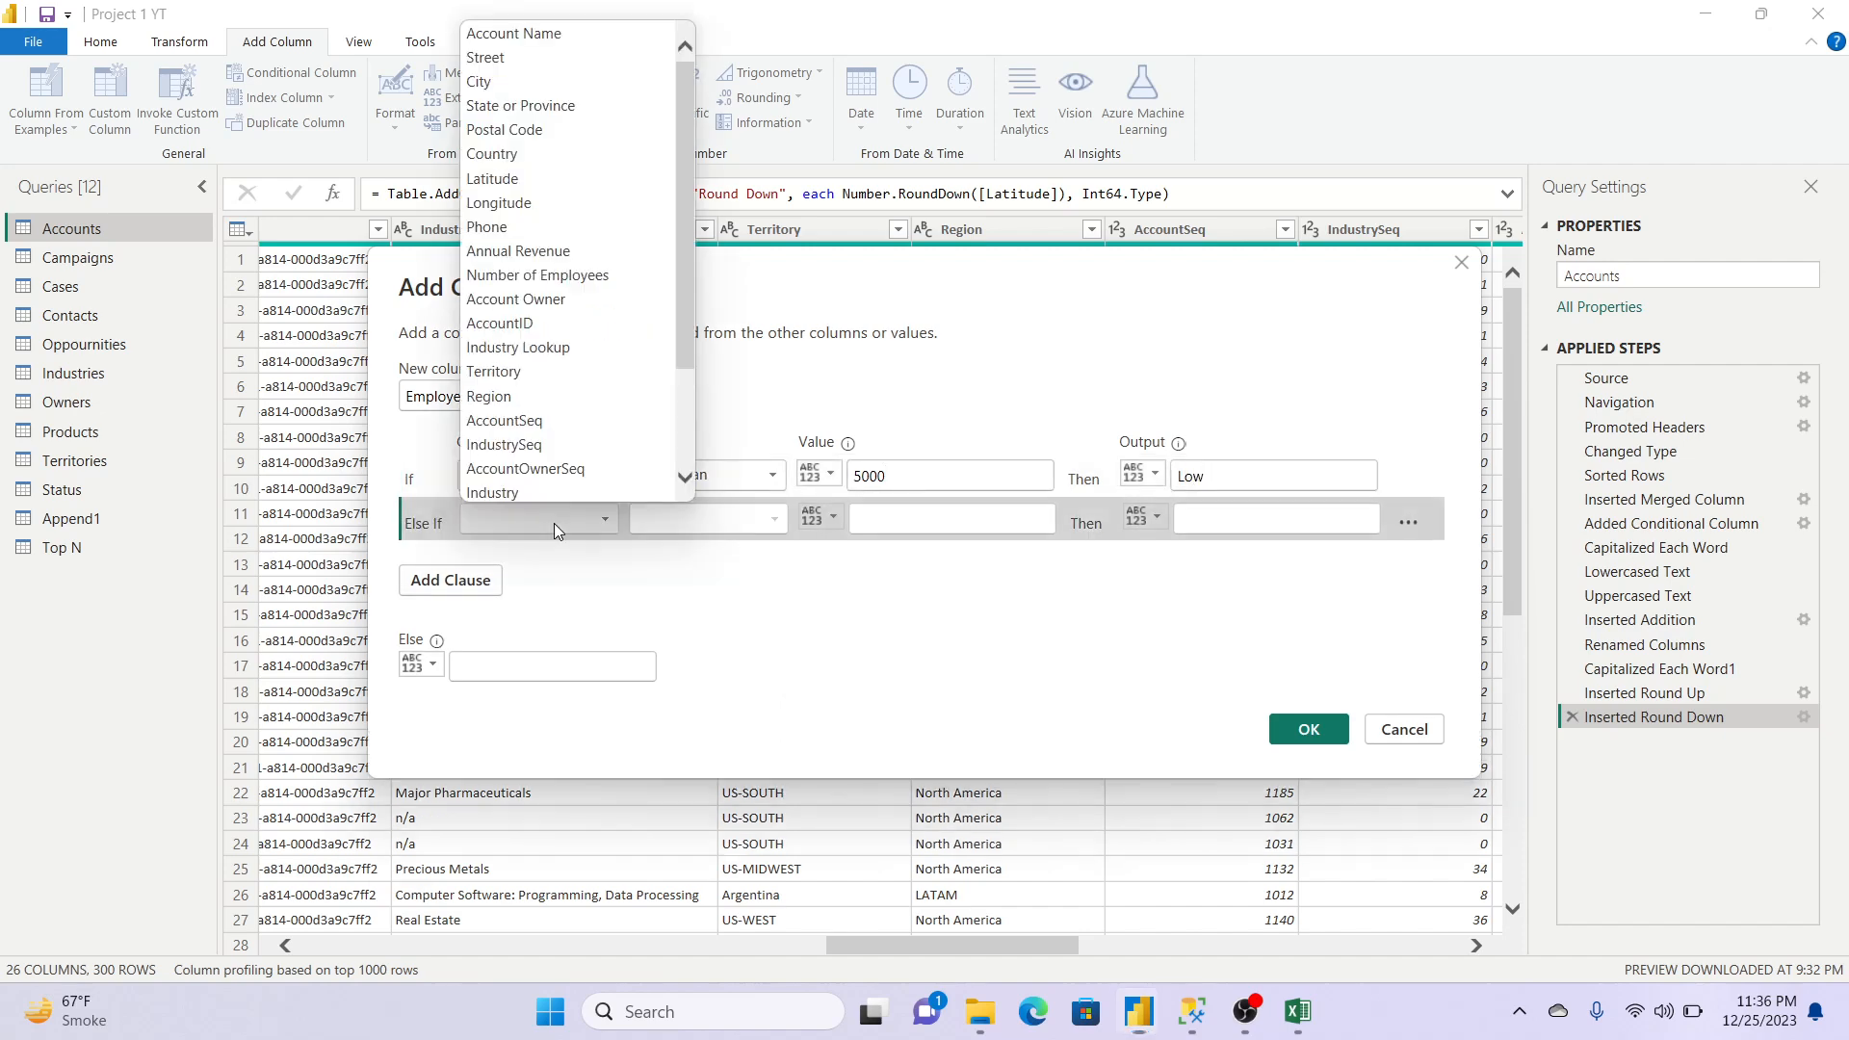
{"action": "left_click", "coordinate": [581, 270]}
{"action": "left_click", "coordinate": [709, 519]}
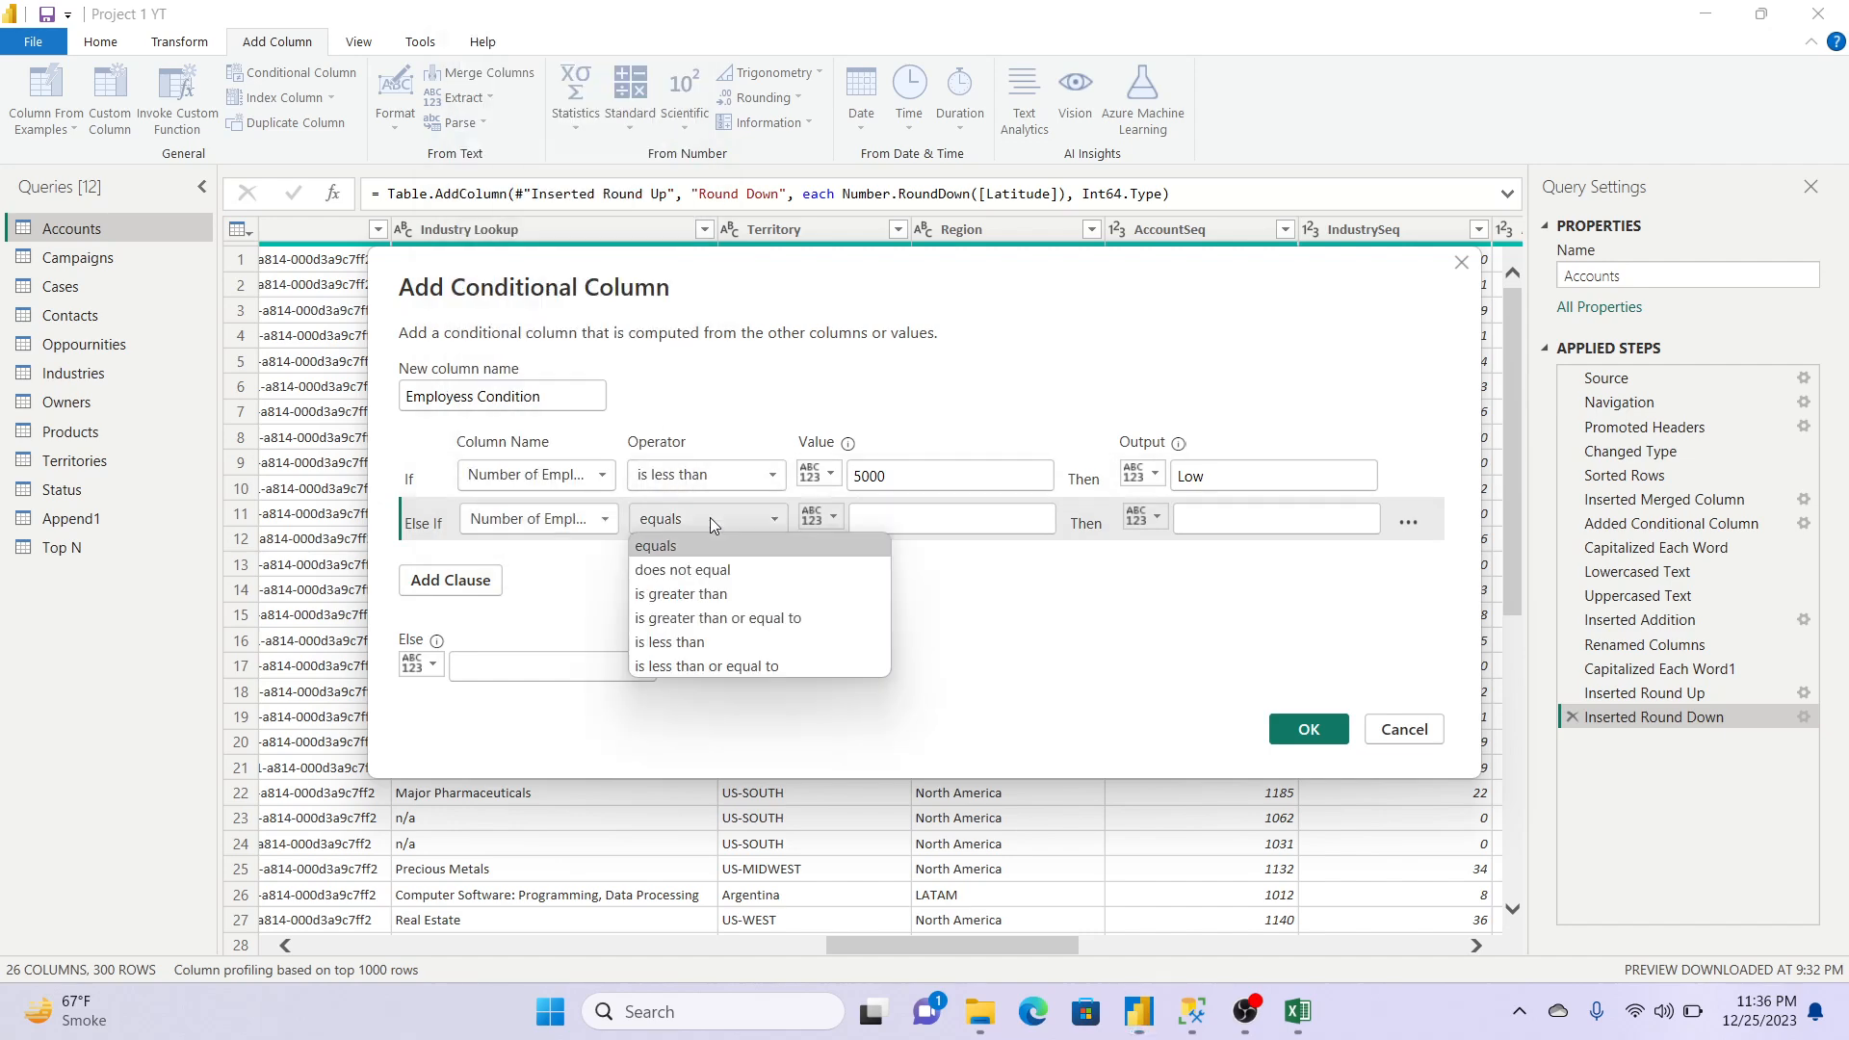
{"action": "left_click", "coordinate": [742, 626]}
{"action": "left_click", "coordinate": [882, 516]}
{"action": "type", "text": "5000"}
{"action": "left_click", "coordinate": [1192, 515]}
{"action": "type", "text": "High"}
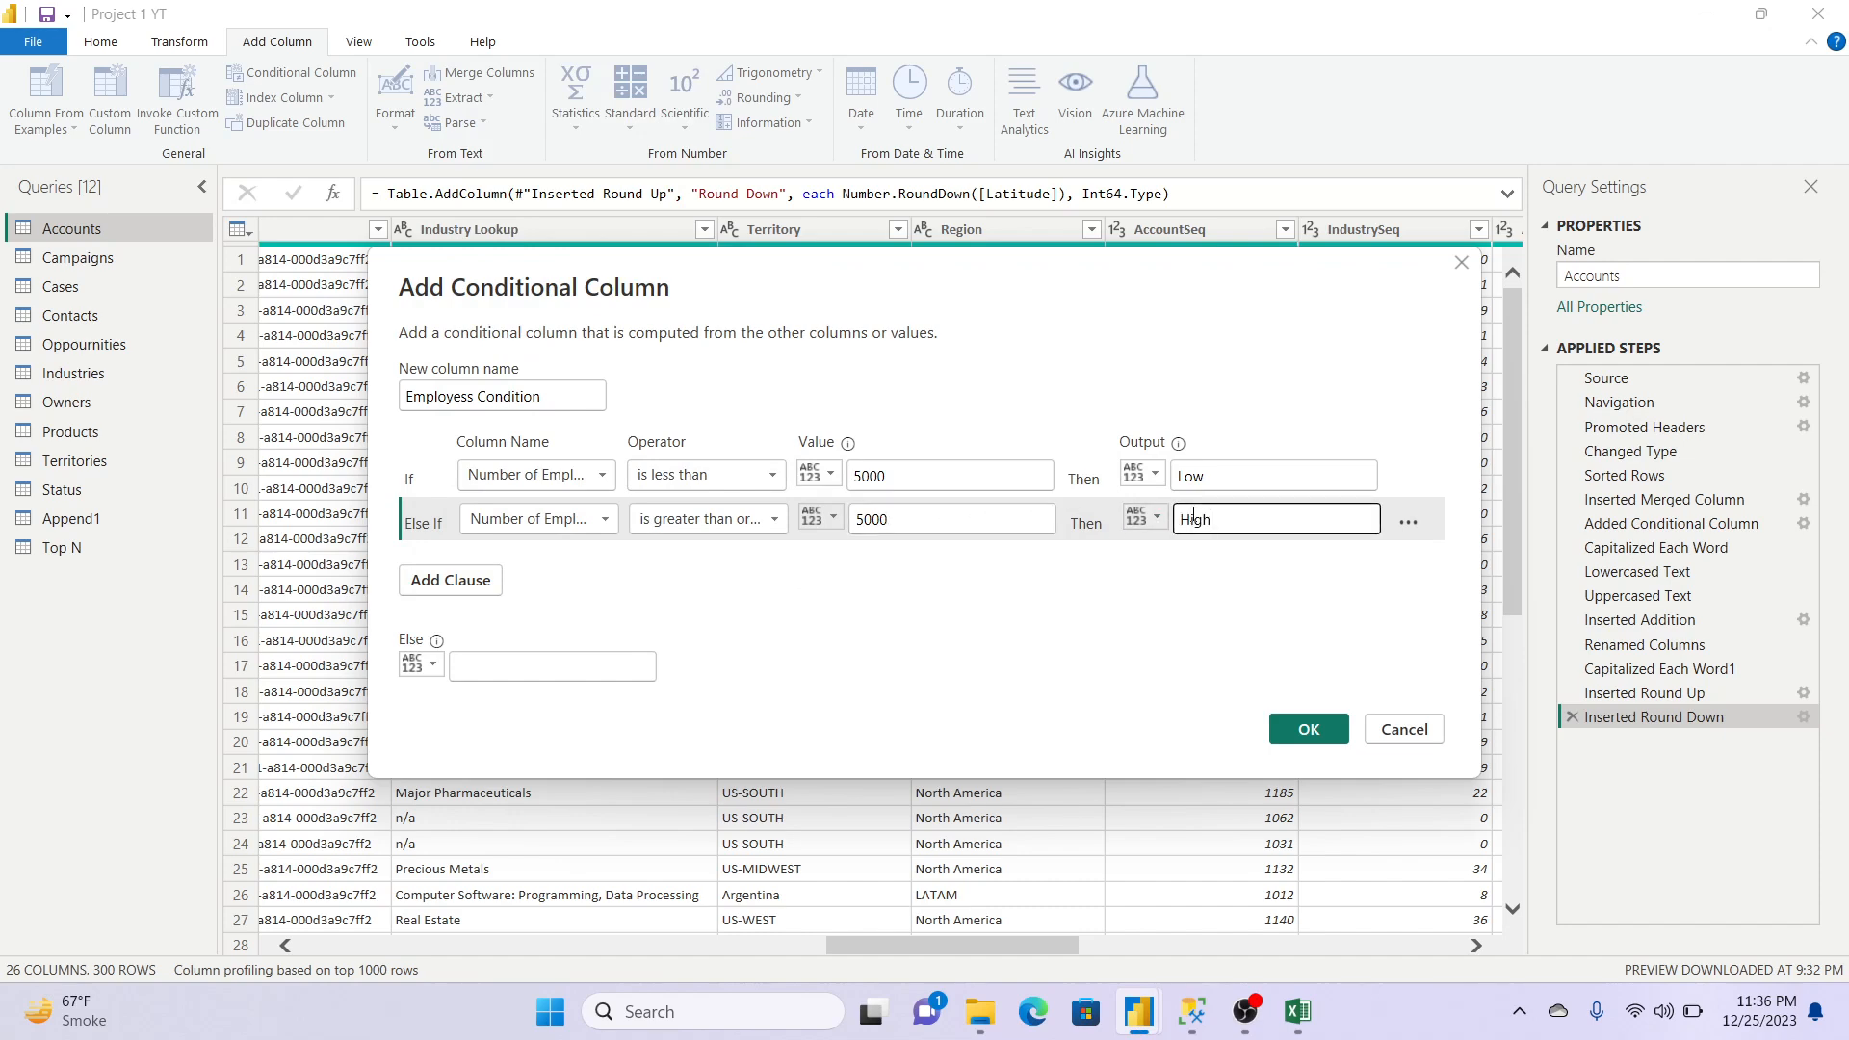
Step: Set the else output to NA and create the conditional column
{"action": "left_click", "coordinate": [532, 667]}
{"action": "type", "text": "NA"}
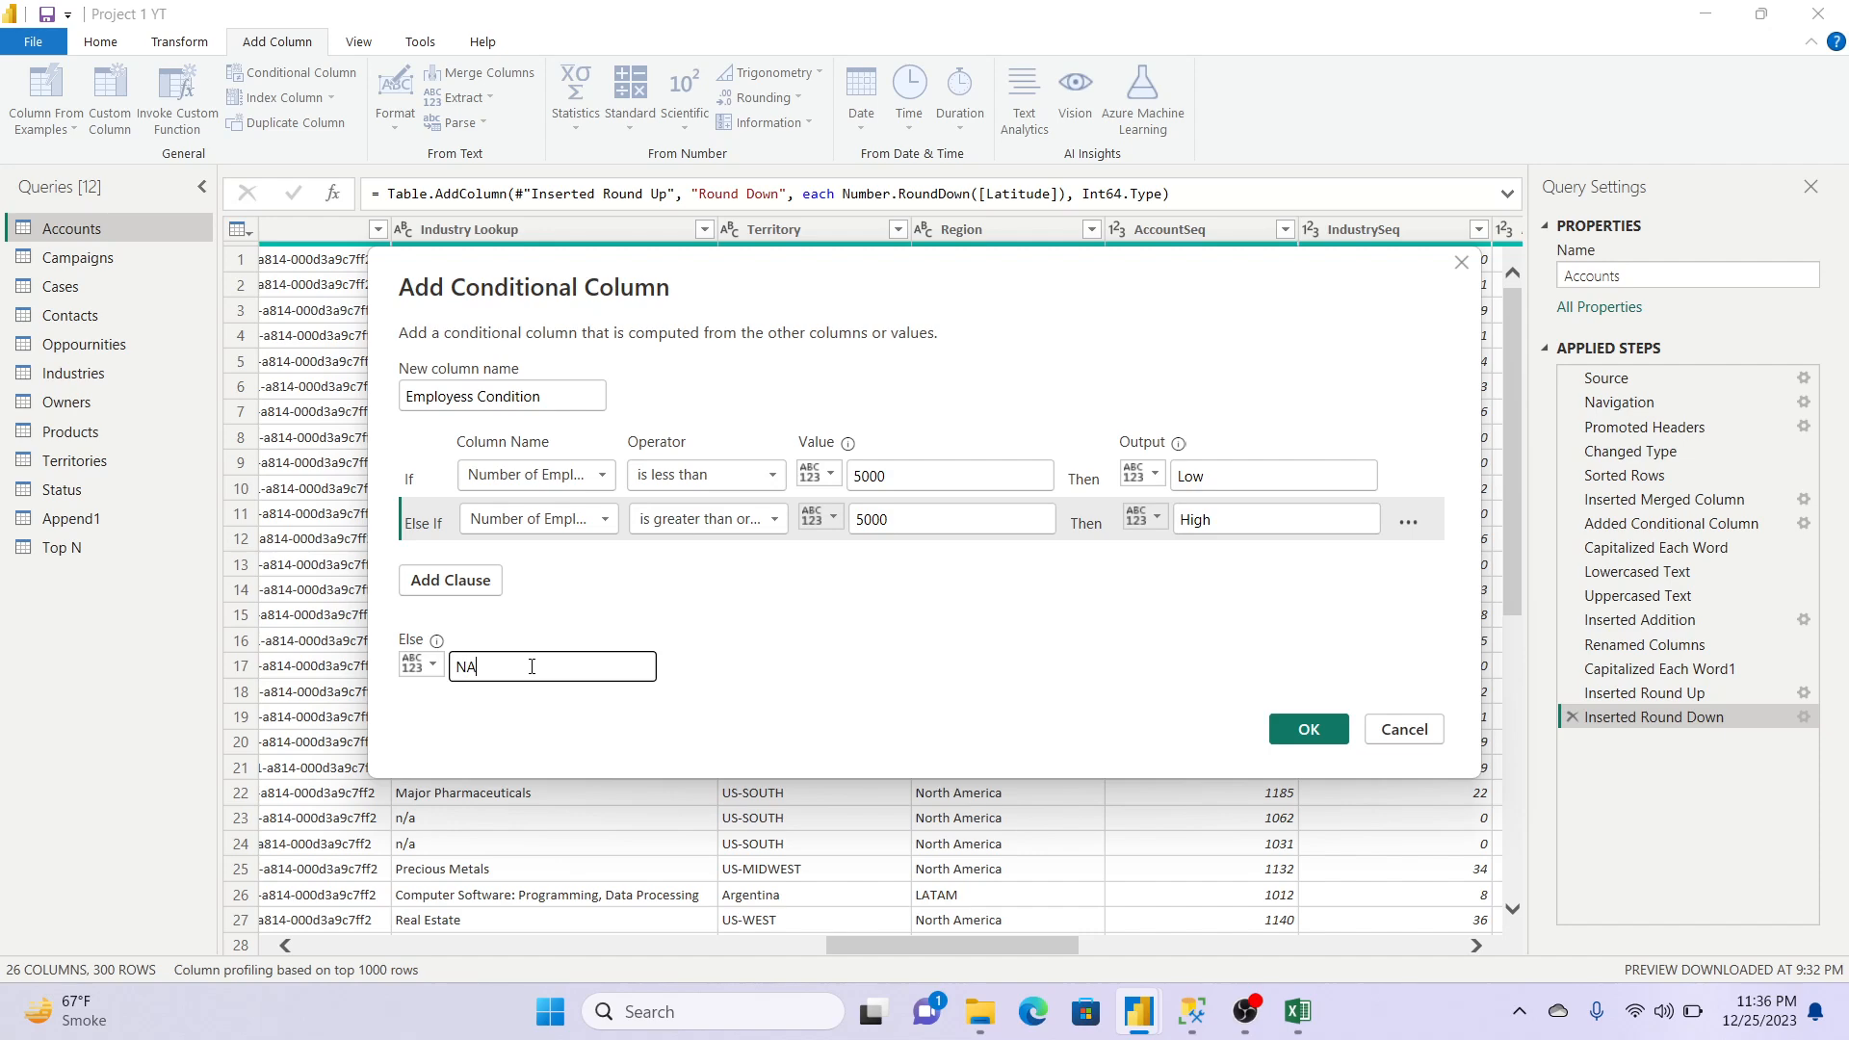
{"action": "left_click", "coordinate": [1309, 730]}
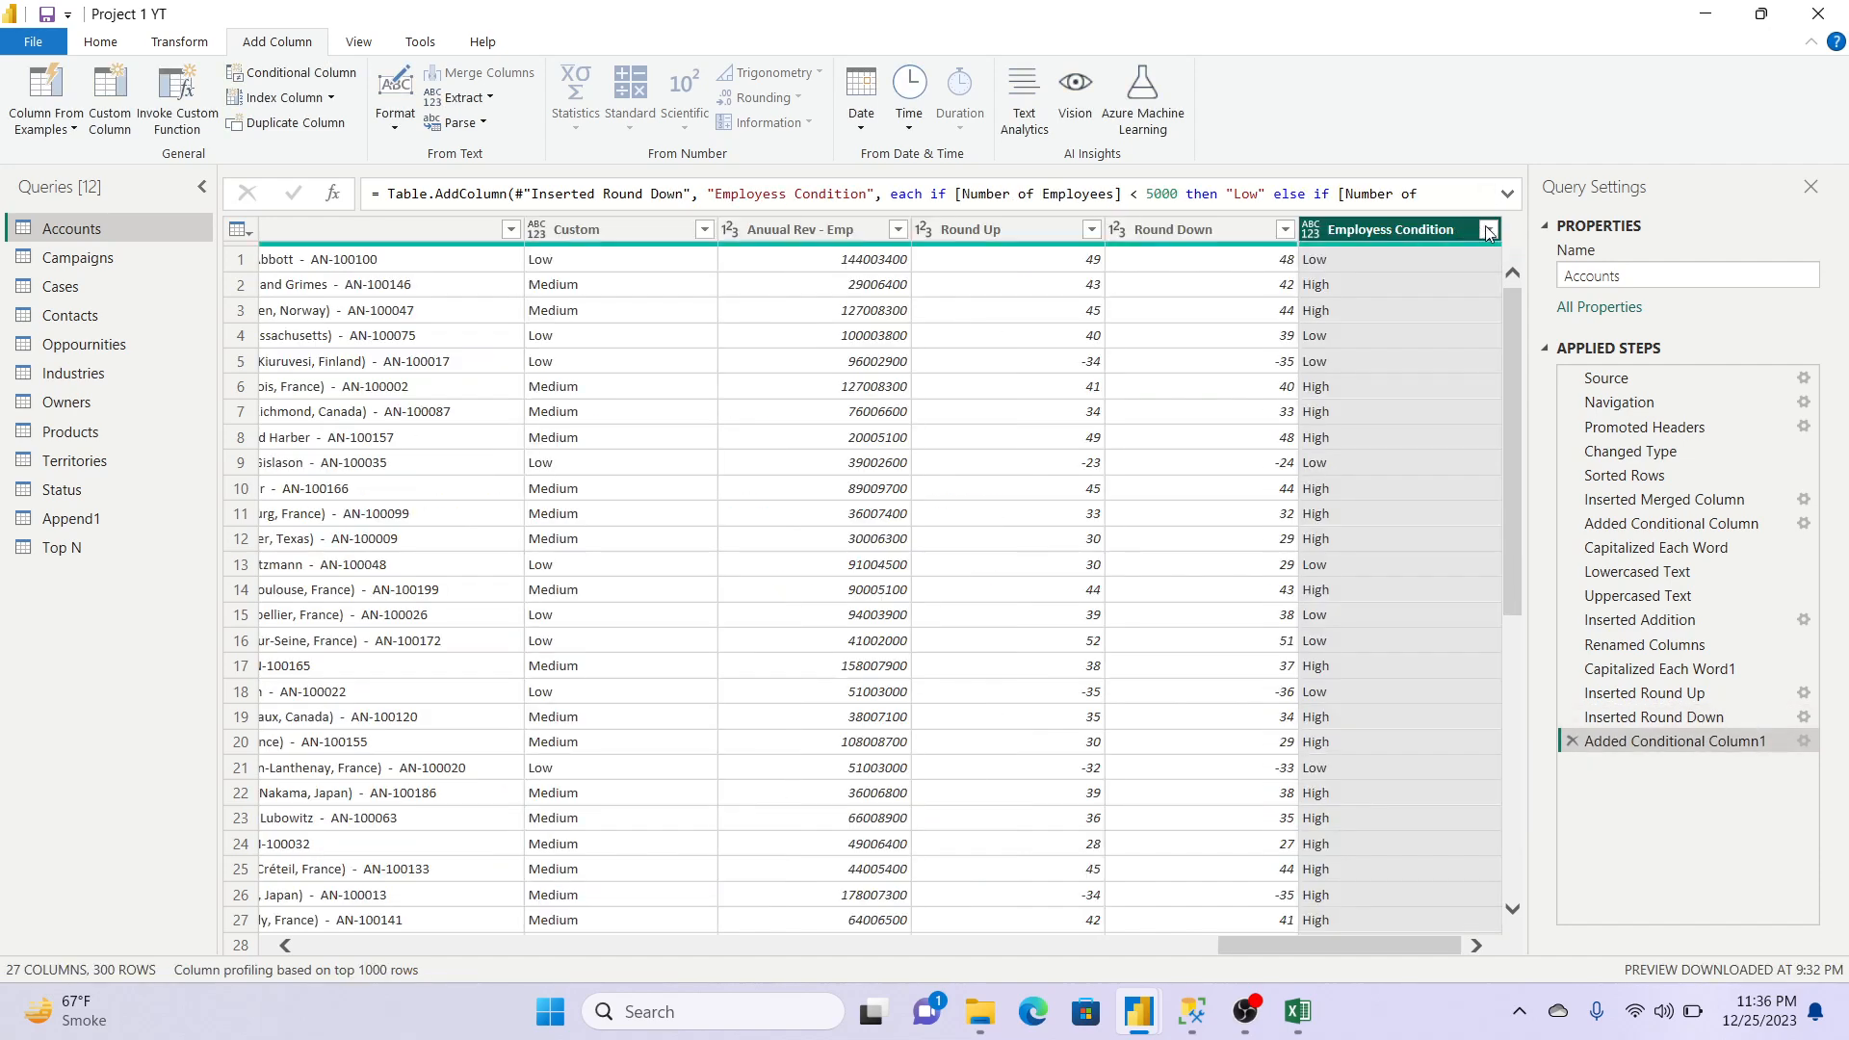
Step: Check the distinct values in the Employess Condition column, and close the query editor with its changes applied to the report
{"action": "left_click", "coordinate": [1490, 231]}
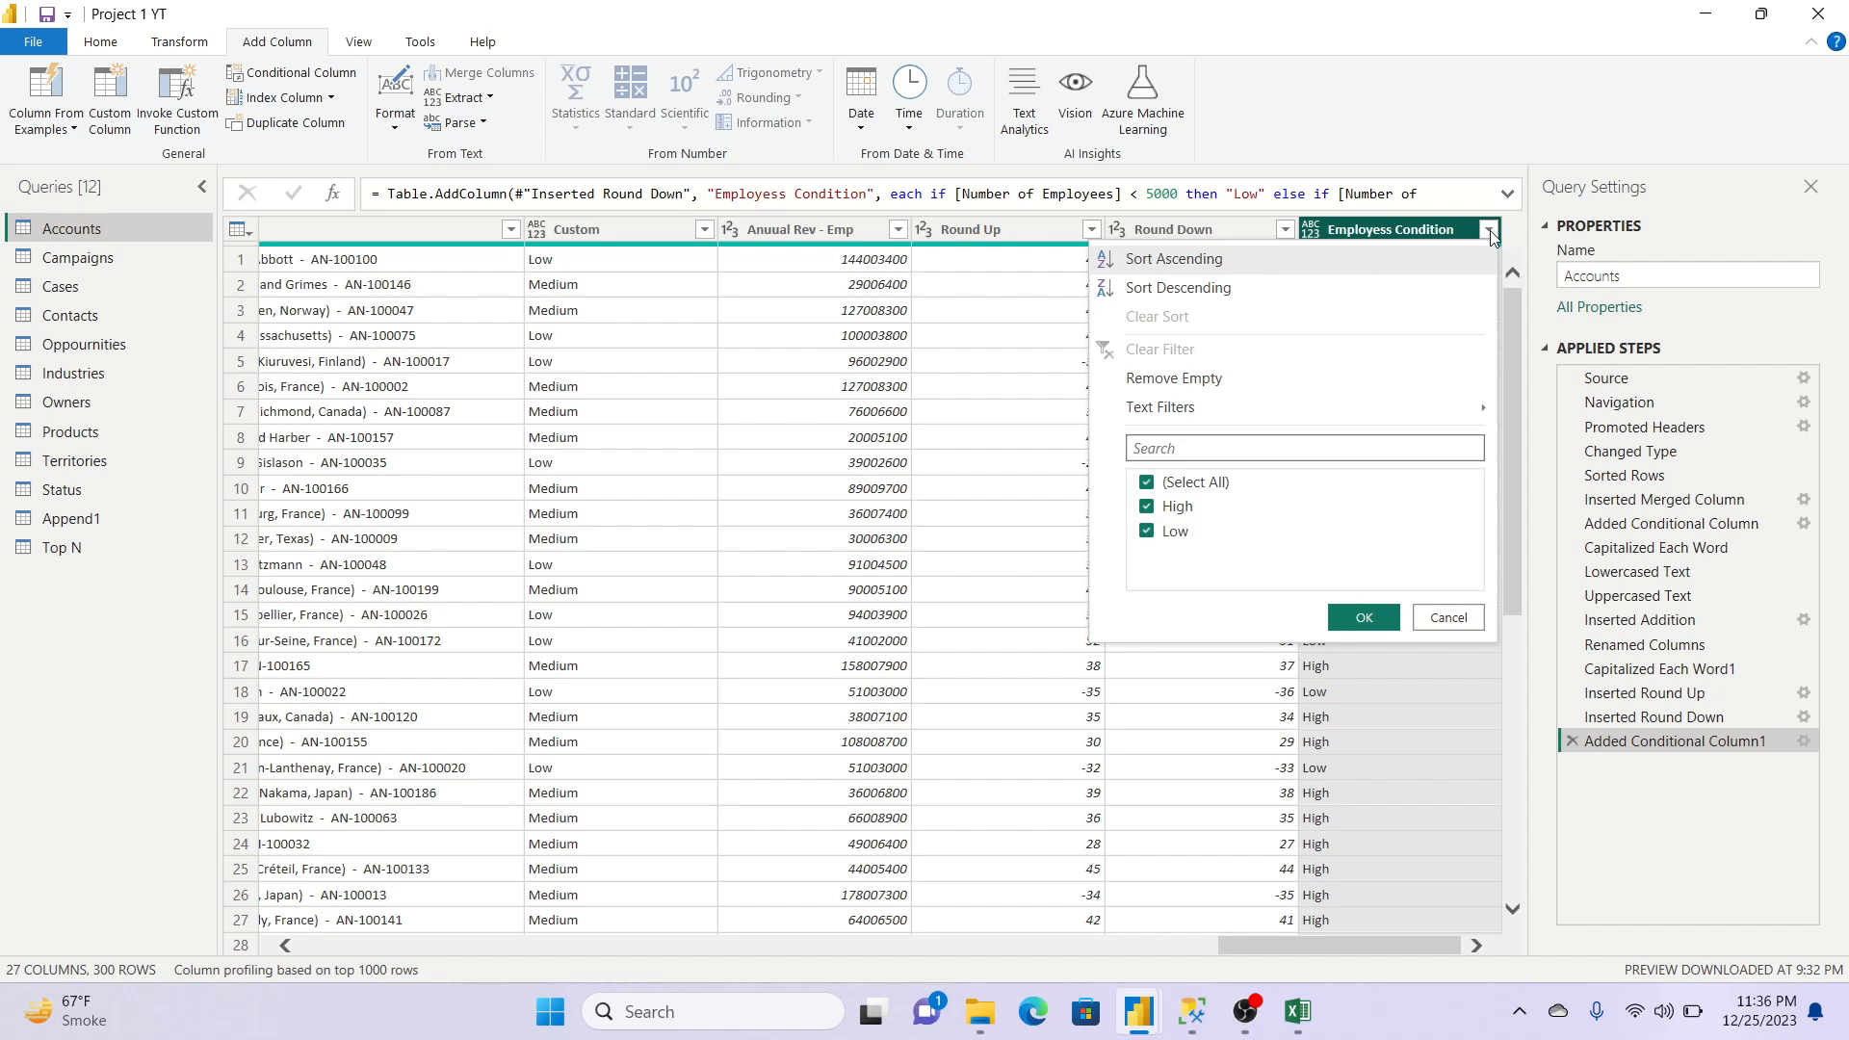
{"action": "left_click", "coordinate": [1453, 618]}
{"action": "left_click", "coordinate": [100, 42]}
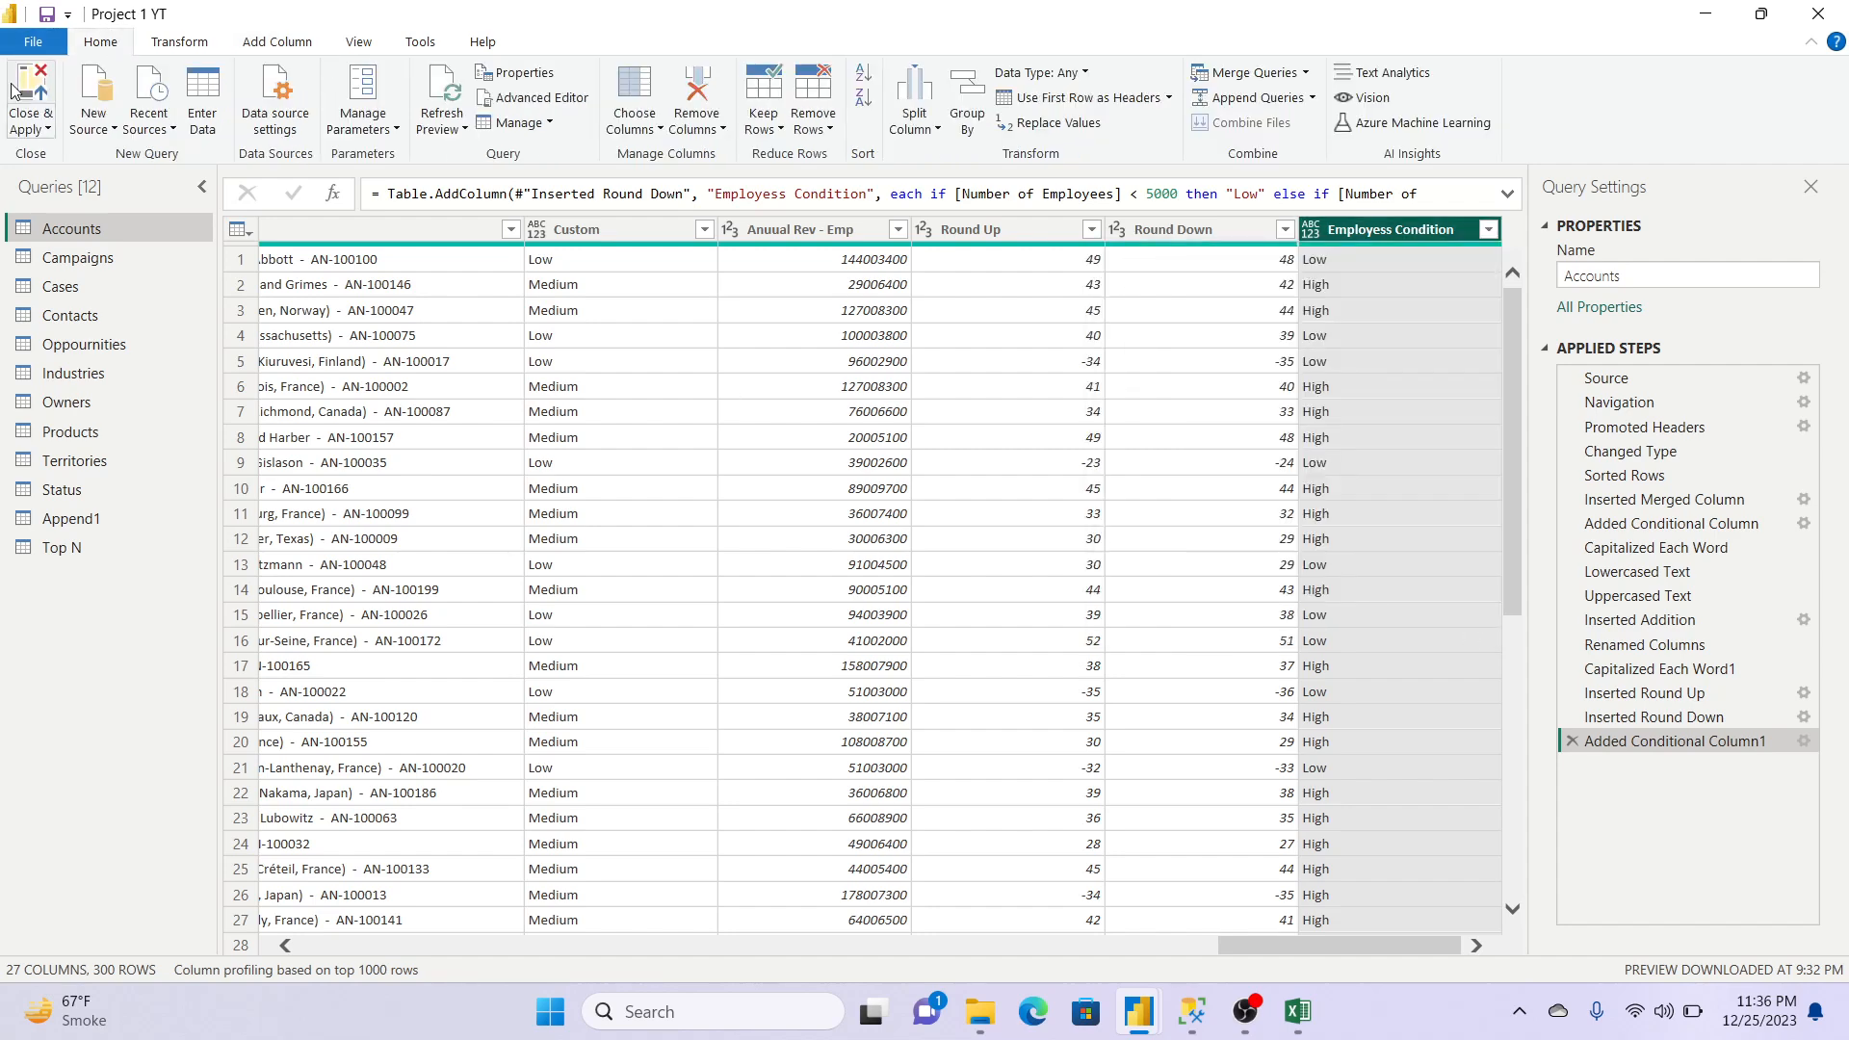
{"action": "left_click", "coordinate": [29, 87]}
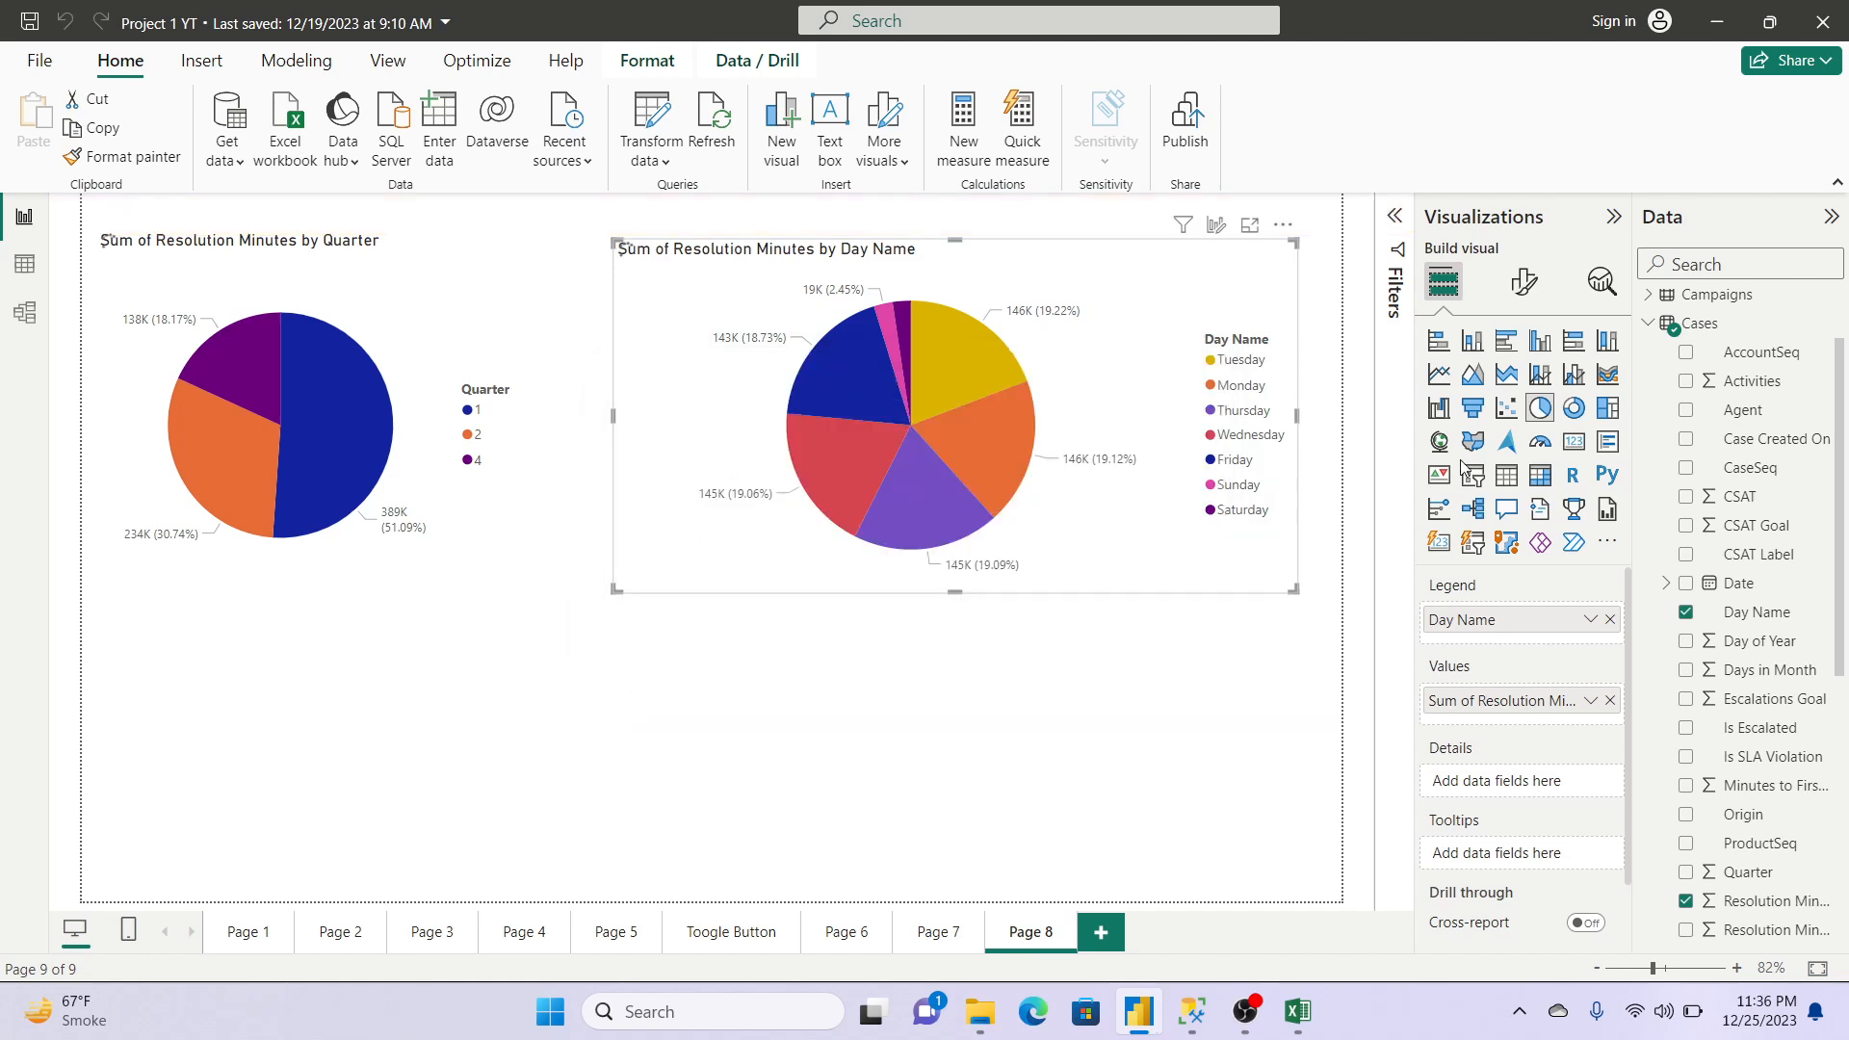
Step: Add a donut chart to Page 8 showing the sum of Annual Revenue by Employess Condition from the Accounts table
{"action": "left_click", "coordinate": [989, 752]}
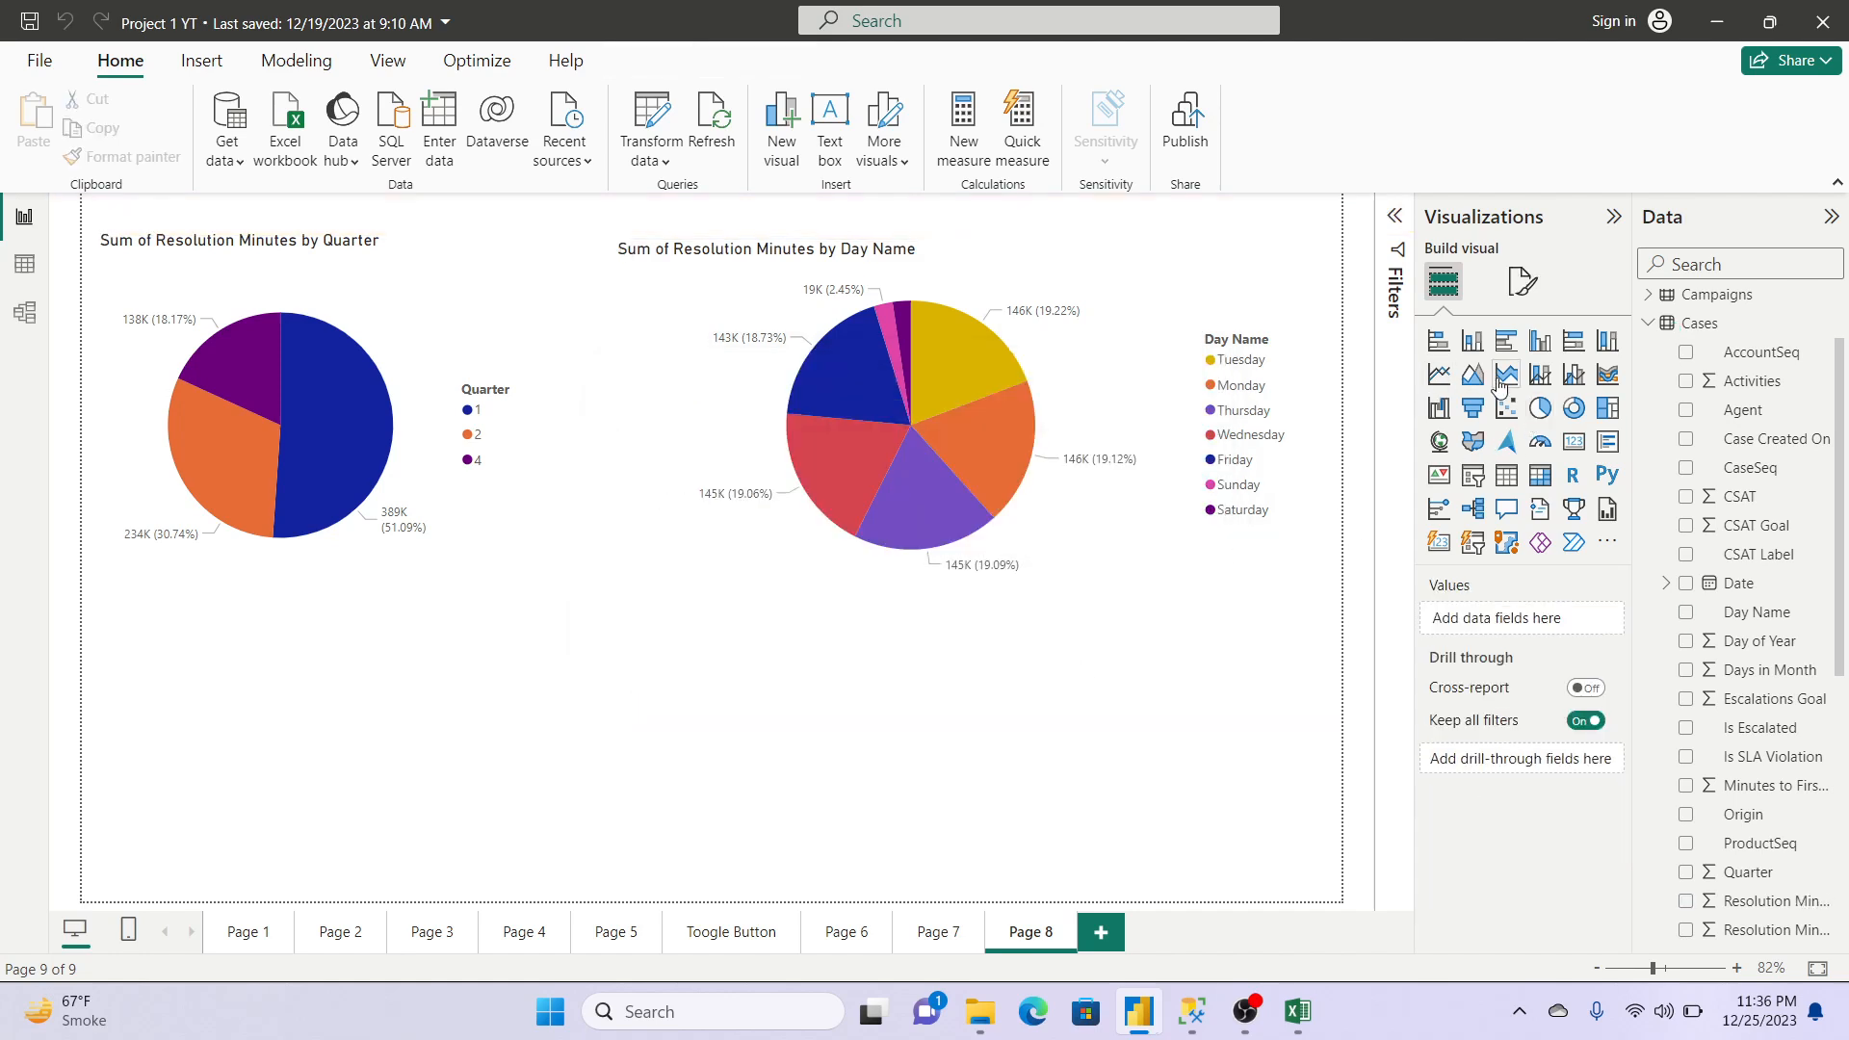
{"action": "left_click", "coordinate": [1574, 407]}
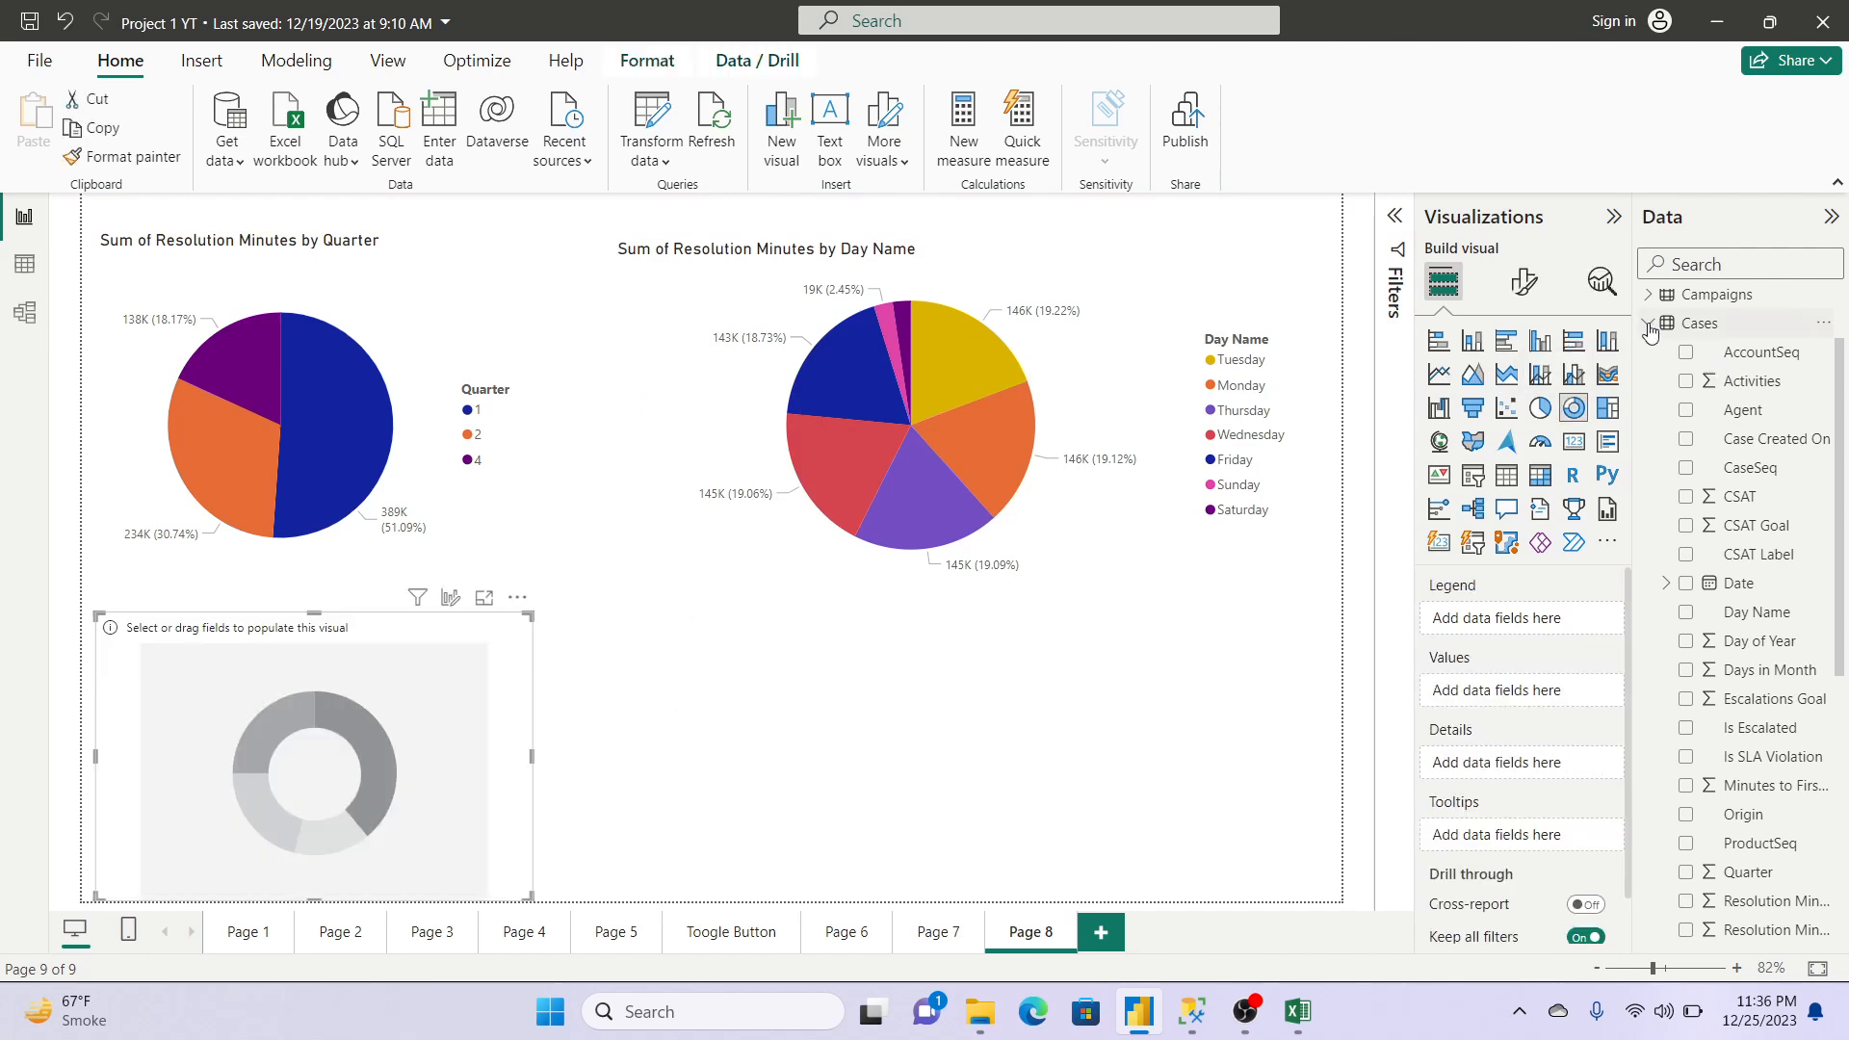
{"action": "left_click", "coordinate": [1649, 323]}
{"action": "left_click", "coordinate": [1651, 308]}
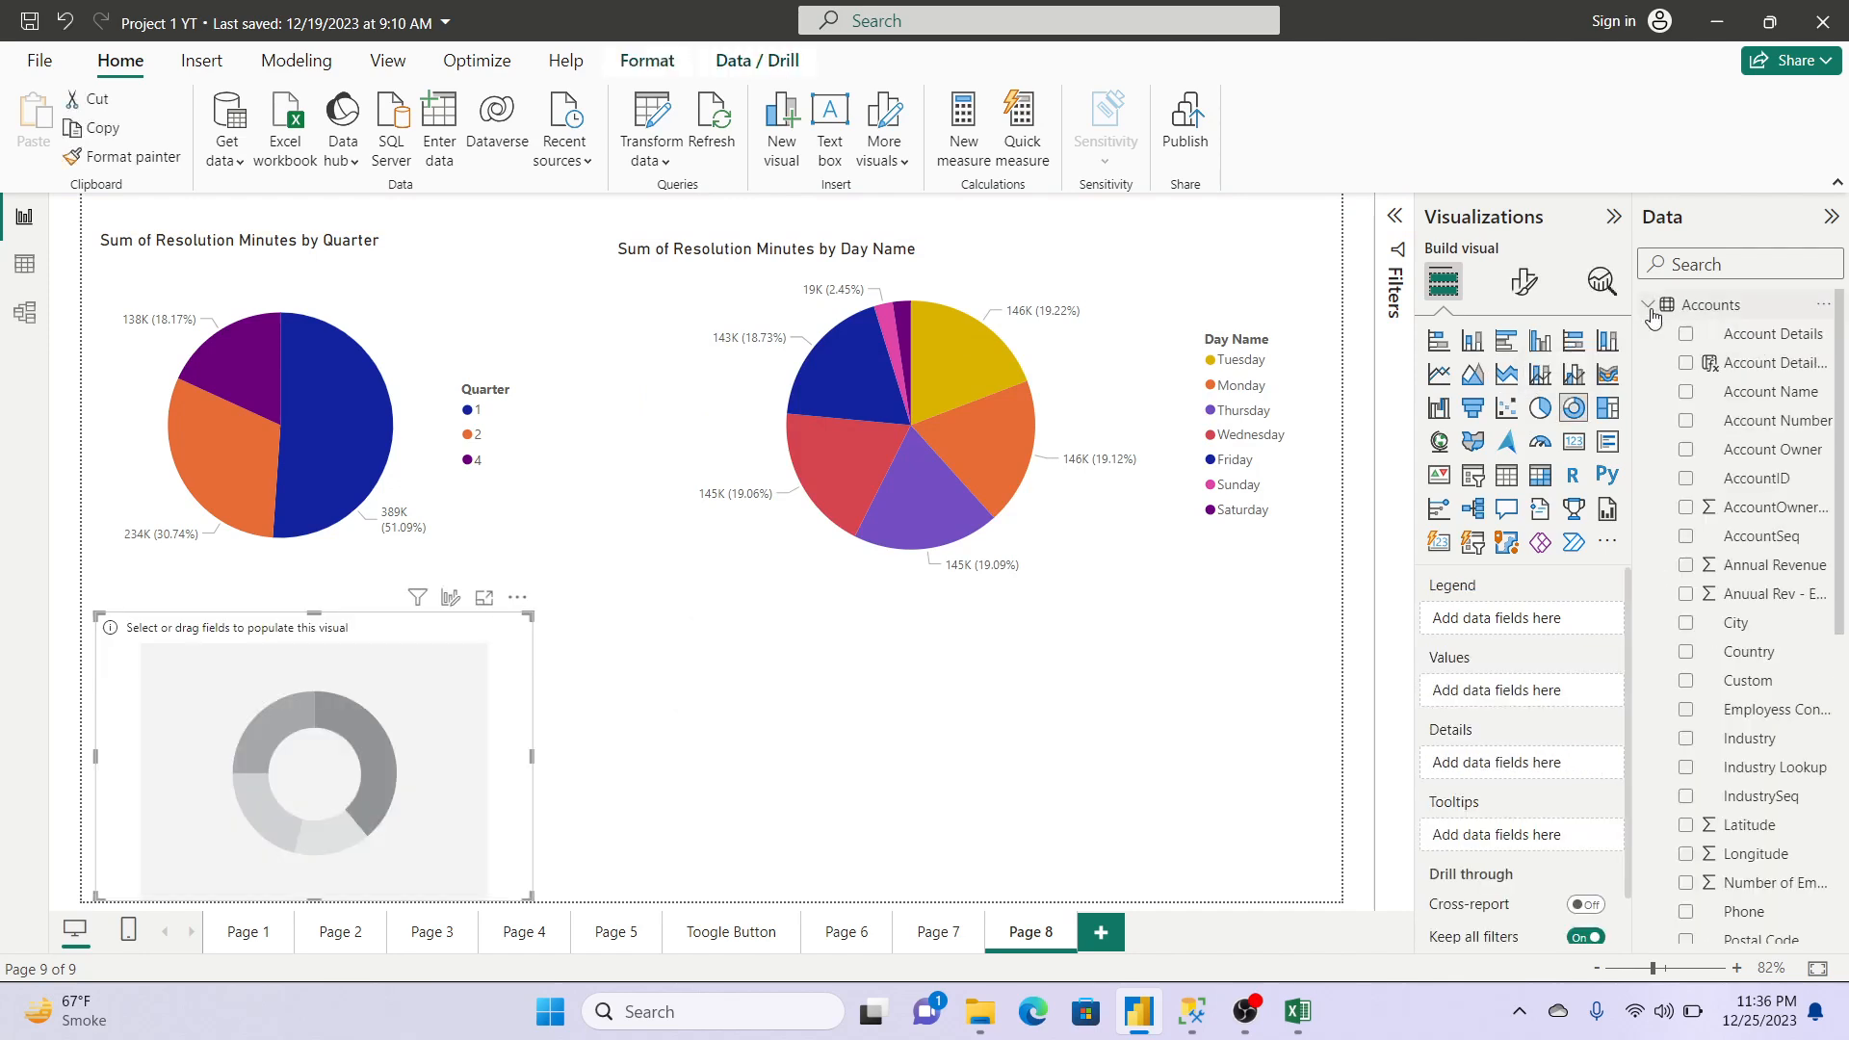
{"action": "left_click_drag", "start_coordinate": [1840, 343], "coordinate": [1830, 443]}
{"action": "left_click", "coordinate": [1687, 512]}
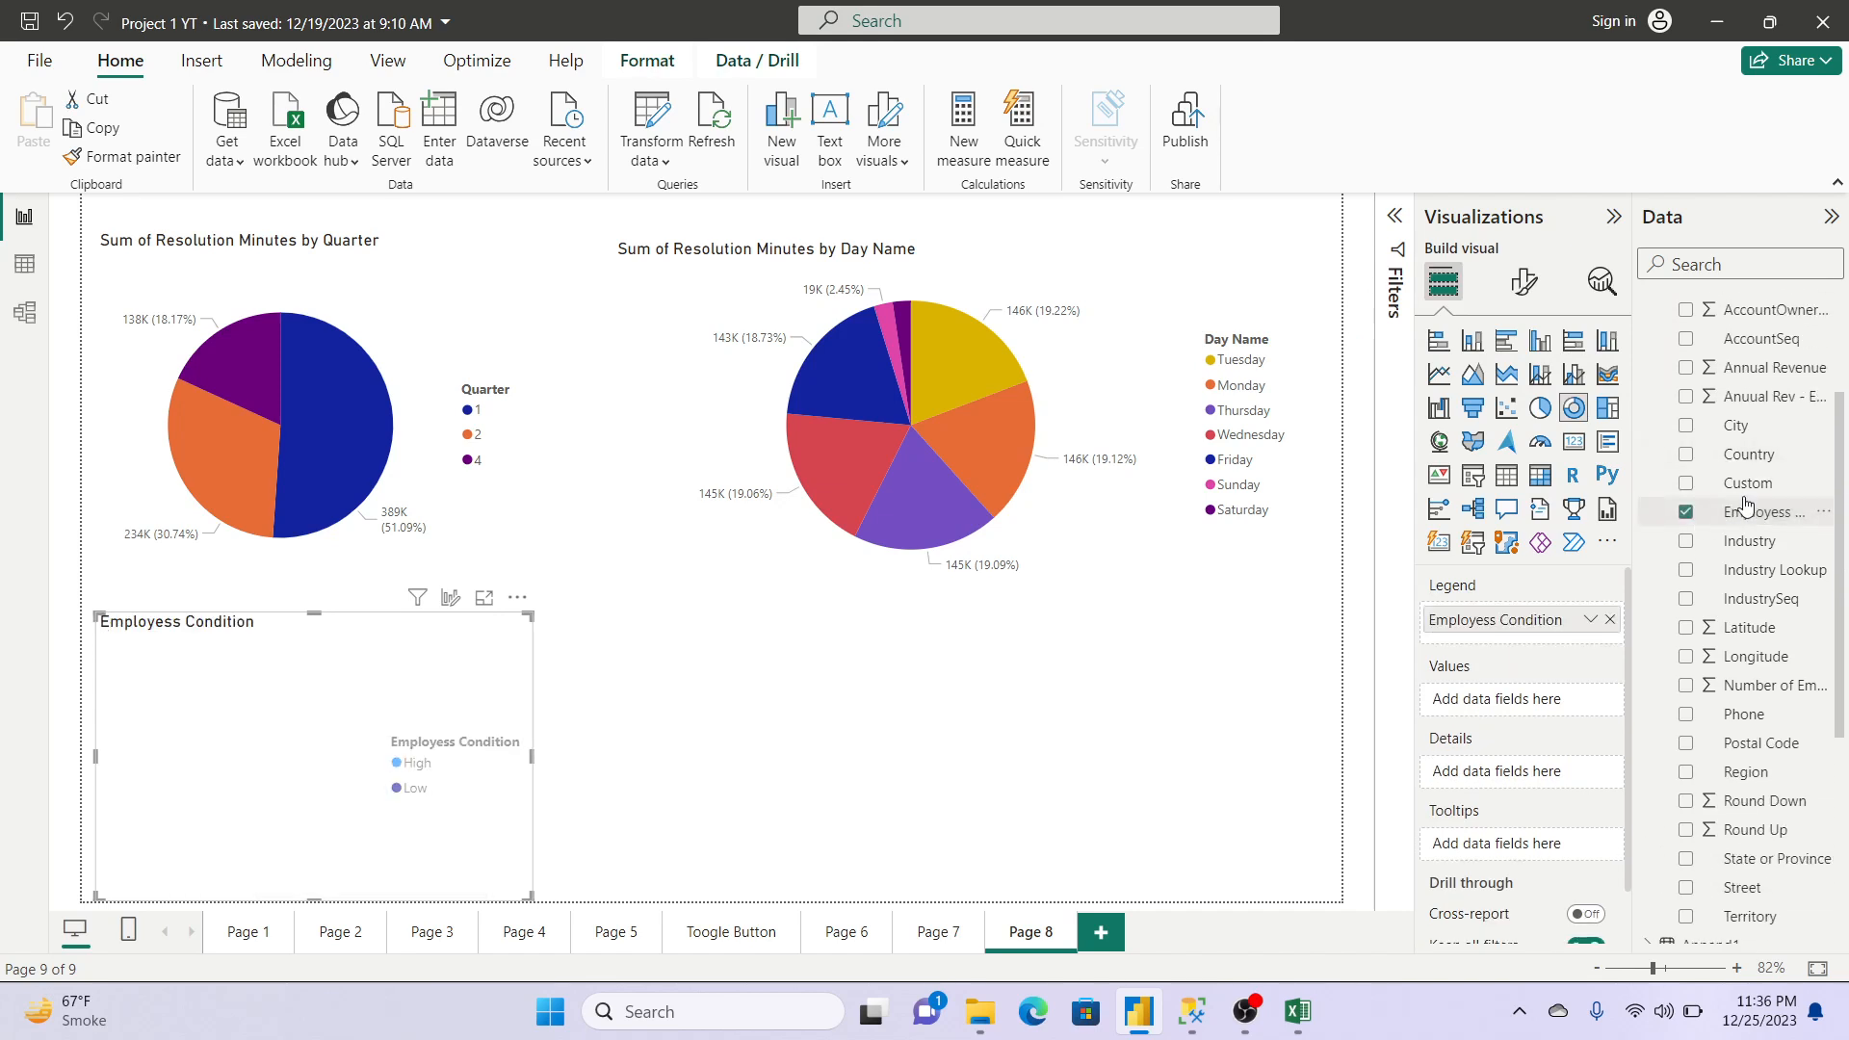
{"action": "left_click", "coordinate": [1687, 368]}
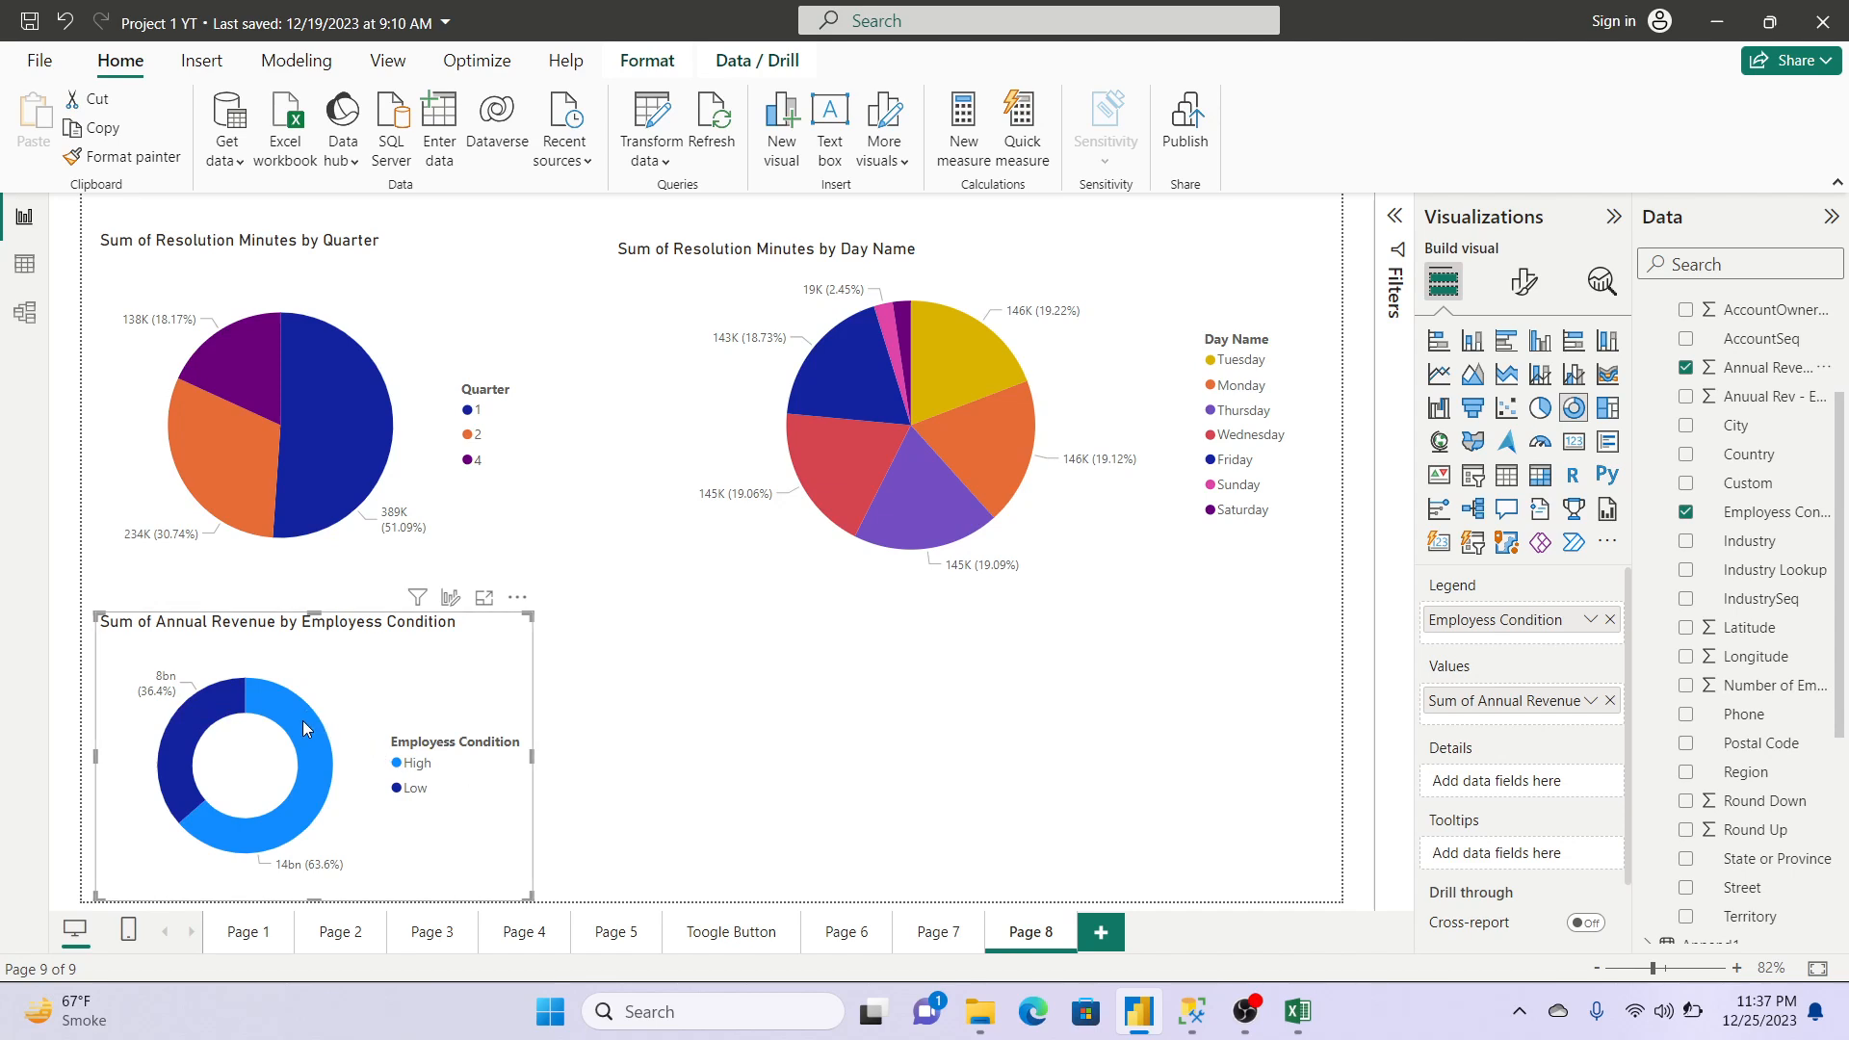
{"action": "left_click", "coordinate": [1192, 777]}
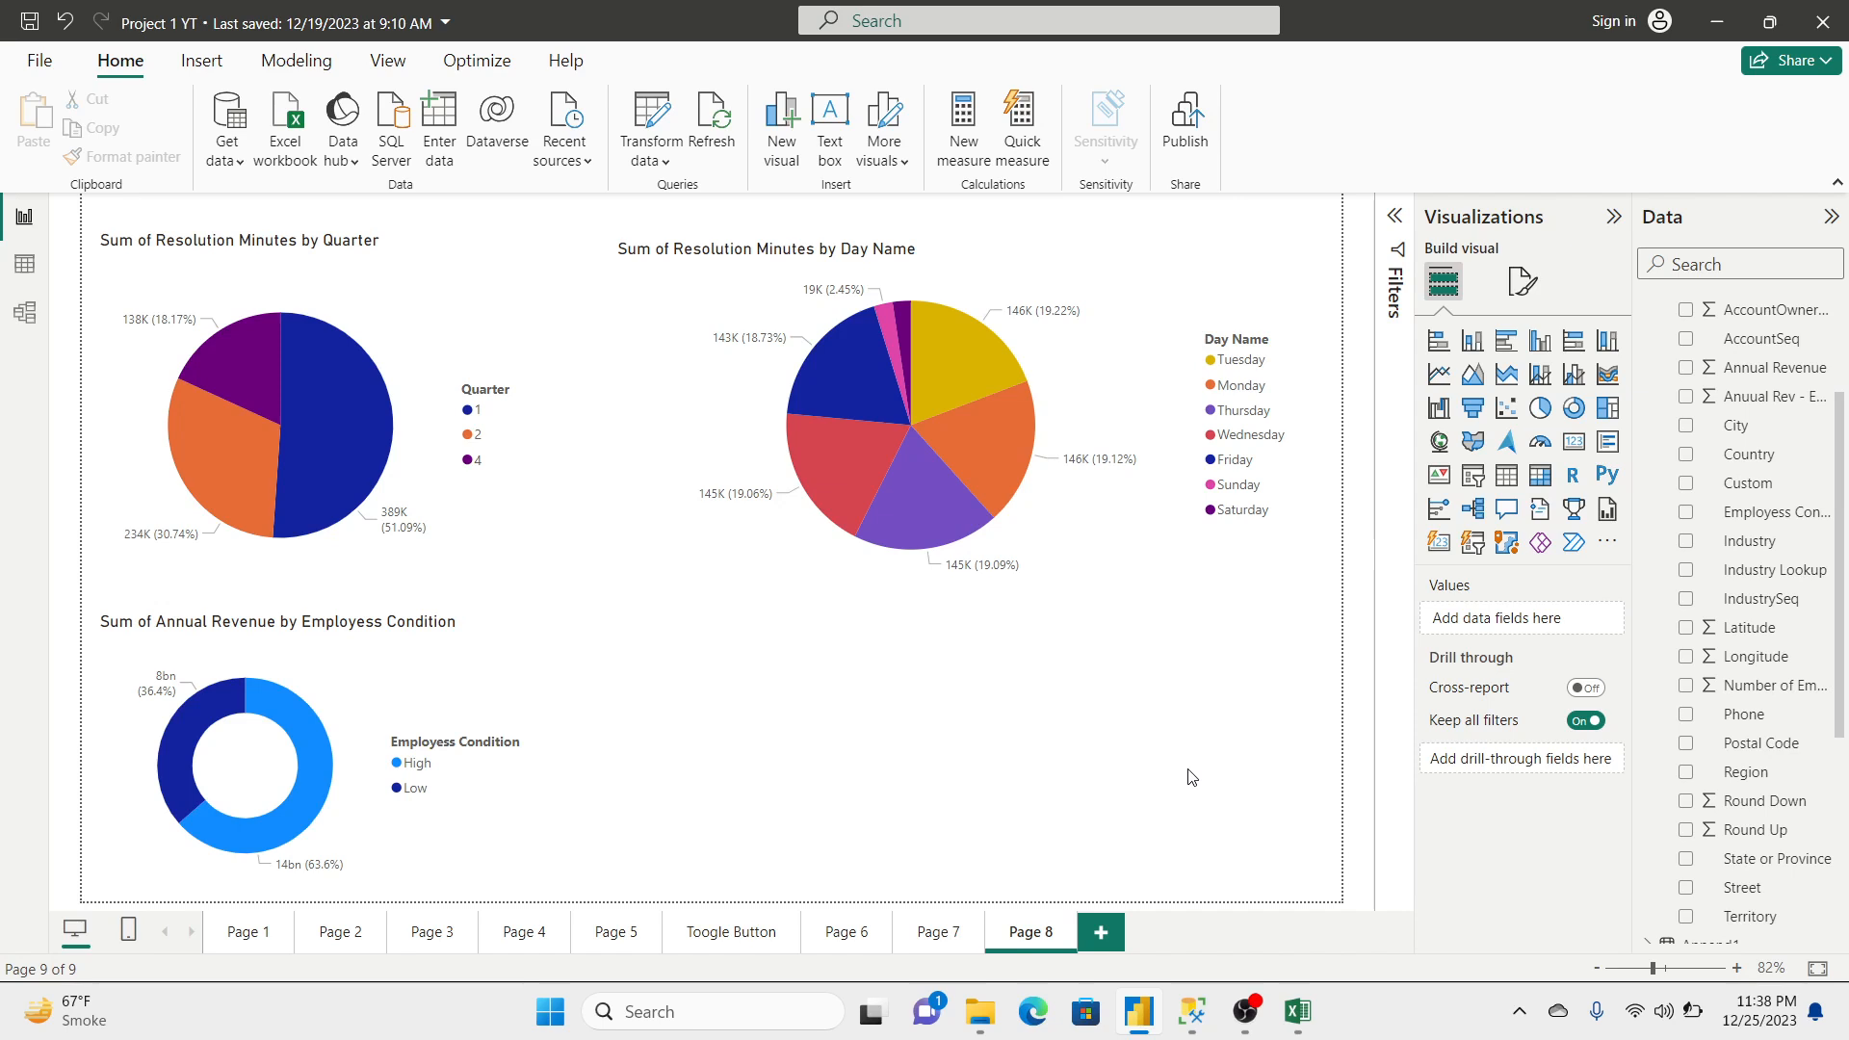
{"action": "left_click", "coordinate": [1250, 1013]}
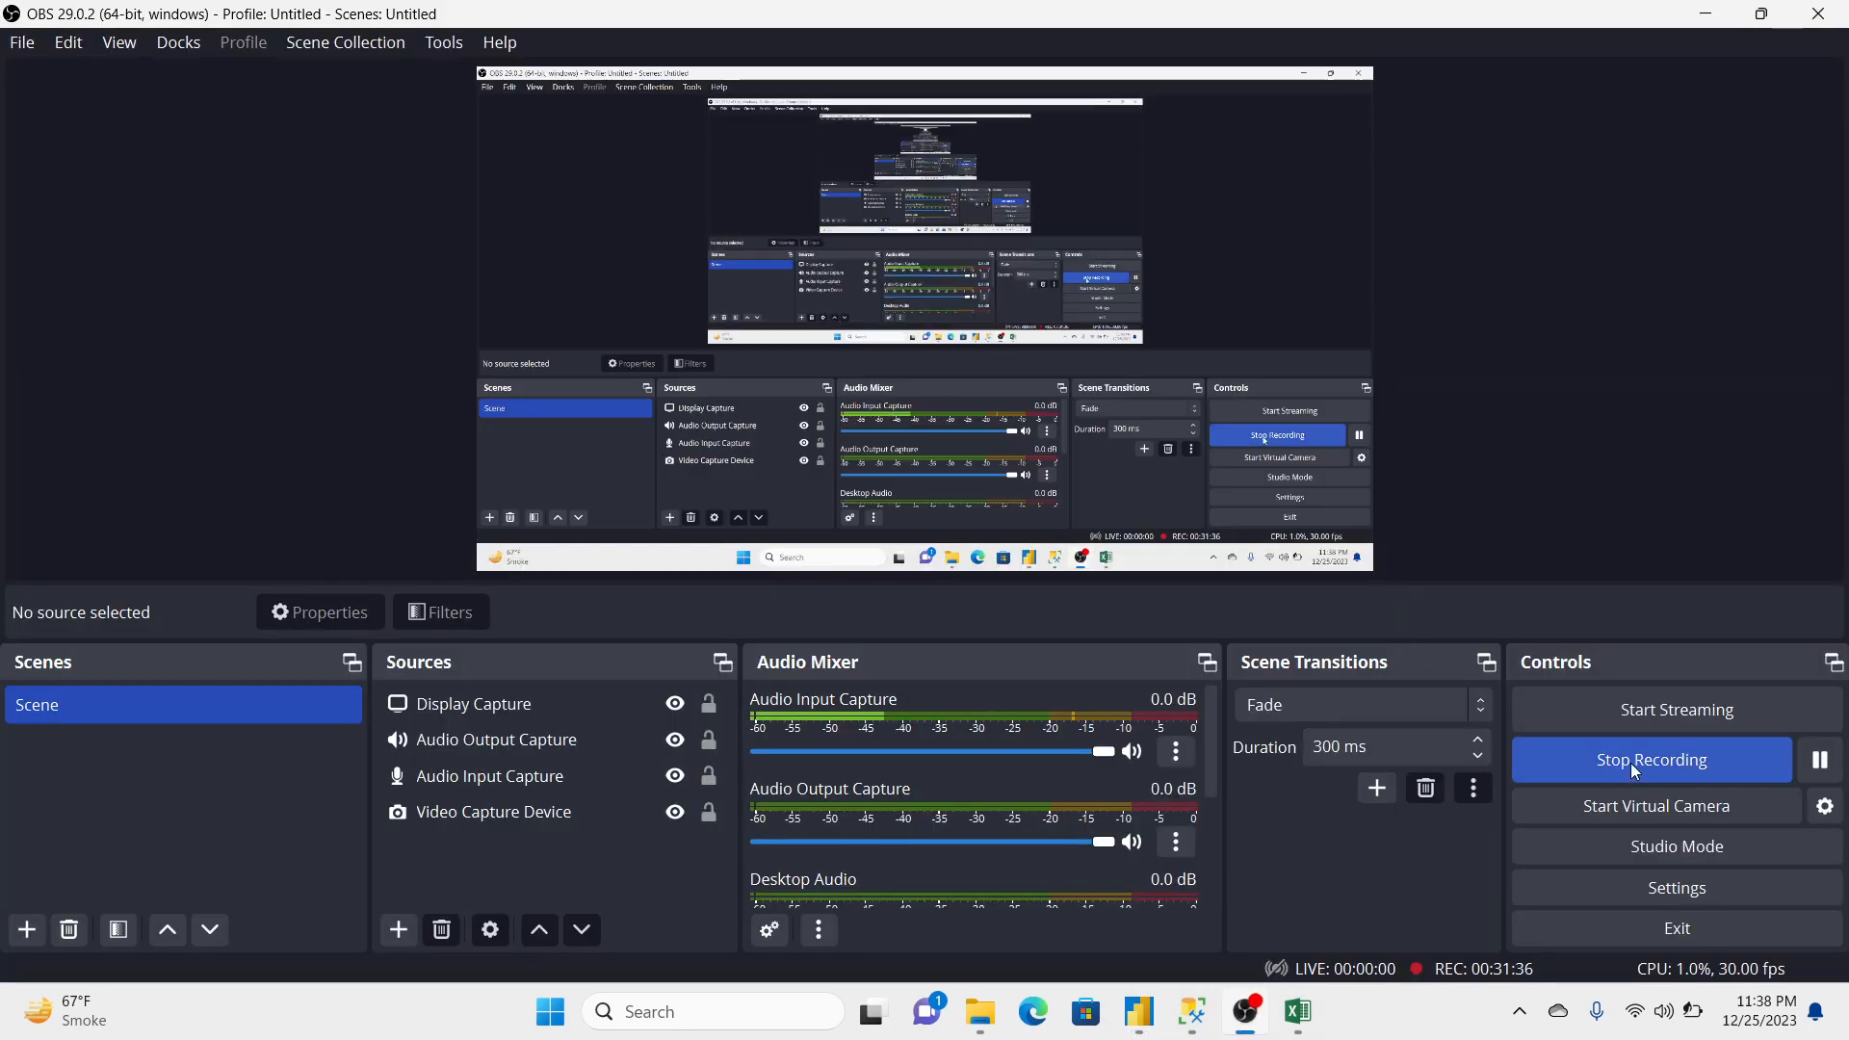